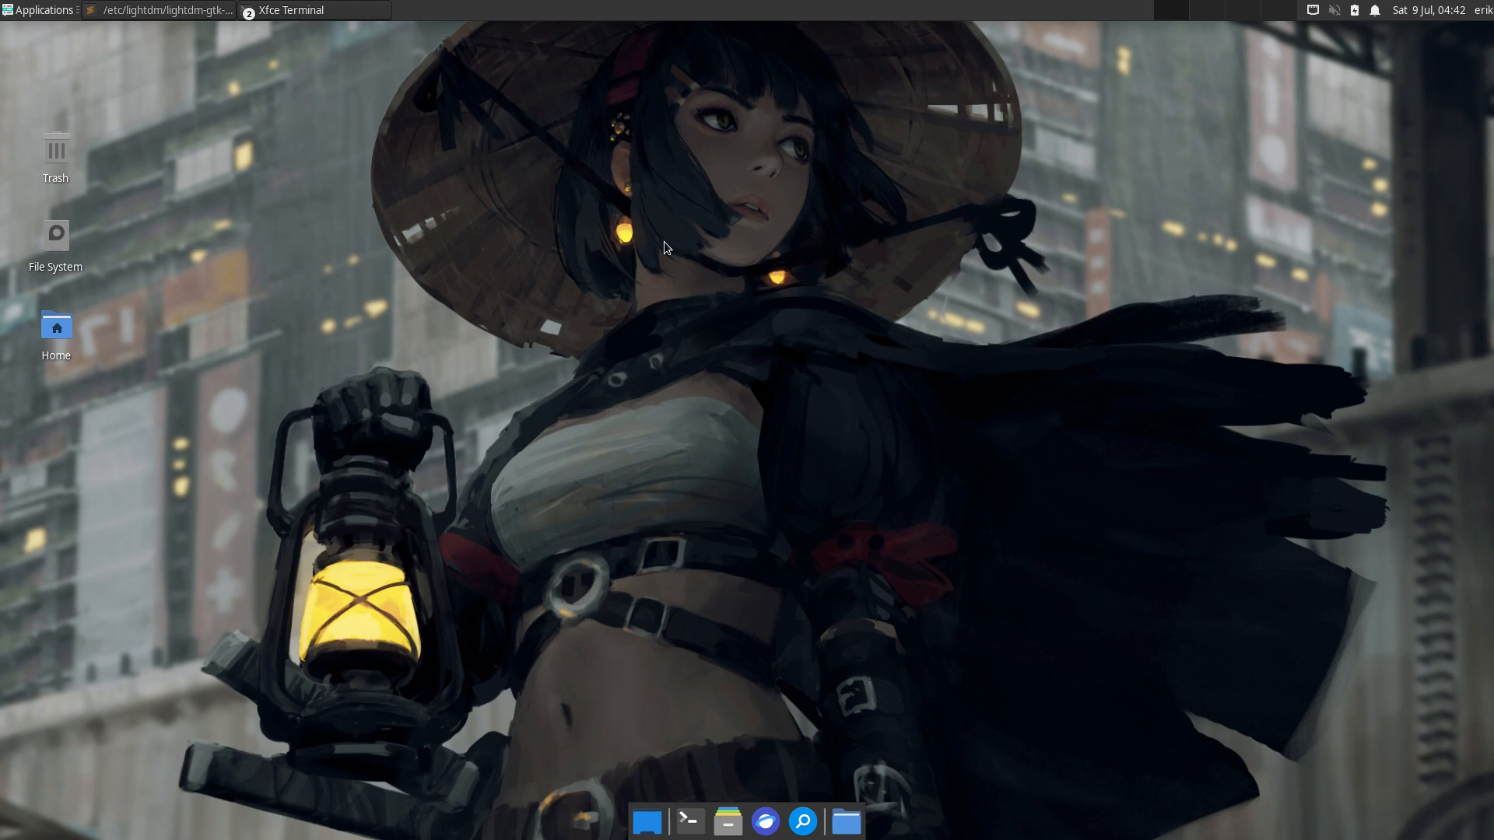
- Apply the Arc-Dark style in the Settings Manager's Appearance settings, then close them
{"action": "left_click", "coordinate": [39, 12]}
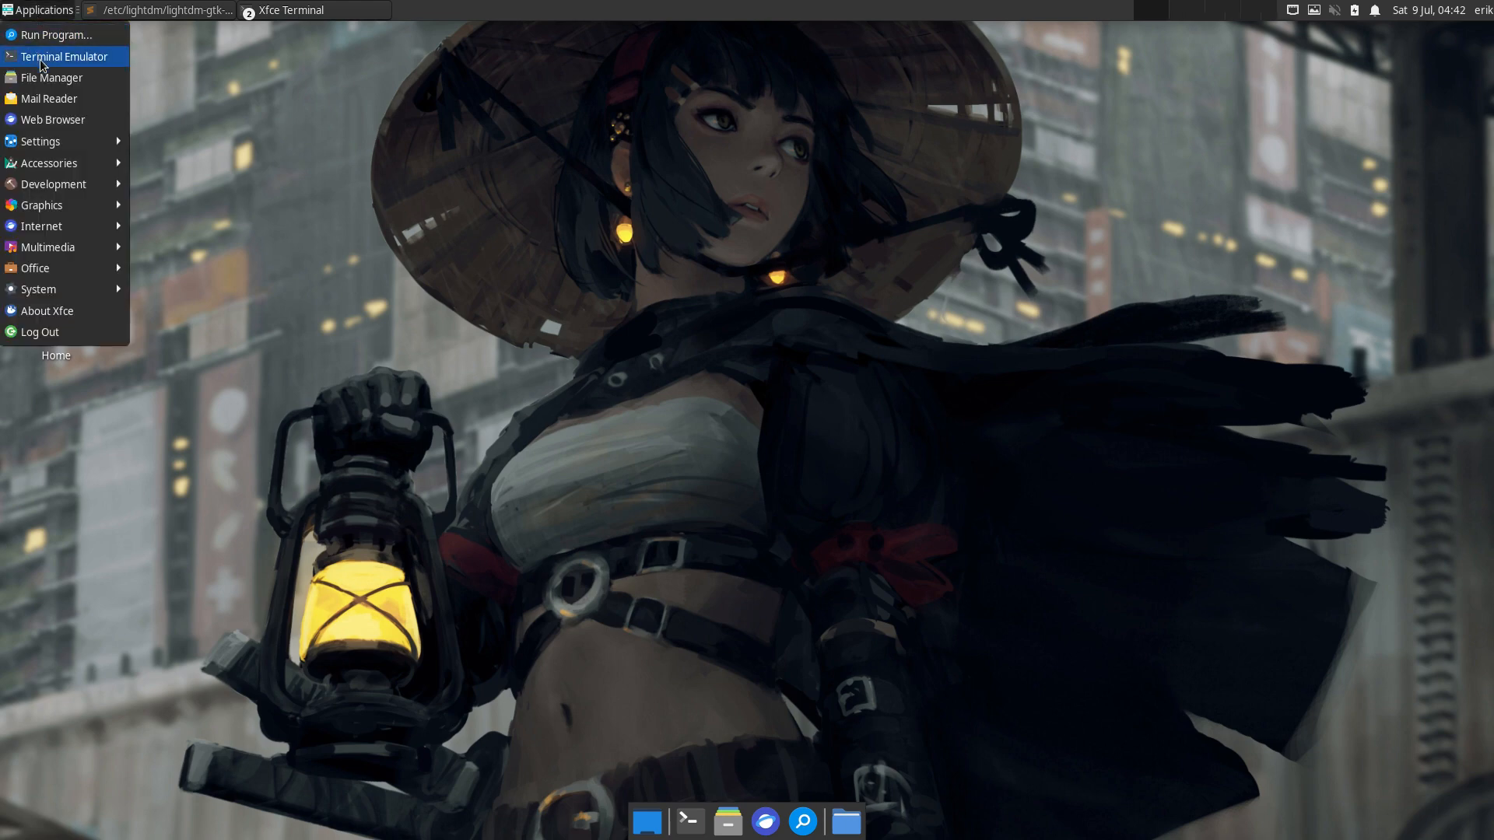
{"action": "mouse_move", "coordinate": [56, 140]}
{"action": "left_click", "coordinate": [160, 144]}
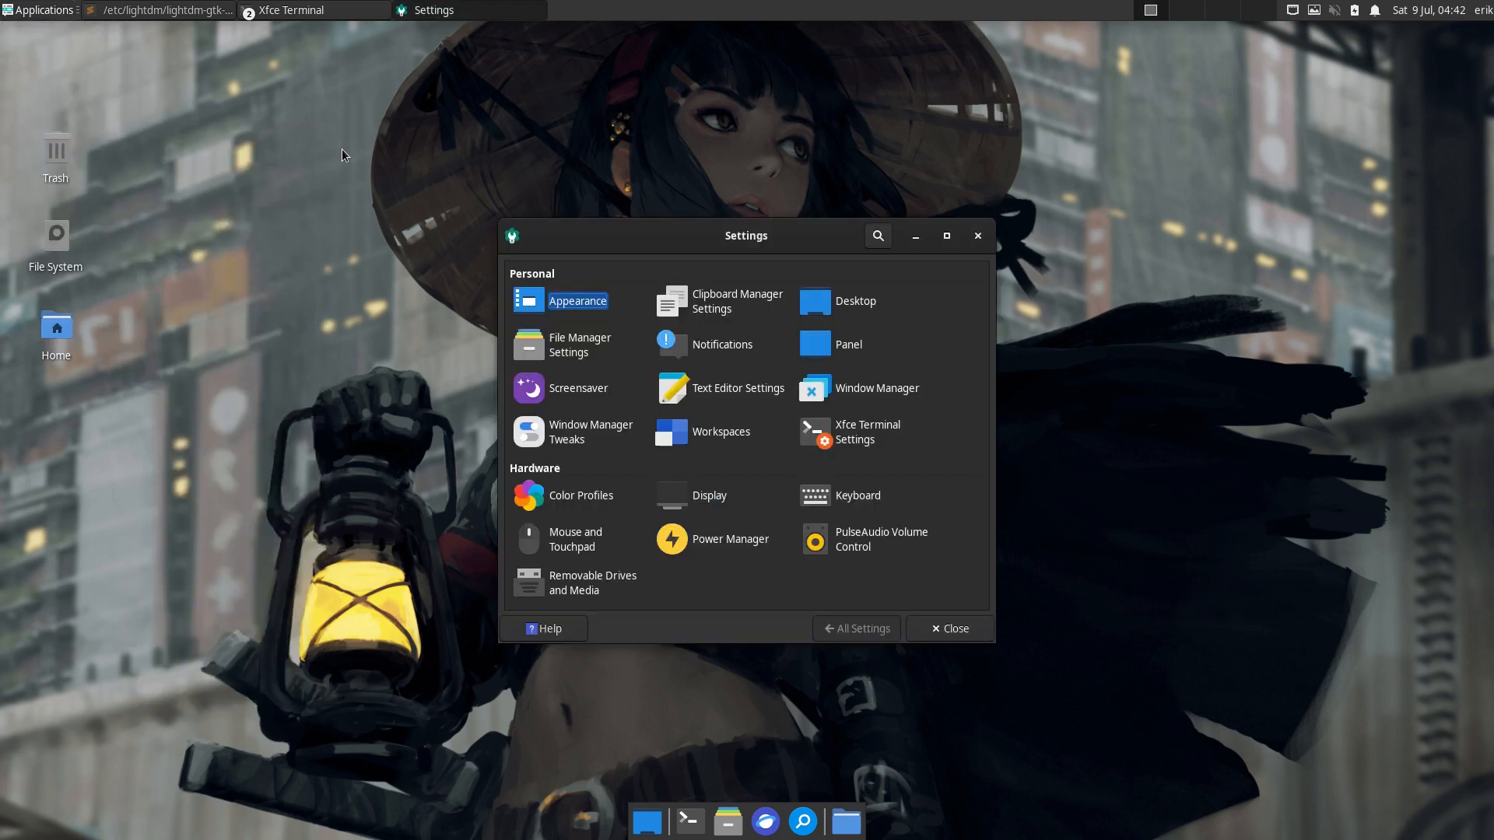
{"action": "left_click", "coordinate": [585, 305]}
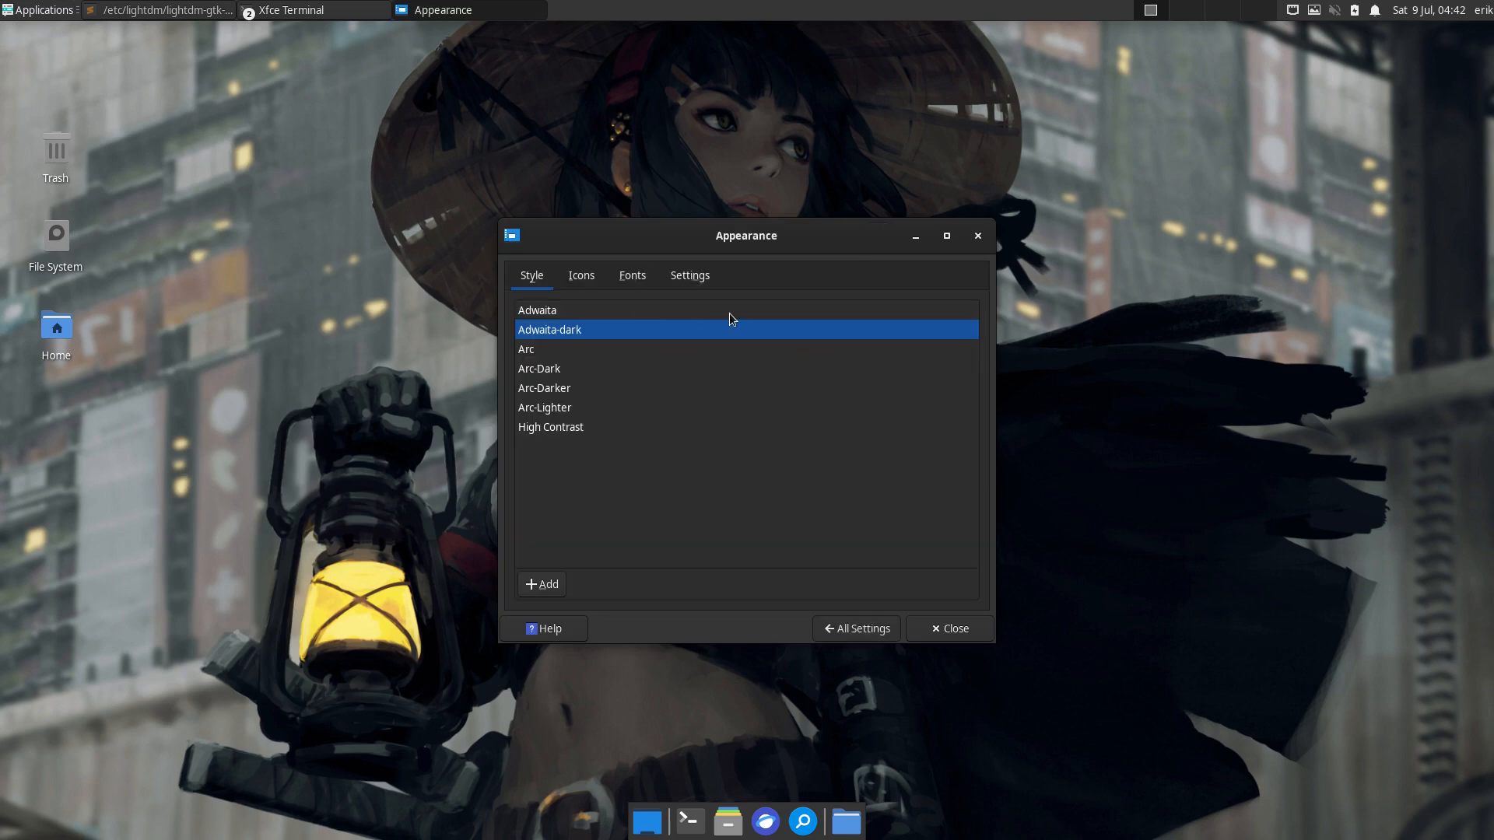
{"action": "left_click", "coordinate": [568, 372]}
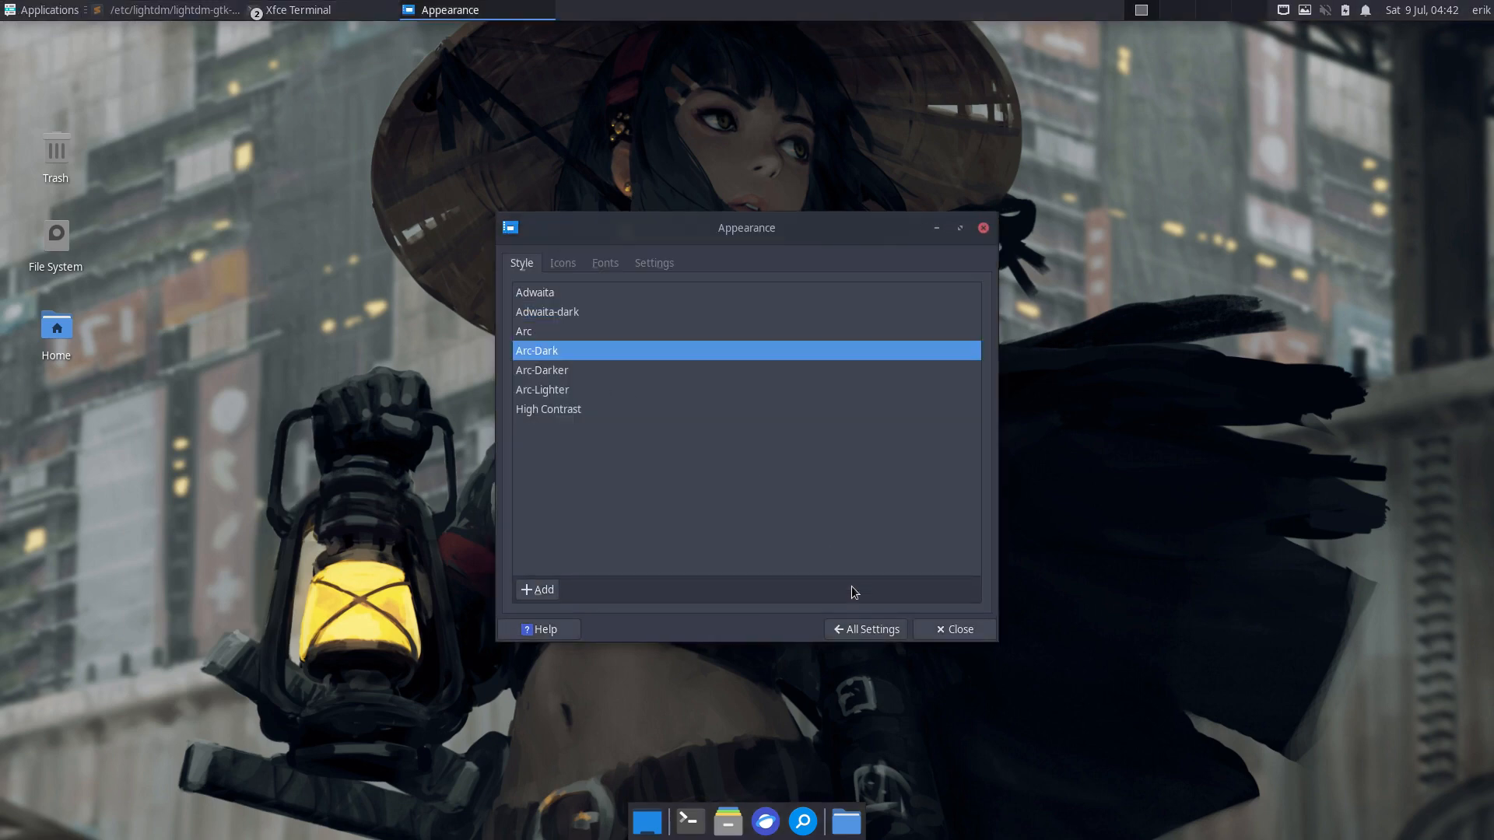
{"action": "left_click", "coordinate": [973, 634]}
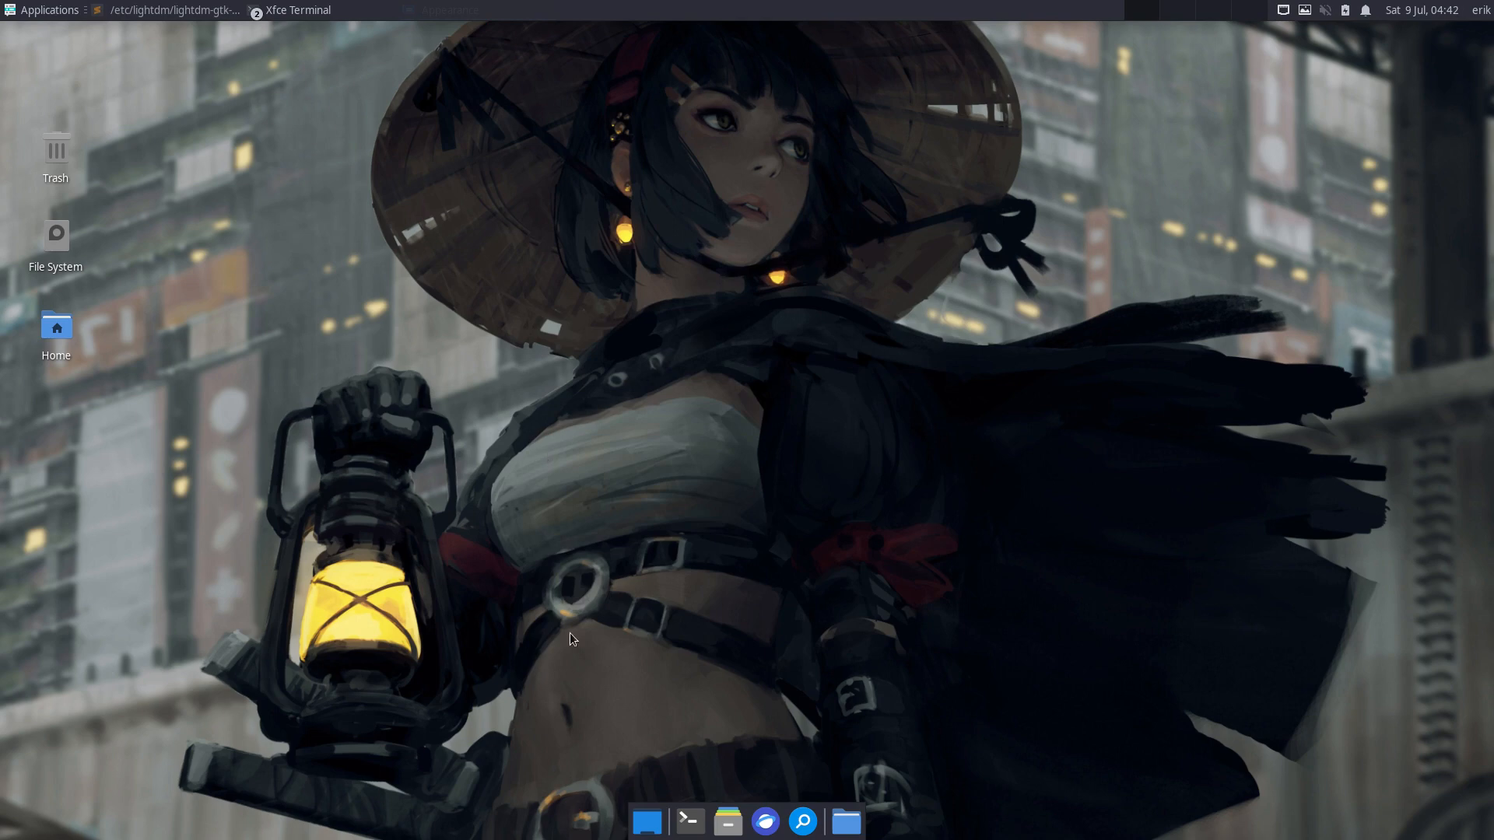
- Run a full system upgrade with sudo pacman -Syyu in a new terminal and accept it
{"action": "left_click", "coordinate": [690, 821]}
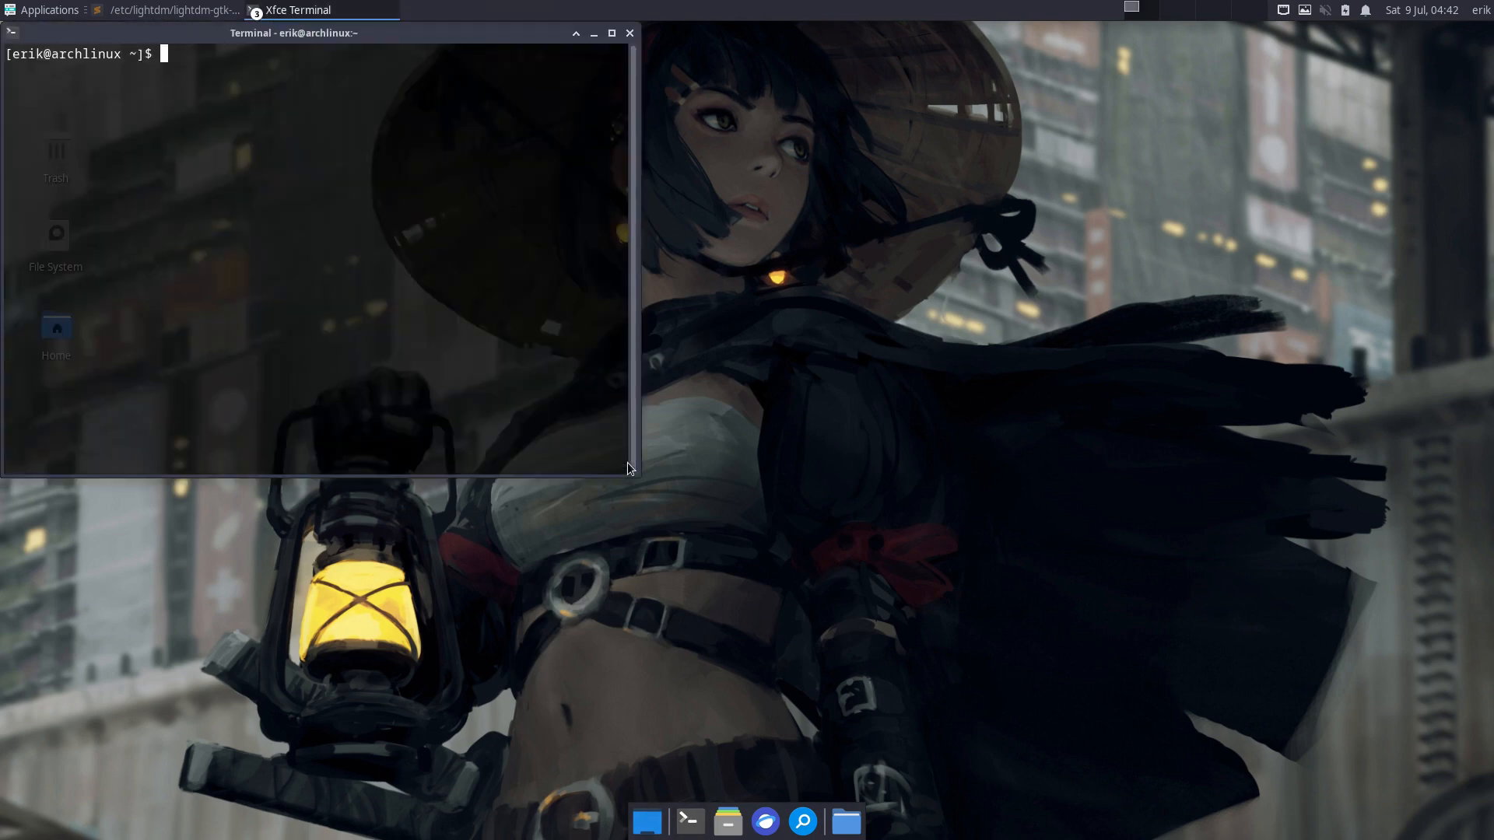
{"action": "type", "text": "sudo pacman -Syyu"}
{"action": "key", "text": "Return"}
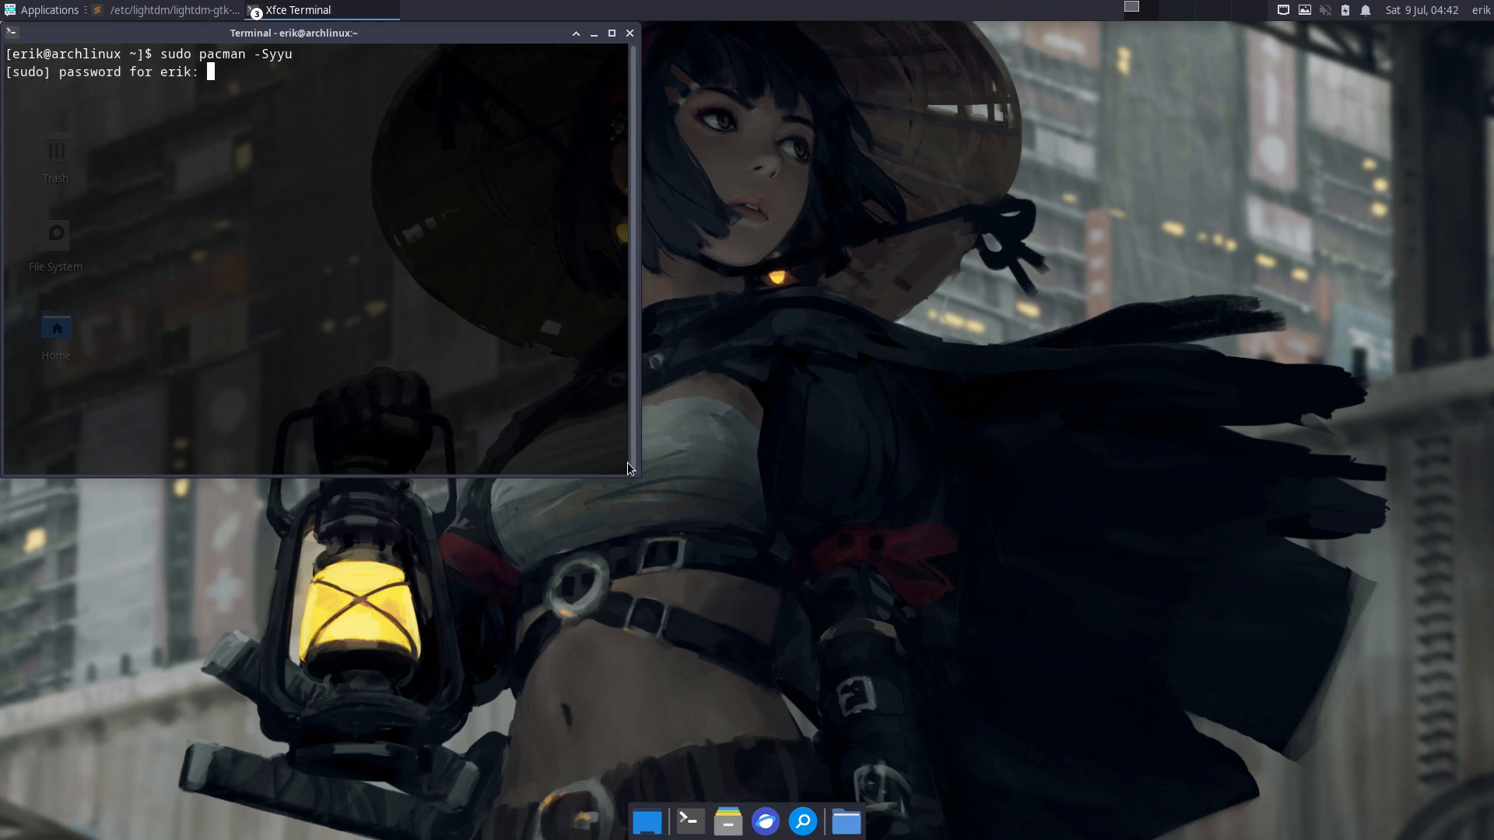
{"action": "key", "text": "Return"}
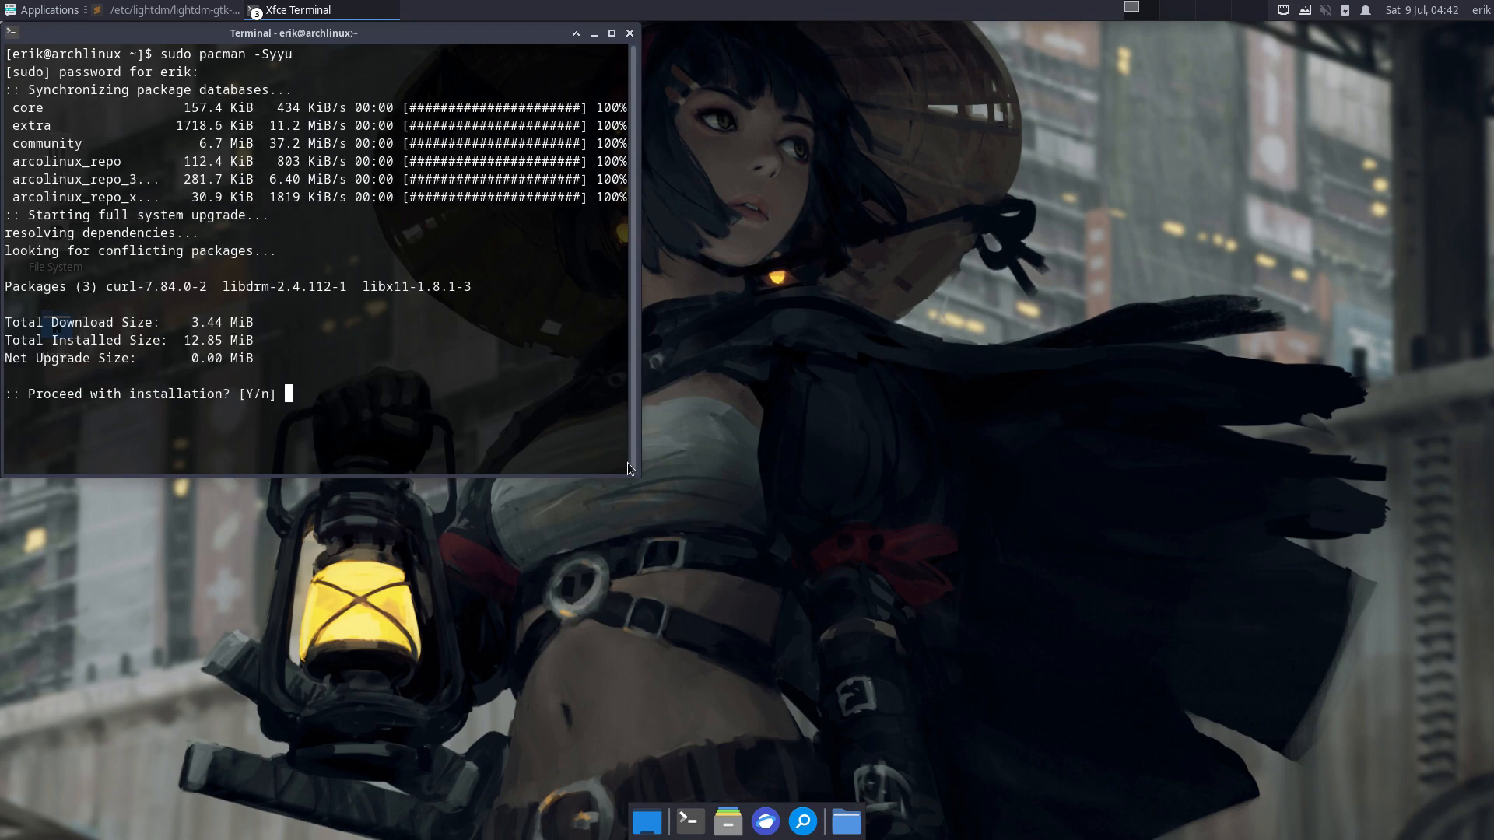
{"action": "key", "text": "Return"}
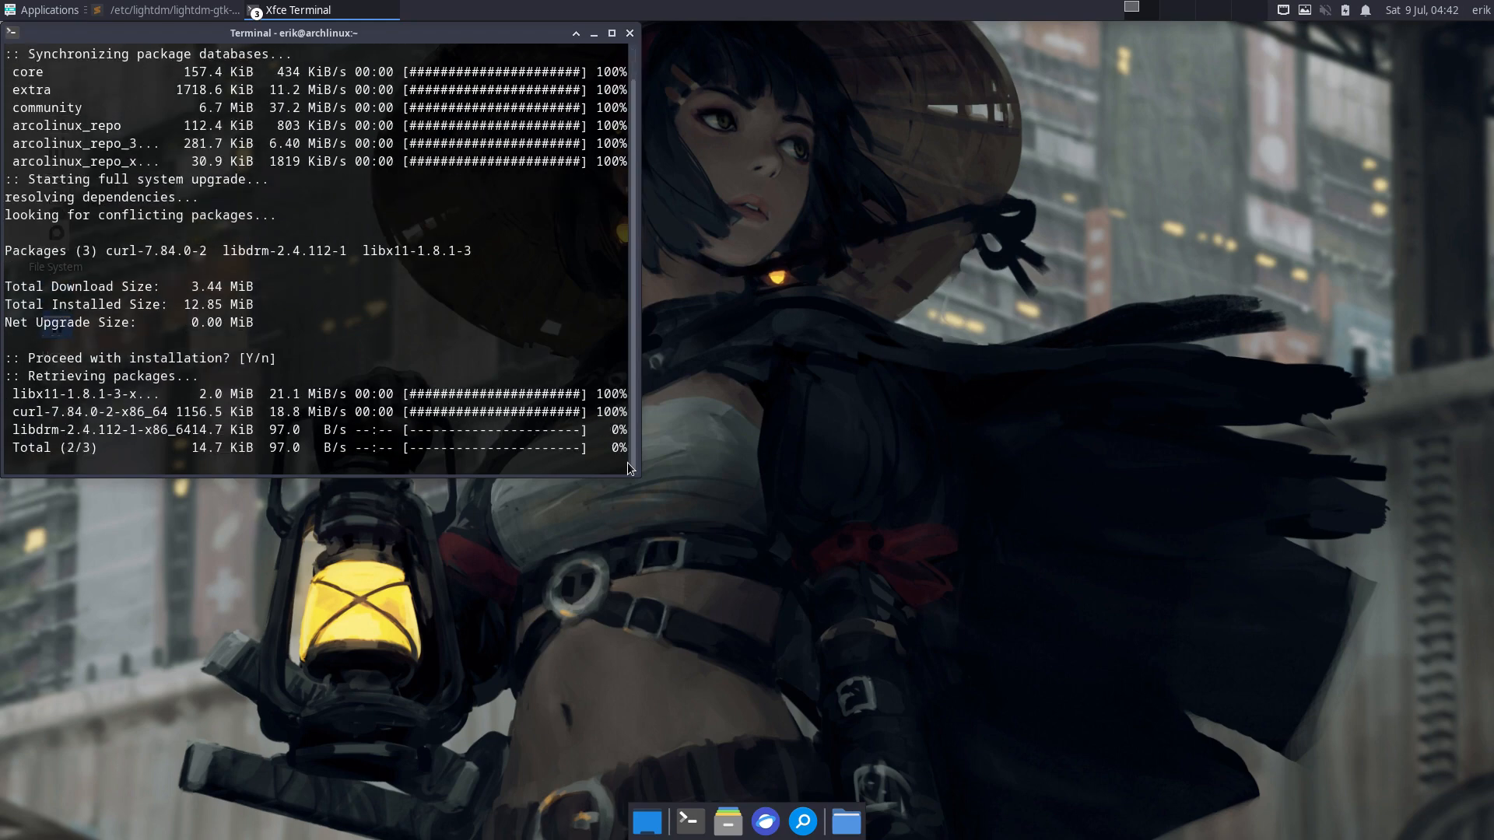
- Launch archlinux-tweak-tool from the terminal and authenticate with the administrator password
{"action": "type", "text": "arch"}
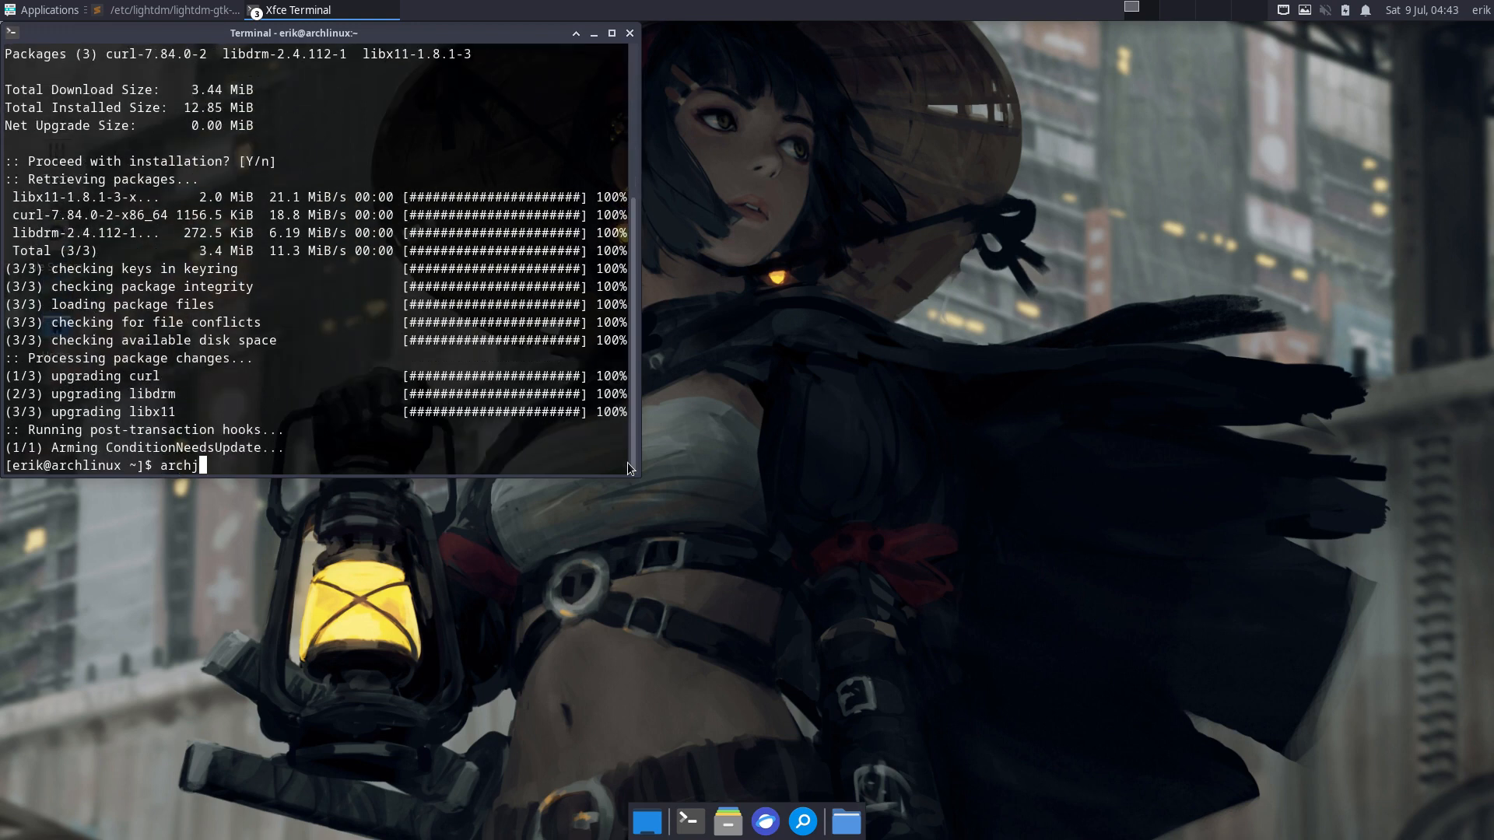
{"action": "type", "text": "m"}
{"action": "key", "text": "BackSpace"}
{"action": "type", "text": "l"}
{"action": "key", "text": "Tab"}
{"action": "type", "text": "t"}
{"action": "key", "text": "Tab"}
{"action": "key", "text": "Return"}
{"action": "type", "text": "•••"}
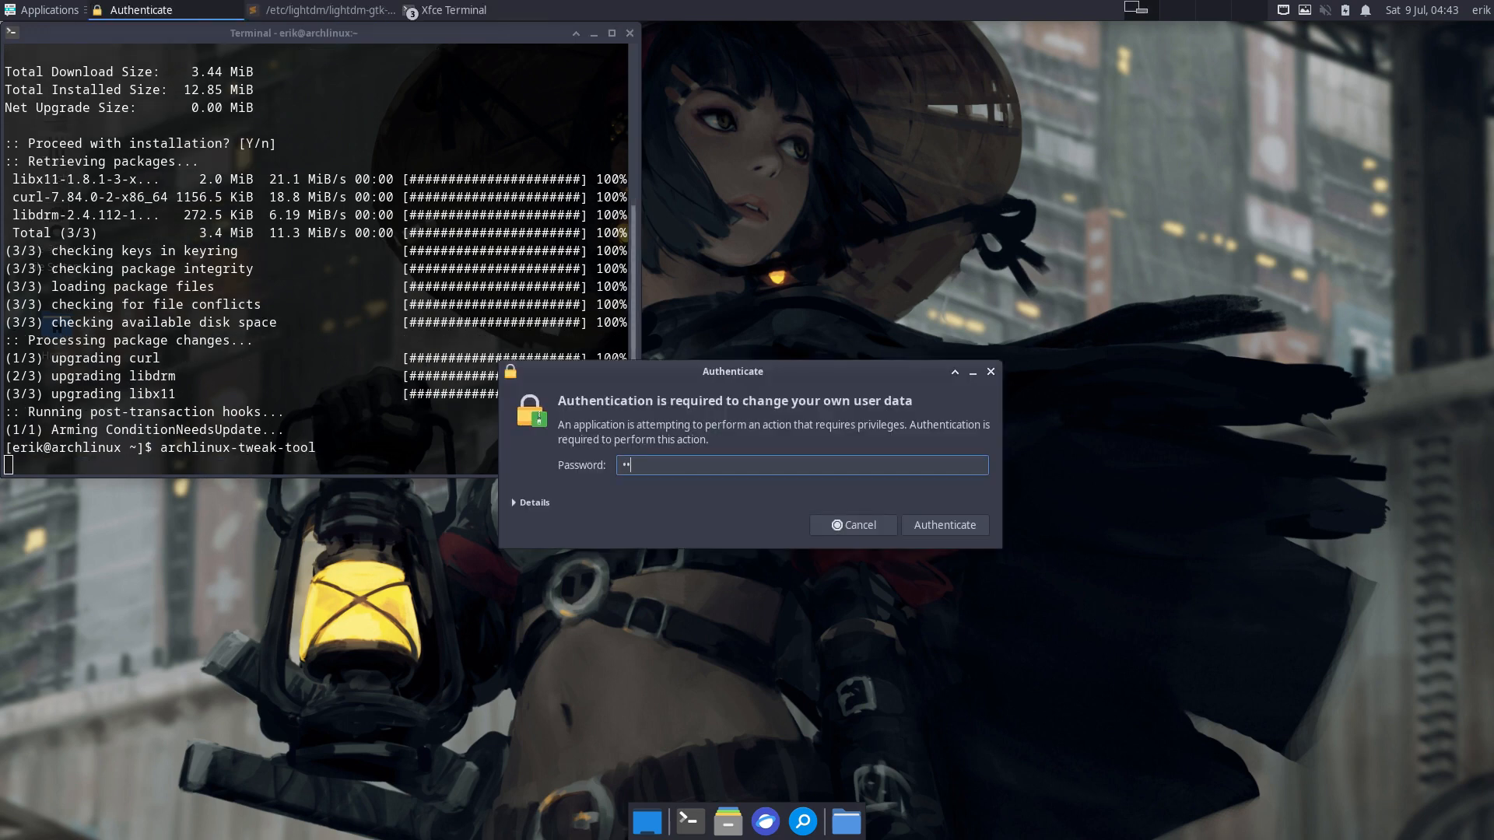
{"action": "key", "text": "Return"}
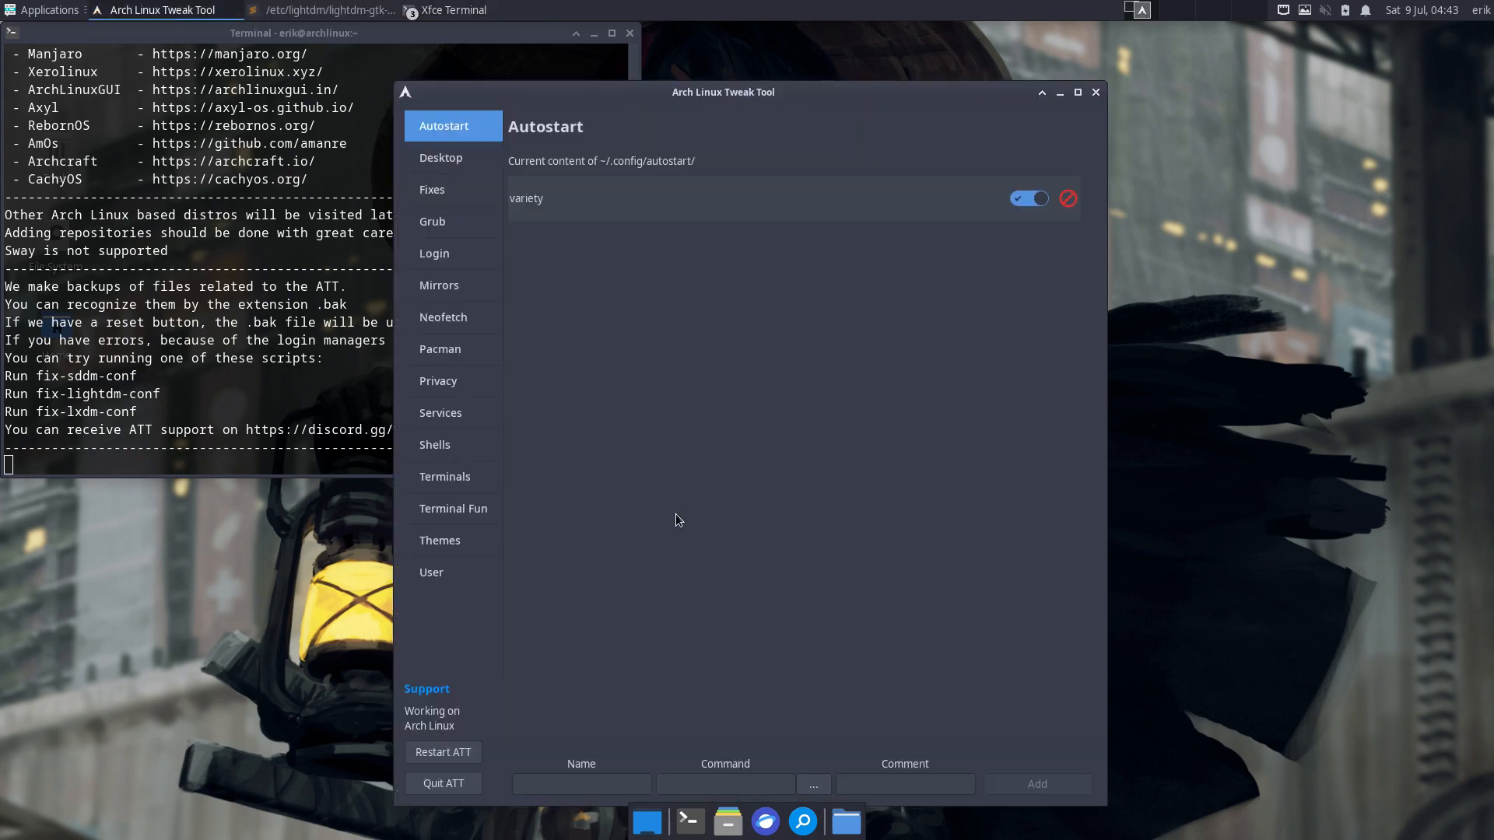
- Open the Grub page and move the tool window right, beside the terminal
{"action": "left_click", "coordinate": [472, 228]}
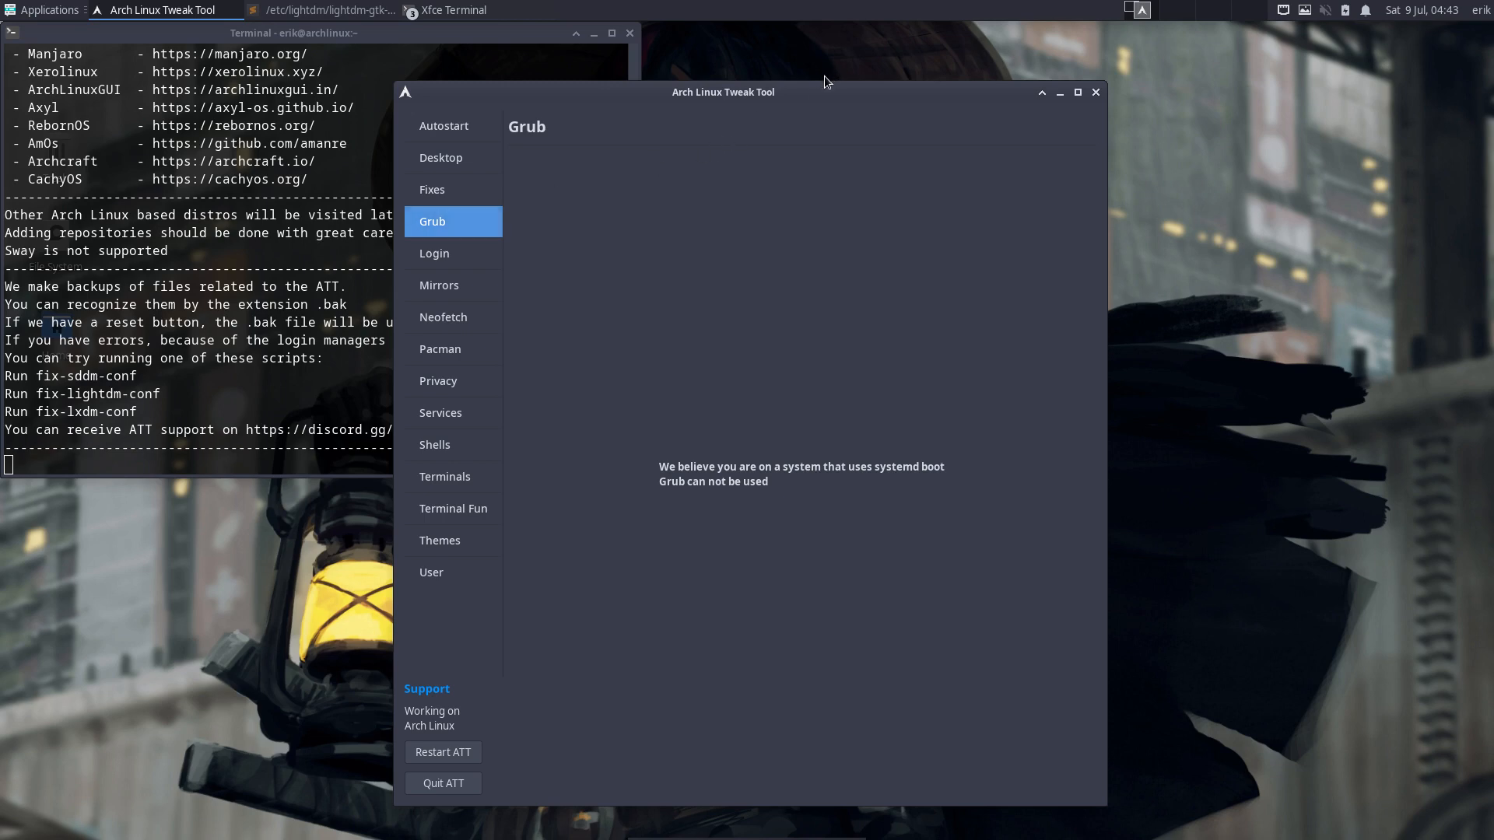
{"action": "left_click_drag", "start_coordinate": [820, 90], "coordinate": [1120, 66]}
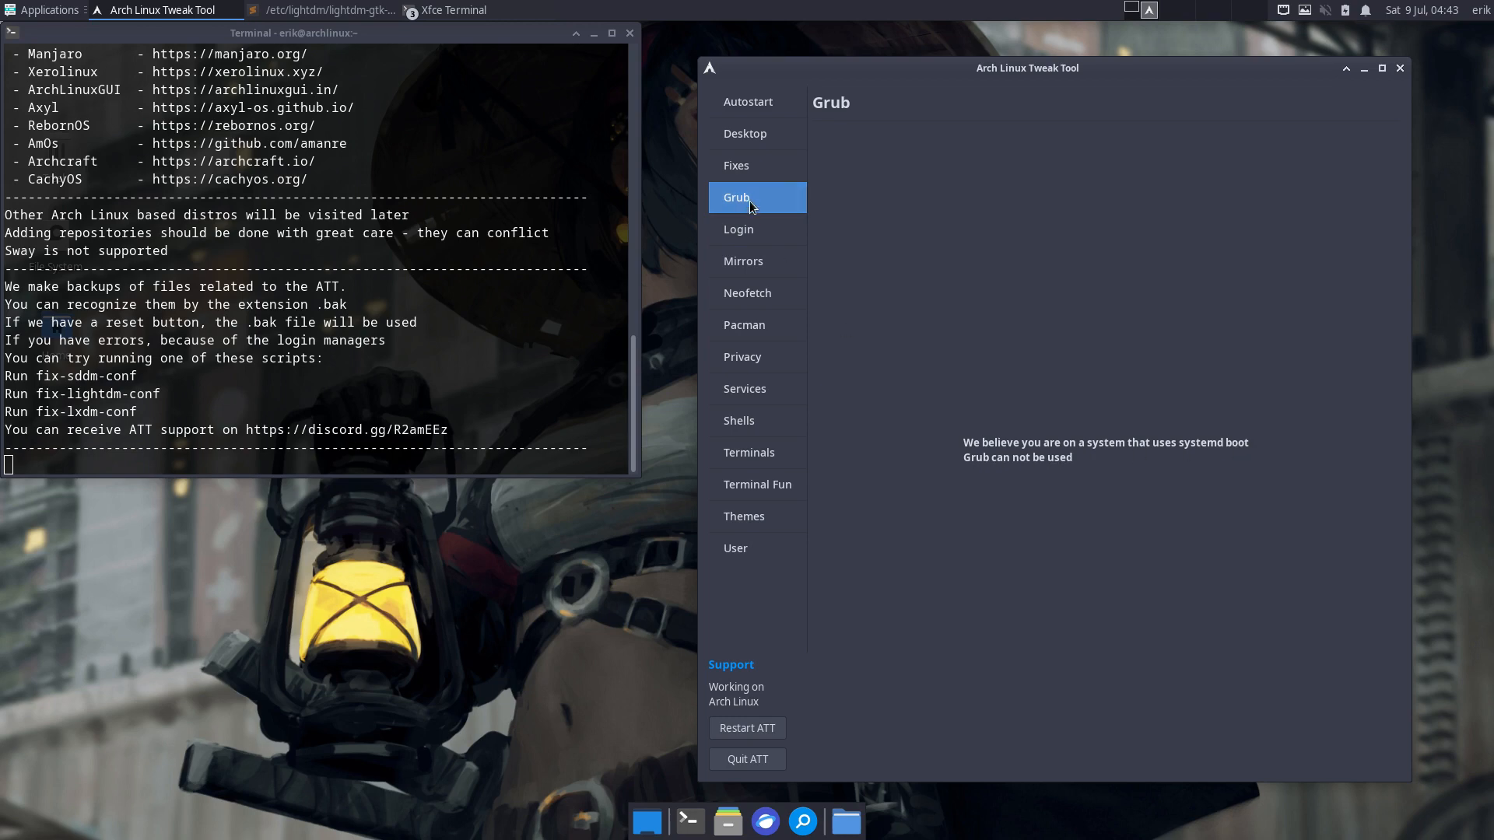
- Look through the Fixes and Autostart pages, ending on the Desktop Installer page showing awesome installed
{"action": "left_click", "coordinate": [754, 173]}
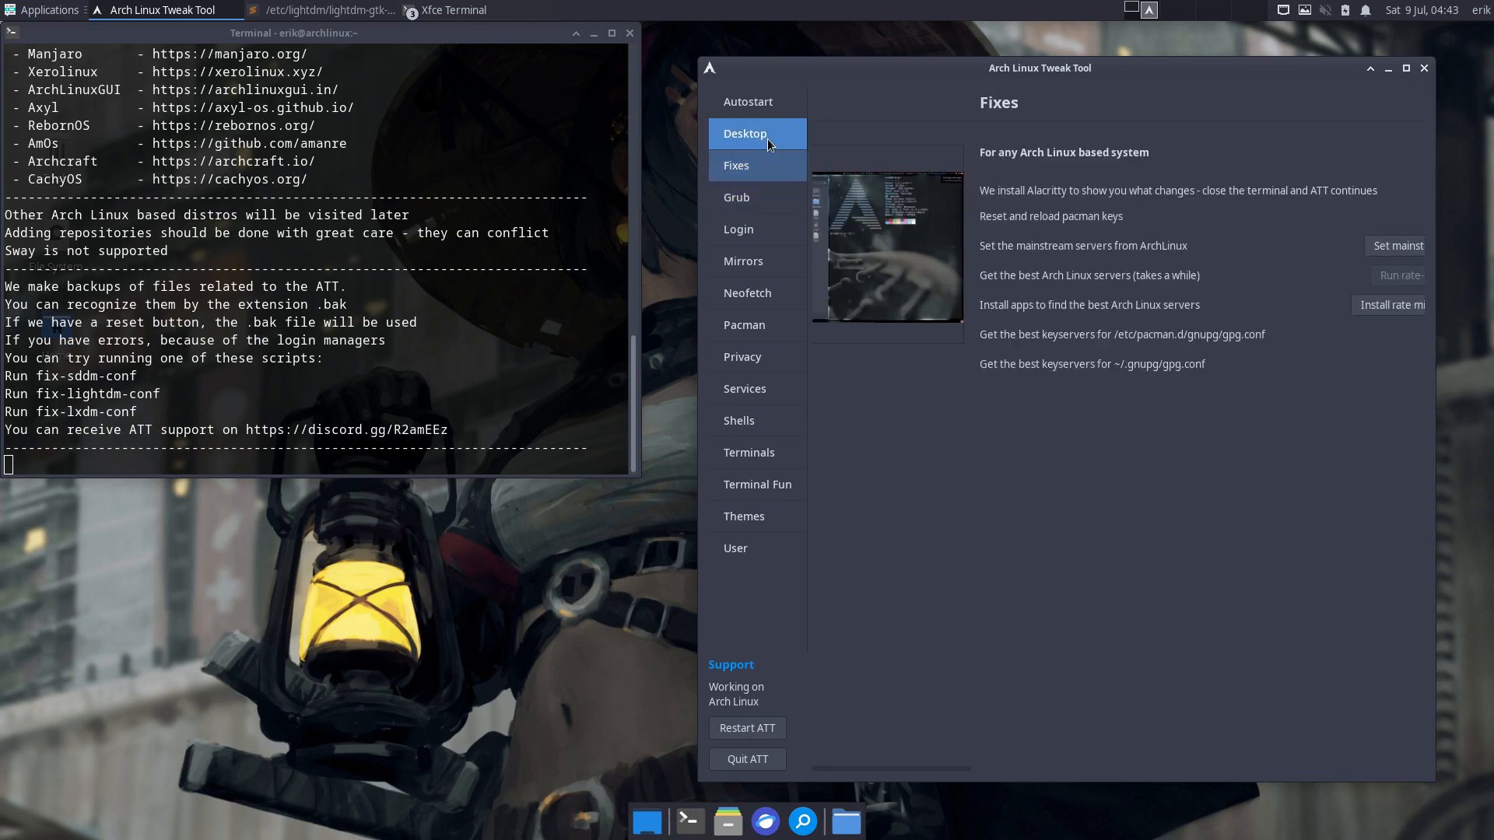
{"action": "left_click", "coordinate": [768, 142]}
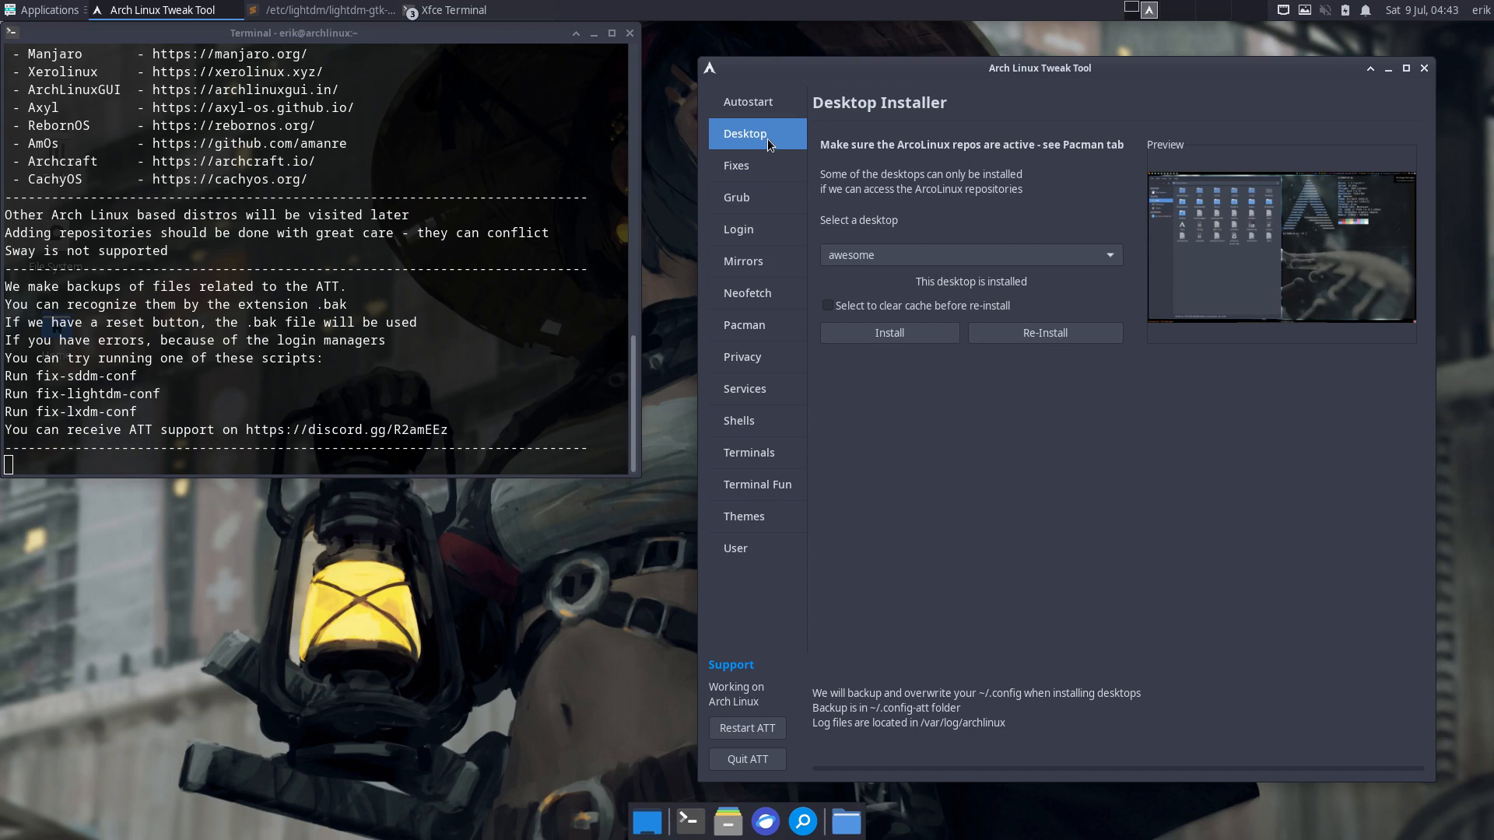
{"action": "left_click", "coordinate": [778, 105]}
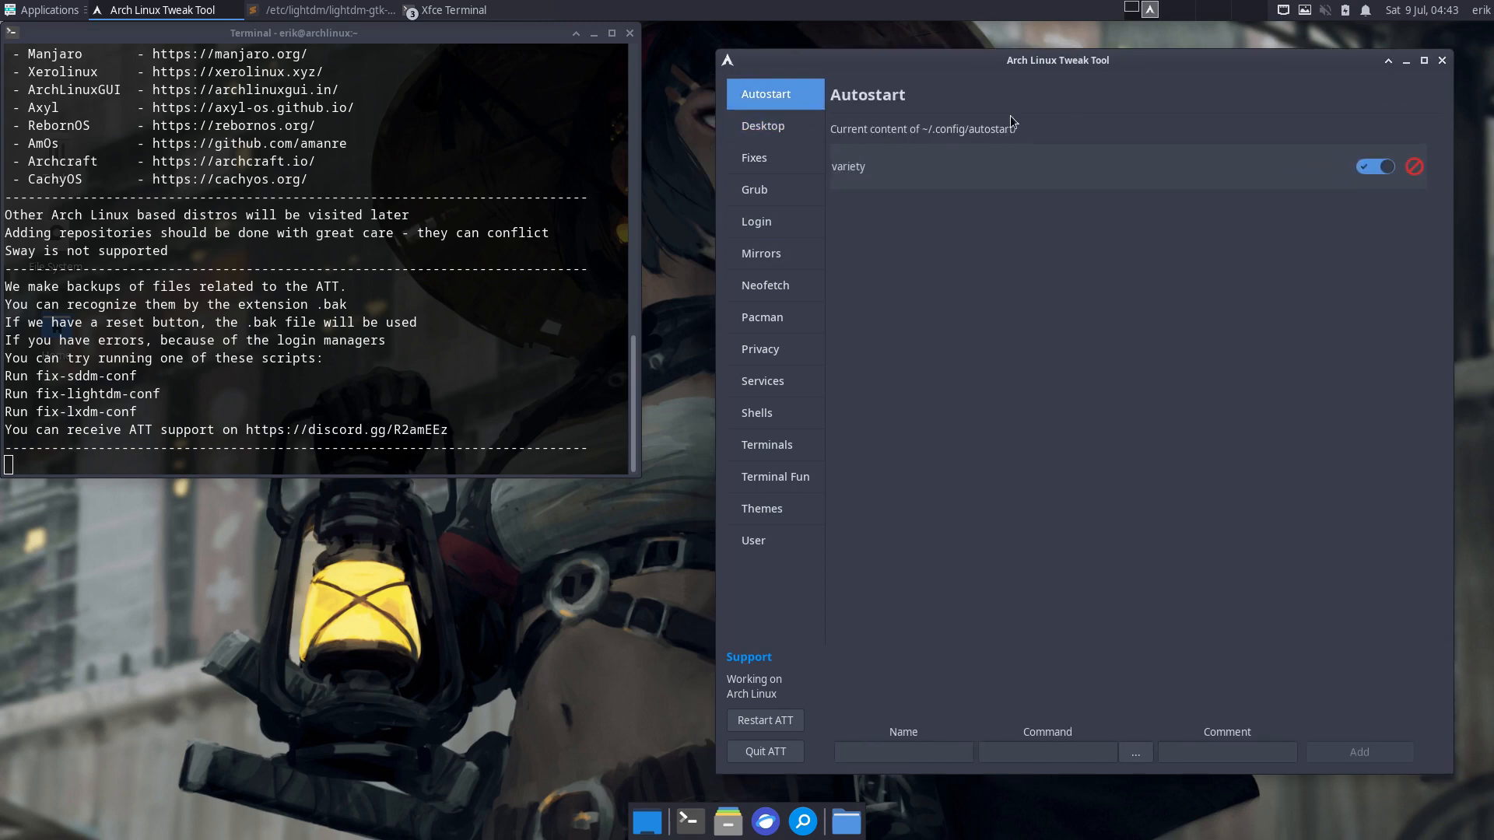
{"action": "left_click", "coordinate": [786, 126]}
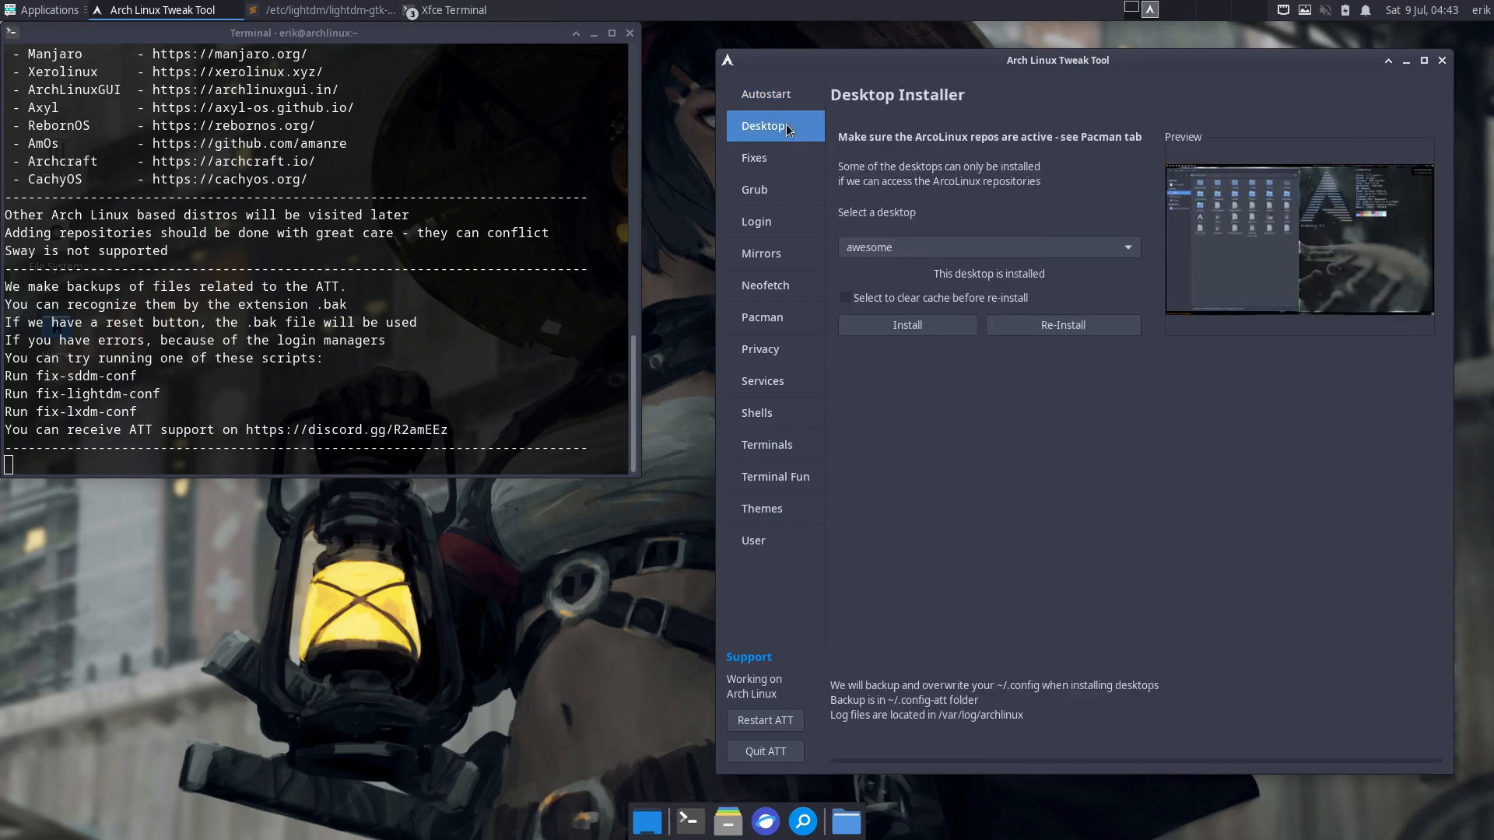
- Install the i3, leftwm and qtile desktops in turn from the Desktop Installer dropdown
{"action": "left_click", "coordinate": [945, 248]}
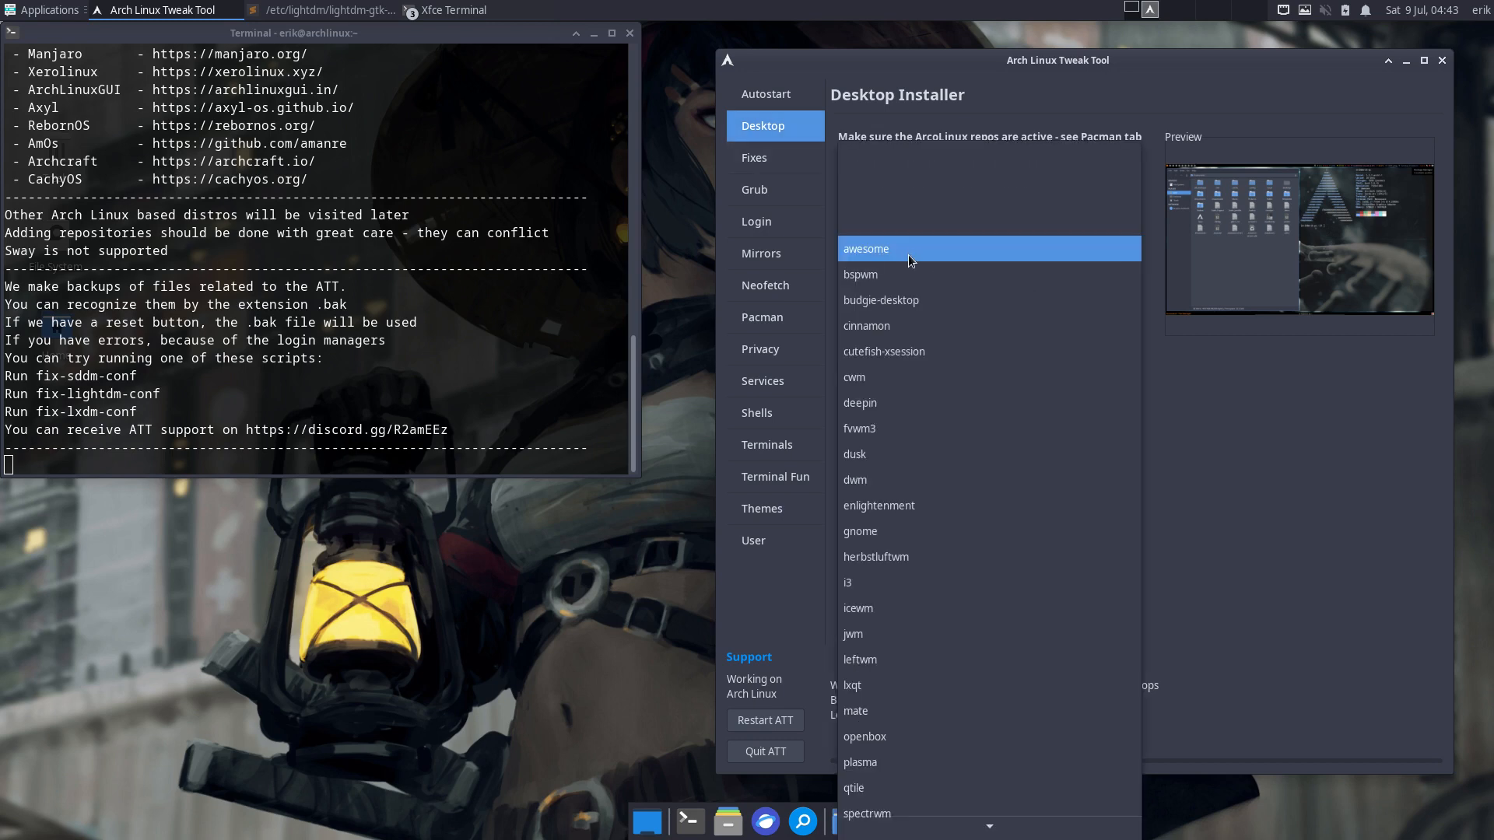
{"action": "left_click", "coordinate": [932, 583]}
{"action": "left_click", "coordinate": [929, 328]}
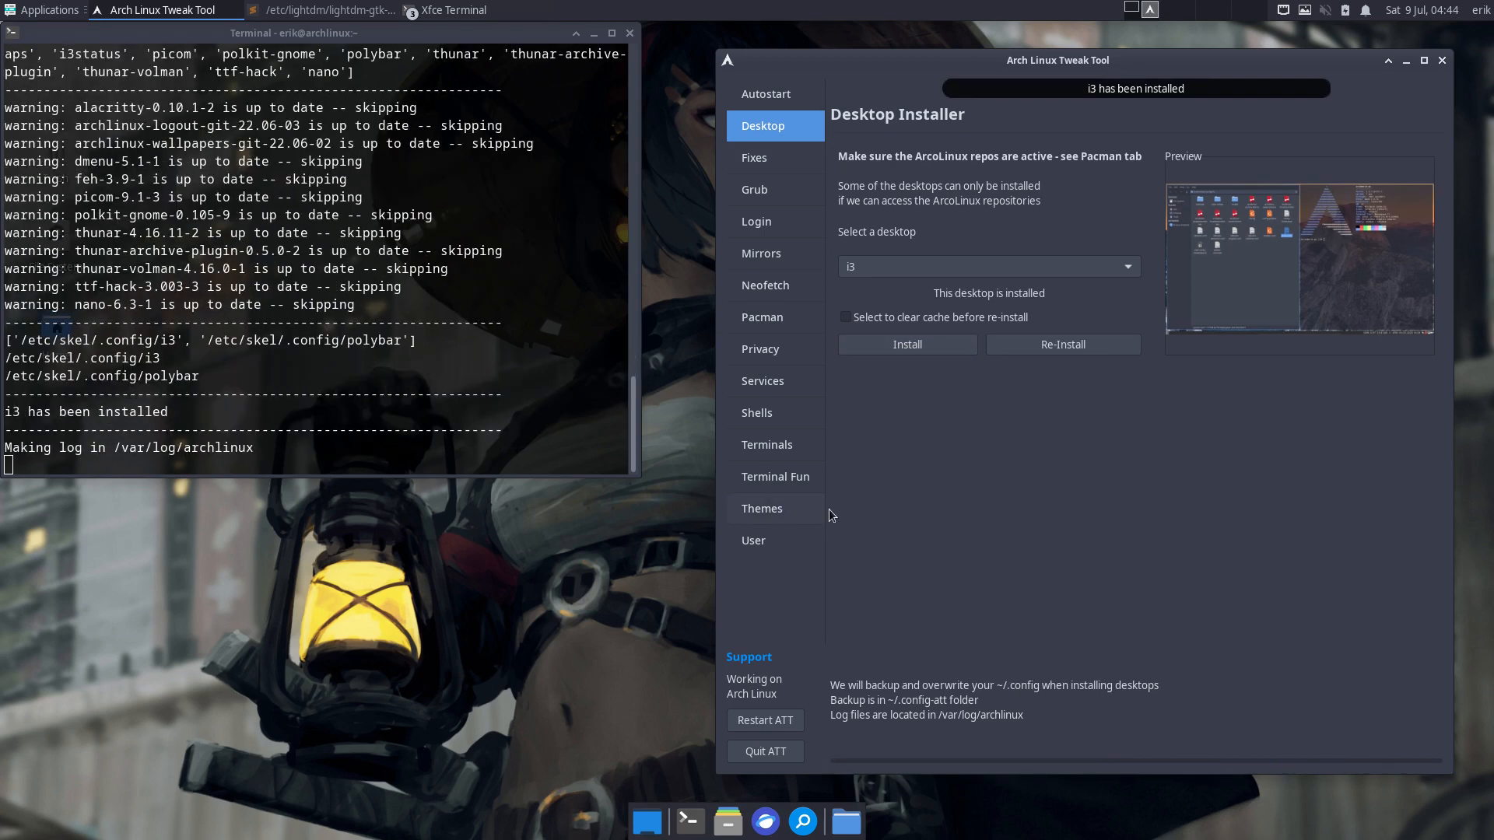
{"action": "left_click", "coordinate": [960, 265]}
{"action": "left_click", "coordinate": [959, 343]}
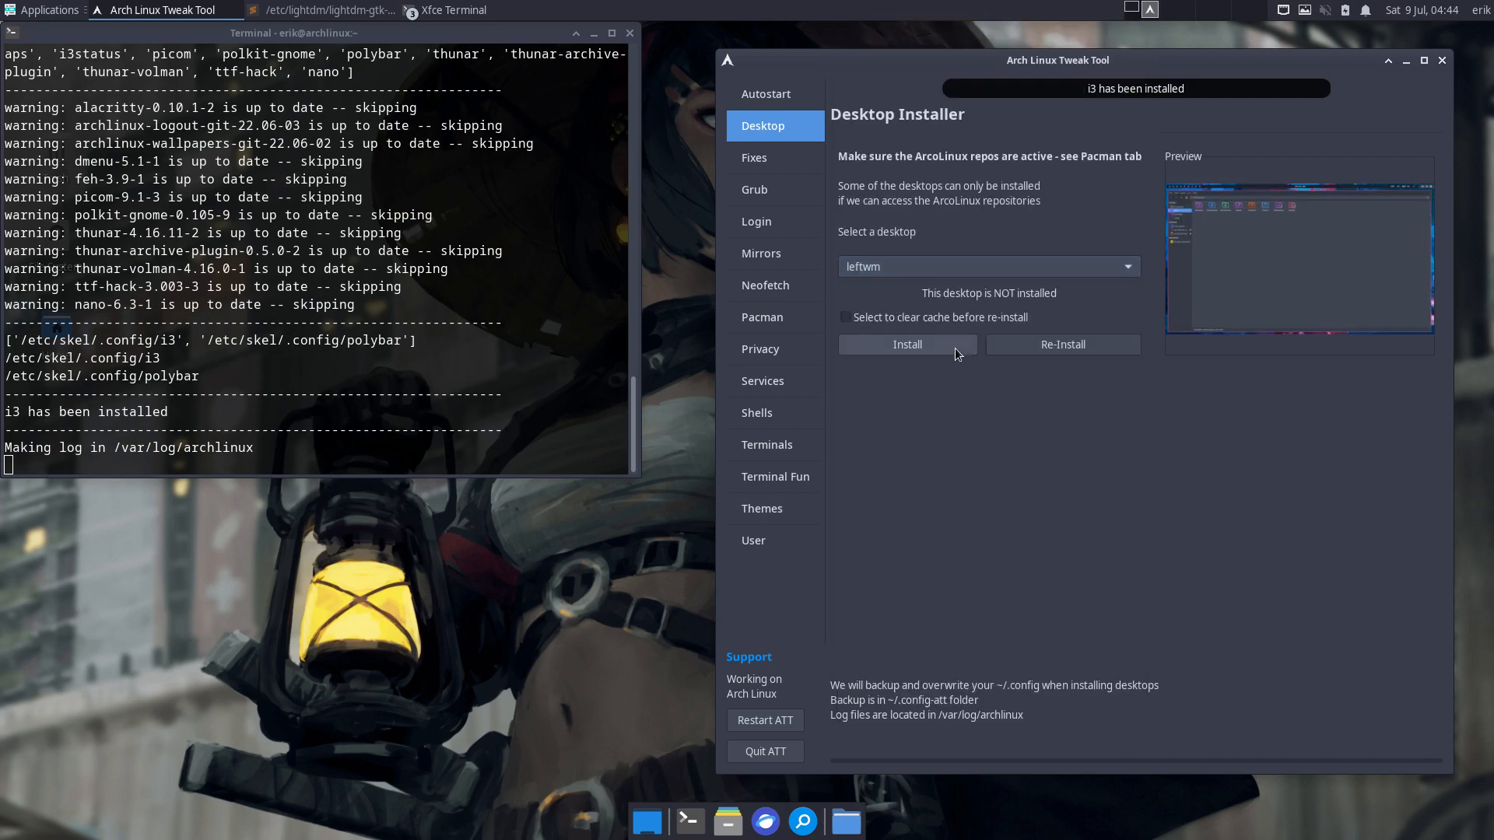
{"action": "left_click", "coordinate": [912, 330]}
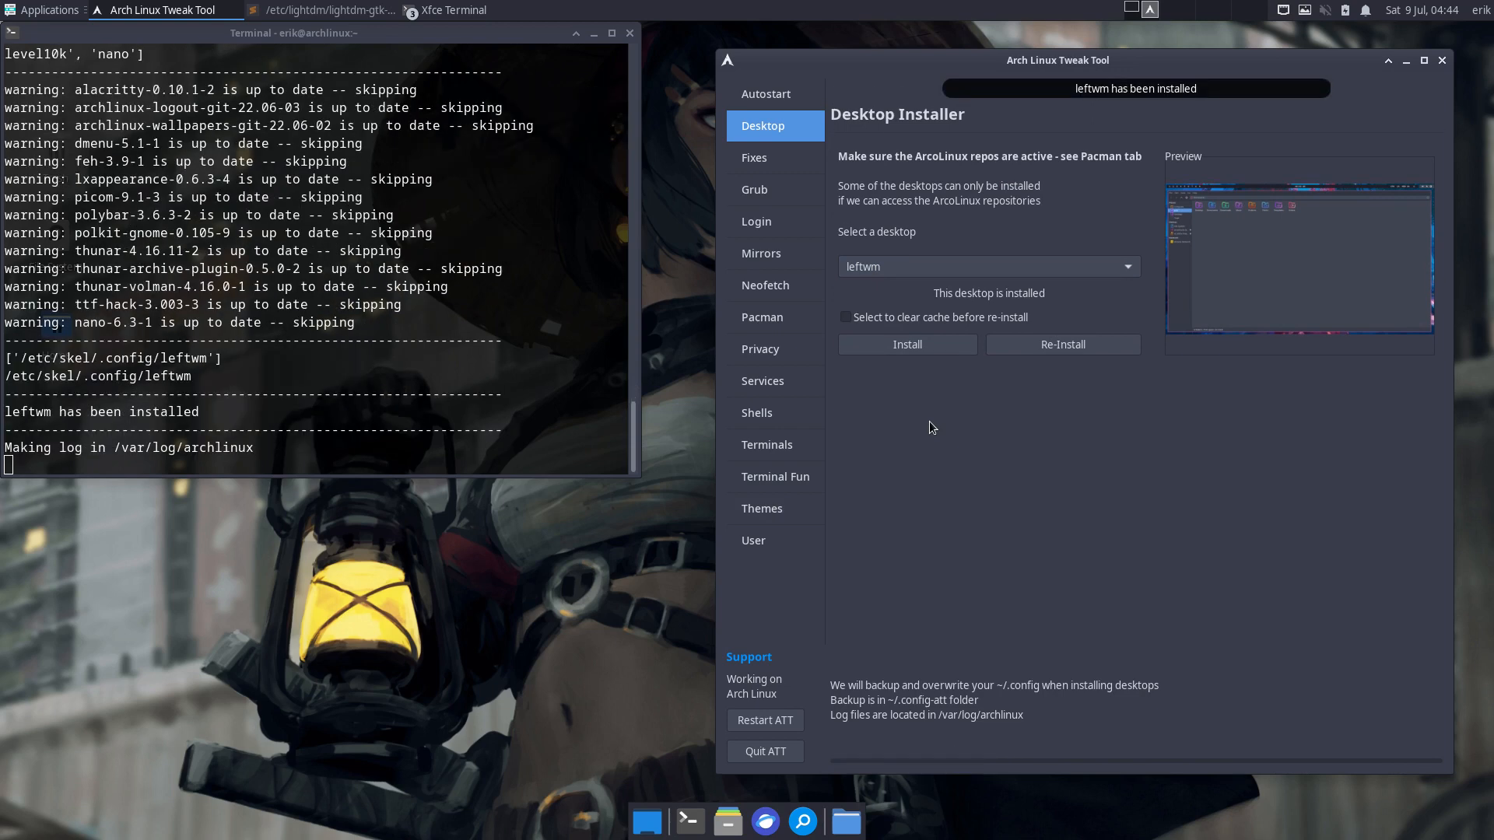
{"action": "left_click", "coordinate": [865, 273]}
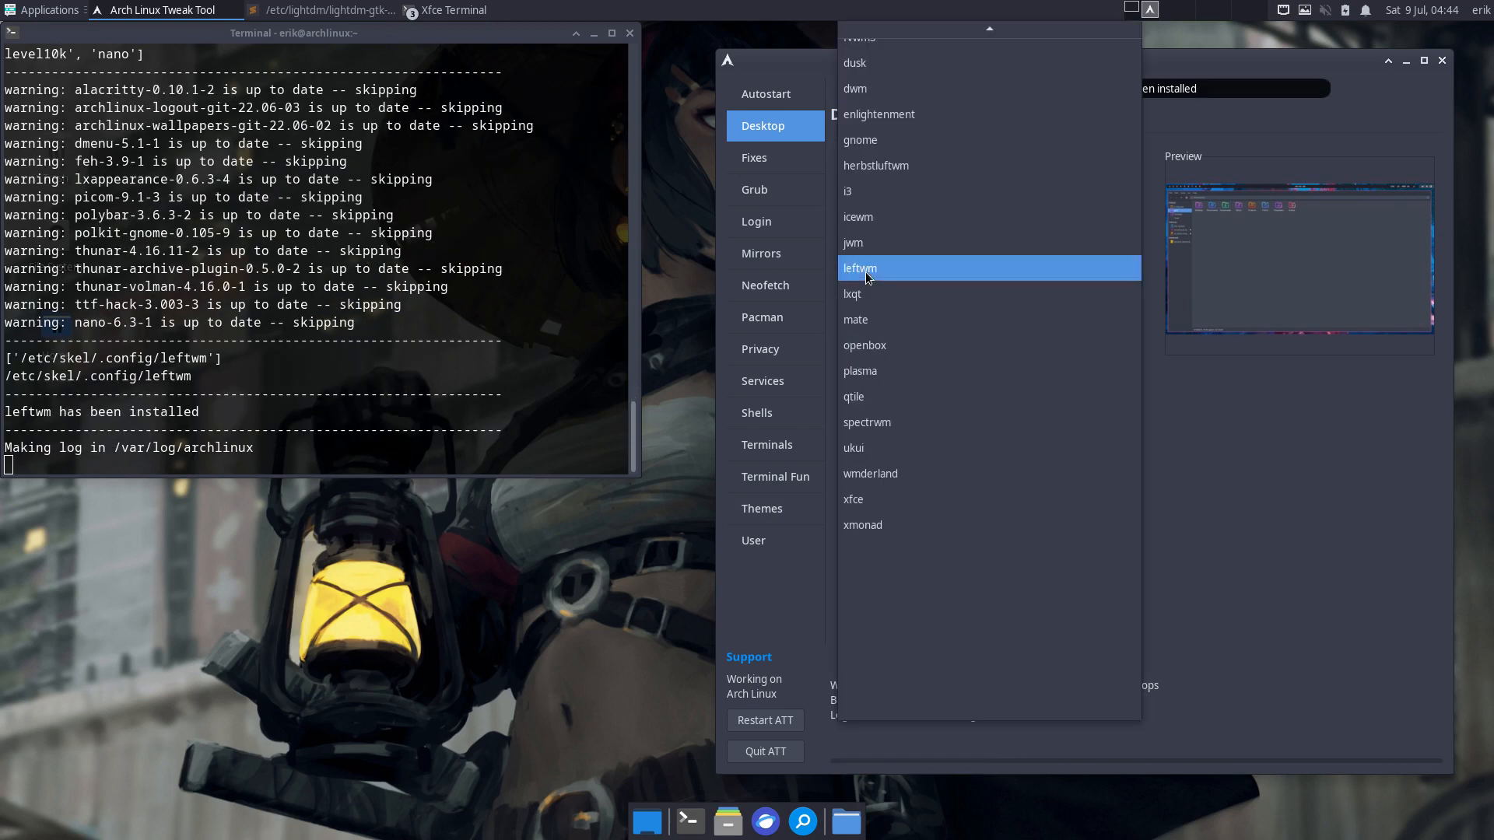
{"action": "left_click", "coordinate": [865, 396]}
{"action": "left_click", "coordinate": [906, 325]}
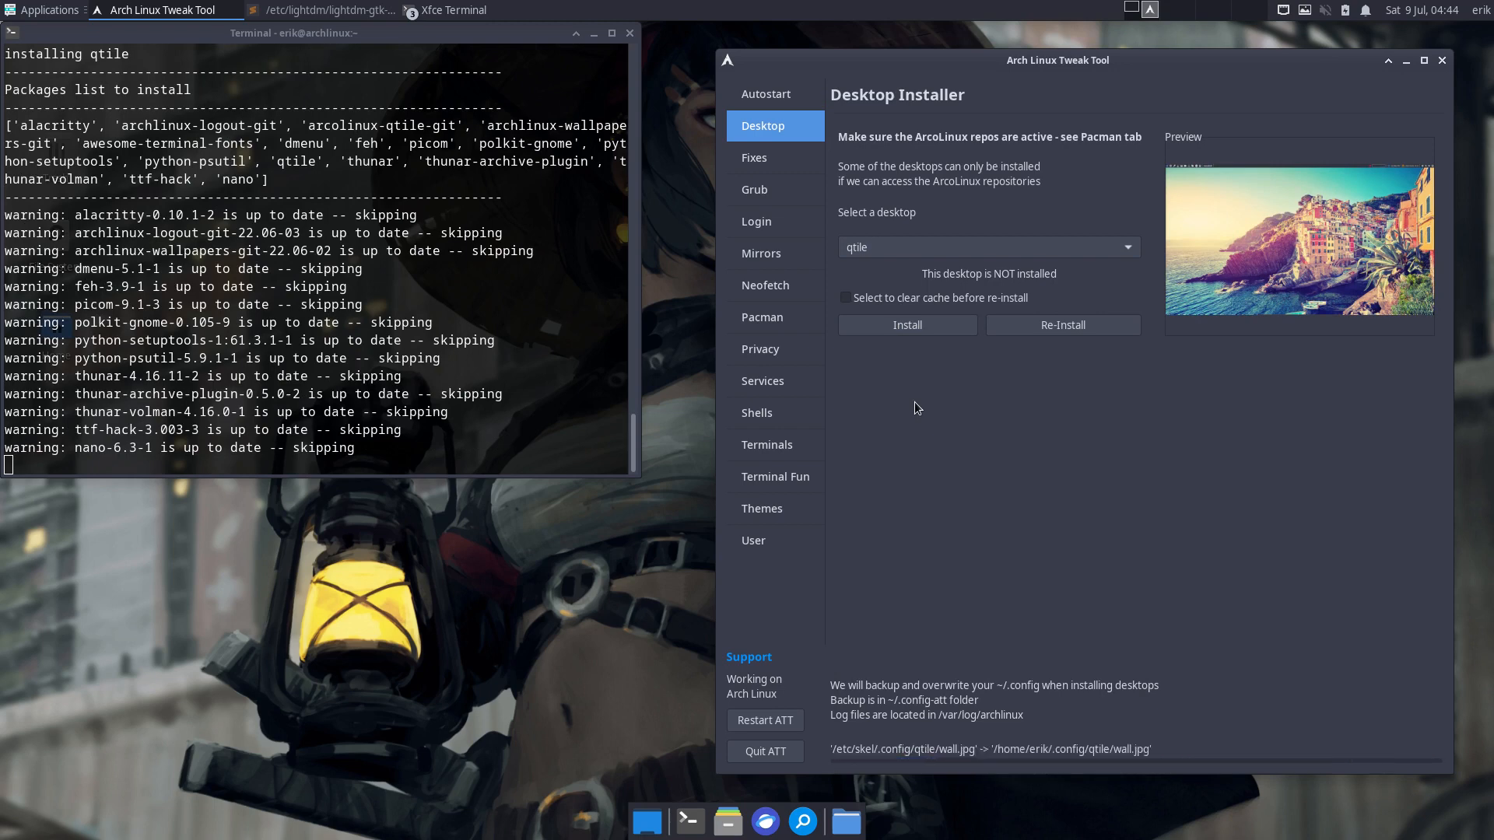
- Browse the Theme Switcher's I3, Leftwm, Qtile and Awesome theme tabs, then return to the Desktop Installer
{"action": "left_click", "coordinate": [763, 509]}
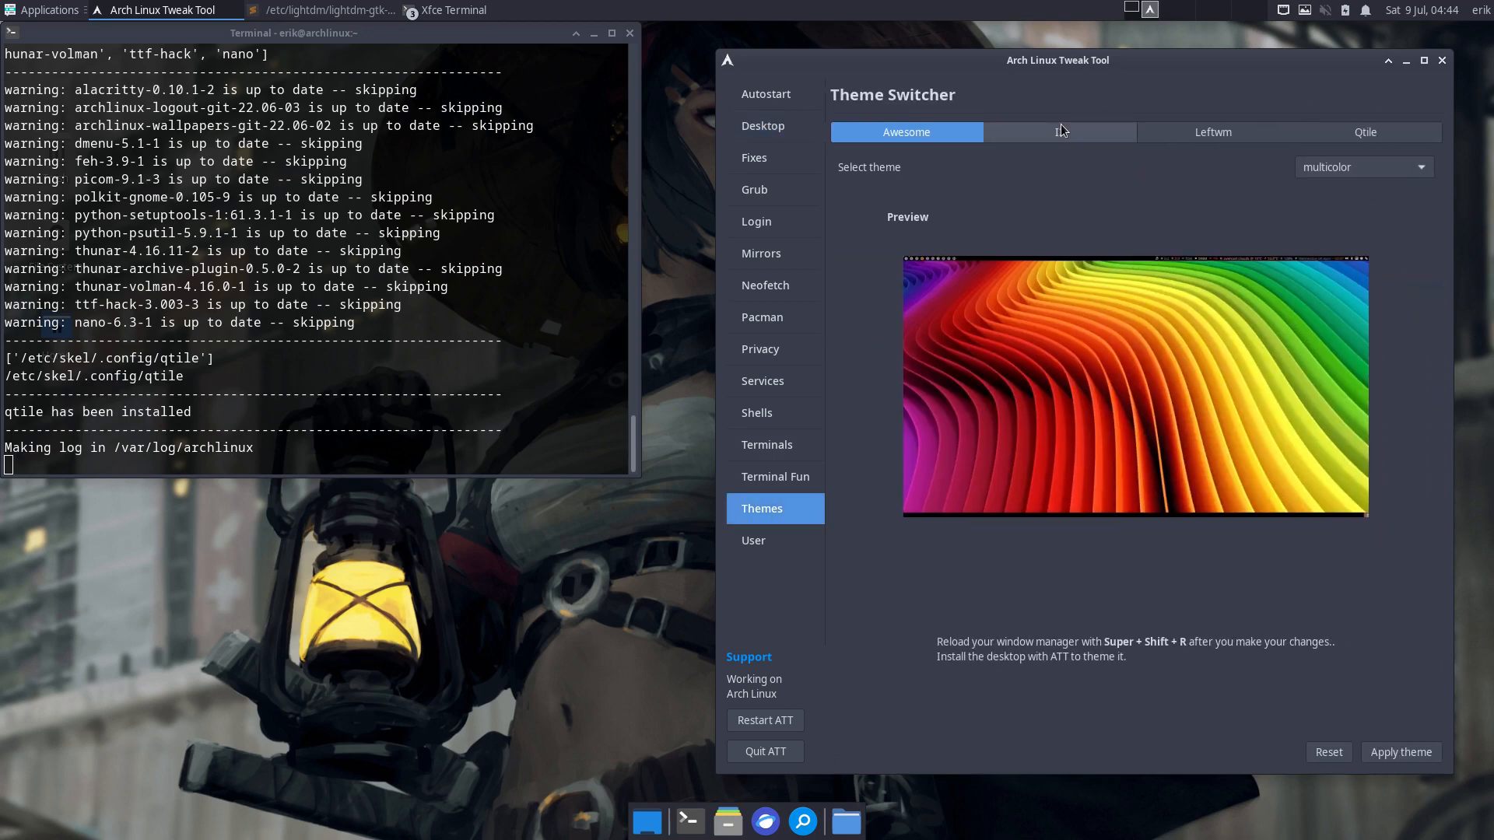
{"action": "left_click", "coordinate": [1061, 123]}
{"action": "left_click", "coordinate": [1237, 133]}
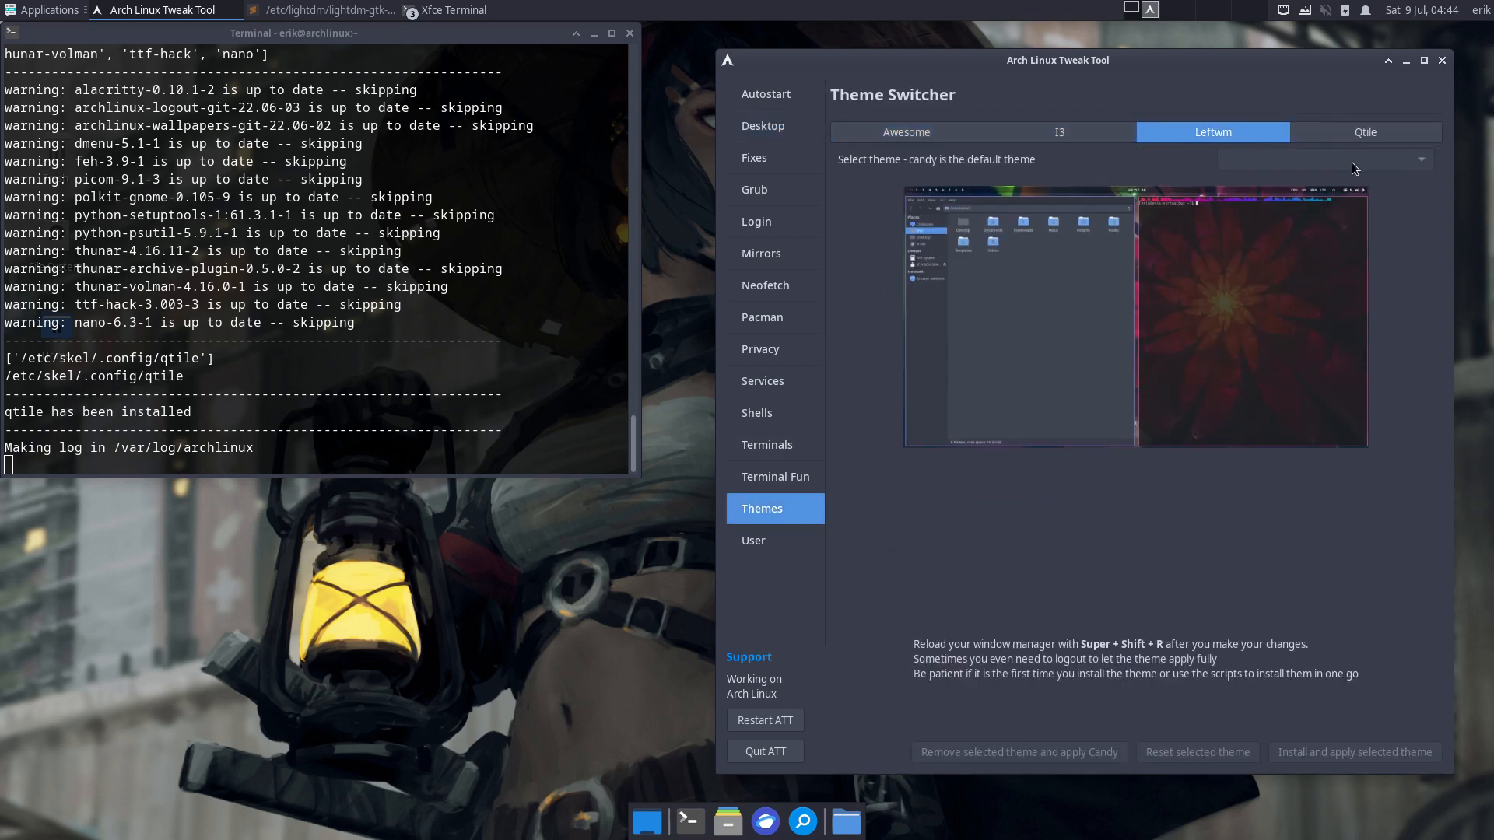
{"action": "left_click", "coordinate": [1374, 134]}
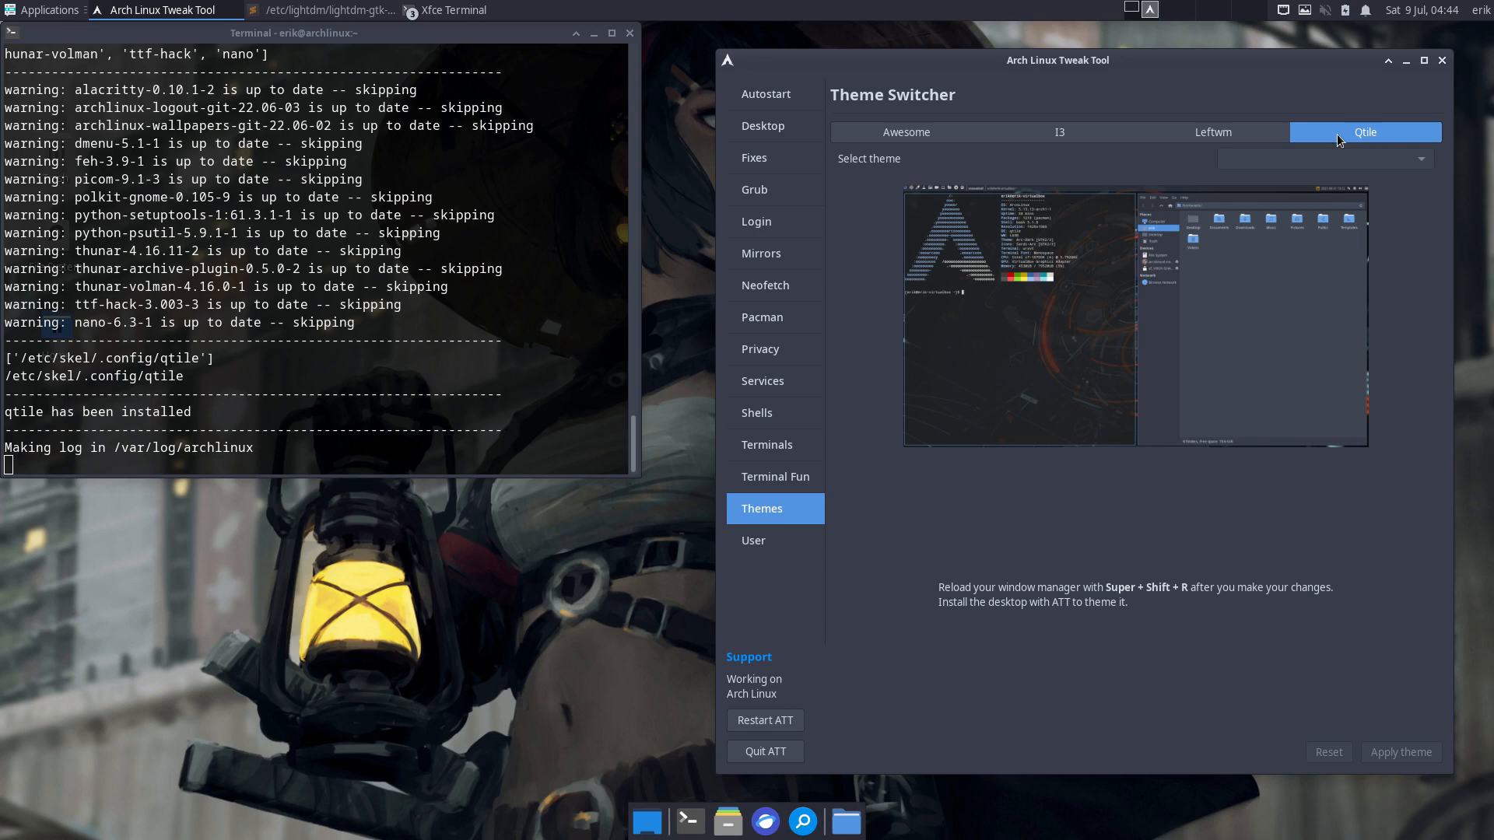
{"action": "left_click", "coordinate": [921, 133]}
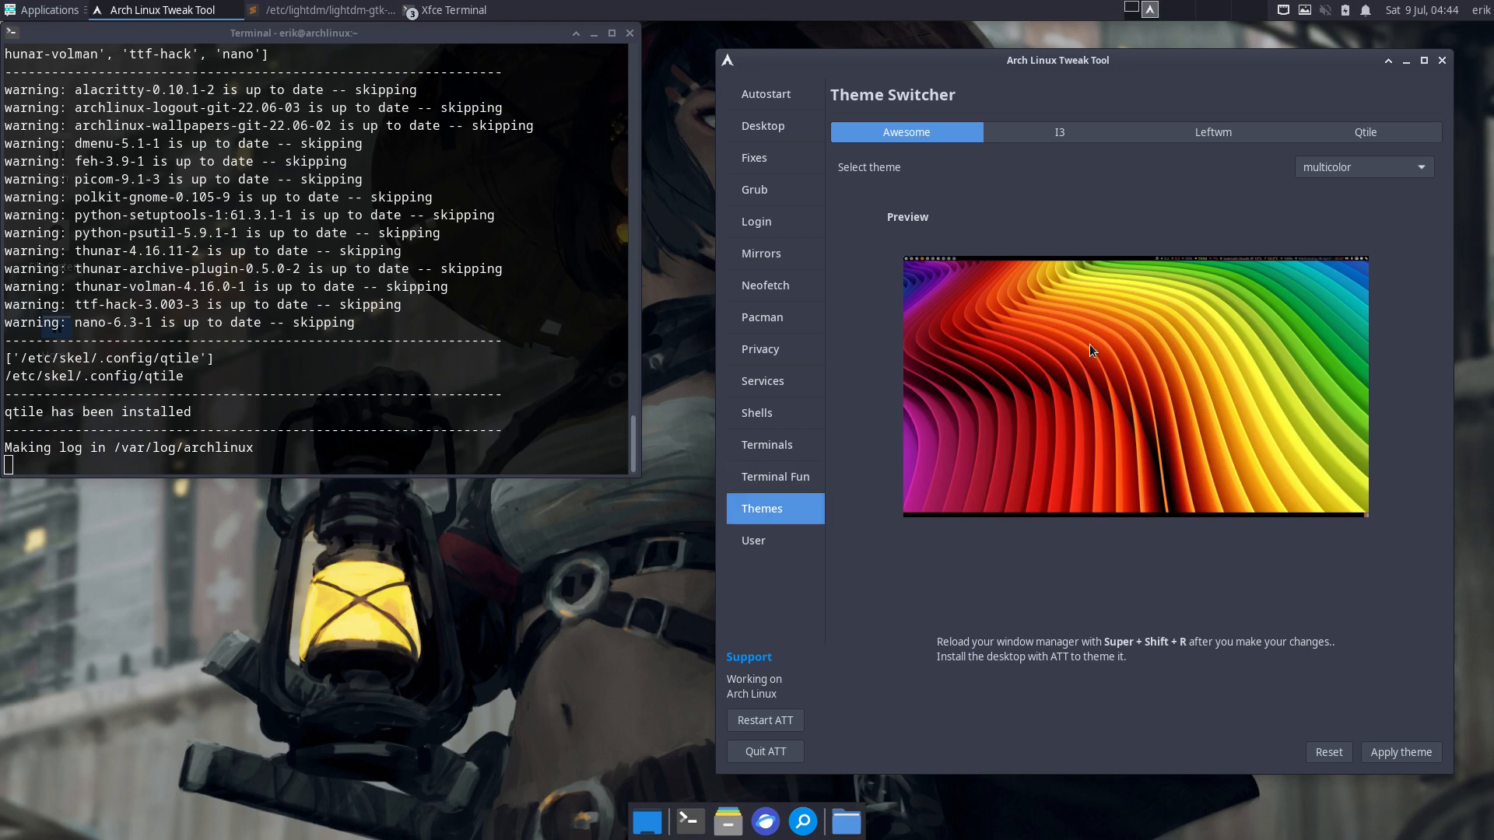
{"action": "left_click", "coordinate": [1075, 130]}
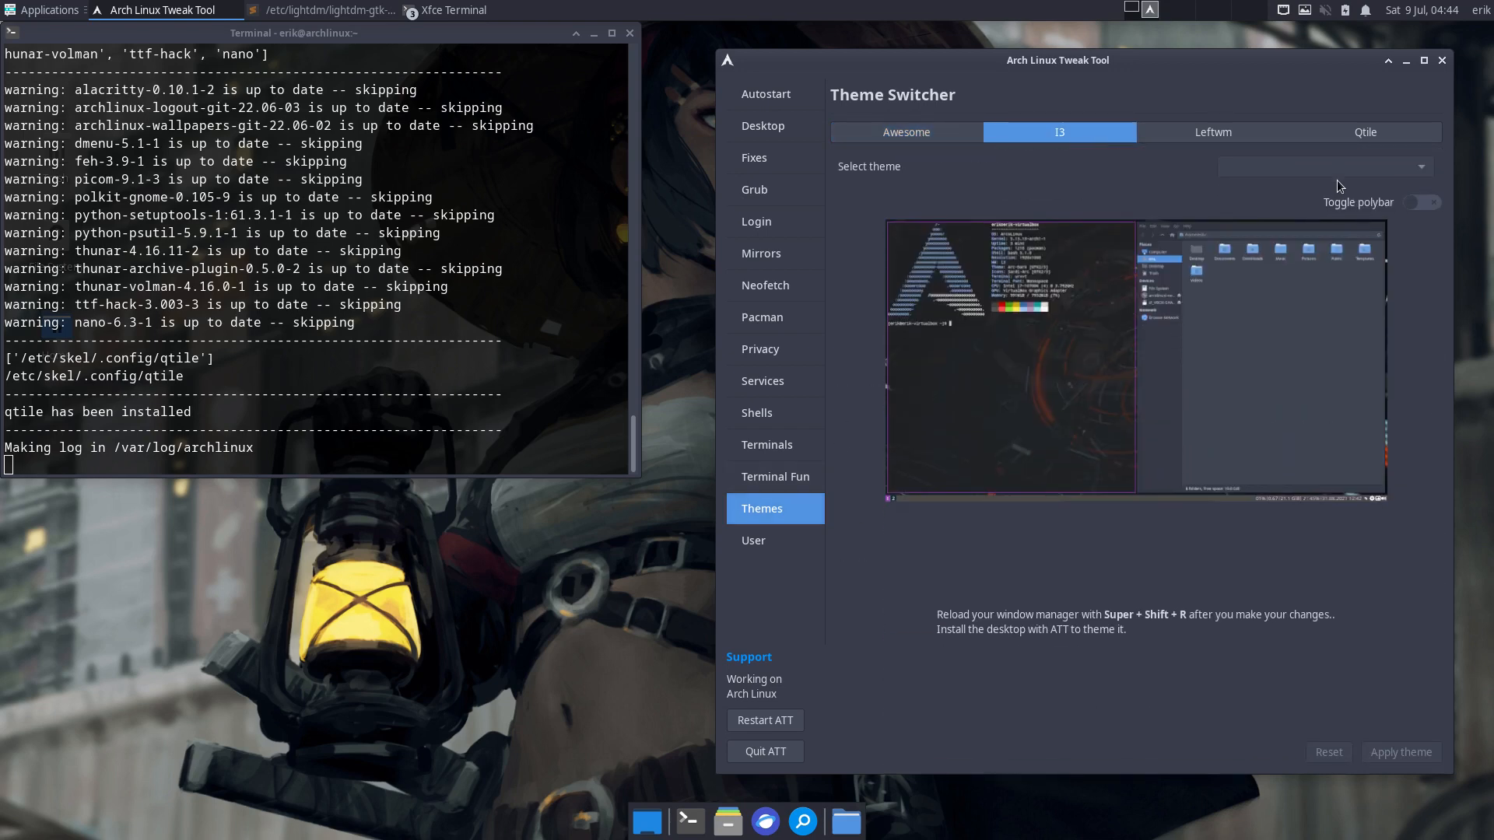
{"action": "left_click", "coordinate": [770, 129]}
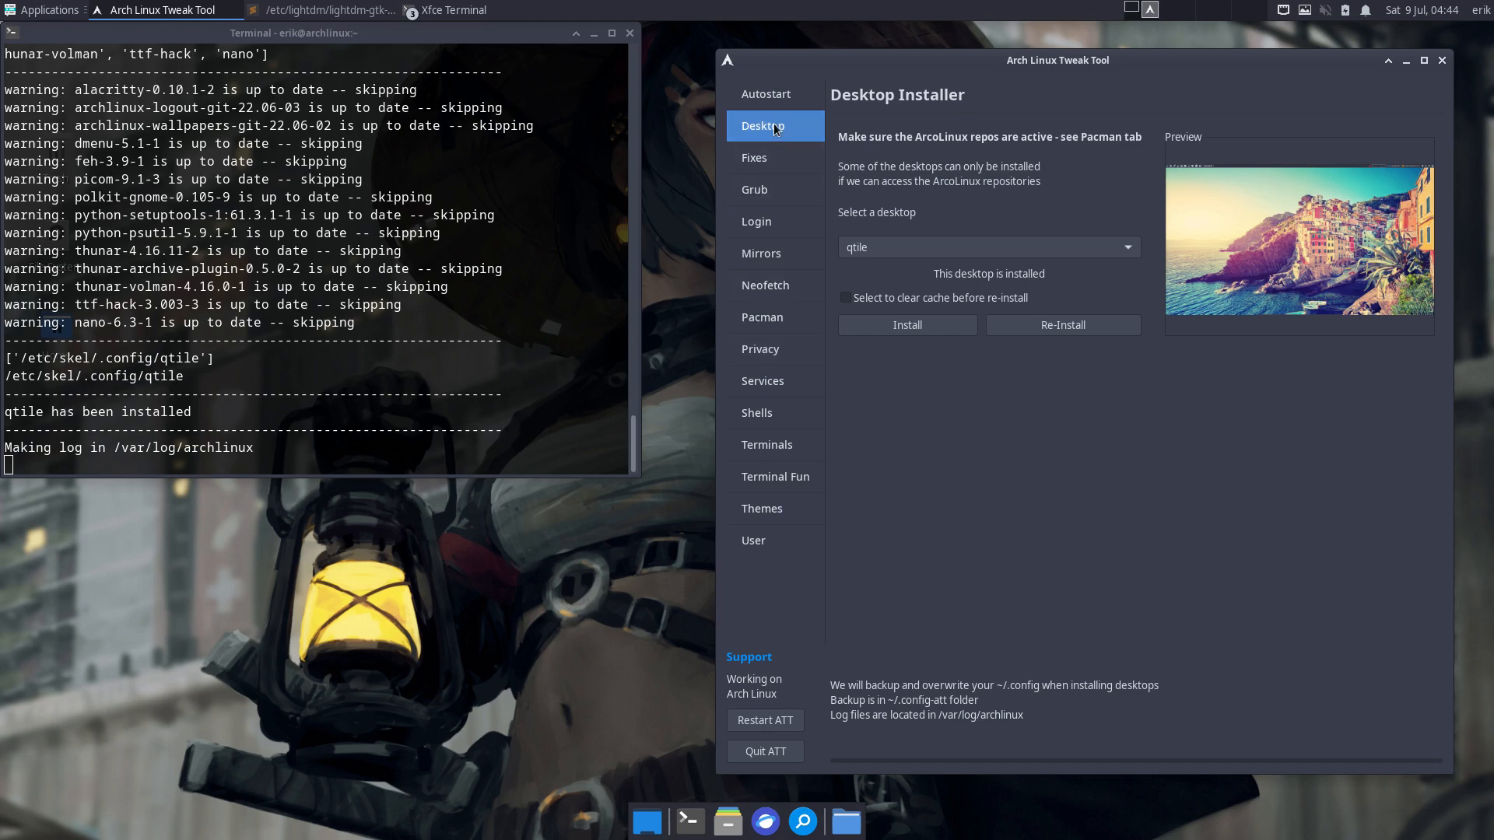
- Check the LightDM autologin session list, keeping xfce selected
{"action": "left_click", "coordinate": [769, 215]}
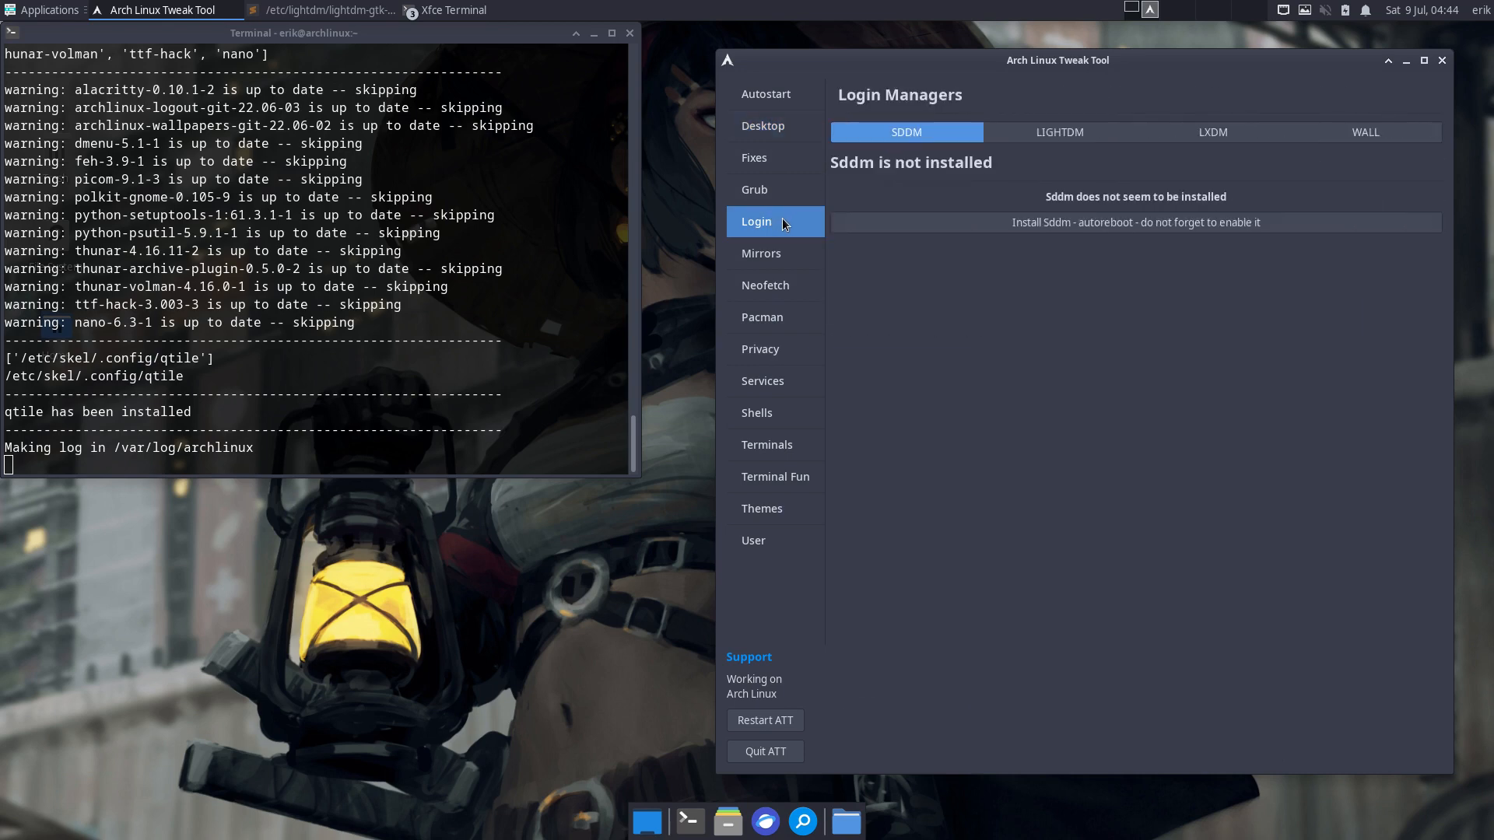
{"action": "left_click", "coordinate": [1060, 133]}
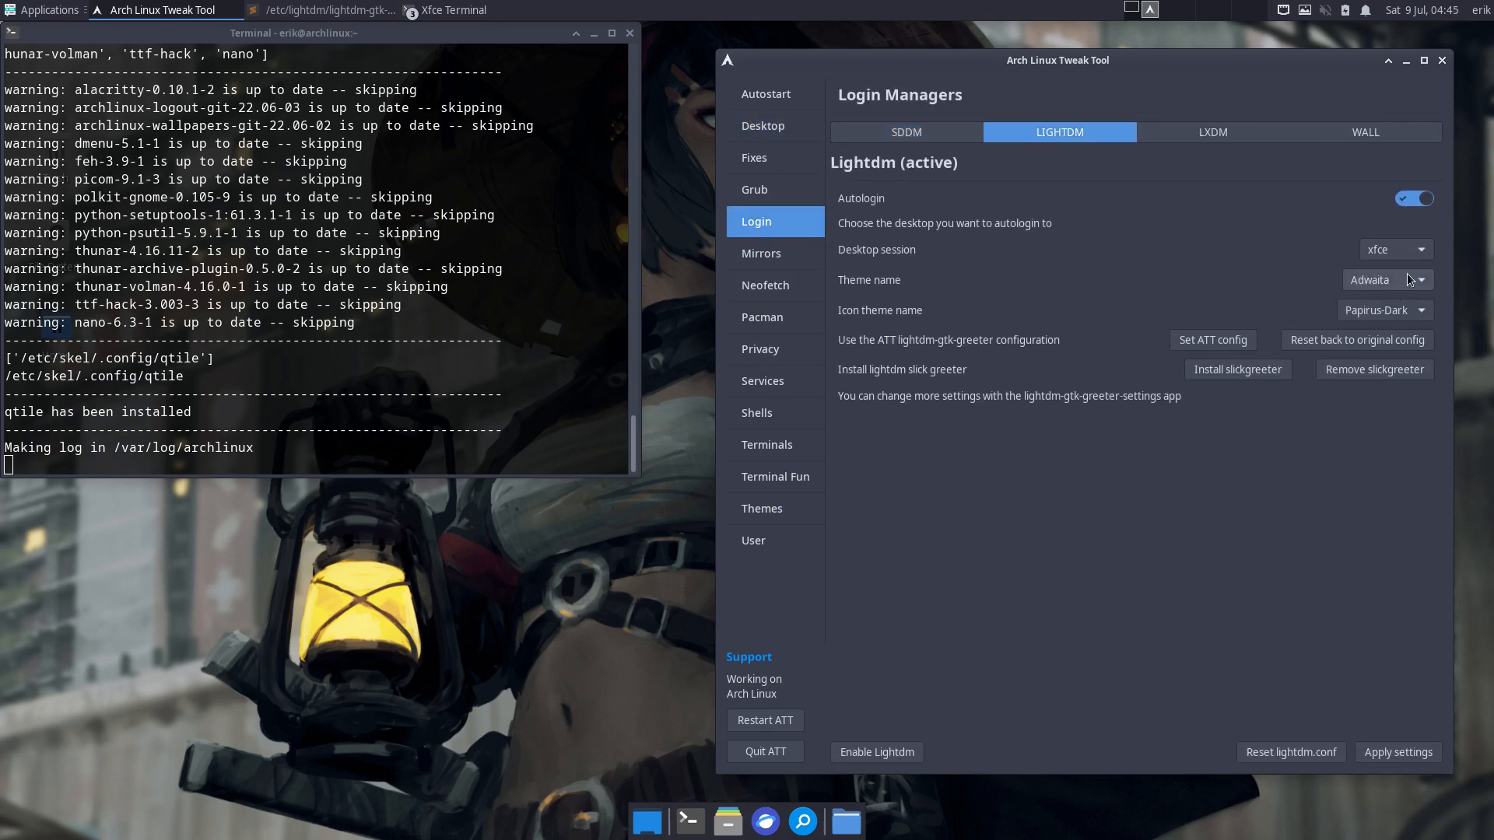
{"action": "left_click", "coordinate": [1415, 251]}
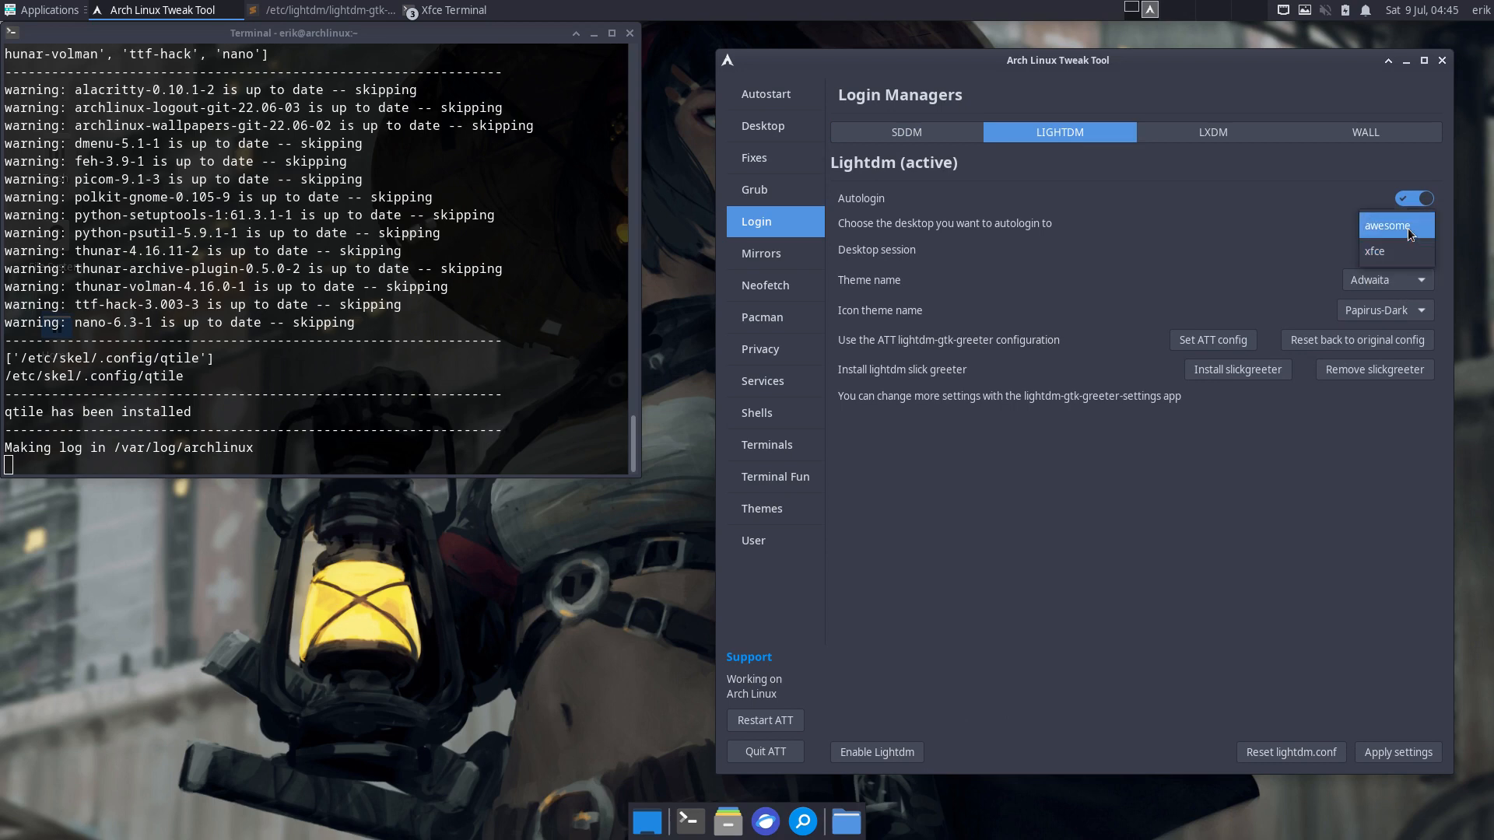
{"action": "left_click", "coordinate": [1415, 252]}
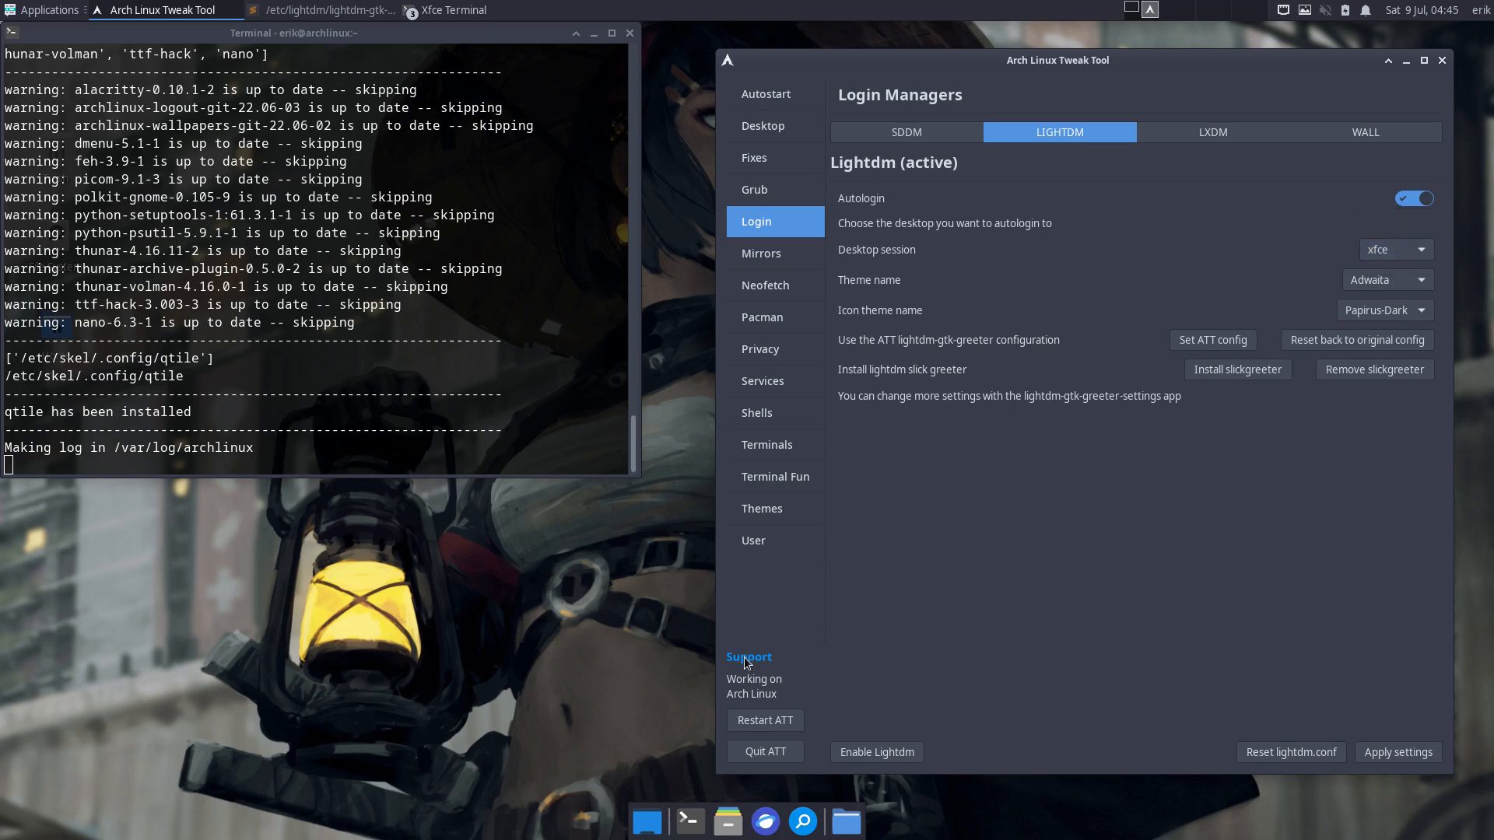
- Restart the tweak tool and recheck the LightDM session list, still keeping xfce
{"action": "left_click", "coordinate": [769, 721]}
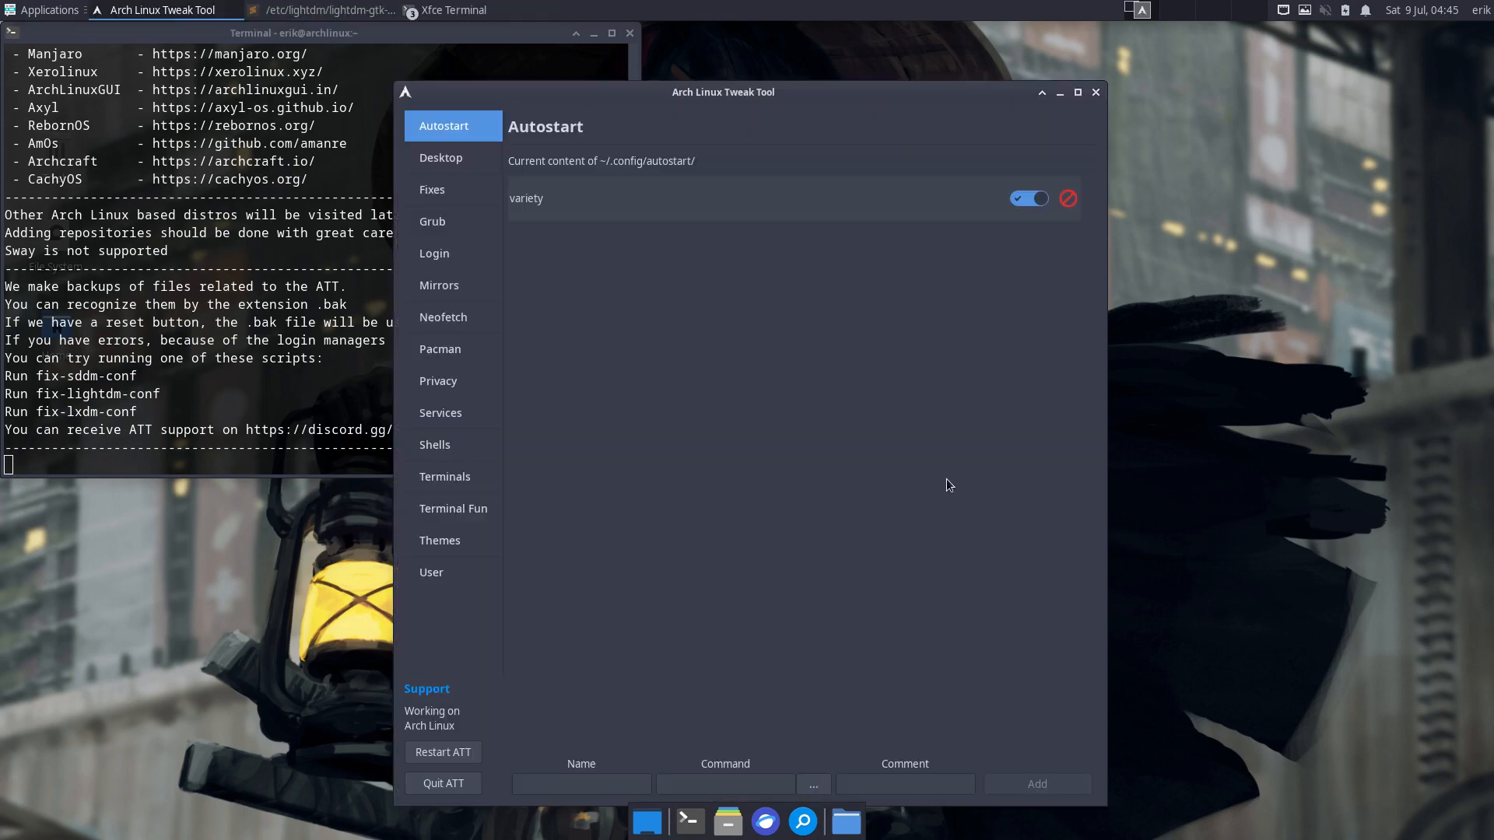
{"action": "left_click_drag", "start_coordinate": [758, 100], "coordinate": [1089, 74]}
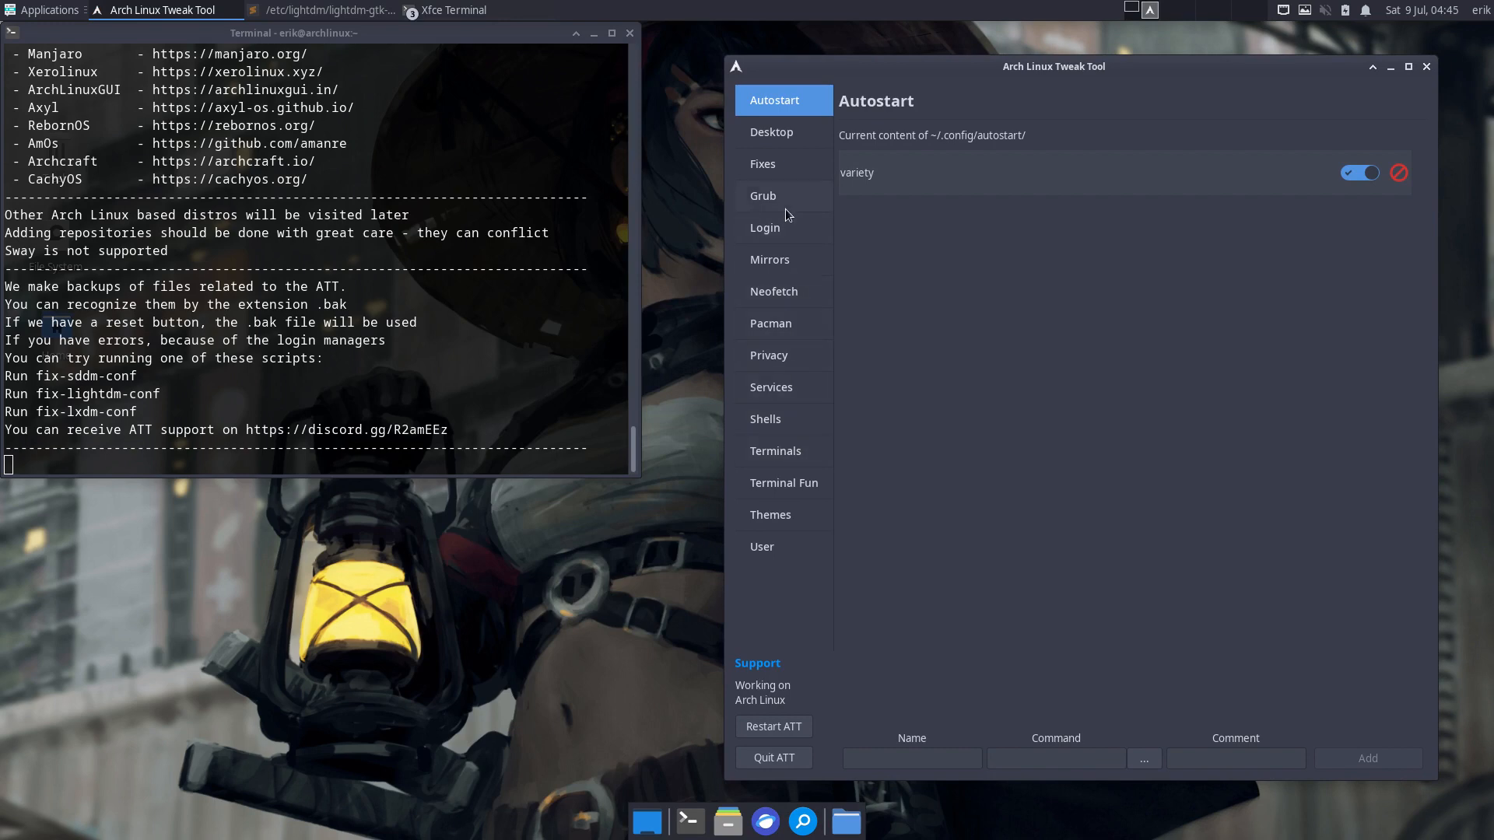
{"action": "left_click", "coordinate": [787, 229]}
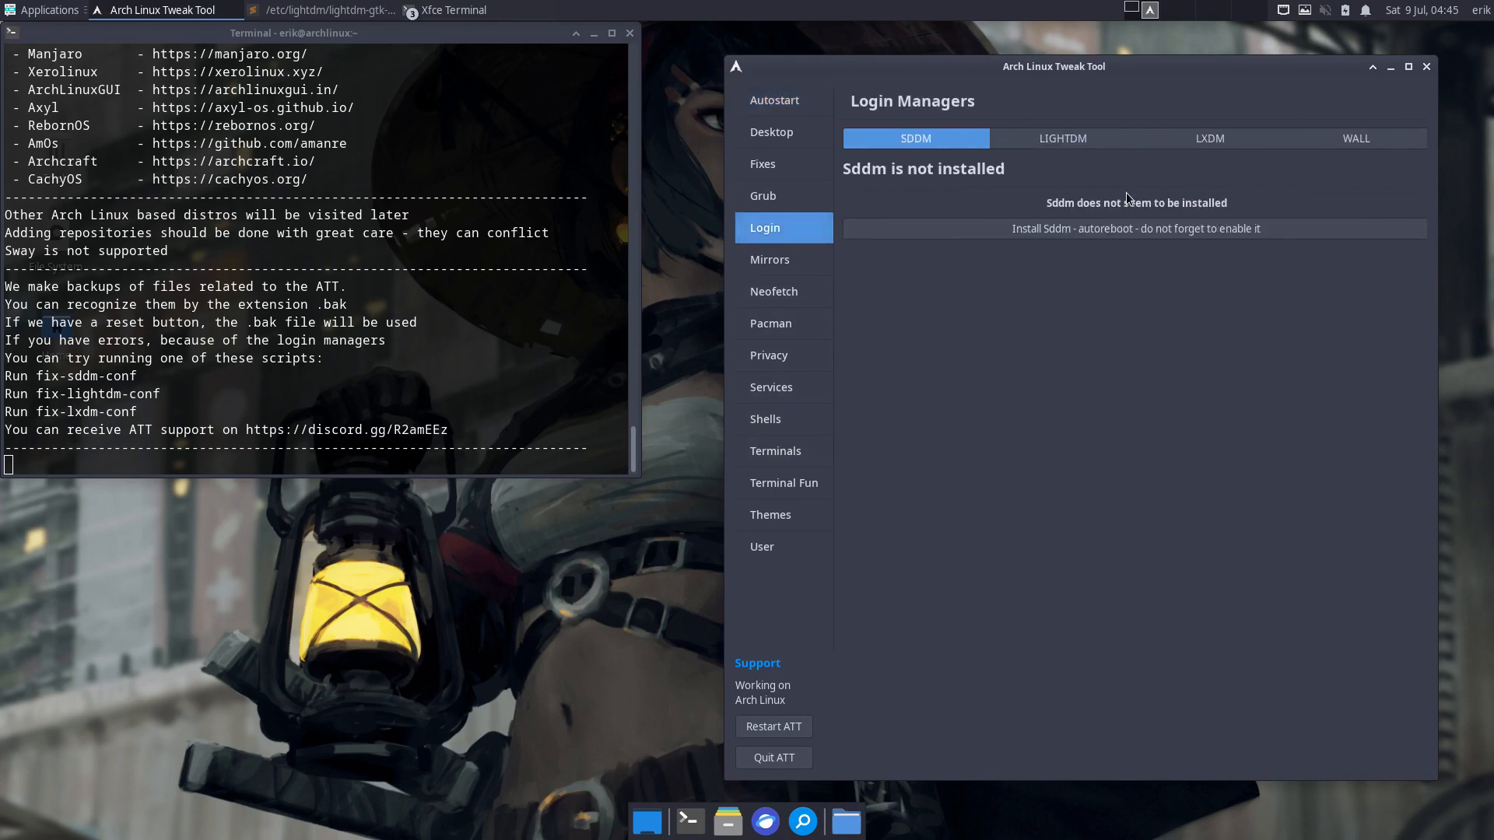
{"action": "left_click", "coordinate": [1104, 143]}
{"action": "left_click", "coordinate": [1394, 263]}
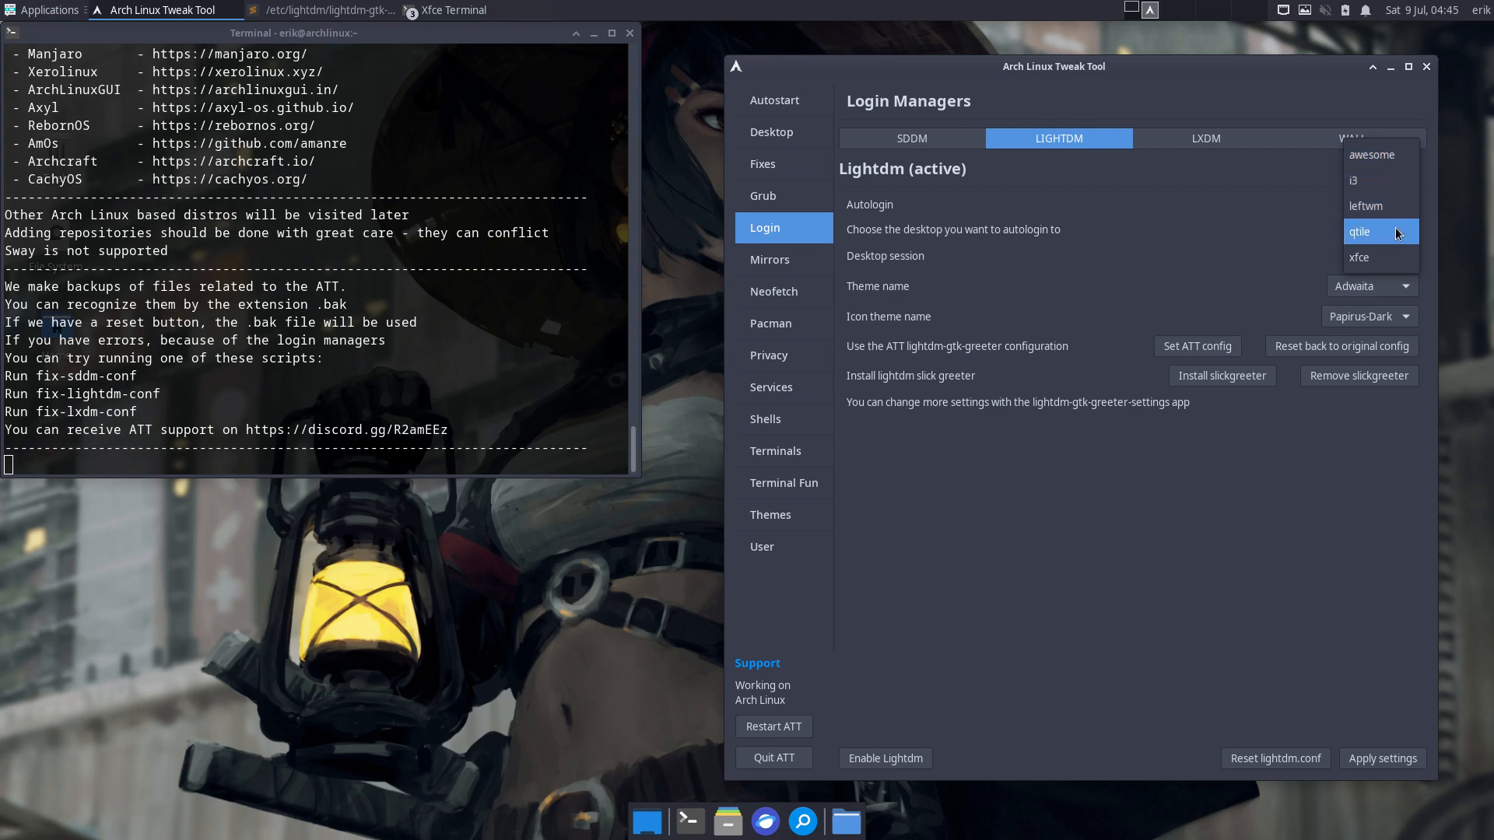
{"action": "left_click", "coordinate": [1393, 258]}
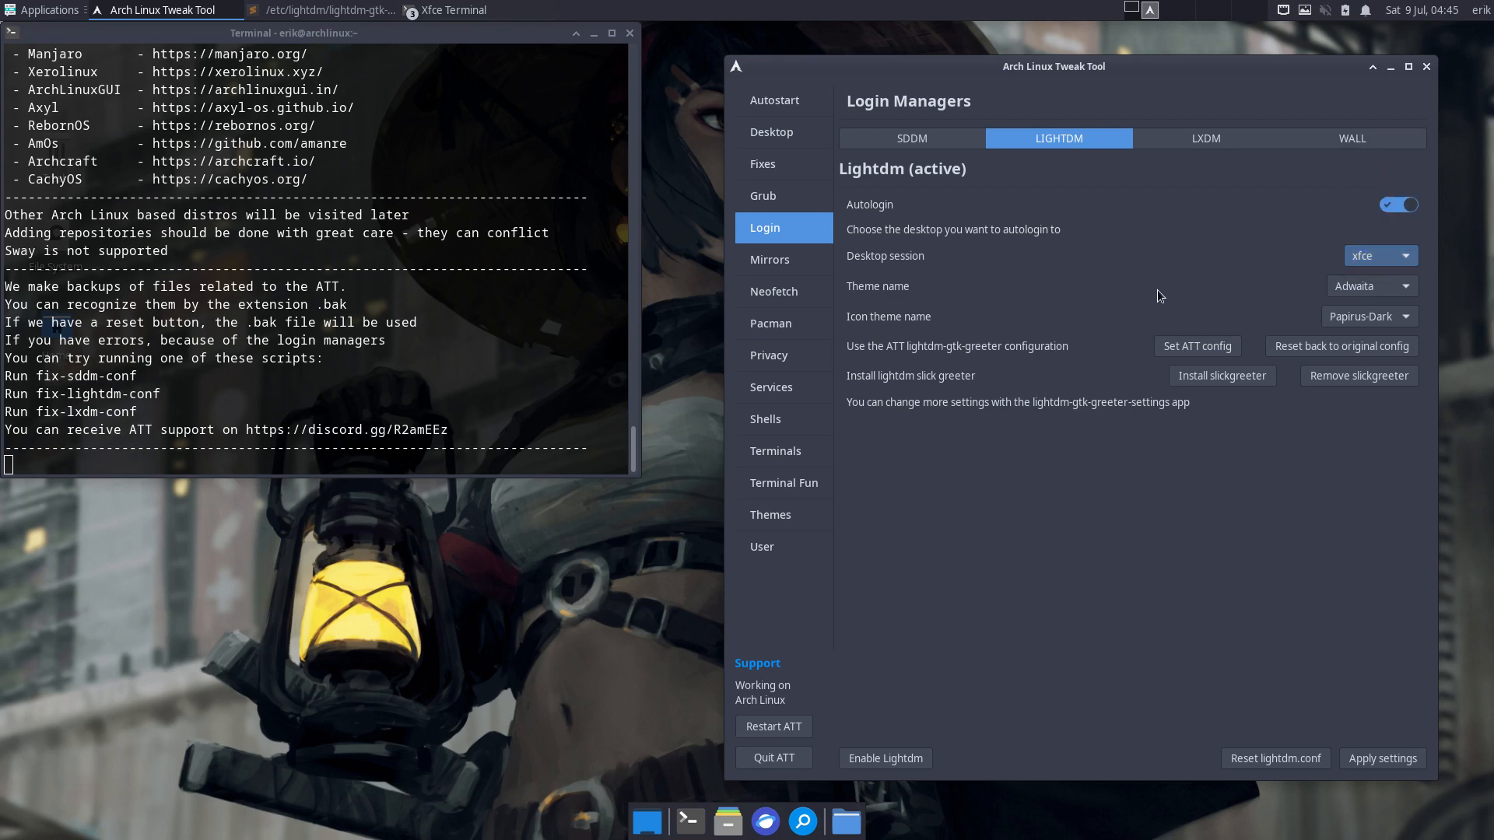
- Move through the Autostart and Desktop Installer pages to the Fixes page
{"action": "left_click", "coordinate": [774, 105]}
{"action": "left_click", "coordinate": [782, 133]}
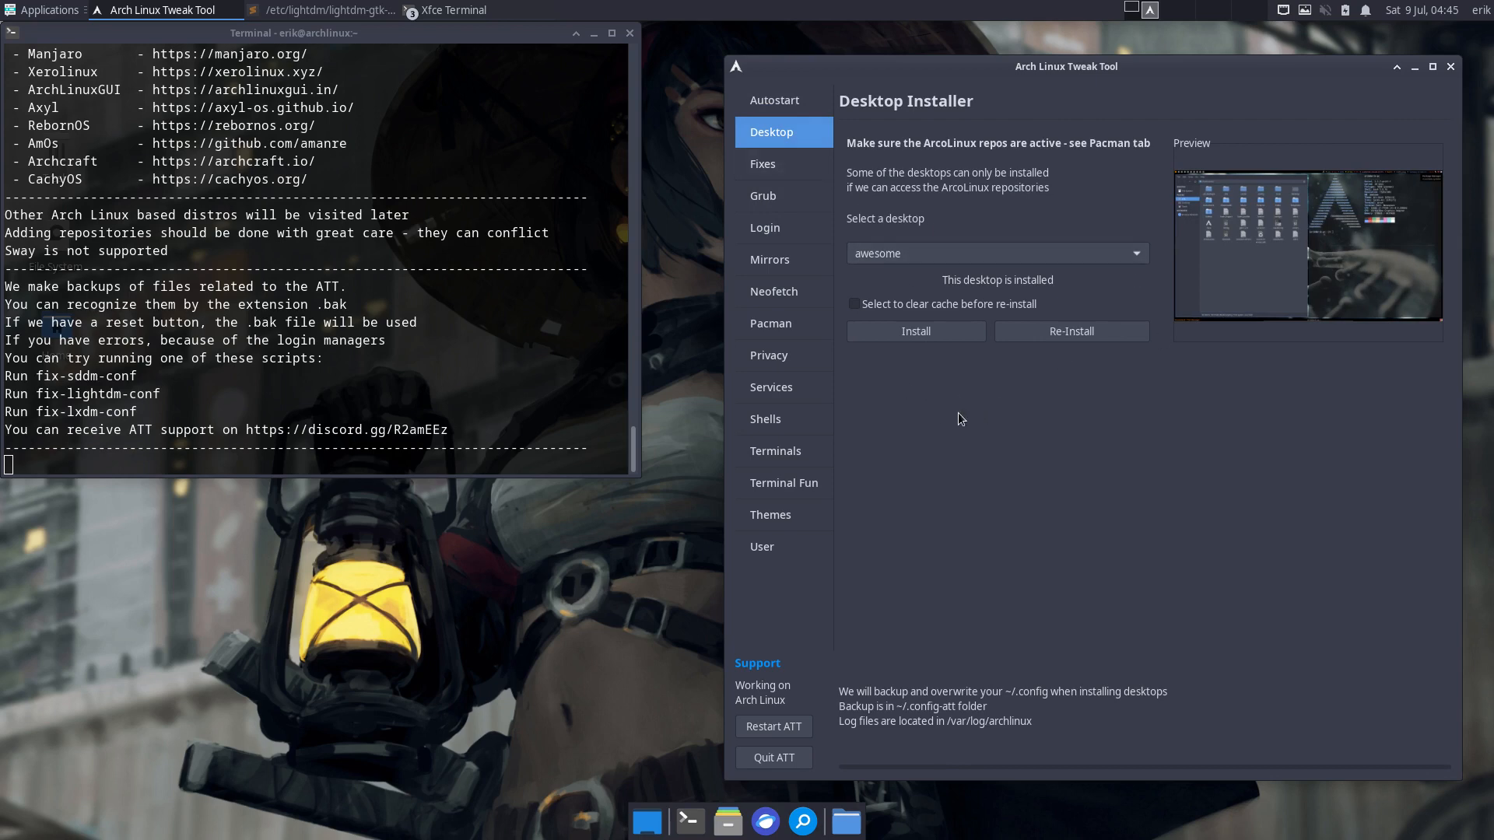
{"action": "left_click", "coordinate": [781, 170]}
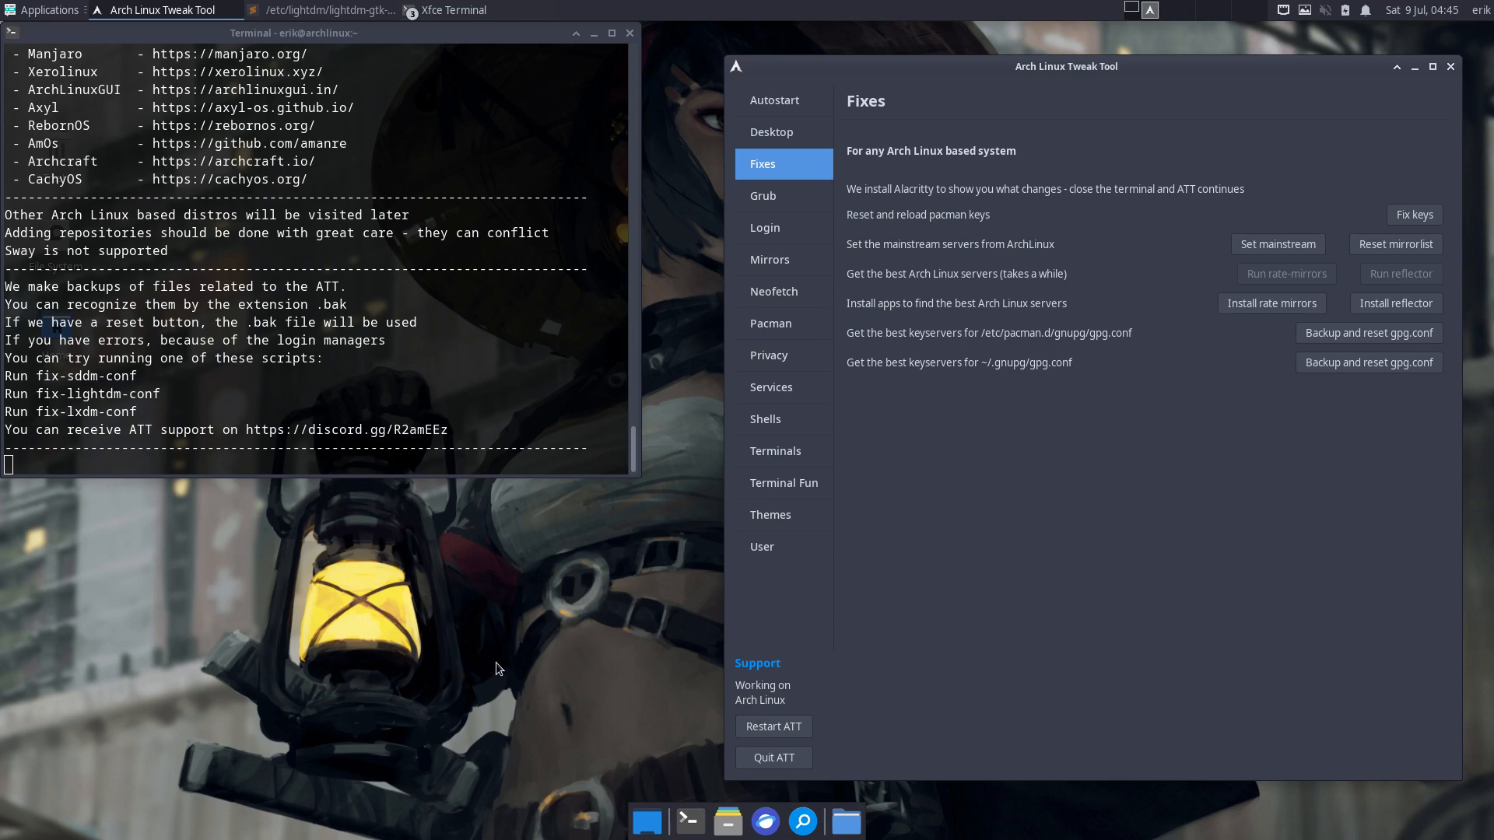
- Run sudo pacman -S reflector in a new terminal and enter the sudo password
{"action": "key", "text": "ctrl+alt+t"}
{"action": "type", "text": "sd"}
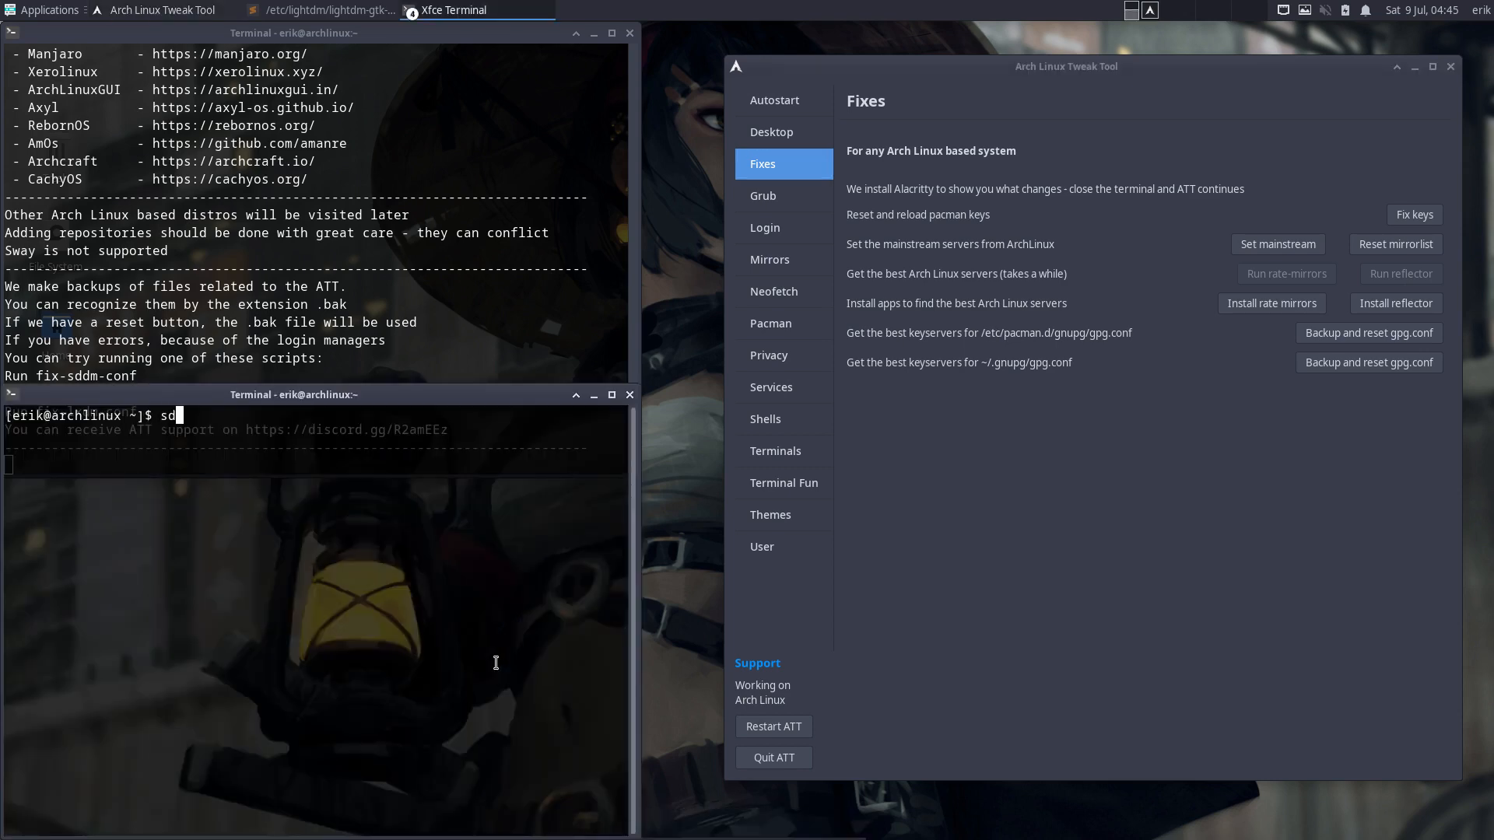
{"action": "key", "text": "BackSpace"}
{"action": "type", "text": "udo pacma"}
{"action": "type", "text": "n "}
{"action": "type", "text": "-"}
{"action": "type", "text": "R "}
{"action": "type", "text": "reflee"}
{"action": "key", "text": "BackSpace"}
{"action": "key", "text": "BackSpace"}
{"action": "key", "text": "BackSpace"}
{"action": "key", "text": "BackSpace"}
{"action": "key", "text": "BackSpace"}
{"action": "key", "text": "BackSpace"}
{"action": "key", "text": "BackSpace"}
{"action": "key", "text": "BackSpace"}
{"action": "type", "text": "S reflector"}
{"action": "key", "text": "Return"}
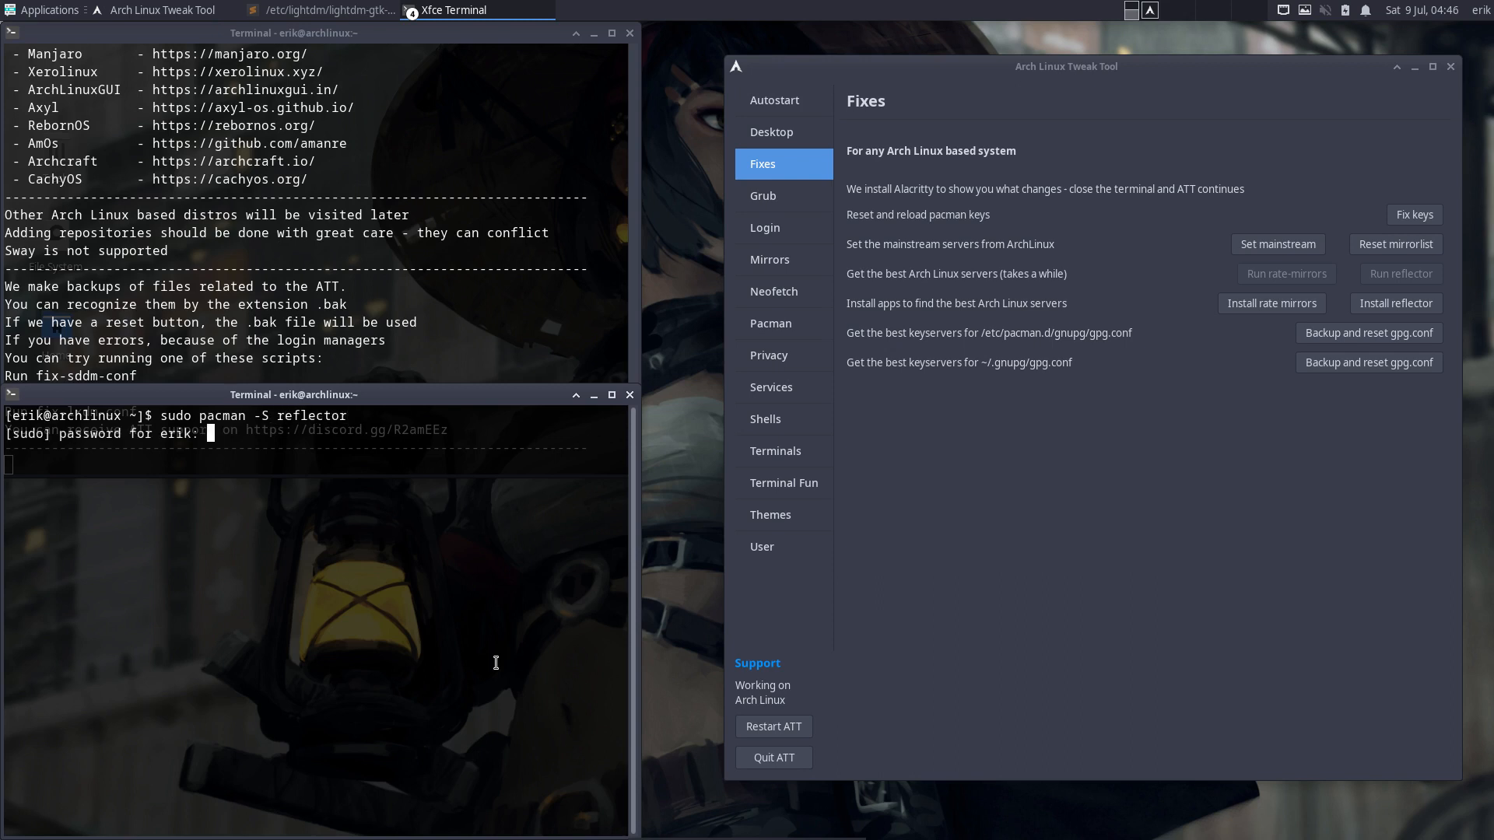
{"action": "key", "text": "Return"}
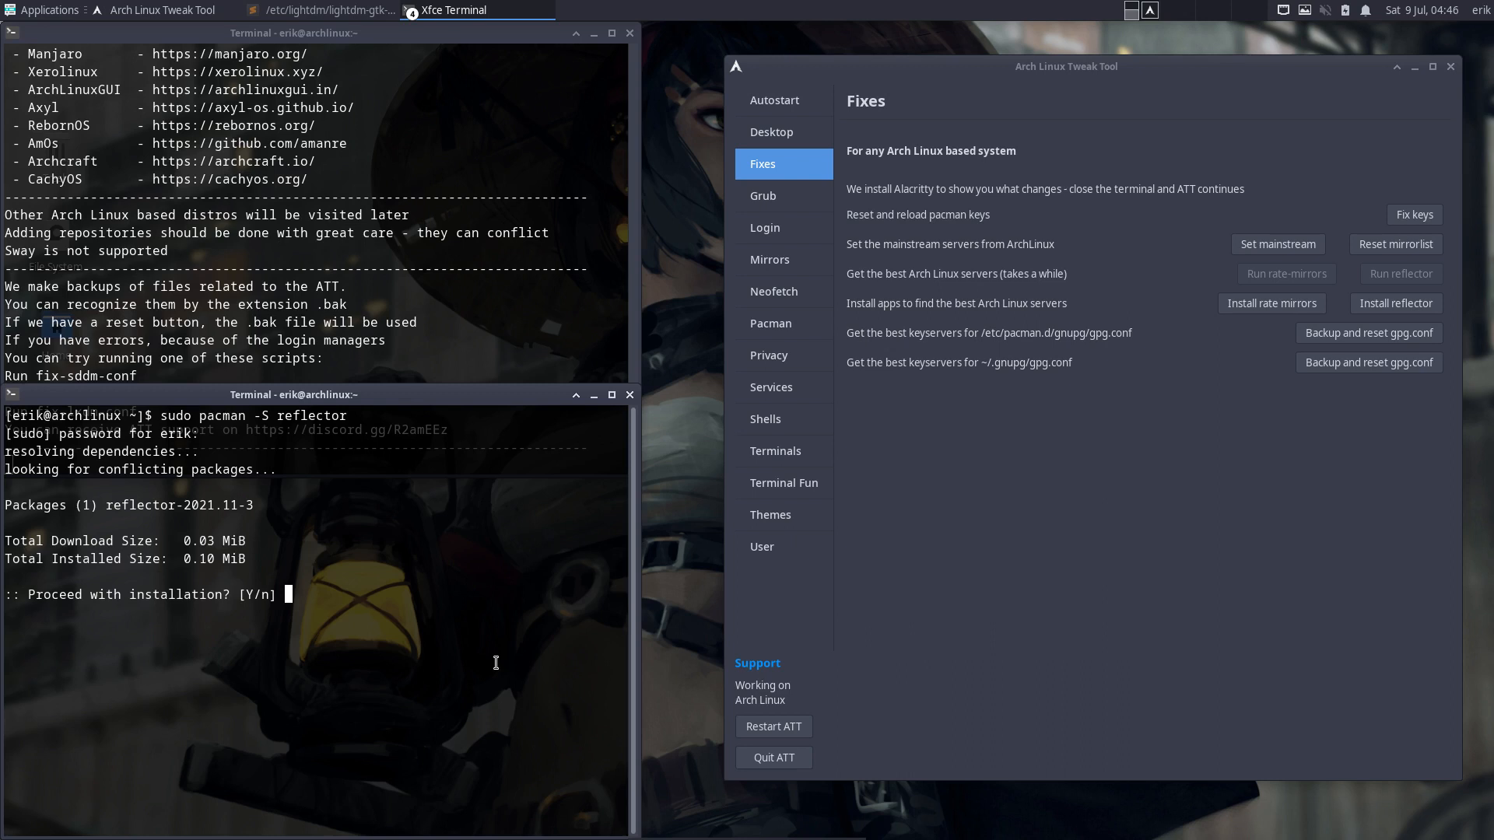
- Decline the terminal reflector install, then install reflector and rate-mirrors-bin from the Fixes page
{"action": "type", "text": "n"}
{"action": "key", "text": "Return"}
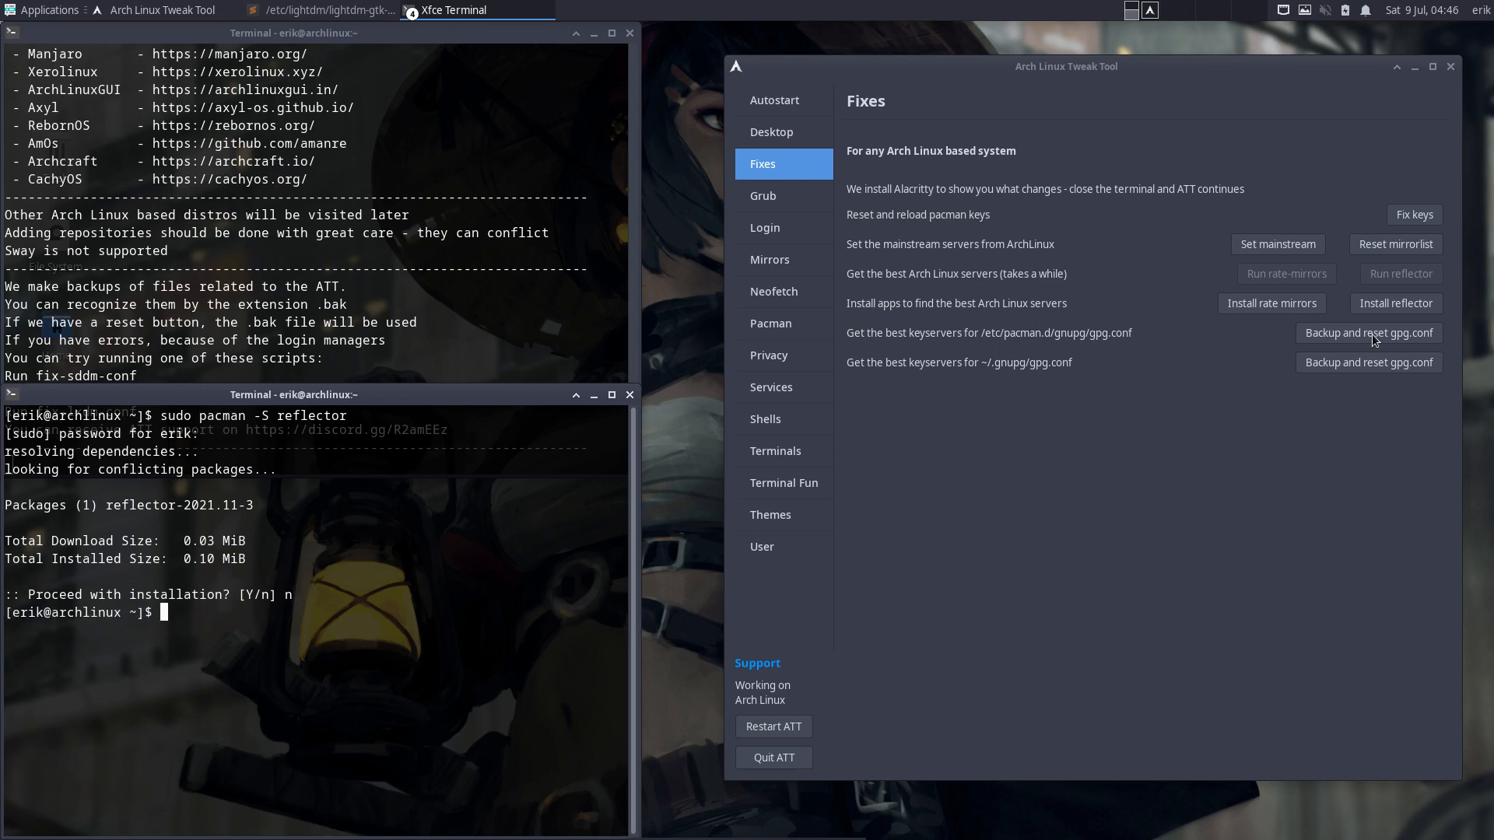
{"action": "left_click", "coordinate": [1407, 302]}
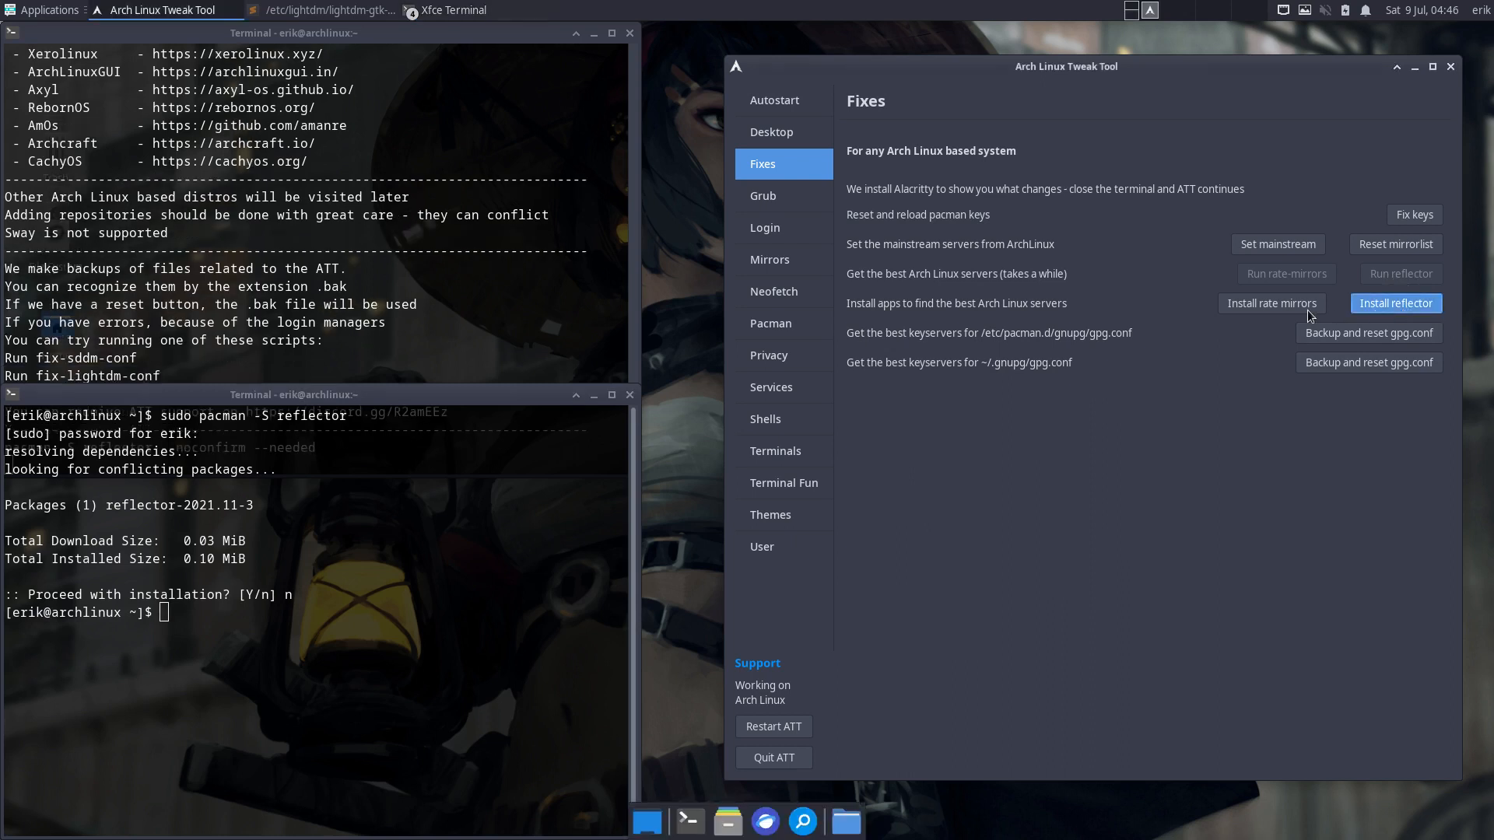
{"action": "left_click", "coordinate": [1270, 324]}
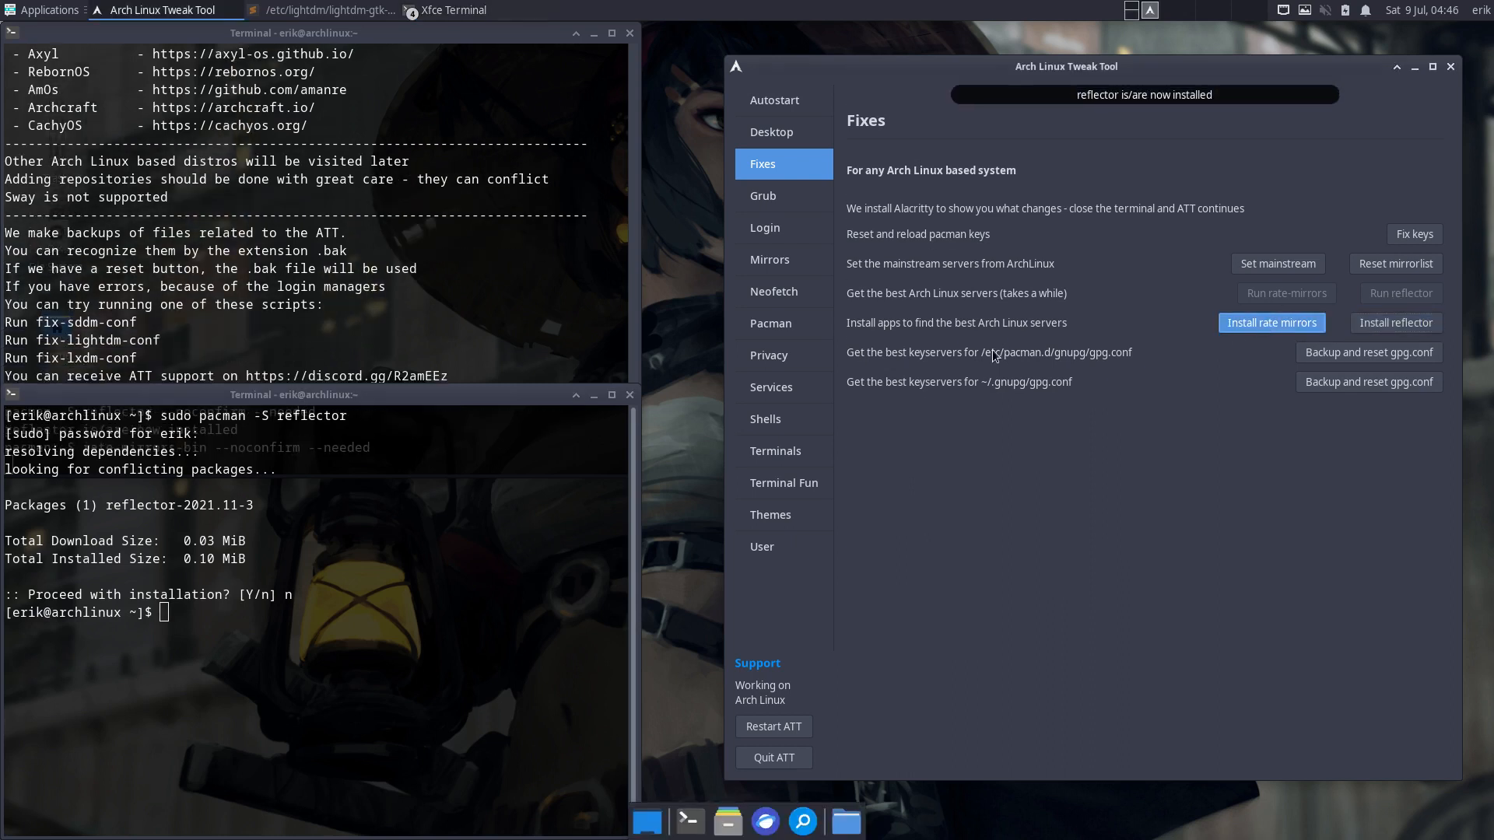
- Close the extra terminal and restart the tweak tool
{"action": "left_click", "coordinate": [631, 397]}
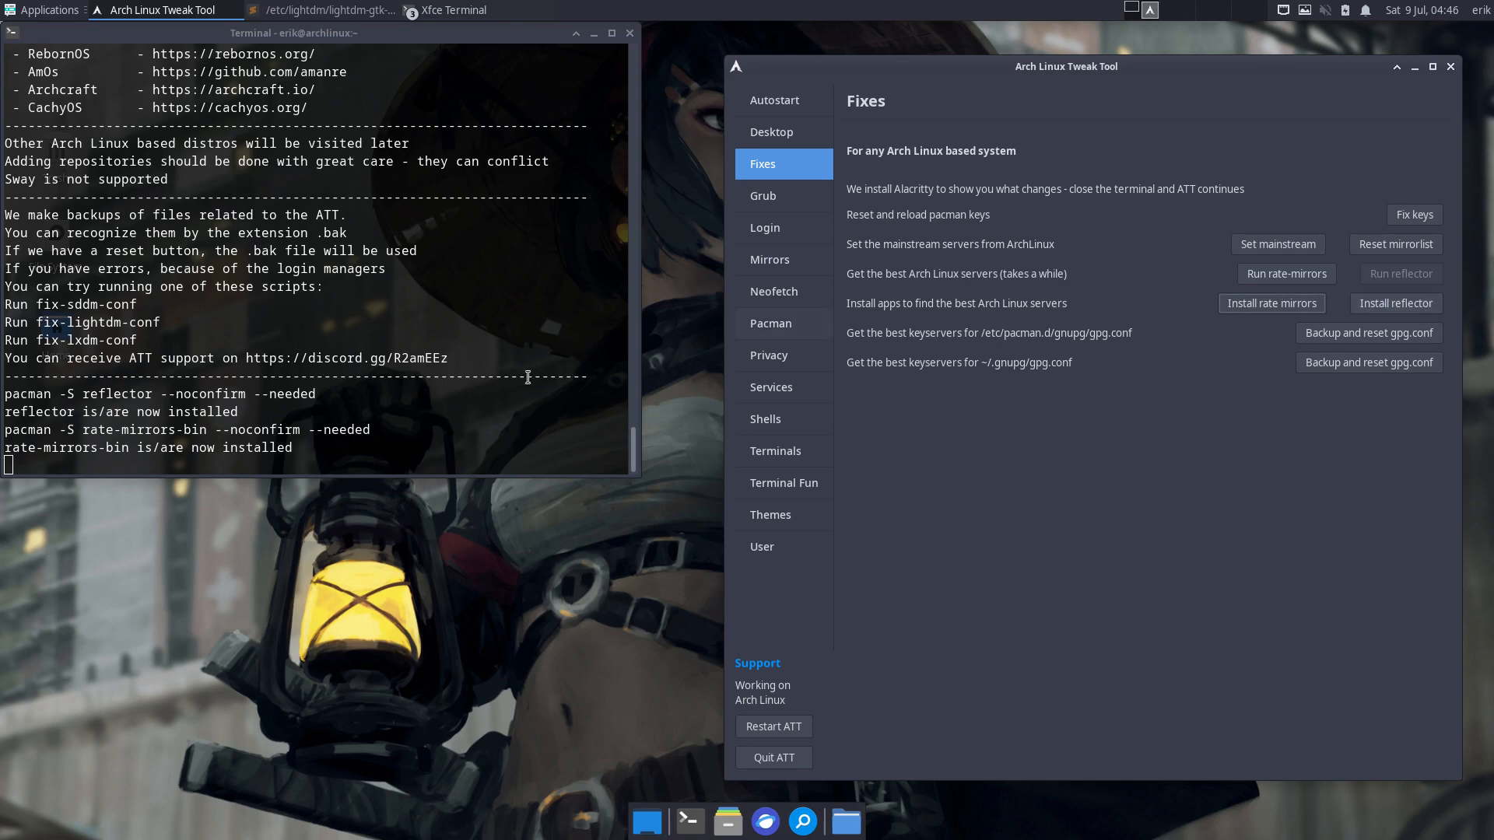
{"action": "left_click", "coordinate": [459, 388]}
{"action": "left_click", "coordinate": [771, 727]}
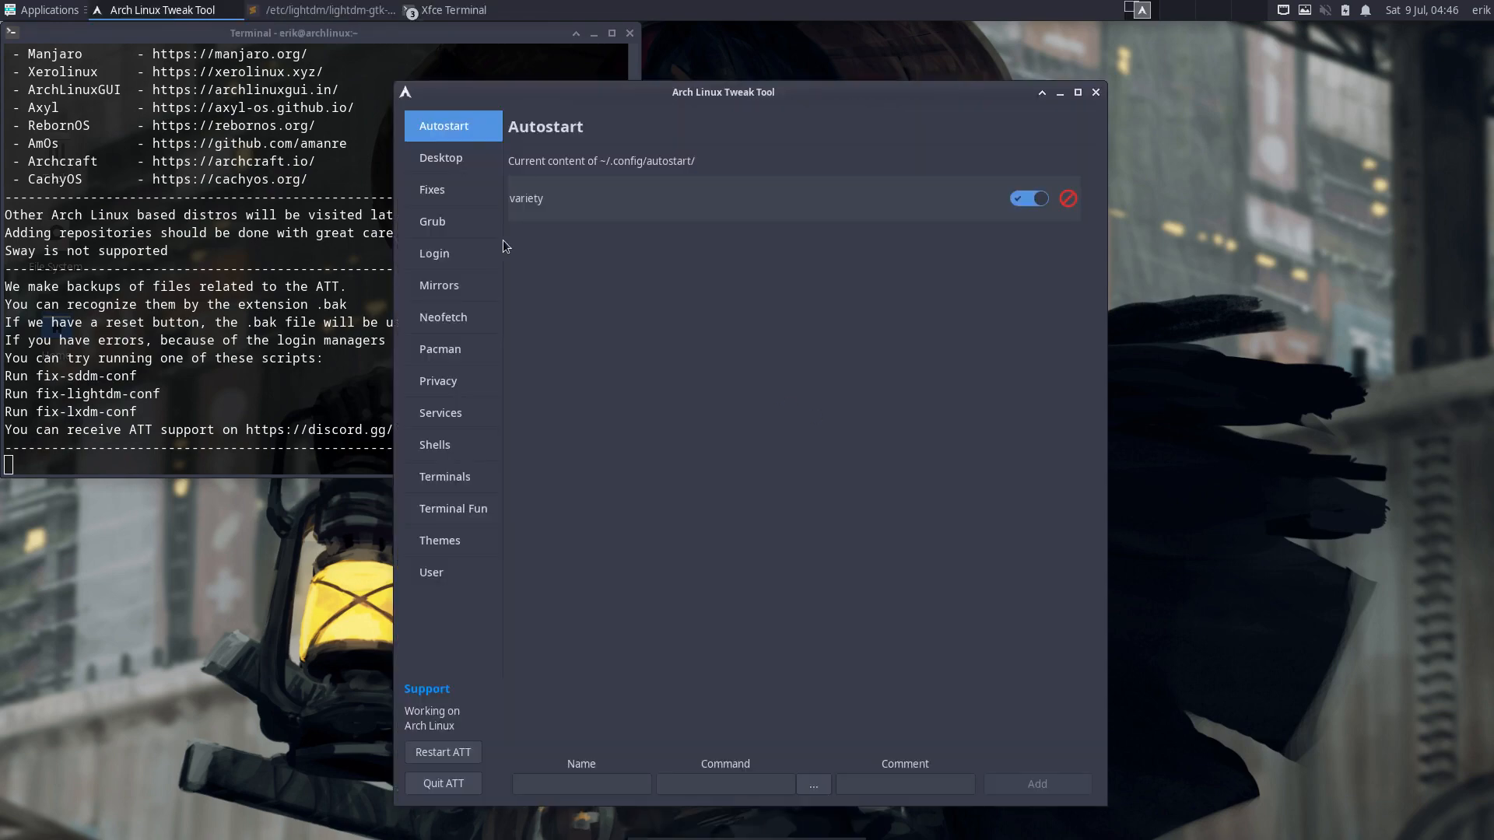
- Navigate to the LightDM login settings and move the tool window up and right
{"action": "left_click", "coordinate": [466, 248]}
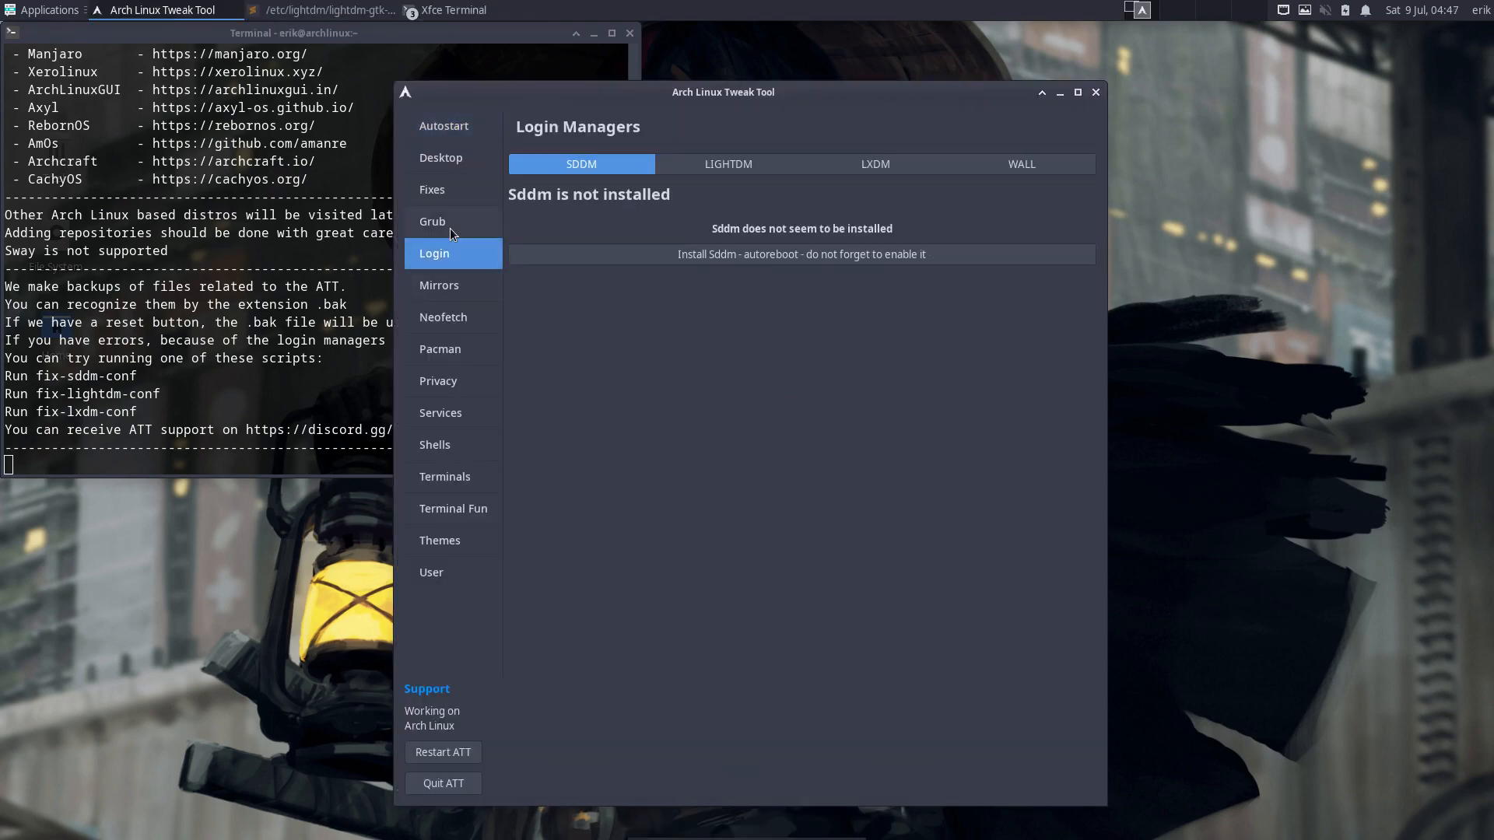
{"action": "left_click", "coordinate": [446, 222]}
{"action": "left_click", "coordinate": [448, 194]}
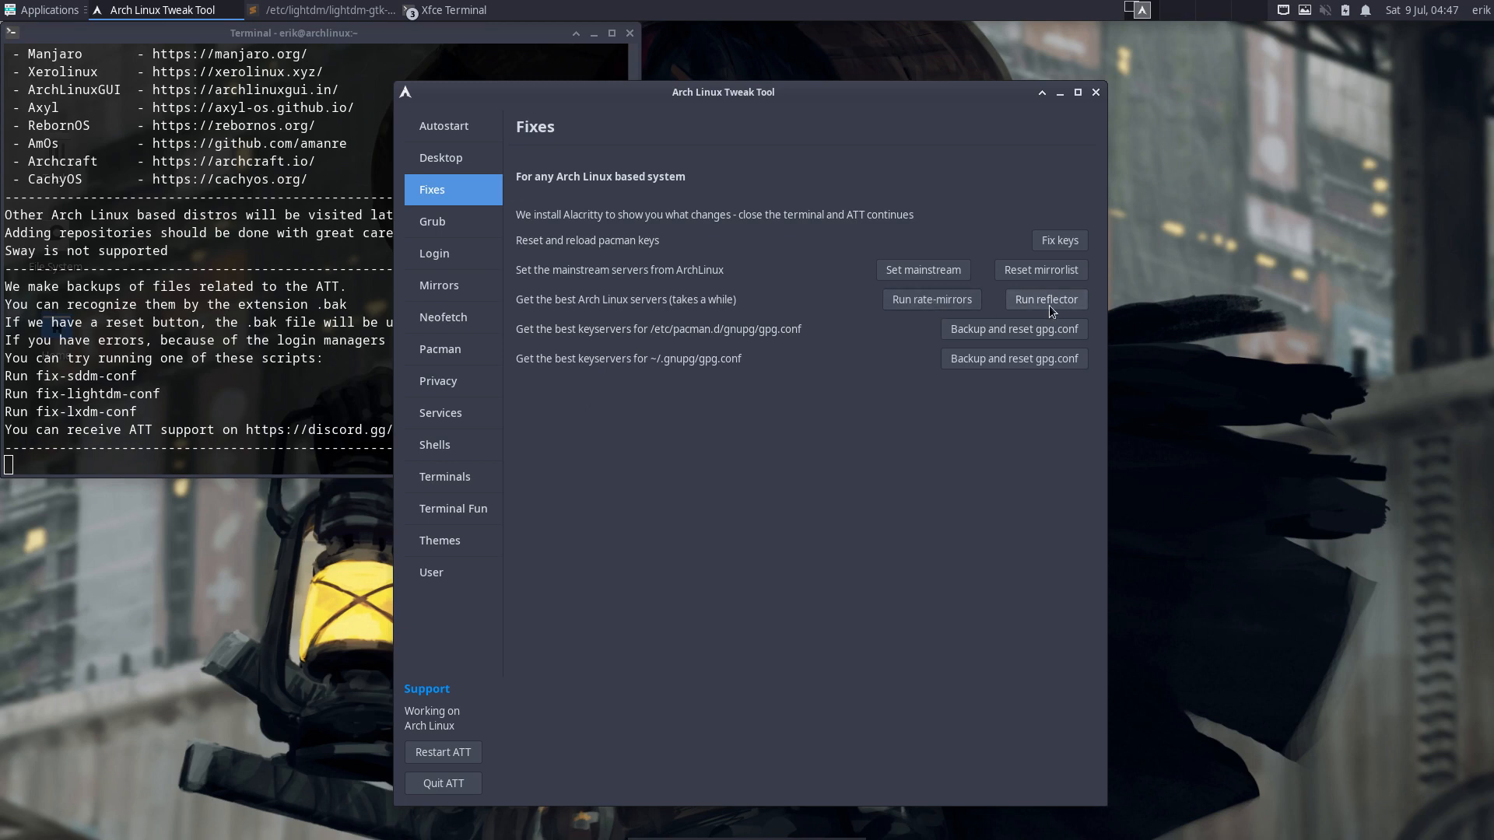
{"action": "left_click", "coordinate": [437, 235]}
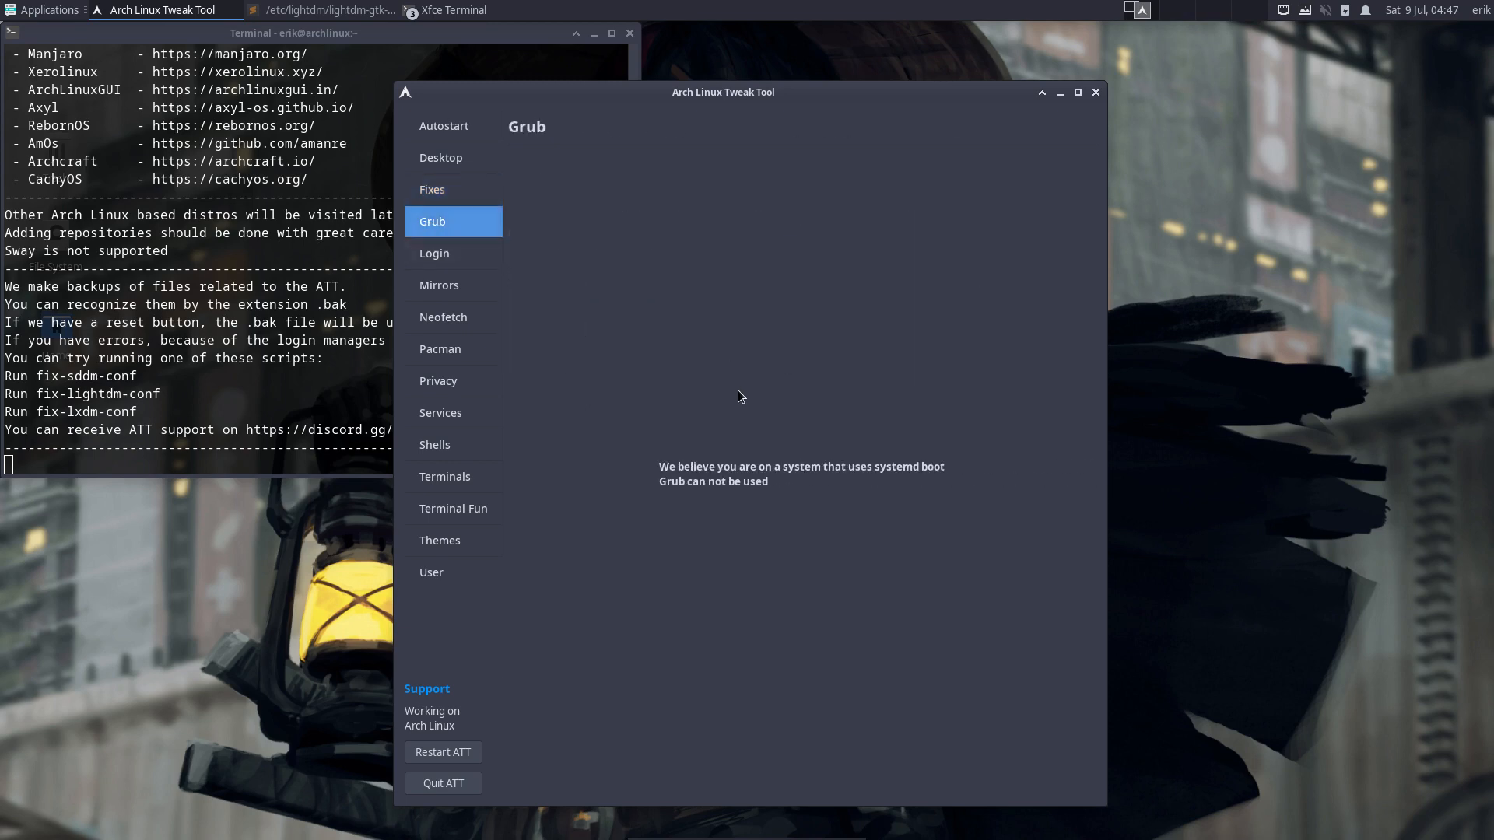
{"action": "left_click", "coordinate": [452, 251]}
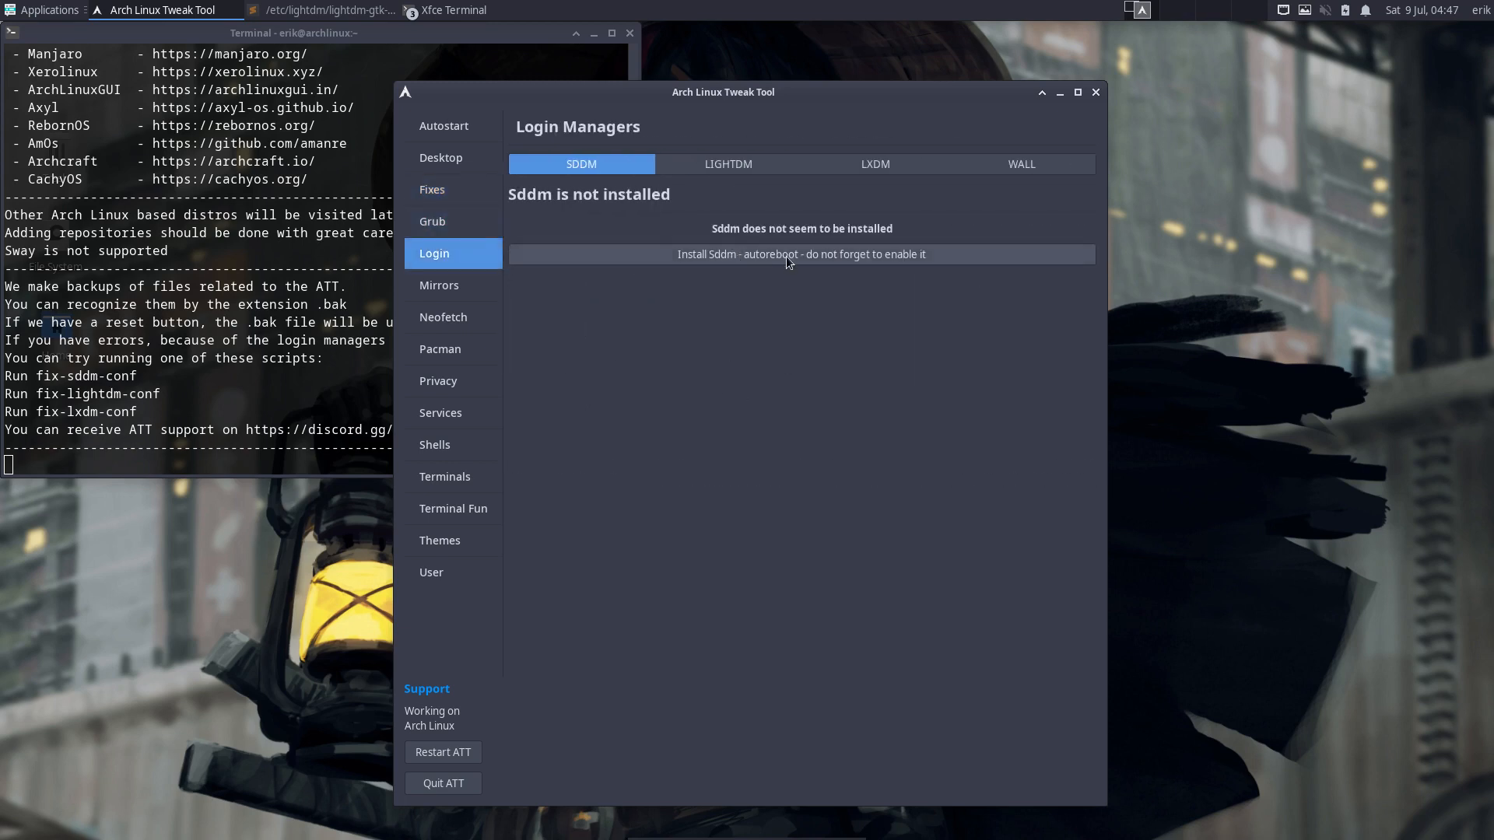
{"action": "left_click", "coordinate": [759, 166]}
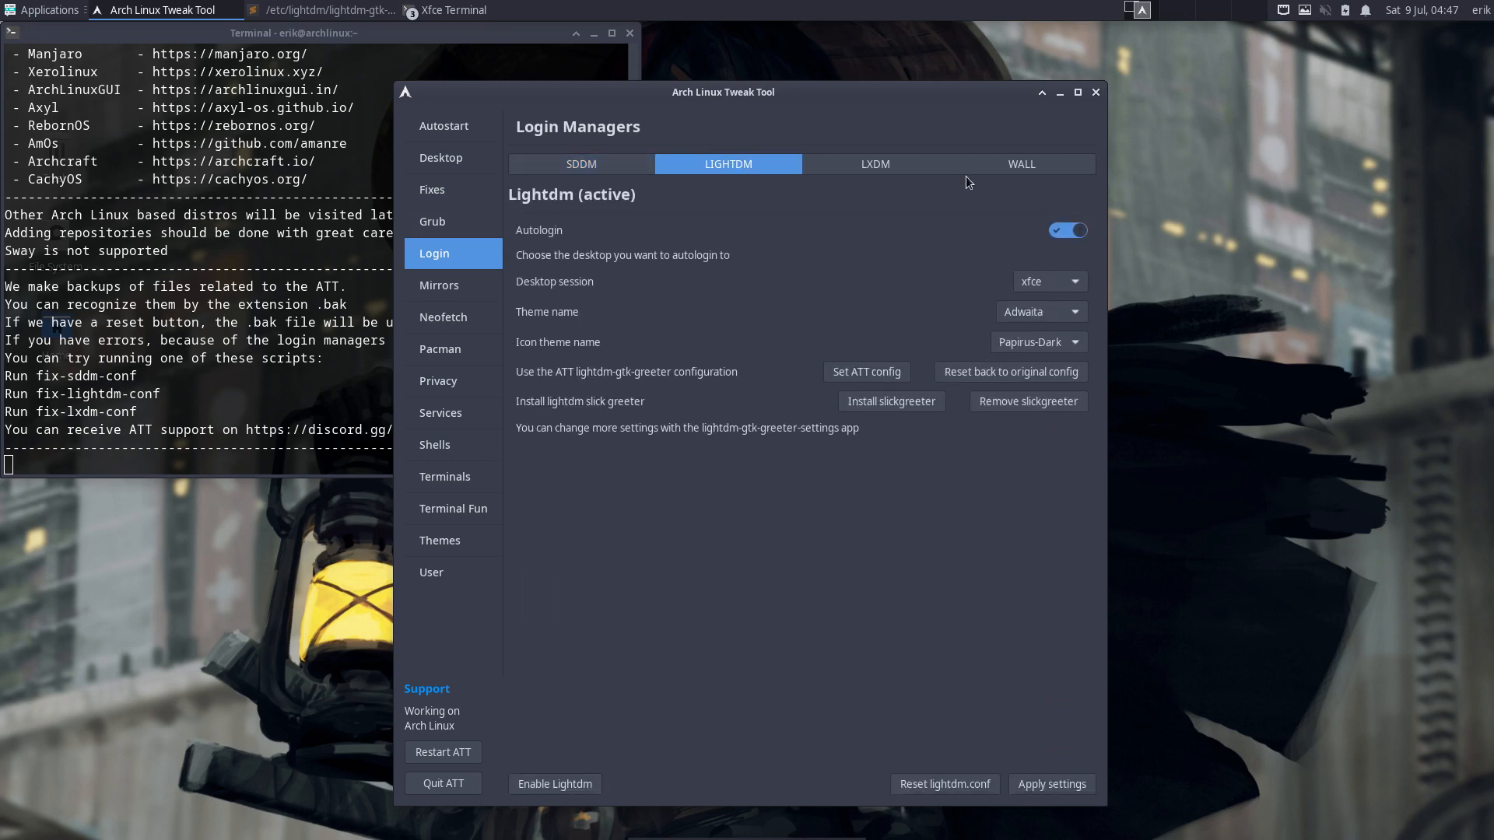
{"action": "left_click_drag", "start_coordinate": [895, 101], "coordinate": [1256, 64]}
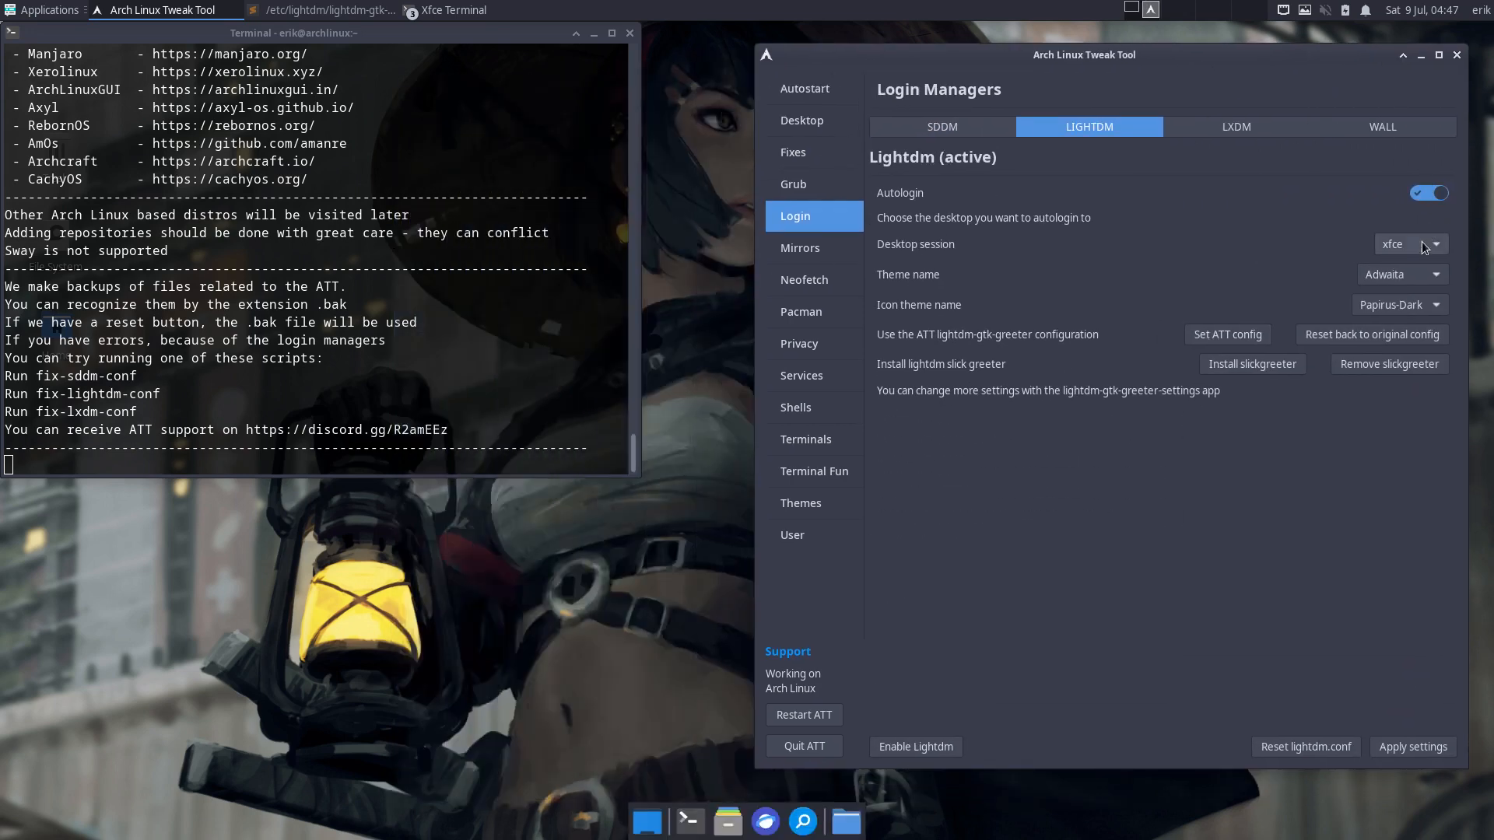
- Set LightDM autologin to i3 with Arc-Dark theme and Papirus-Dark icons, and apply the settings
{"action": "left_click", "coordinate": [1423, 246]}
{"action": "left_click", "coordinate": [1415, 172]}
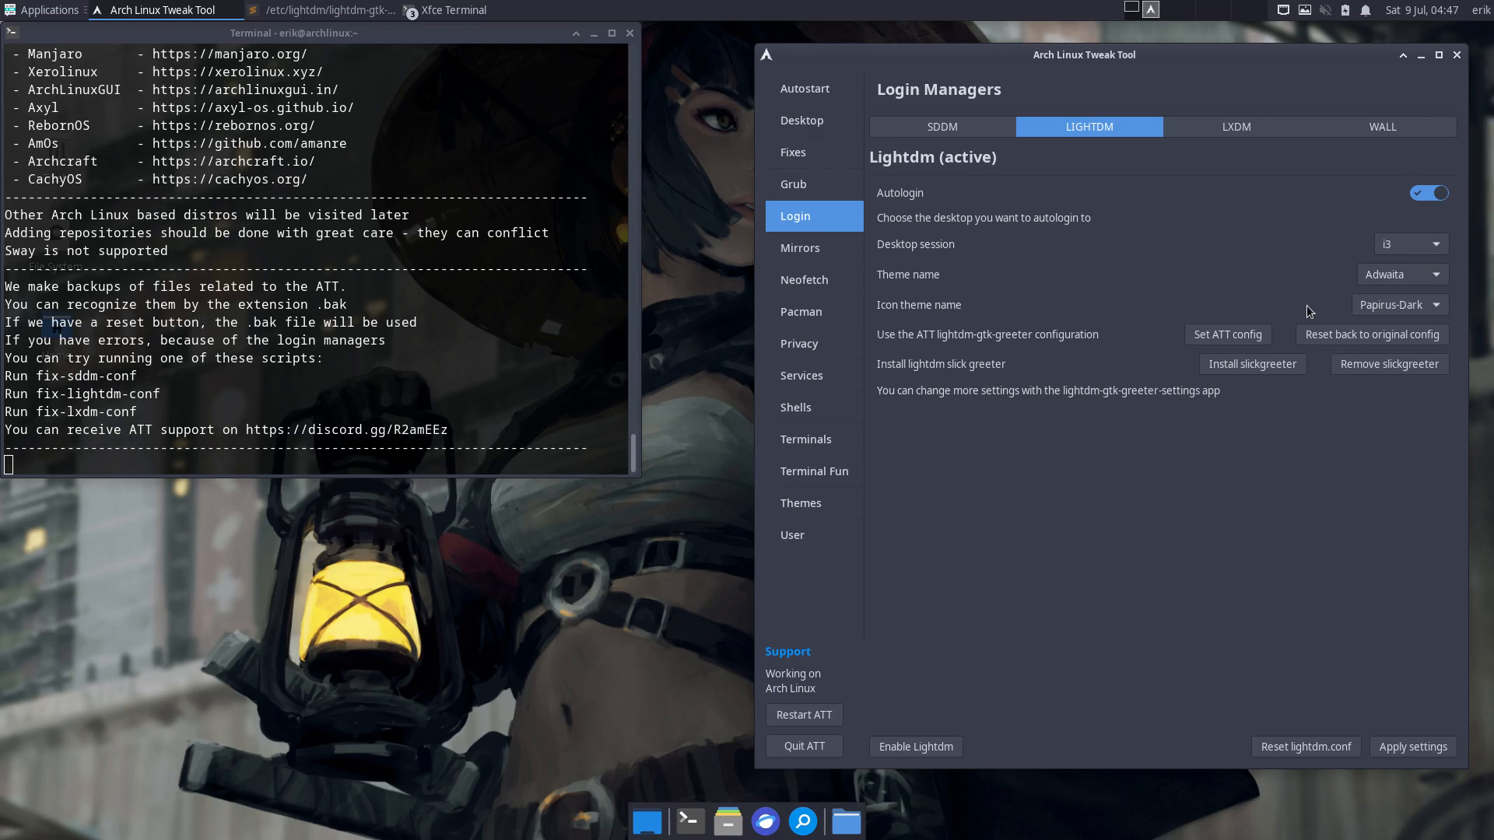
{"action": "left_click", "coordinate": [1403, 282]}
{"action": "left_click", "coordinate": [1418, 356]}
{"action": "left_click", "coordinate": [1440, 306]}
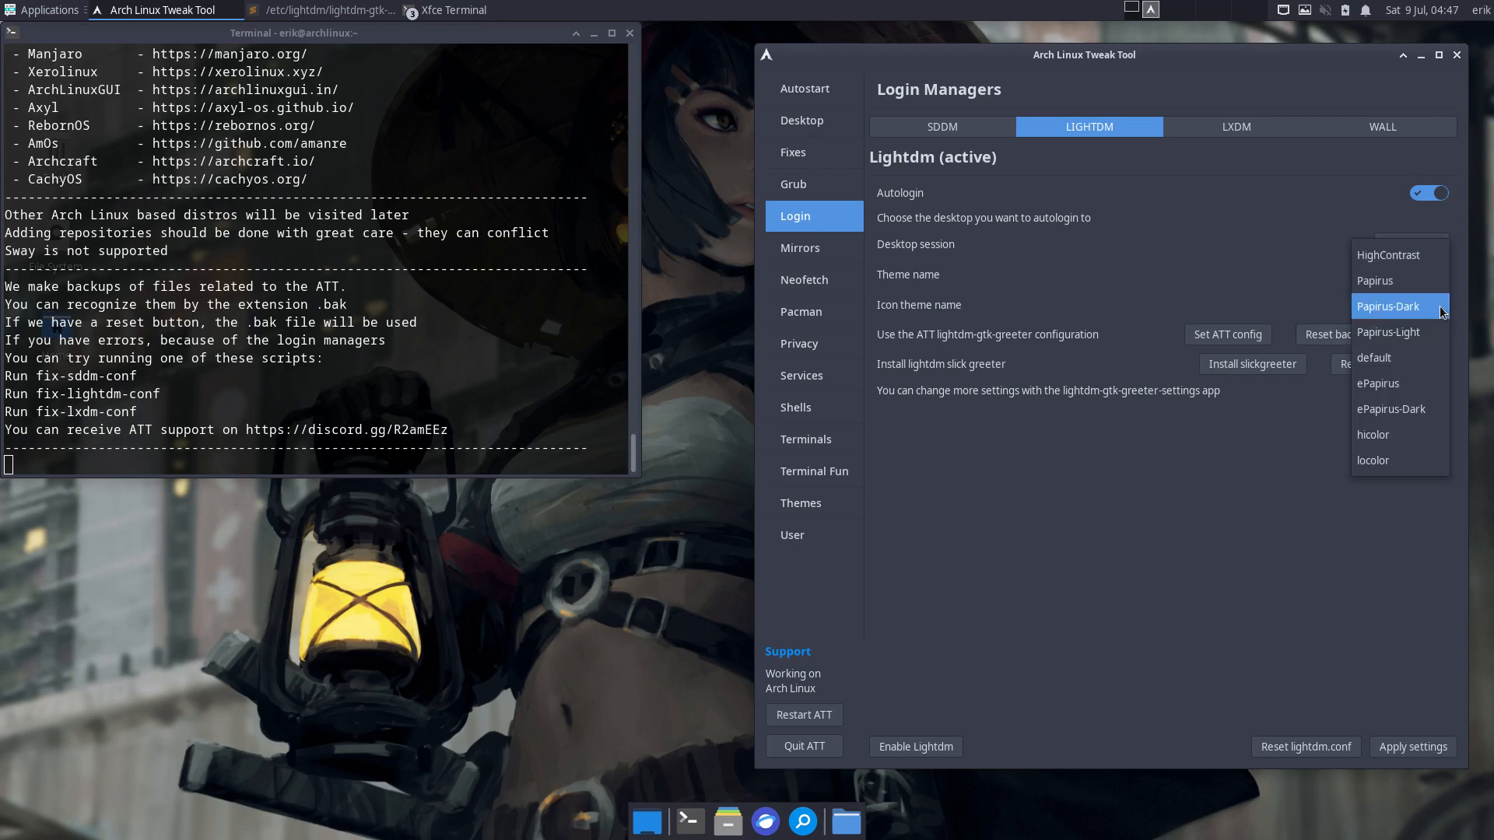
{"action": "left_click", "coordinate": [1232, 307]}
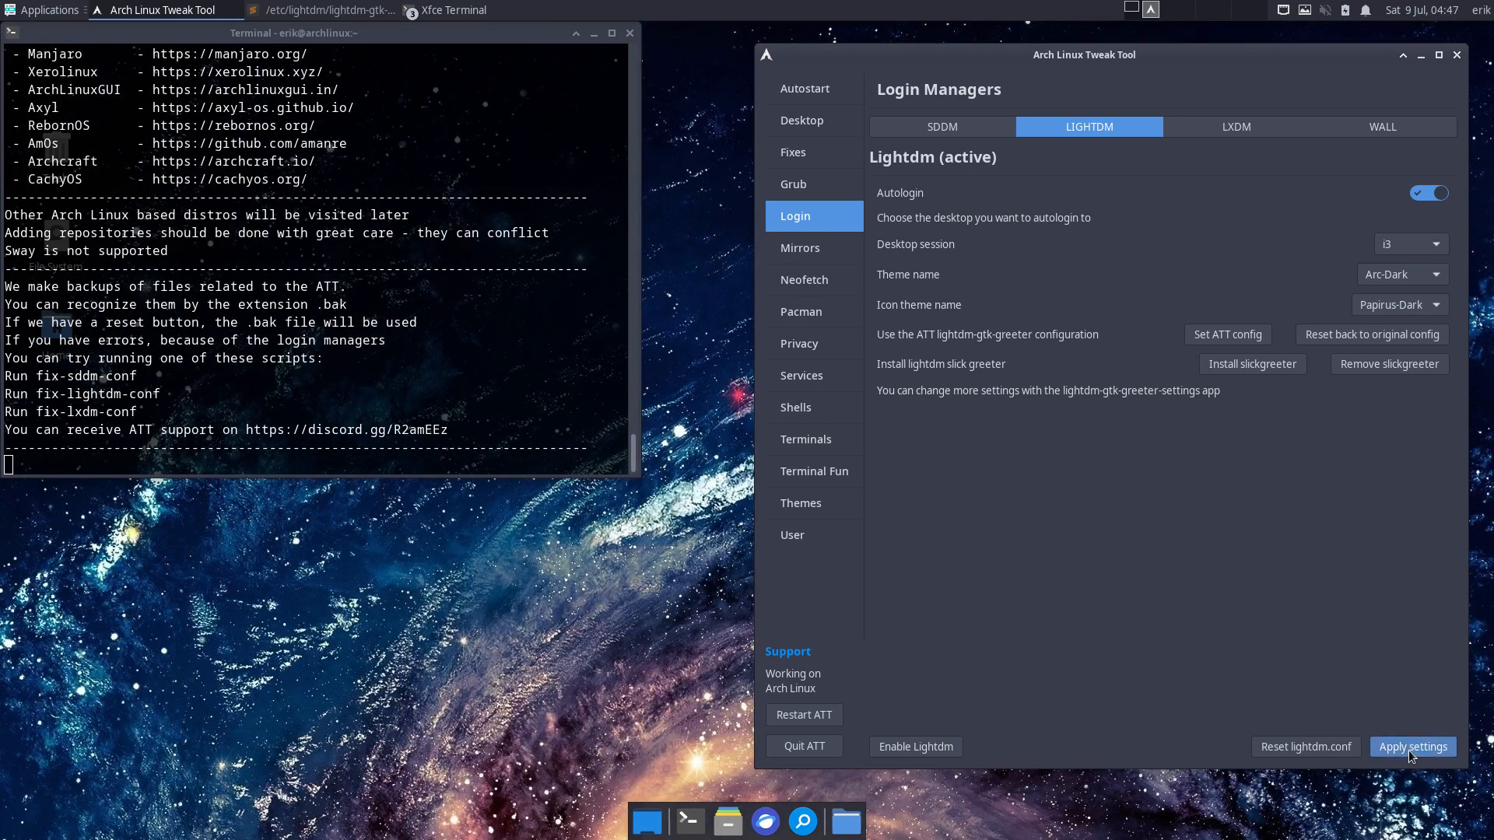
{"action": "left_click", "coordinate": [1411, 747]}
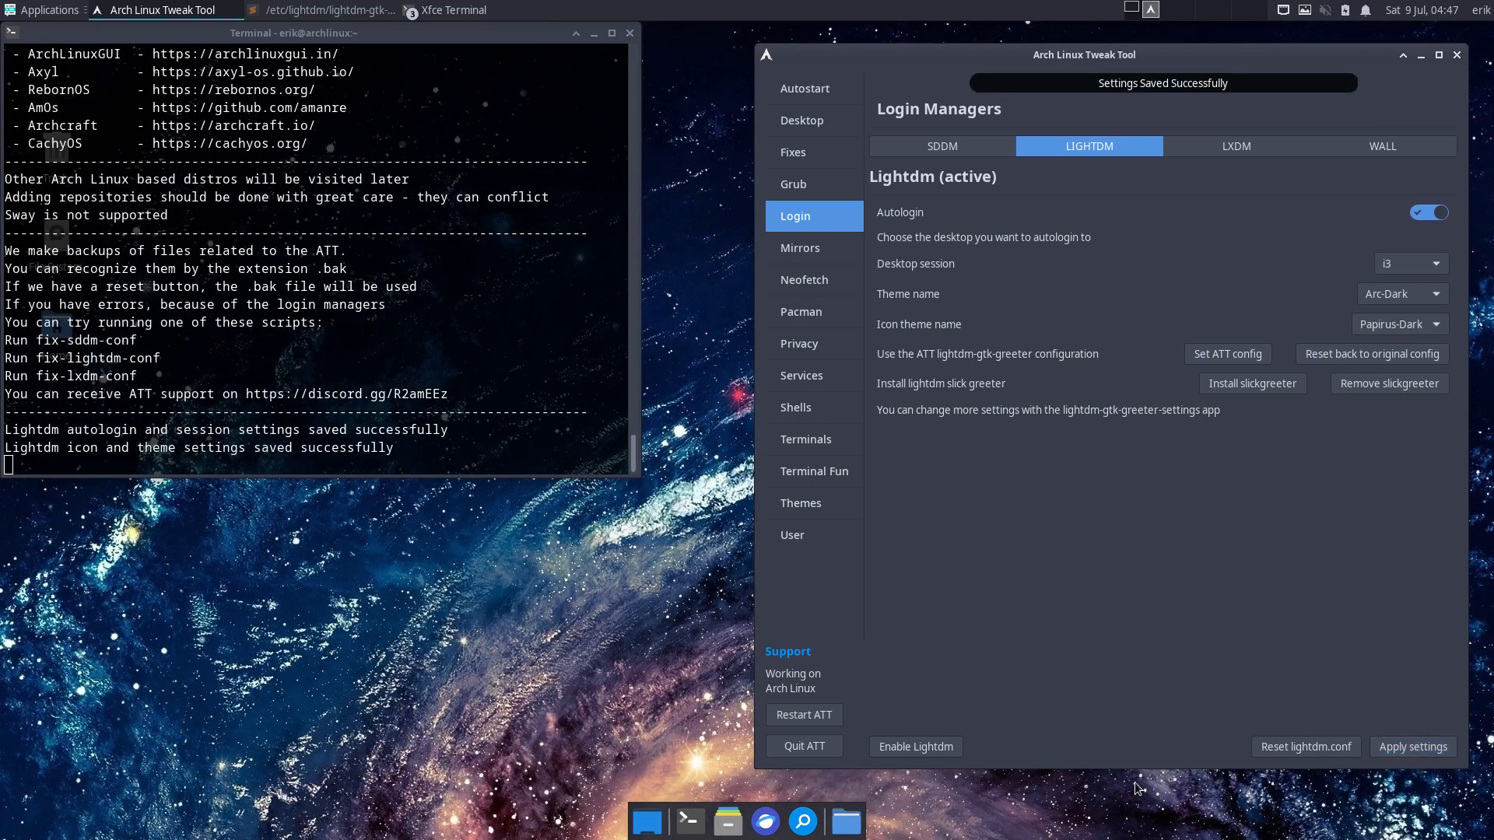
- Quit the tweak tool, close the terminal, and restart the computer from the Log Out options
{"action": "left_click", "coordinate": [804, 747]}
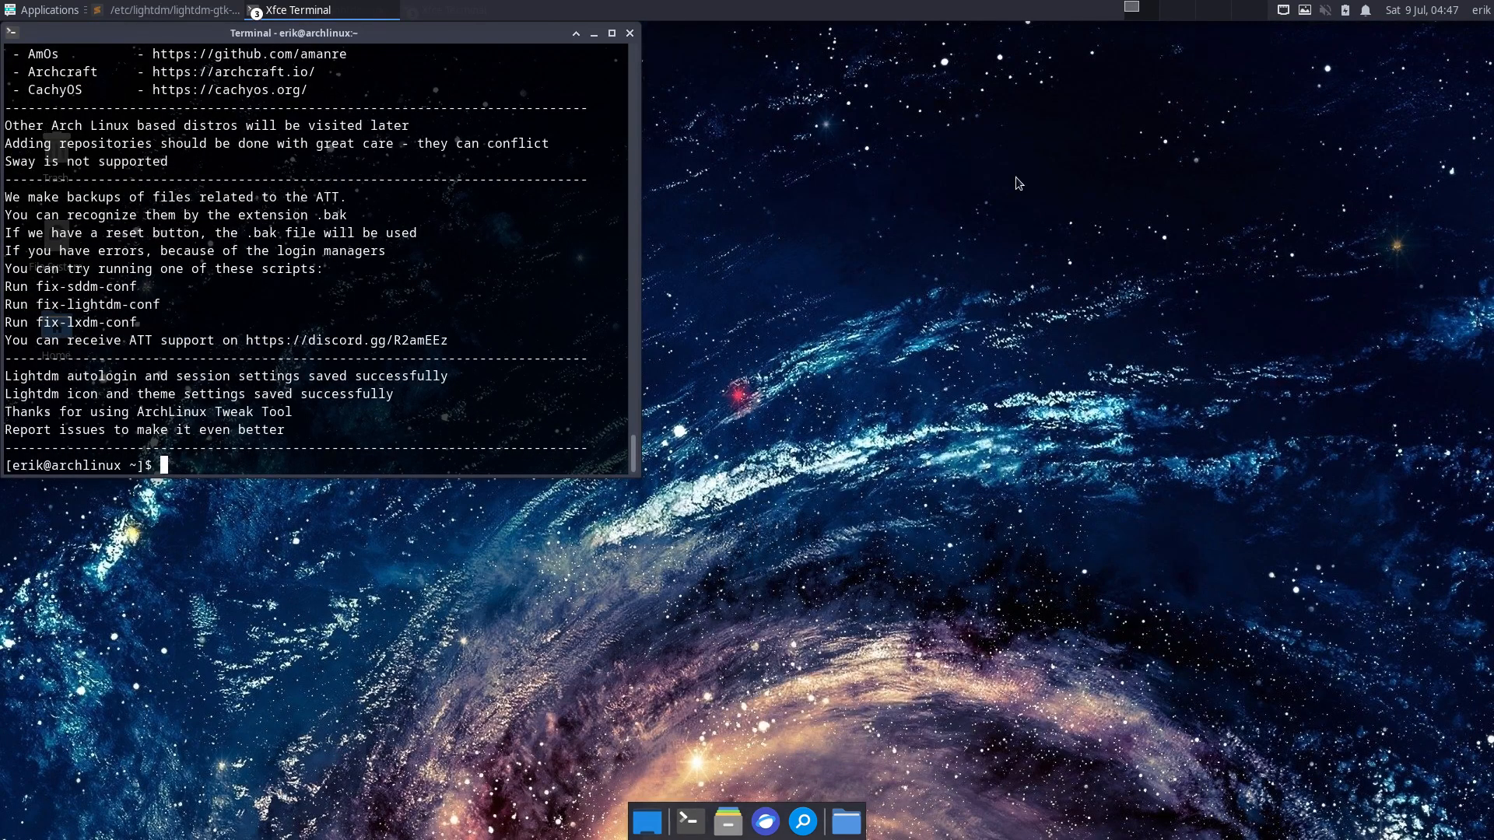
{"action": "left_click", "coordinate": [628, 35]}
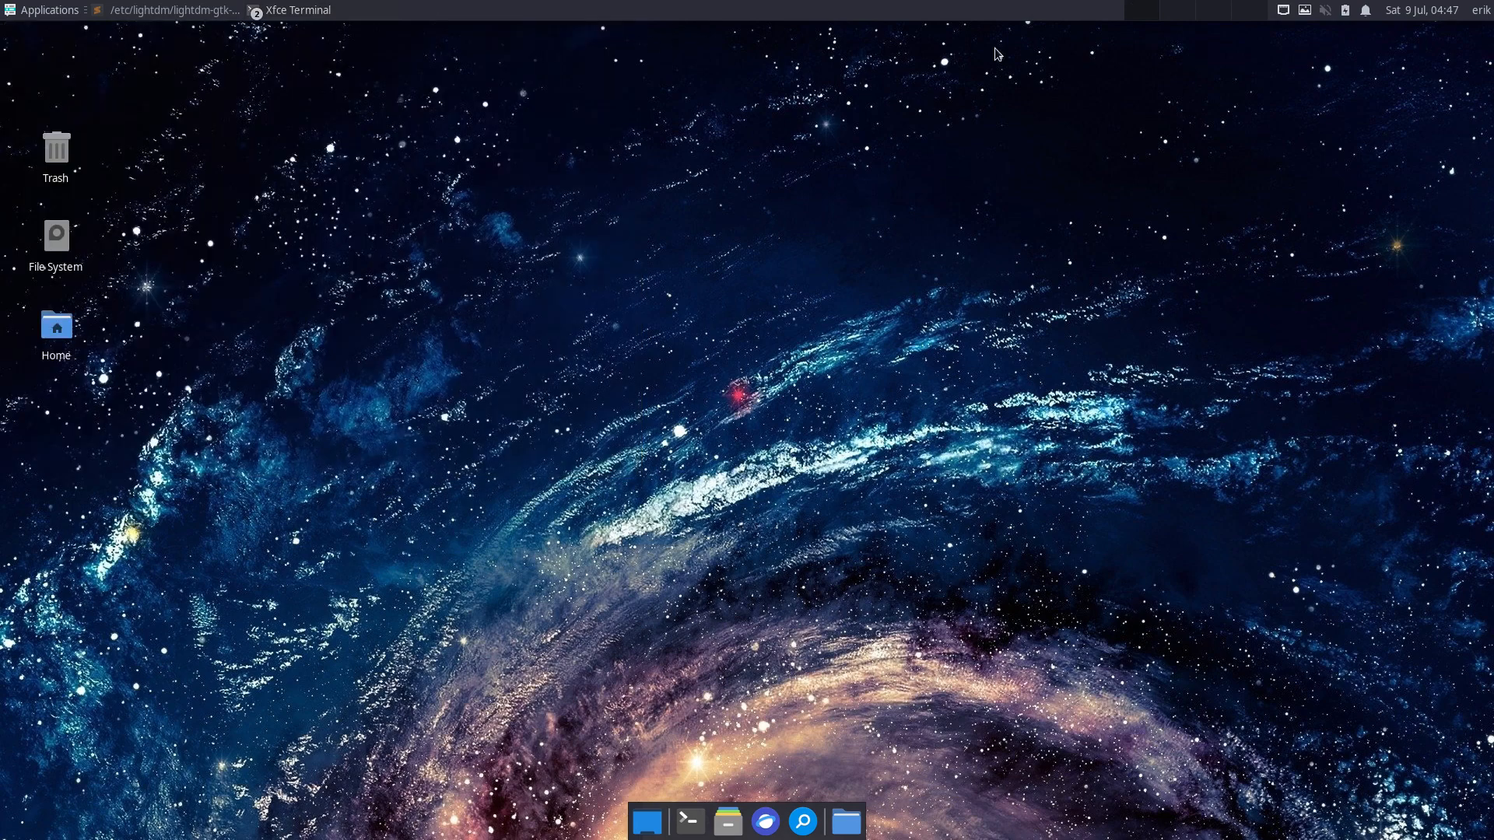
{"action": "left_click", "coordinate": [1477, 14]}
{"action": "left_click", "coordinate": [1440, 133]}
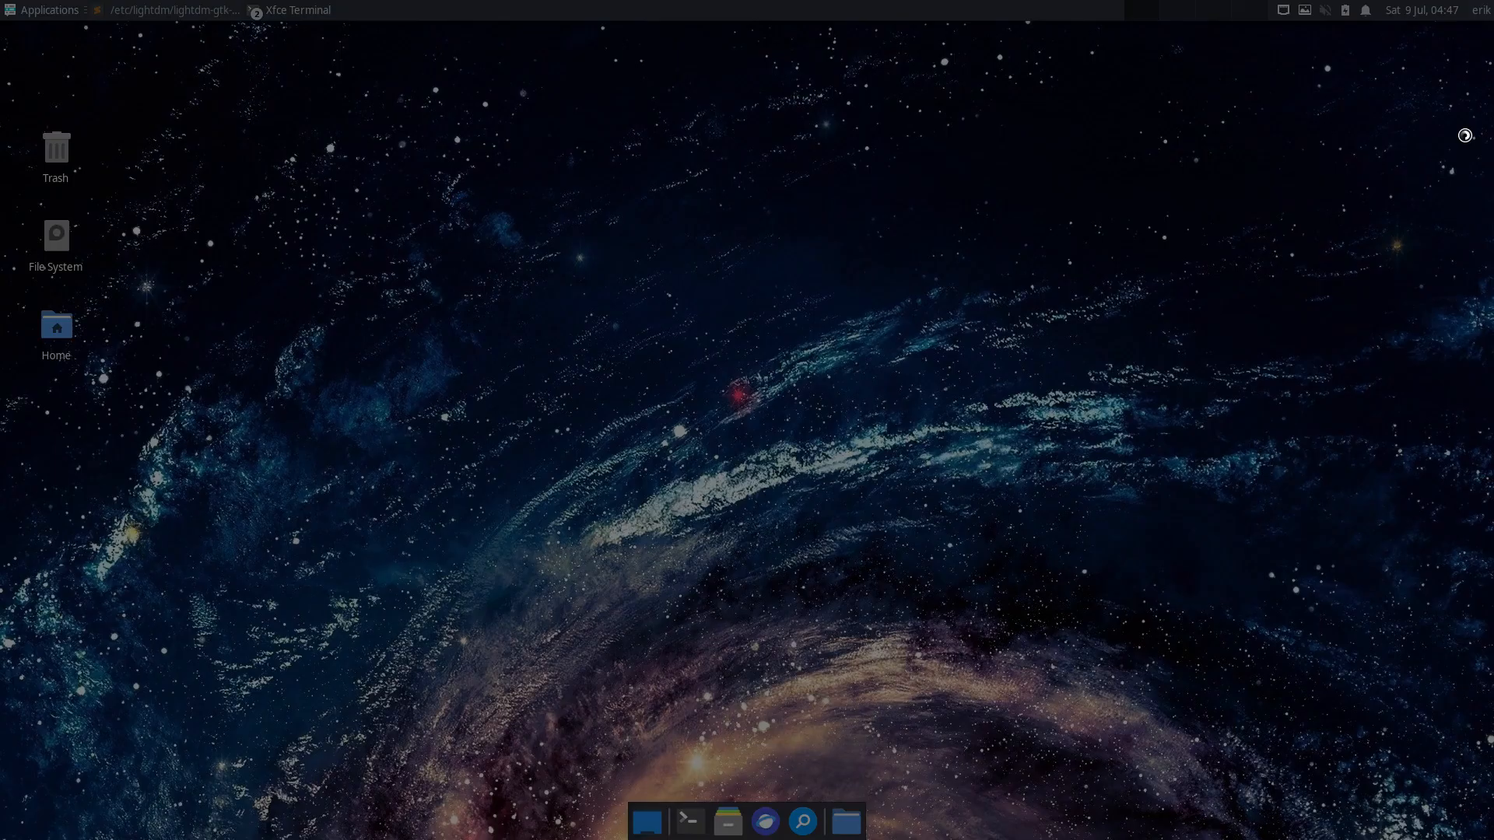
{"action": "left_click", "coordinate": [755, 378]}
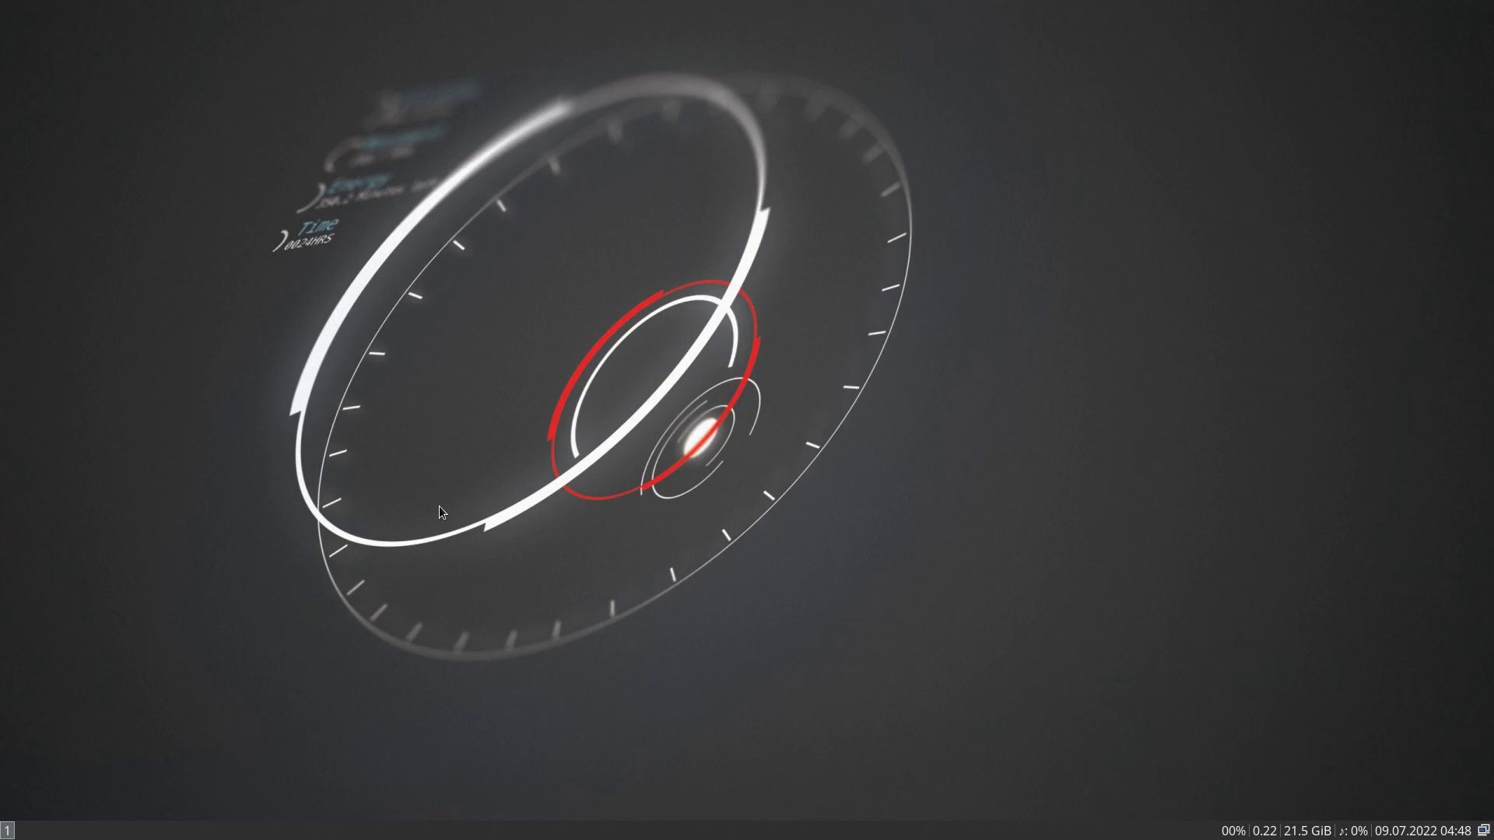
- Try the i3 keybindings for a terminal, Thunar, dmenu and the logout overlay, dismissing dmenu and the overlay
{"action": "key", "text": "super+Return"}
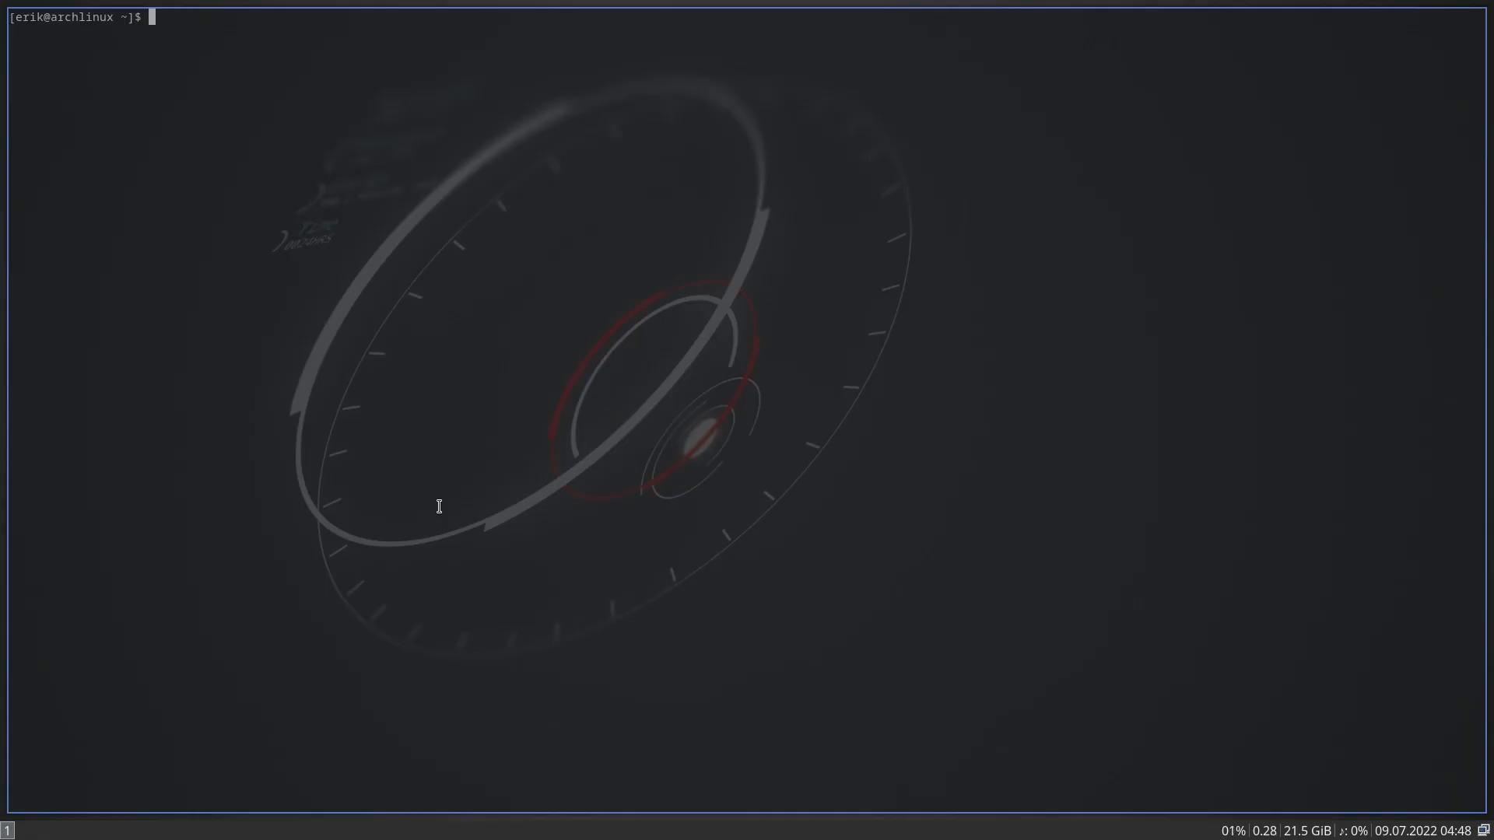
{"action": "key", "text": "super+shift+Return"}
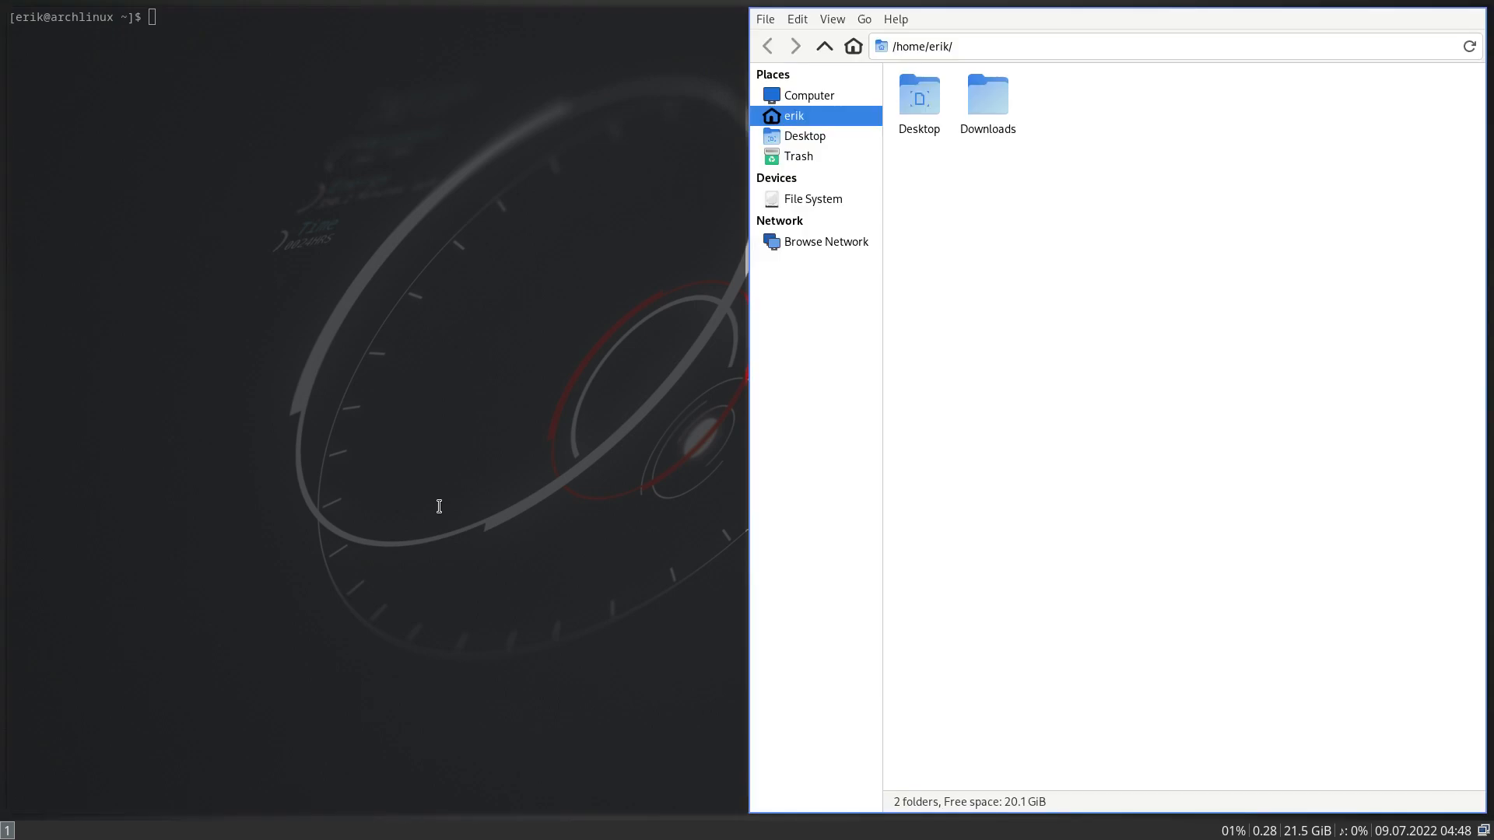
{"action": "key", "text": "super+p"}
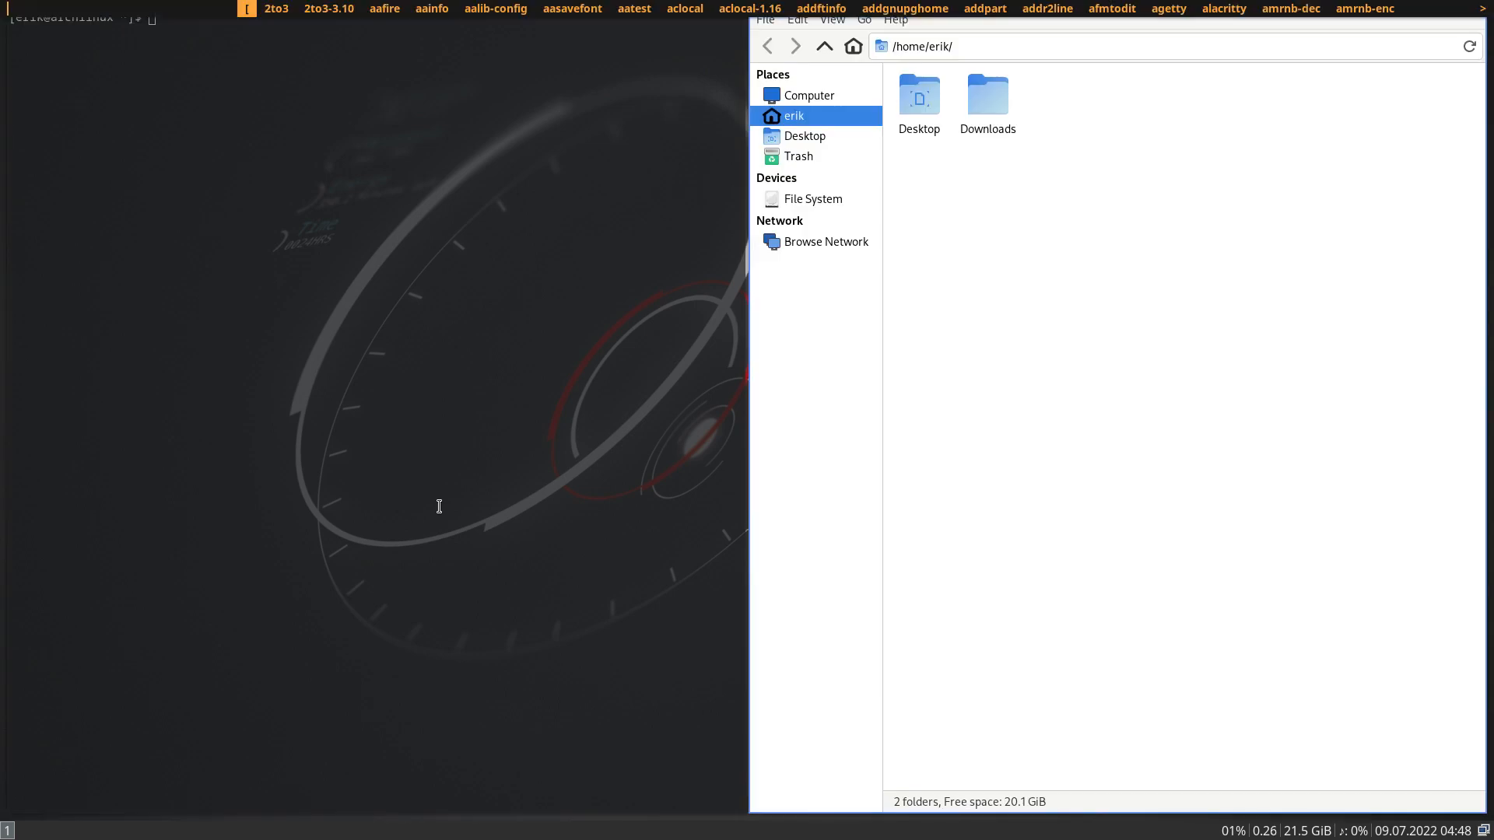
{"action": "key", "text": "Escape"}
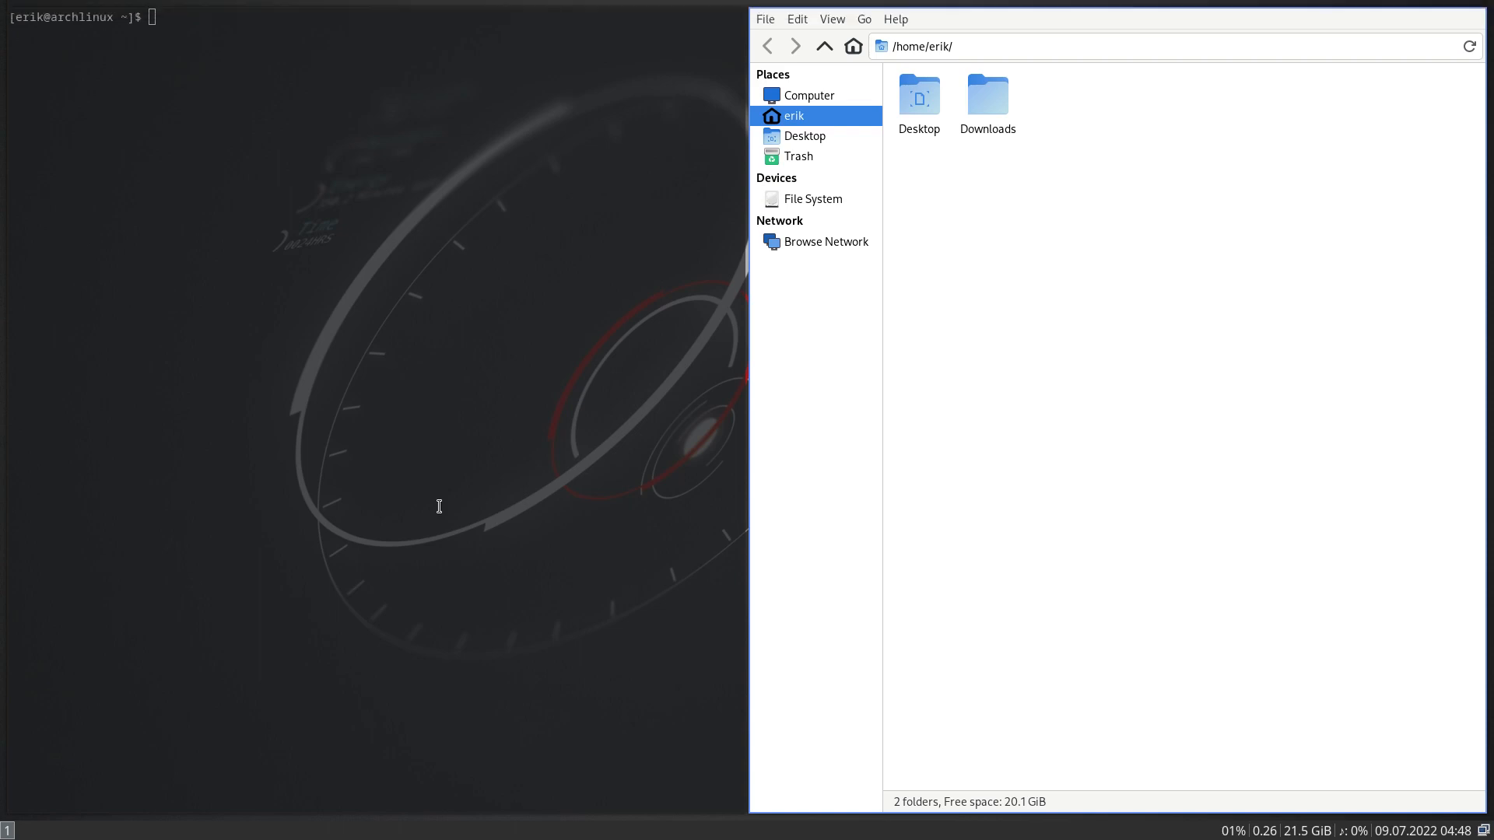
{"action": "key", "text": "super+x"}
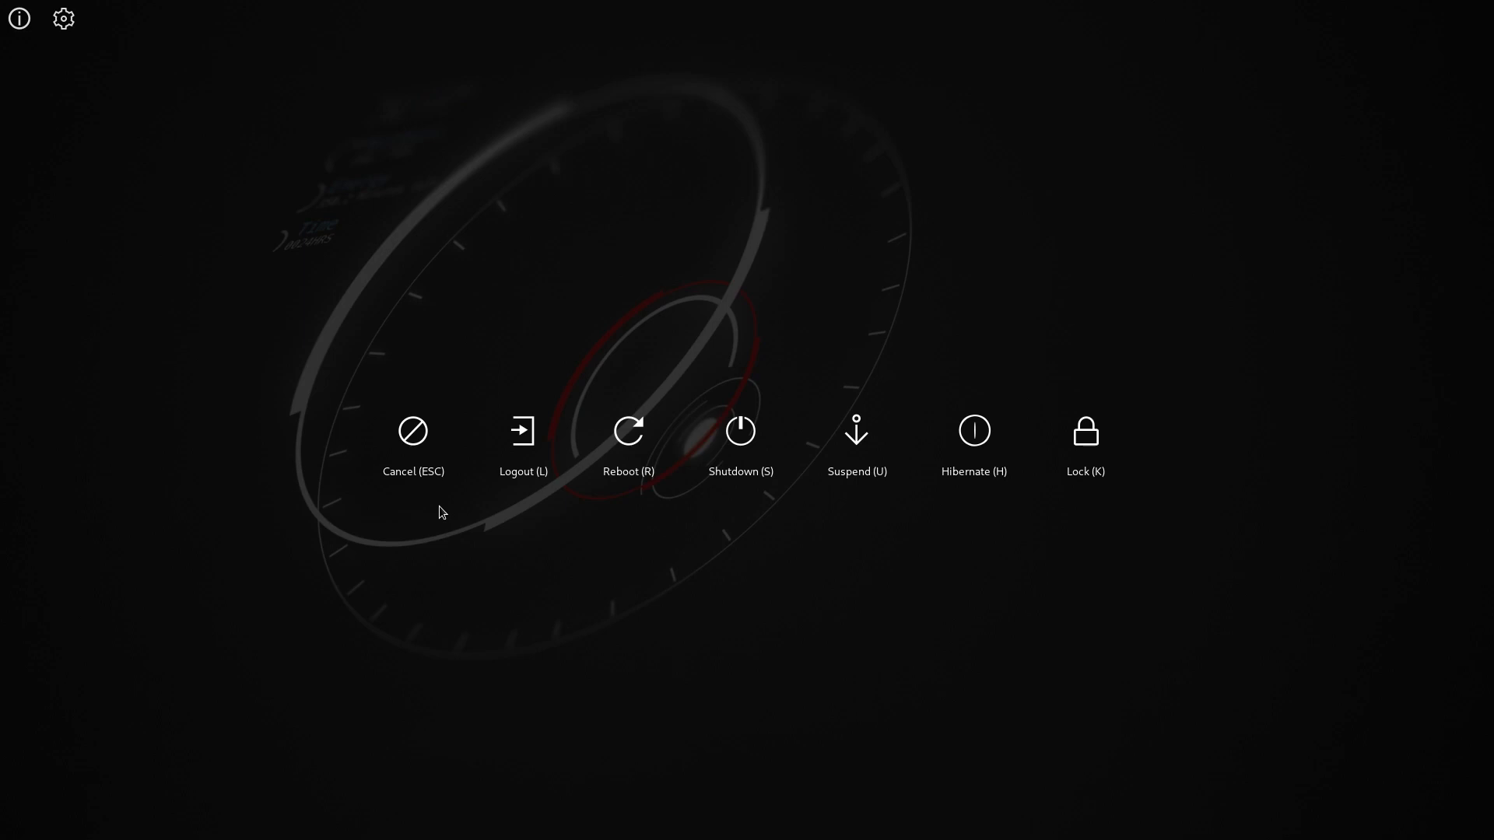
{"action": "key", "text": "Escape"}
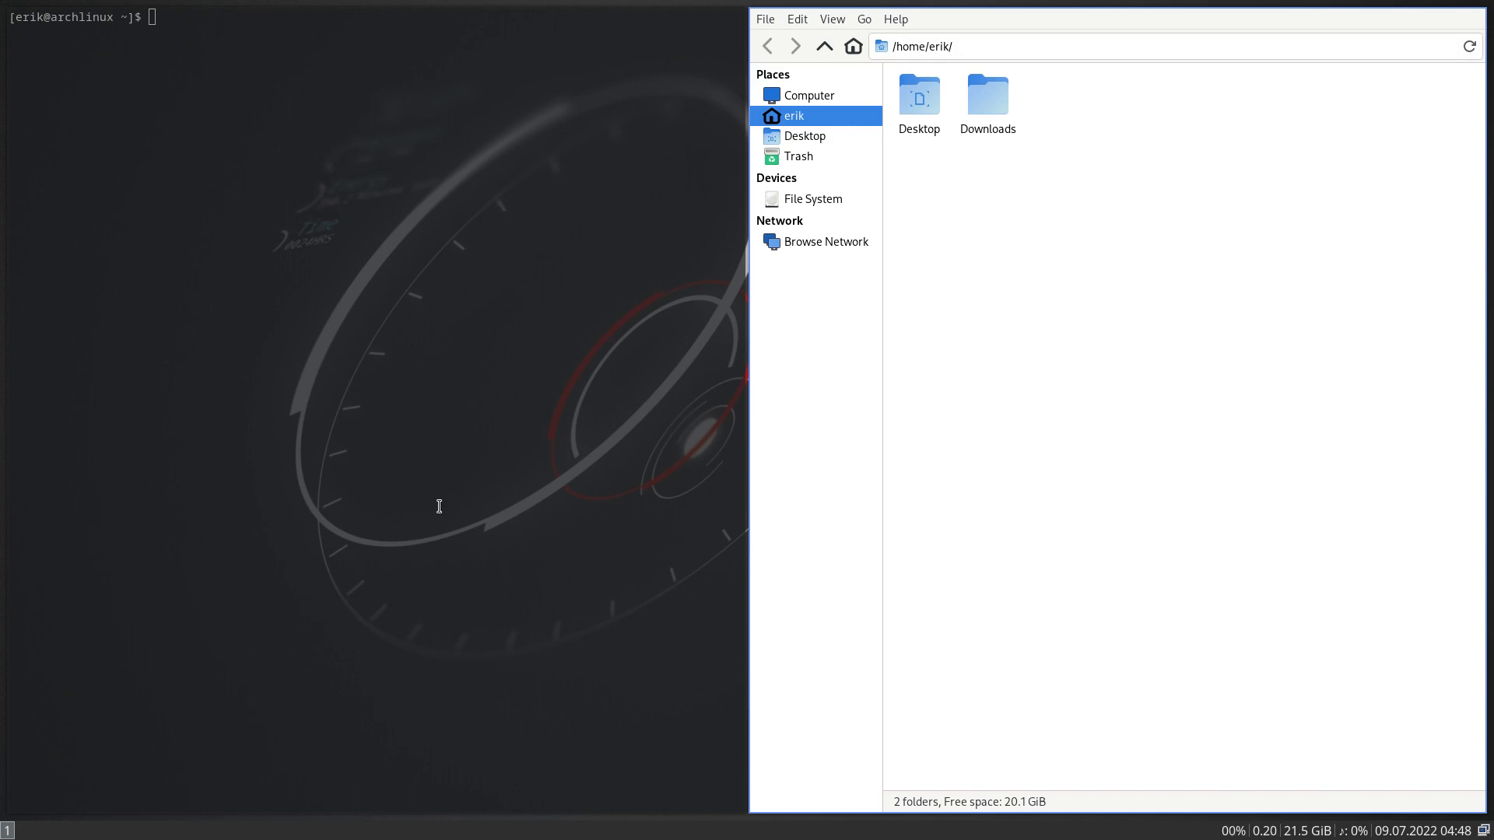
- Close Thunar and the terminal, then reopen Thunar on the home folder
{"action": "key", "text": "ctrl+q"}
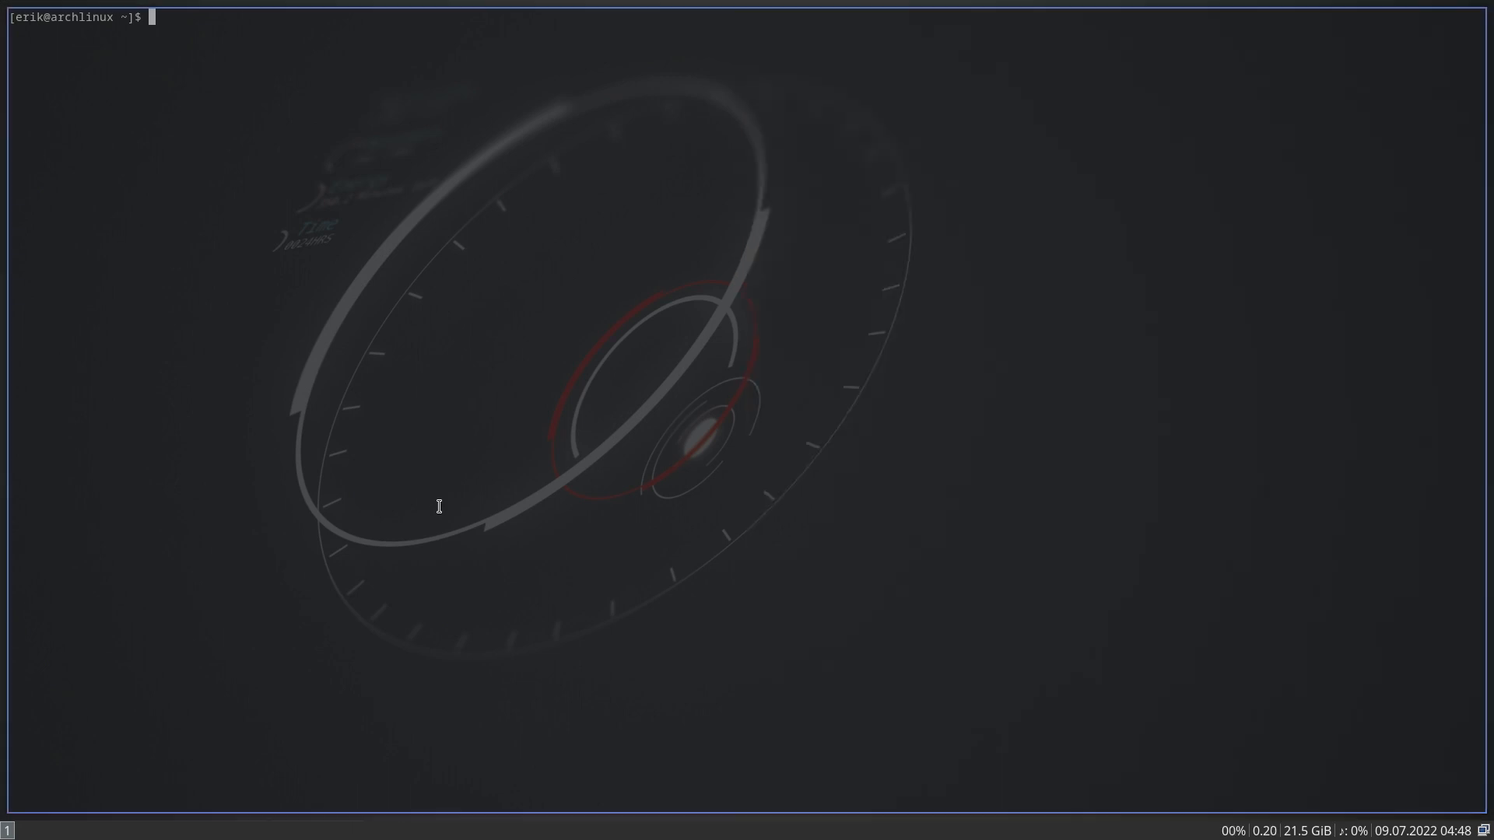
{"action": "key", "text": "ctrl+d"}
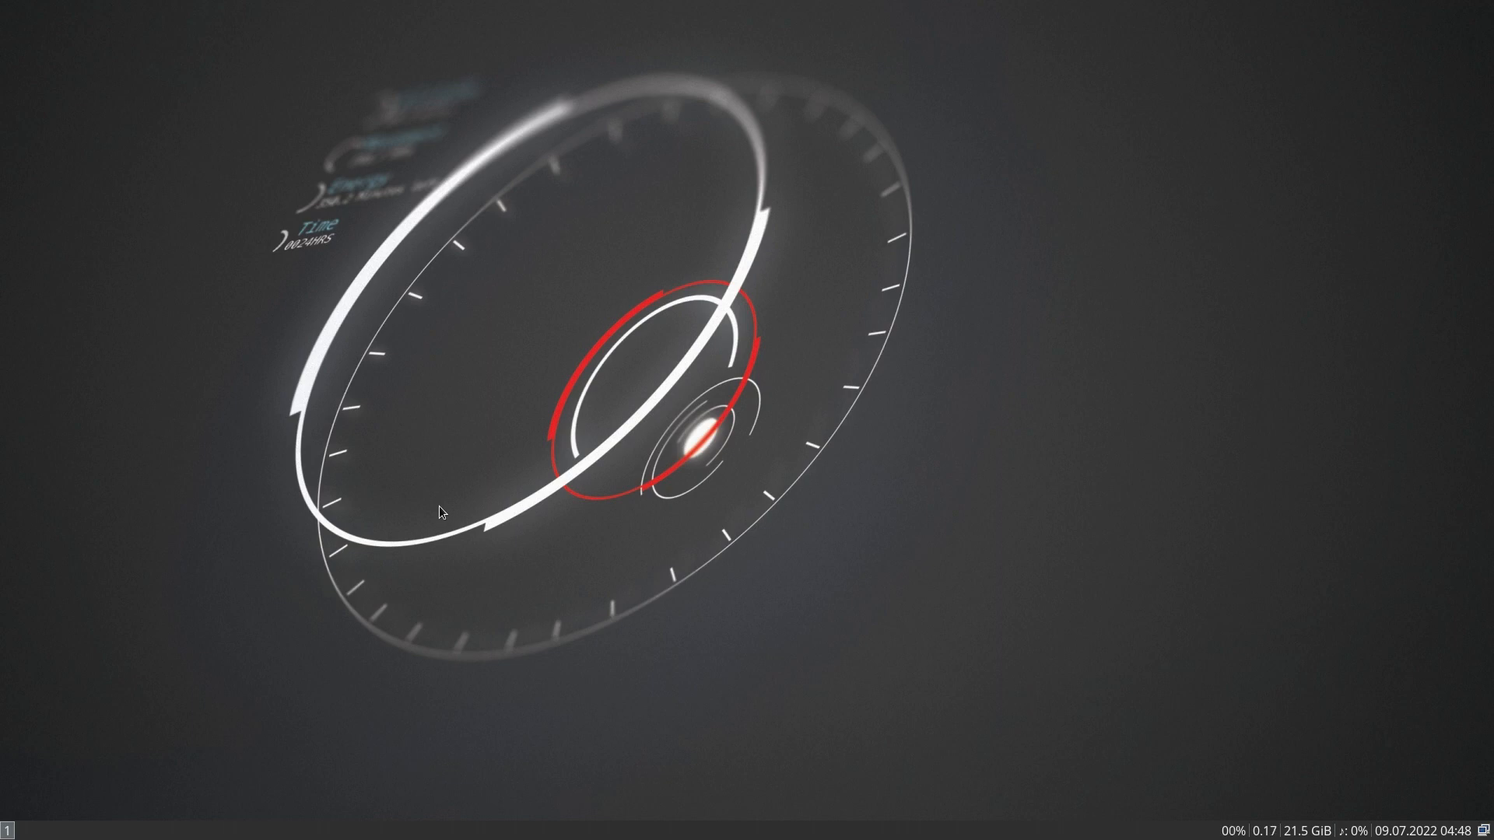
{"action": "key", "text": "super+shift+Return"}
- Show hidden files, browse into ~/.config/i3, select its files, then close Thunar
{"action": "key", "text": "ctrl+h"}
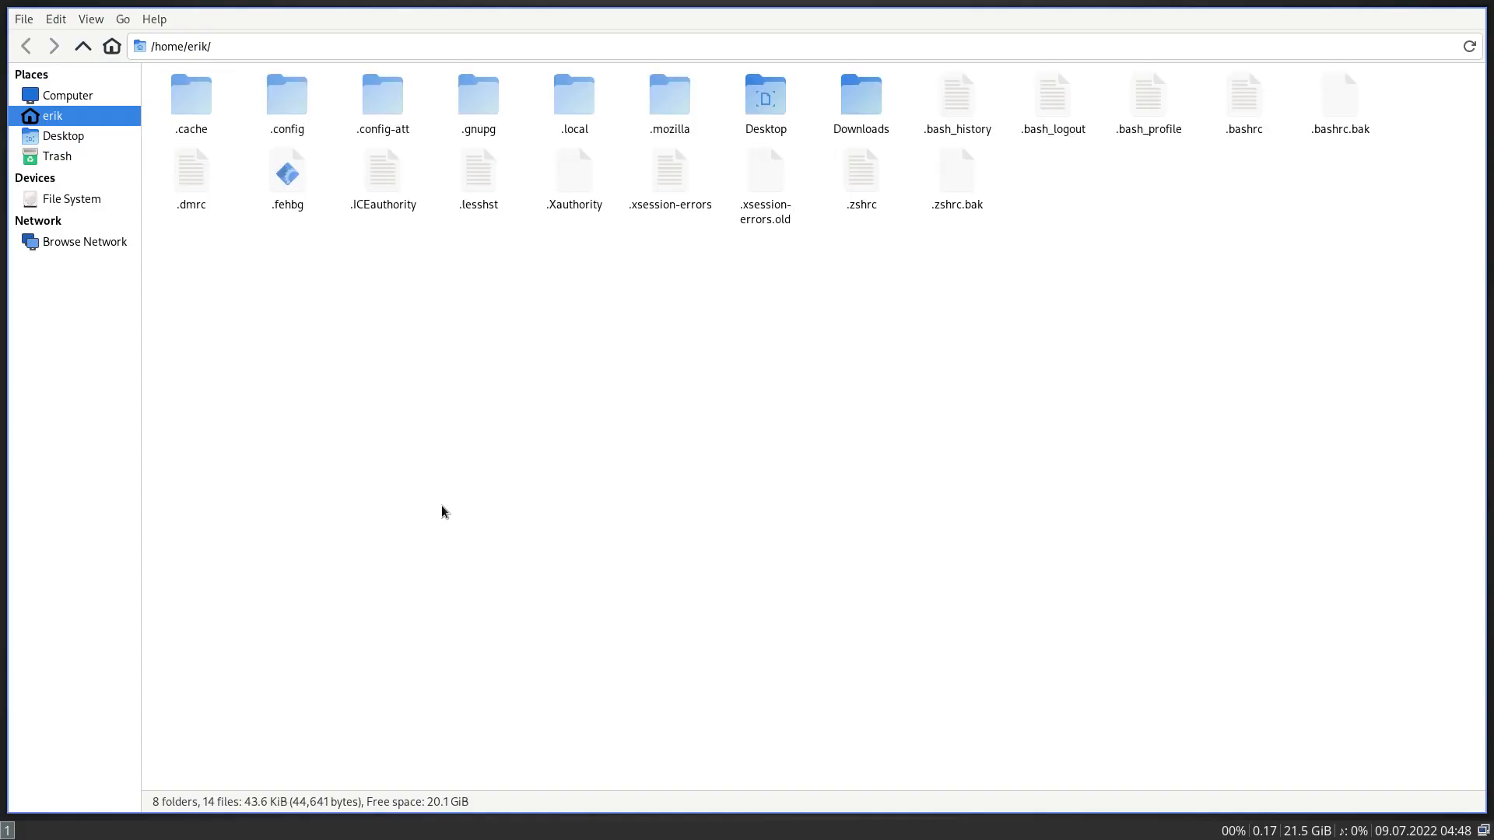
{"action": "double_click", "coordinate": [297, 105]}
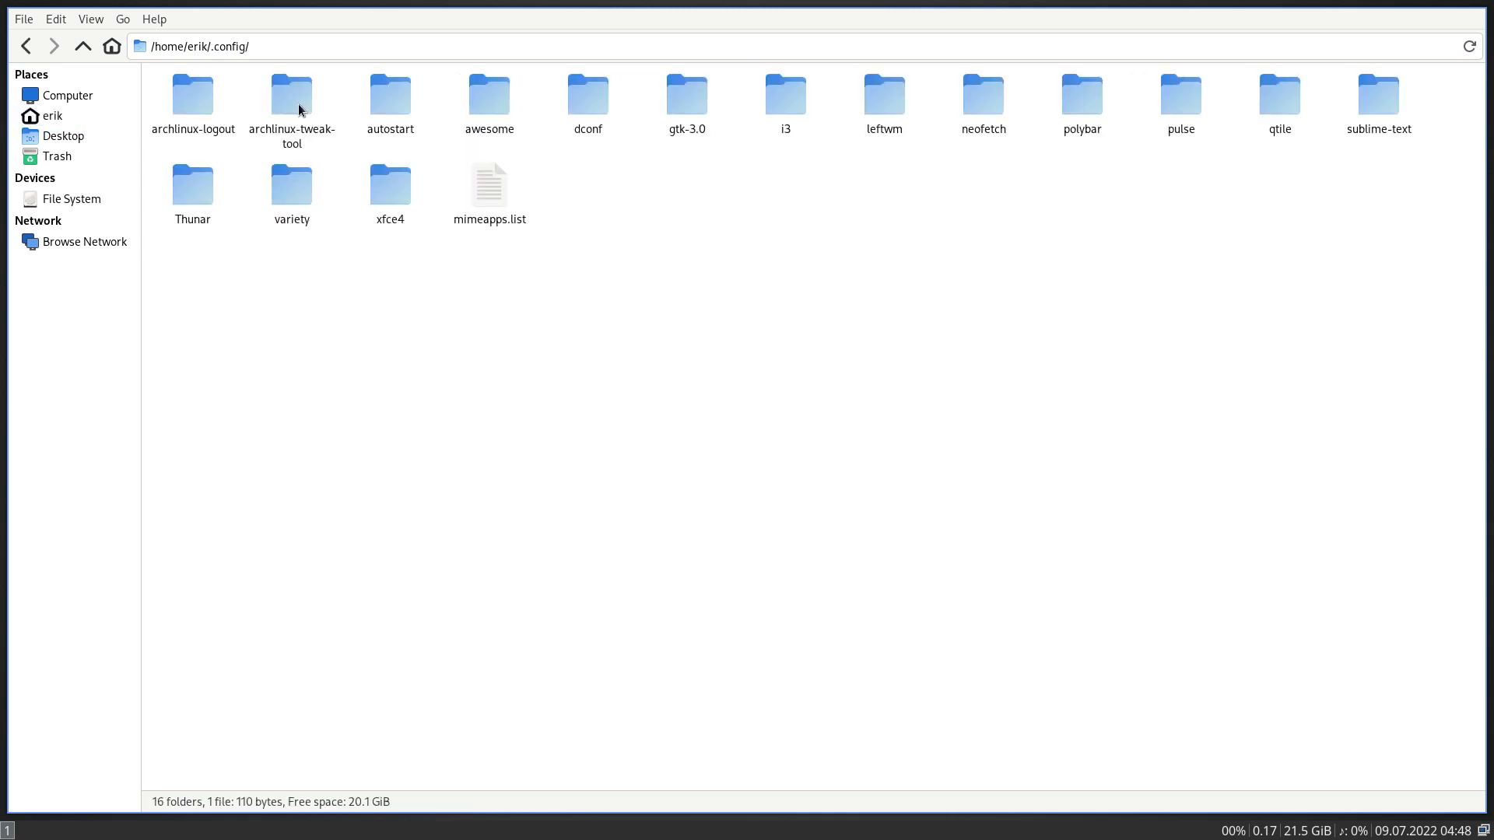
{"action": "double_click", "coordinate": [783, 109]}
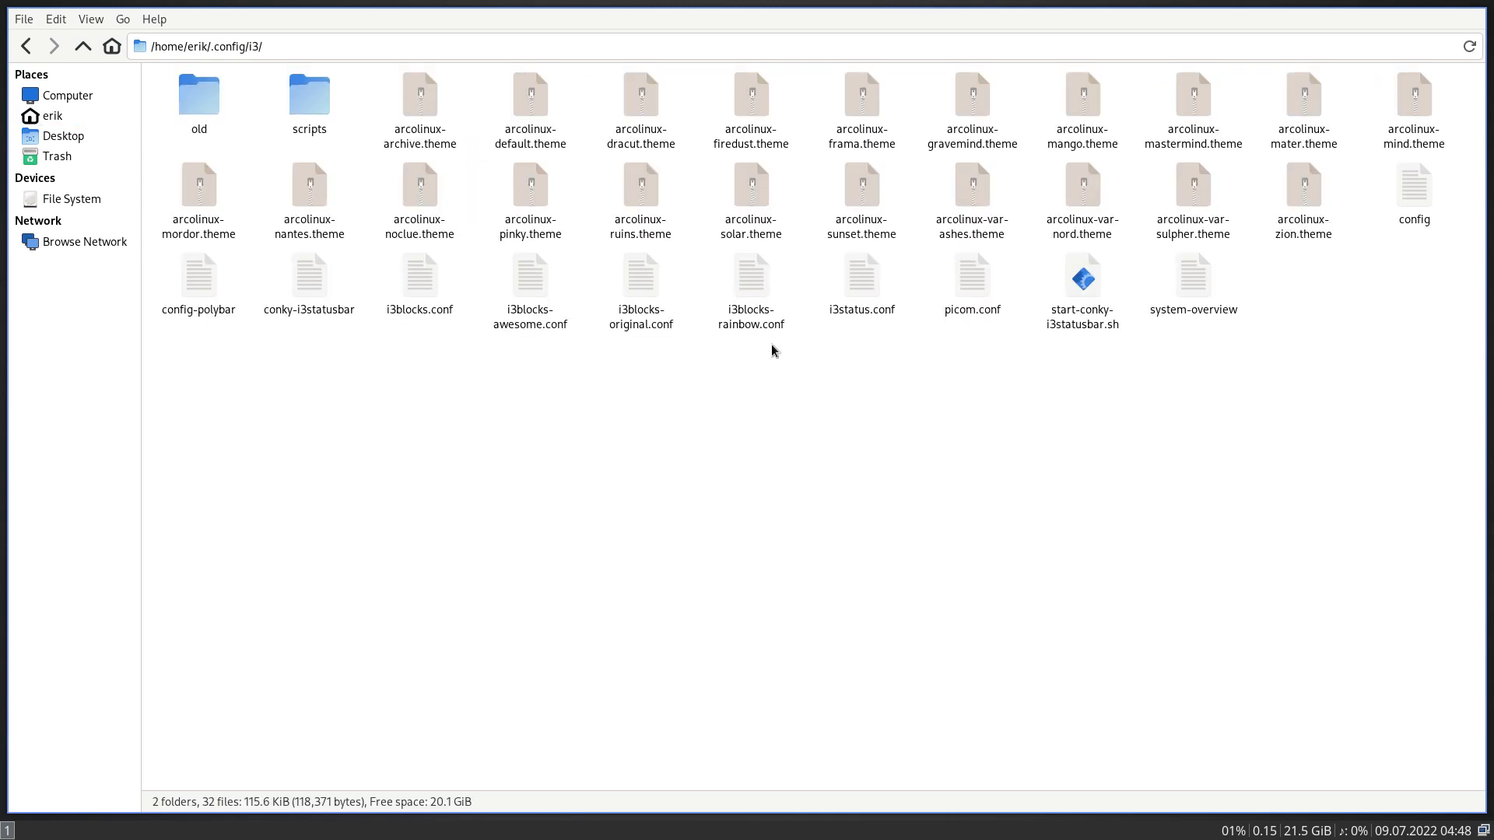
{"action": "left_click_drag", "start_coordinate": [174, 456], "coordinate": [1463, 78]}
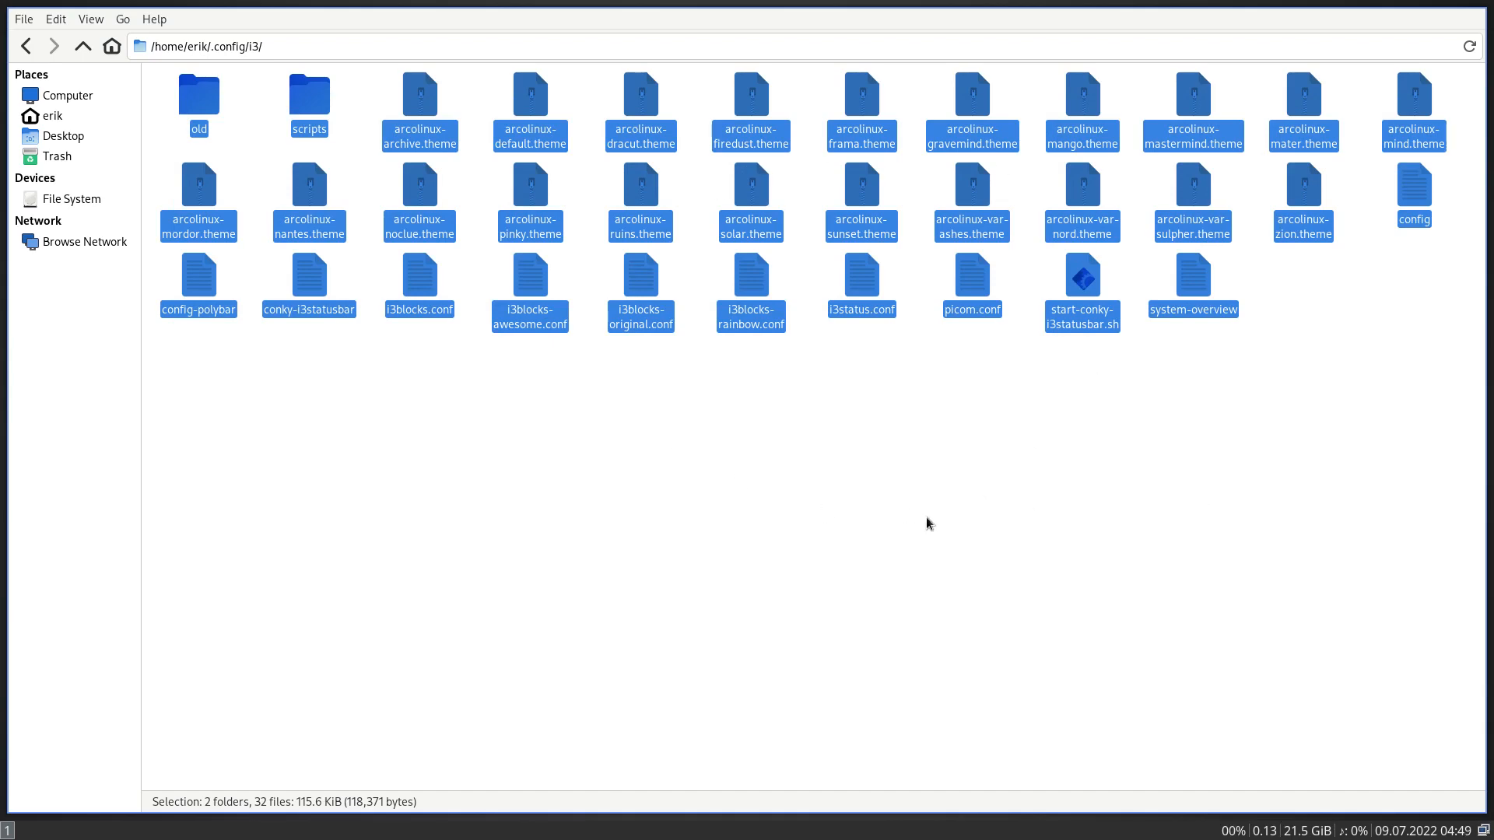
{"action": "key", "text": "super+q"}
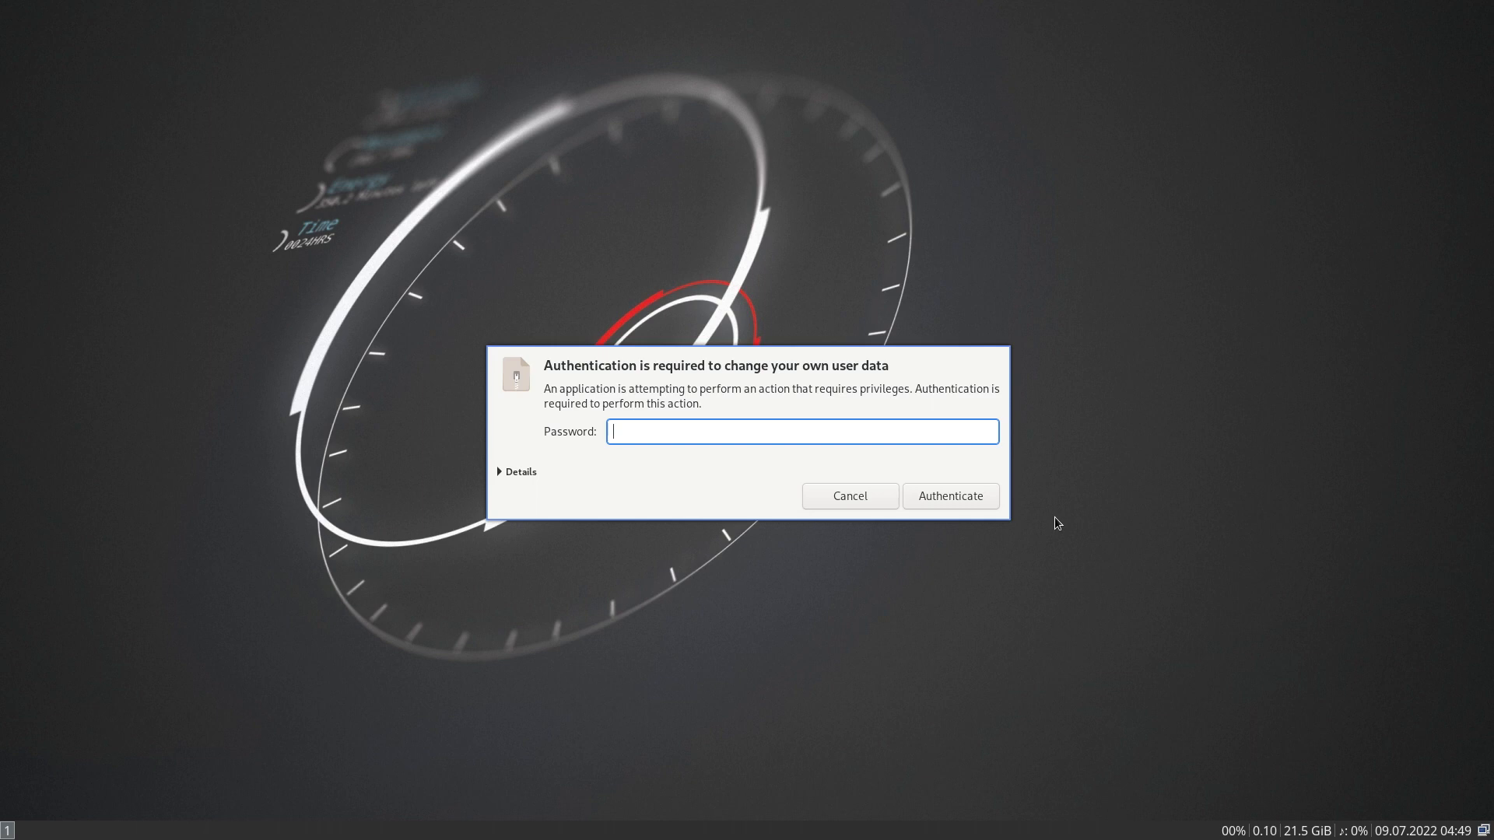
- Dismiss the auth prompt, log out of i3, and sign back in with the password at the LightDM greeter
{"action": "key", "text": "Escape"}
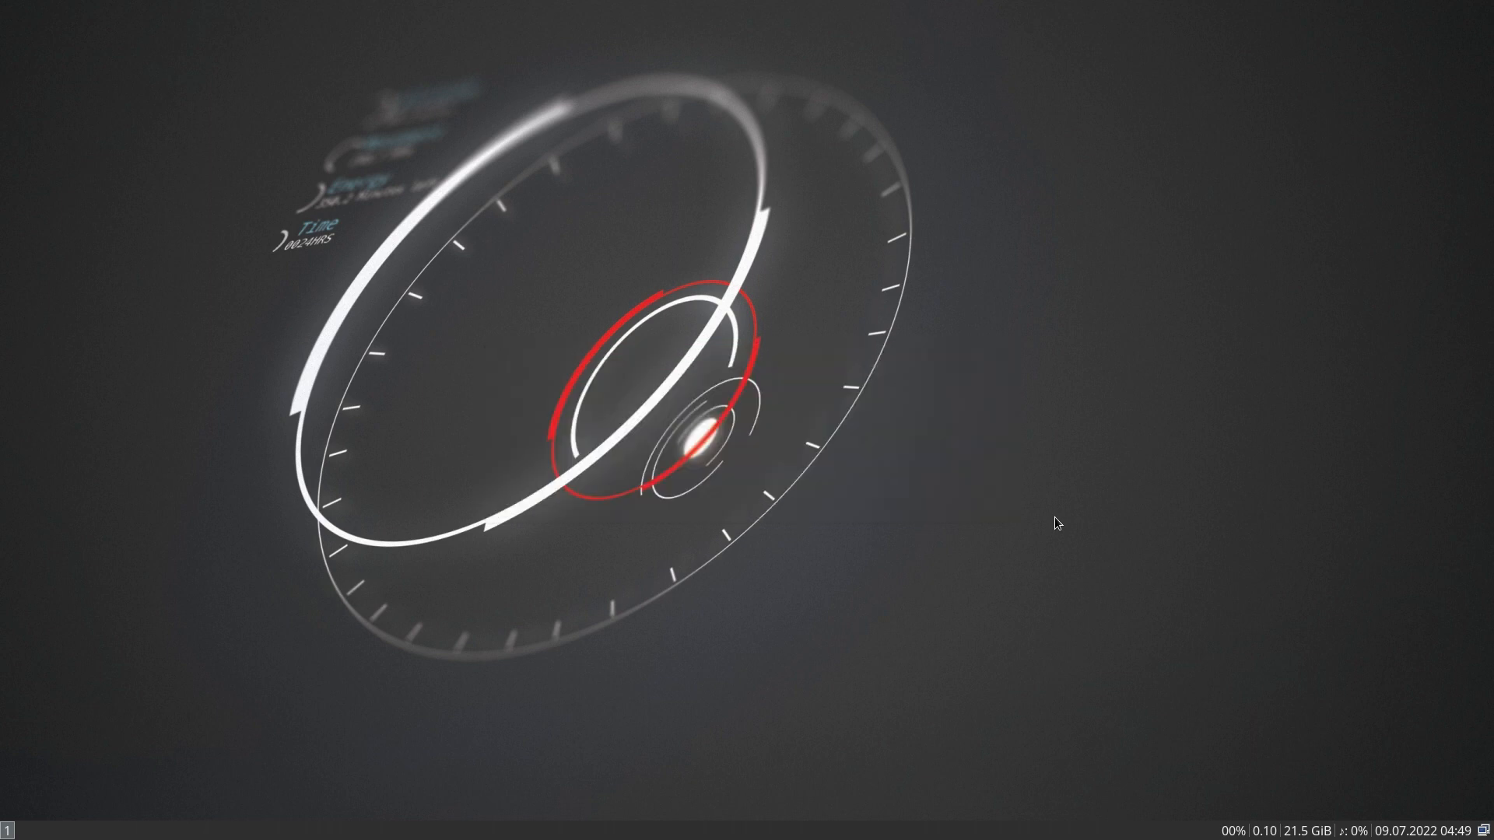
{"action": "key", "text": "super+x"}
{"action": "key", "text": "l"}
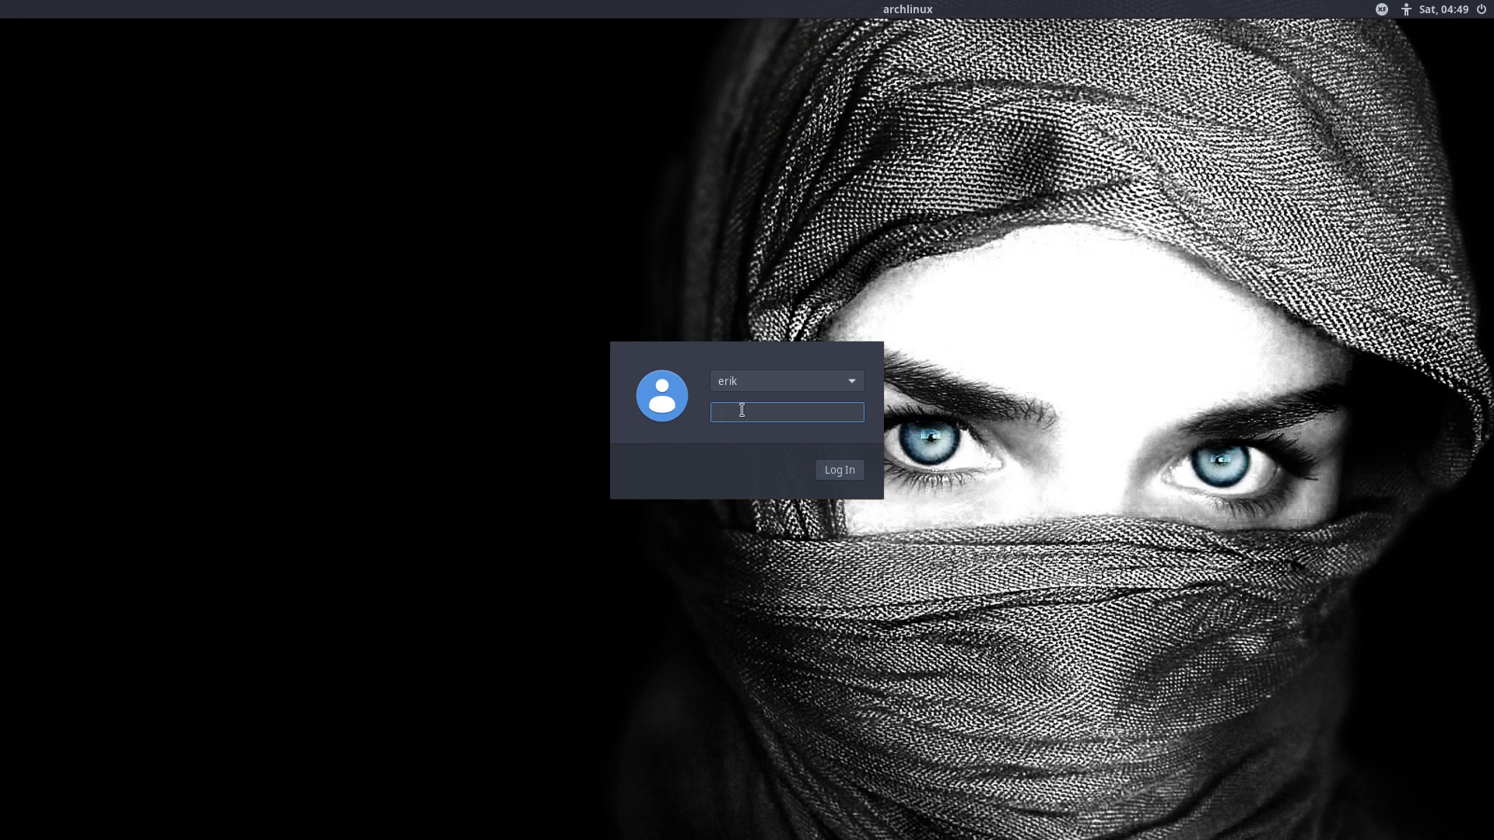
{"action": "type", "text": "****"}
{"action": "key", "text": "Return"}
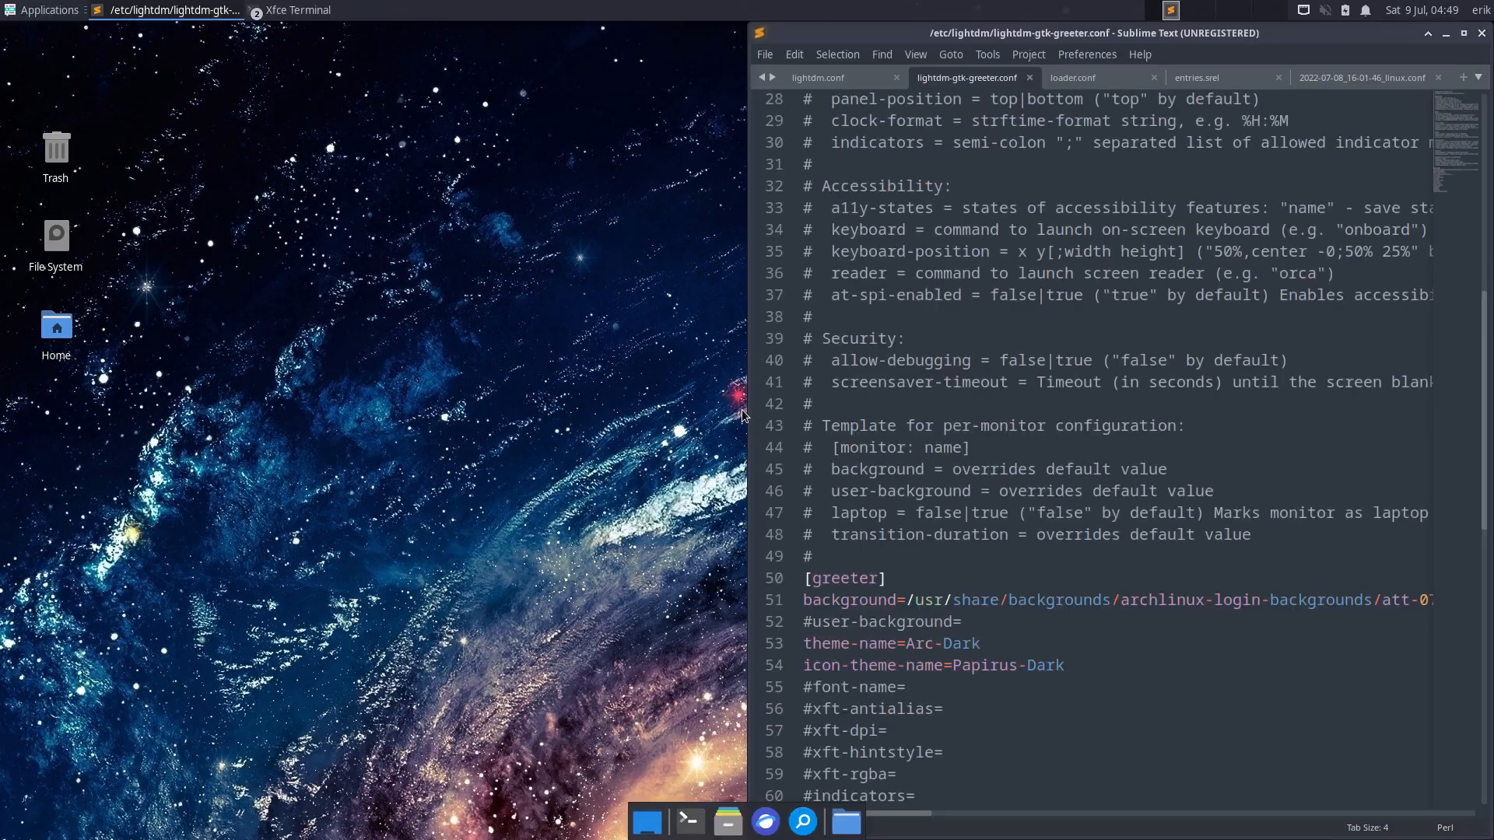
- Close Sublime Text and launch Arch Linux Tweak Tool from Applications > Accessories, authenticating with the password
{"action": "left_click", "coordinate": [1481, 34]}
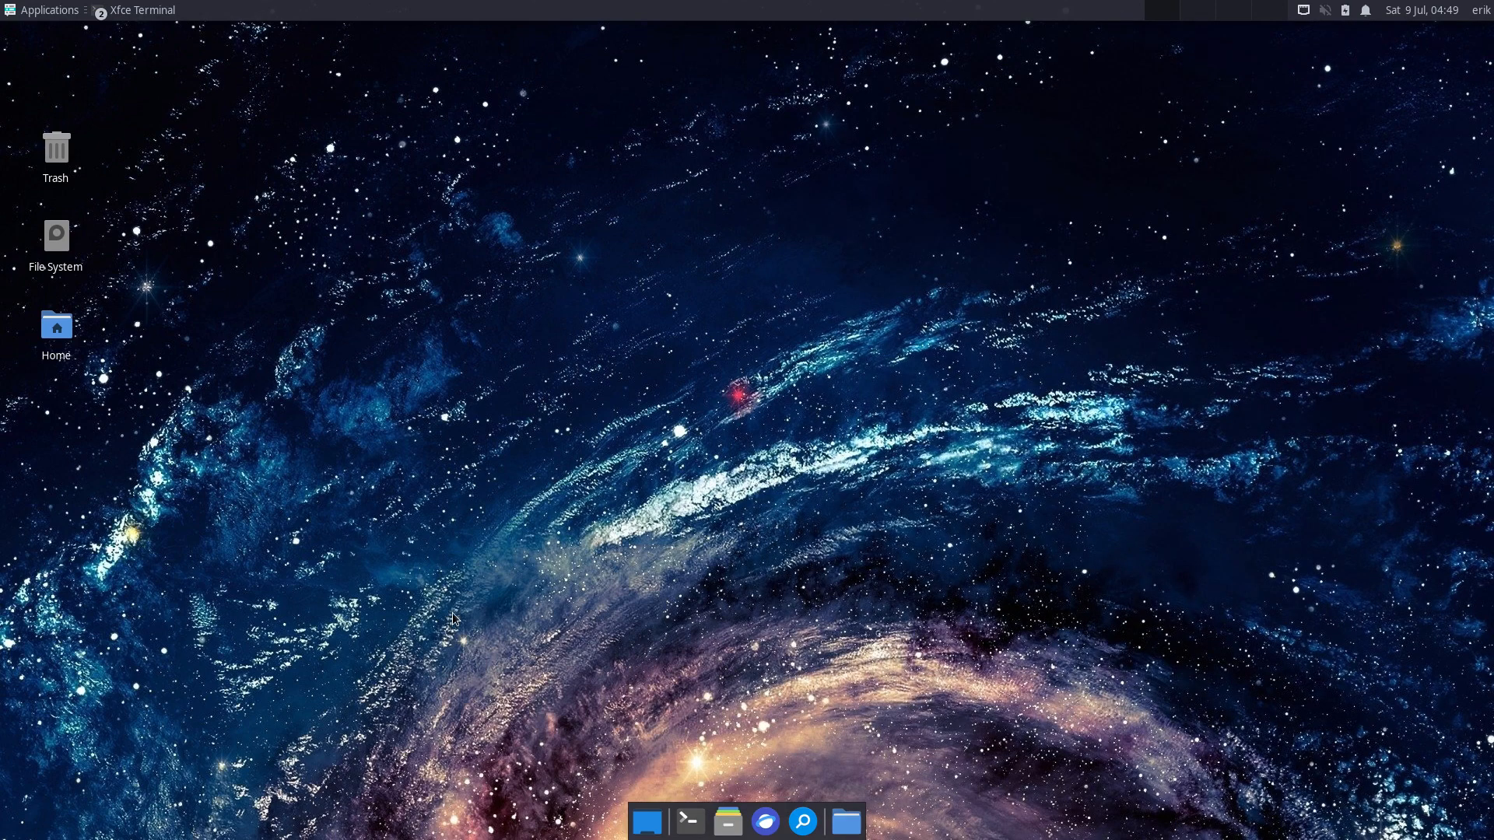
{"action": "left_click", "coordinate": [46, 11]}
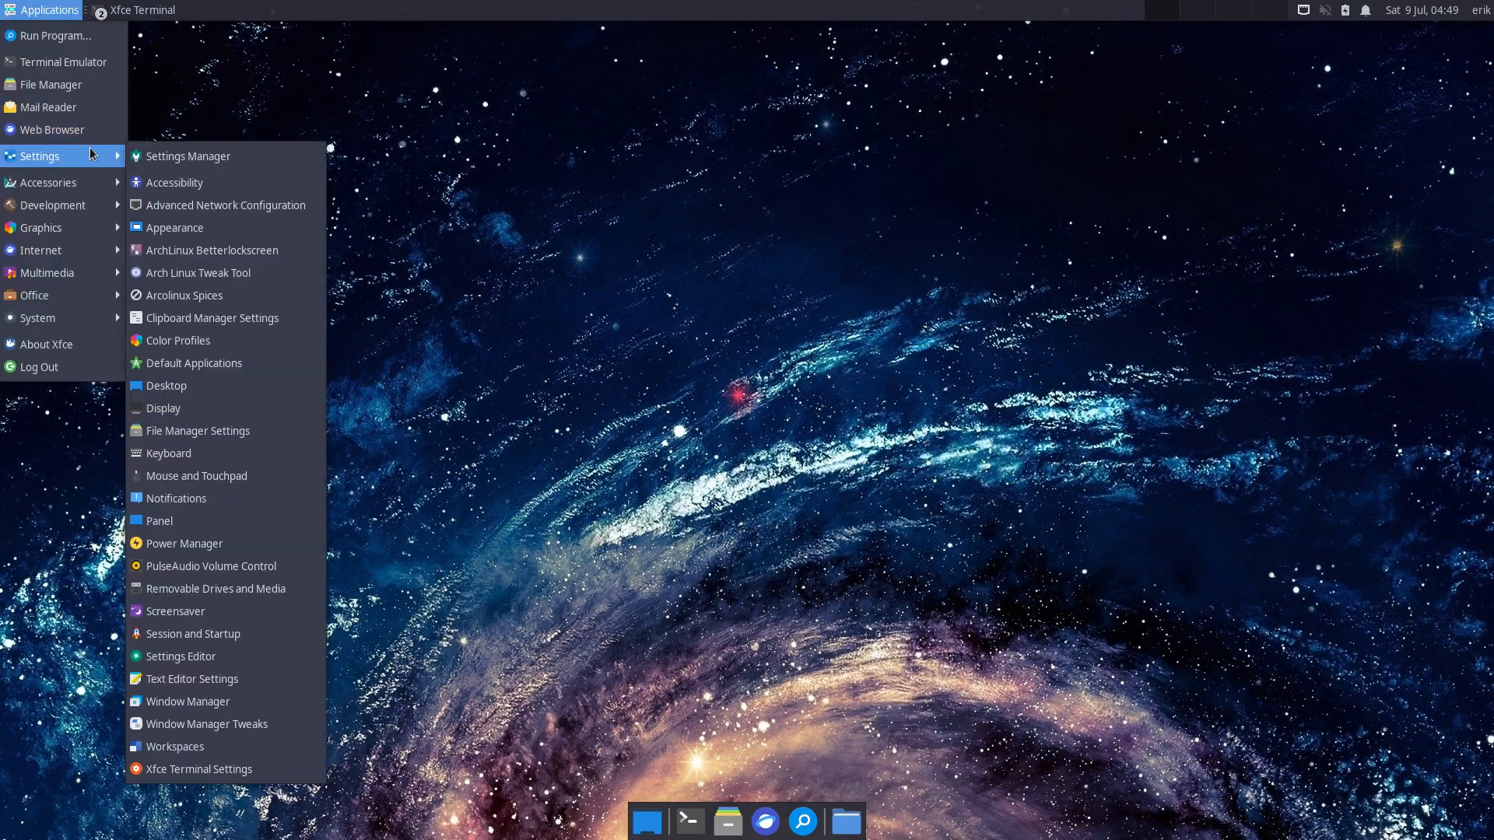
{"action": "mouse_move", "coordinate": [74, 182]}
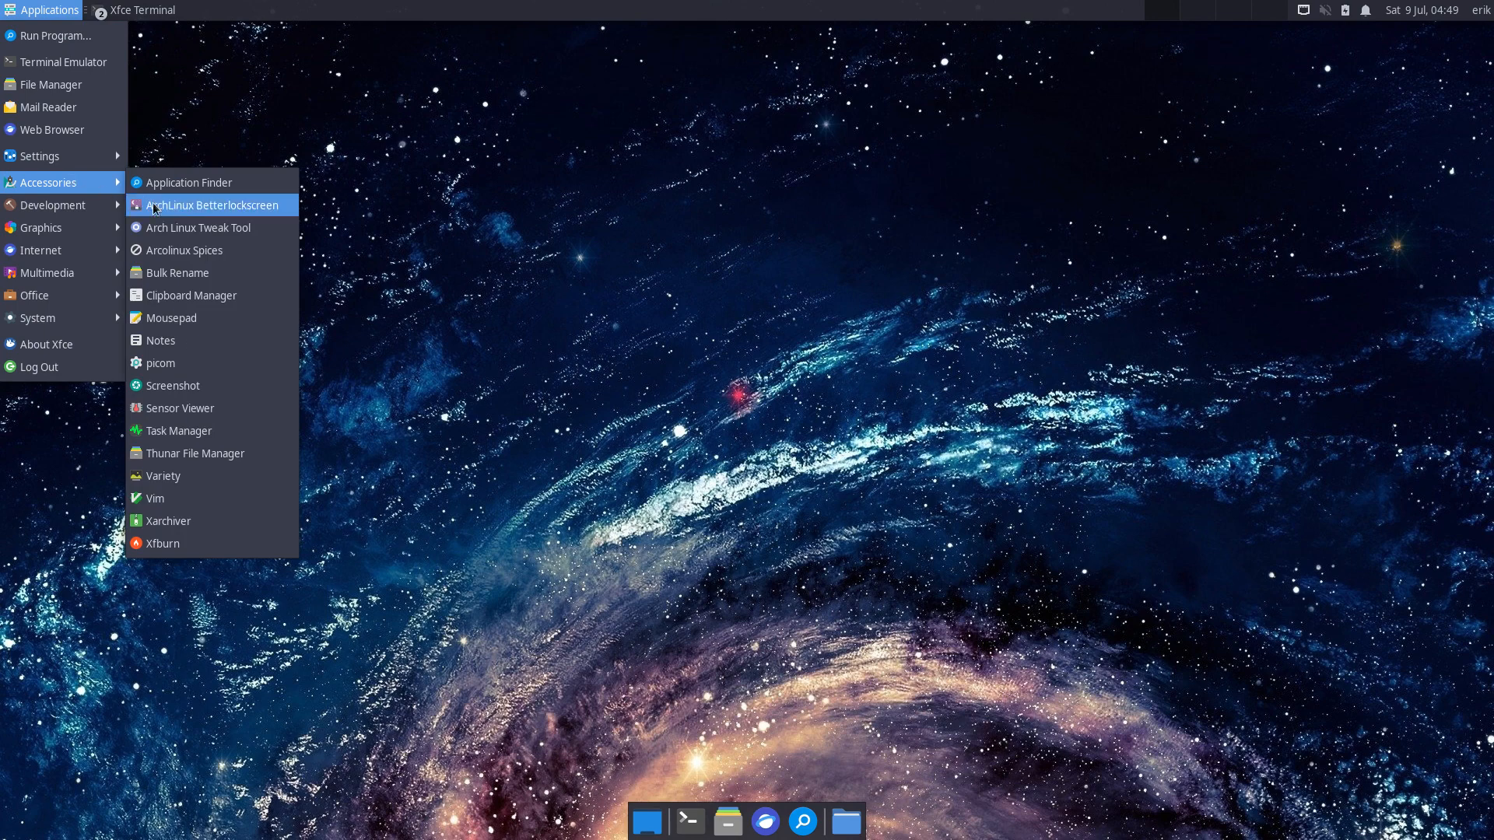
{"action": "left_click", "coordinate": [230, 232]}
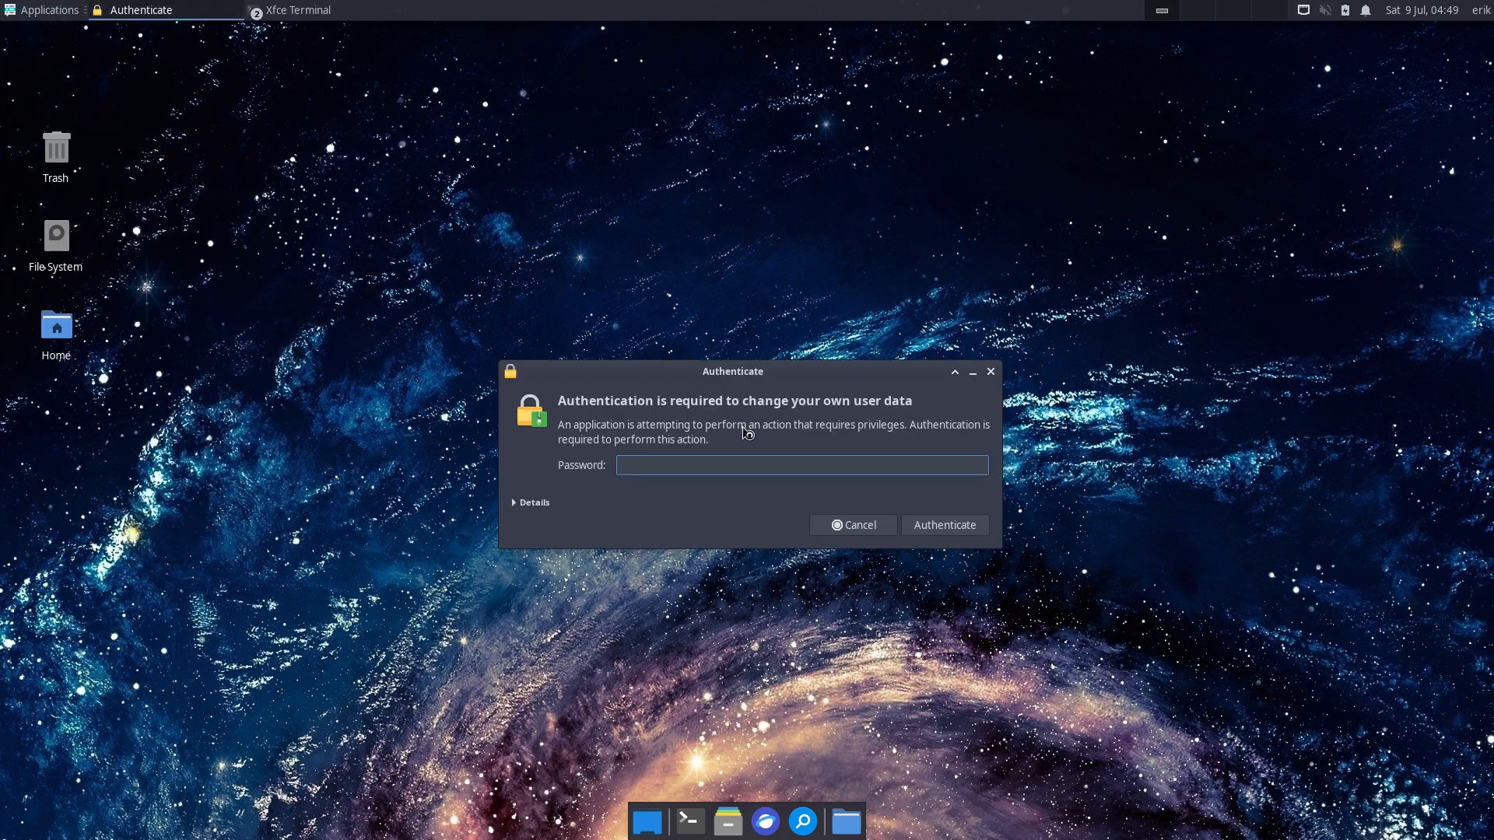
{"action": "type", "text": "****"}
{"action": "key", "text": "Return"}
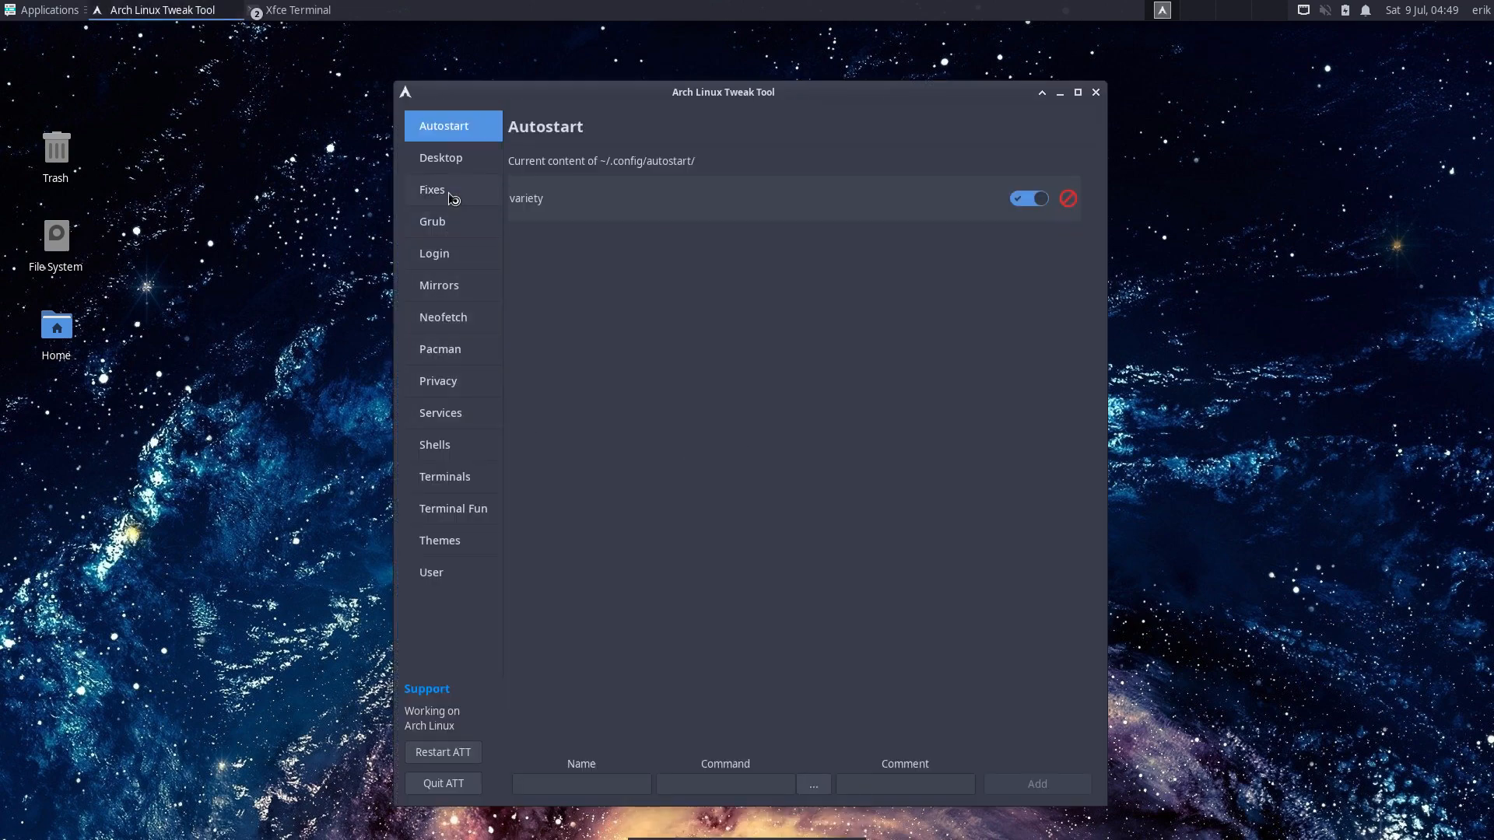
- Install the ATT backgrounds from Login > LIGHTDM > WALL and move the tool window to the right
{"action": "left_click", "coordinate": [451, 197]}
{"action": "left_click", "coordinate": [465, 254]}
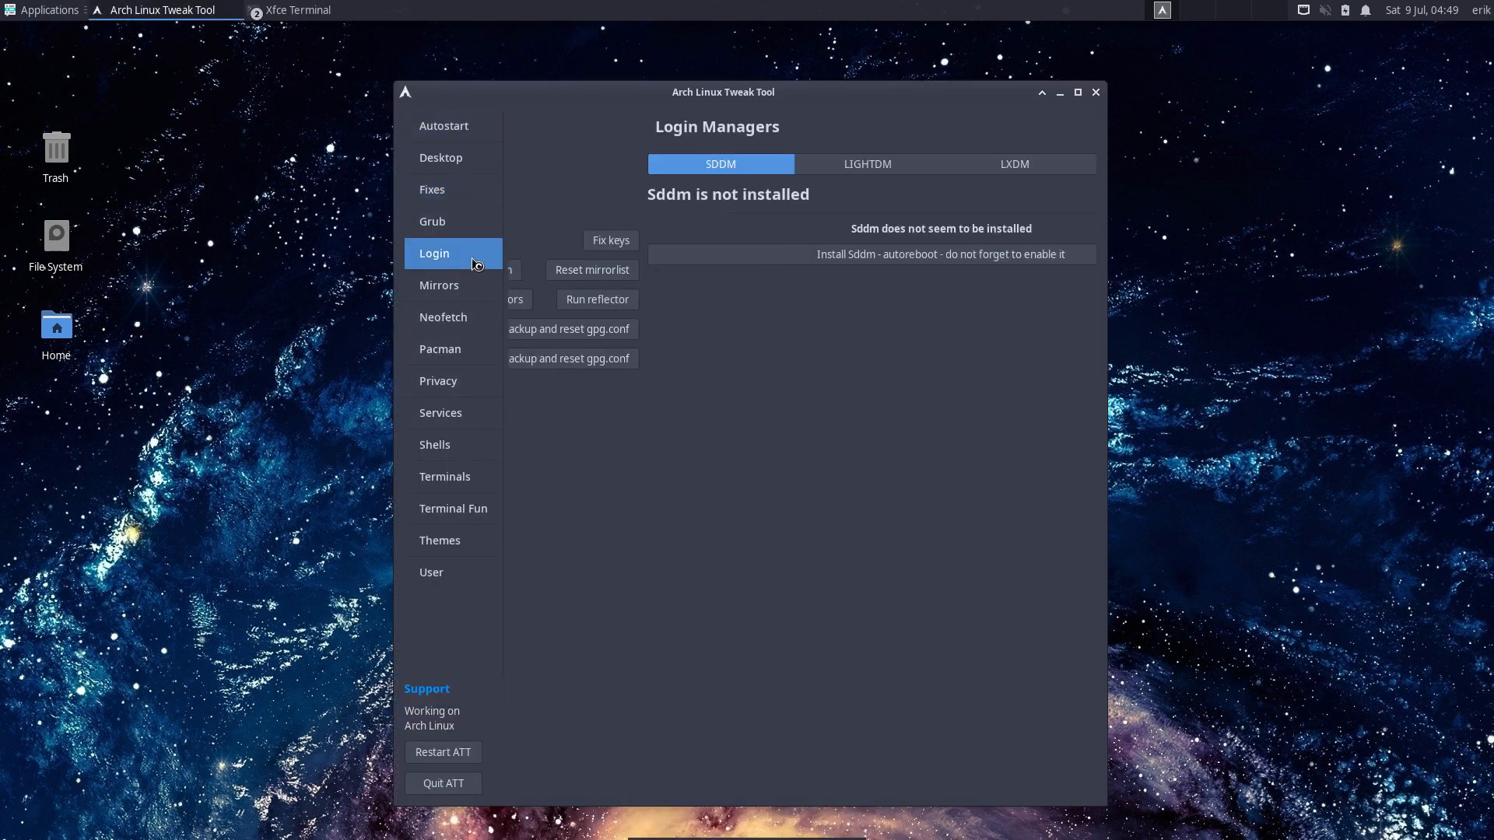
{"action": "left_click", "coordinate": [698, 167]}
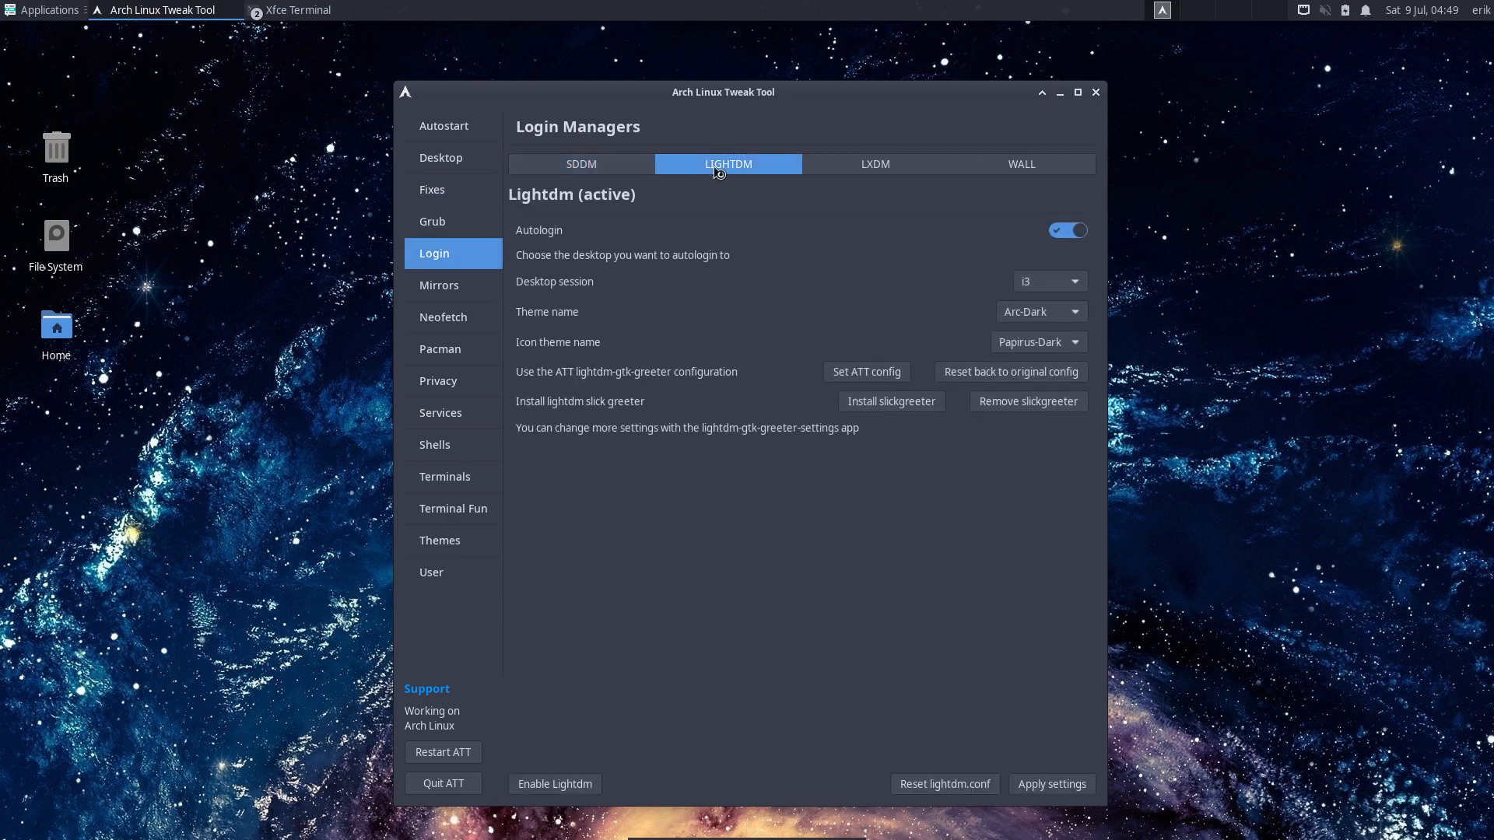
{"action": "left_click", "coordinate": [1055, 165]}
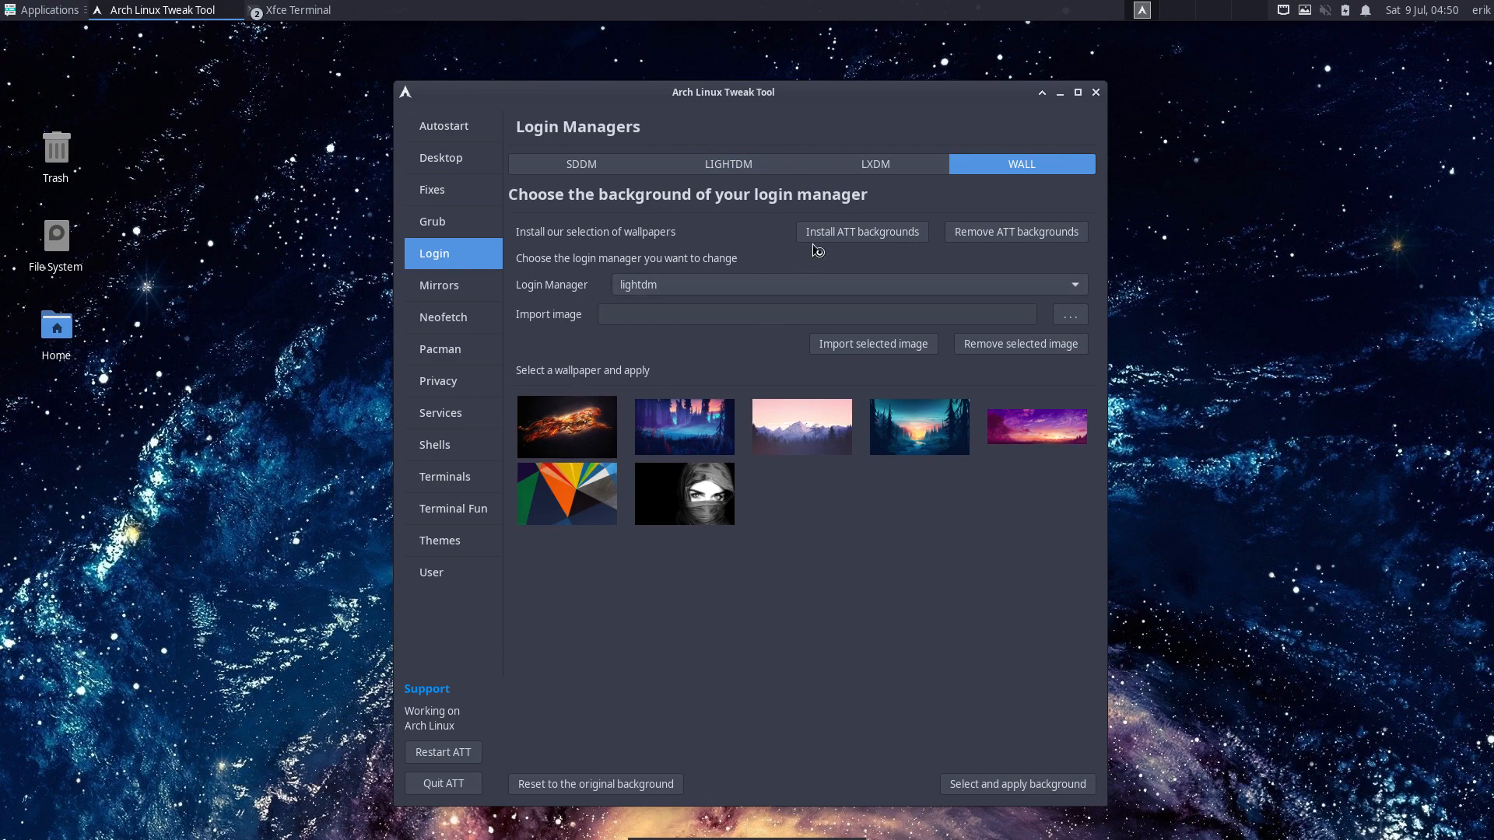
{"action": "left_click", "coordinate": [835, 238]}
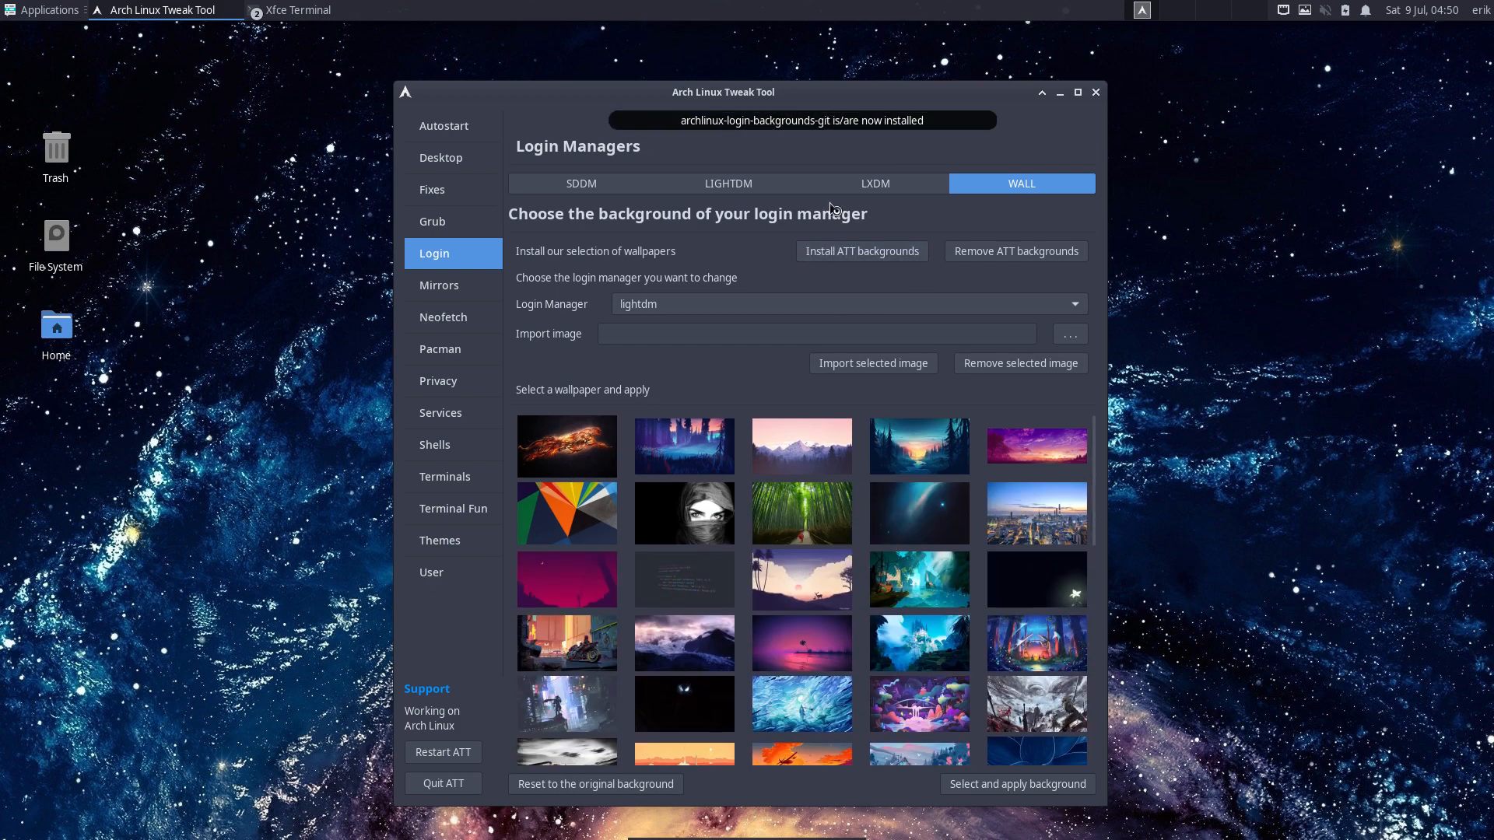
{"action": "left_click_drag", "start_coordinate": [771, 92], "coordinate": [1134, 70]}
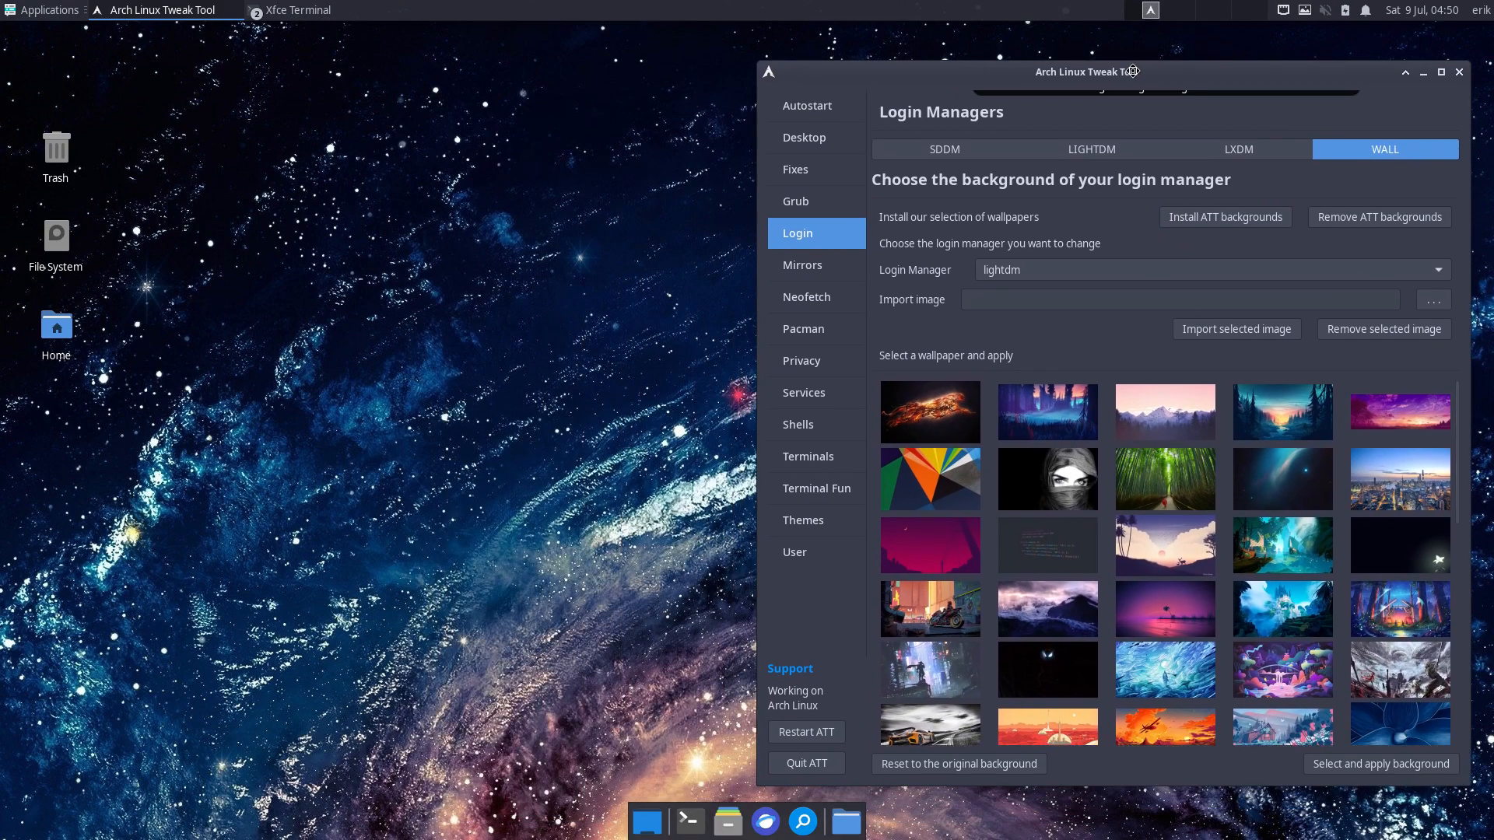
{"action": "left_click", "coordinate": [128, 653]}
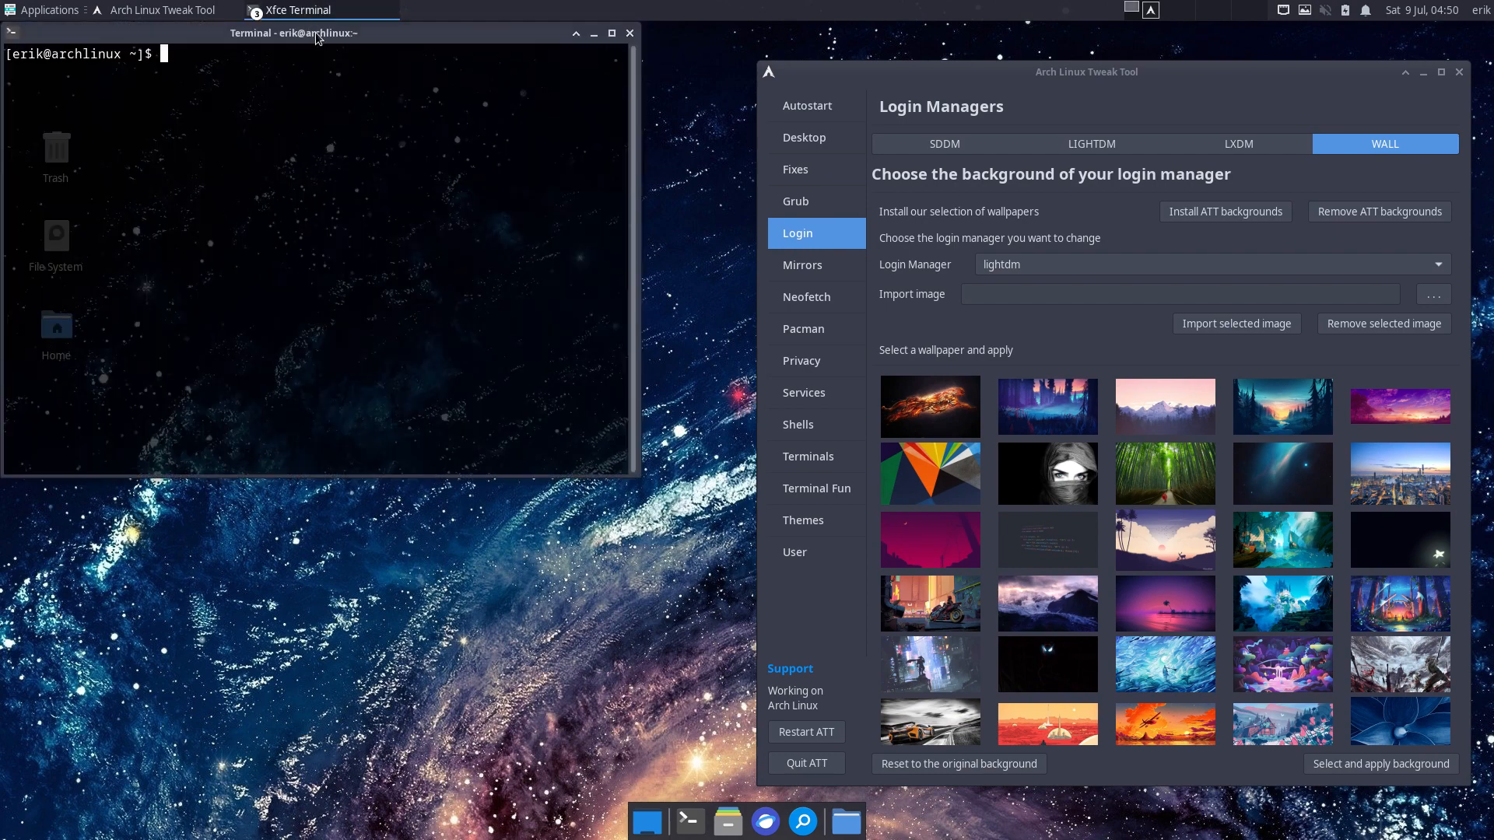
- Apply the dark code wallpaper to the LightDM login screen
{"action": "left_click_drag", "start_coordinate": [319, 35], "coordinate": [363, 280]}
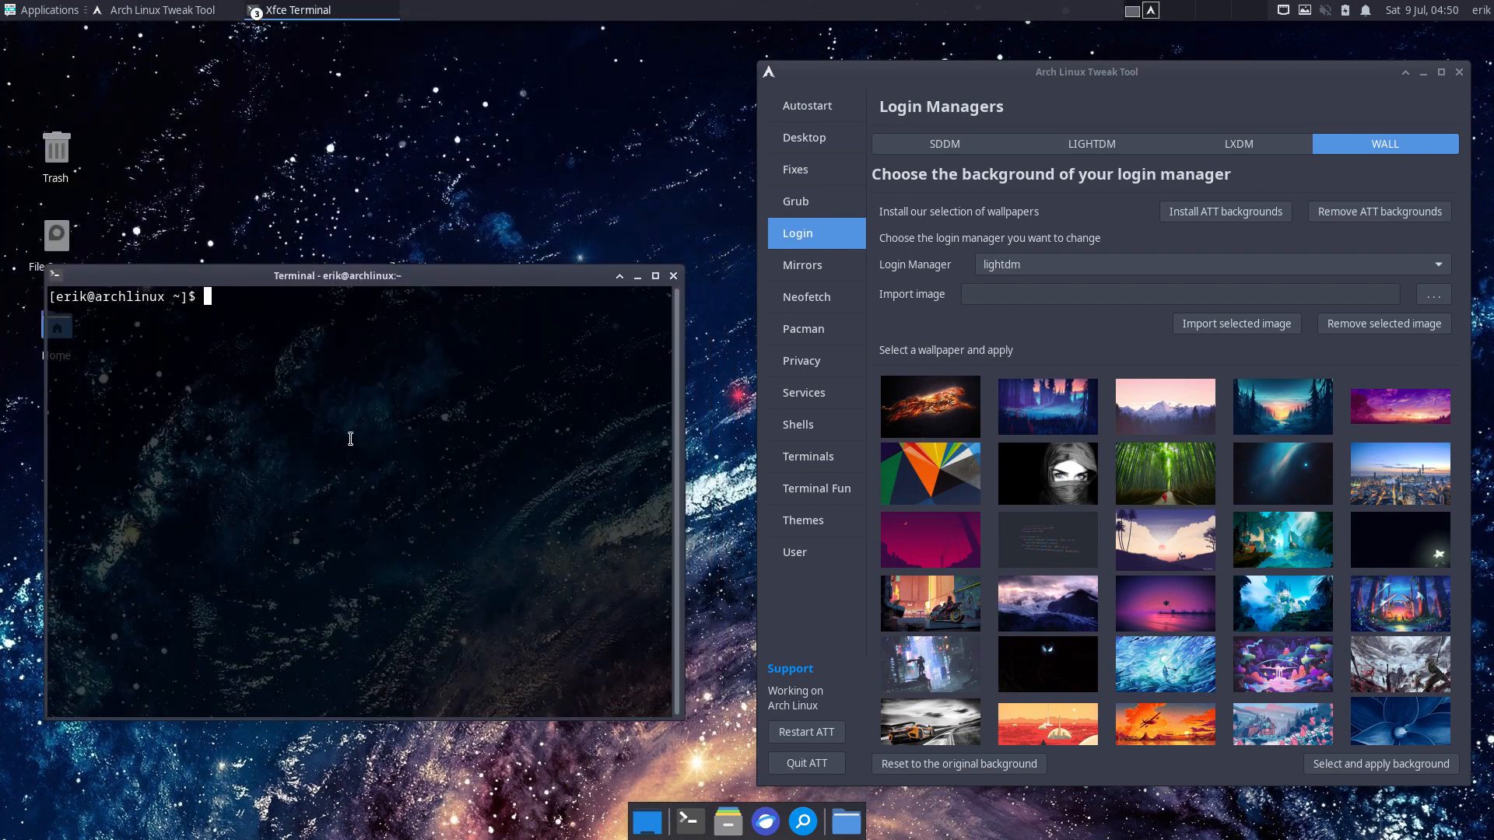
{"action": "left_click", "coordinate": [1039, 551]}
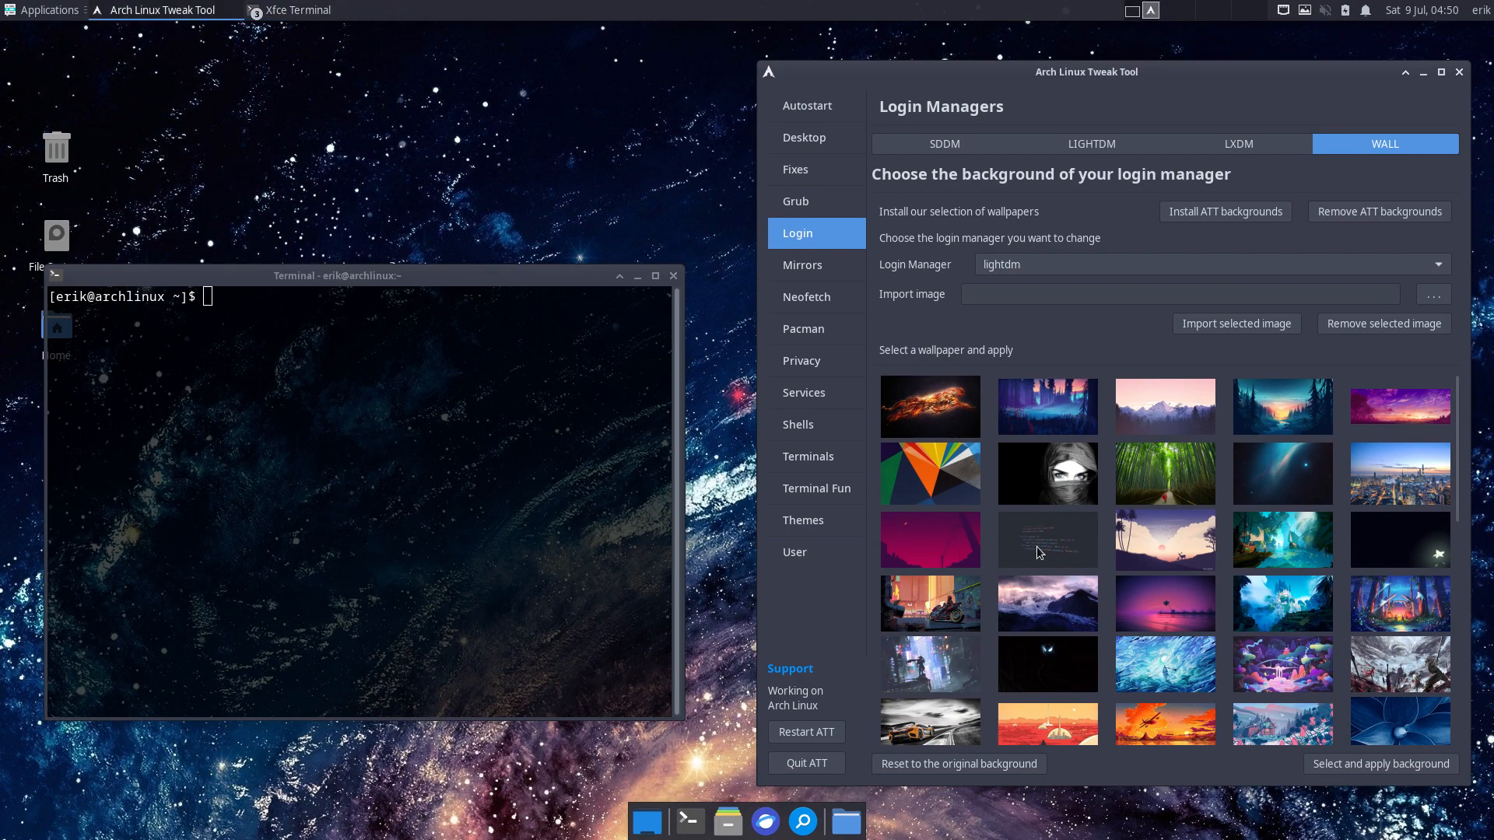
{"action": "left_click", "coordinate": [1385, 766]}
- Run sudo pacman -S archlinux-login-backgrounds-plain-git in the terminal and enter the sudo password
{"action": "left_click", "coordinate": [404, 392]}
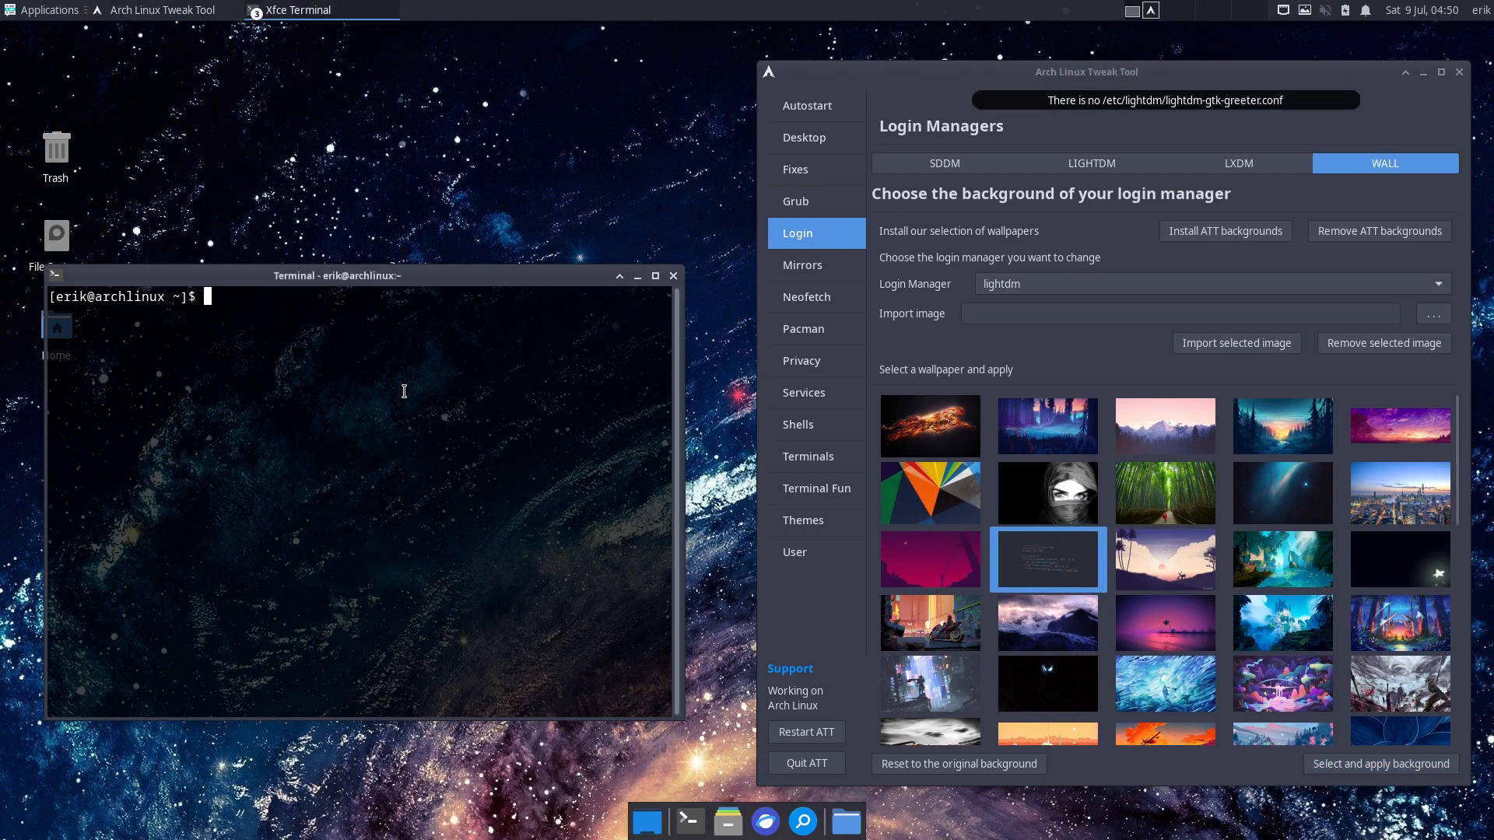
{"action": "type", "text": "sudo "}
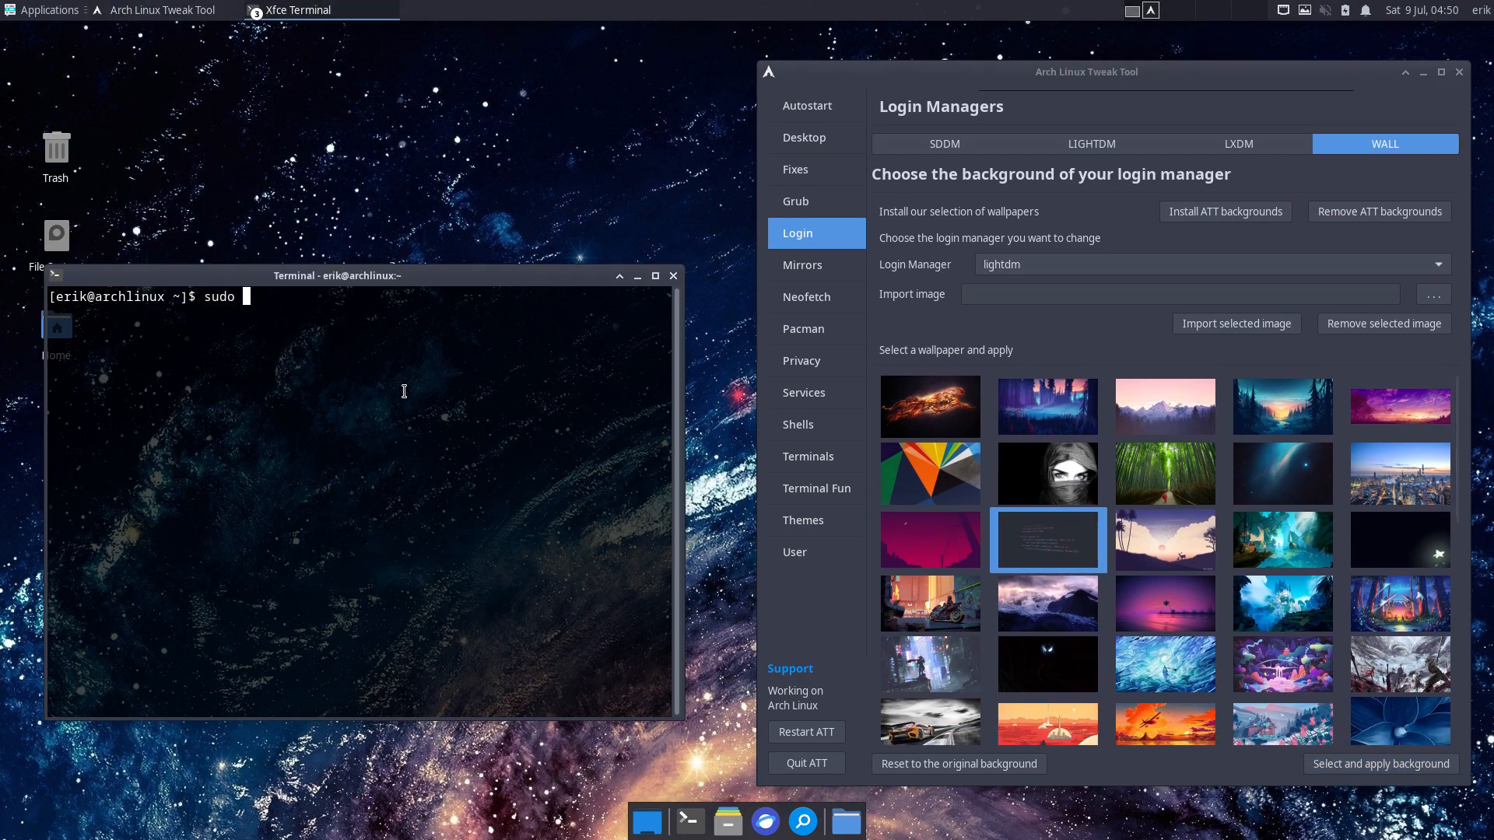
{"action": "type", "text": "pacman -S arcol"}
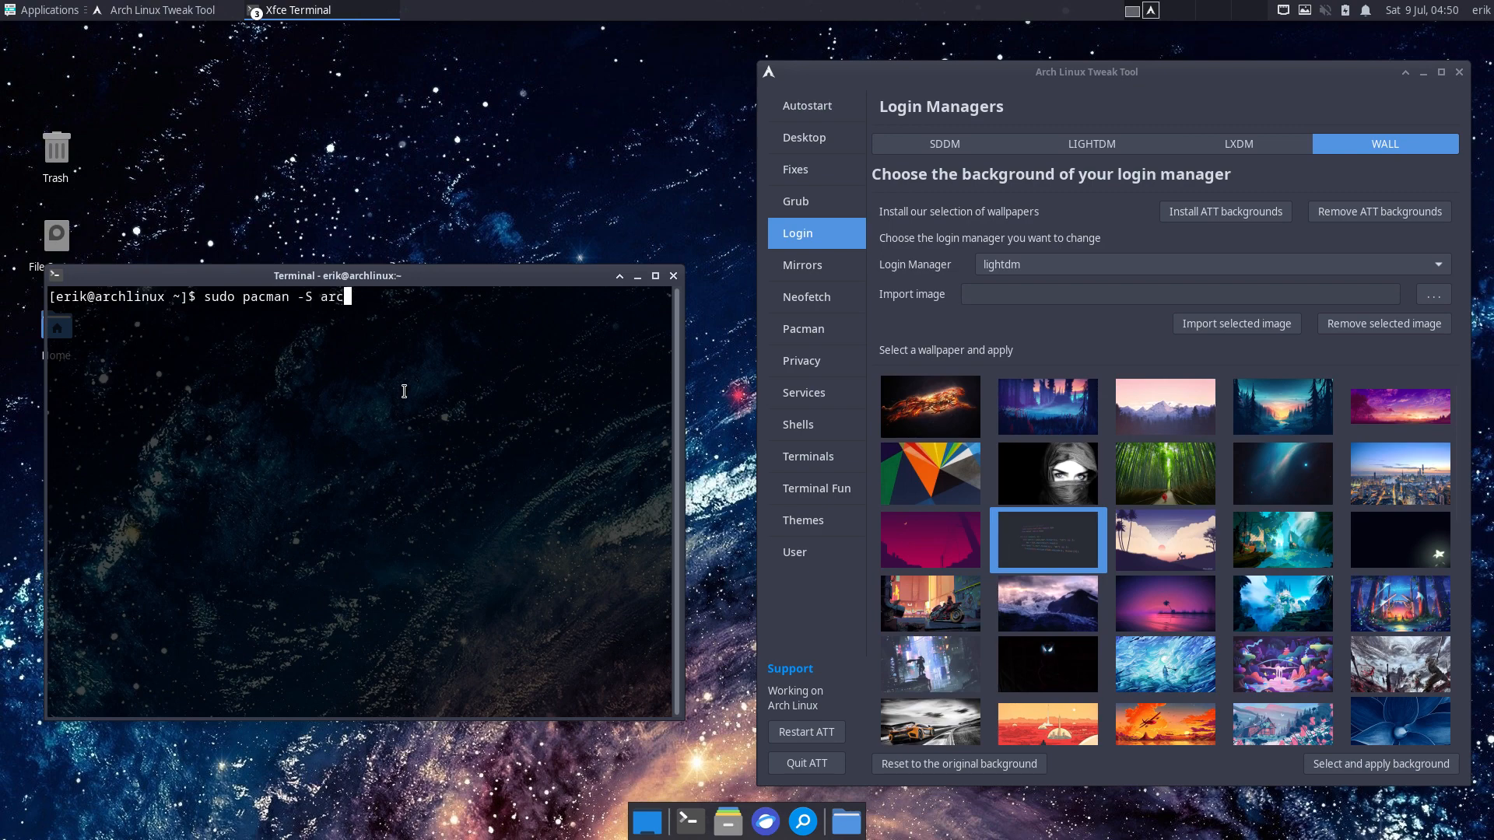
{"action": "key", "text": "BackSpace"}
{"action": "type", "text": "linux-"}
{"action": "key", "text": "BackSpace"}
{"action": "key", "text": "BackSpace"}
{"action": "key", "text": "BackSpace"}
{"action": "key", "text": "BackSpace"}
{"action": "key", "text": "BackSpace"}
{"action": "key", "text": "BackSpace"}
{"action": "key", "text": "BackSpace"}
{"action": "key", "text": "BackSpace"}
{"action": "type", "text": "chlinux-login-"}
{"action": "key", "text": "Tab"}
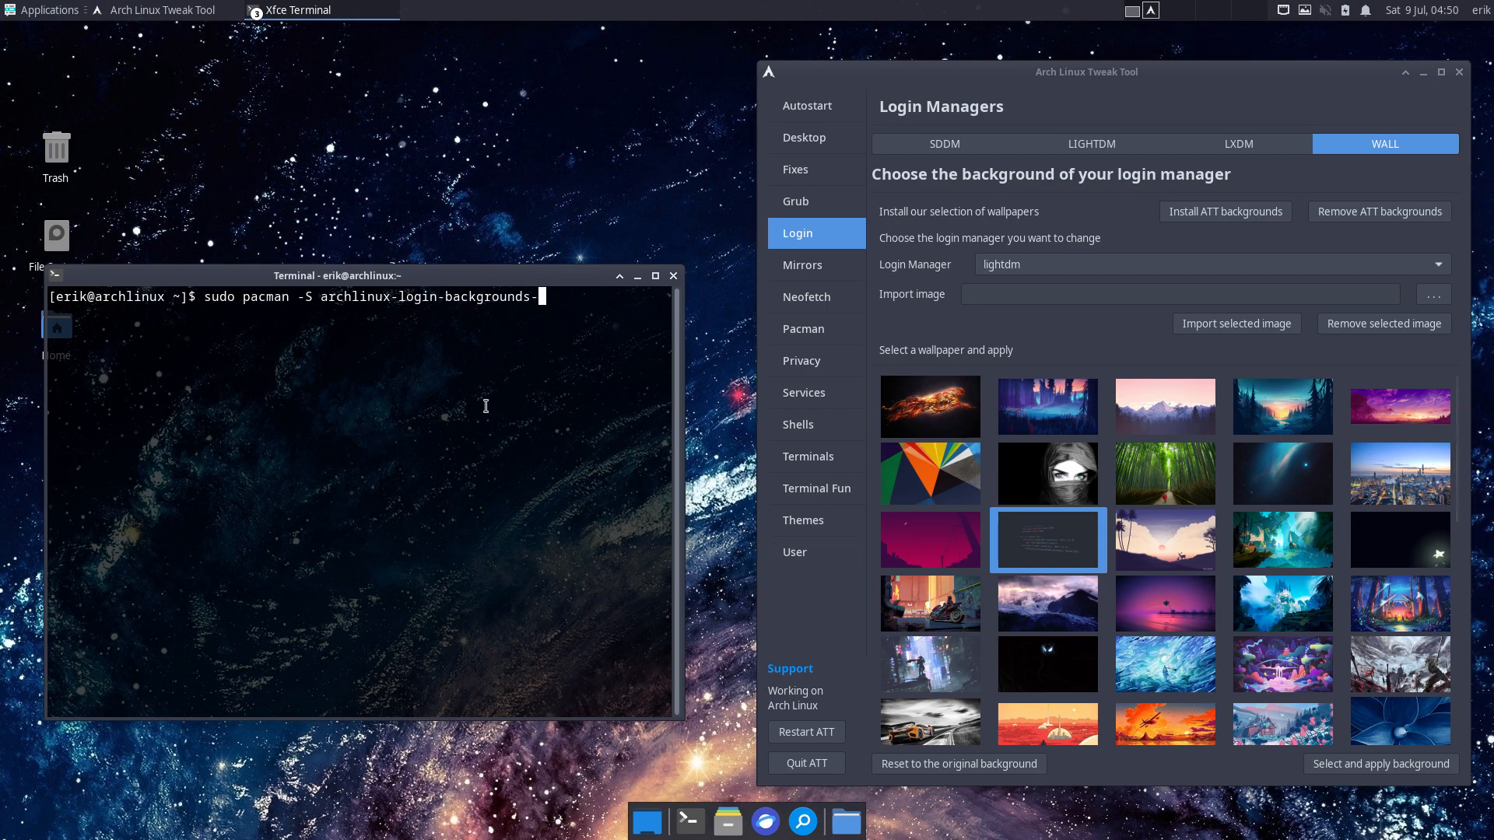
{"action": "key", "text": "Tab"}
{"action": "type", "text": "pl"}
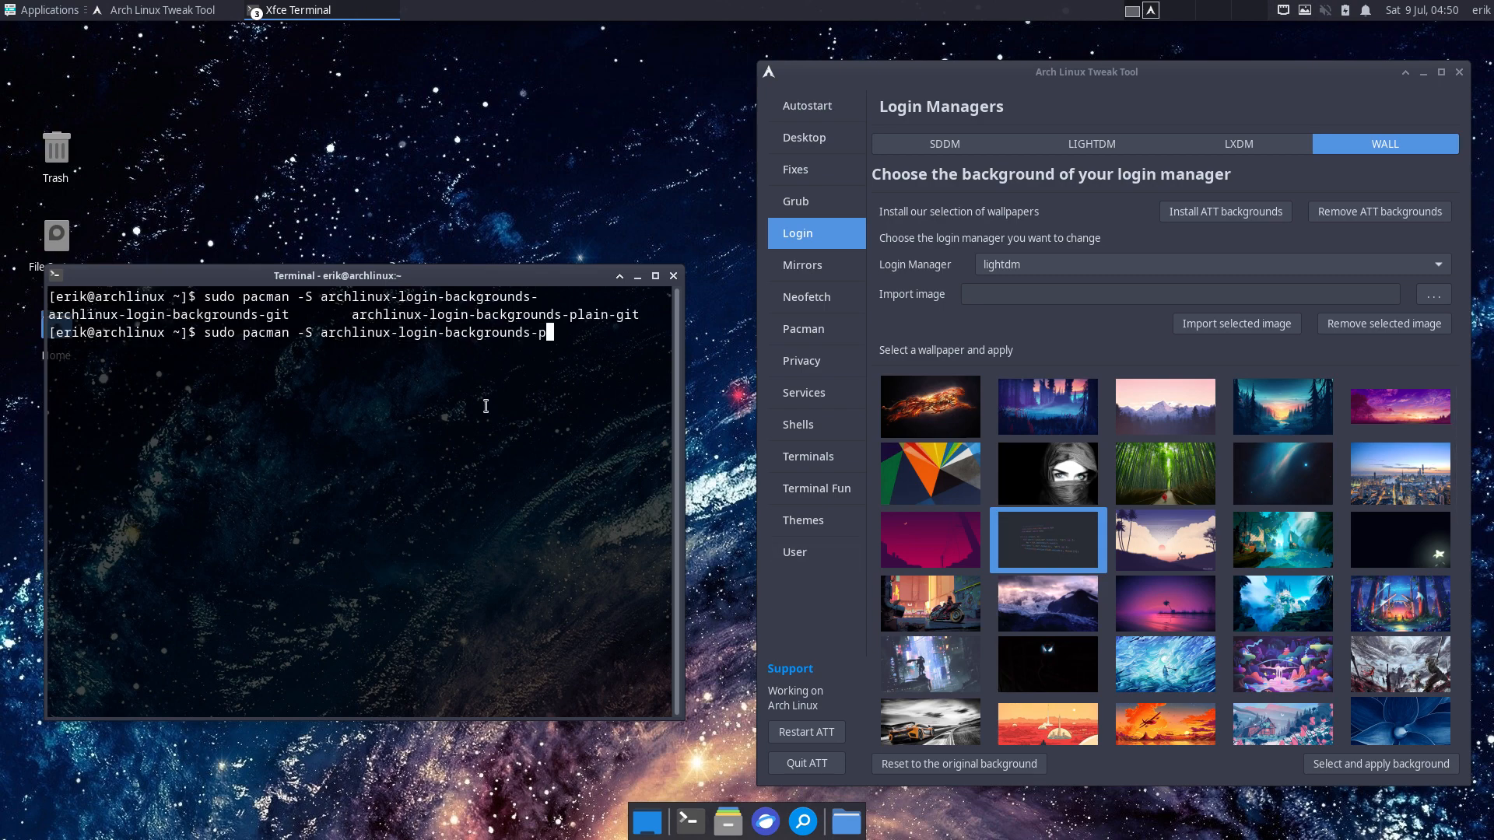
{"action": "key", "text": "Tab"}
{"action": "type", "text": "in"}
{"action": "key", "text": "BackSpace"}
{"action": "key", "text": "BackSpace"}
{"action": "key", "text": "Return"}
{"action": "key", "text": "Return"}
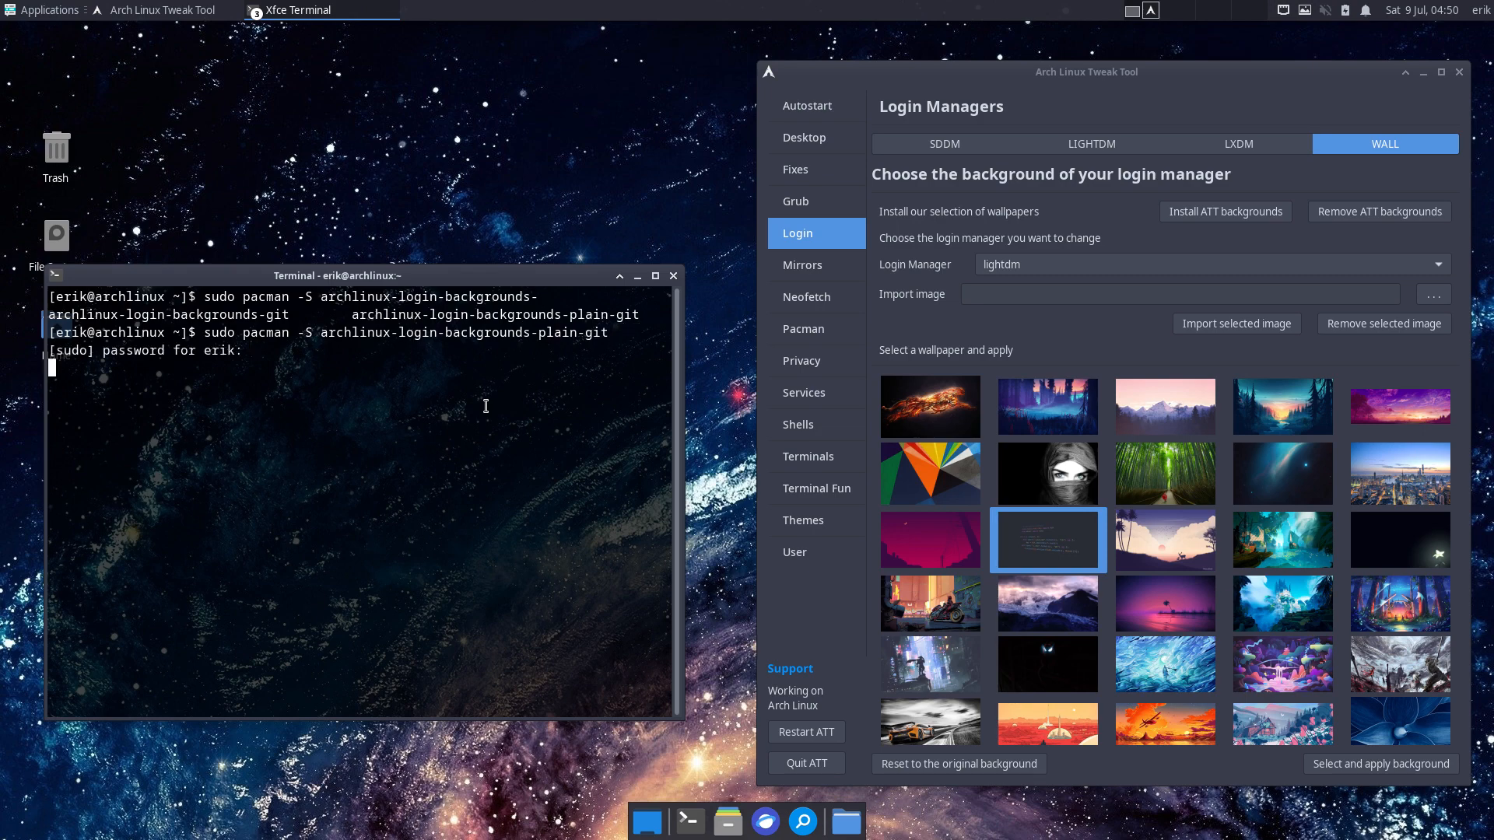
{"action": "key", "text": "Return"}
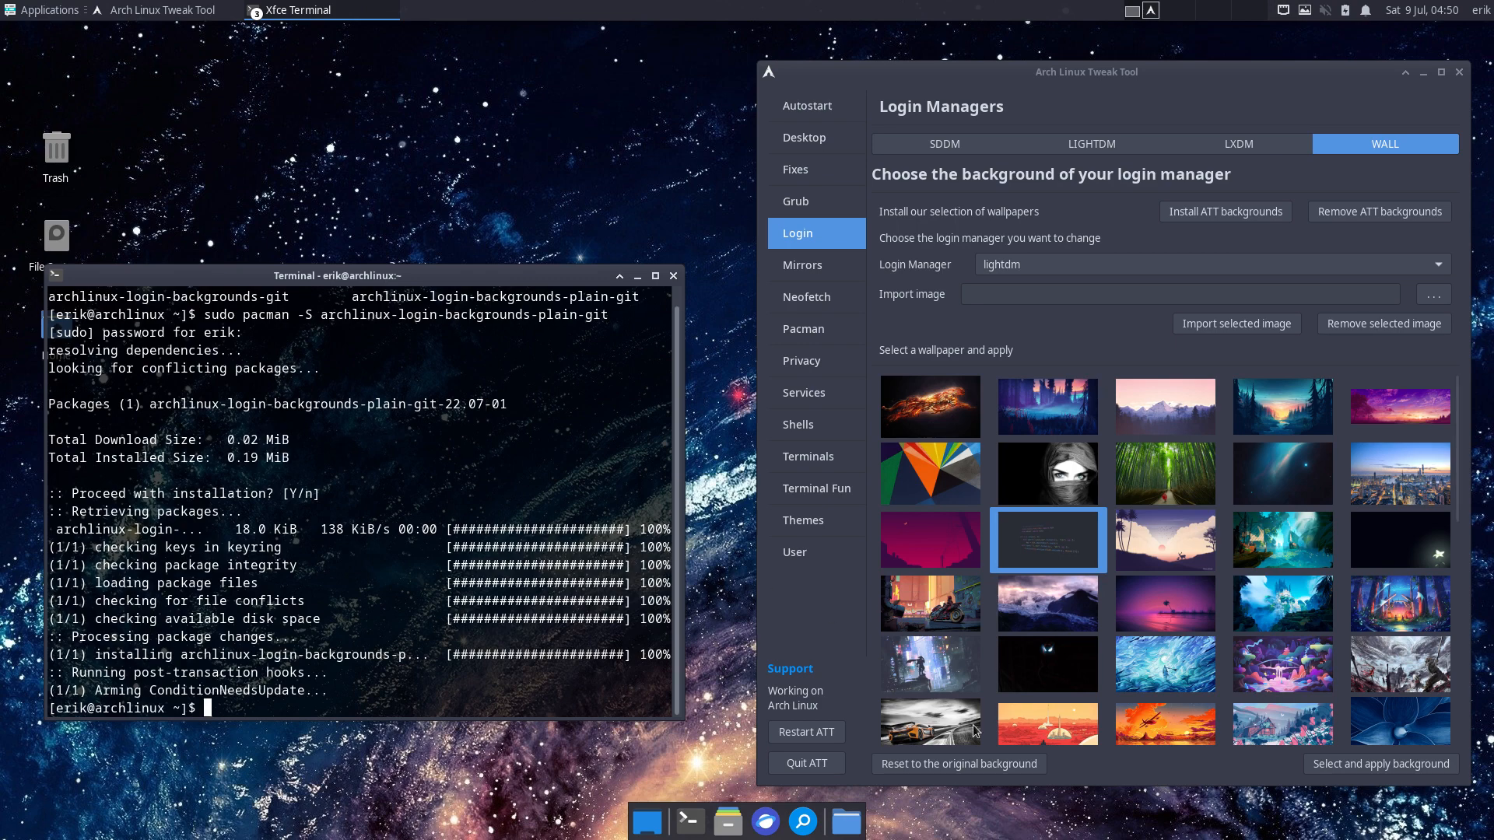
- Restart ATT, then open Login > WALL and scroll through the newly listed wallpapers
{"action": "left_click", "coordinate": [830, 738]}
{"action": "left_click", "coordinate": [806, 732]}
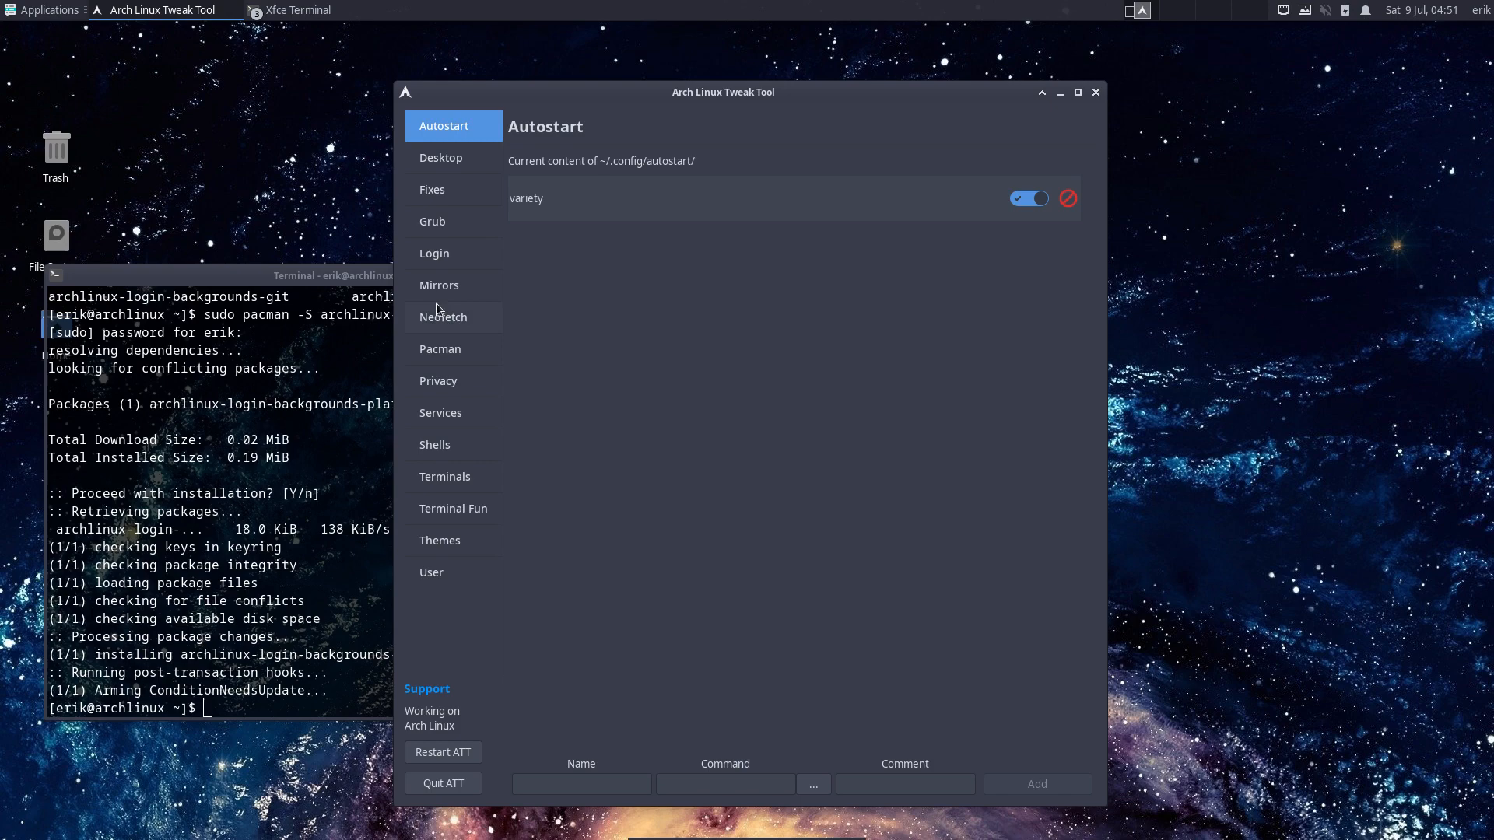
{"action": "left_click", "coordinate": [436, 221]}
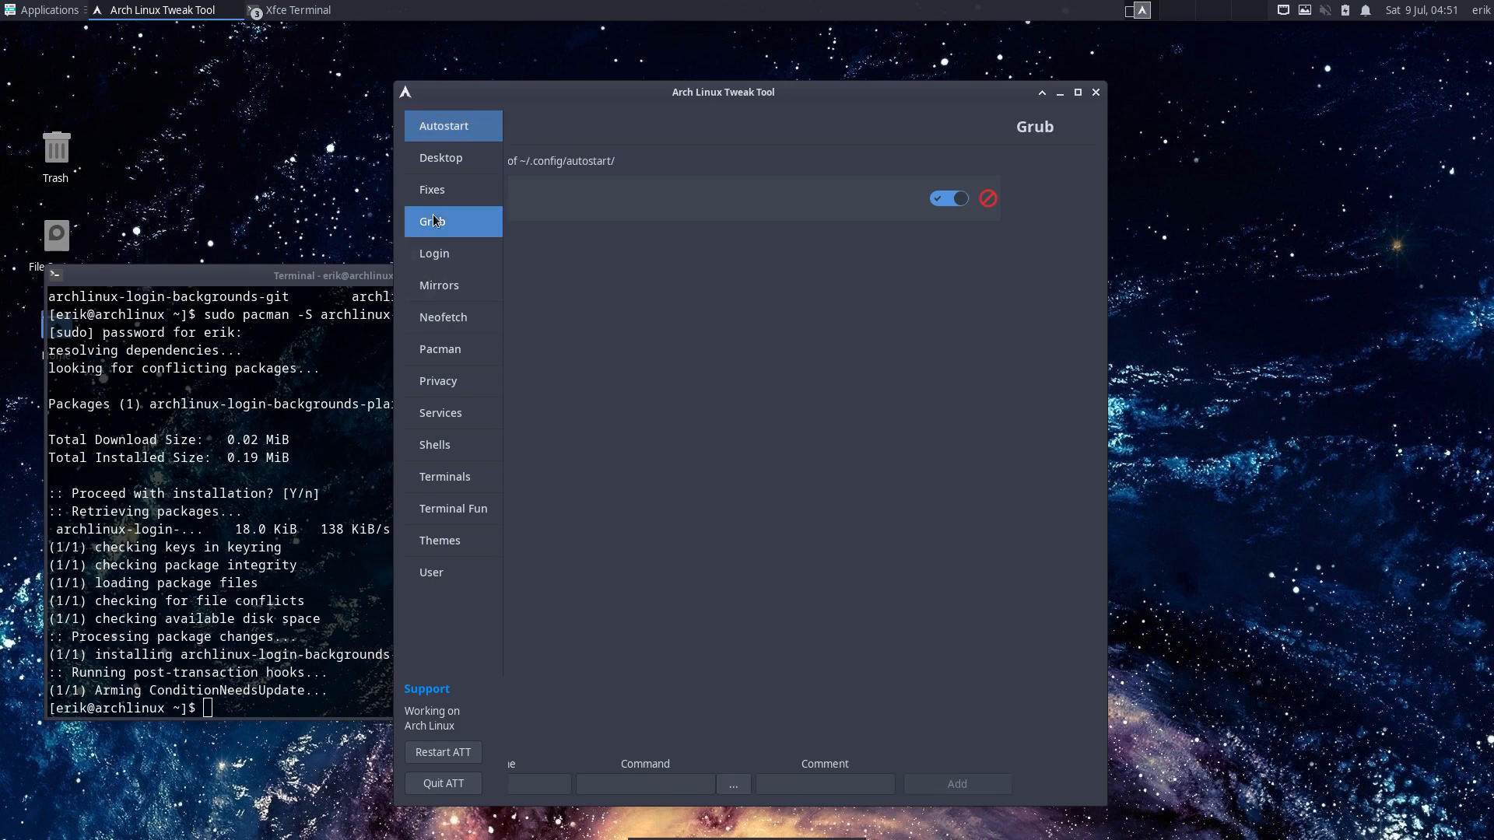
{"action": "left_click", "coordinate": [439, 282]}
{"action": "left_click", "coordinate": [434, 254]}
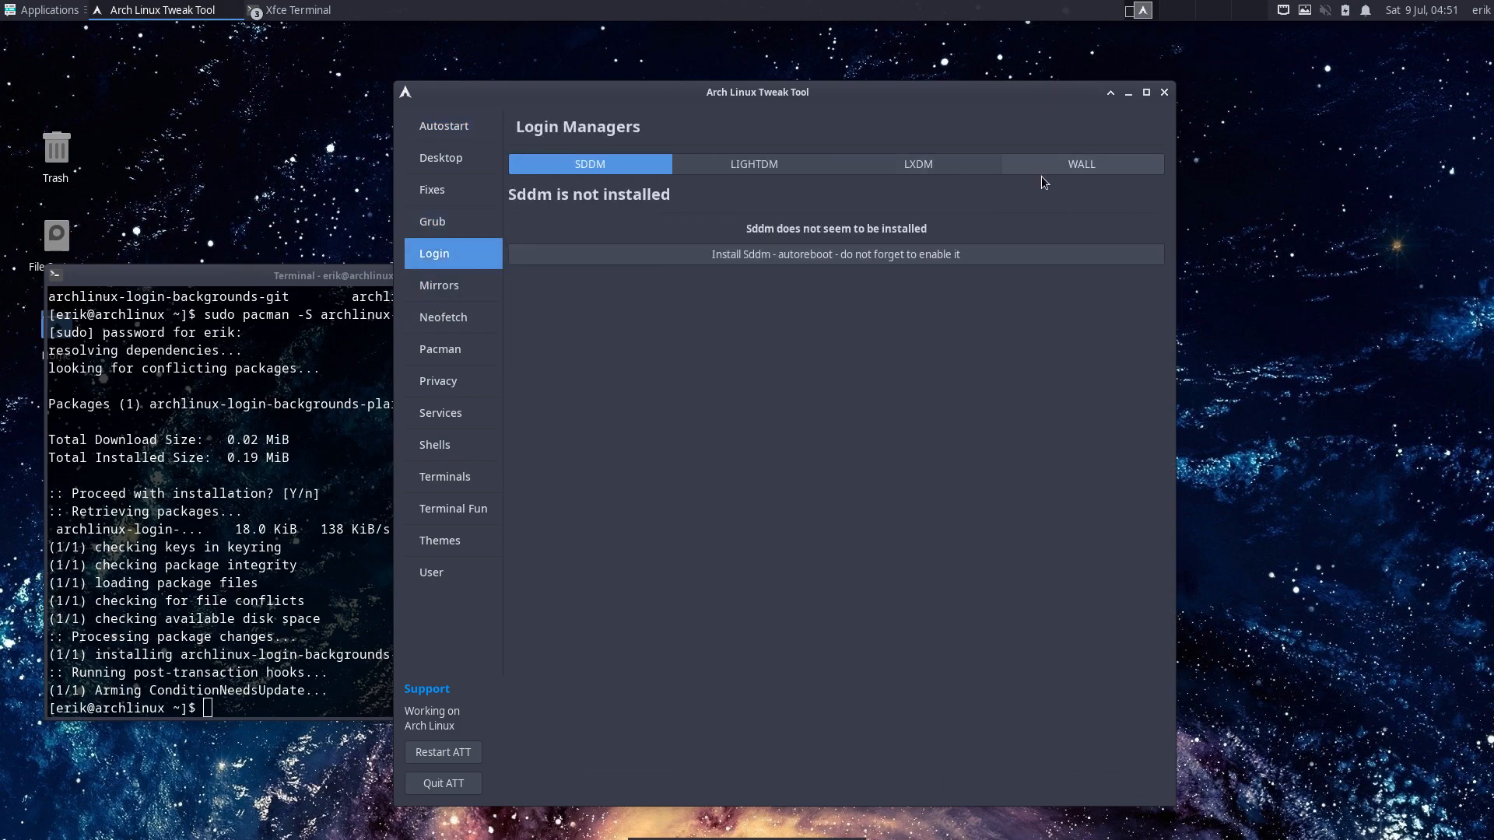
{"action": "left_click", "coordinate": [1101, 164]}
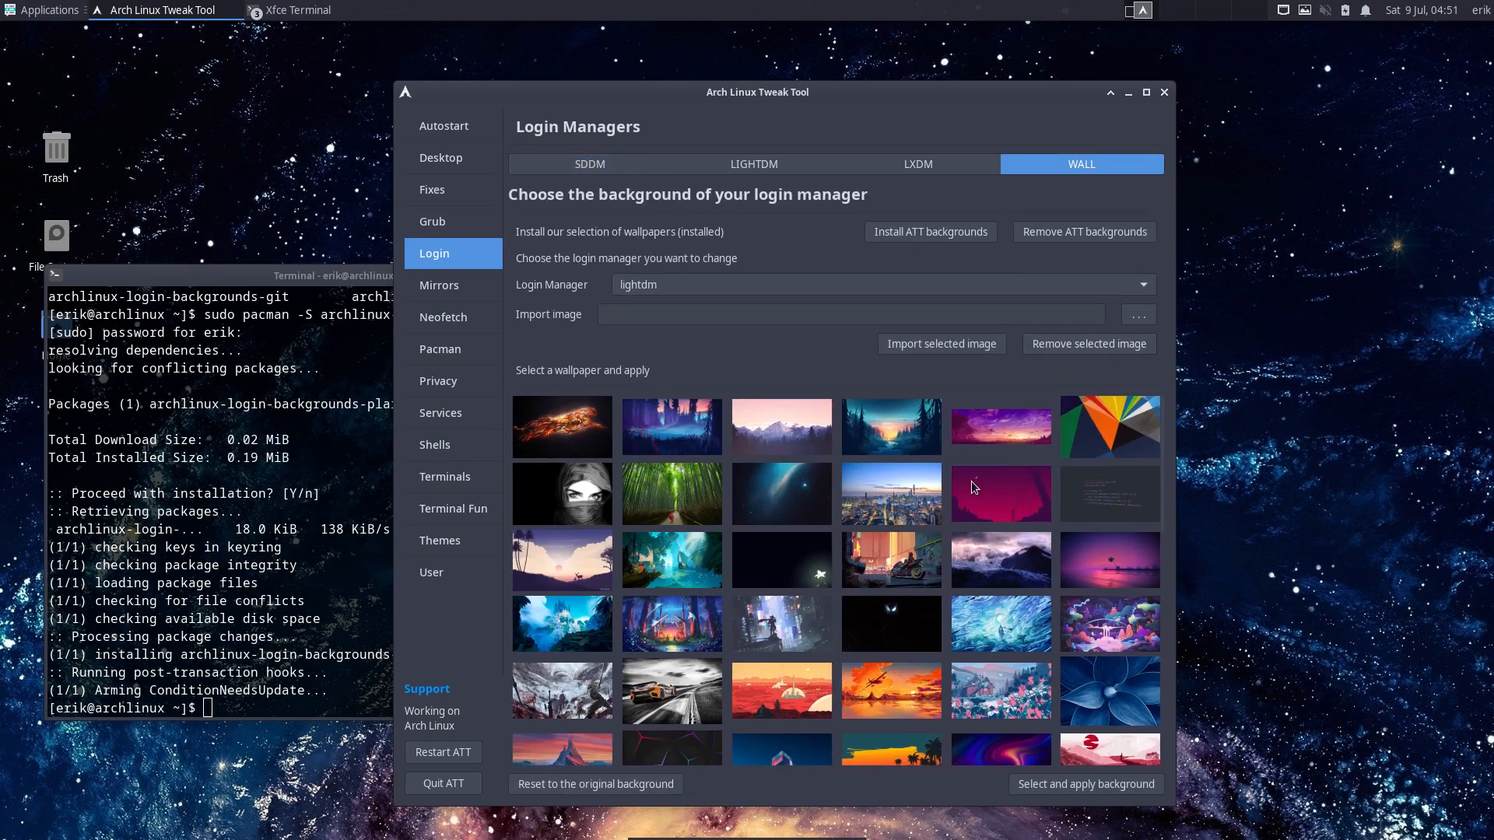
{"action": "scroll", "coordinate": [933, 536], "scroll_direction": "down", "scroll_amount": 5}
{"action": "scroll", "coordinate": [933, 535], "scroll_direction": "down", "scroll_amount": 4}
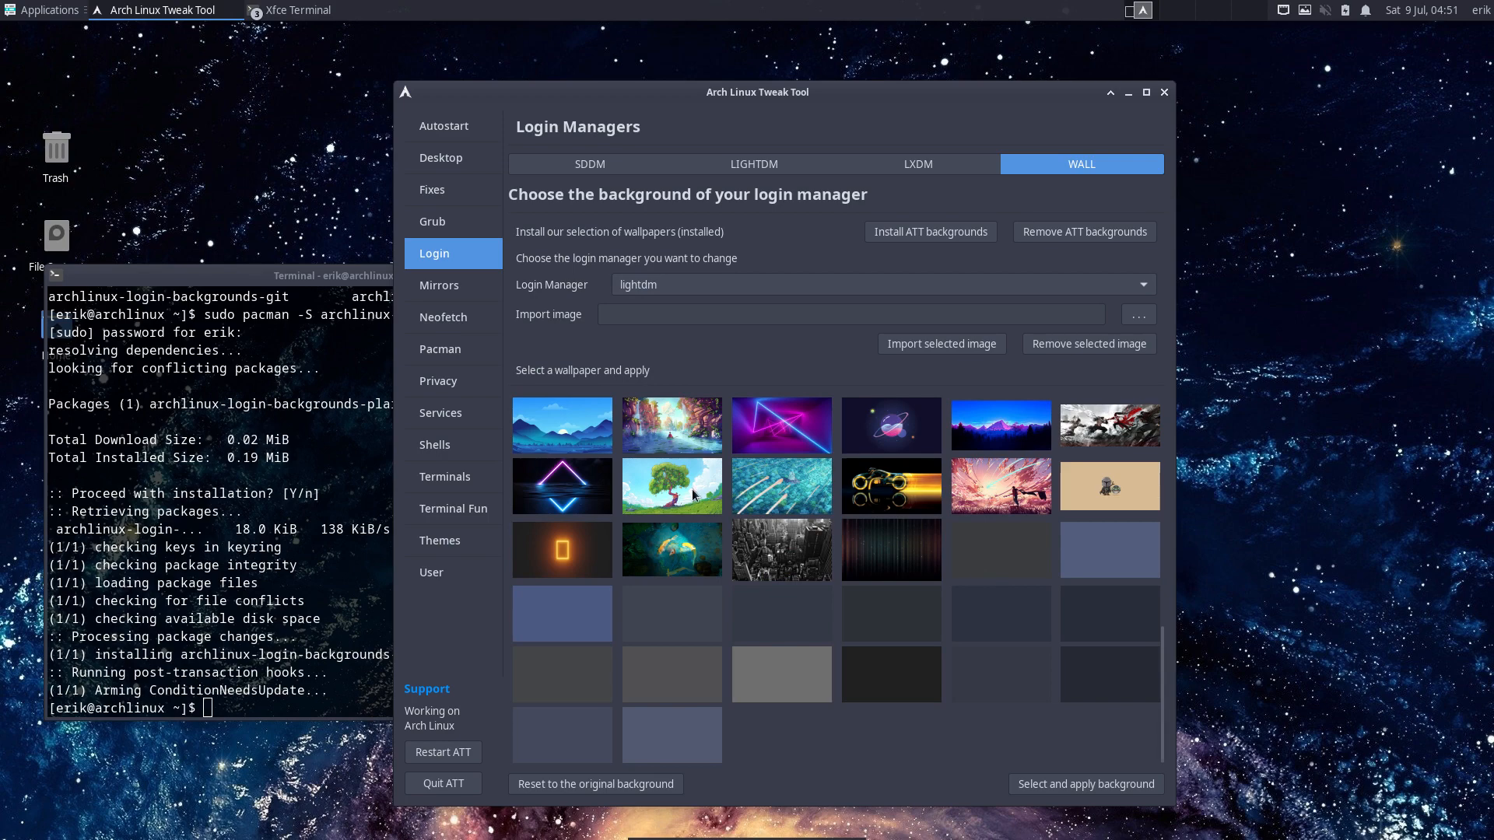
{"action": "scroll", "coordinate": [695, 496], "scroll_direction": "up", "scroll_amount": 10}
{"action": "scroll", "coordinate": [695, 496], "scroll_direction": "down", "scroll_amount": 10}
- Quit ATT, log out via the user menu, and sign back in with the password at the LightDM greeter
{"action": "left_click", "coordinate": [462, 790]}
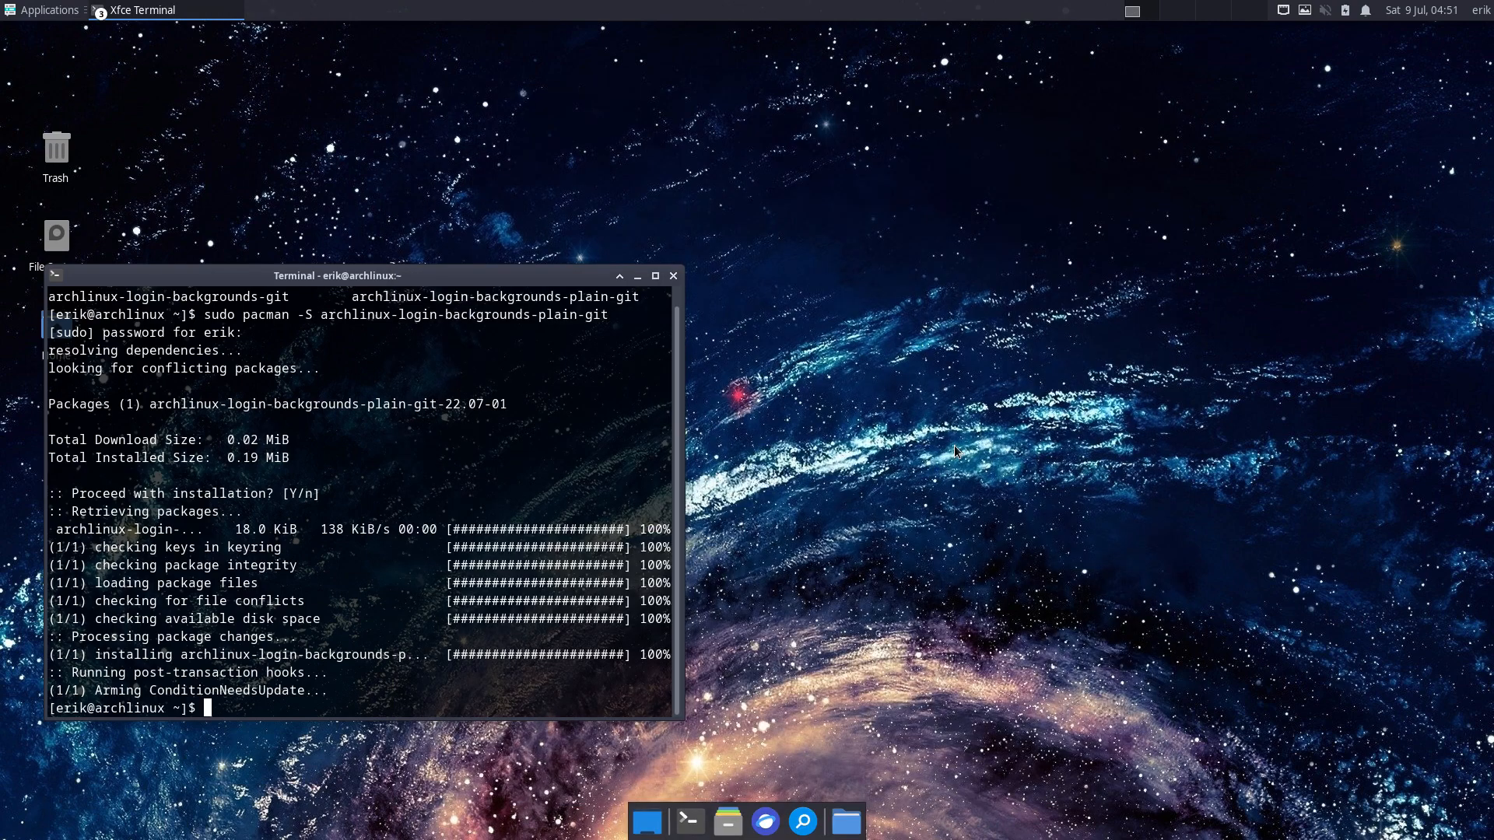
{"action": "type", "text": "x"}
{"action": "left_click", "coordinate": [1482, 10]}
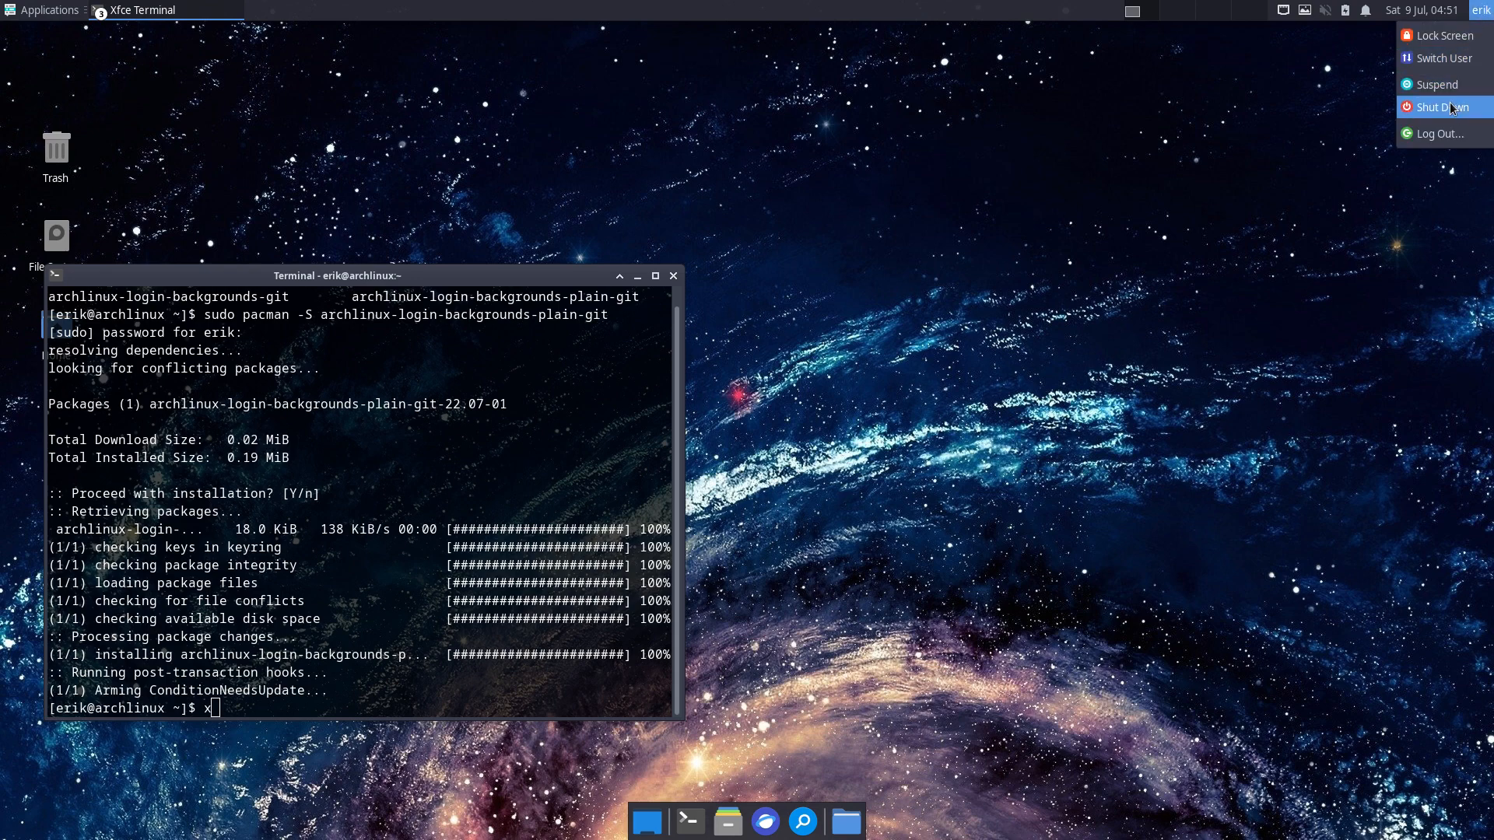
{"action": "left_click", "coordinate": [1439, 133]}
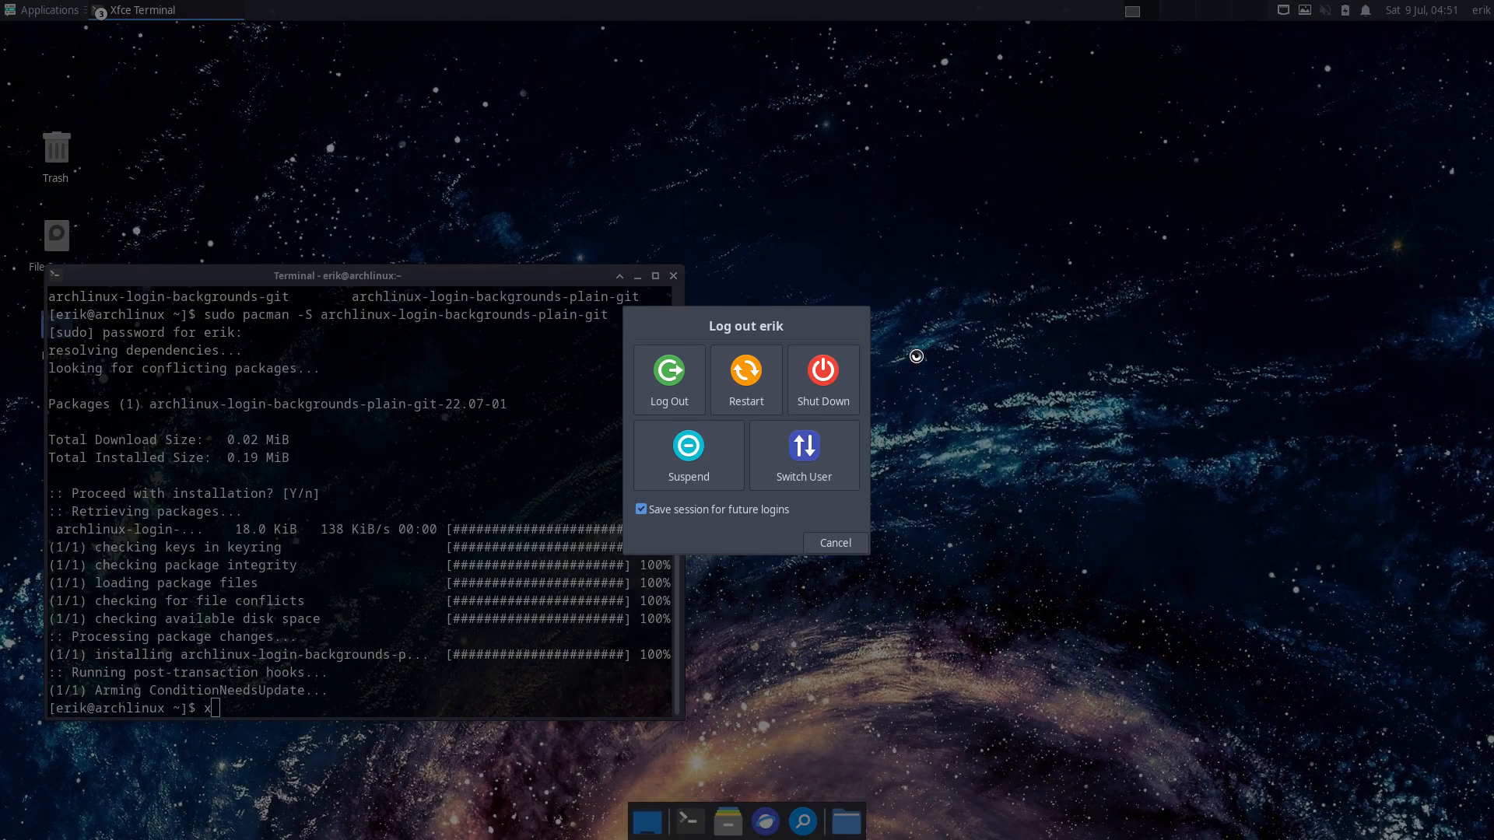
{"action": "left_click", "coordinate": [668, 375]}
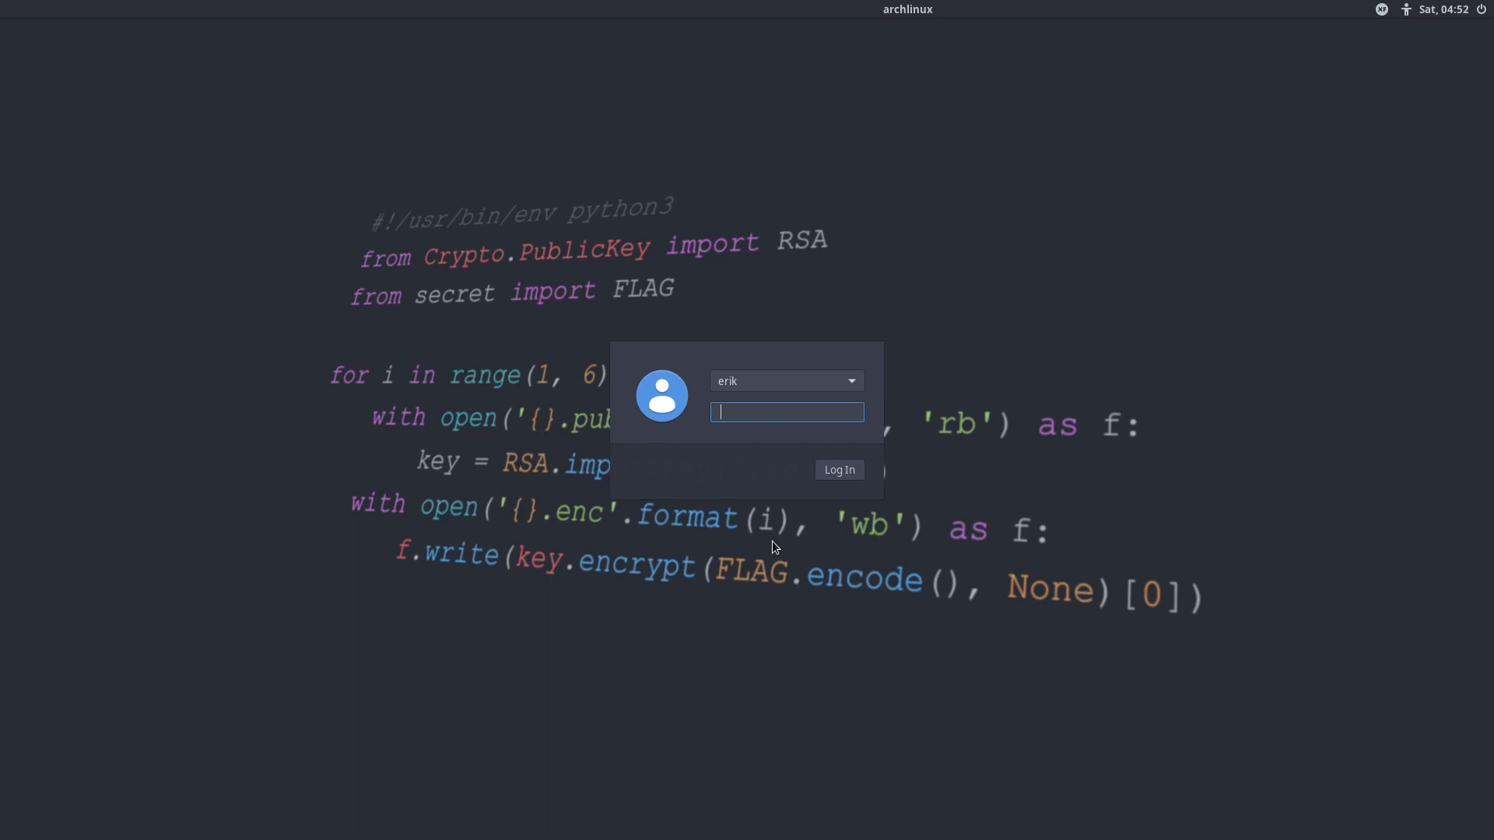
{"action": "type", "text": "•••"}
{"action": "key", "text": "Return"}
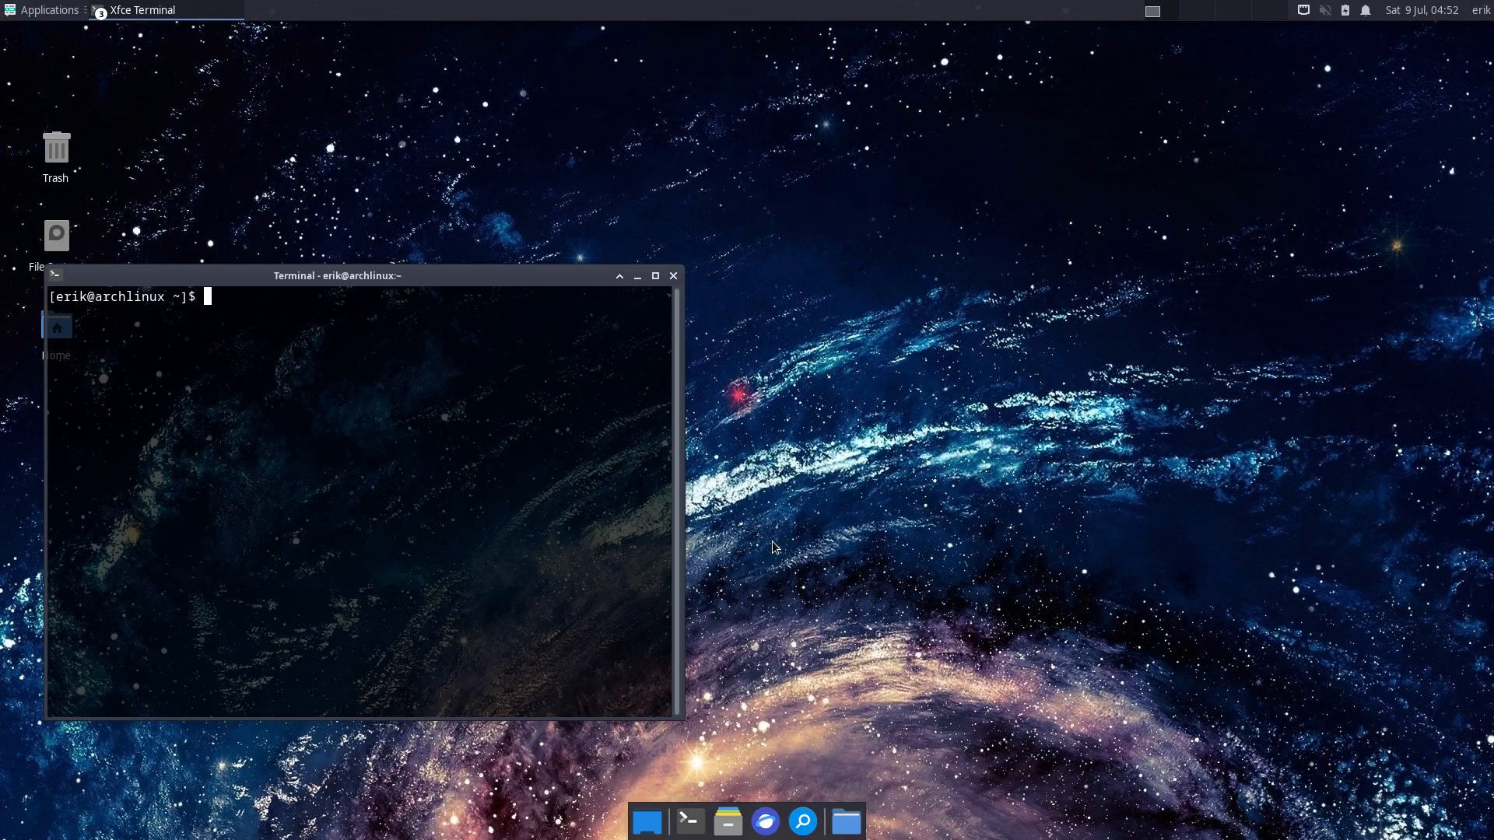
- Close the terminal, open a new one from the dock, and run archlinux-tweak-tool, authenticating with the password
{"action": "left_click", "coordinate": [673, 277]}
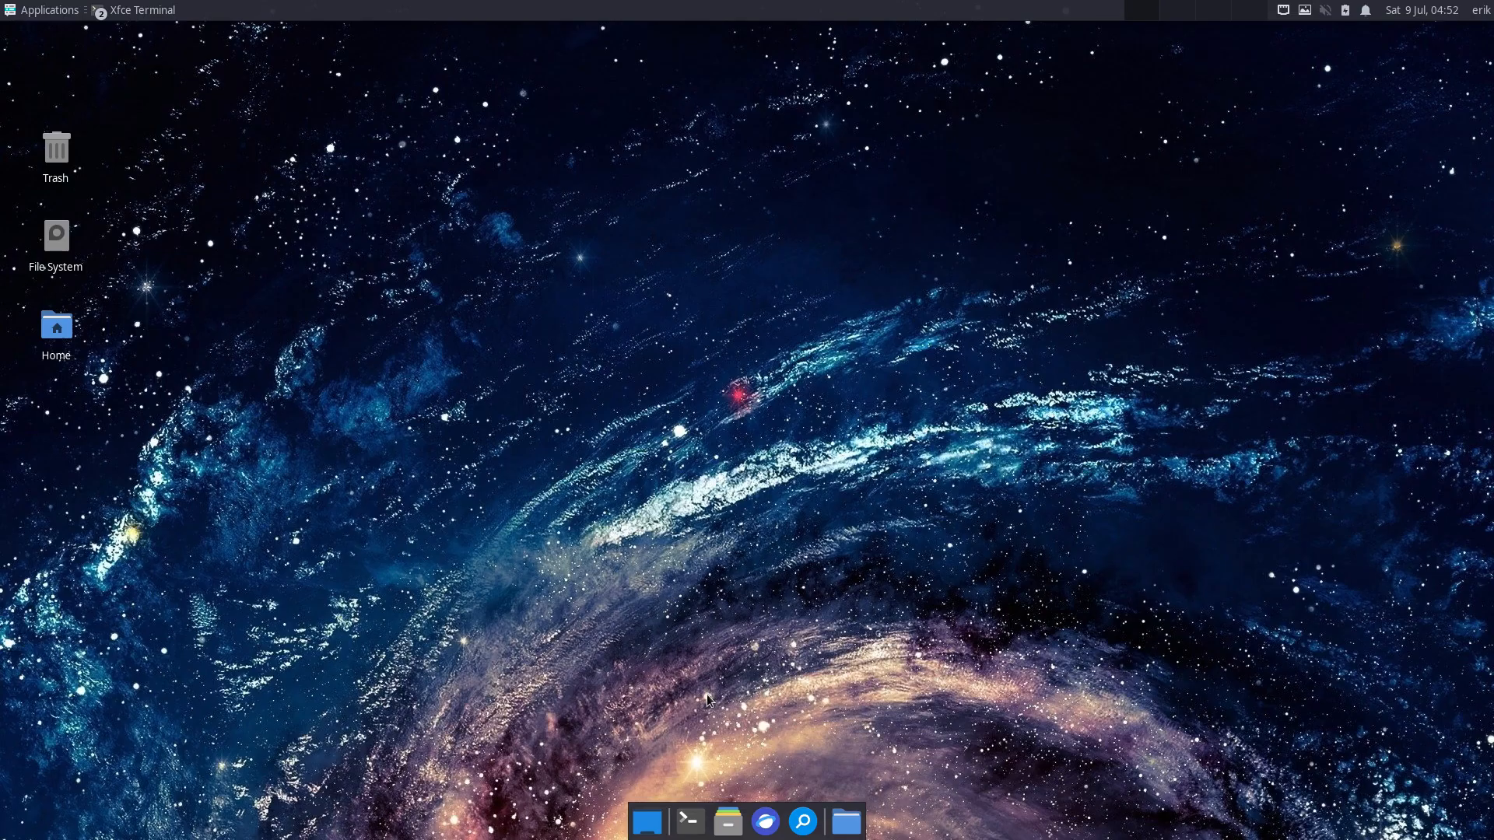
{"action": "left_click", "coordinate": [690, 821]}
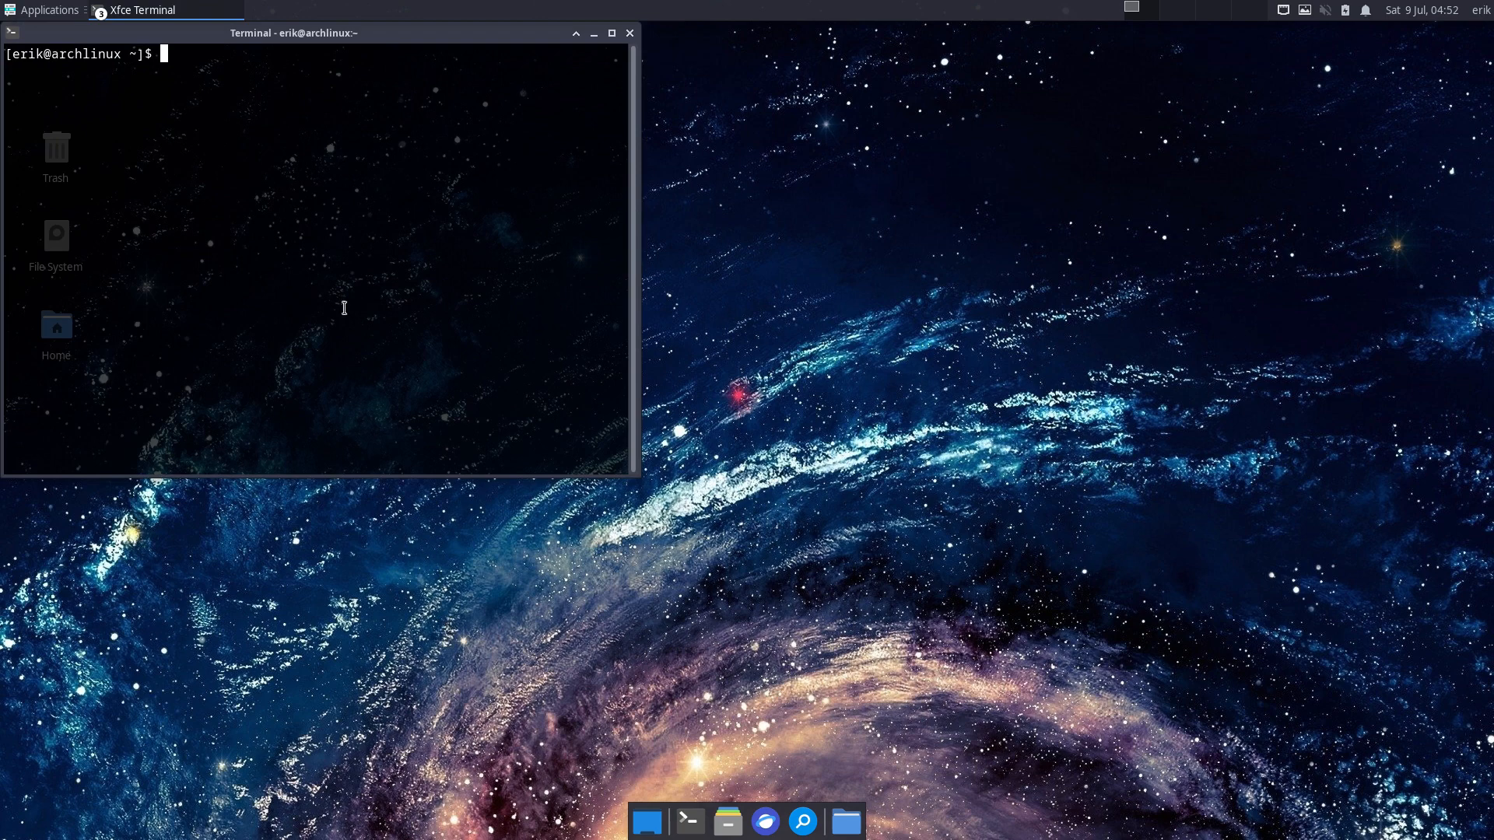
{"action": "left_click_drag", "start_coordinate": [337, 49], "coordinate": [478, 161]}
{"action": "type", "text": "archl"}
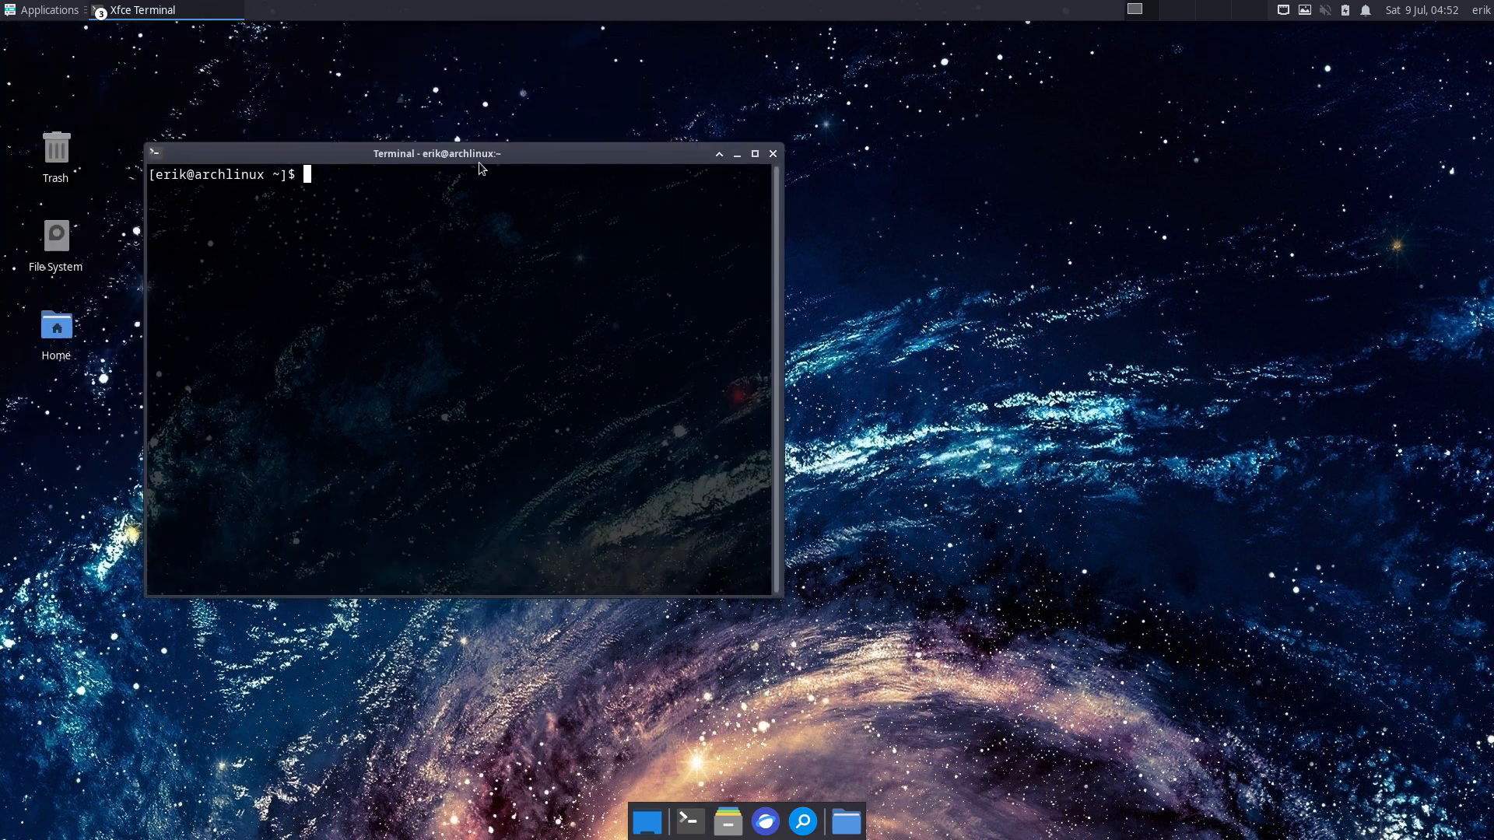
{"action": "type", "text": "inux-tweak-tool"}
{"action": "key", "text": "Return"}
{"action": "type", "text": "•••"}
{"action": "key", "text": "Return"}
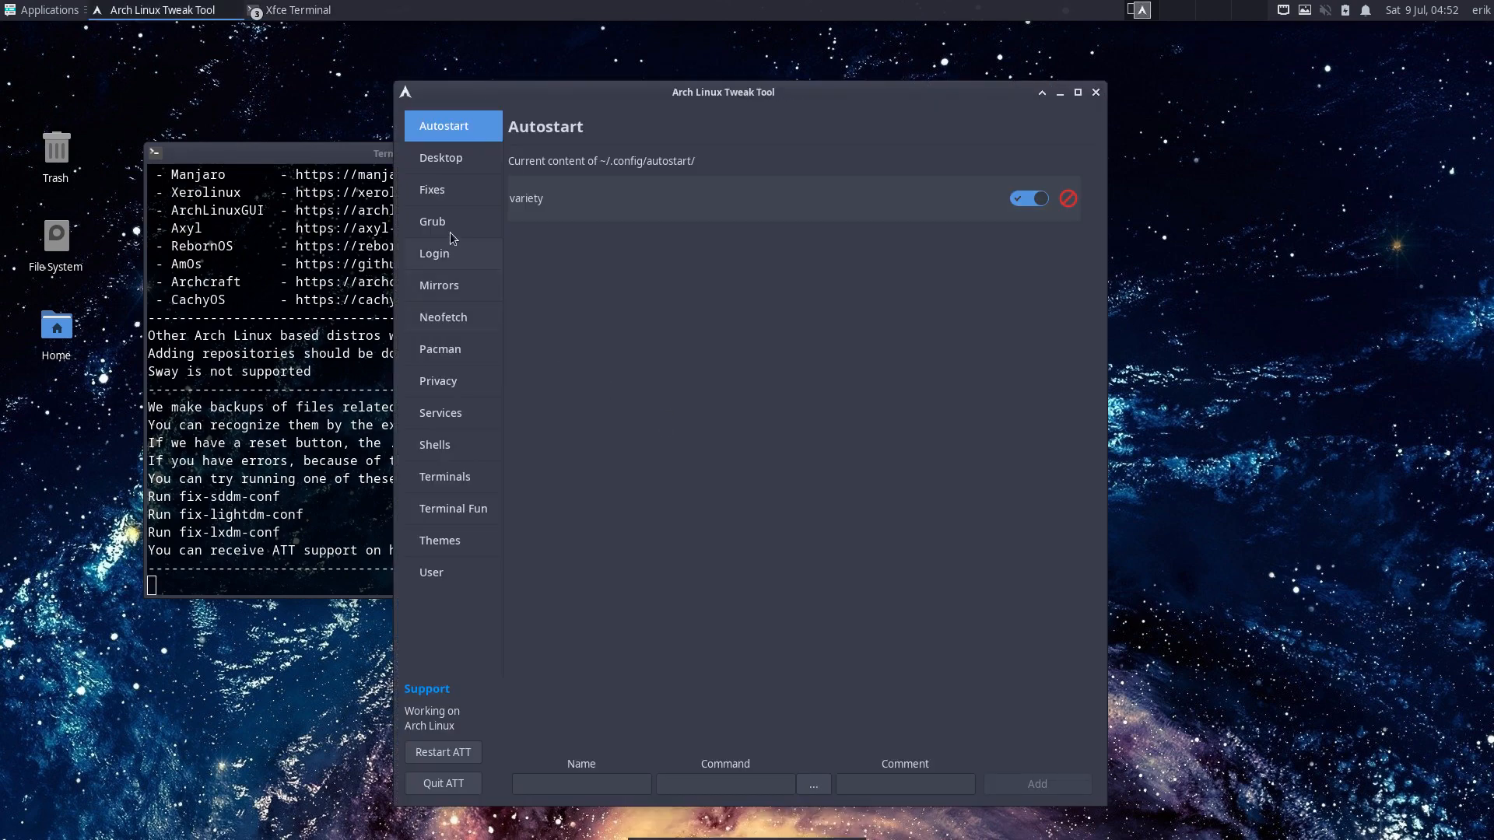
- Remove the ATT backgrounds under Login > LIGHTDM > WALL, then install SDDM from the SDDM tab
{"action": "left_click", "coordinate": [449, 225]}
{"action": "left_click", "coordinate": [452, 264]}
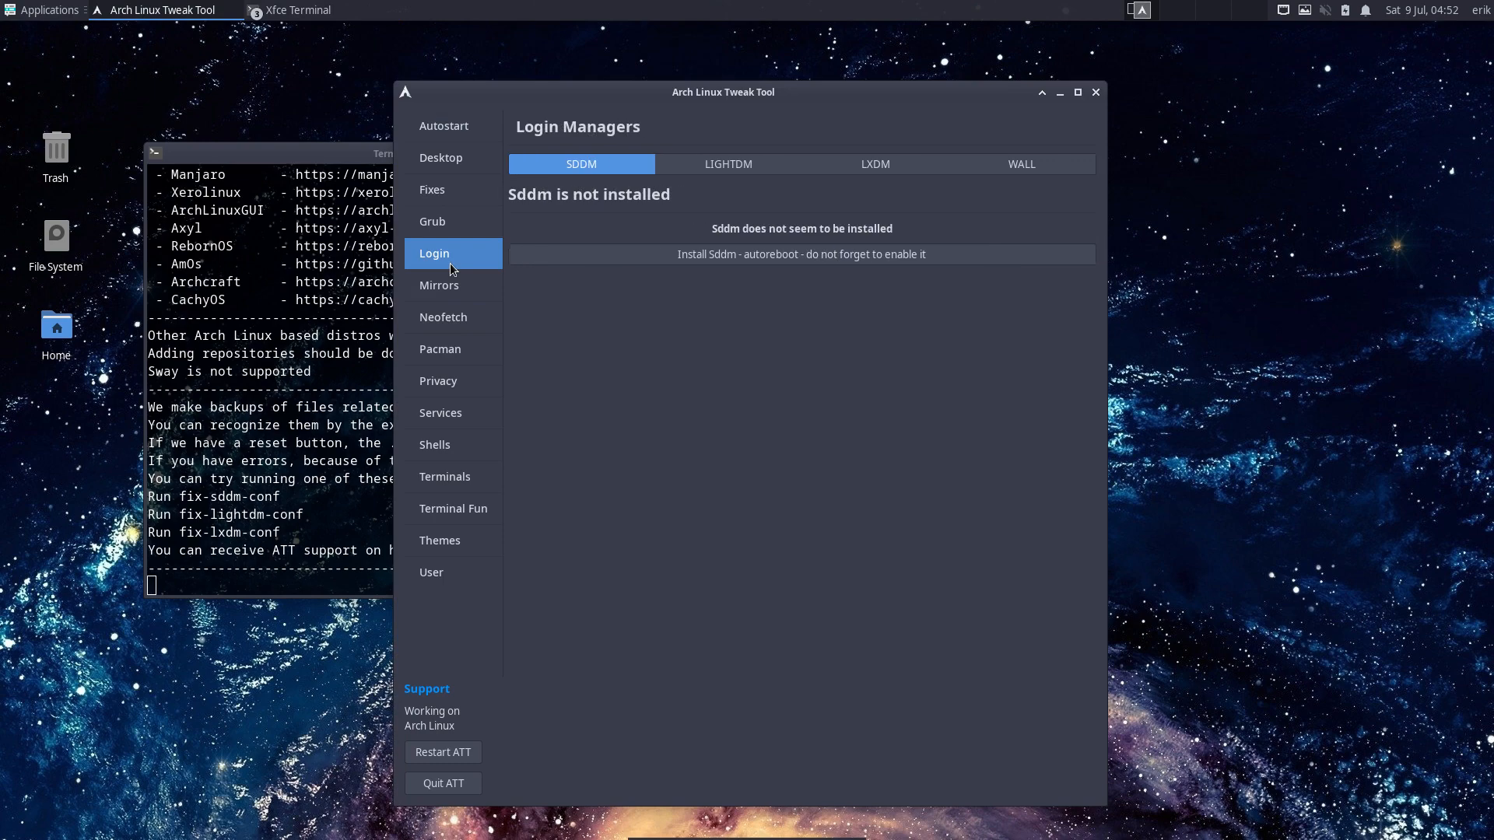
{"action": "left_click", "coordinate": [778, 172]}
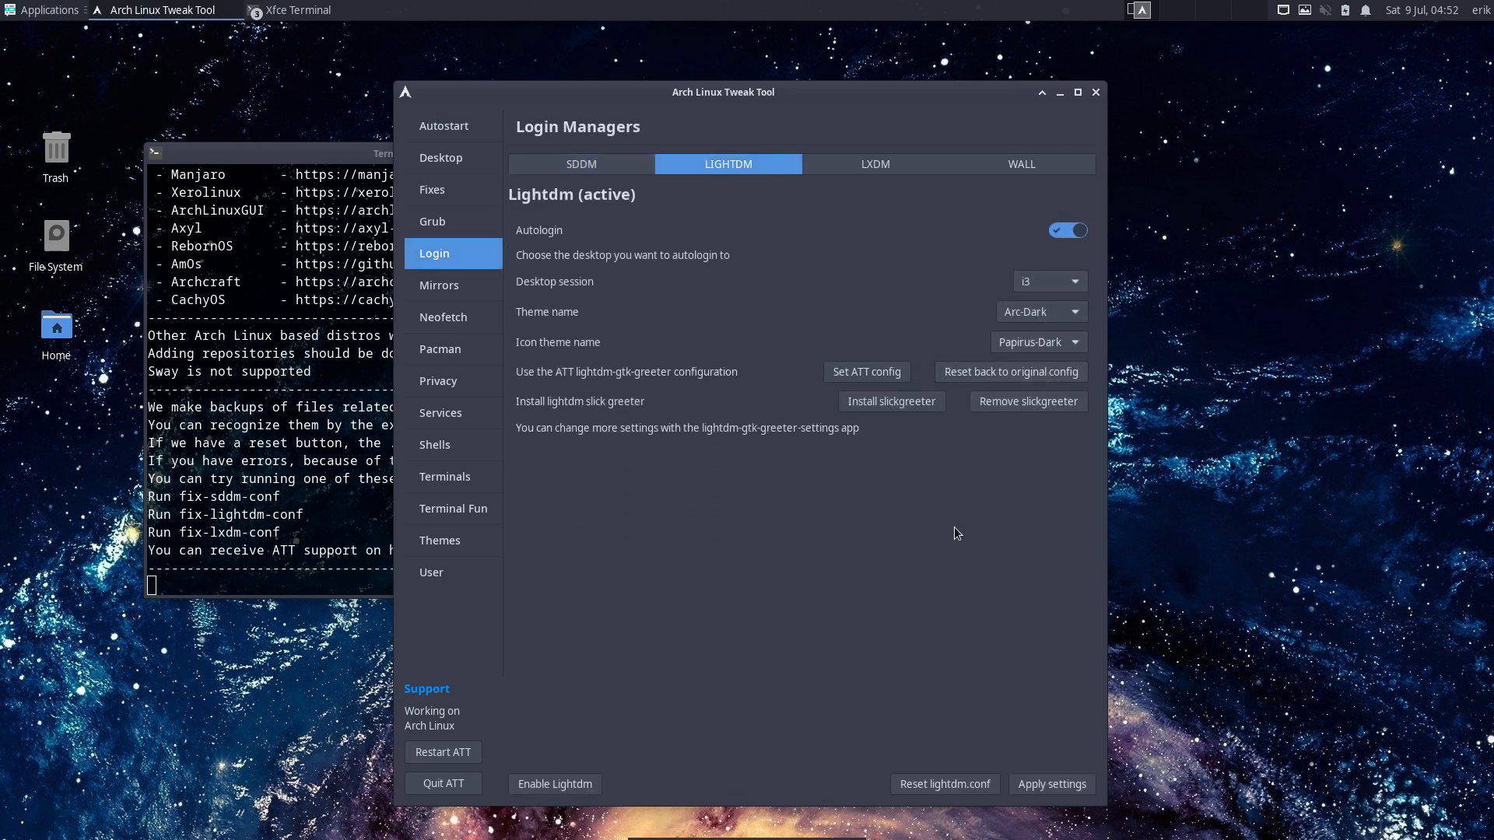
{"action": "left_click", "coordinate": [1011, 168]}
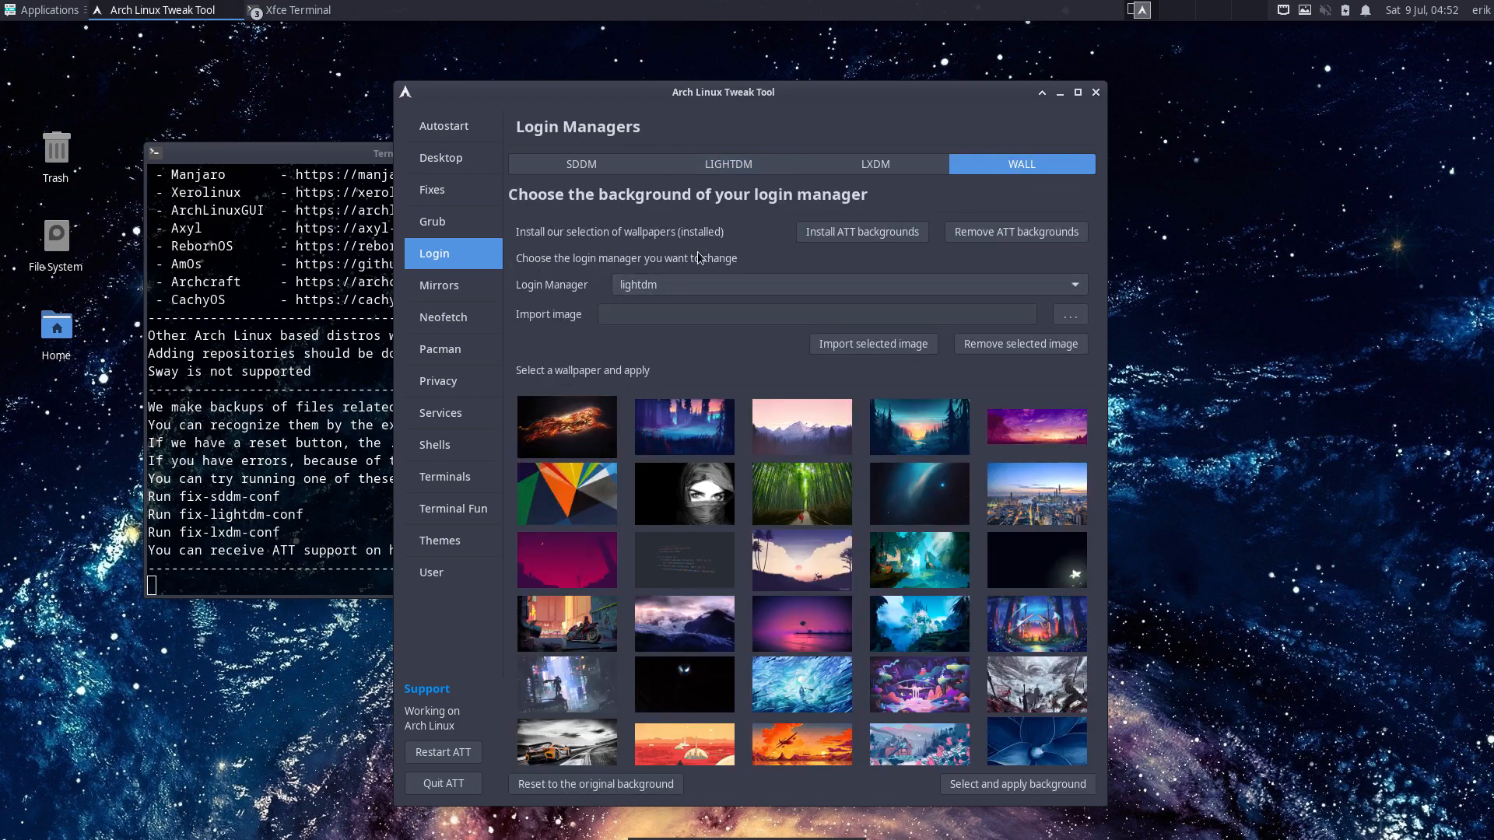
{"action": "left_click", "coordinate": [1000, 233]}
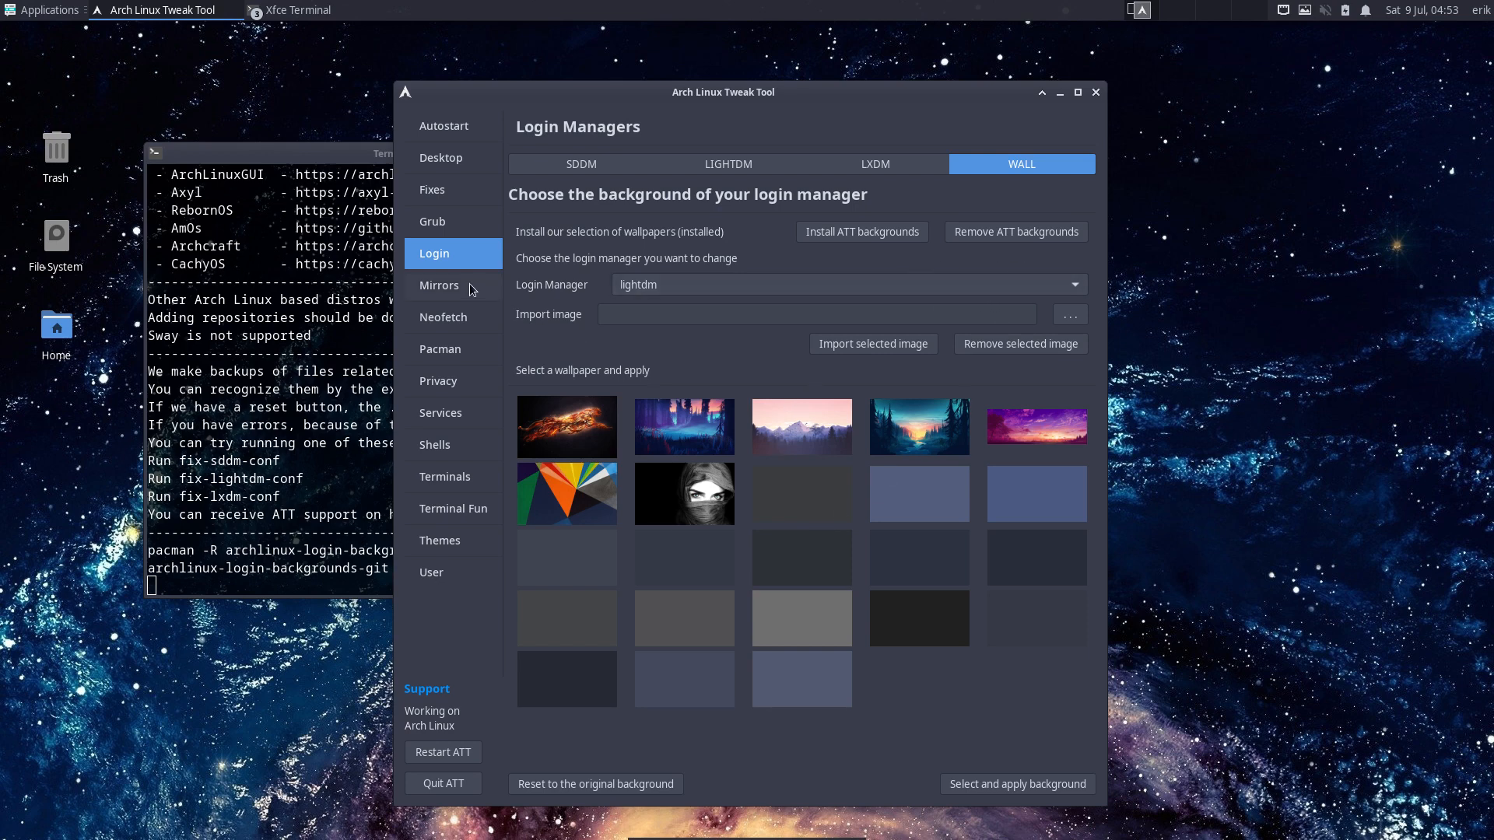
{"action": "left_click", "coordinate": [586, 169]}
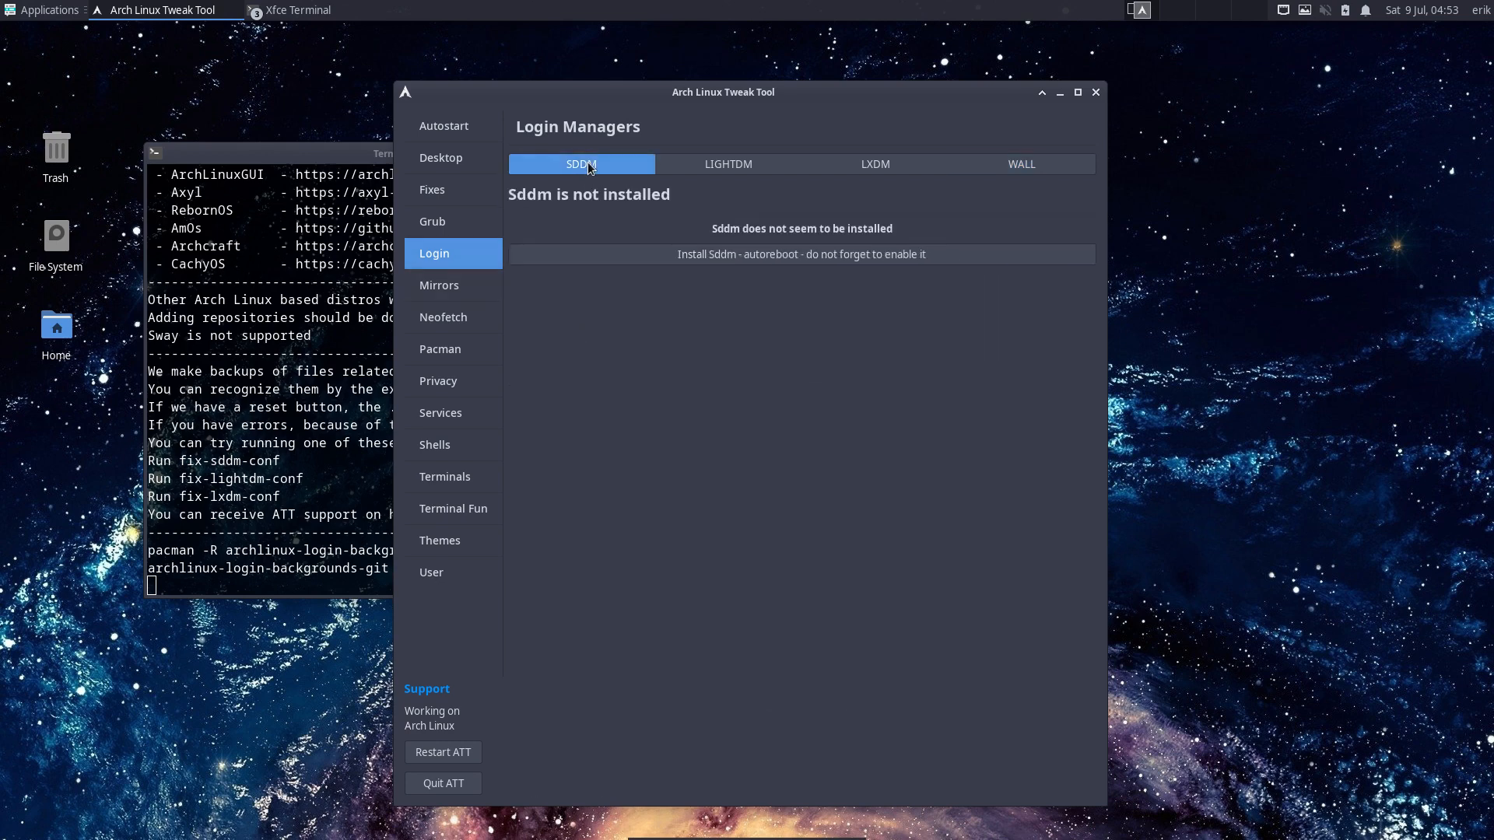
{"action": "left_click", "coordinate": [821, 259]}
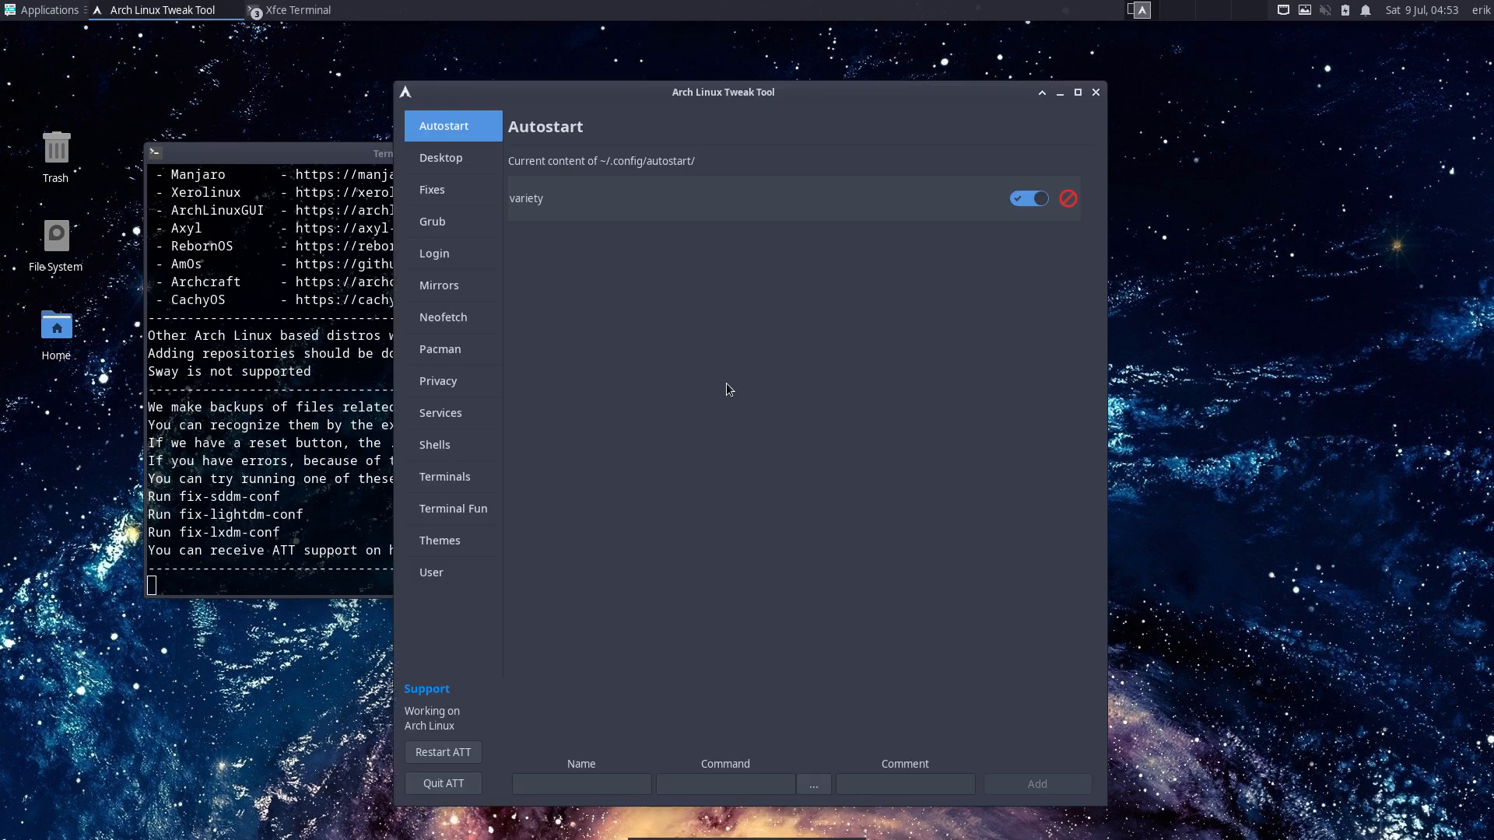
- Enable SDDM with autologin into the awesome session, keeping the arcolinux-simplicity theme
{"action": "left_click_drag", "start_coordinate": [782, 89], "coordinate": [1023, 71]}
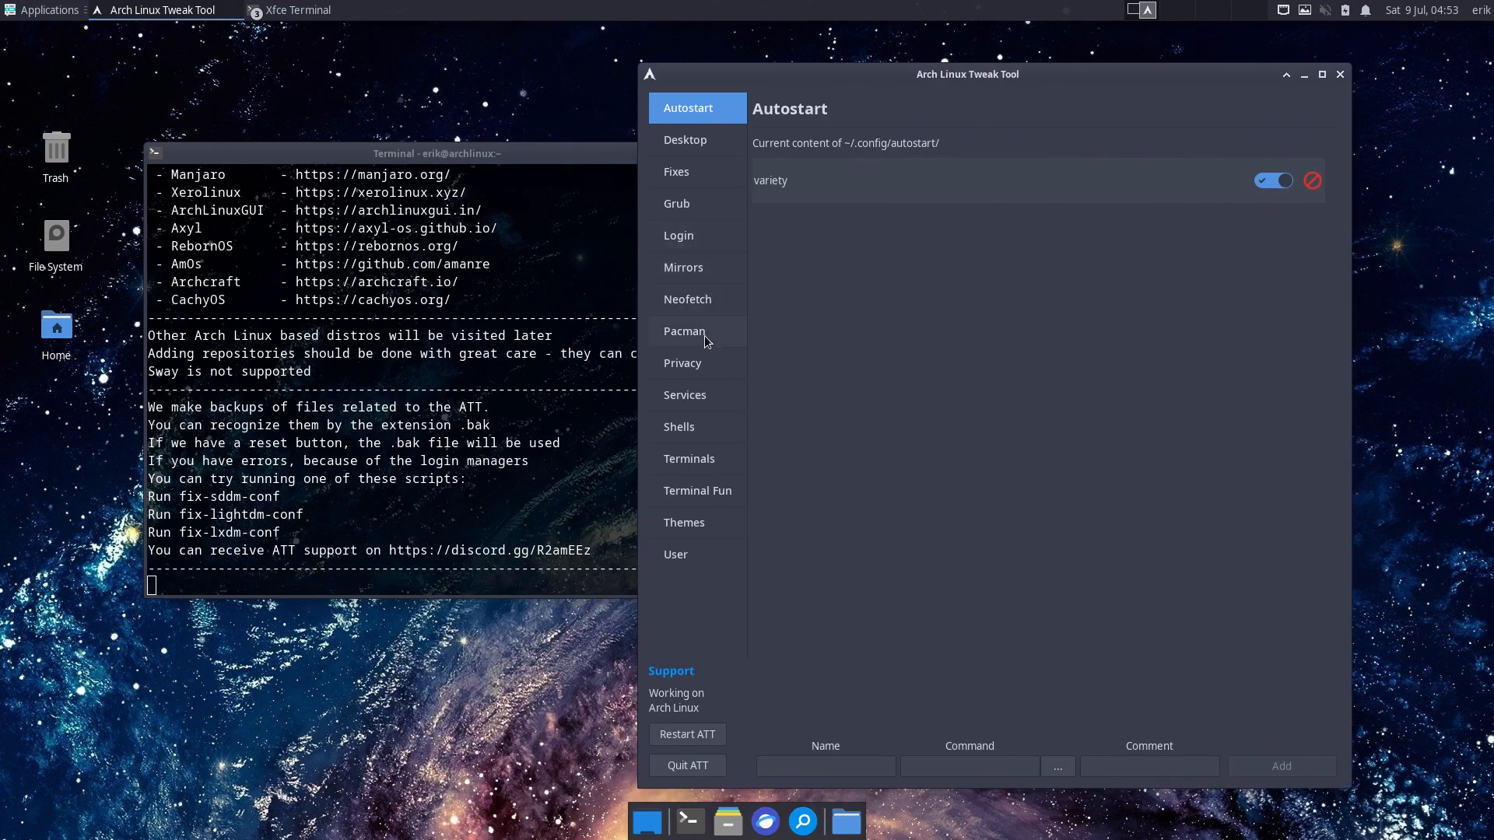
{"action": "left_click", "coordinate": [691, 238]}
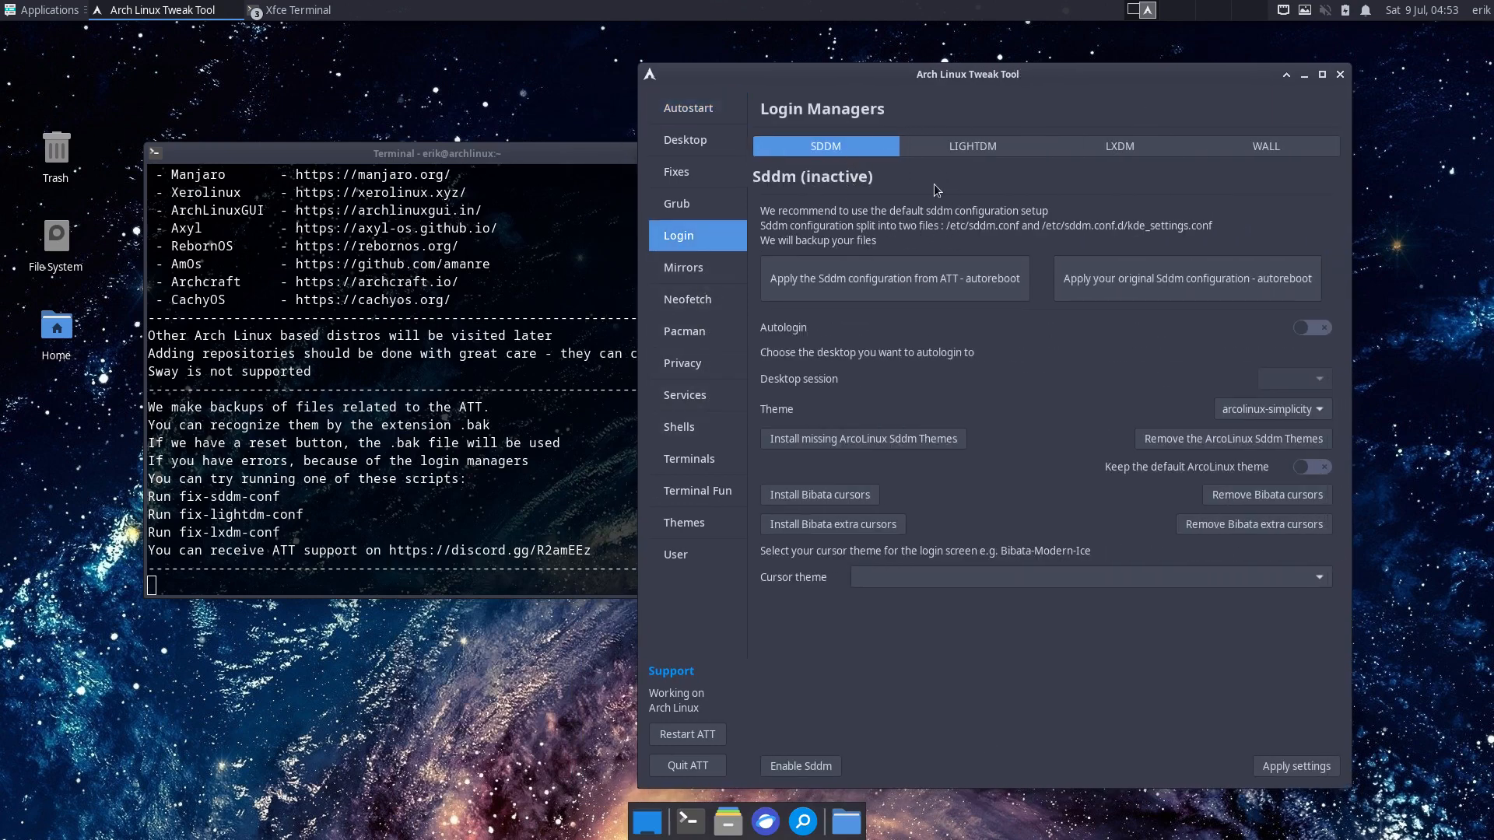
{"action": "left_click", "coordinate": [797, 766]}
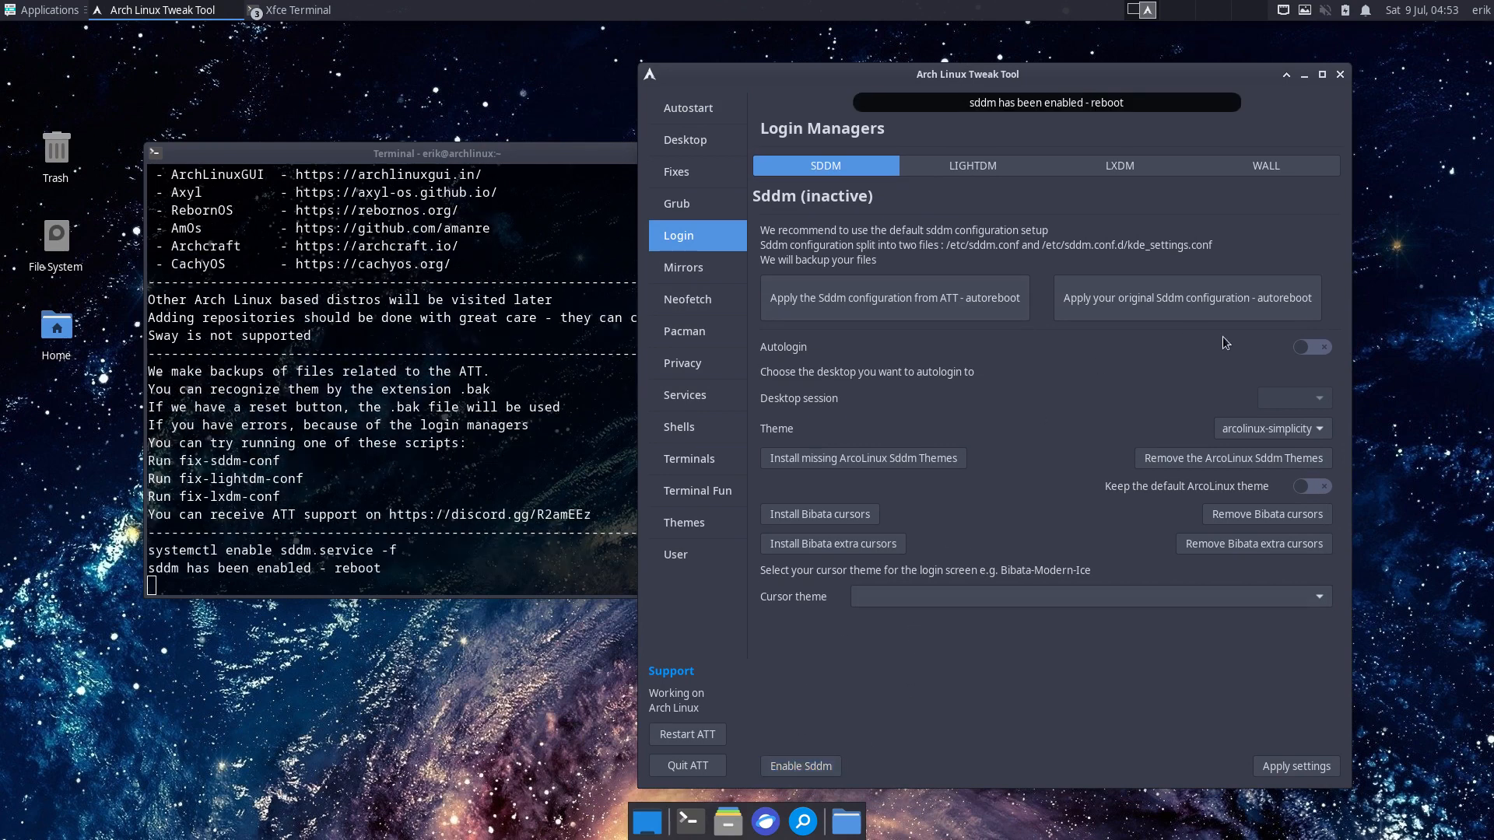
{"action": "left_click", "coordinate": [1329, 330]}
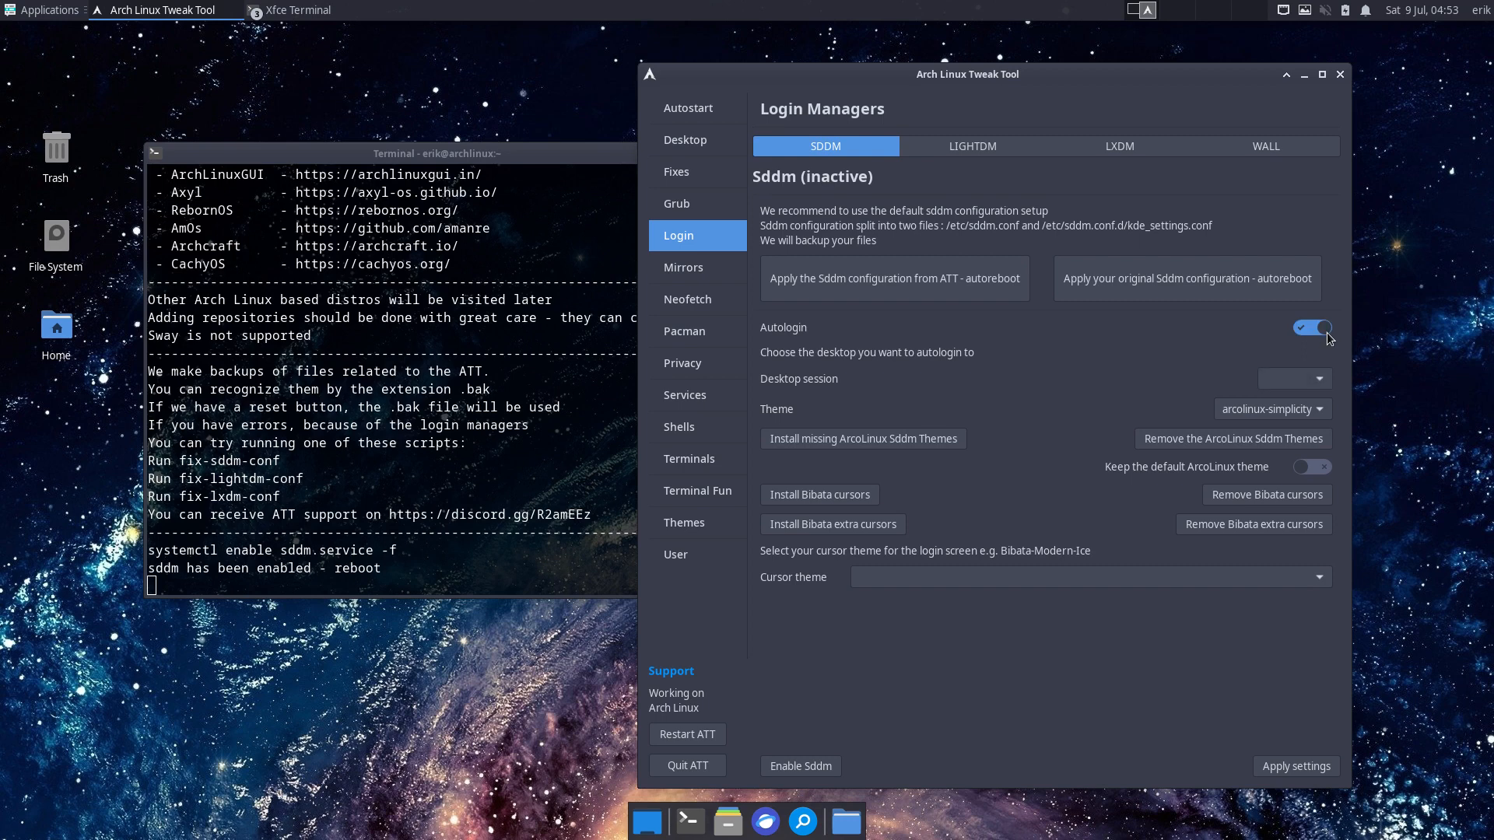
{"action": "left_click", "coordinate": [1312, 379]}
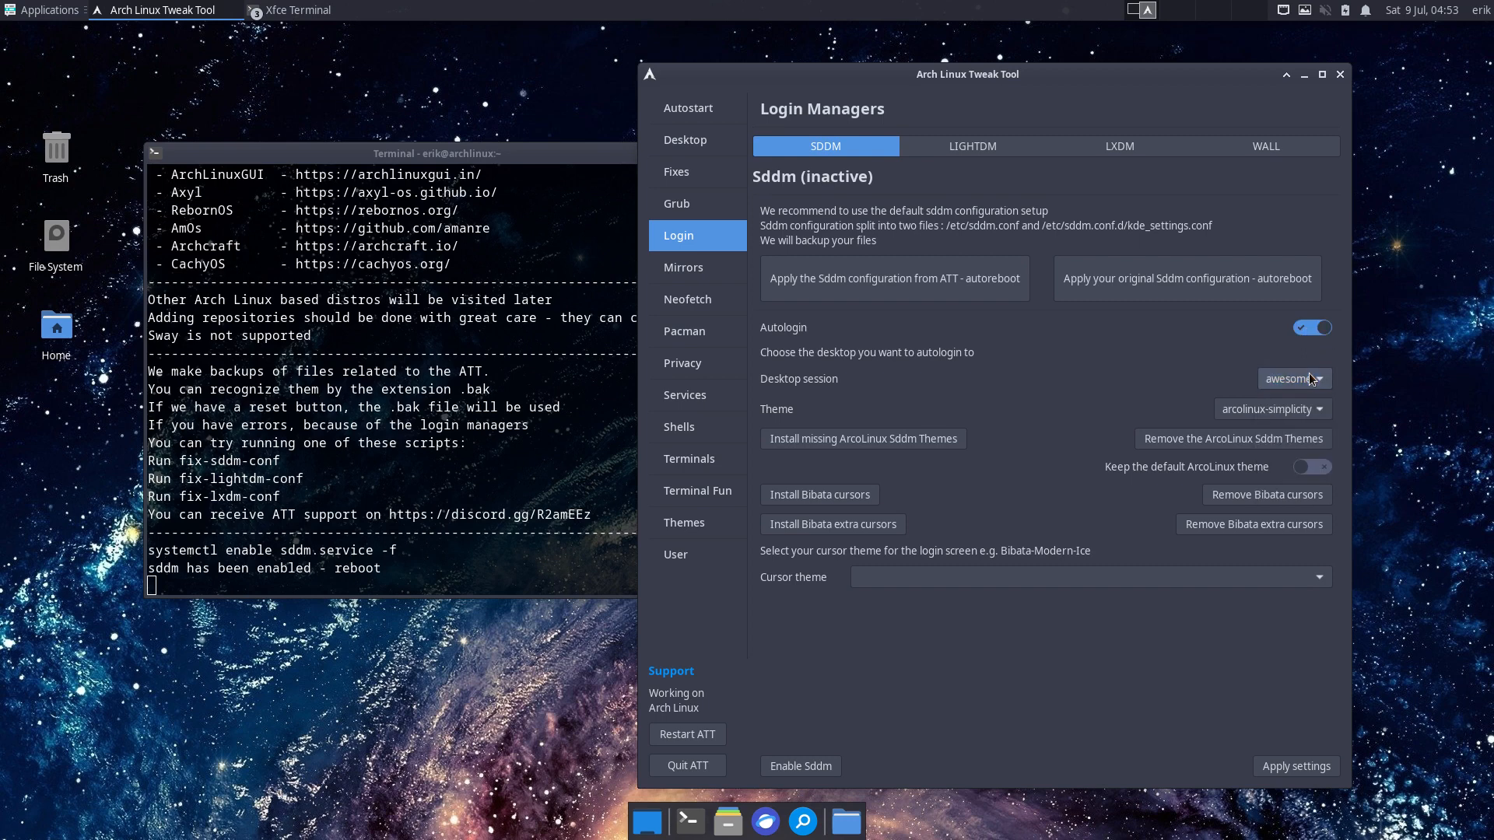
{"action": "left_click", "coordinate": [1312, 379]}
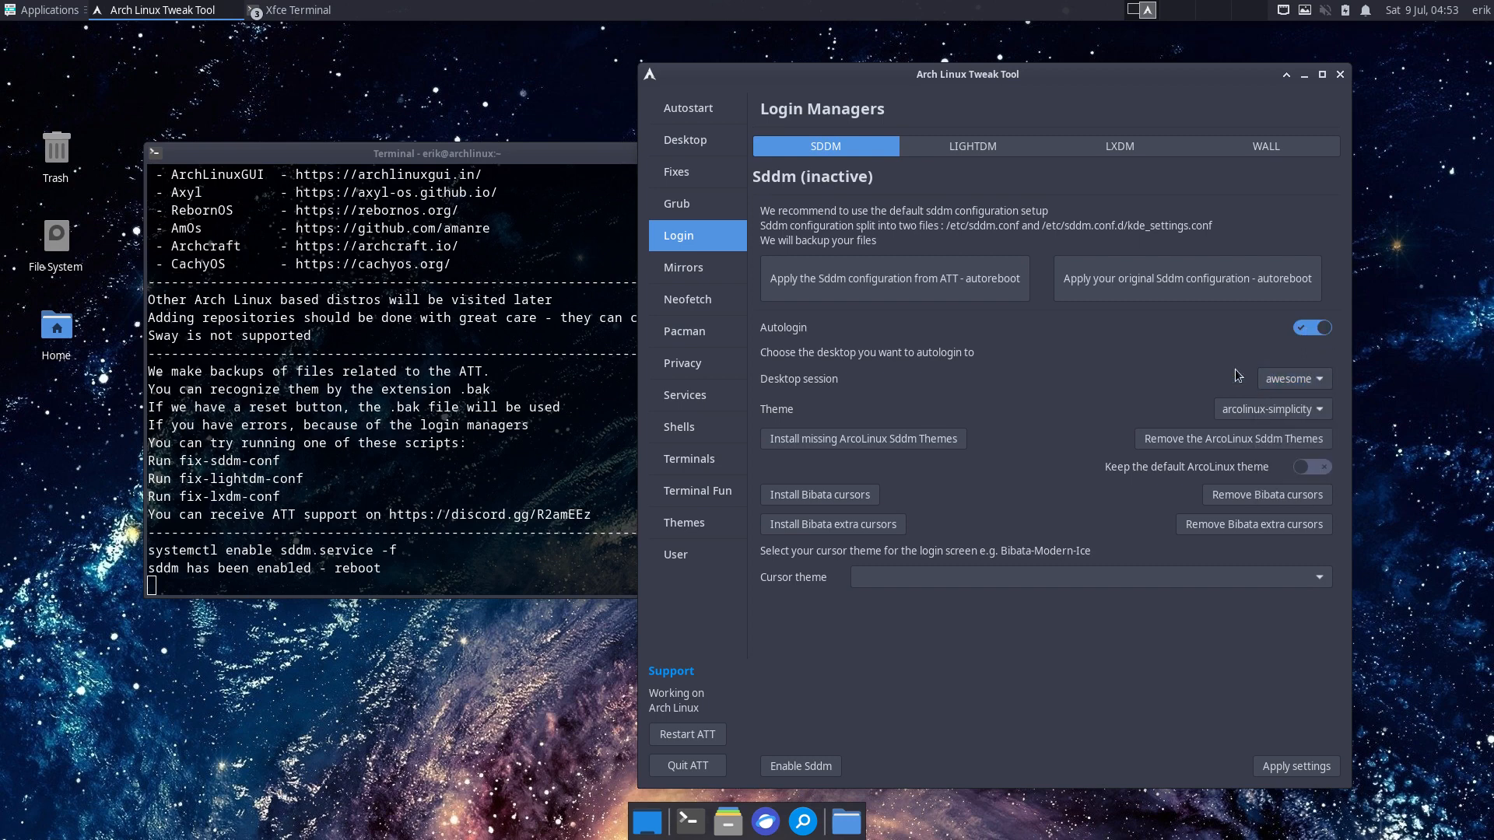
{"action": "left_click", "coordinate": [1307, 418]}
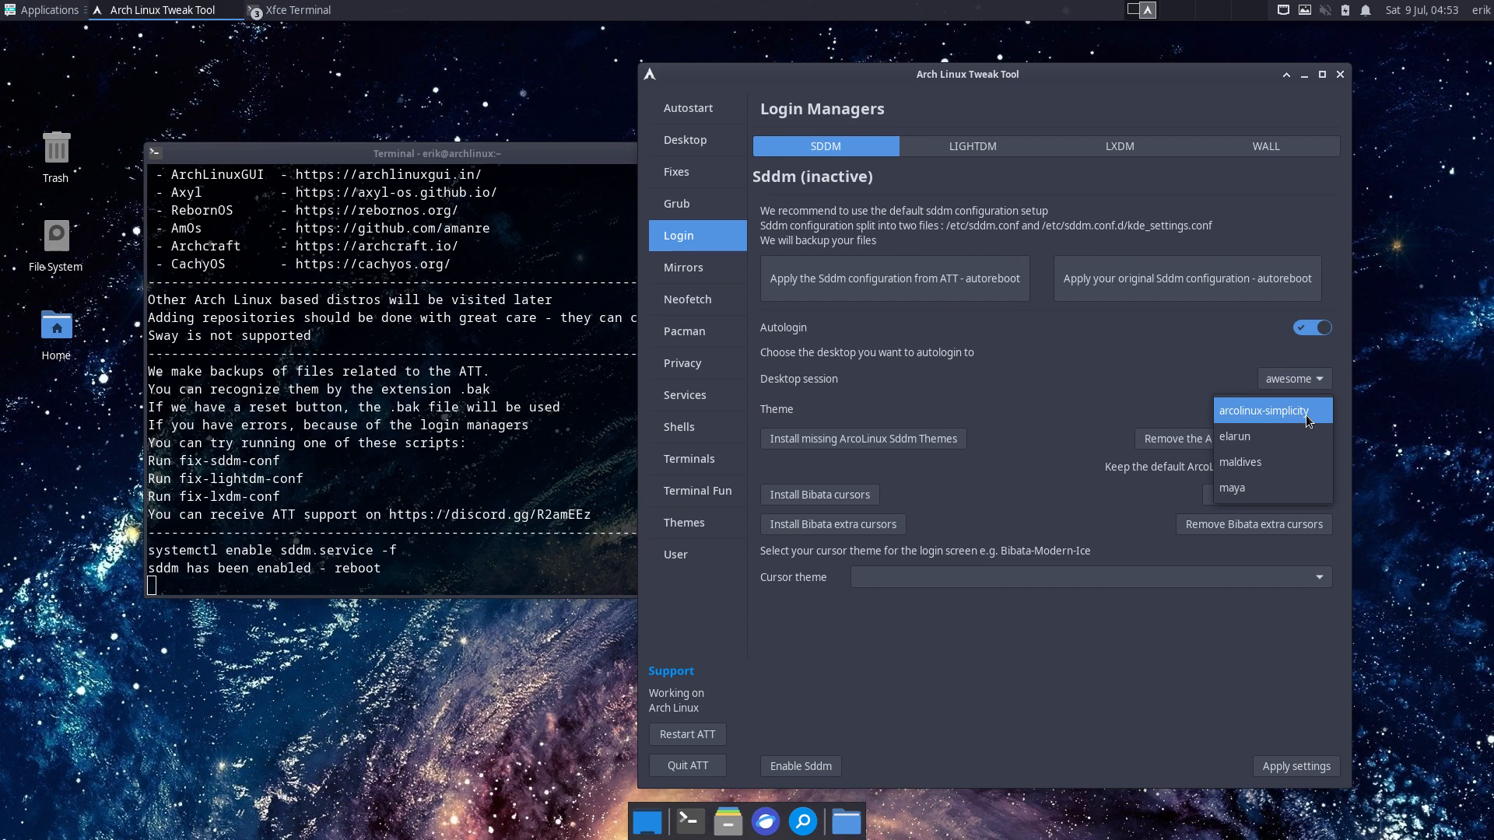
{"action": "left_click", "coordinate": [1175, 421]}
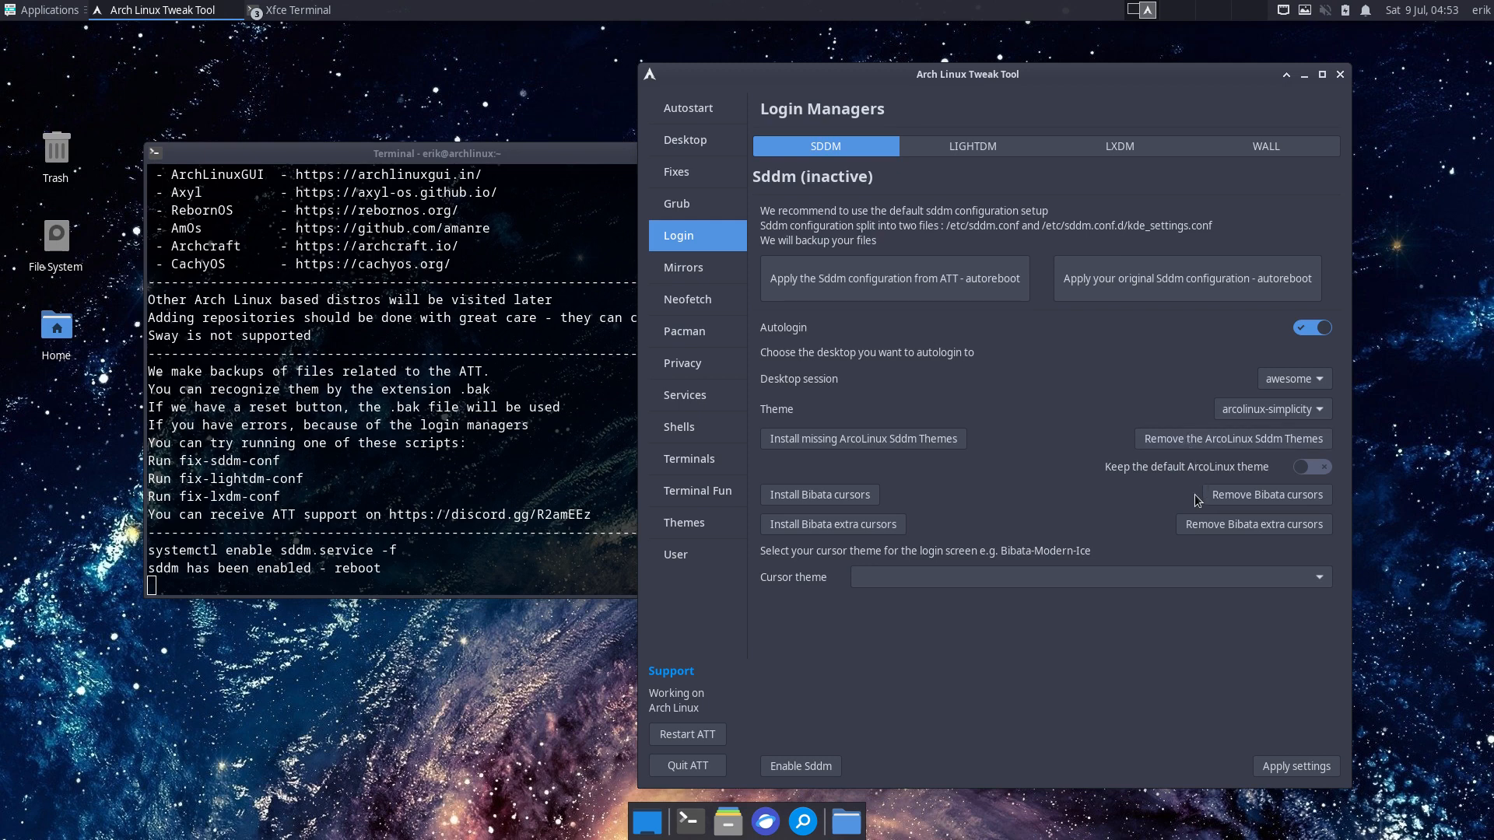
- Install the Bibata and Bibata extra cursors and set Bibata-Modern-Ice as the cursor theme
{"action": "left_click", "coordinate": [1210, 577]}
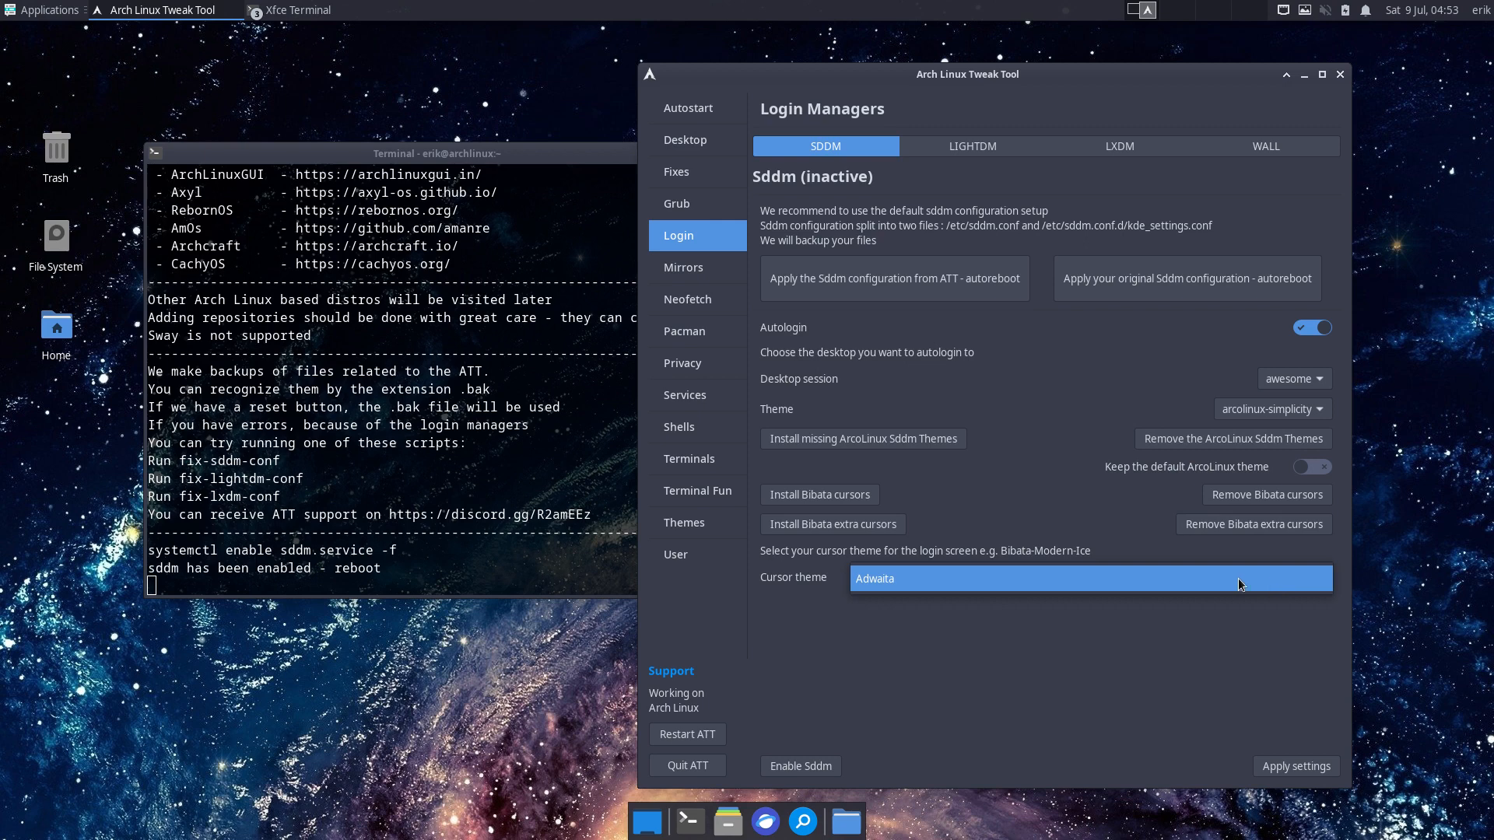
{"action": "left_click", "coordinate": [1239, 584]}
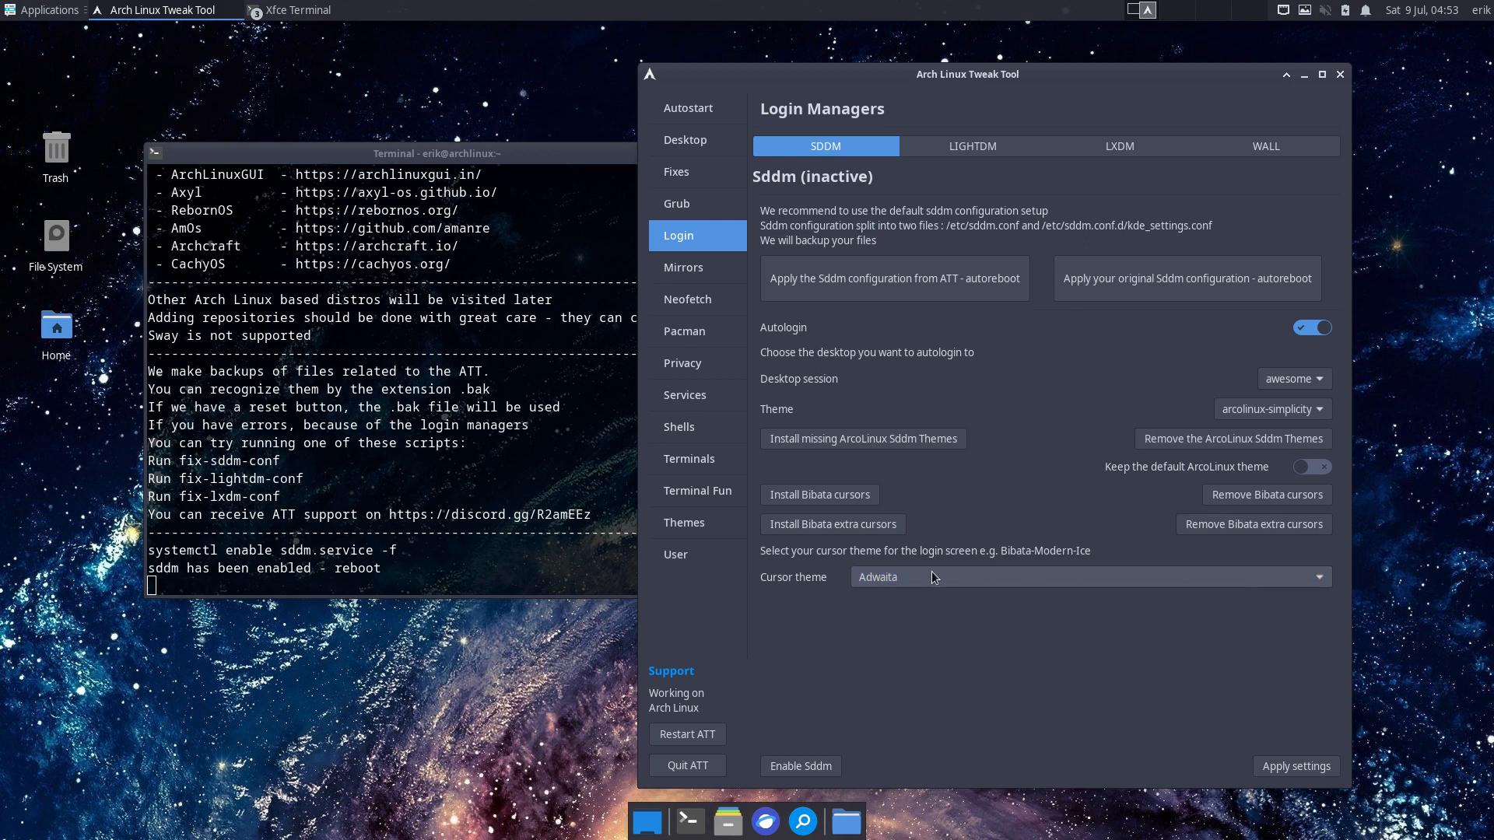
{"action": "left_click", "coordinate": [806, 495]}
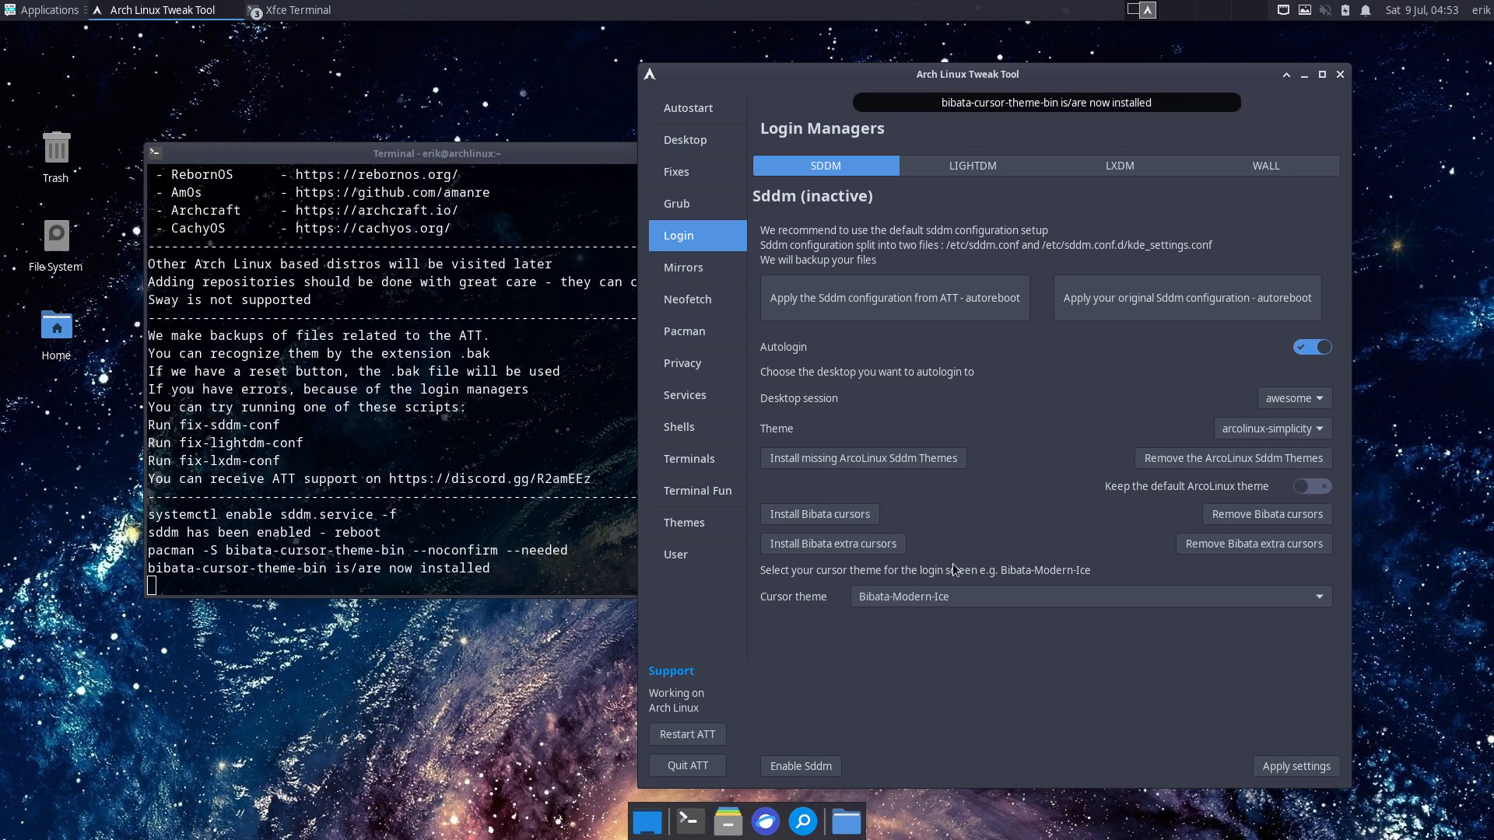
{"action": "left_click", "coordinate": [949, 599]}
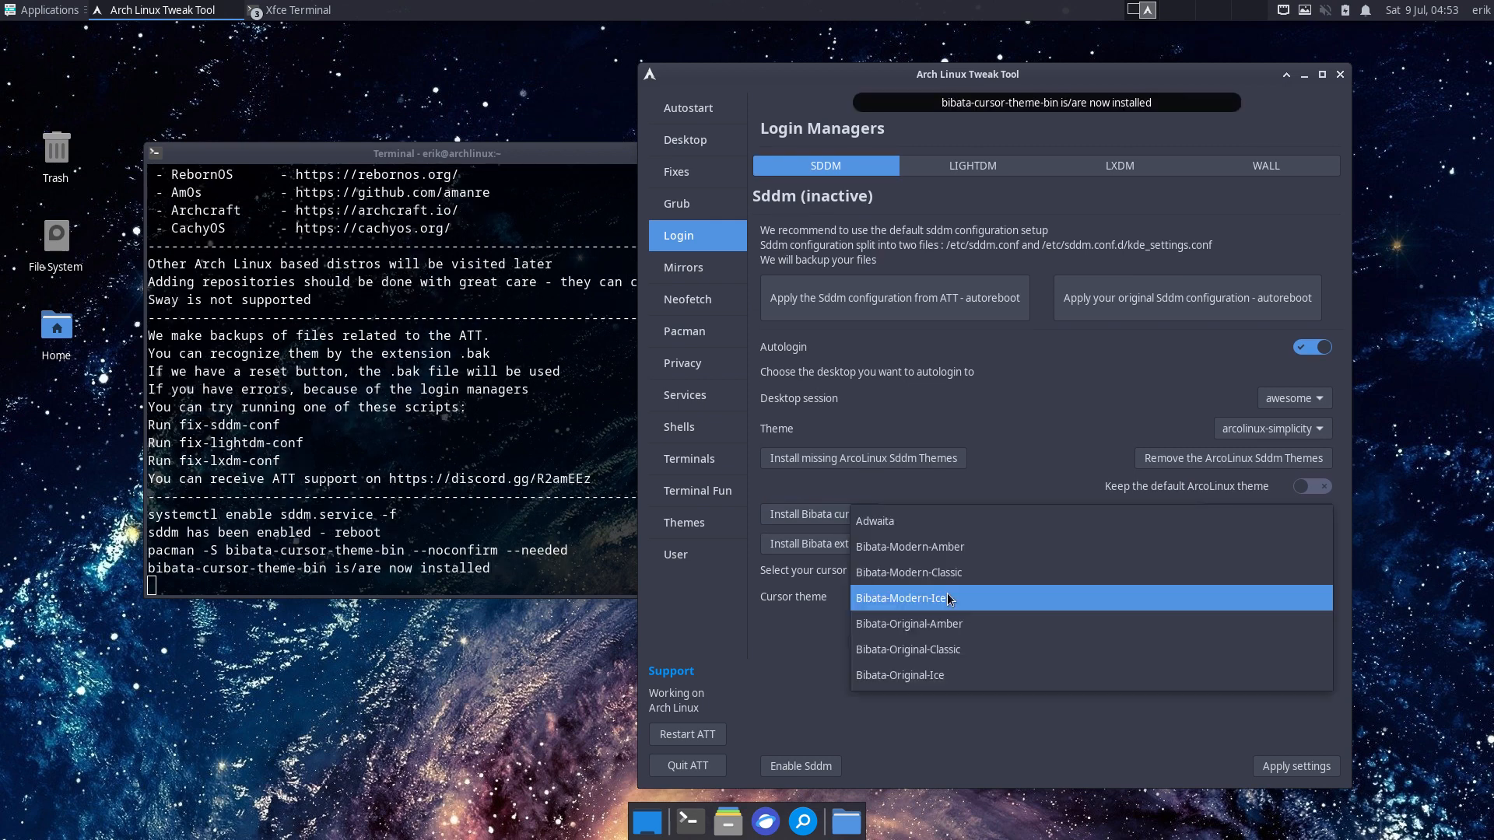
{"action": "left_click", "coordinate": [948, 611]}
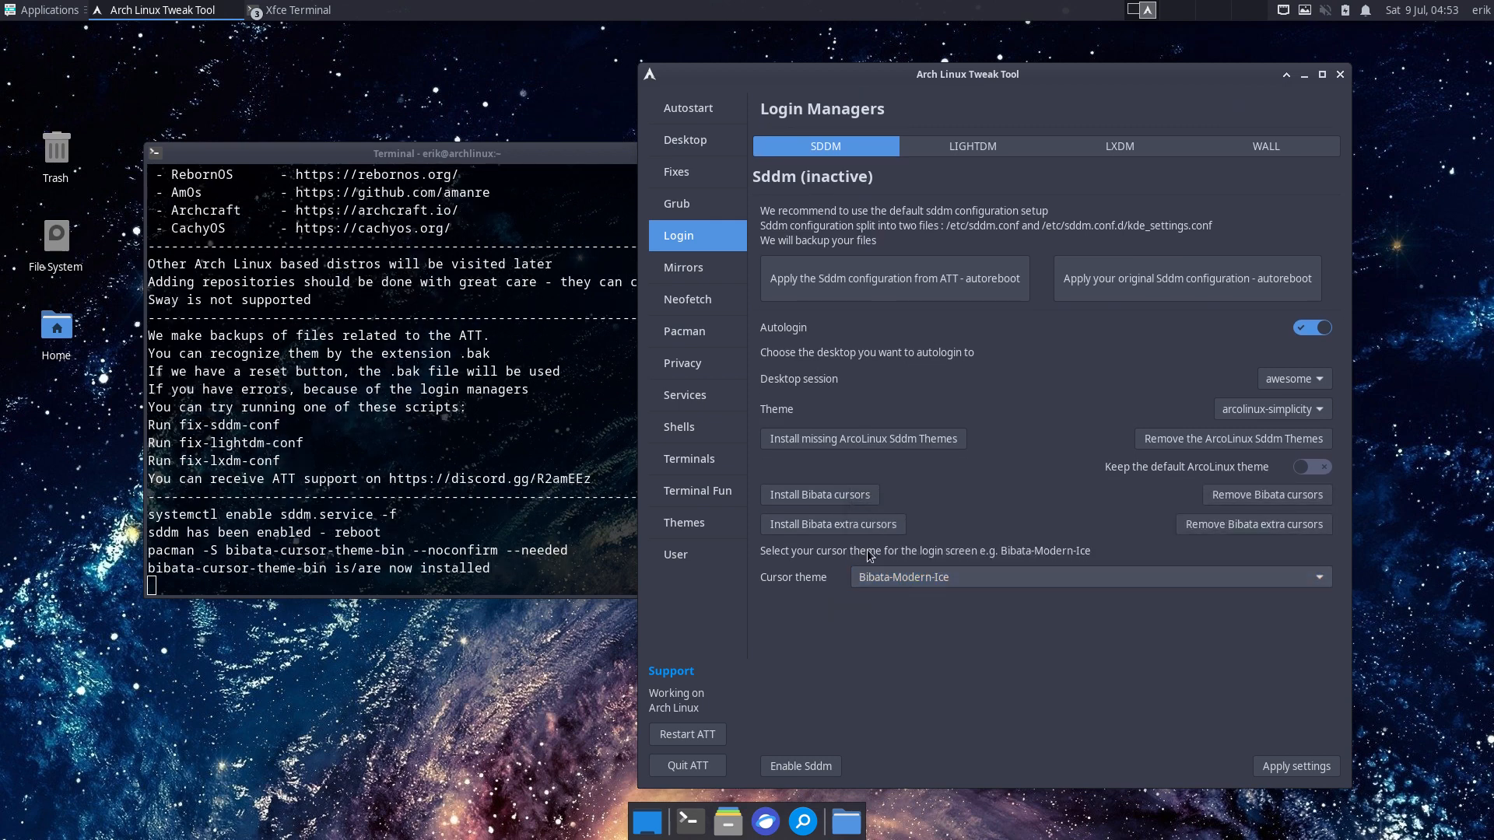
{"action": "left_click", "coordinate": [871, 525]}
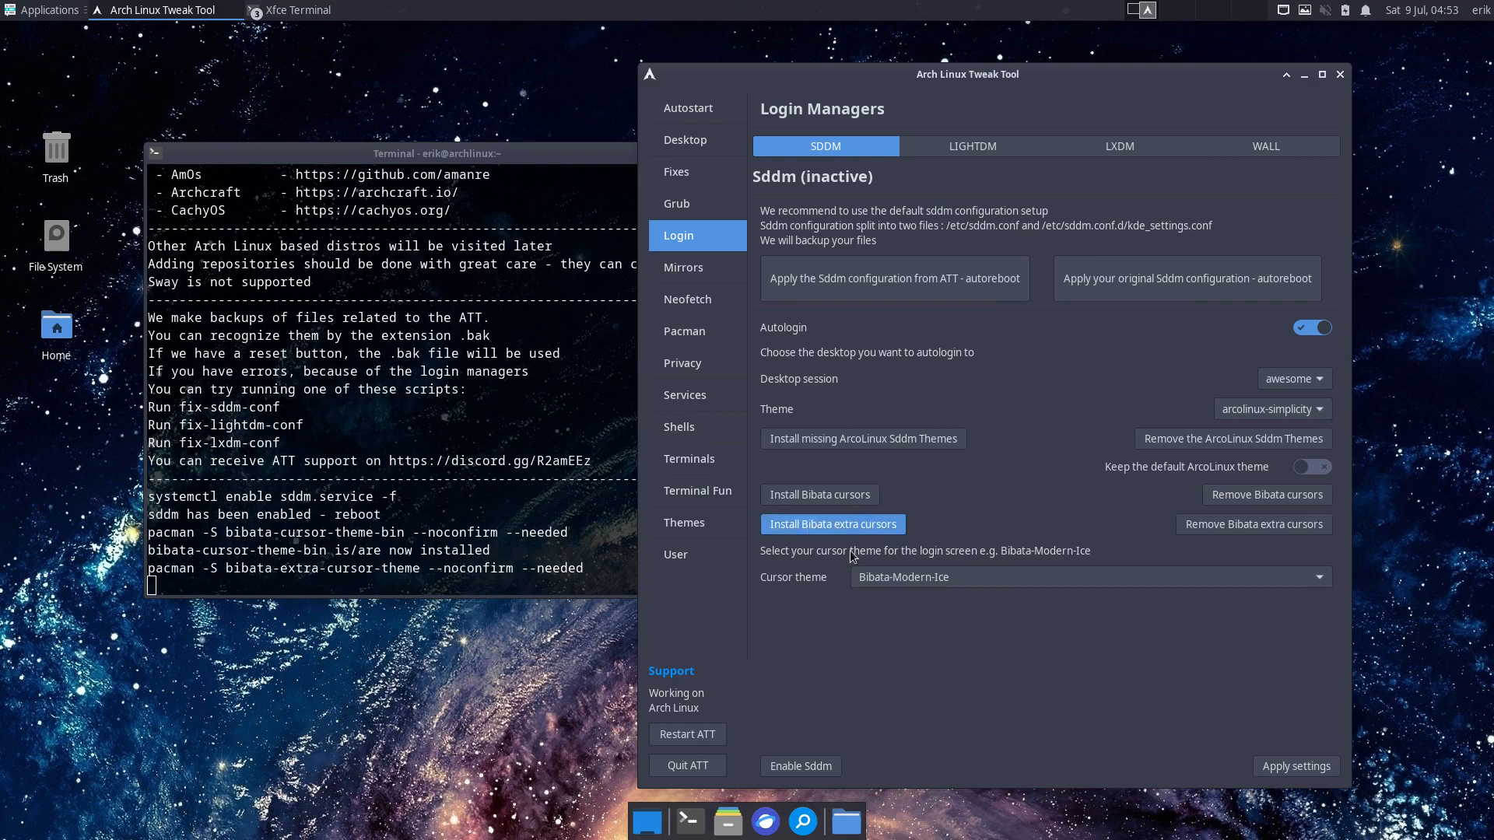
{"action": "left_click", "coordinate": [945, 599]}
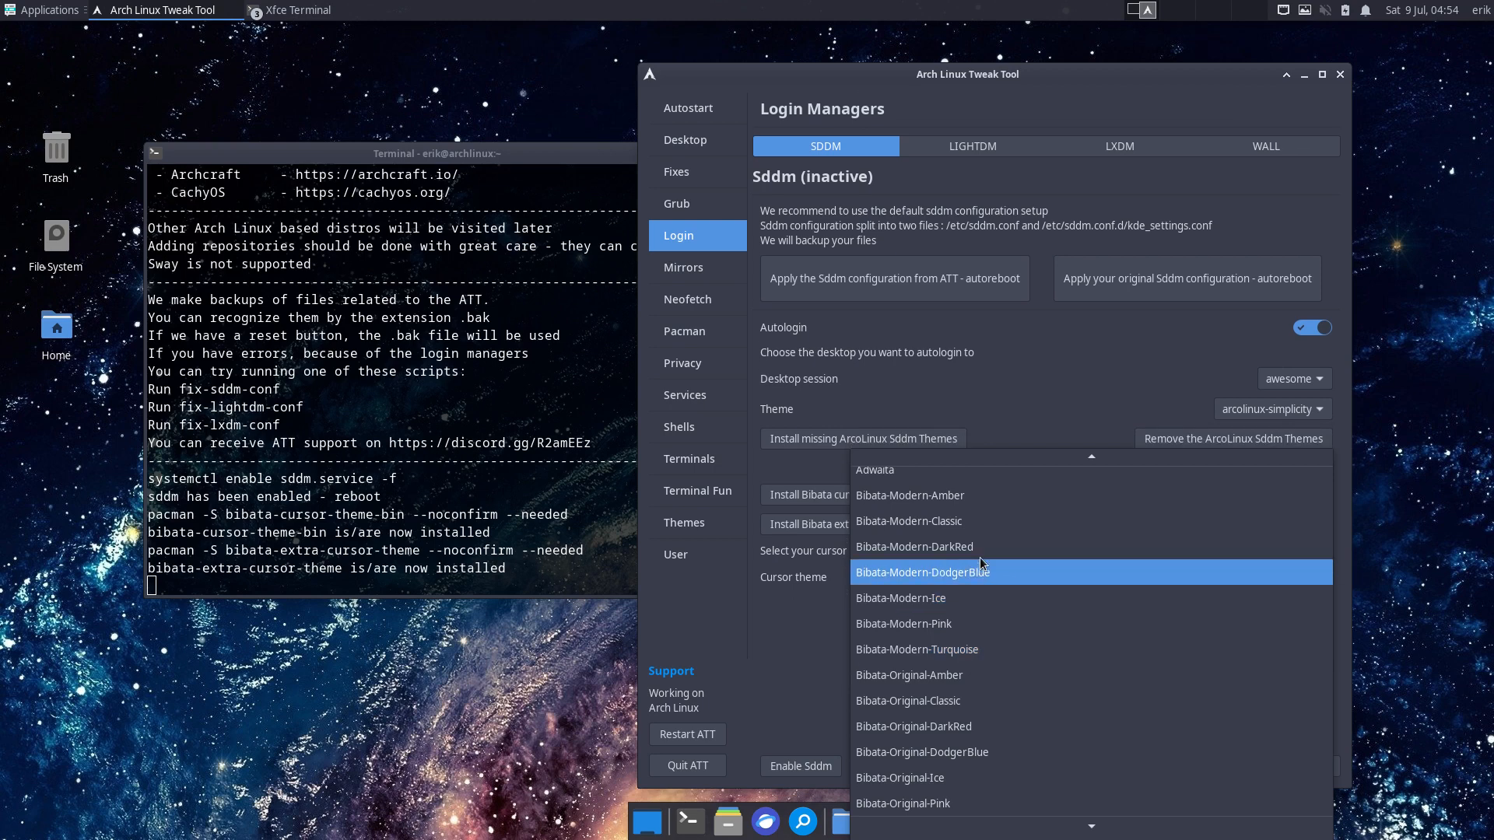
{"action": "left_click", "coordinate": [783, 668]}
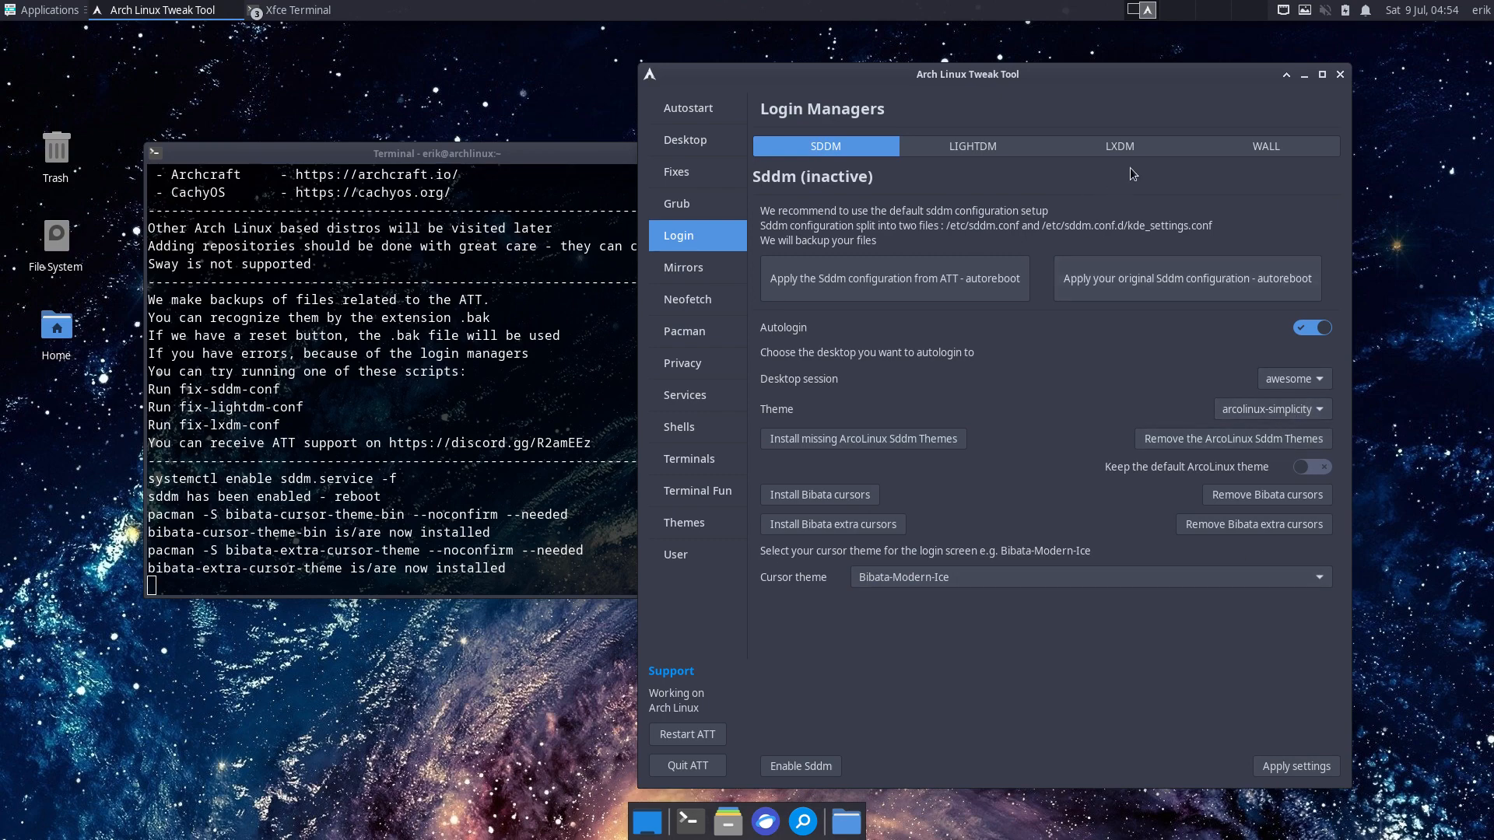
- Apply the dark bg7.png wallpaper as the LightDM login background, then quit the tweak tool
{"action": "left_click", "coordinate": [1269, 148]}
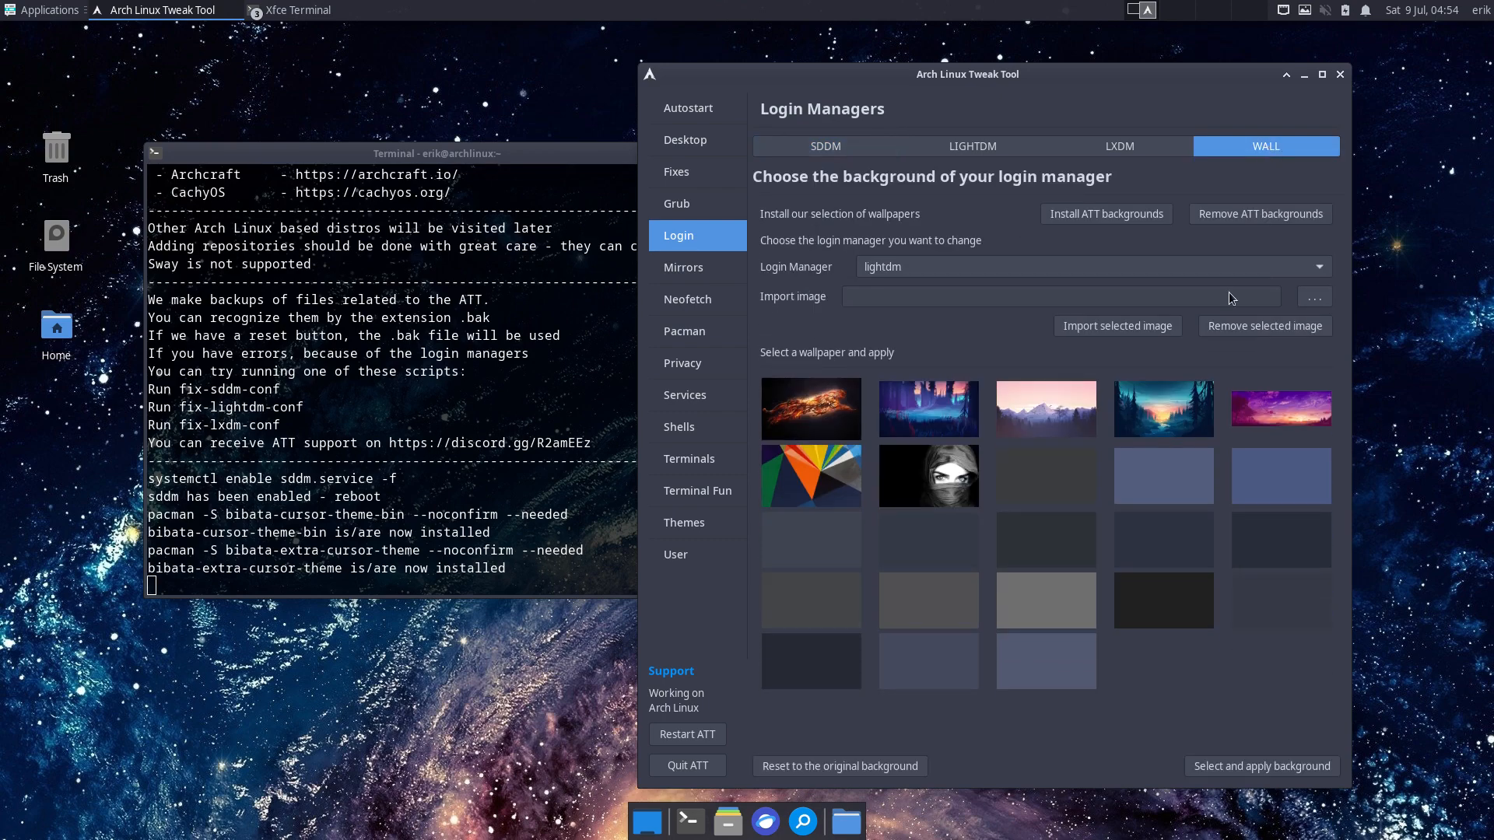
{"action": "left_click", "coordinate": [825, 681]}
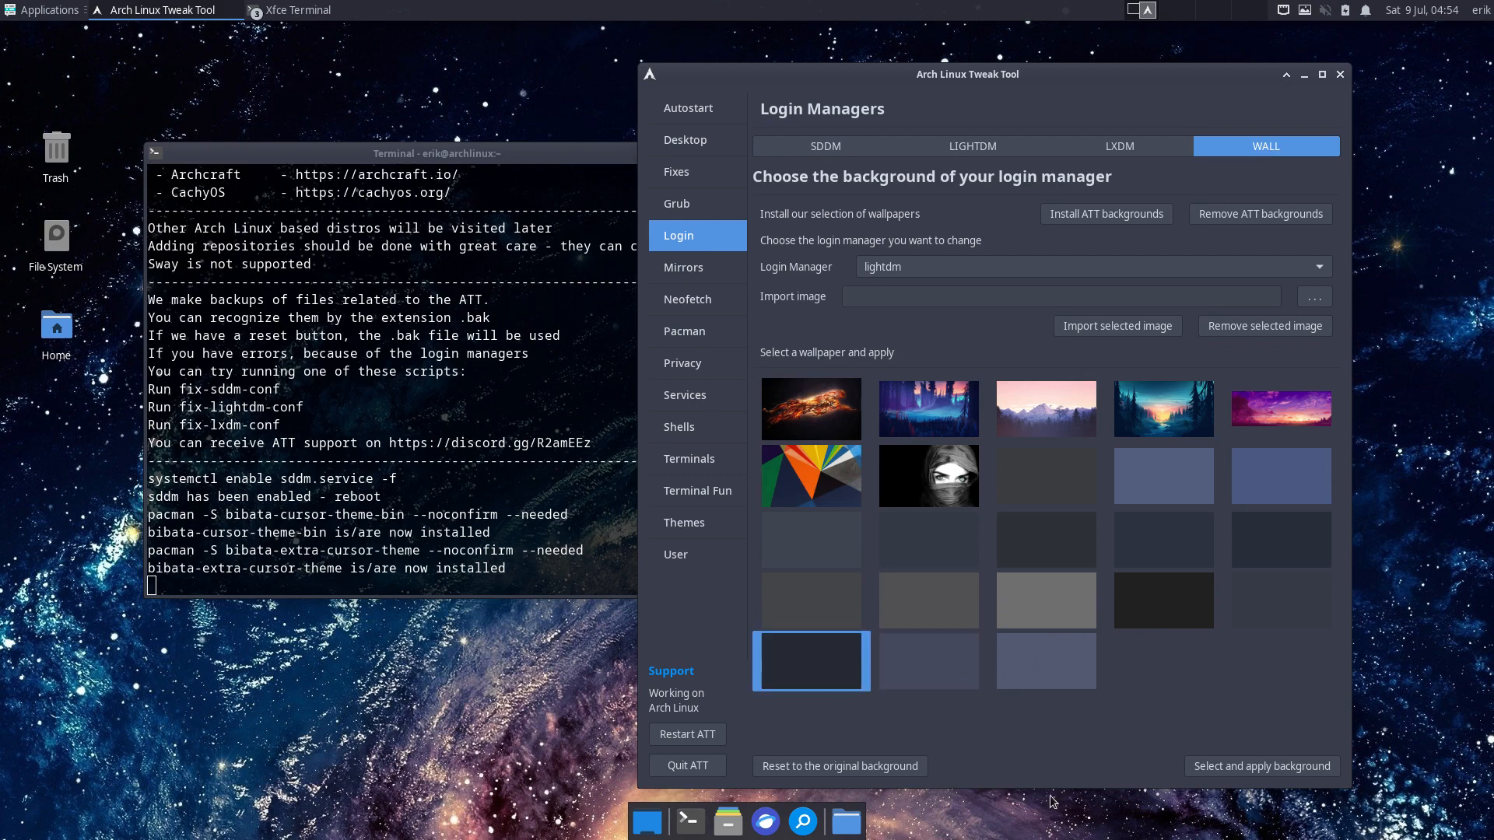
{"action": "left_click", "coordinate": [1226, 769]}
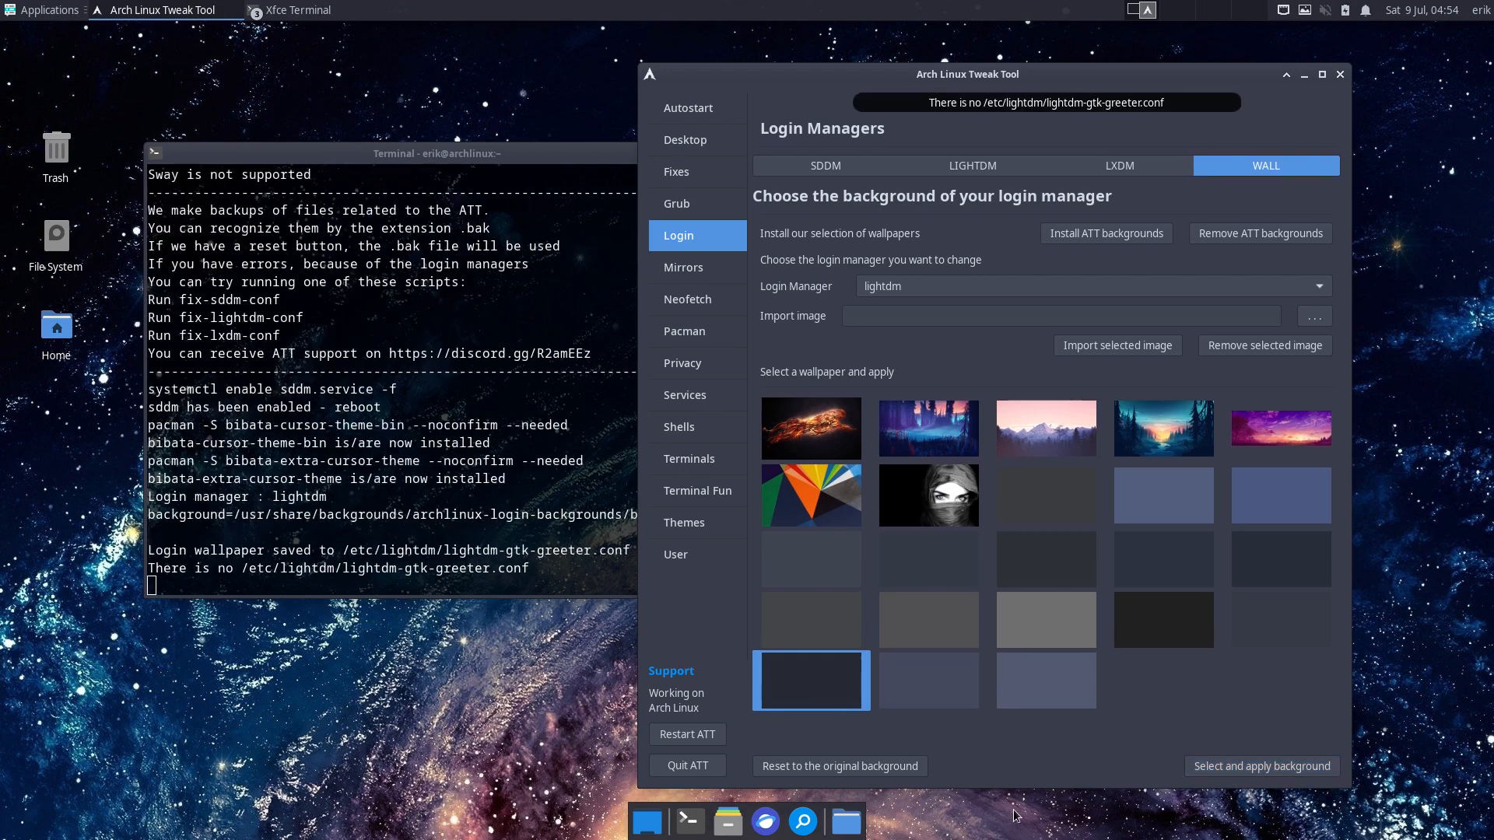
{"action": "left_click", "coordinate": [708, 774]}
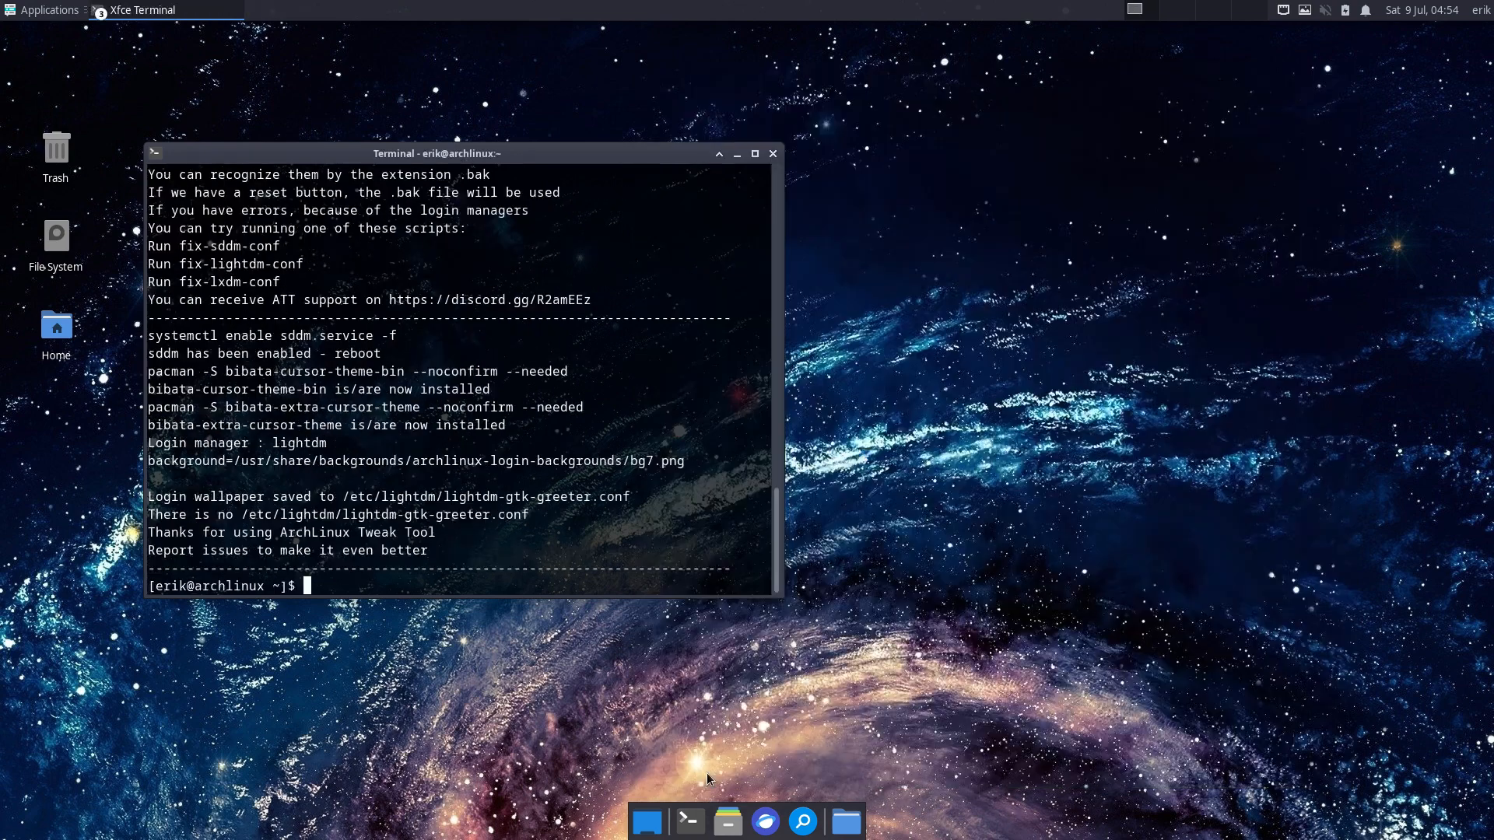
- Restart the computer from the Xfce session menu's log-out options
{"action": "left_click", "coordinate": [1481, 10]}
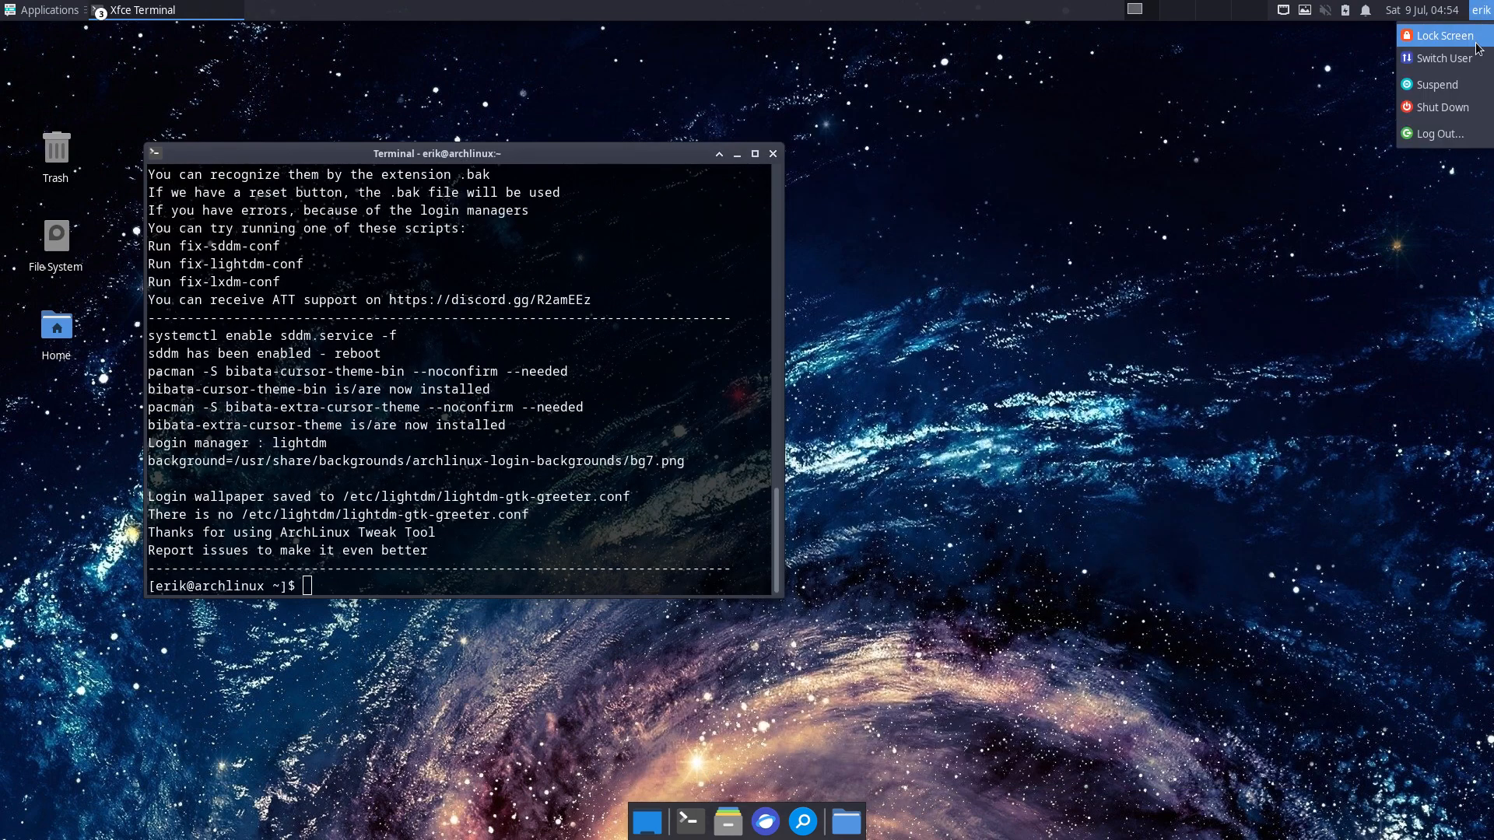
{"action": "left_click", "coordinate": [1441, 134]}
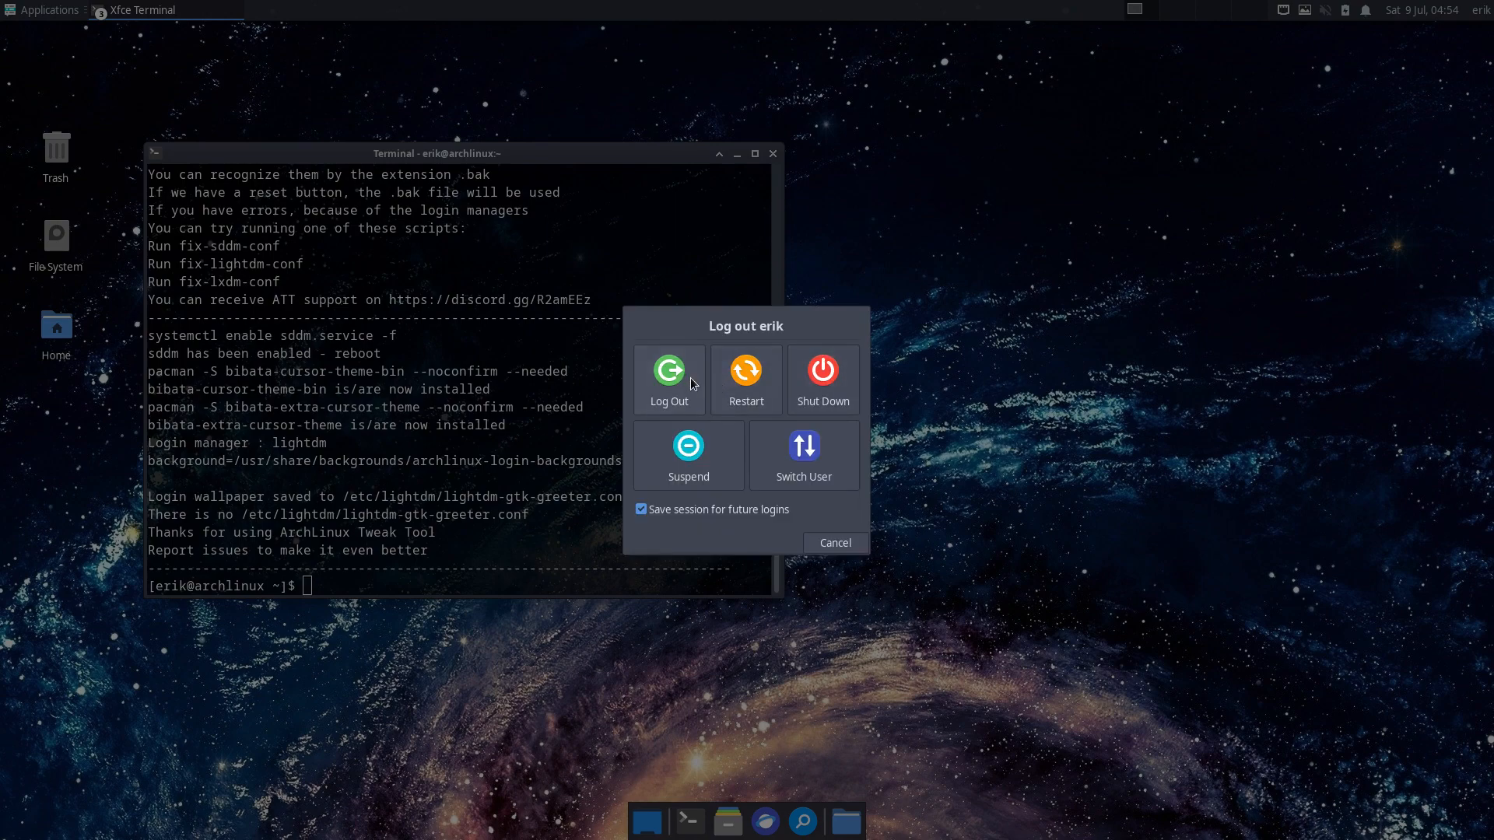
{"action": "left_click", "coordinate": [753, 385]}
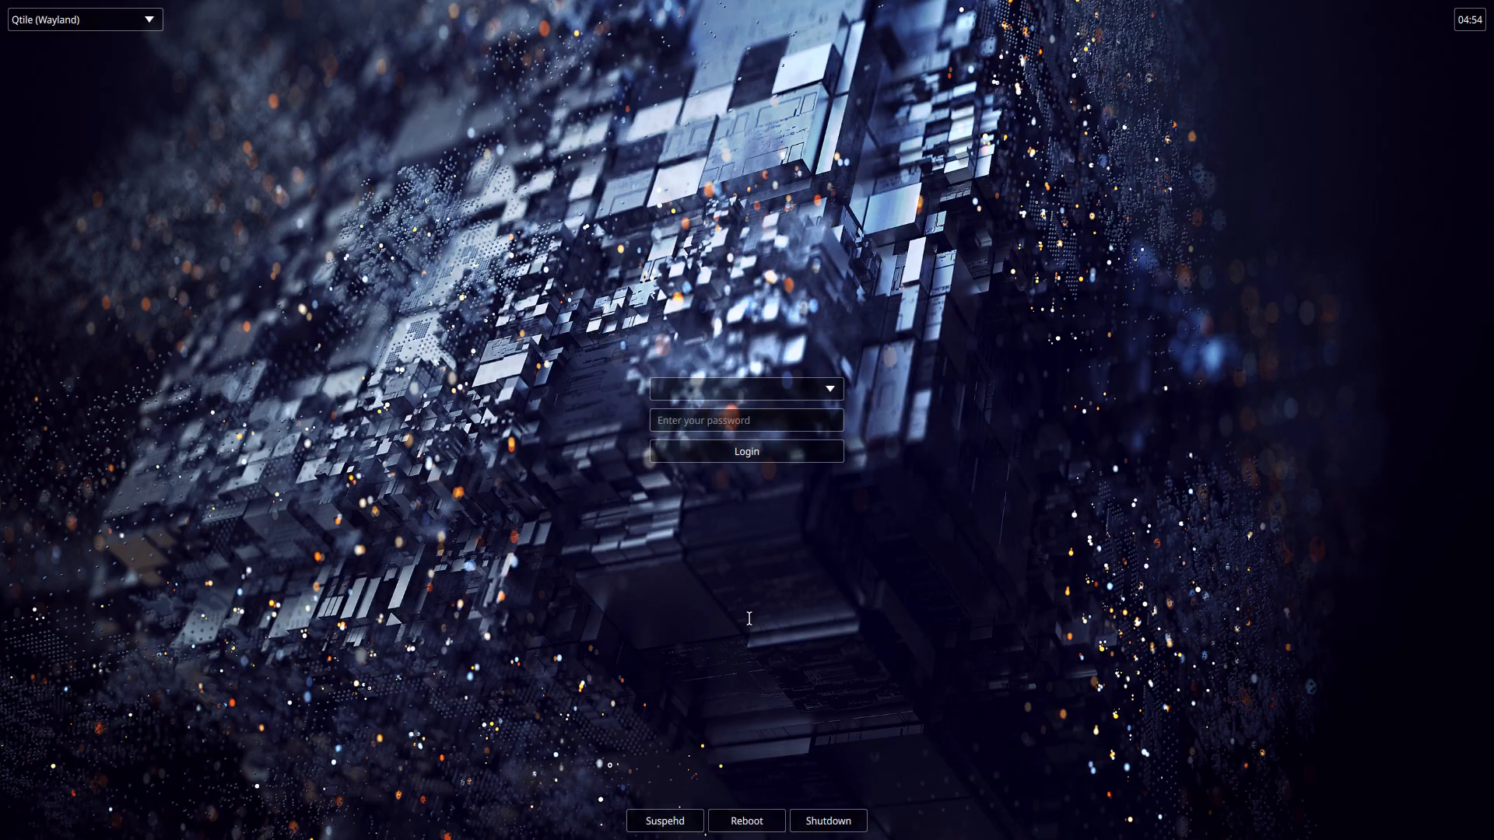
- At the SDDM screen, choose the awesome session and log in with the user's password
{"action": "left_click", "coordinate": [145, 21]}
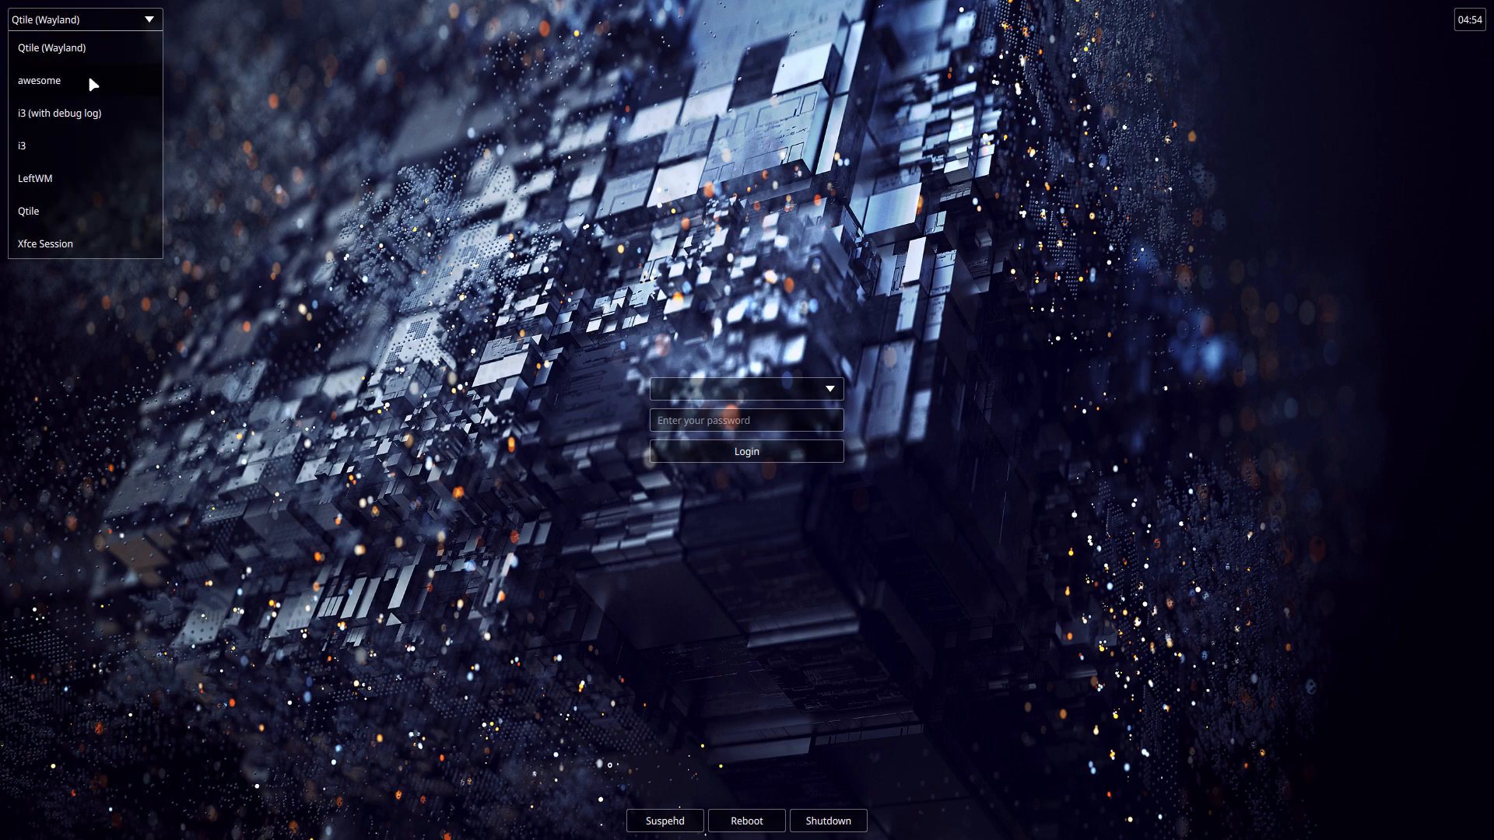
{"action": "left_click", "coordinate": [66, 81]}
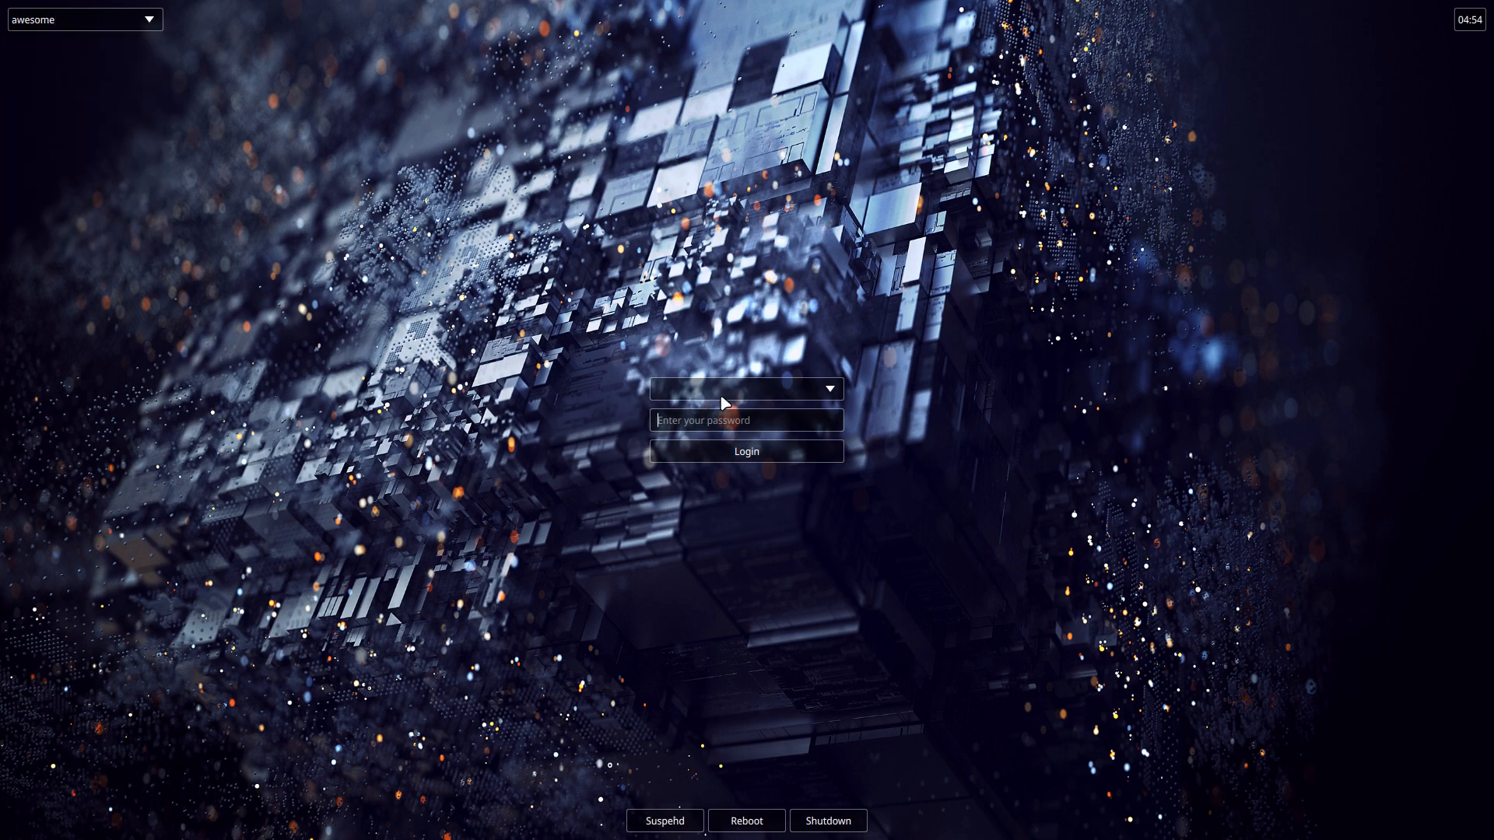
{"action": "type", "text": "••••"}
{"action": "key", "text": "Return"}
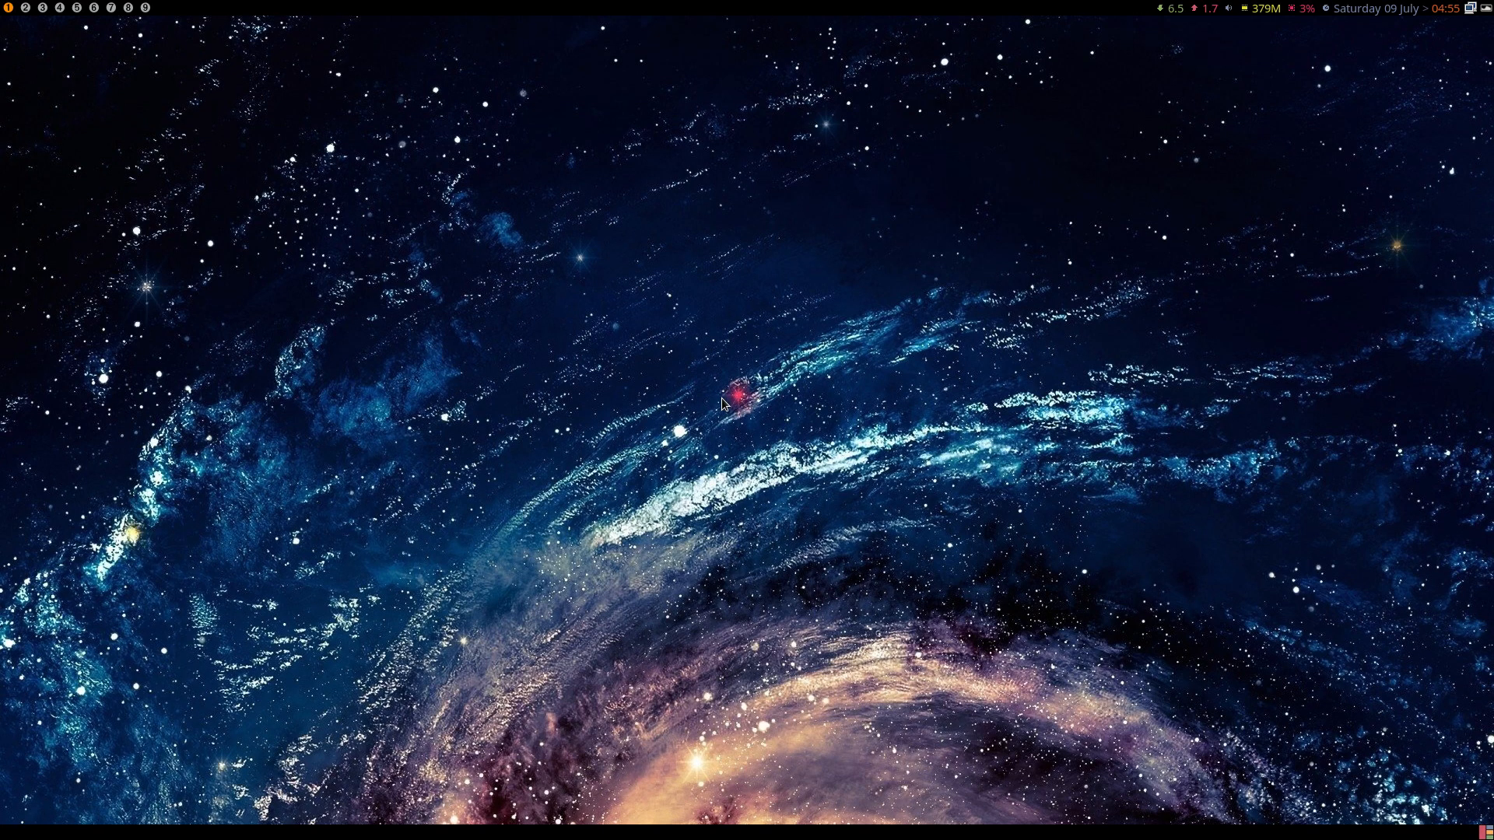
- Open Alacritty and Thunar, try the logout overlay and dmenu, then close both windows
{"action": "key", "text": "super+Return"}
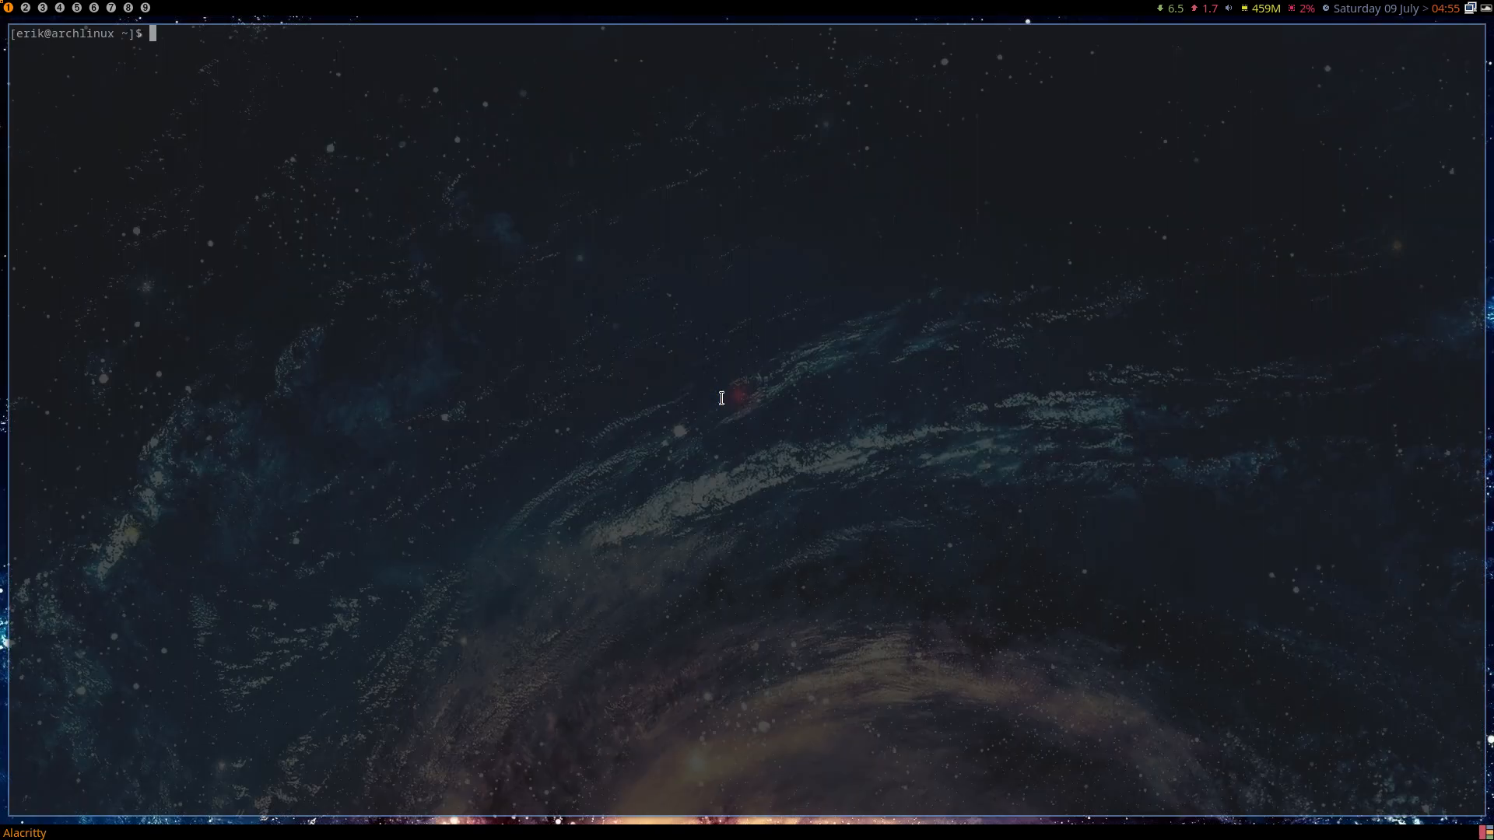
{"action": "key", "text": "super+shift+Return"}
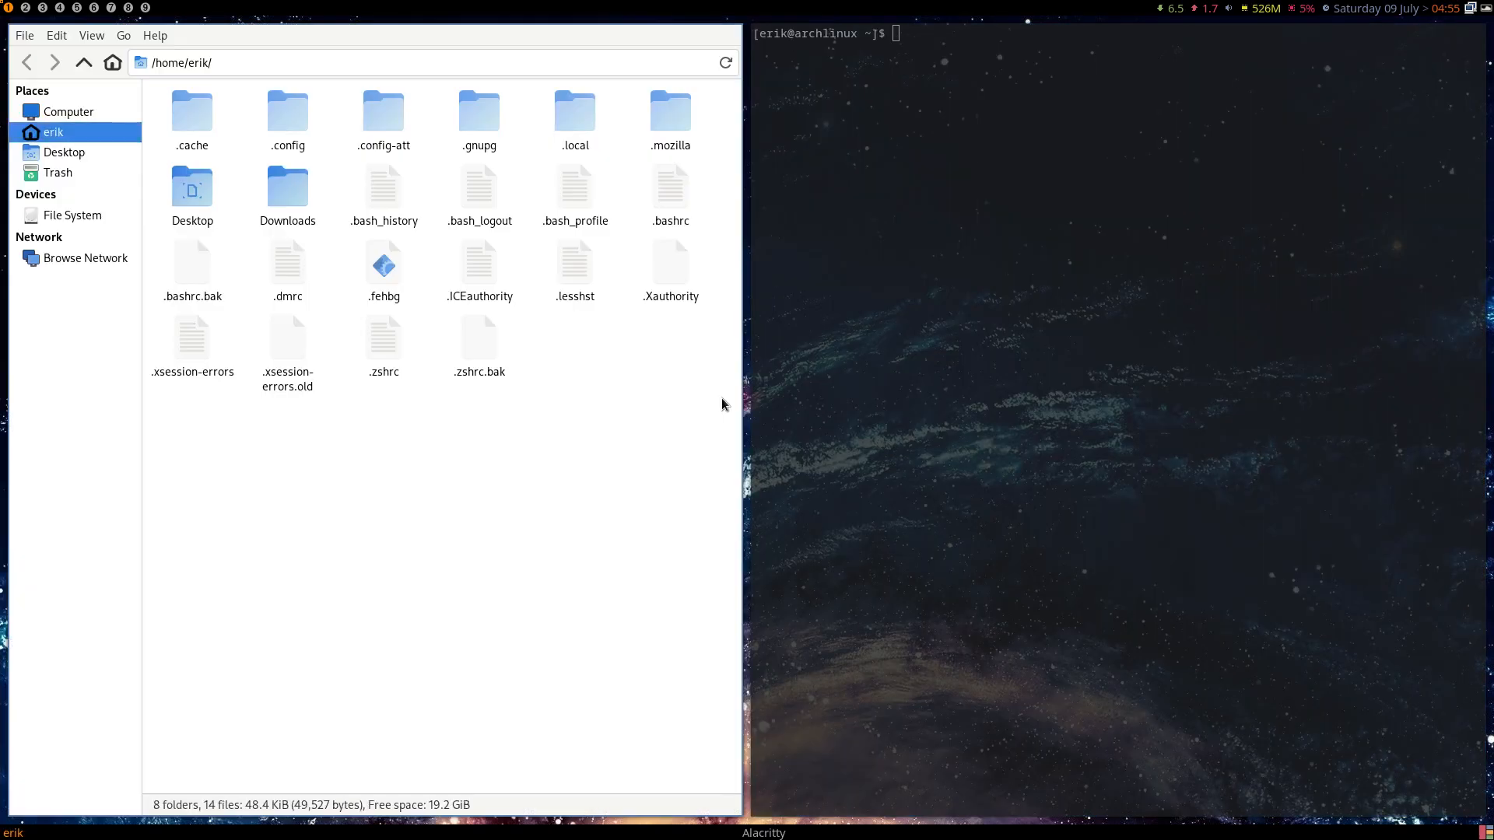
{"action": "key", "text": "super+x"}
{"action": "key", "text": "Escape"}
{"action": "key", "text": "super+d"}
{"action": "key", "text": "Escape"}
{"action": "key", "text": "super+q"}
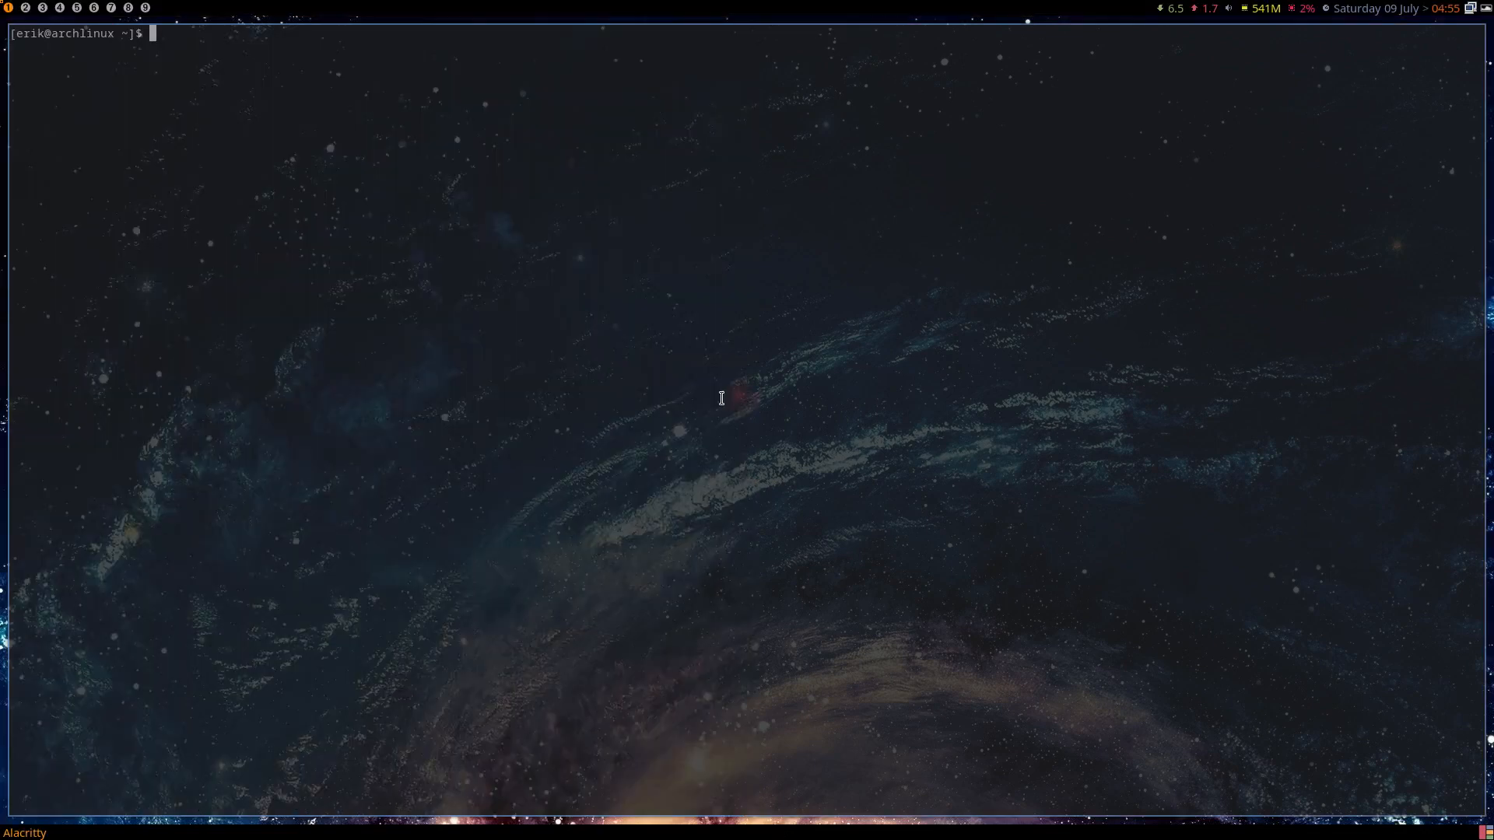
{"action": "key", "text": "super+q"}
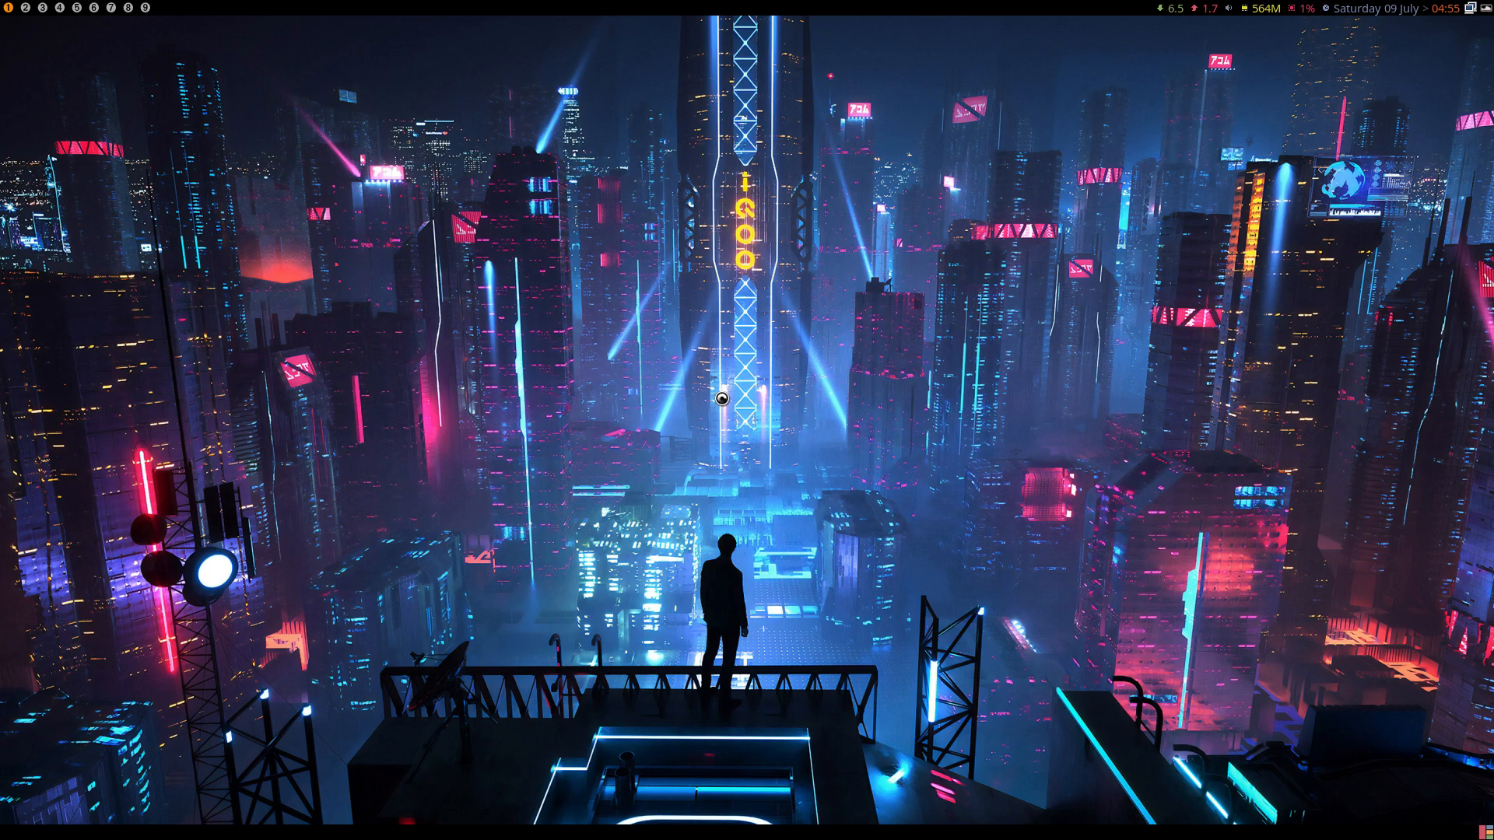
- Launch Sublime Text from the launcher and close the dated linux.conf tab
{"action": "key", "text": "super+p"}
{"action": "type", "text": "su"}
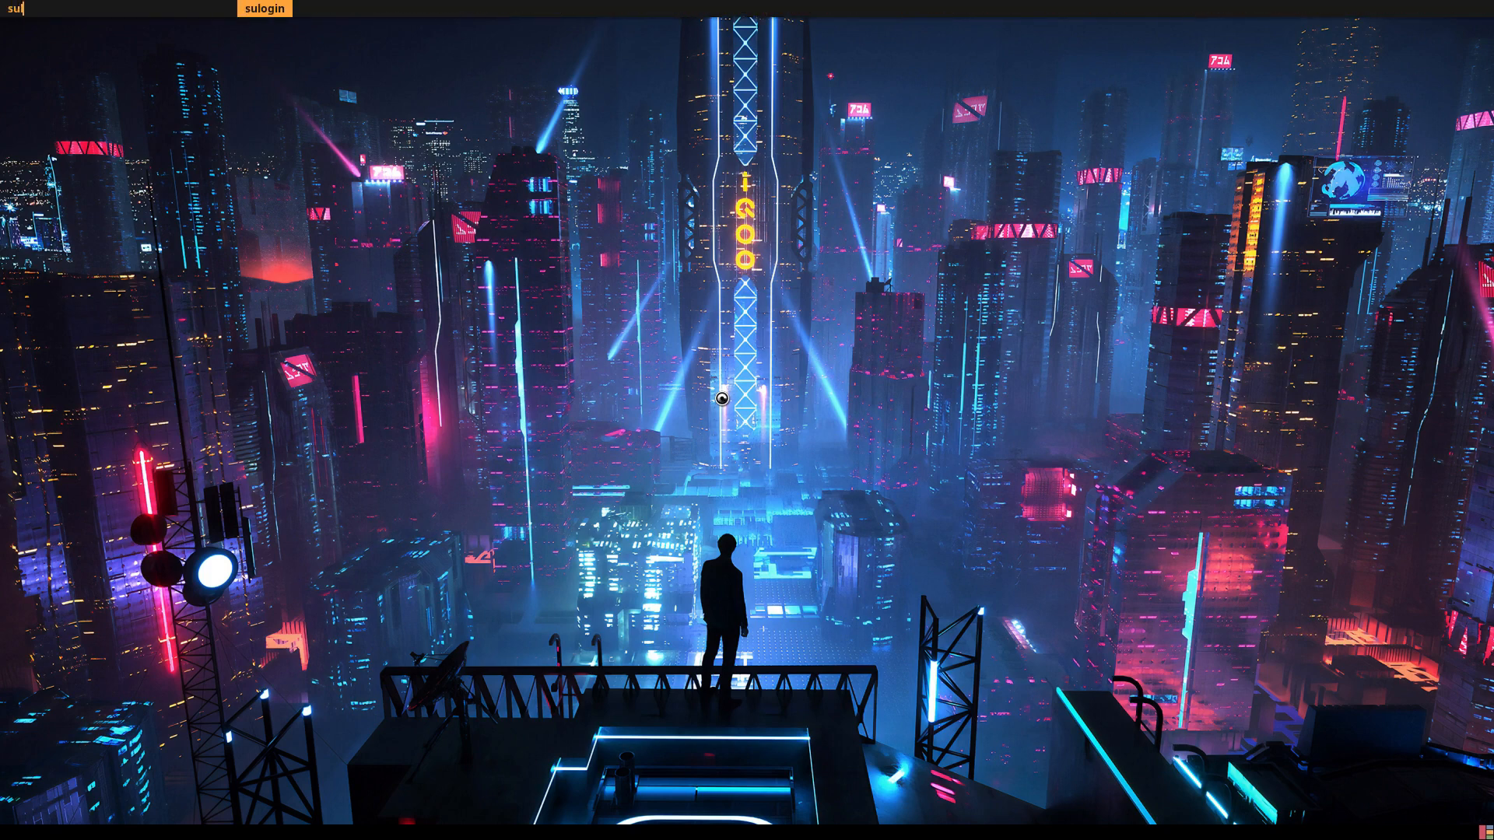
{"action": "type", "text": "b"}
{"action": "key", "text": "Return"}
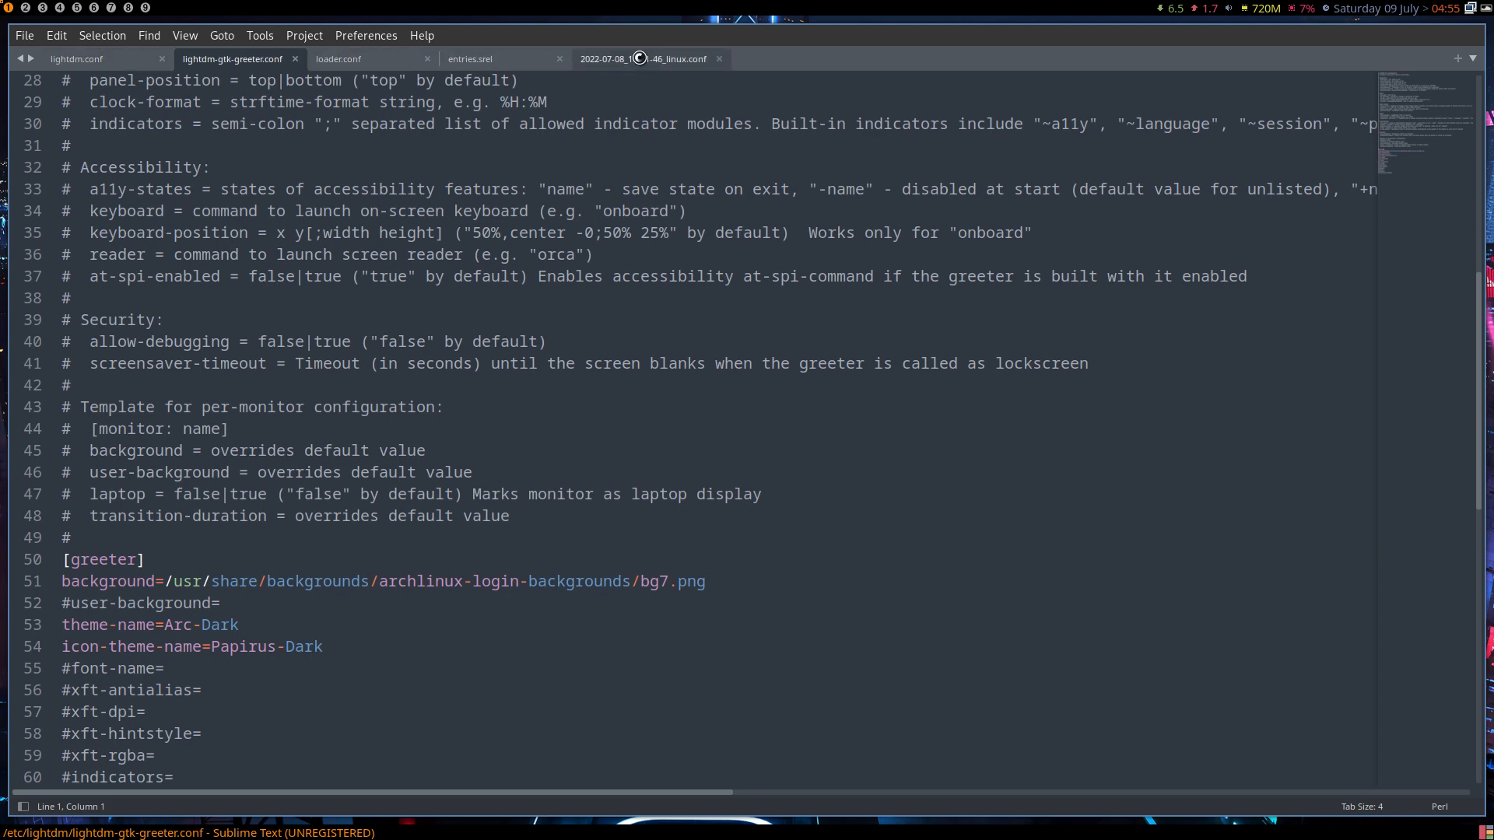
{"action": "left_click", "coordinate": [719, 59]}
- Open /etc/sddm.conf.d/kde_settings.conf and review its commented User line and theme line
{"action": "left_click", "coordinate": [25, 36]}
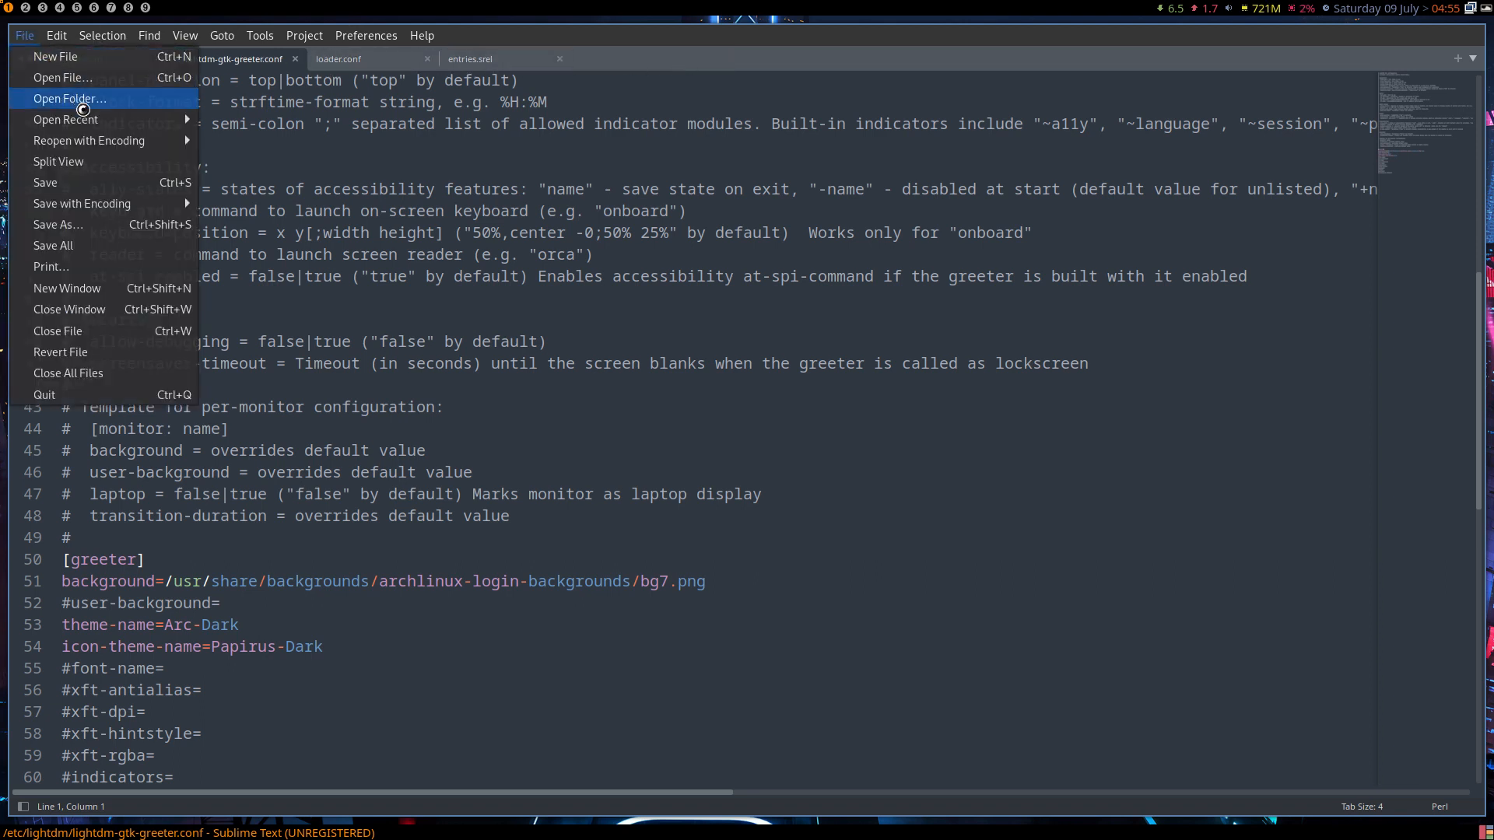
{"action": "left_click", "coordinate": [111, 82]}
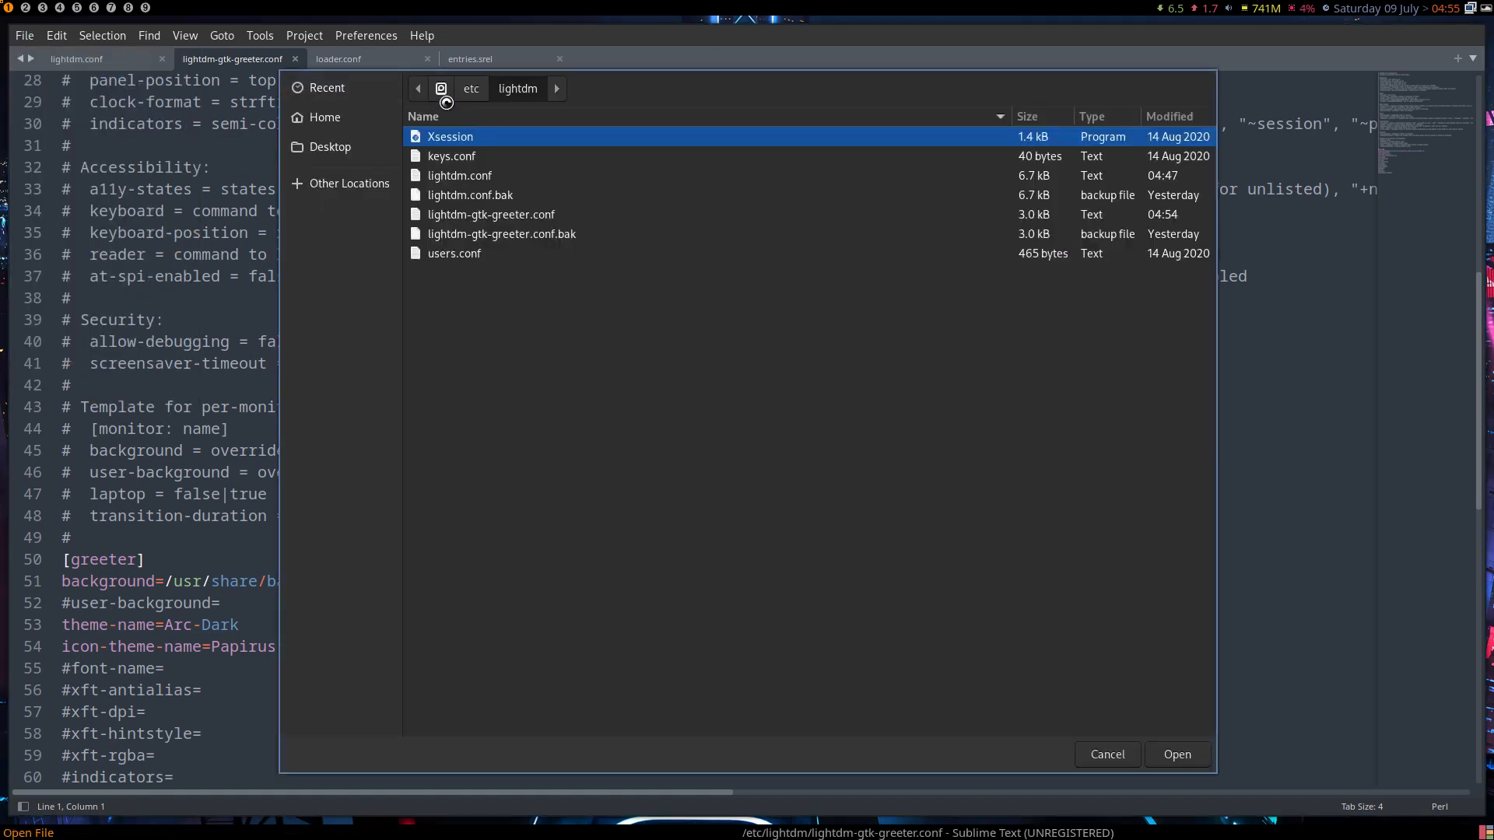
{"action": "key", "text": "BackSpace"}
{"action": "type", "text": "sdd"}
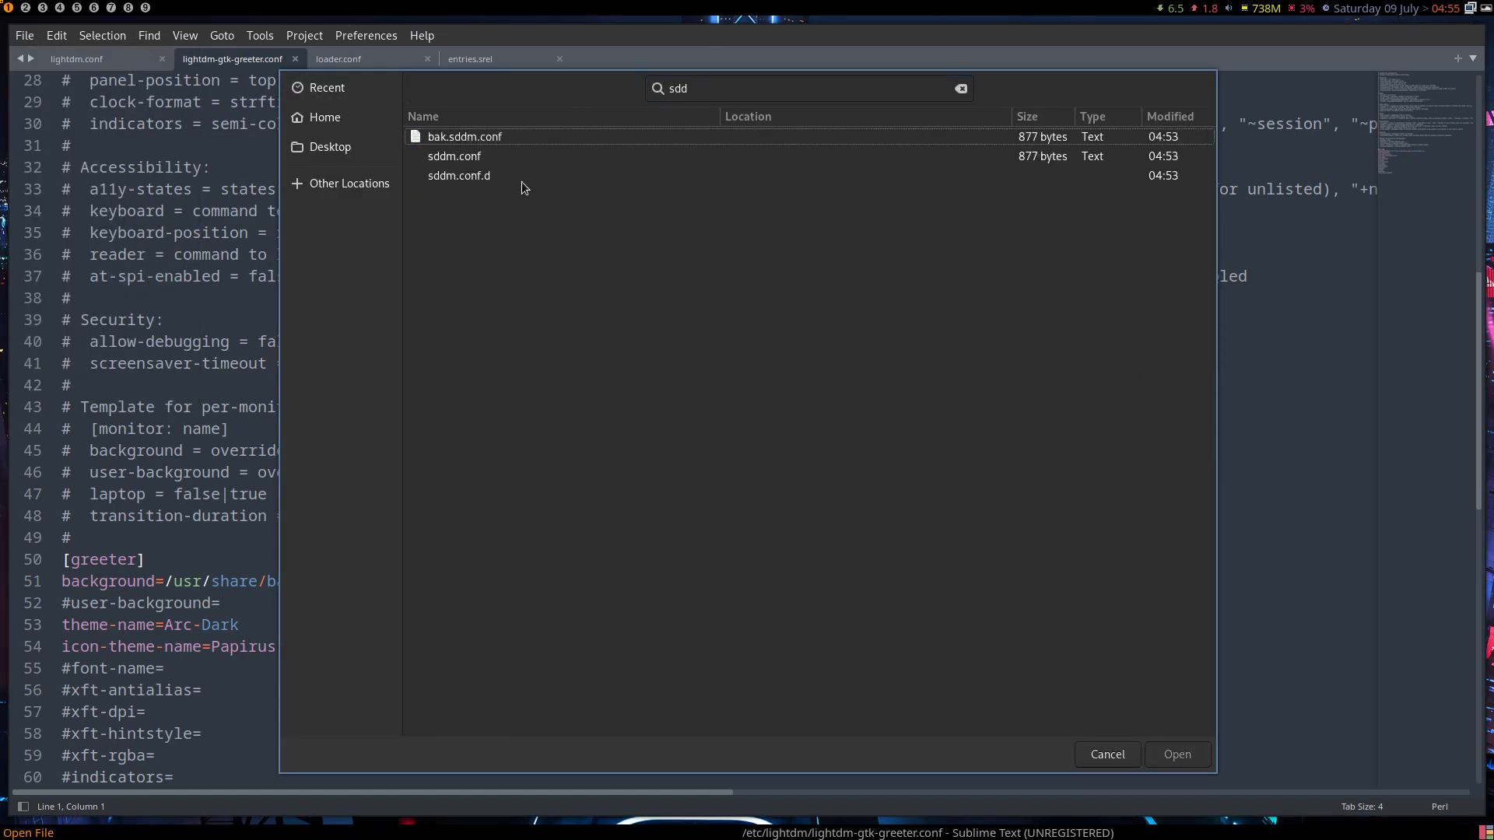
{"action": "double_click", "coordinate": [476, 179]}
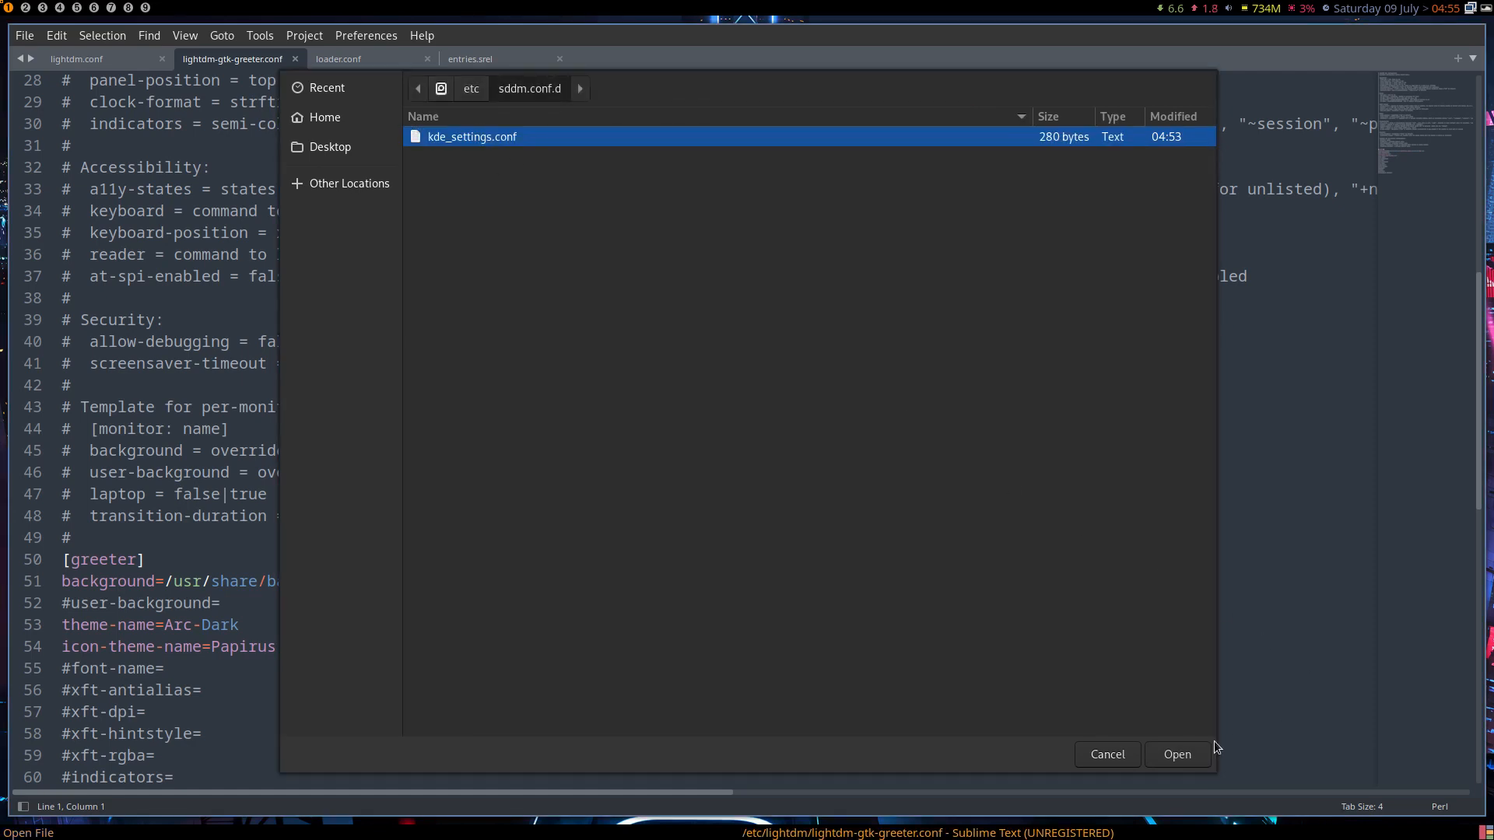
{"action": "left_click", "coordinate": [1206, 750]}
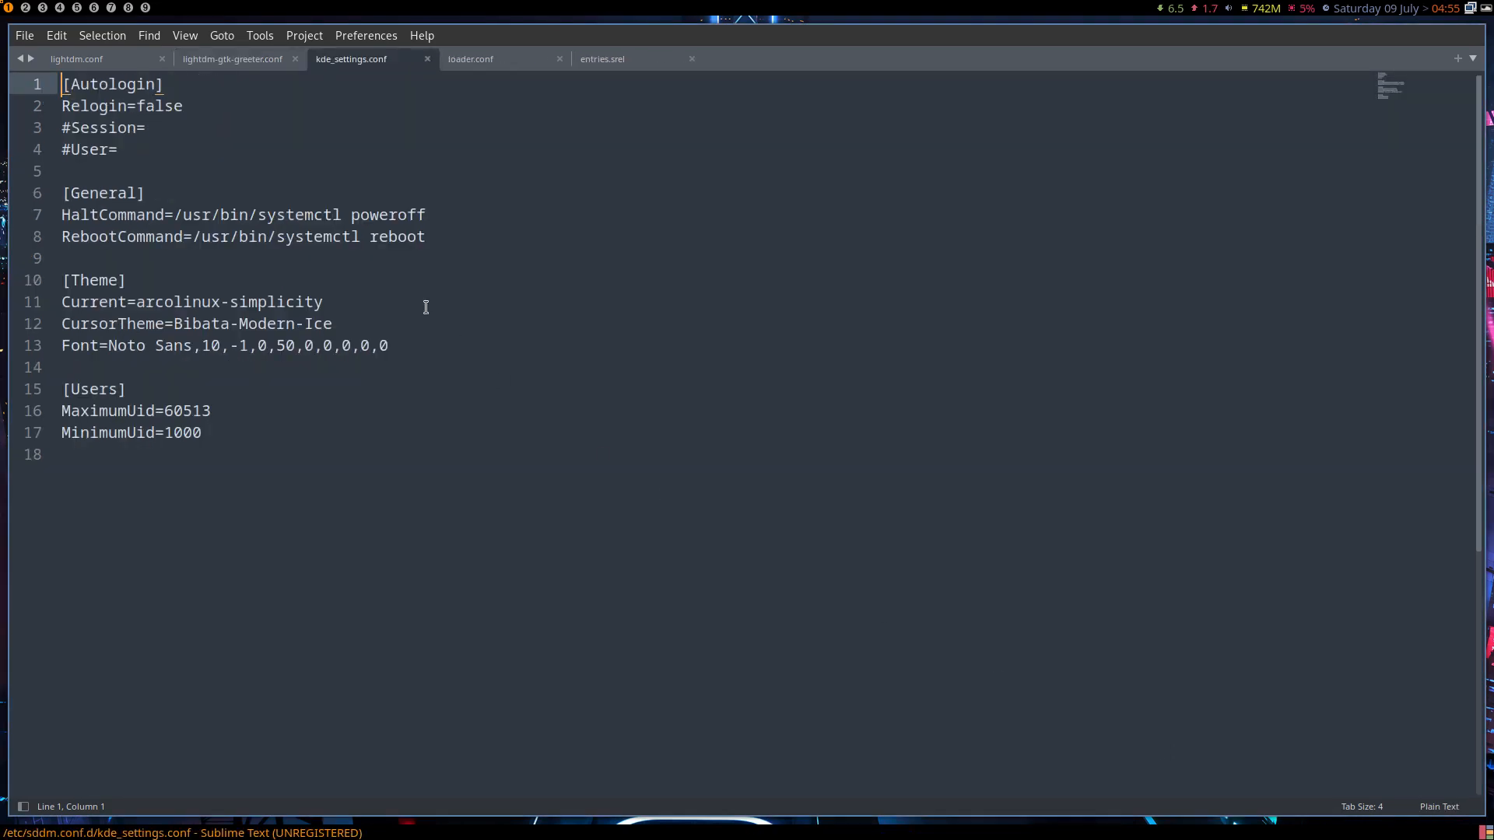
{"action": "left_click", "coordinate": [134, 144]}
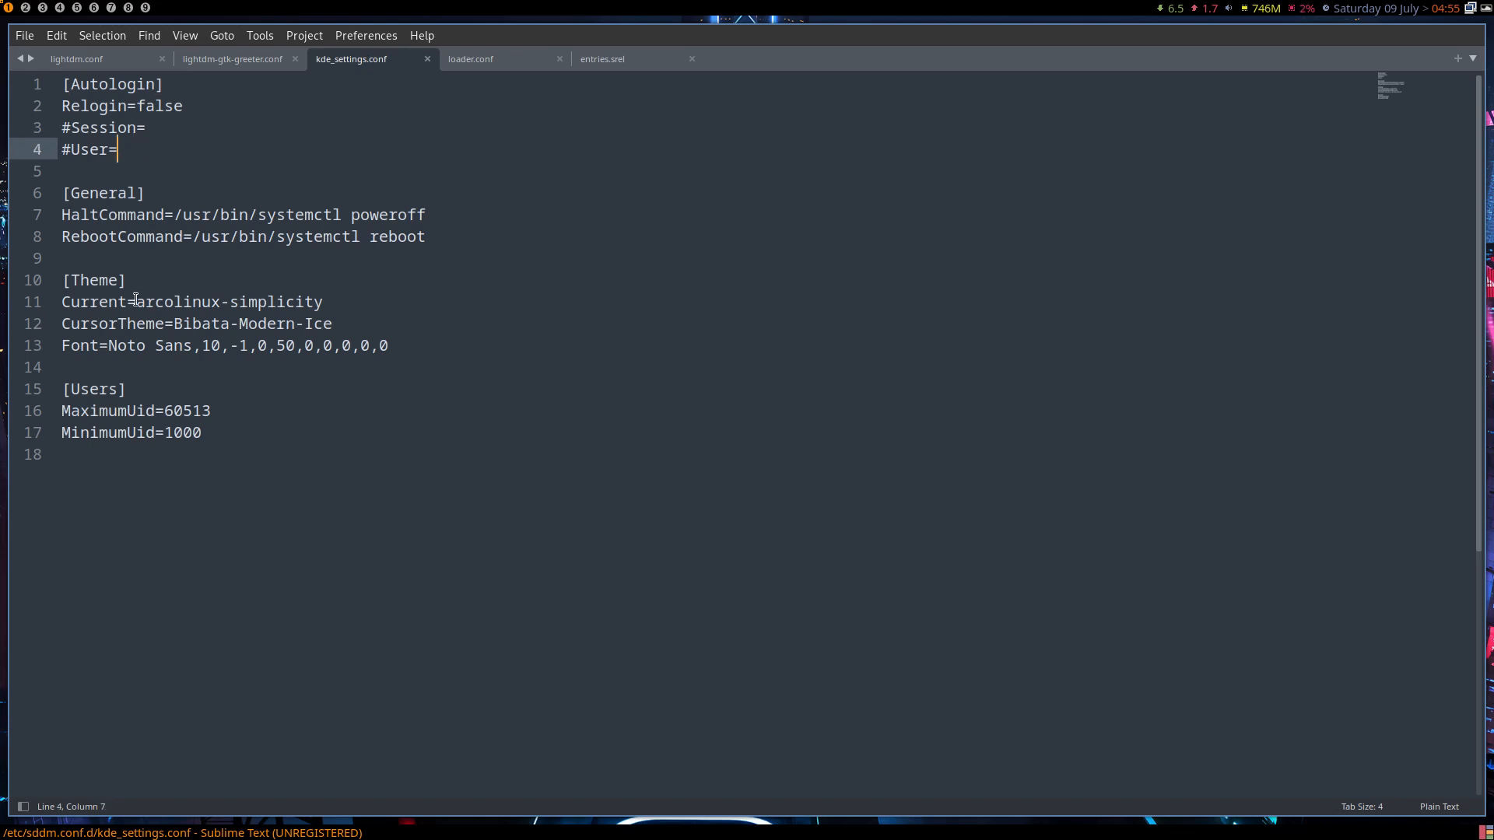
{"action": "left_click", "coordinate": [330, 302]}
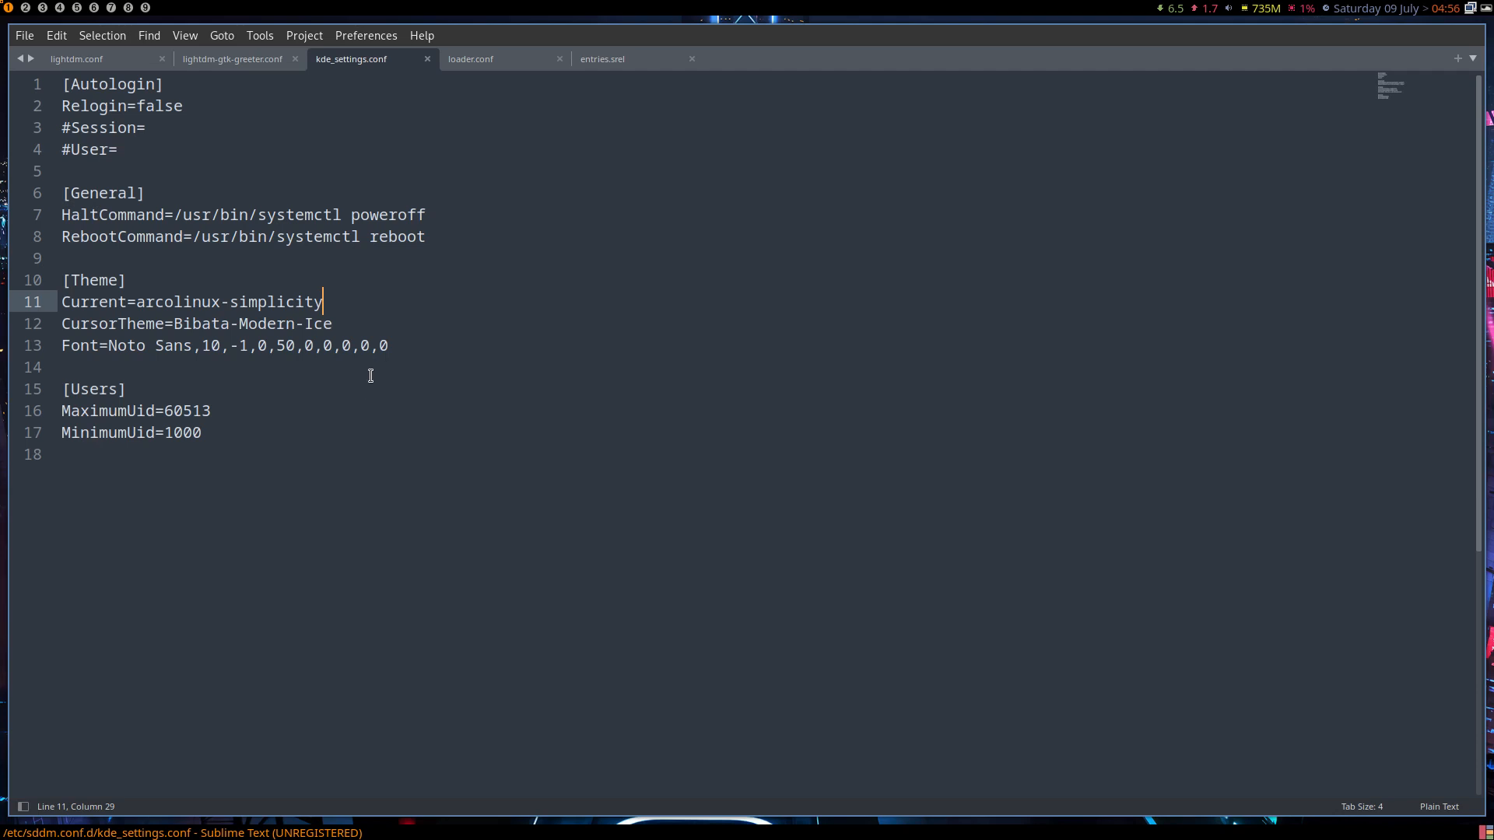
- Switch to workspace 2 and enter the password to start the tweak tool
{"action": "left_click", "coordinate": [26, 10]}
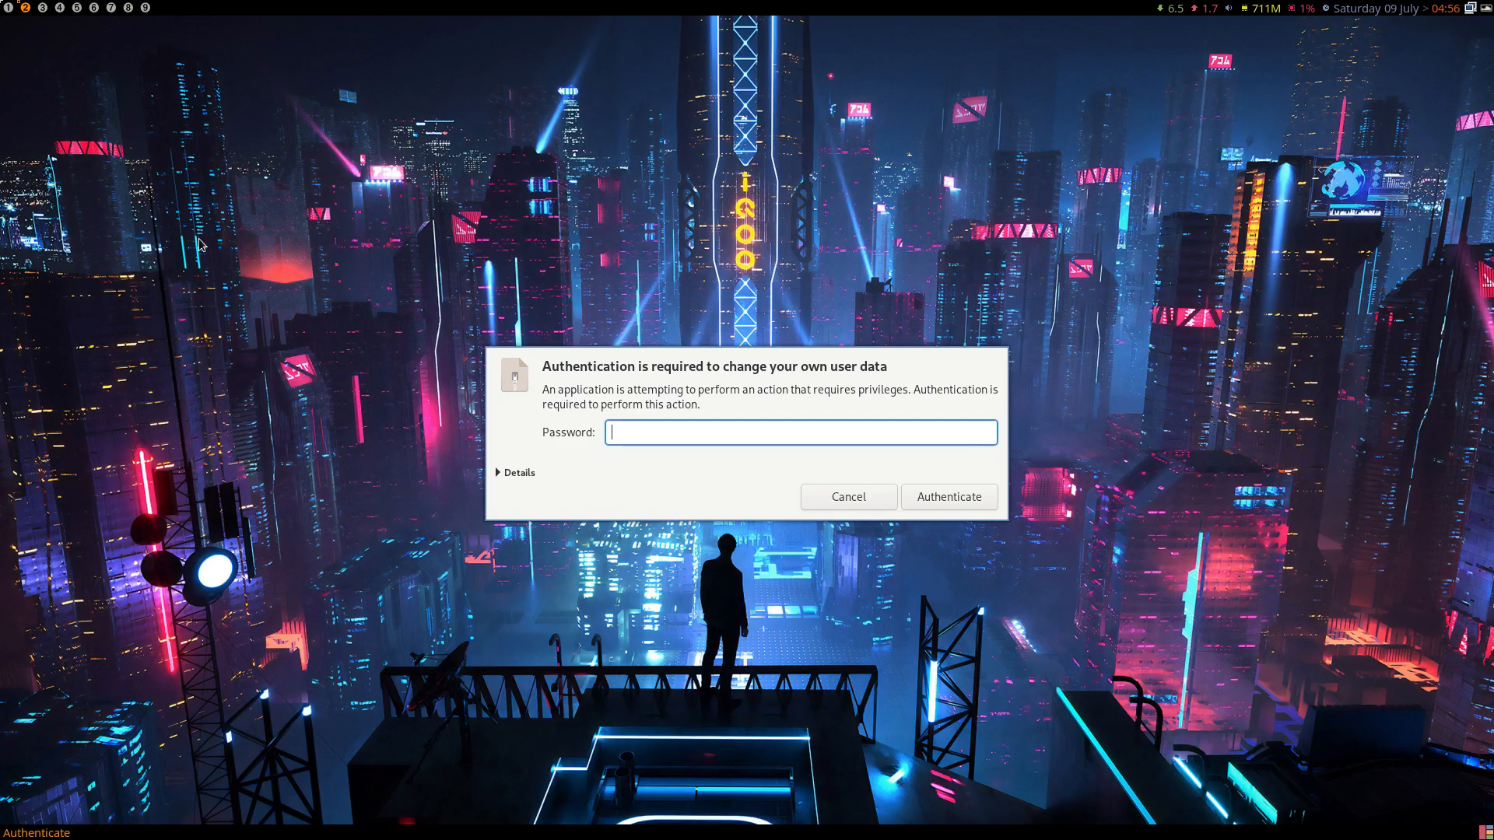
{"action": "type", "text": "••••"}
{"action": "key", "text": "Return"}
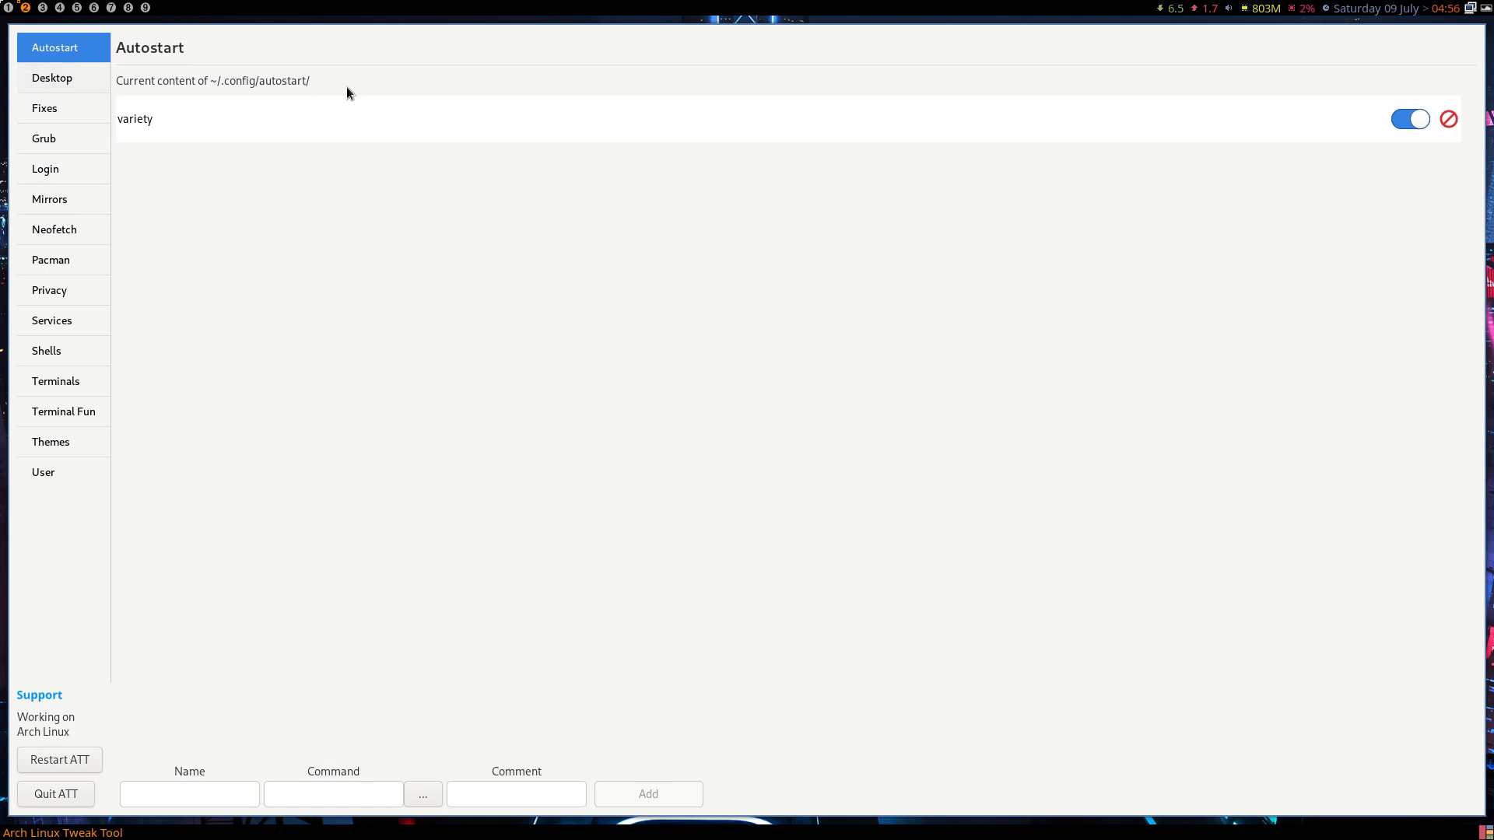
- Apply the Arc-Dark widget theme in lxappearance and close it
{"action": "key", "text": "super+shift+Return"}
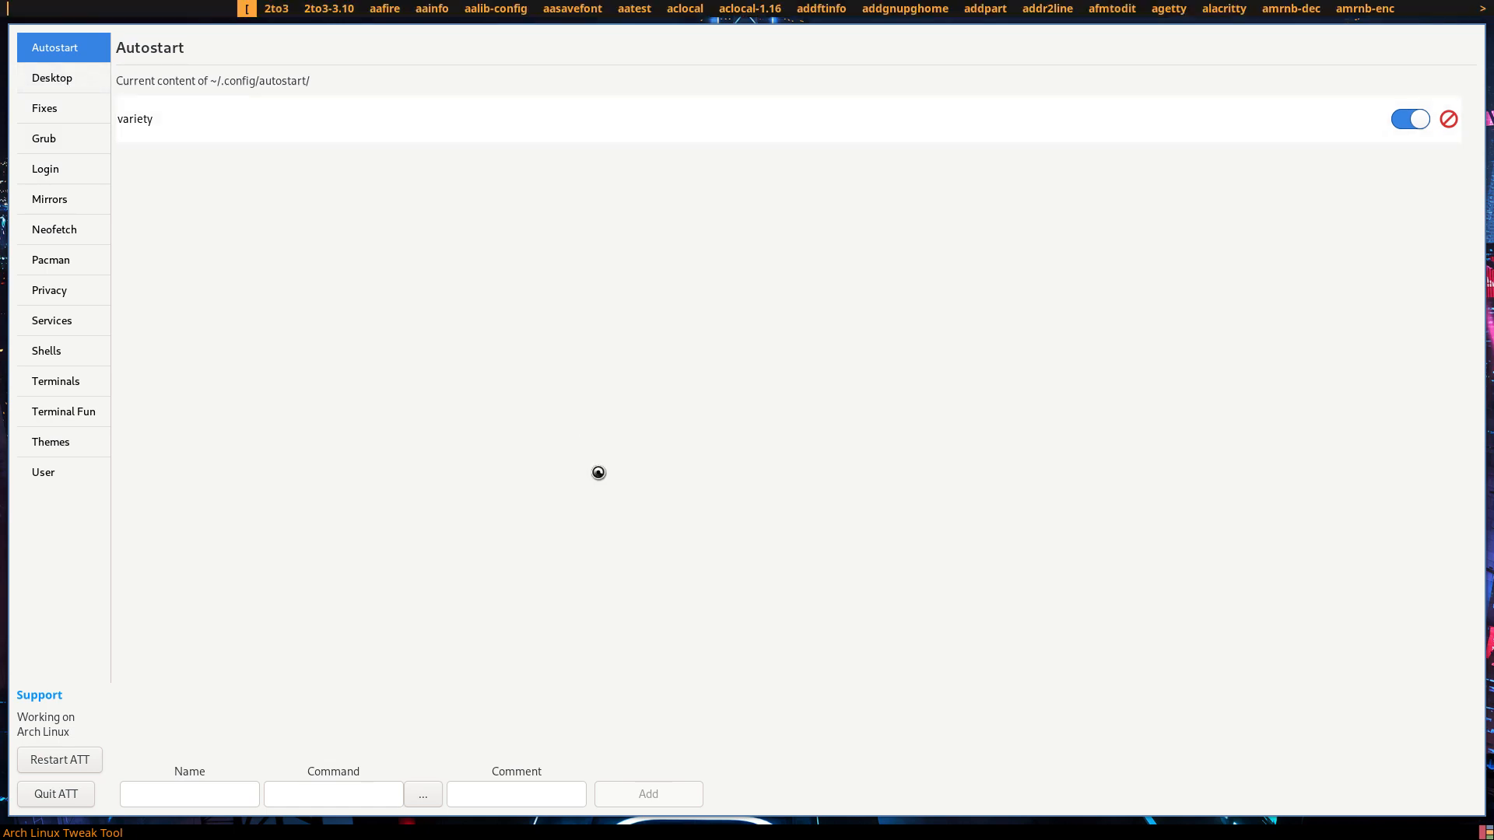
{"action": "type", "text": "lxap"}
{"action": "key", "text": "Return"}
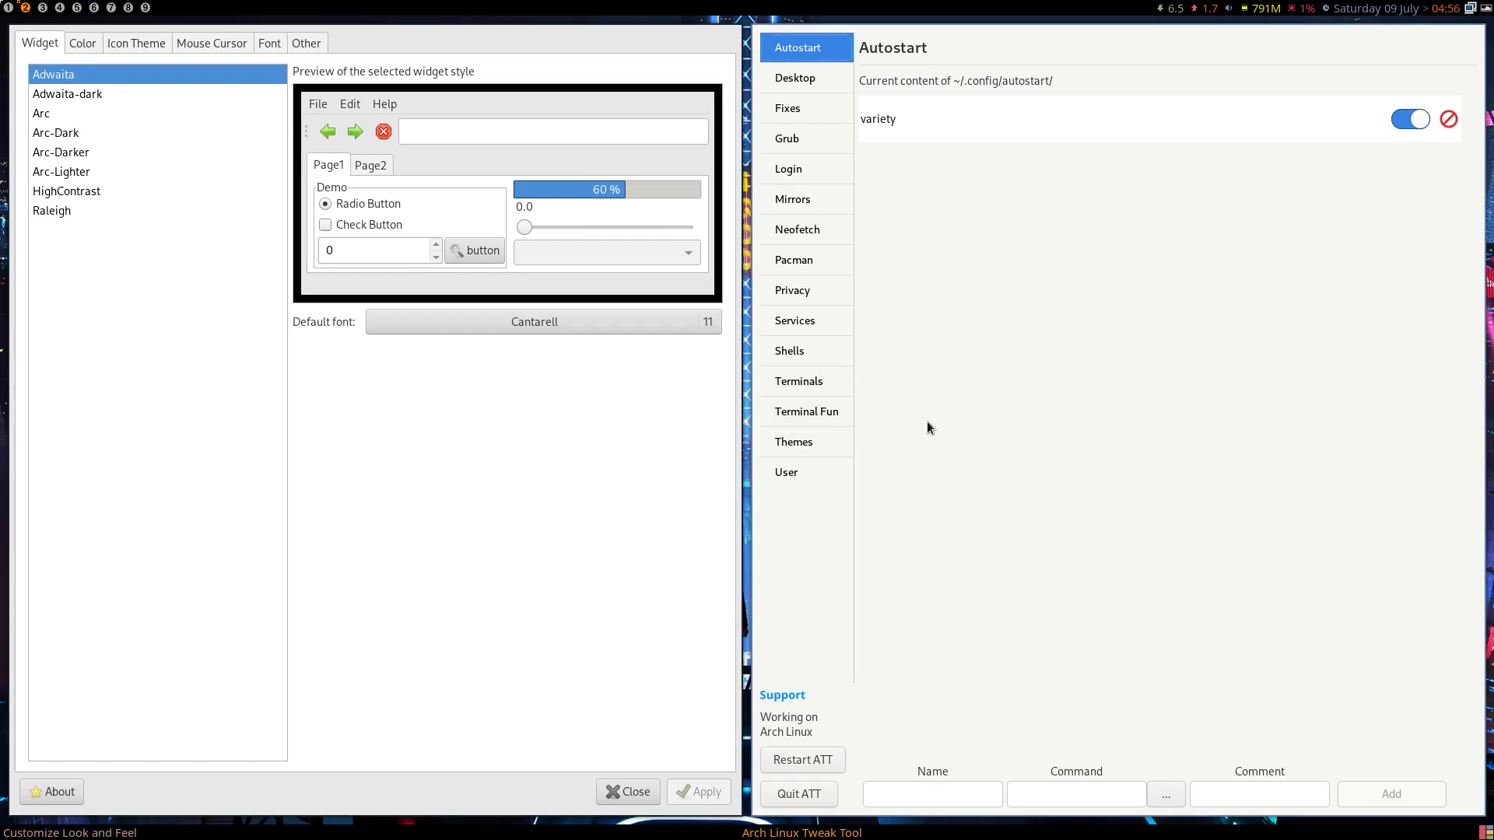
{"action": "left_click", "coordinate": [49, 138]}
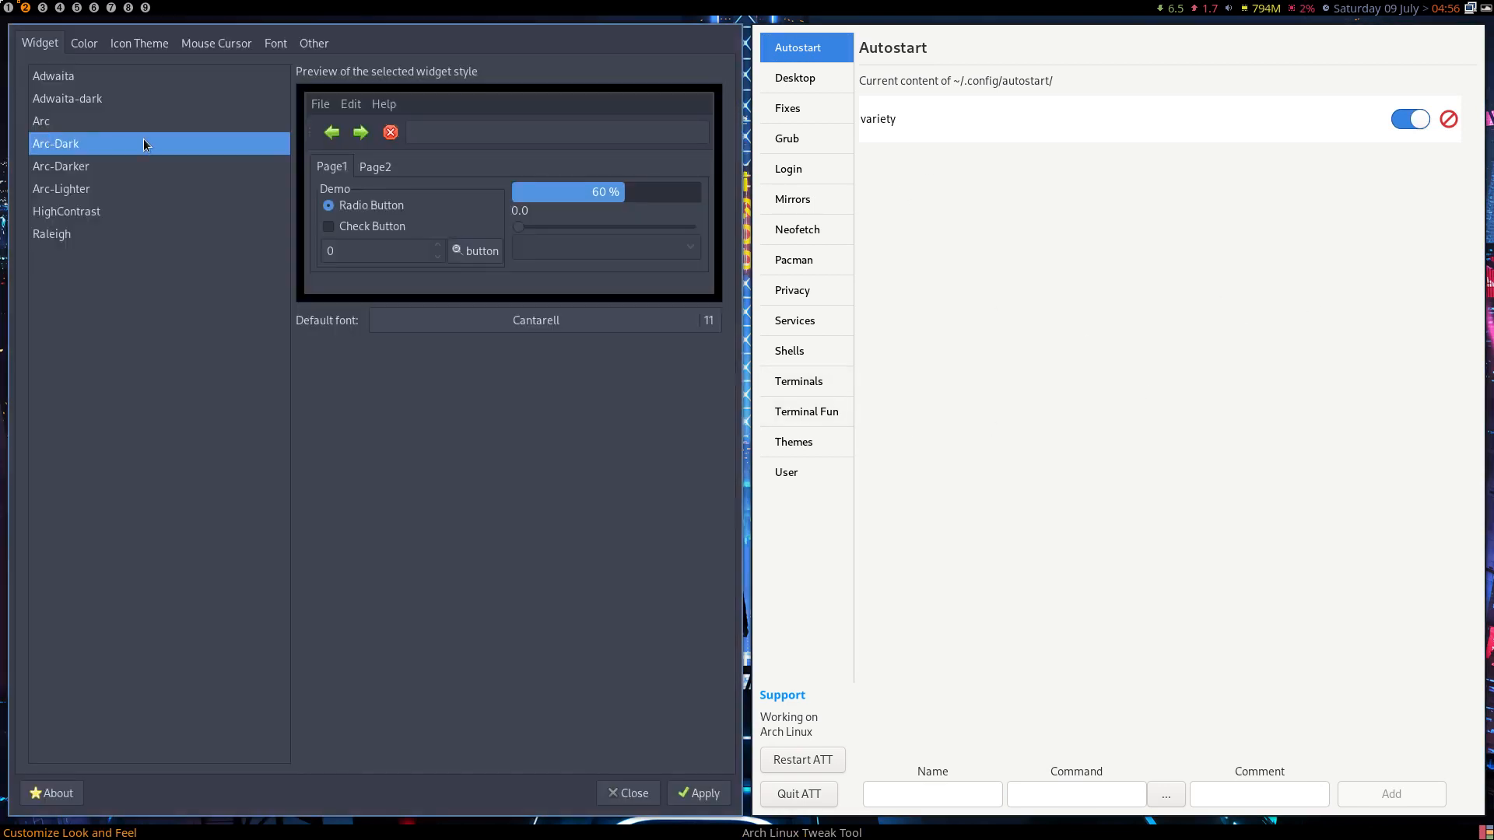
{"action": "left_click", "coordinate": [680, 802]}
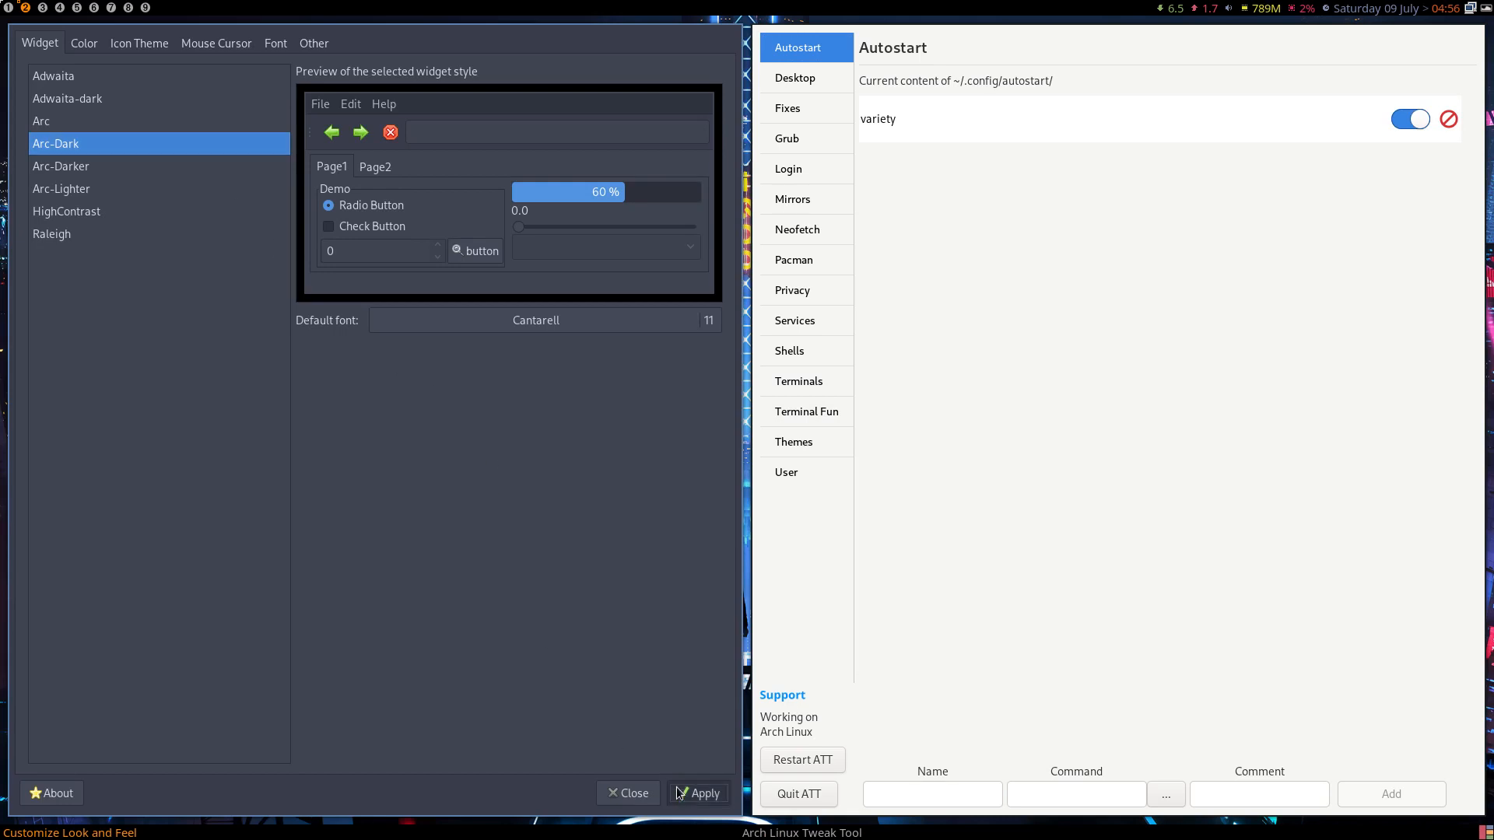
{"action": "left_click", "coordinate": [627, 793]}
- Quit the tweak tool, reopen it with the password, and quit it again
{"action": "left_click", "coordinate": [72, 801]}
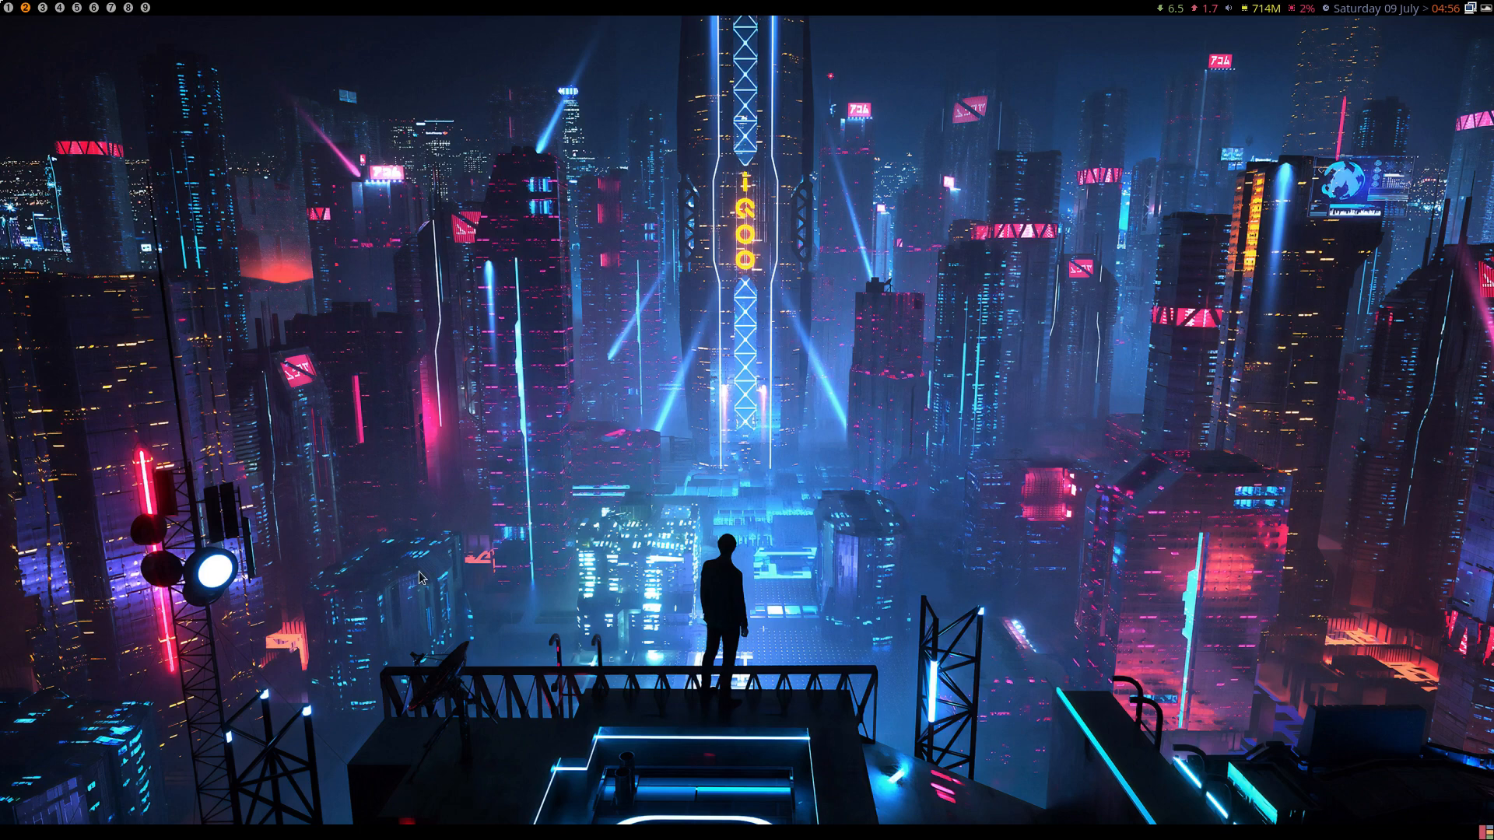
{"action": "type", "text": "****"}
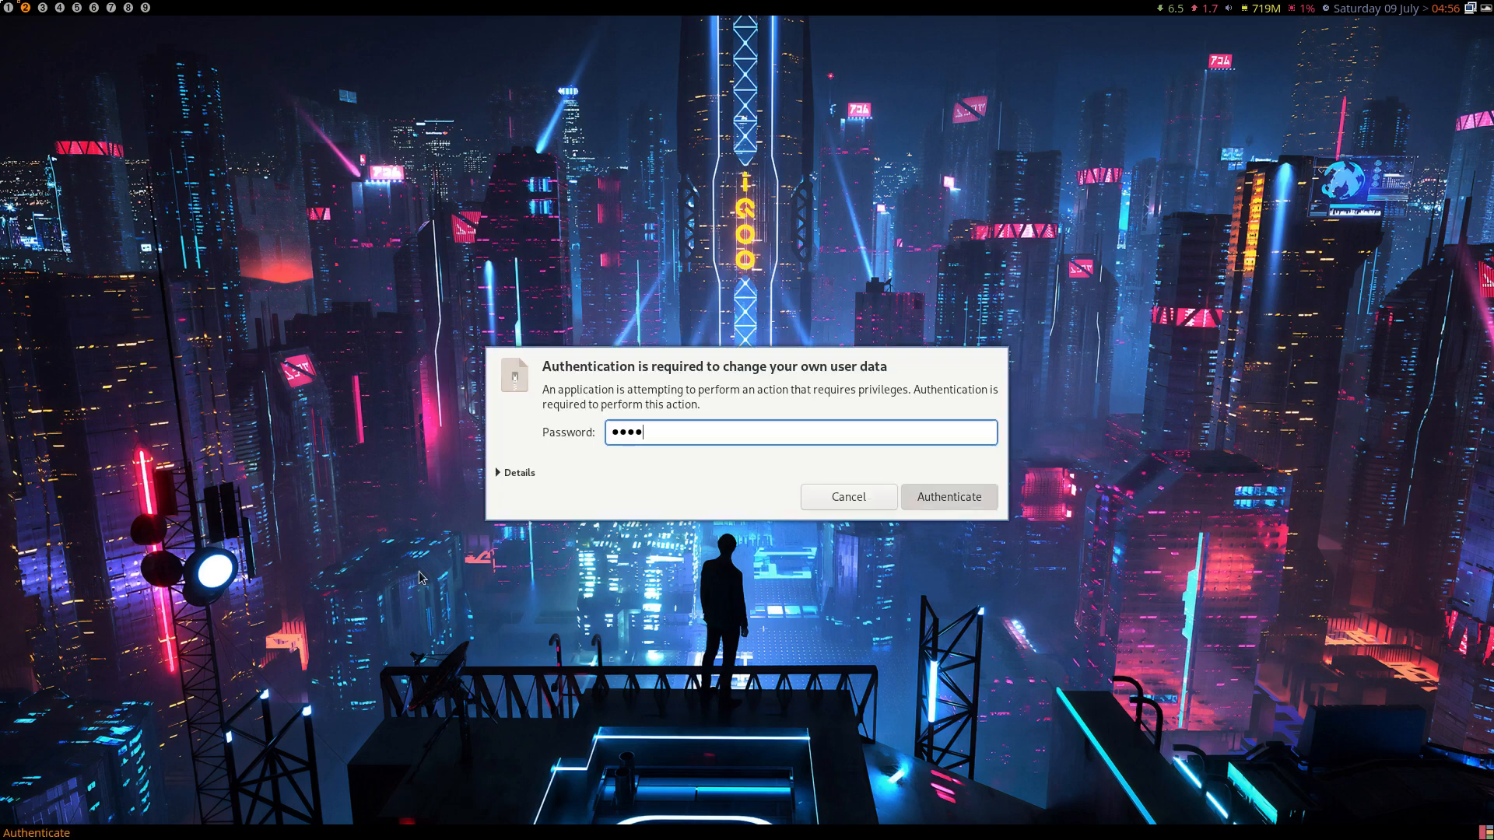
{"action": "key", "text": "Return"}
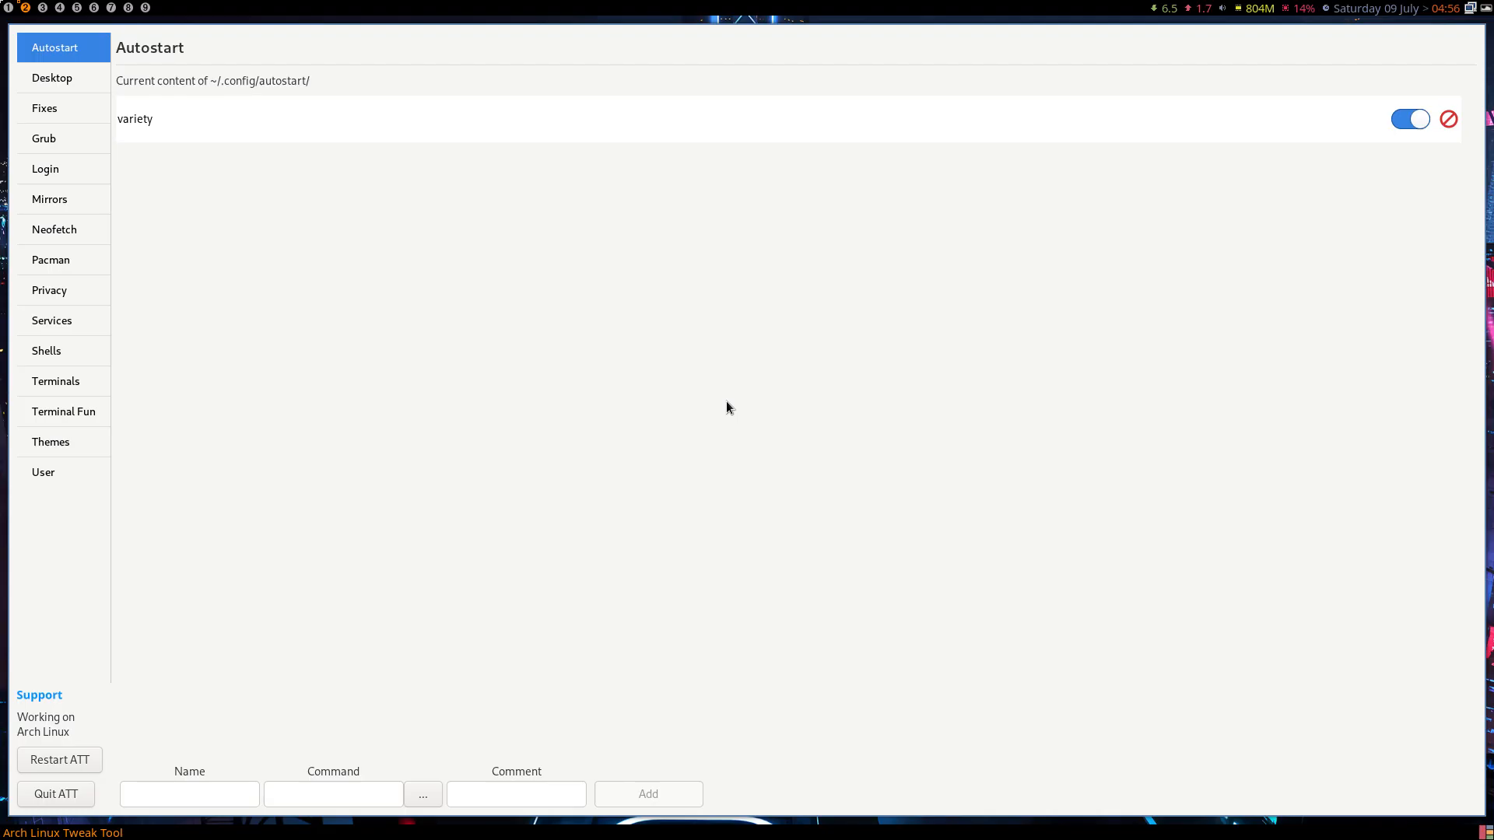
{"action": "left_click", "coordinate": [61, 797]}
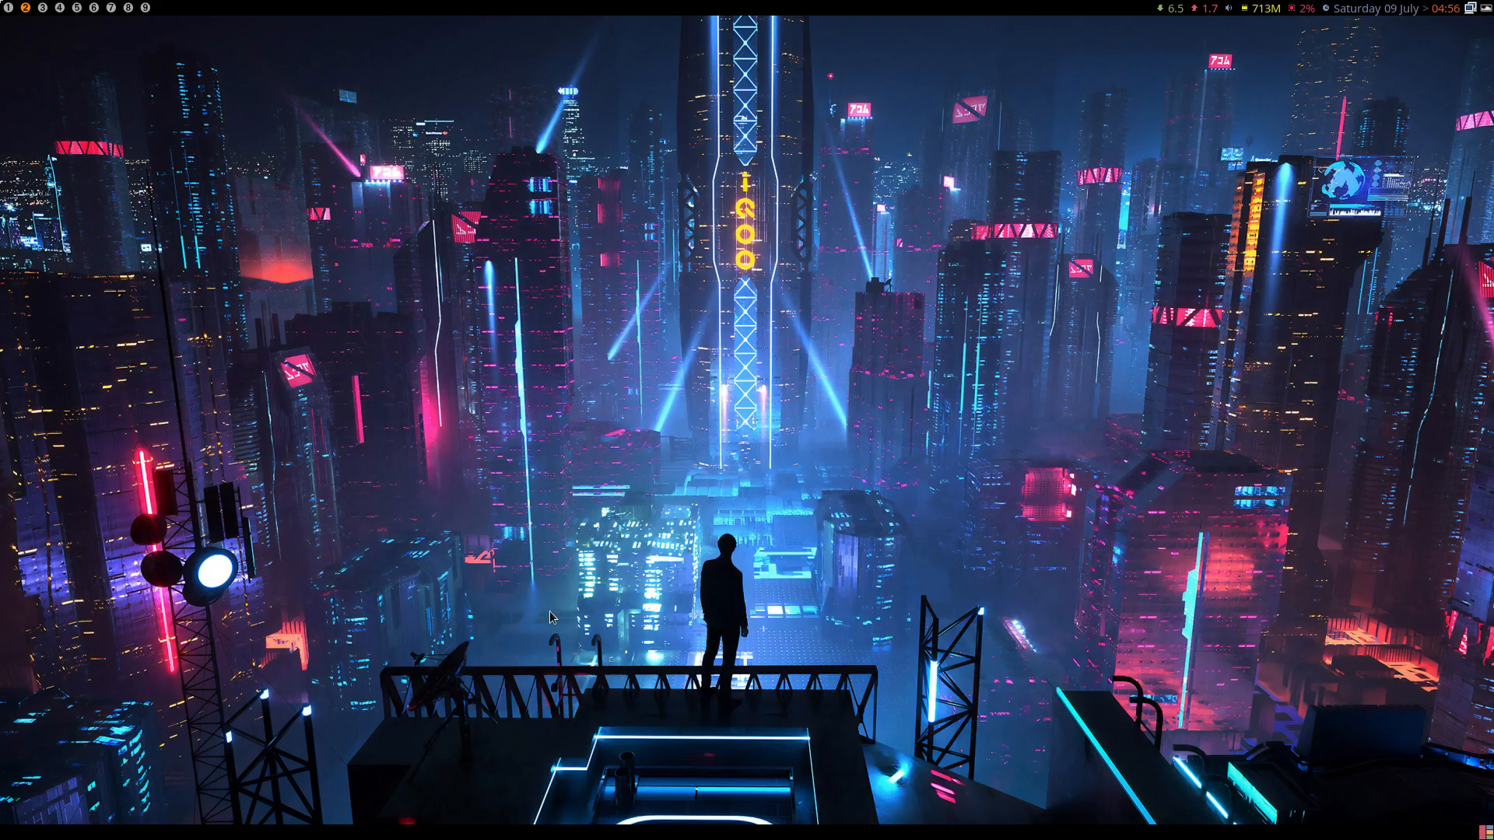
- Reopen the tweak tool and save SDDM autologin into the awesome session on the Login page
{"action": "type", "text": "****"}
{"action": "key", "text": "Return"}
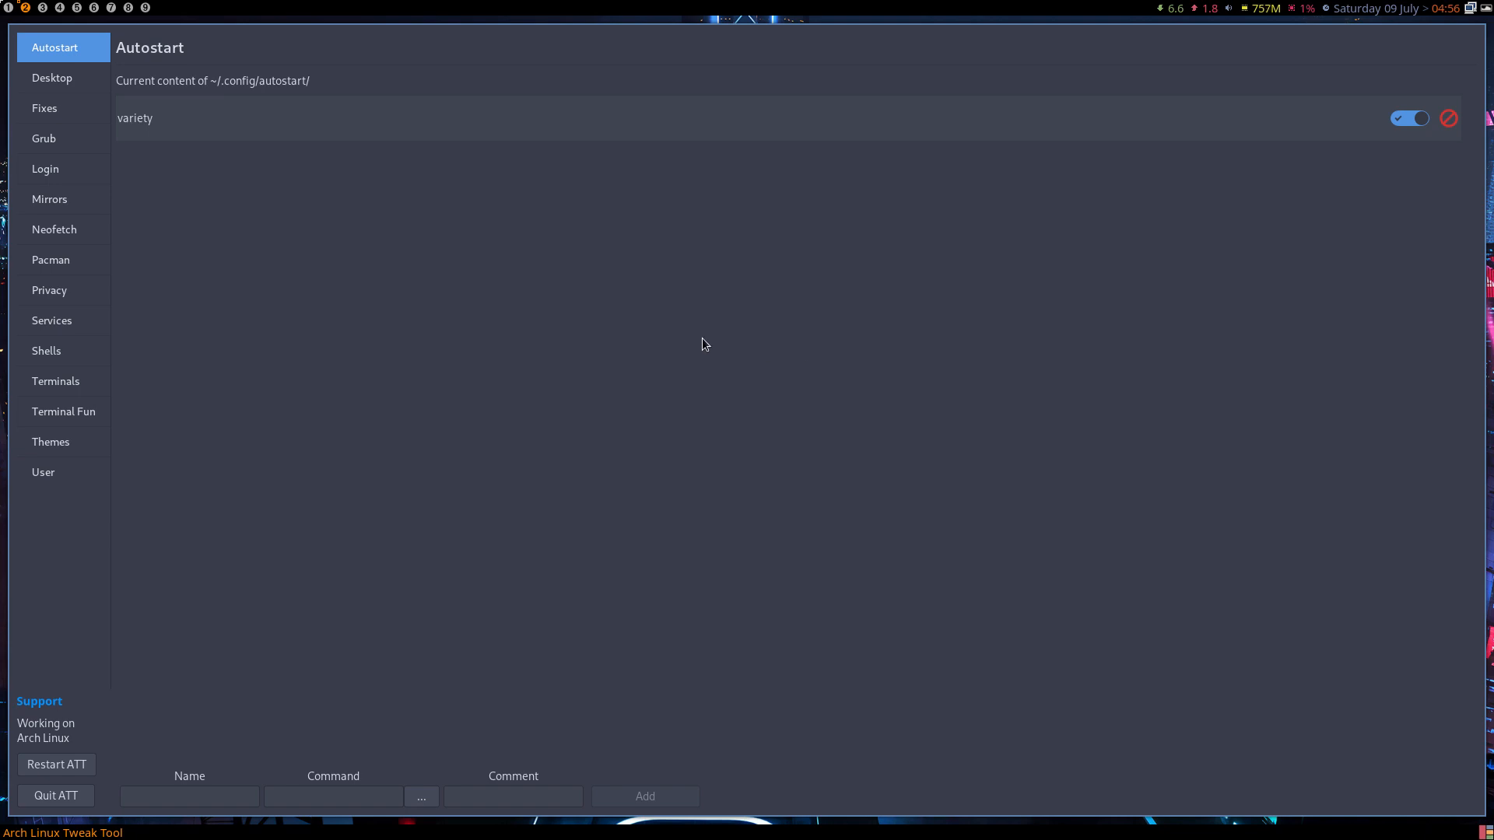
{"action": "left_click", "coordinate": [67, 86]}
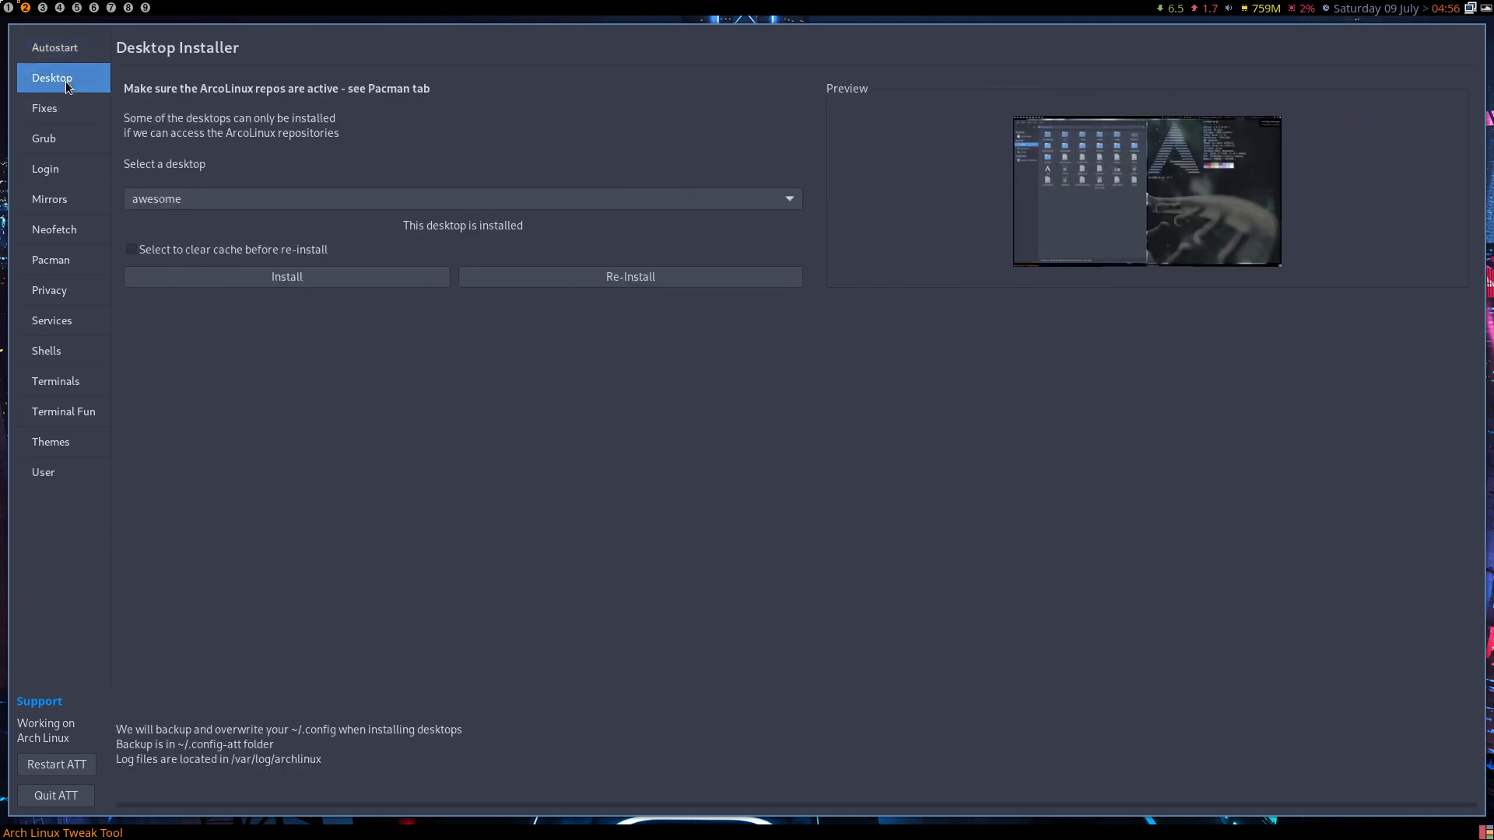
{"action": "left_click", "coordinate": [61, 190]}
{"action": "left_click", "coordinate": [59, 173]}
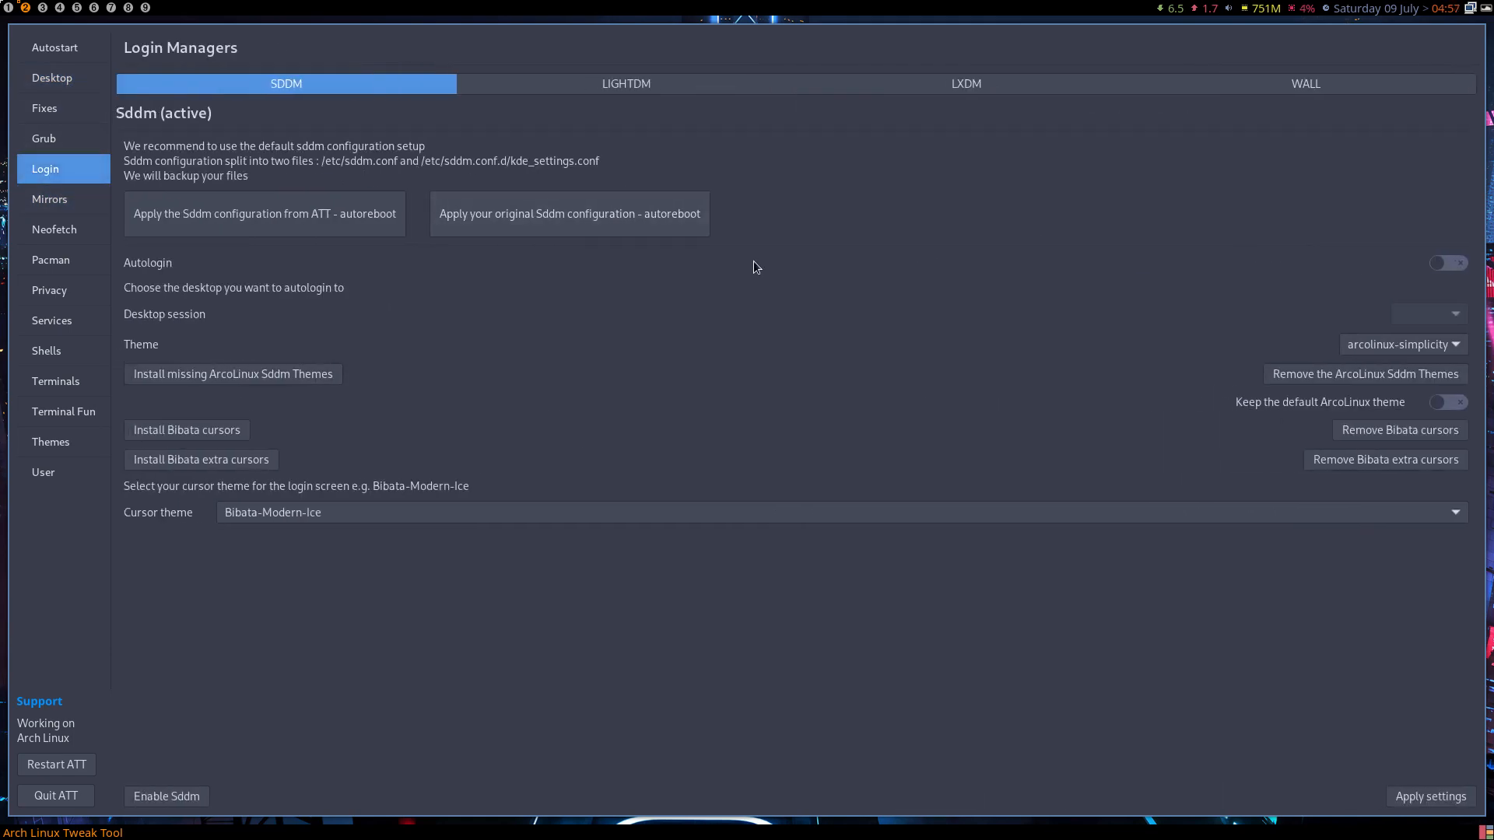
{"action": "left_click", "coordinate": [1446, 263]}
{"action": "left_click", "coordinate": [1457, 318]}
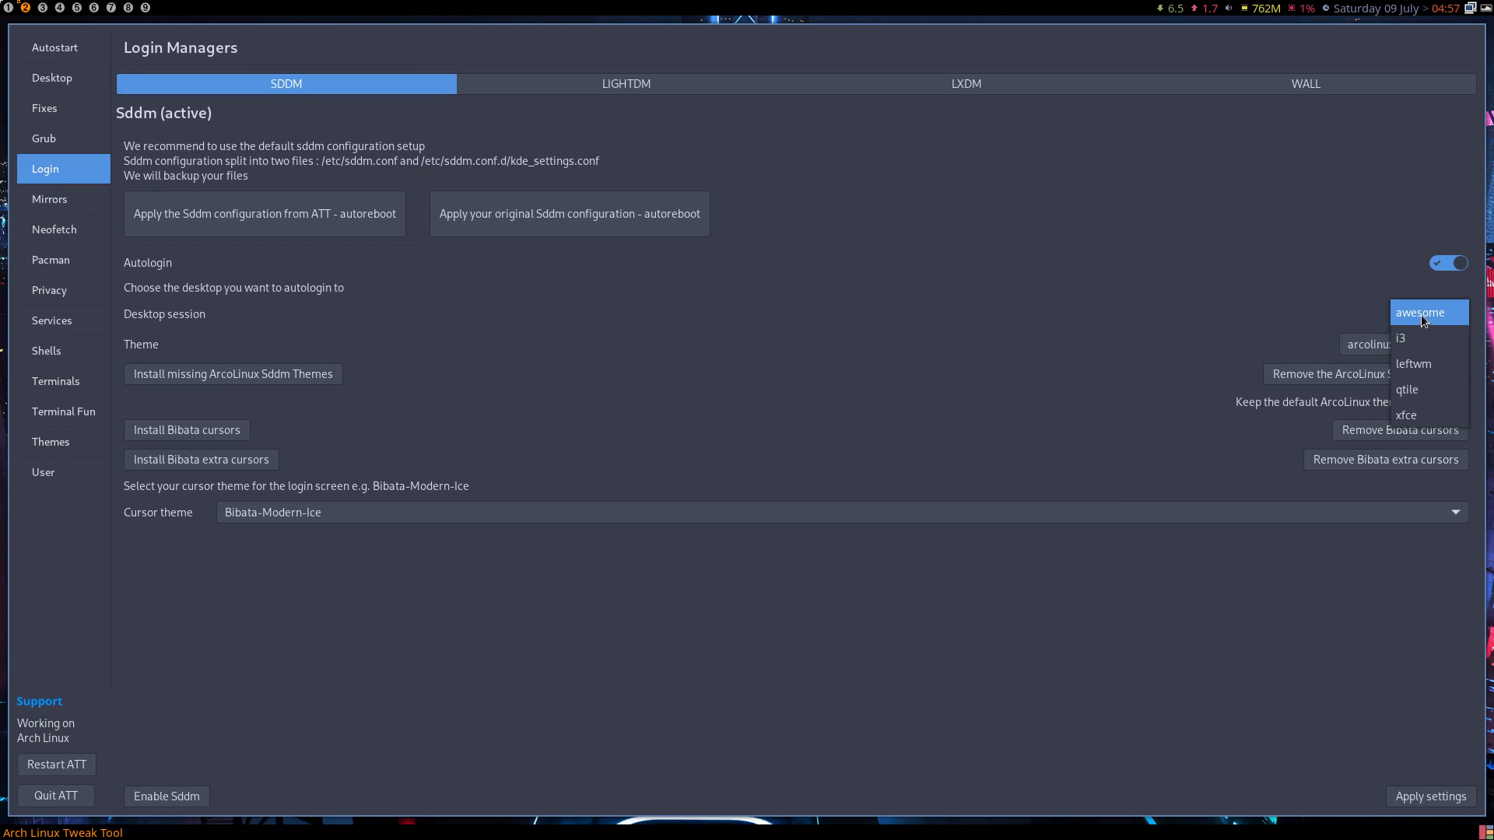
{"action": "left_click", "coordinate": [1421, 315]}
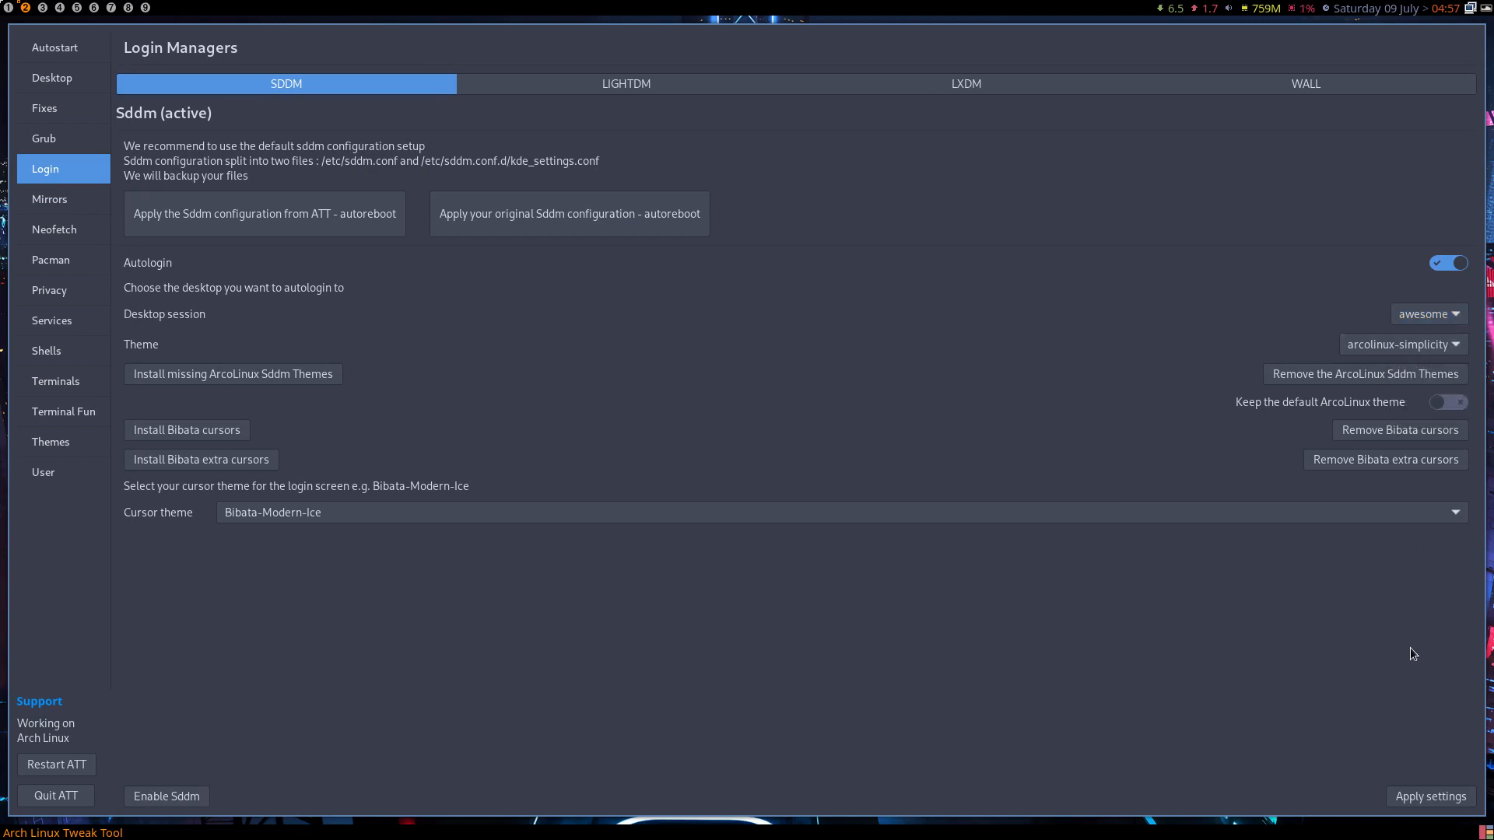
{"action": "left_click", "coordinate": [1422, 800]}
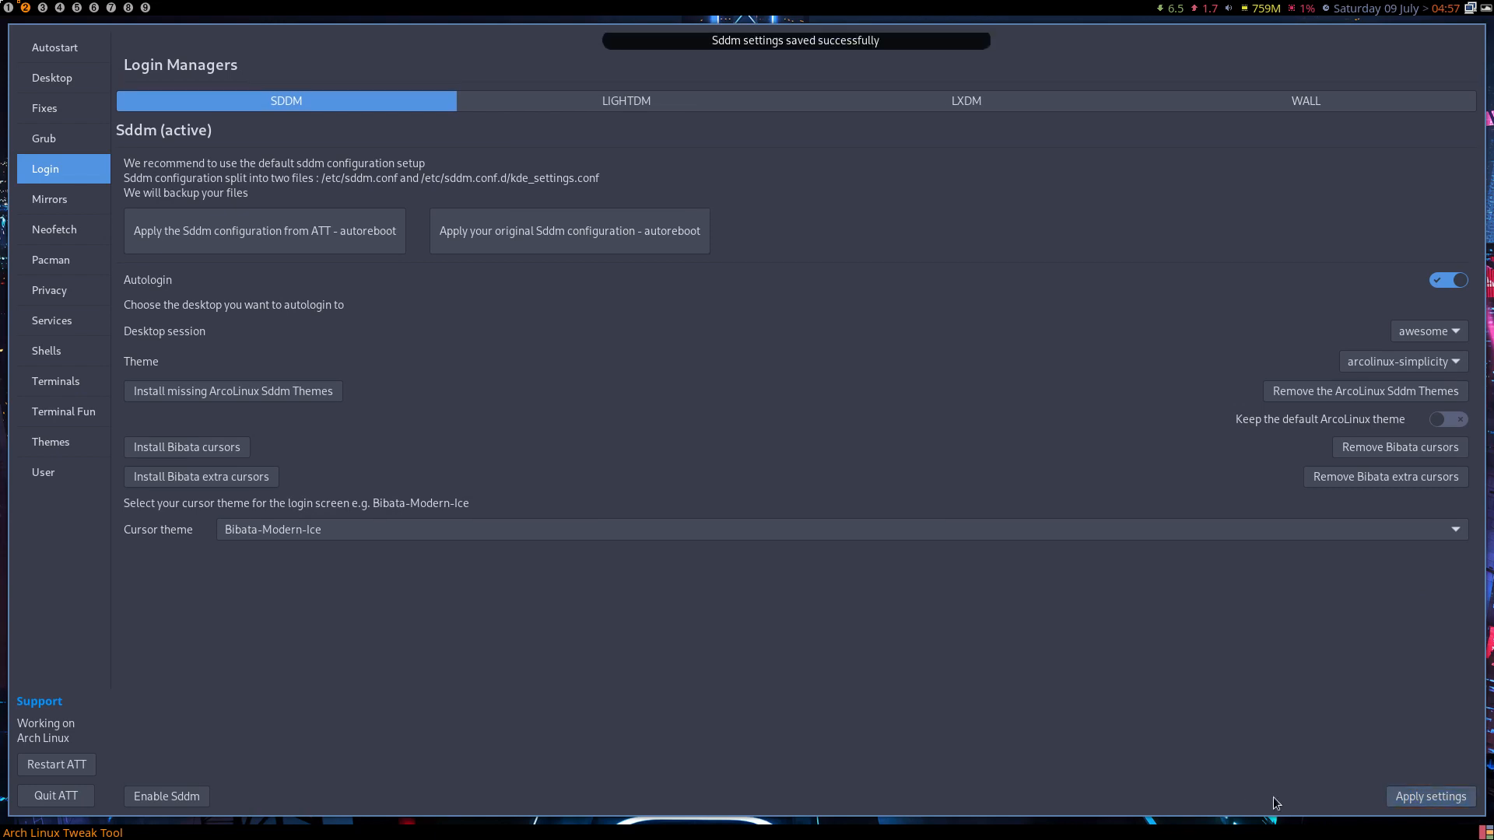
{"action": "left_click", "coordinate": [7, 8]}
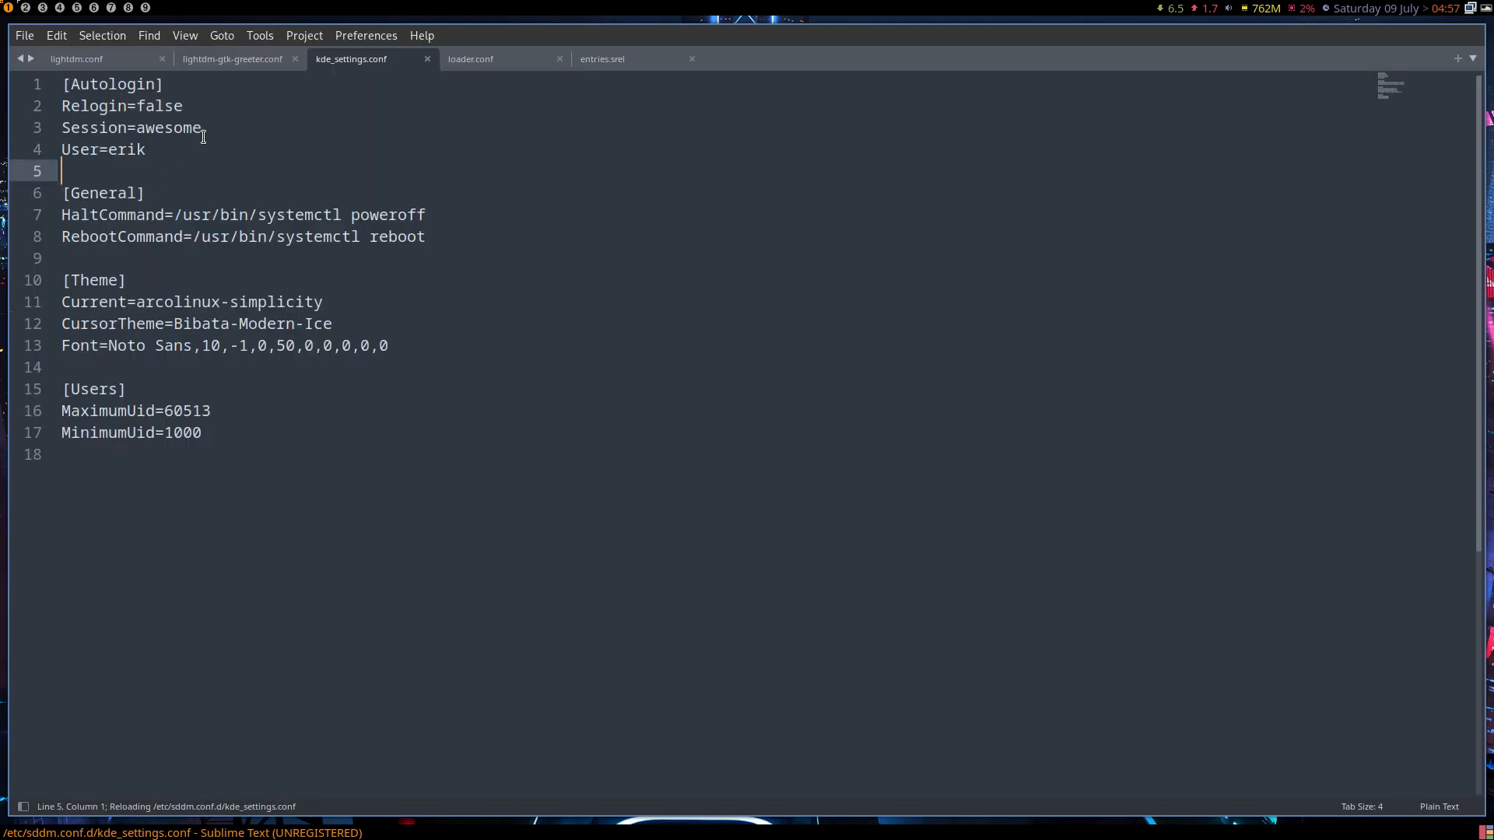
- Highlight the Session=awesome, autologin user, arcolinux theme and Bibata cursor values in kde_settings.conf
{"action": "double_click", "coordinate": [190, 128]}
{"action": "double_click", "coordinate": [123, 149]}
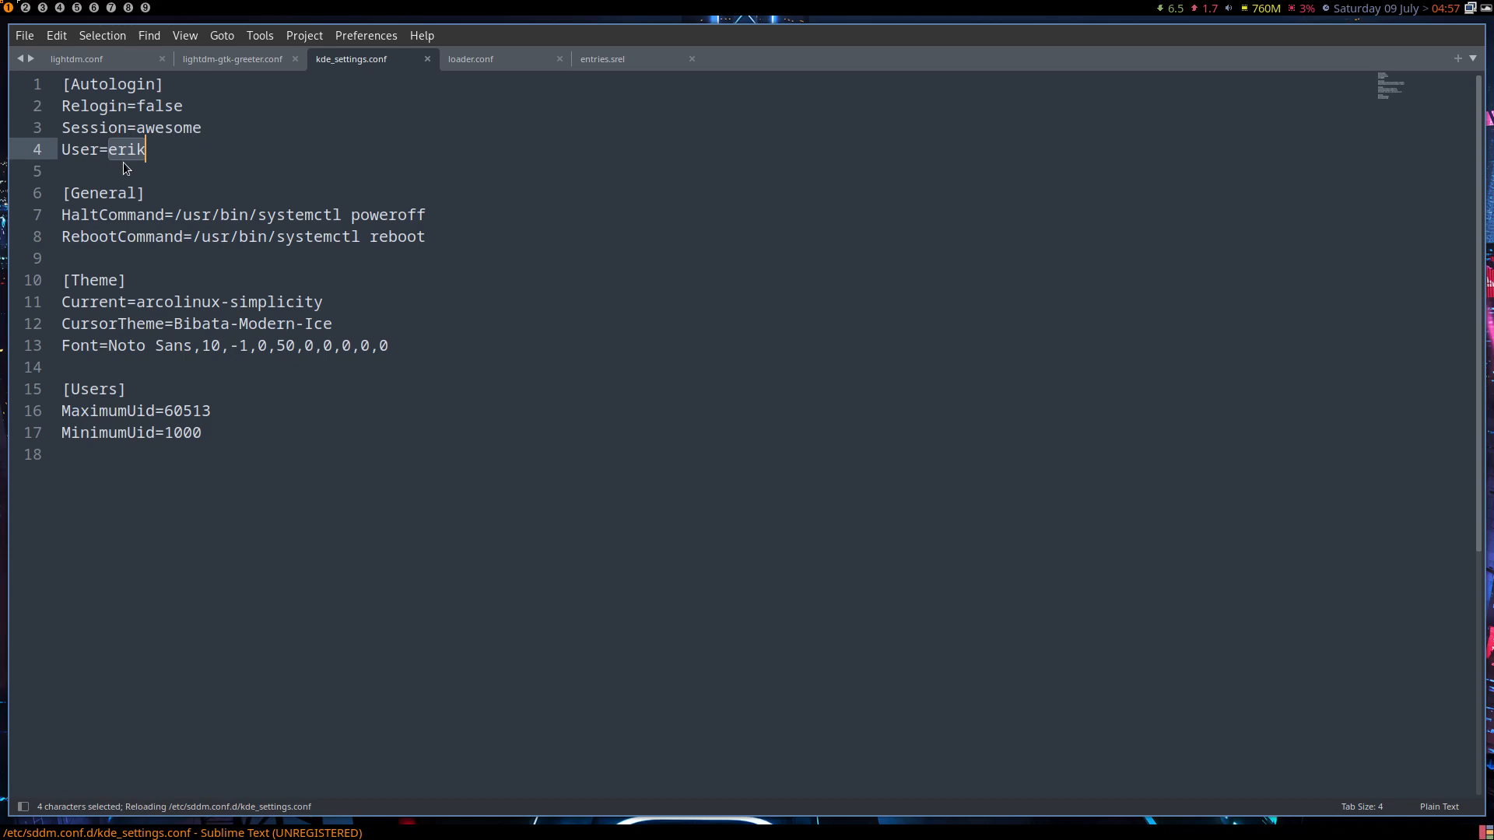
{"action": "double_click", "coordinate": [198, 302]}
{"action": "left_click", "coordinate": [198, 302]}
{"action": "double_click", "coordinate": [204, 325]}
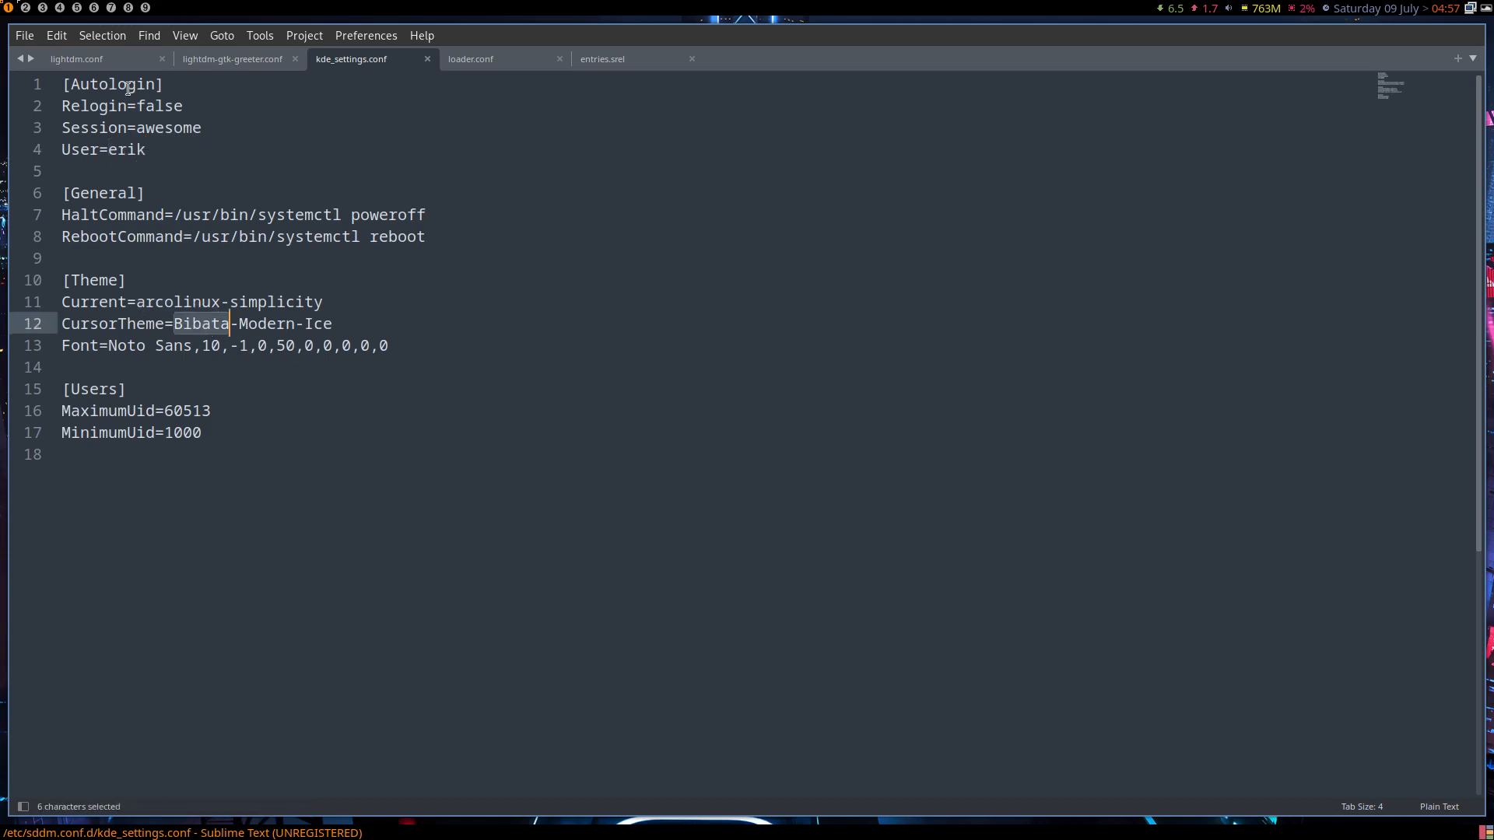
- Back in the tweak tool, open the login background chooser and its Login Manager list
{"action": "left_click", "coordinate": [25, 8]}
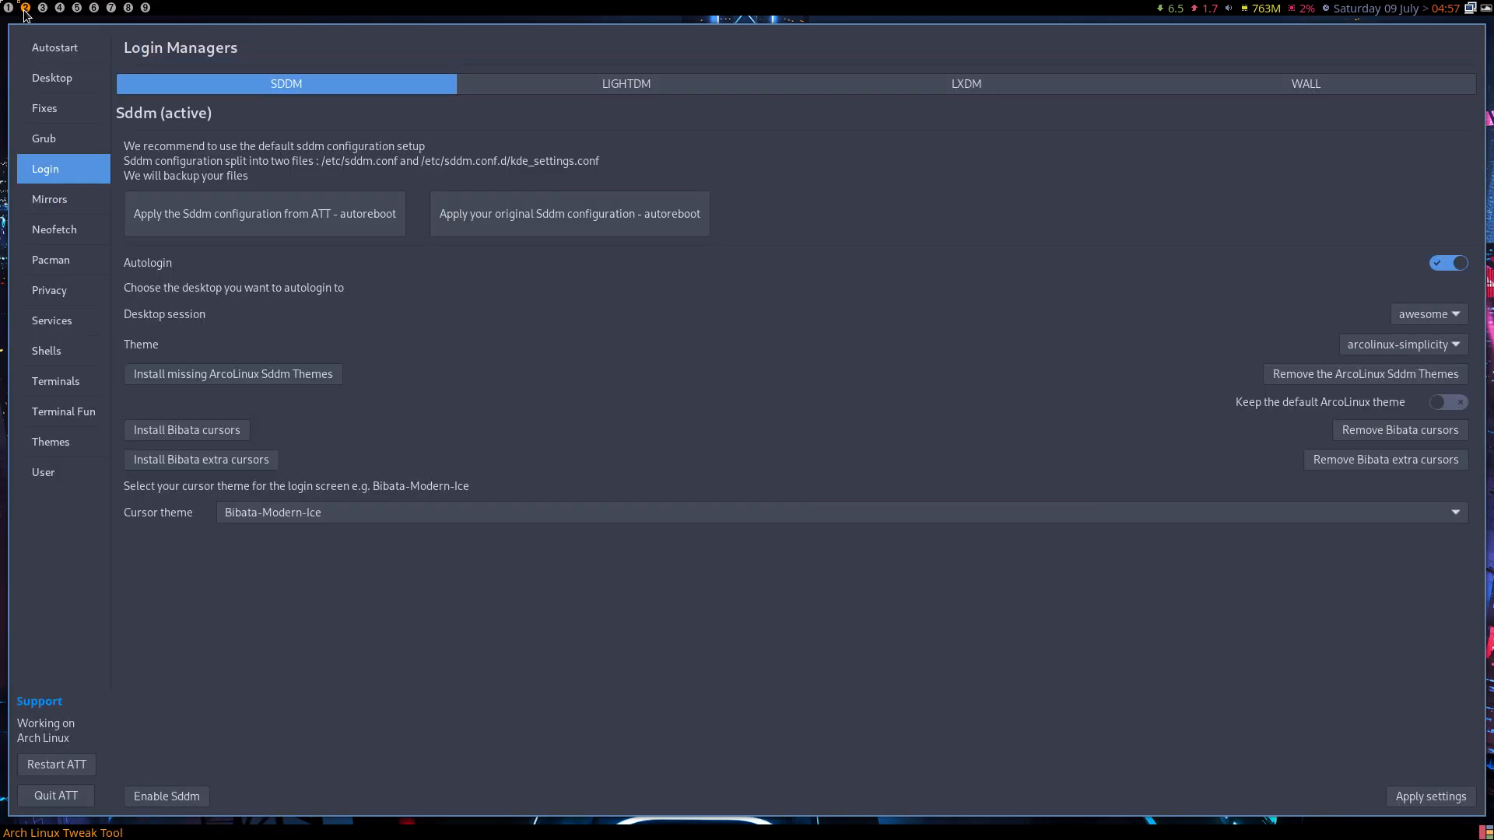
{"action": "left_click", "coordinate": [1314, 90]}
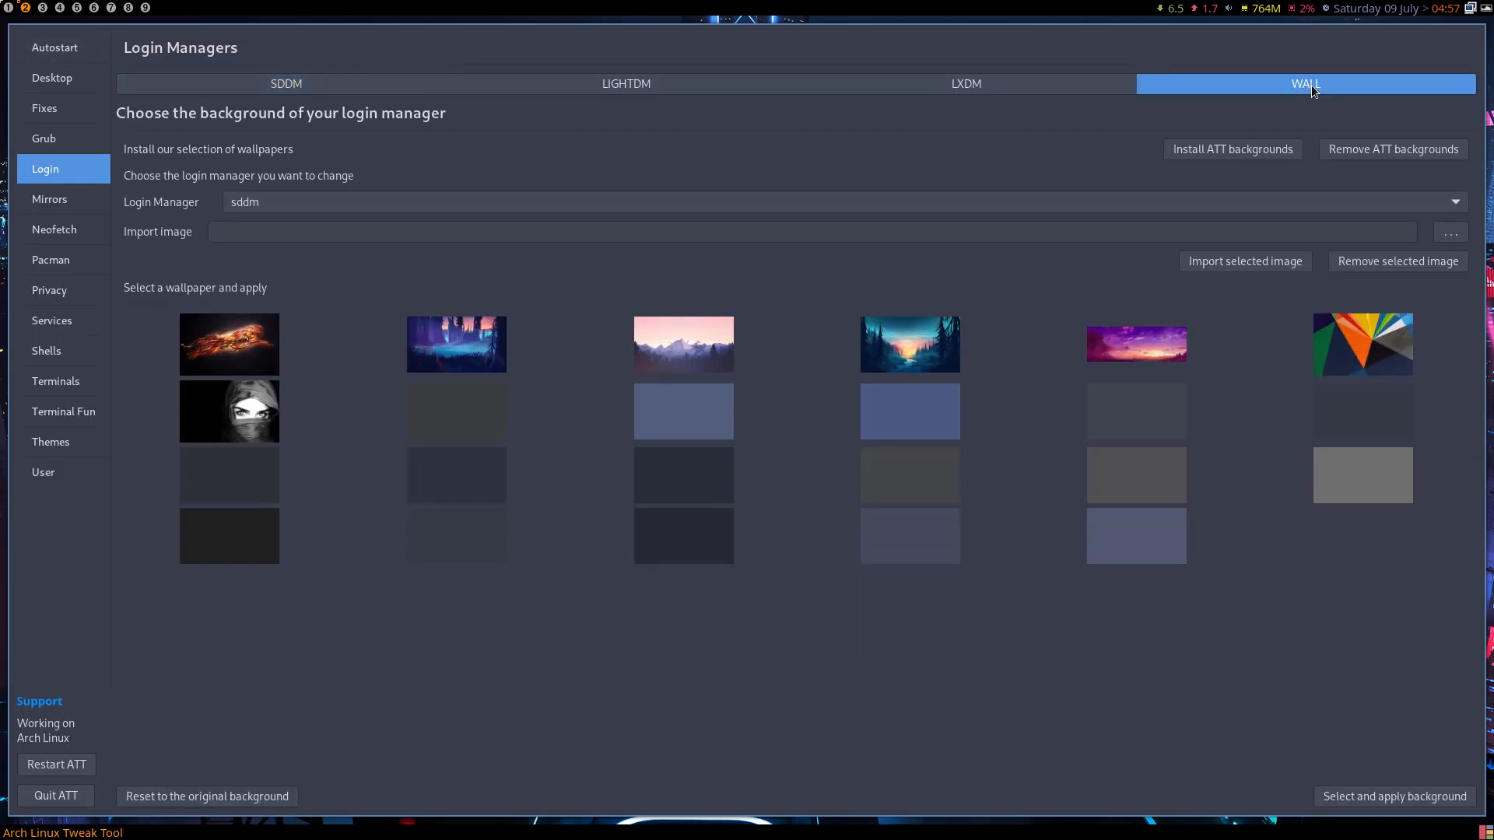
{"action": "left_click", "coordinate": [262, 201]}
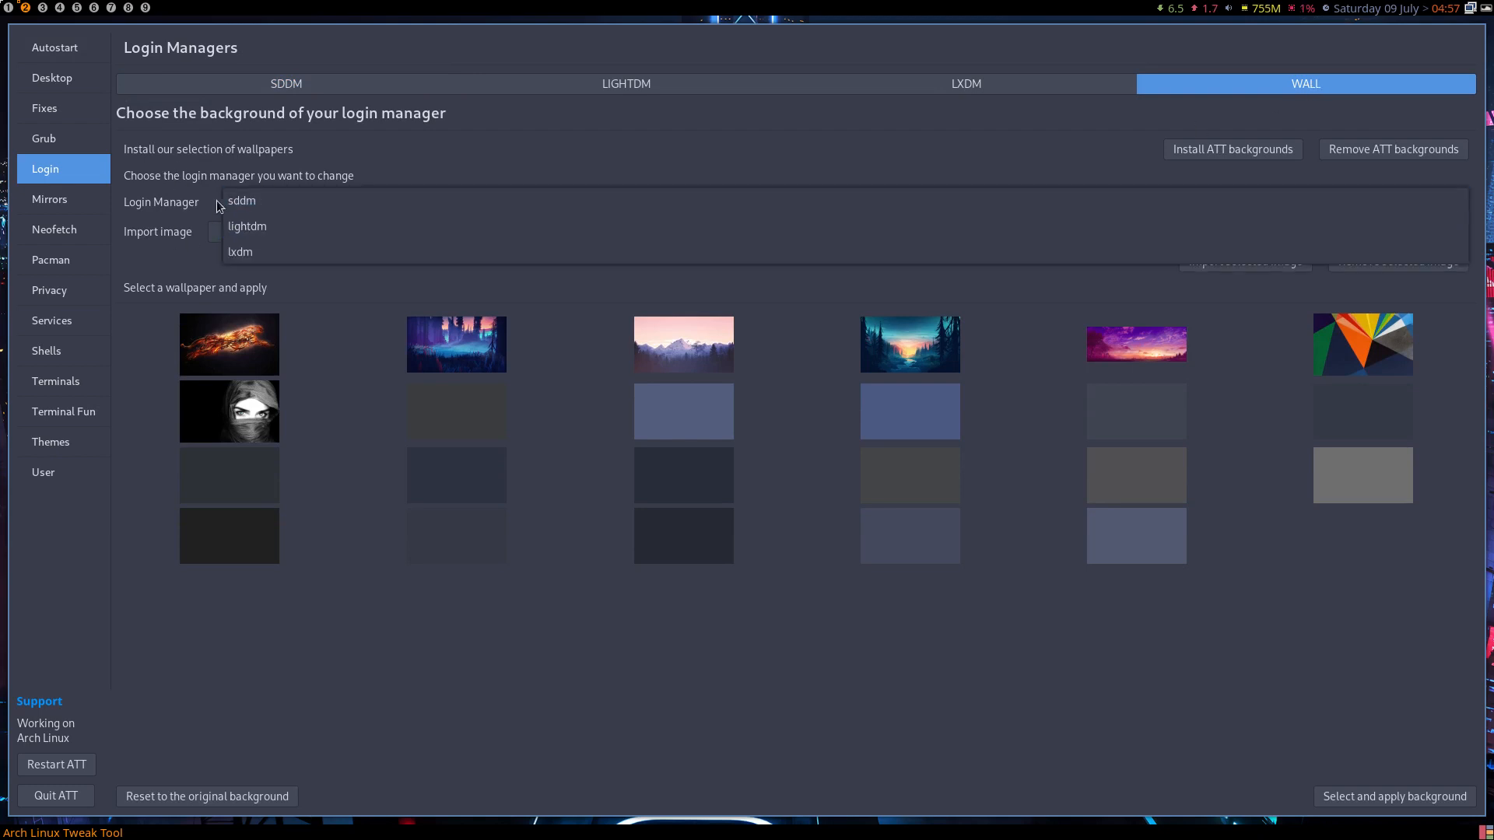
- Set the wallpaper page's Login Manager dropdown to sddm
{"action": "left_click", "coordinate": [248, 200]}
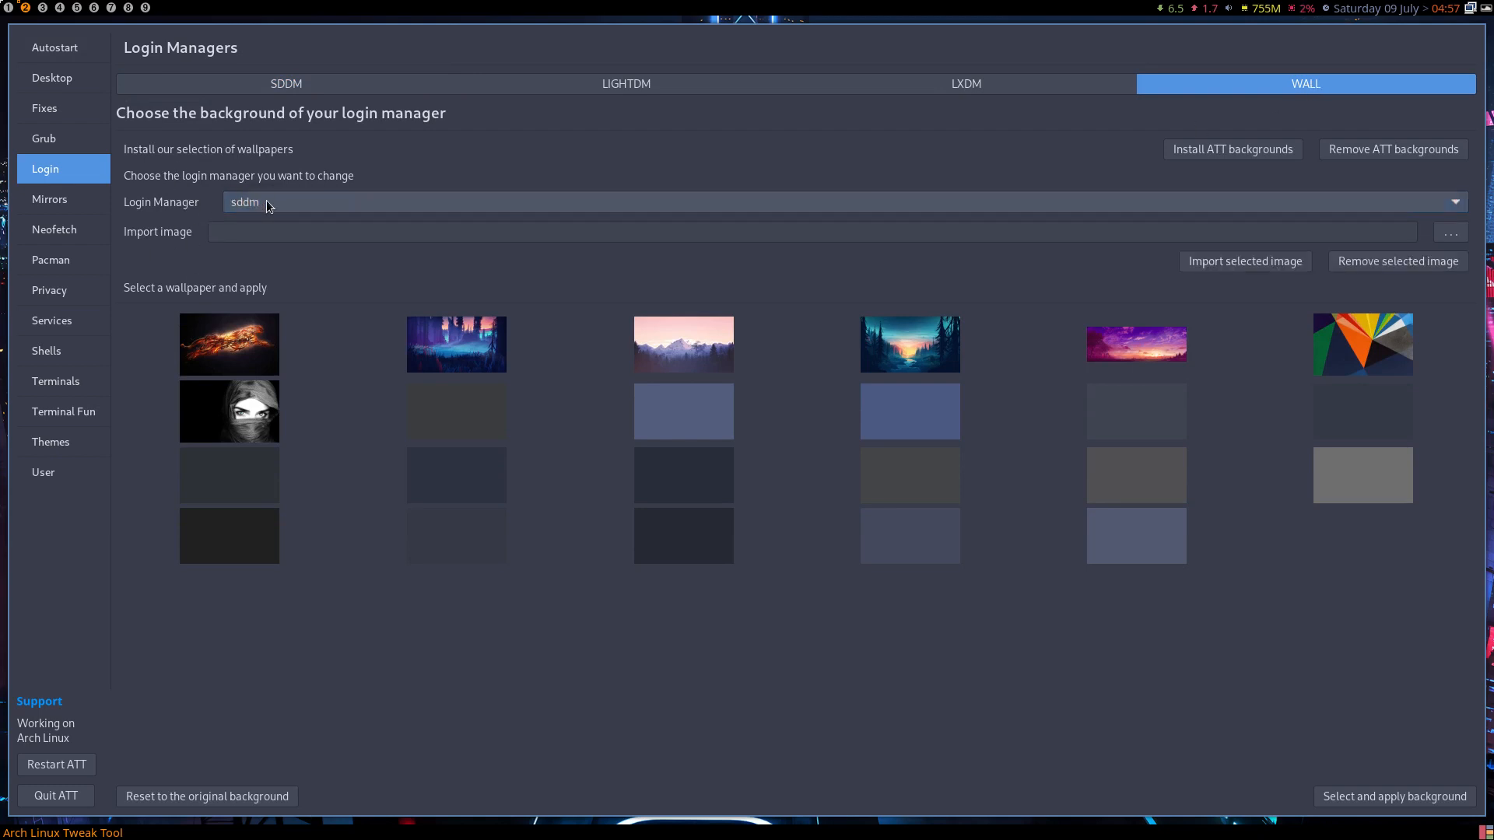
{"action": "left_click", "coordinate": [286, 204]}
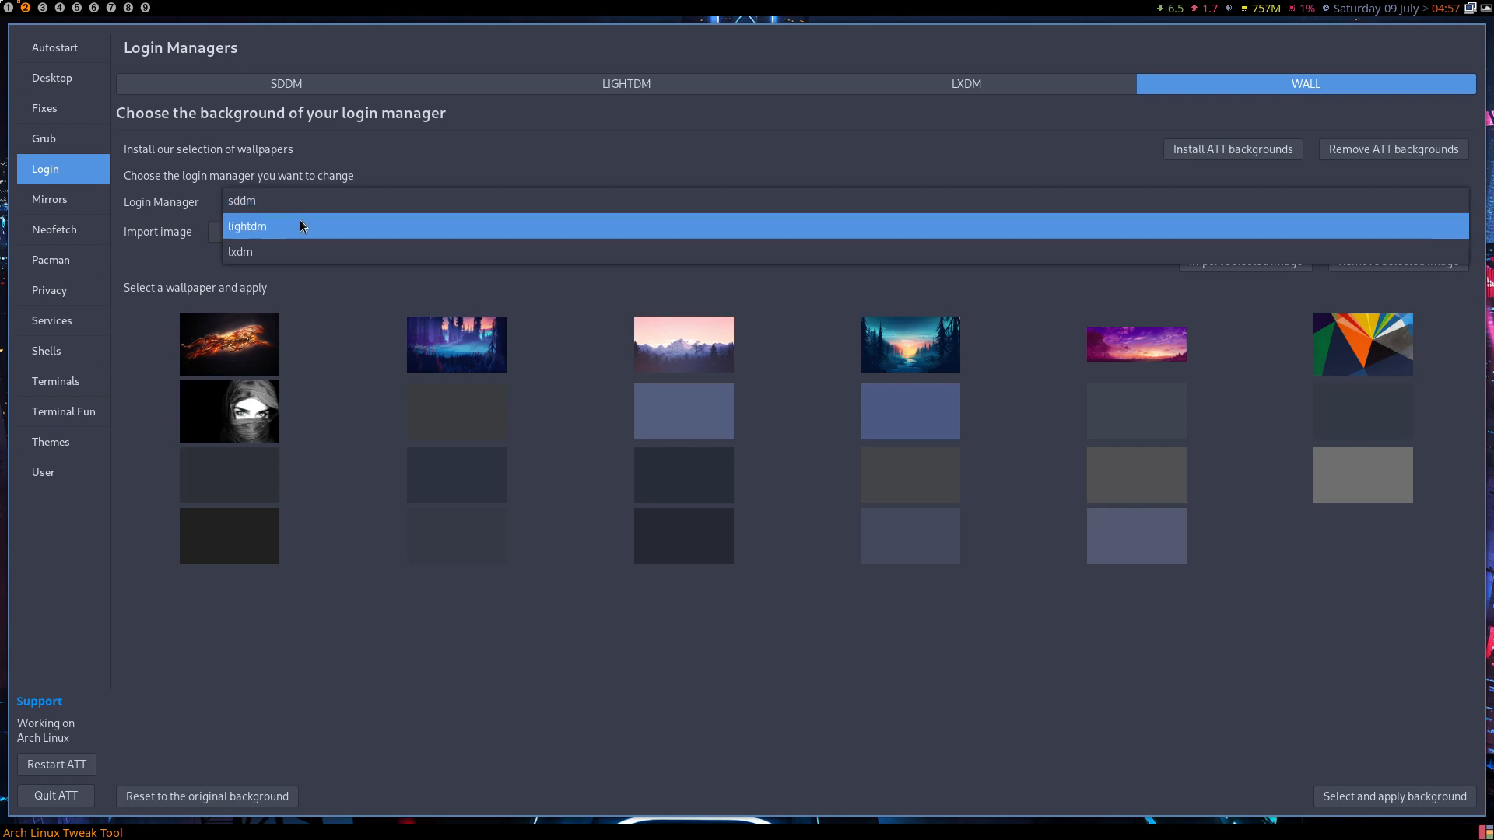
{"action": "left_click", "coordinate": [301, 220]}
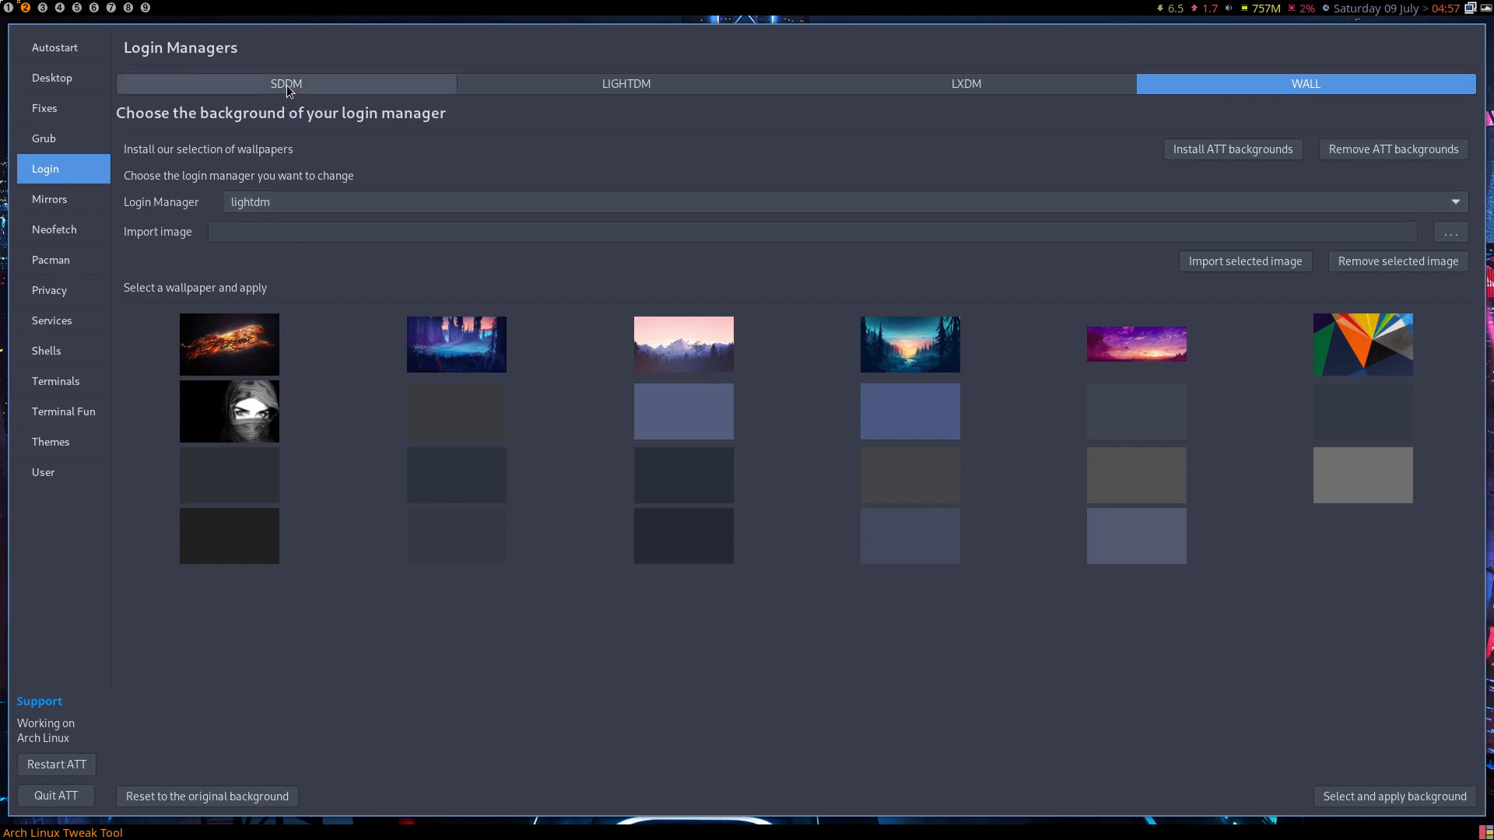
{"action": "left_click", "coordinate": [260, 210]}
{"action": "left_click", "coordinate": [257, 175]}
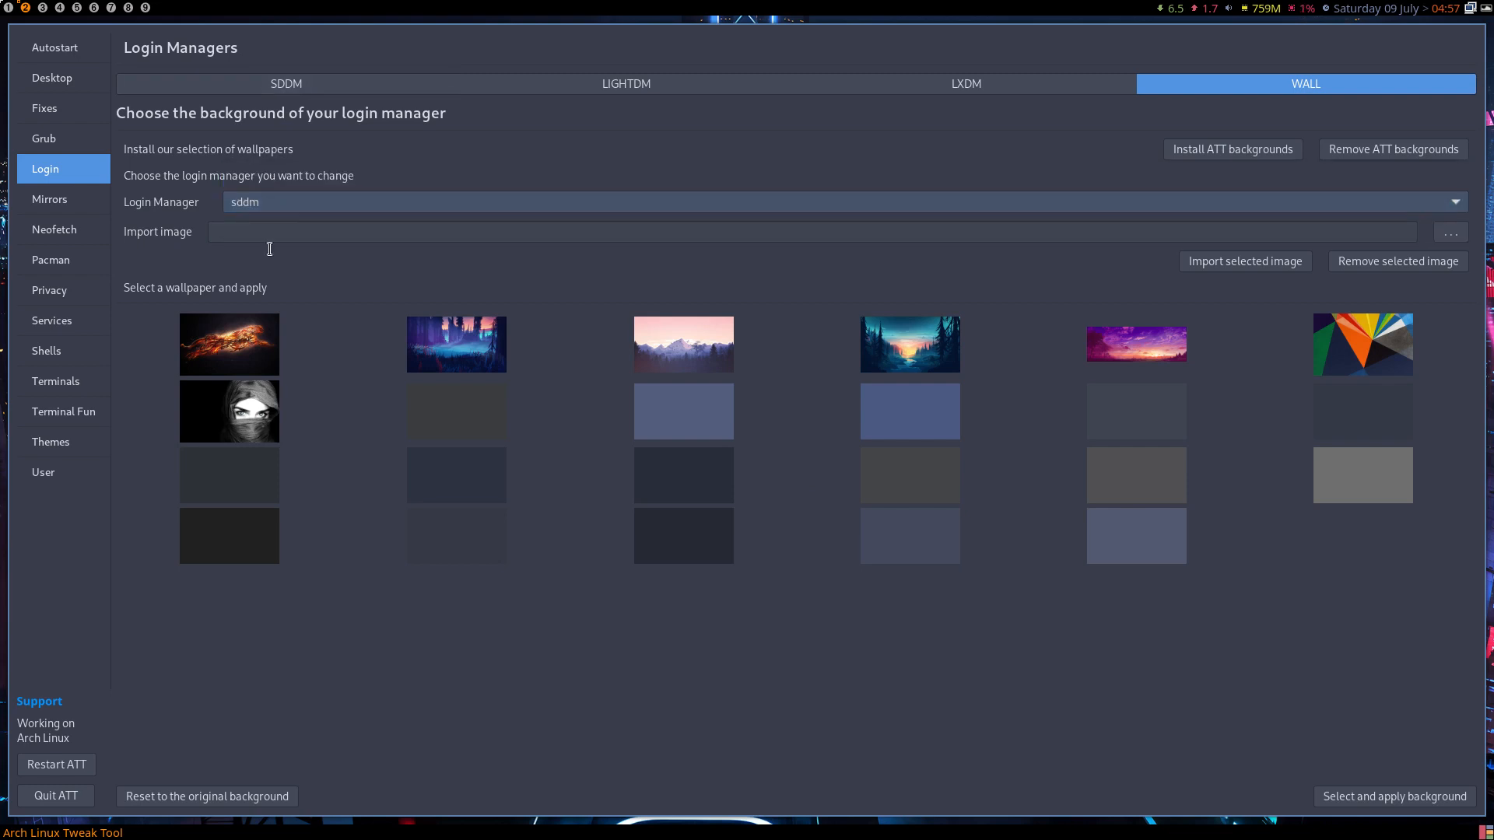
{"action": "left_click", "coordinate": [255, 208]}
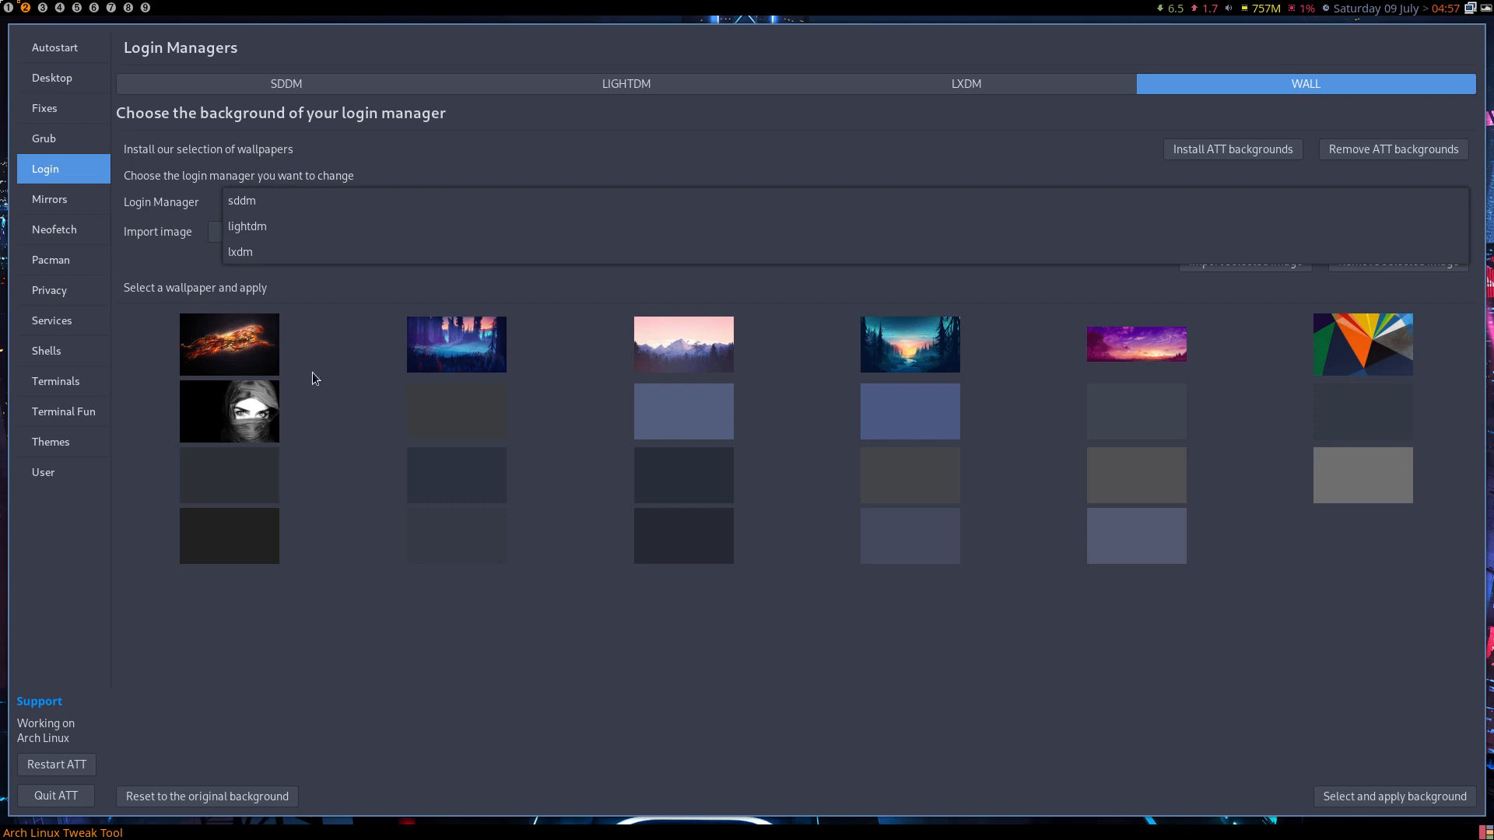
{"action": "left_click", "coordinate": [277, 201]}
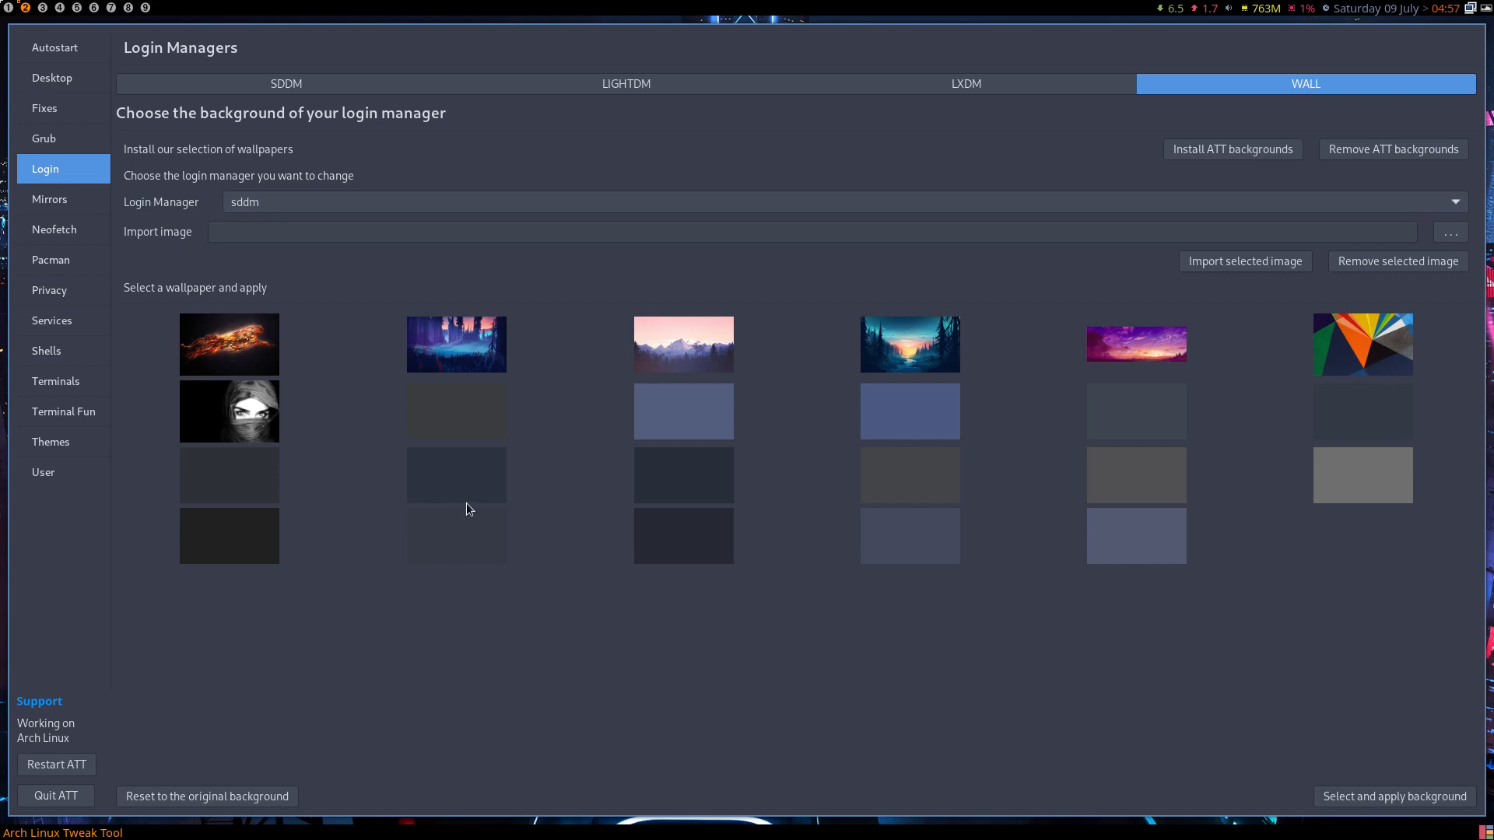
- Apply the plain dark wallpaper as the SDDM login background and quit the tool
{"action": "left_click", "coordinate": [259, 539]}
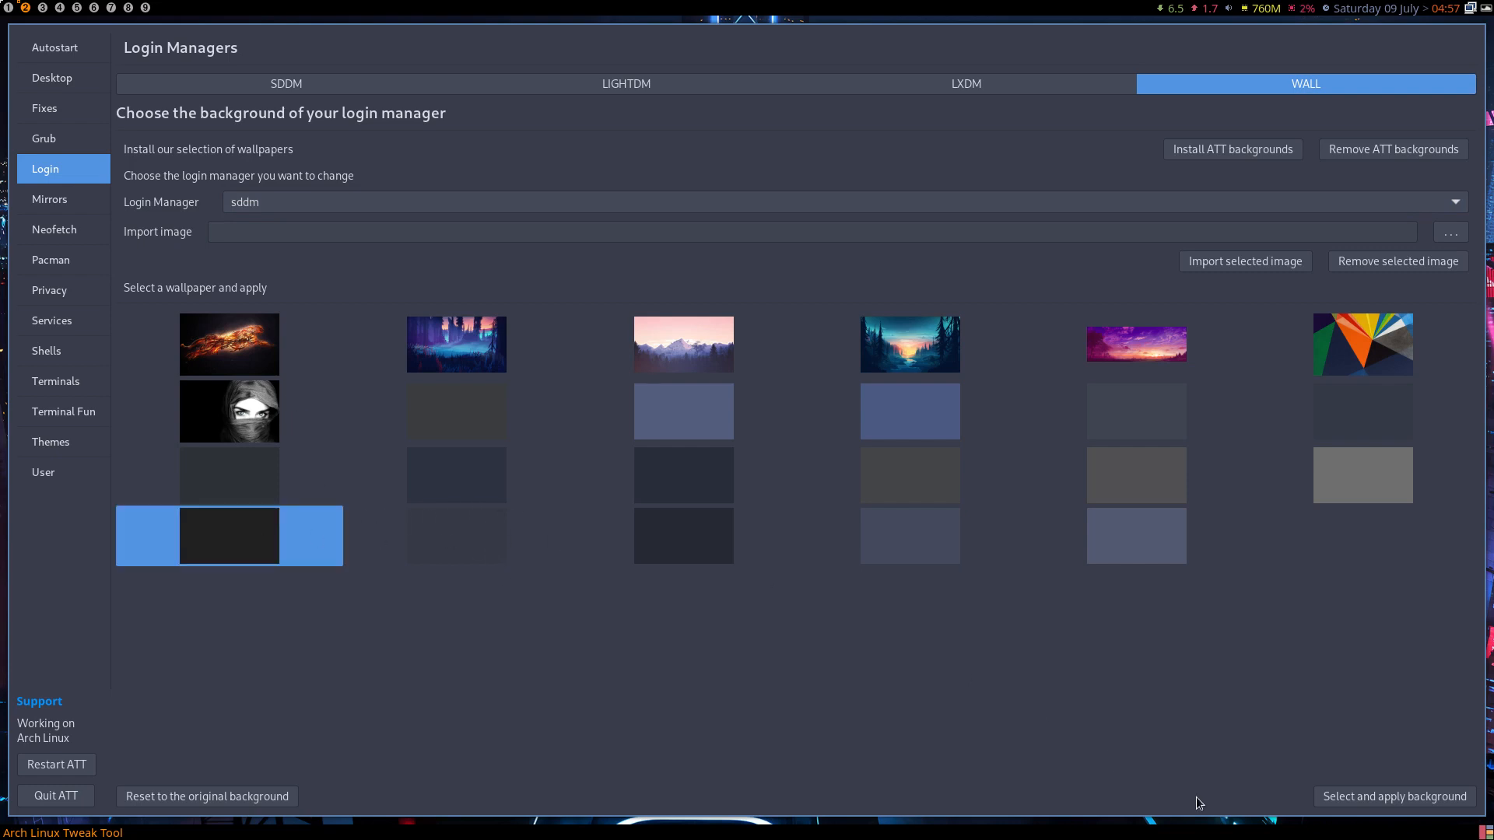
{"action": "left_click", "coordinate": [1327, 801]}
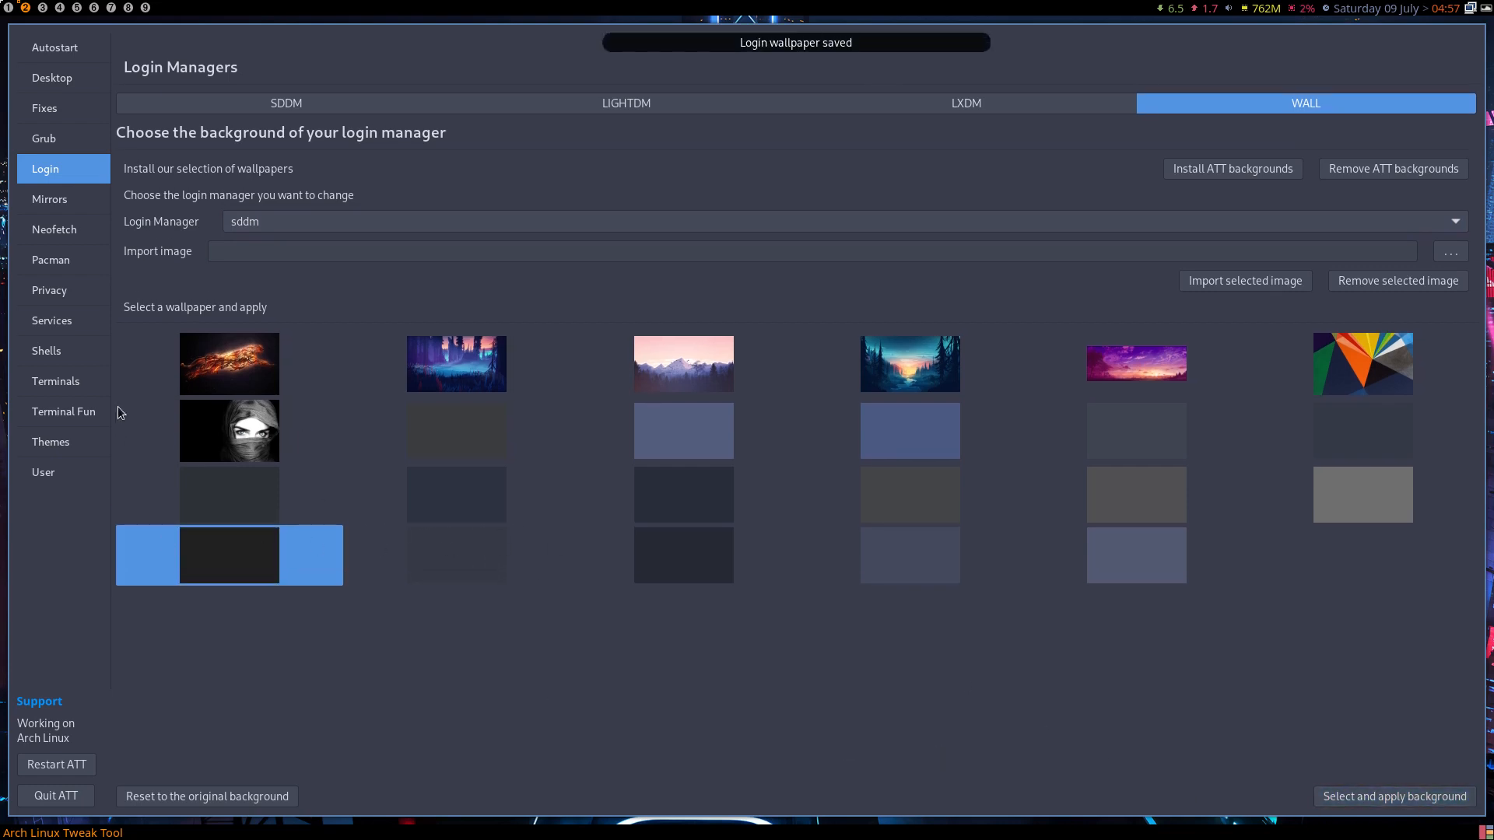
{"action": "left_click", "coordinate": [56, 795]}
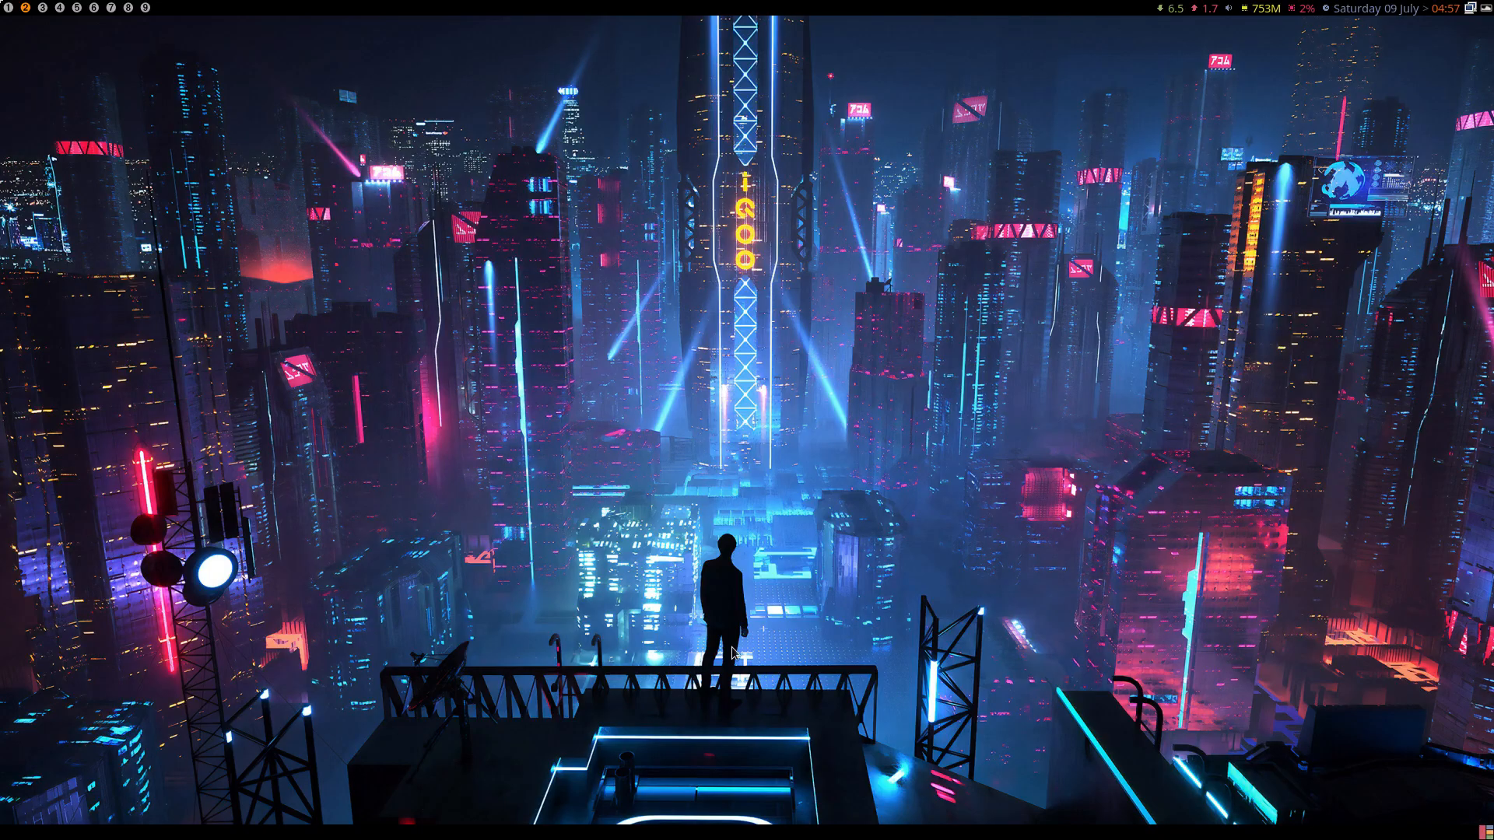
- Log out of awesome and sign back in to a LeftWM session with the user's password
{"action": "key", "text": "super+x"}
{"action": "key", "text": "l"}
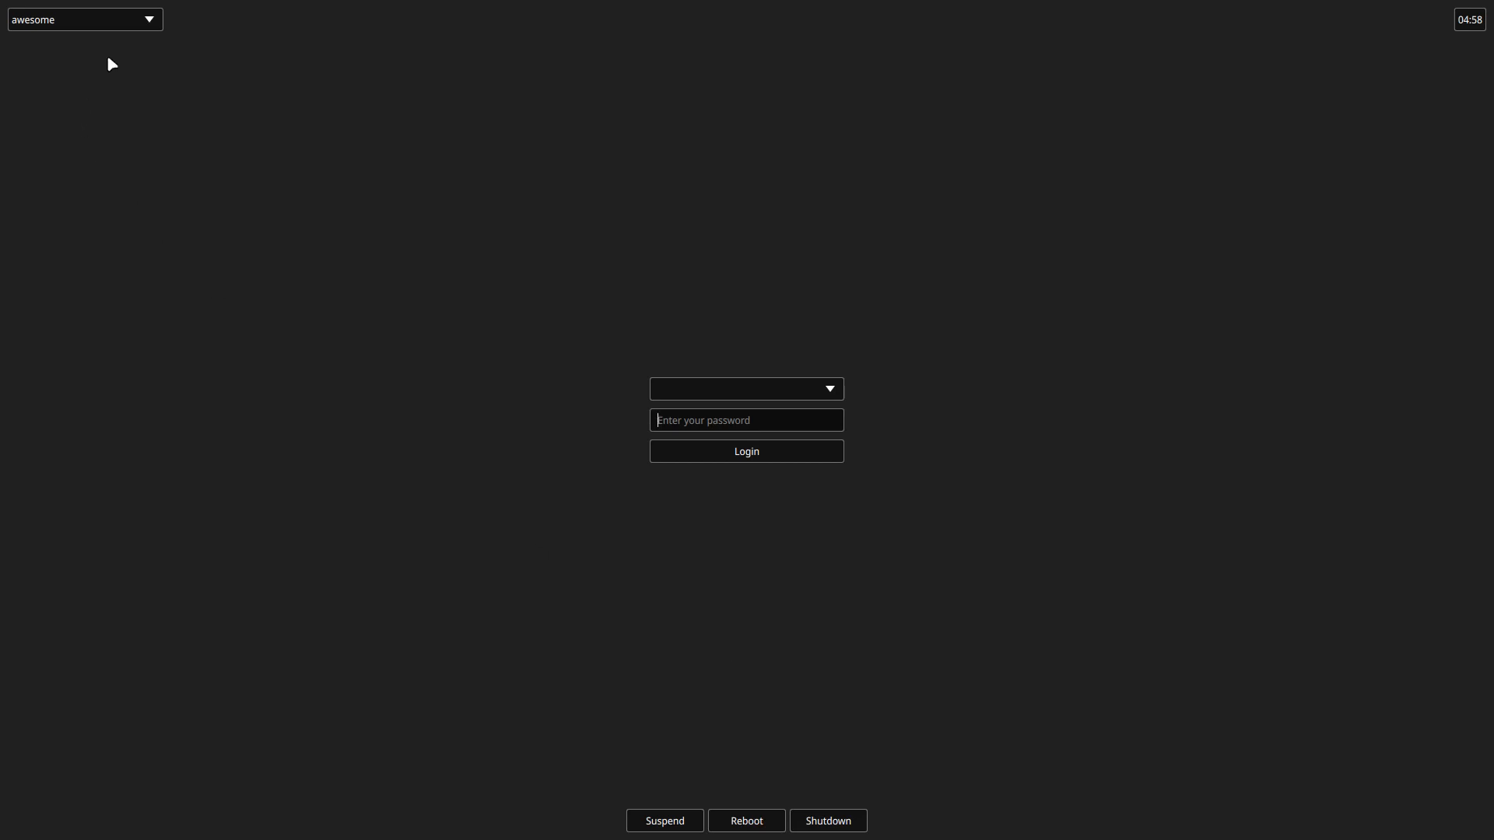
{"action": "left_click", "coordinate": [122, 24]}
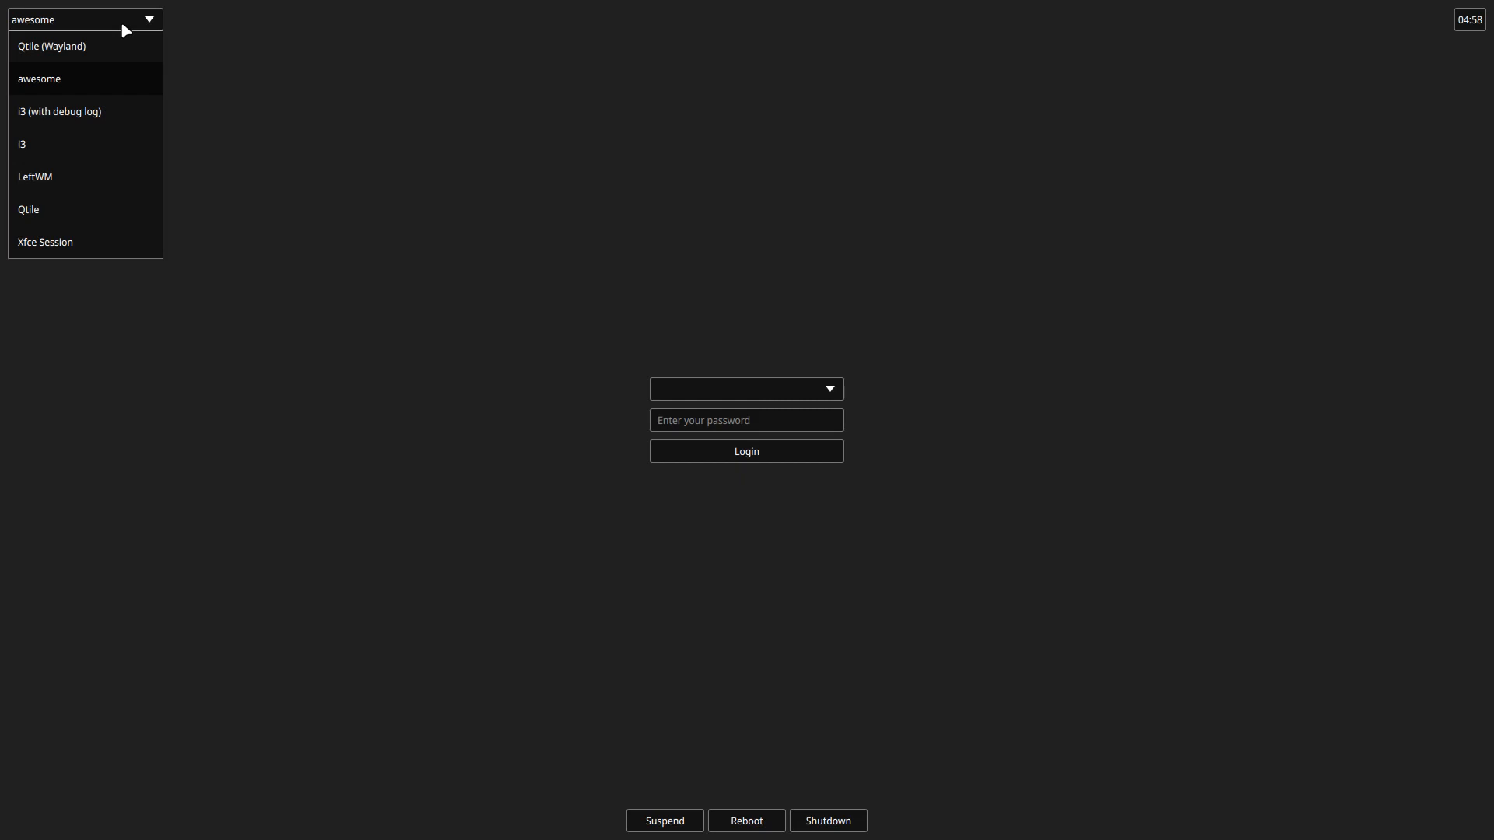
{"action": "left_click", "coordinate": [78, 177]}
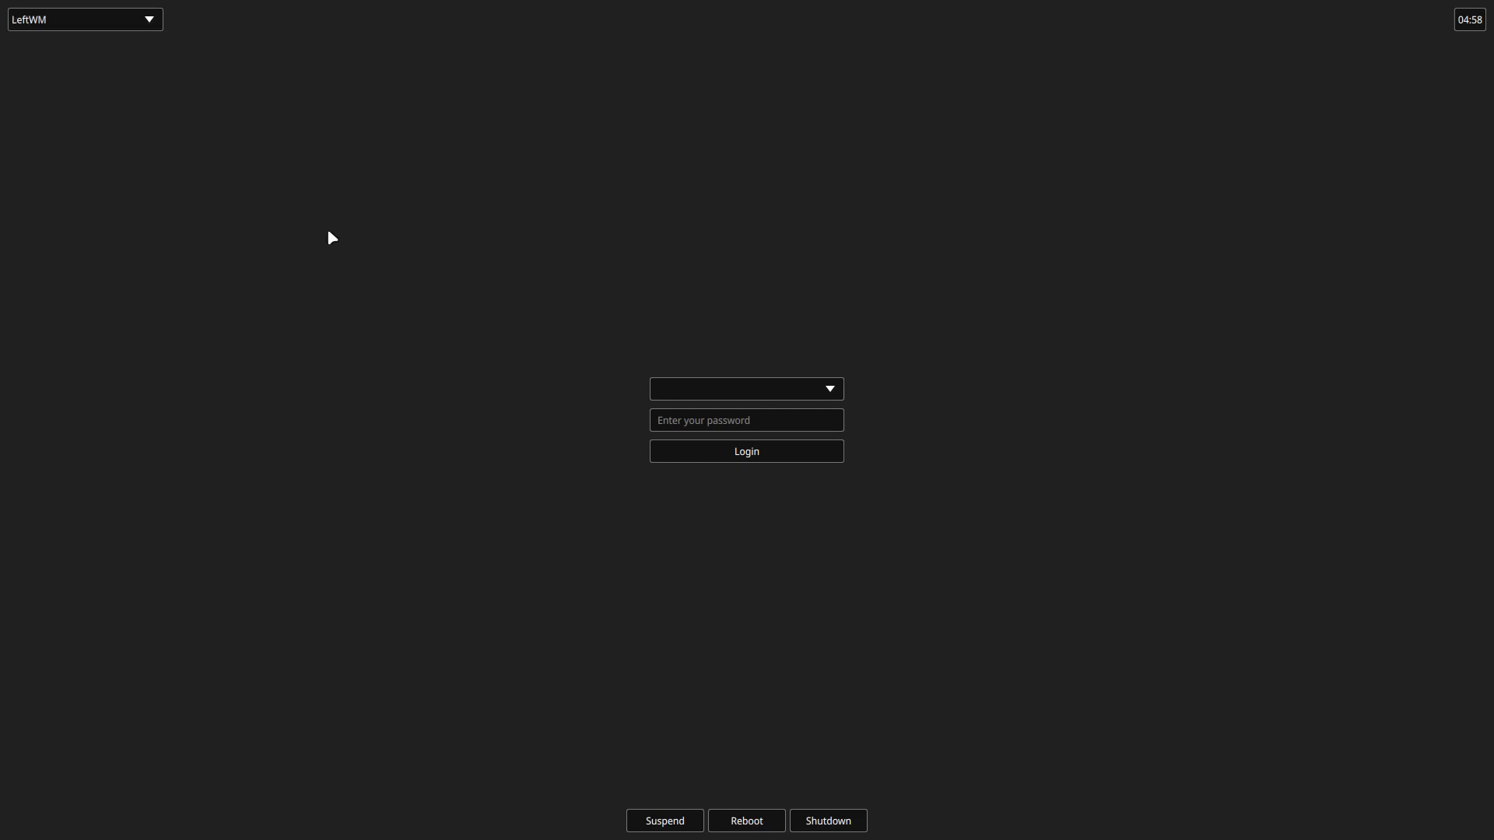
{"action": "left_click", "coordinate": [679, 421]}
{"action": "type", "text": "****"}
{"action": "key", "text": "Return"}
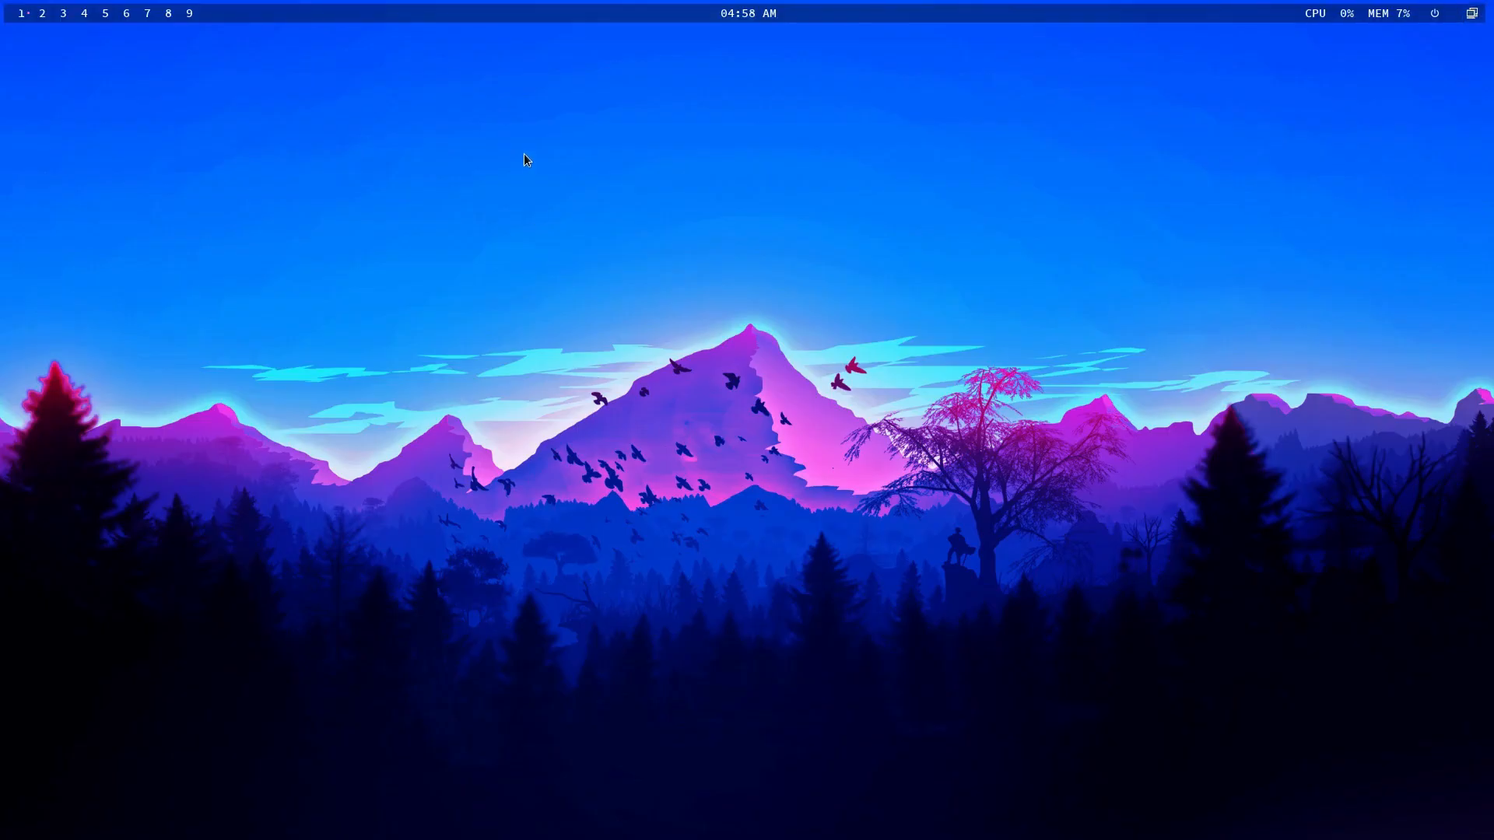
- Open a terminal, Variety preferences, the file manager and a second terminal, then close them
{"action": "key", "text": "super+shift+Return"}
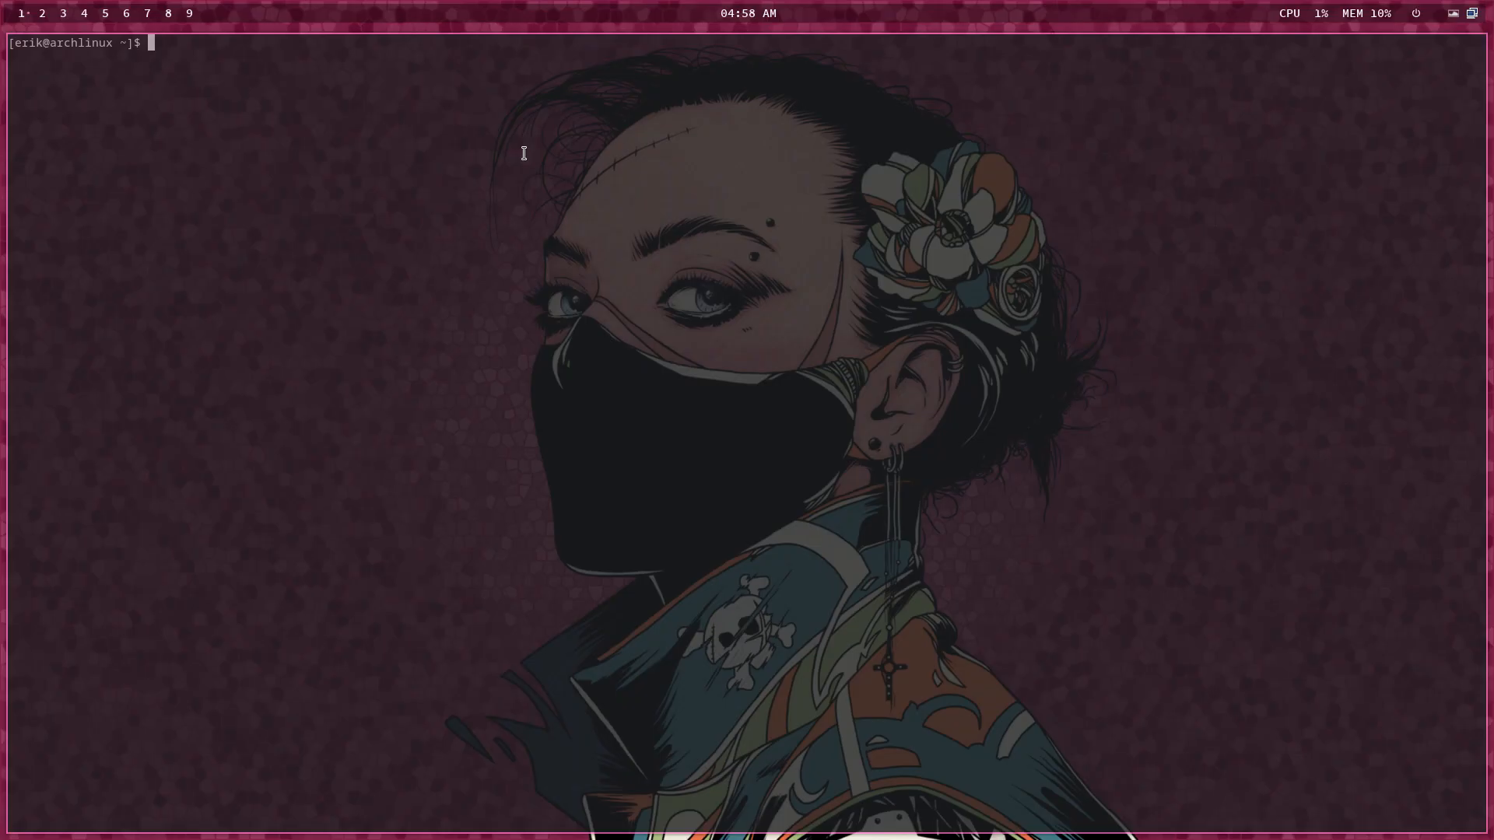
{"action": "key", "text": "alt+w"}
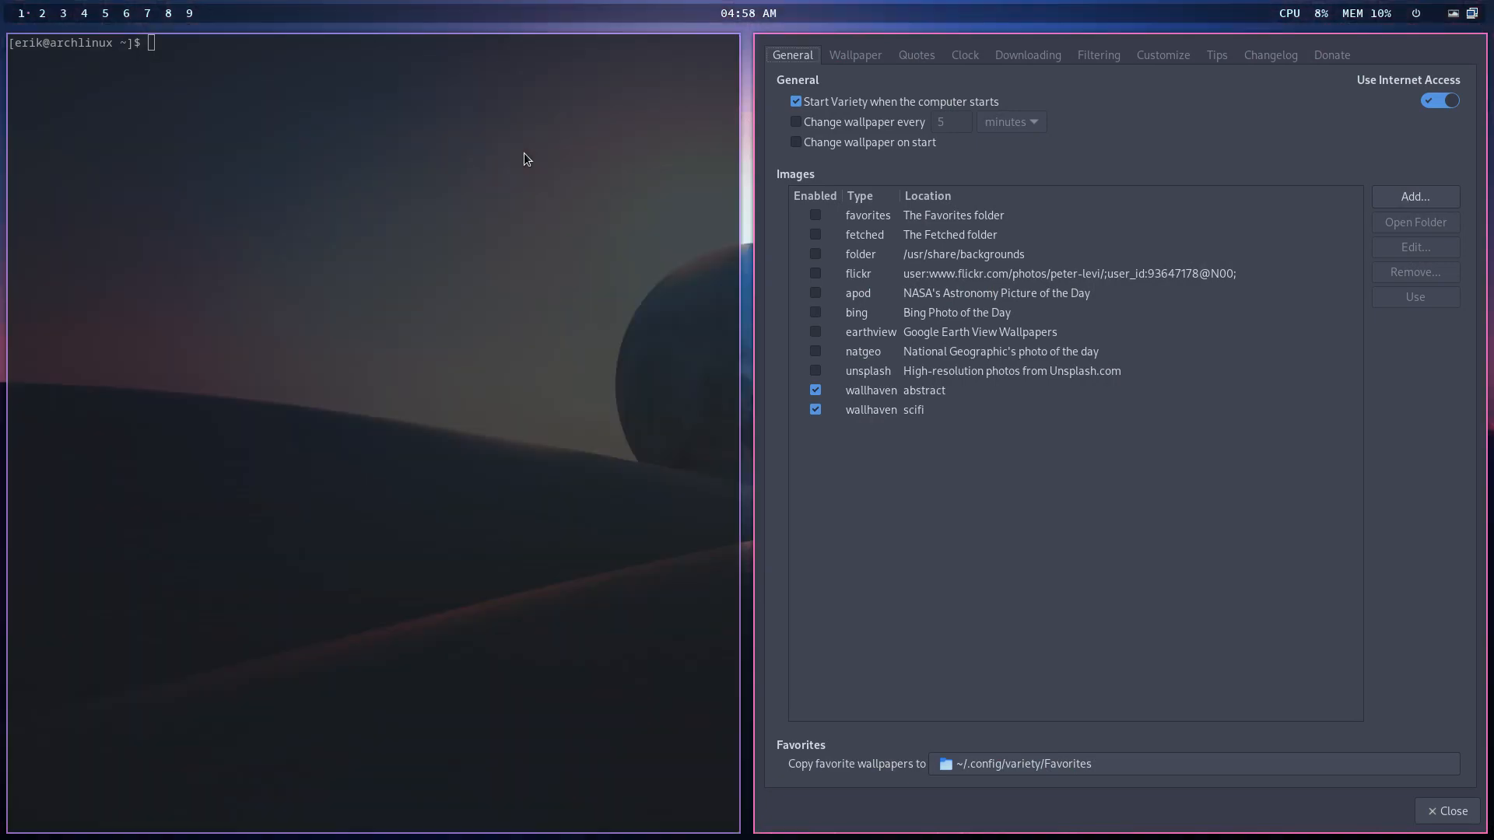
{"action": "left_click", "coordinate": [1446, 811]}
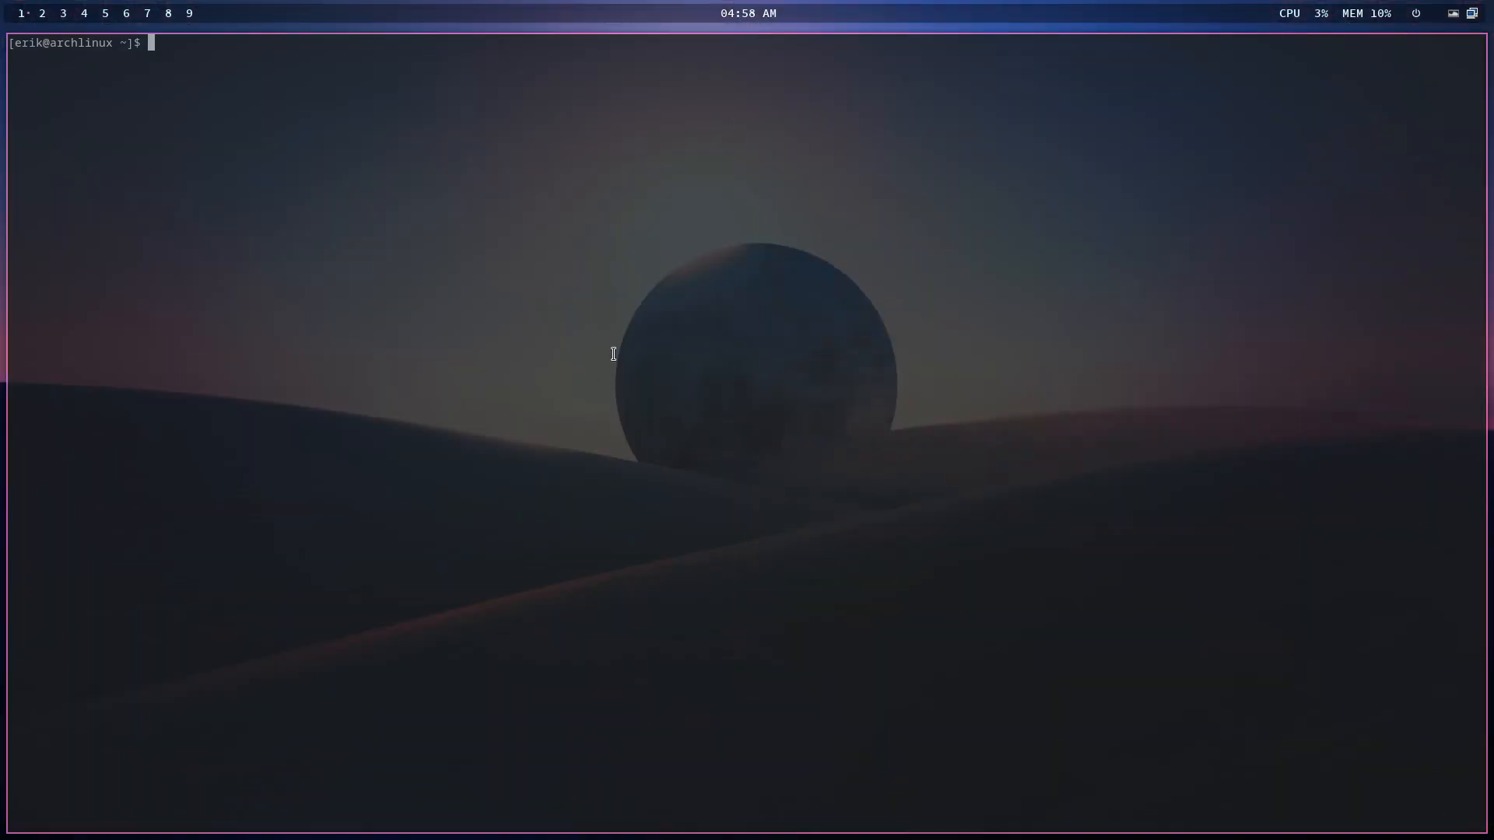
{"action": "key", "text": "super+shift+Return"}
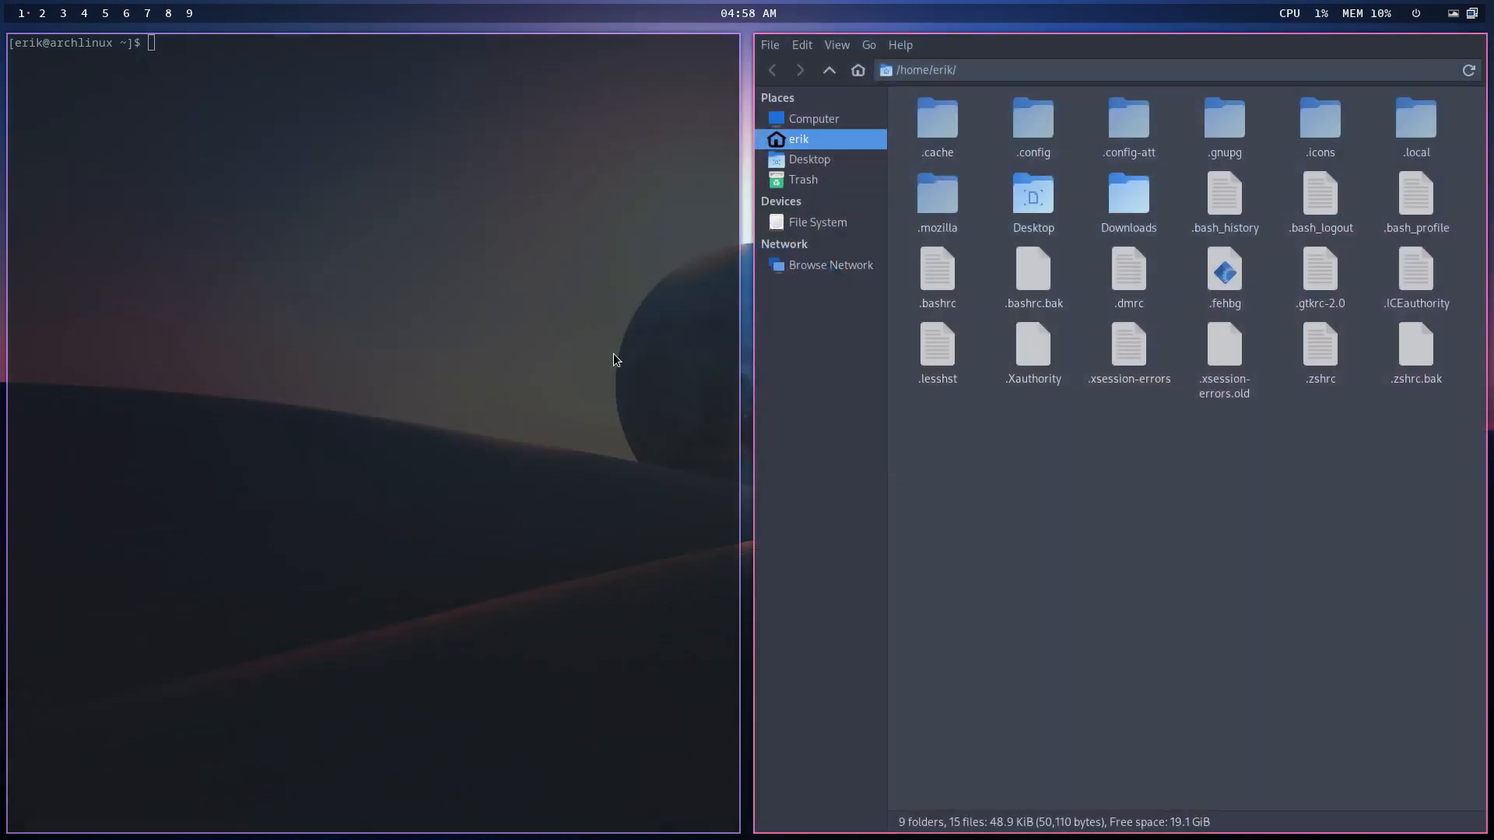
{"action": "key", "text": "super+Return"}
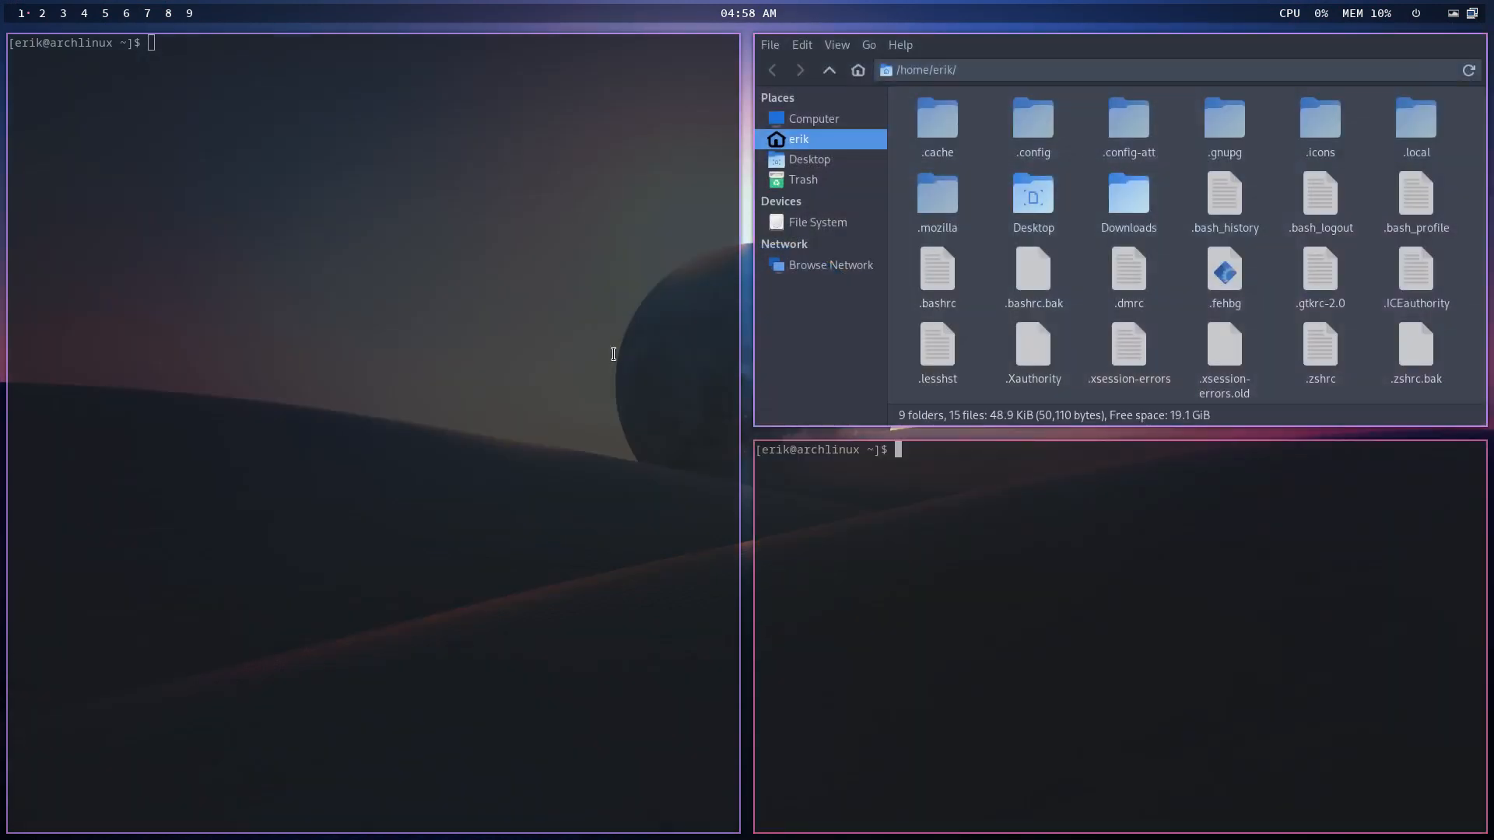
{"action": "key", "text": "super+q"}
{"action": "key", "text": "super+q"}
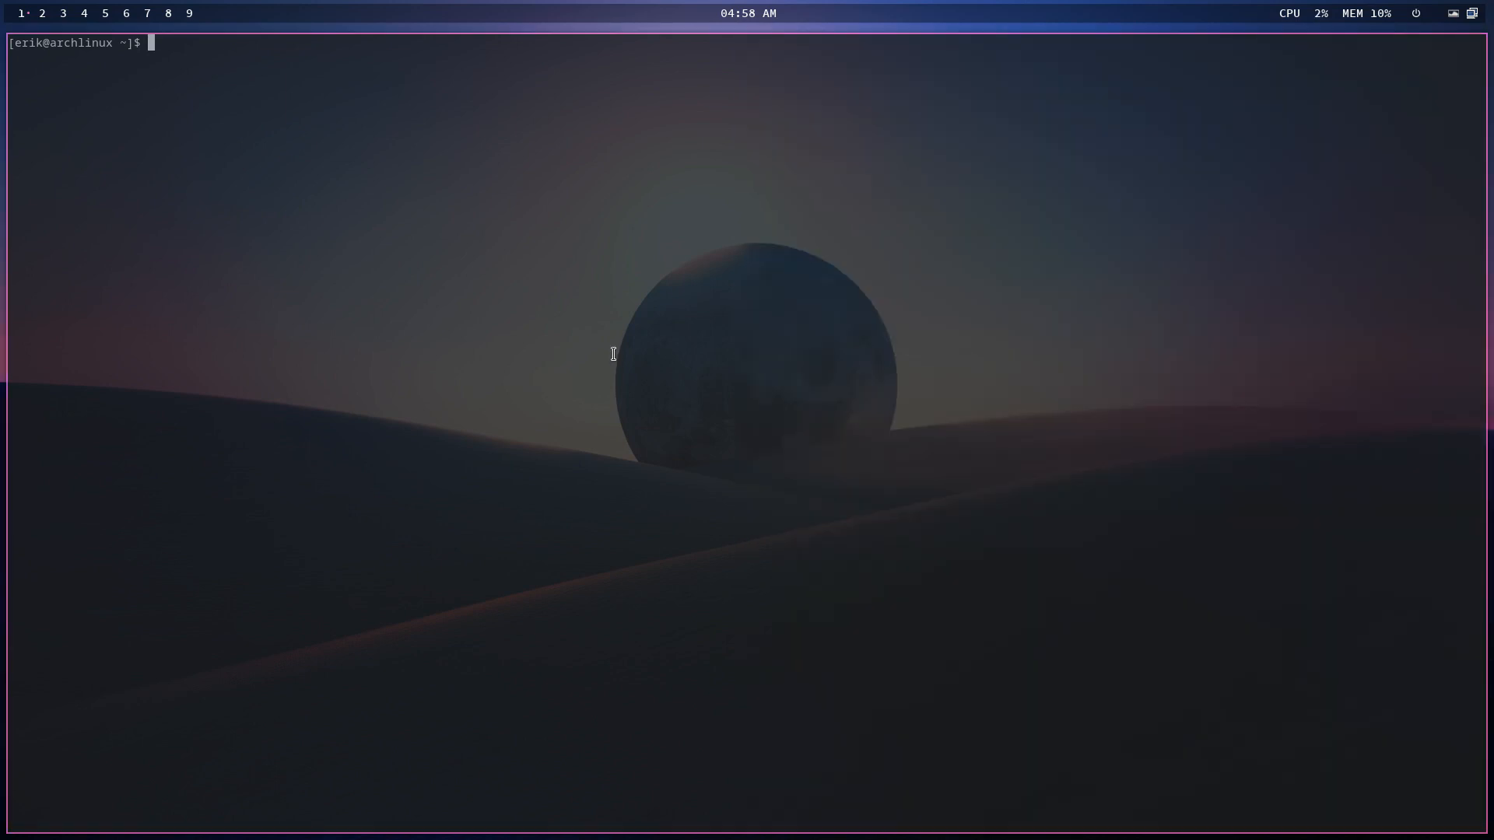
{"action": "key", "text": "super+q"}
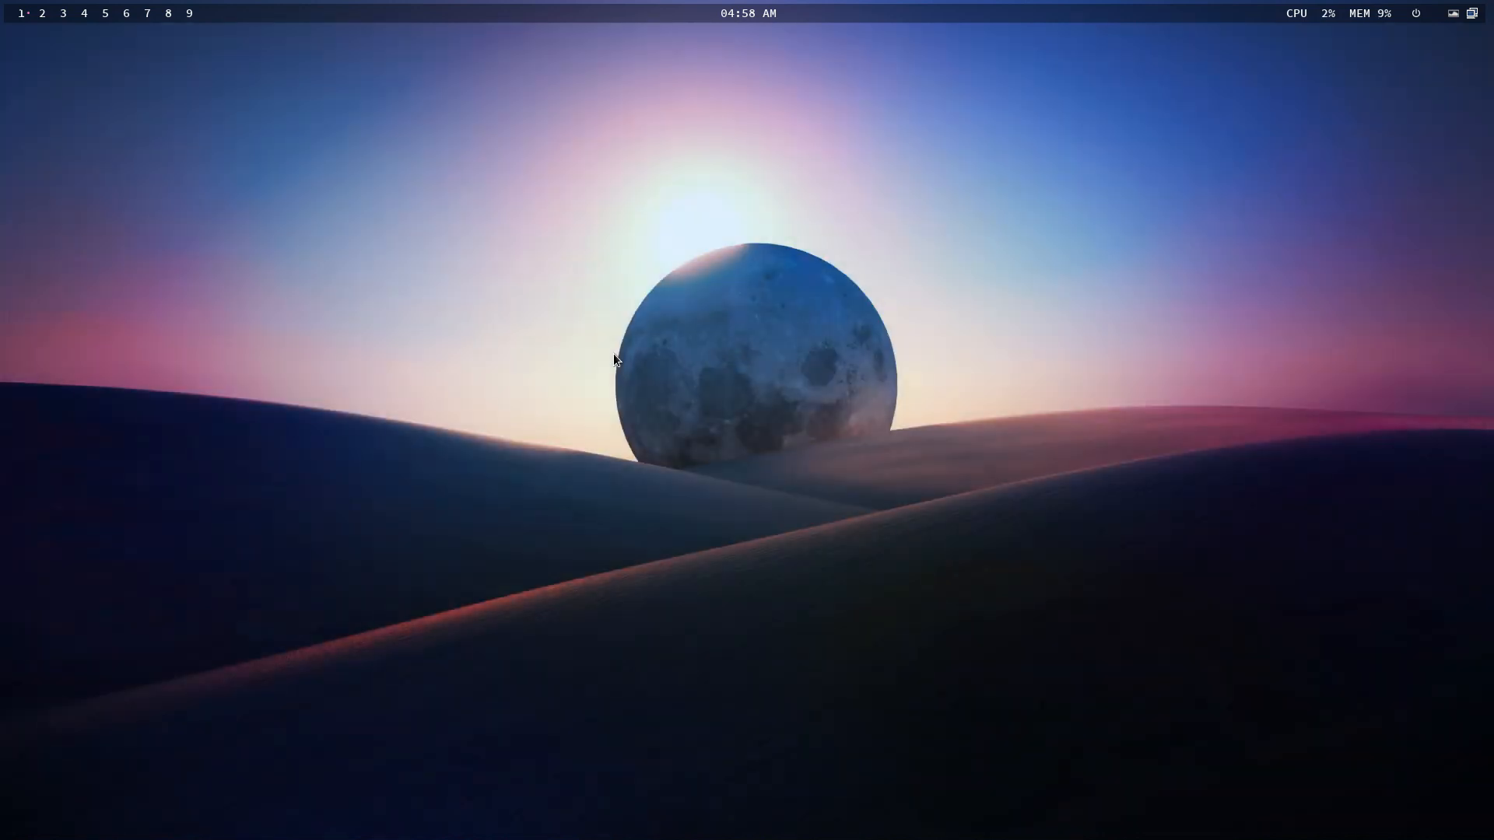
- Bring up the logout menu and the dmenu launcher, dismissing each with Escape
{"action": "key", "text": "super+x"}
{"action": "key", "text": "Escape"}
{"action": "key", "text": "super+d"}
{"action": "key", "text": "Escape"}
- Start the tweak tool with the account password and open the Login page showing SDDM settings
{"action": "type", "text": "****"}
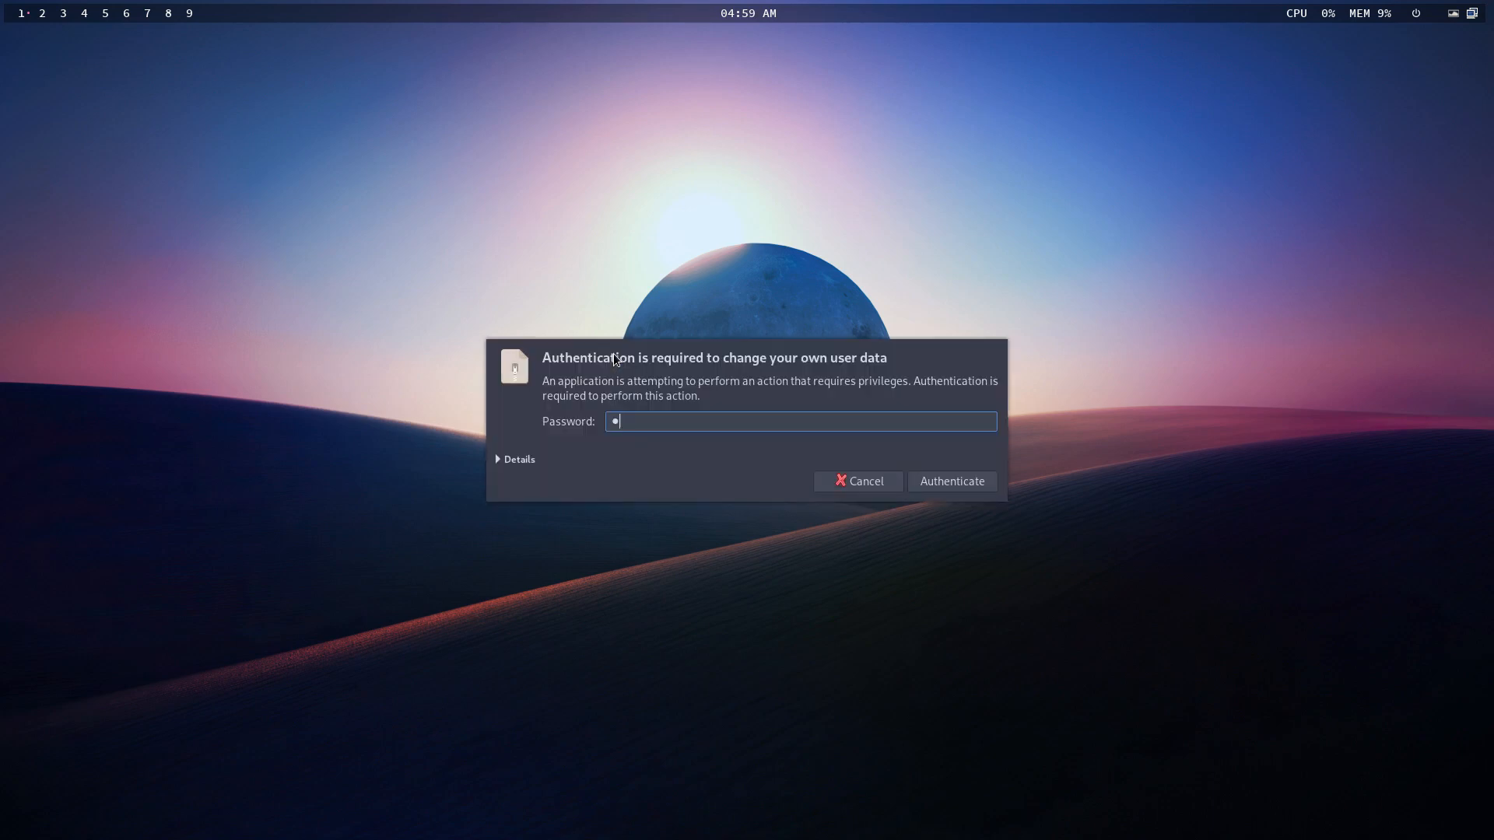
{"action": "key", "text": "Return"}
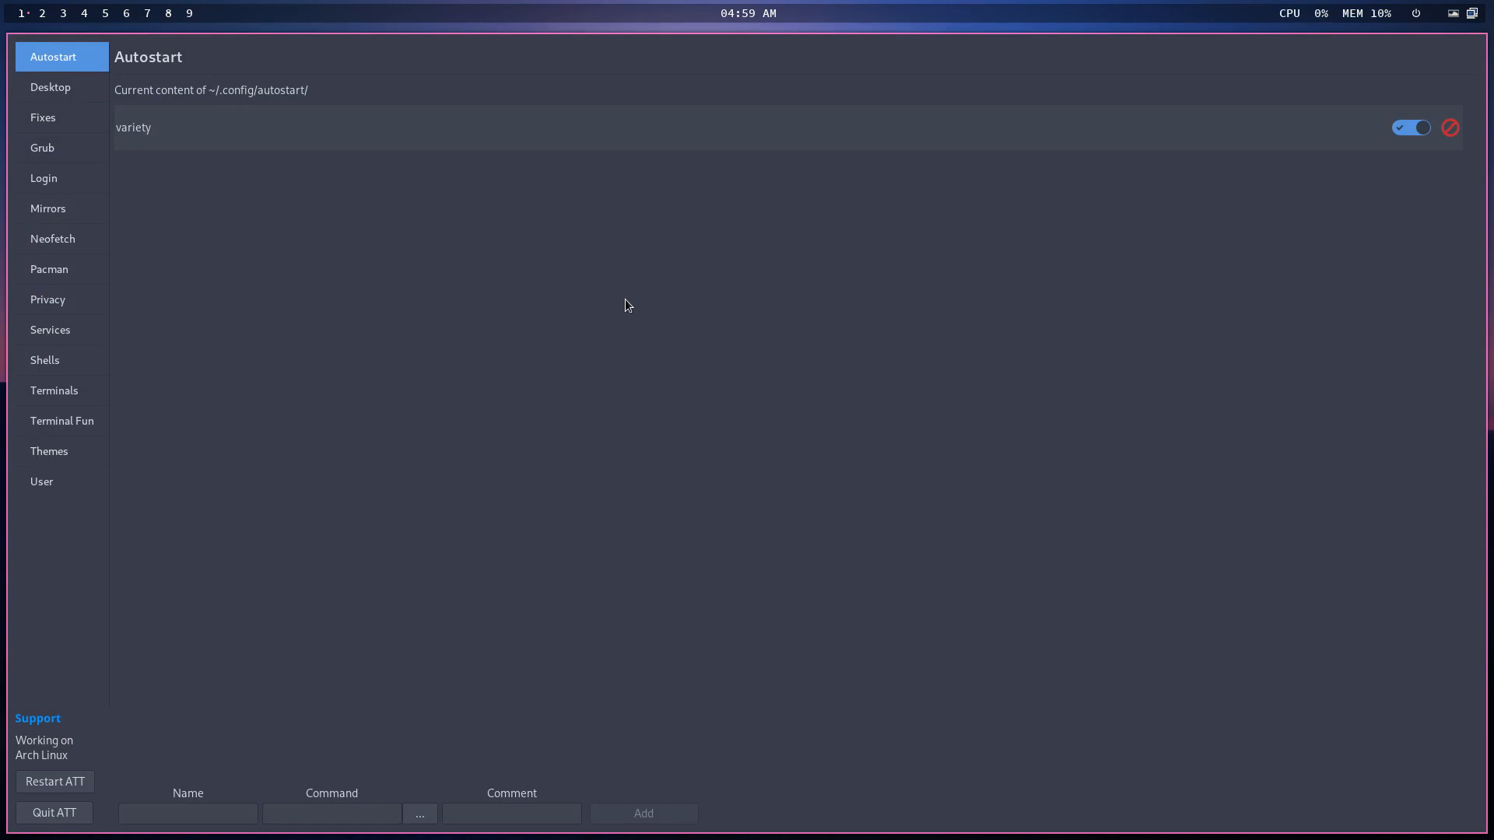
{"action": "left_click", "coordinate": [76, 125]}
{"action": "left_click", "coordinate": [71, 176]}
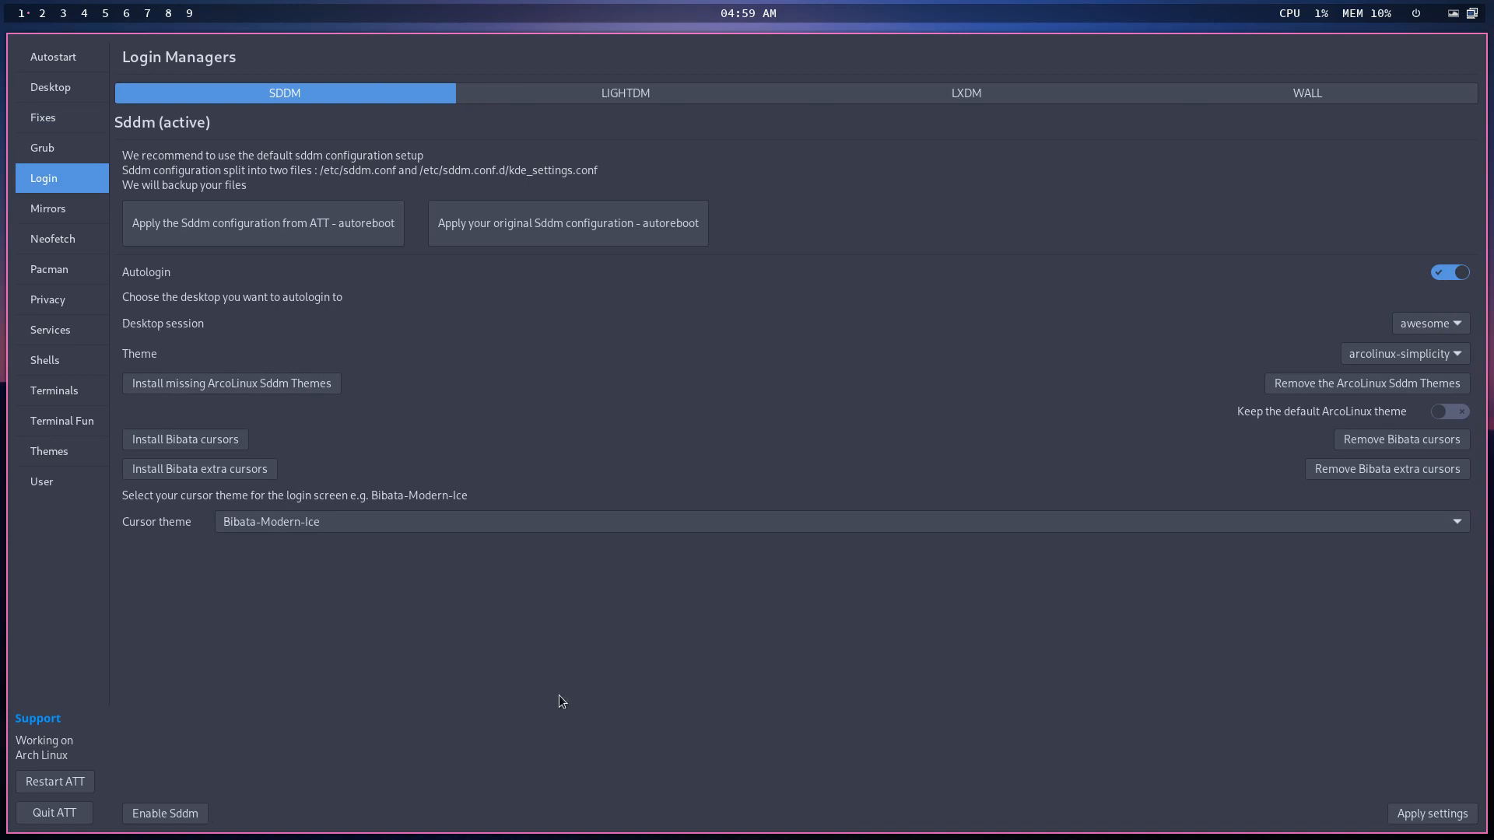
- Install LXDM from the LXDM tab, then reopen Login and view the inactive LXDM settings
{"action": "left_click", "coordinate": [705, 87]}
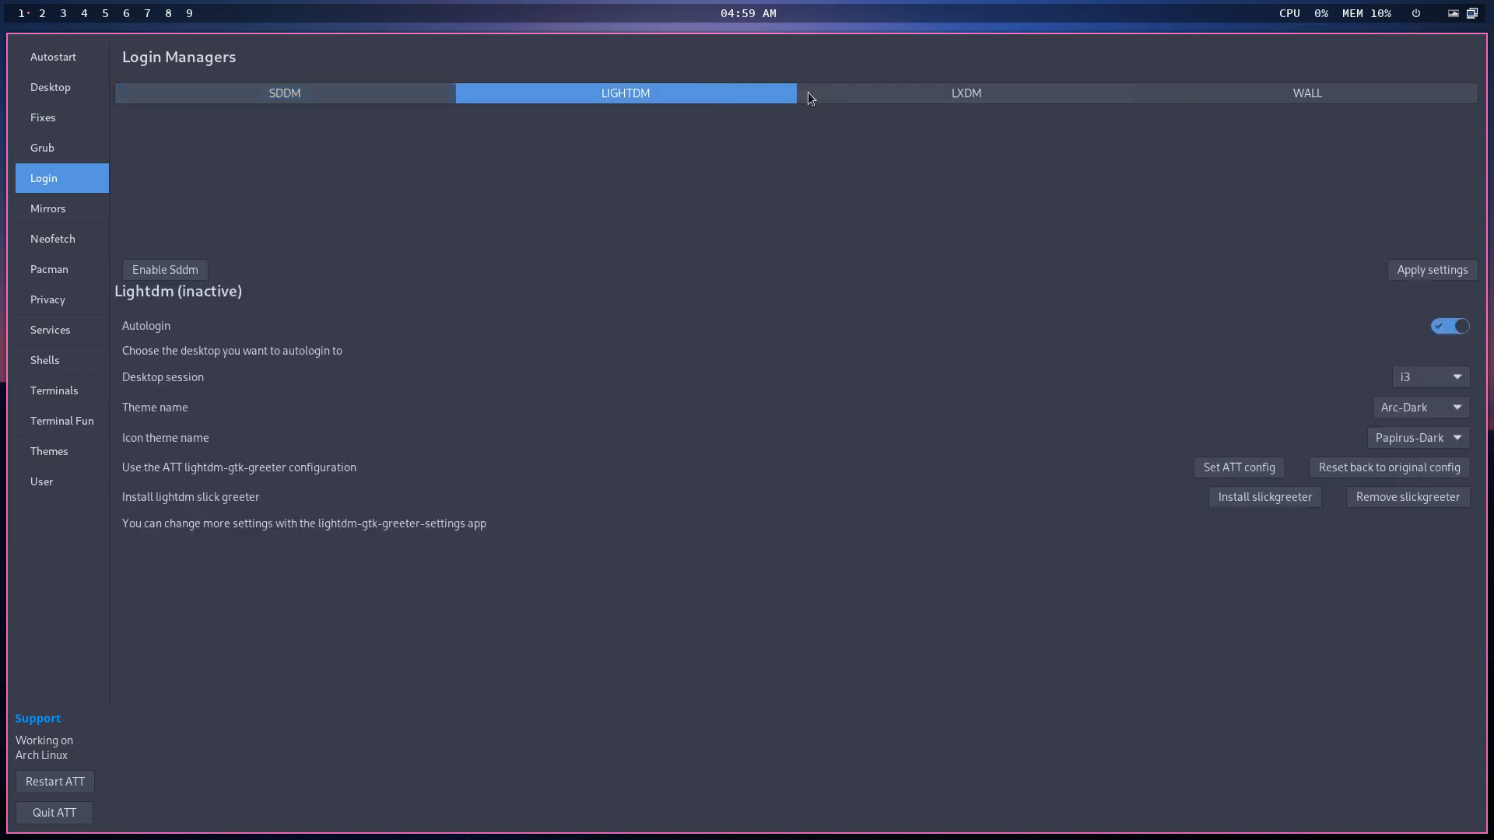
{"action": "left_click", "coordinate": [915, 96]}
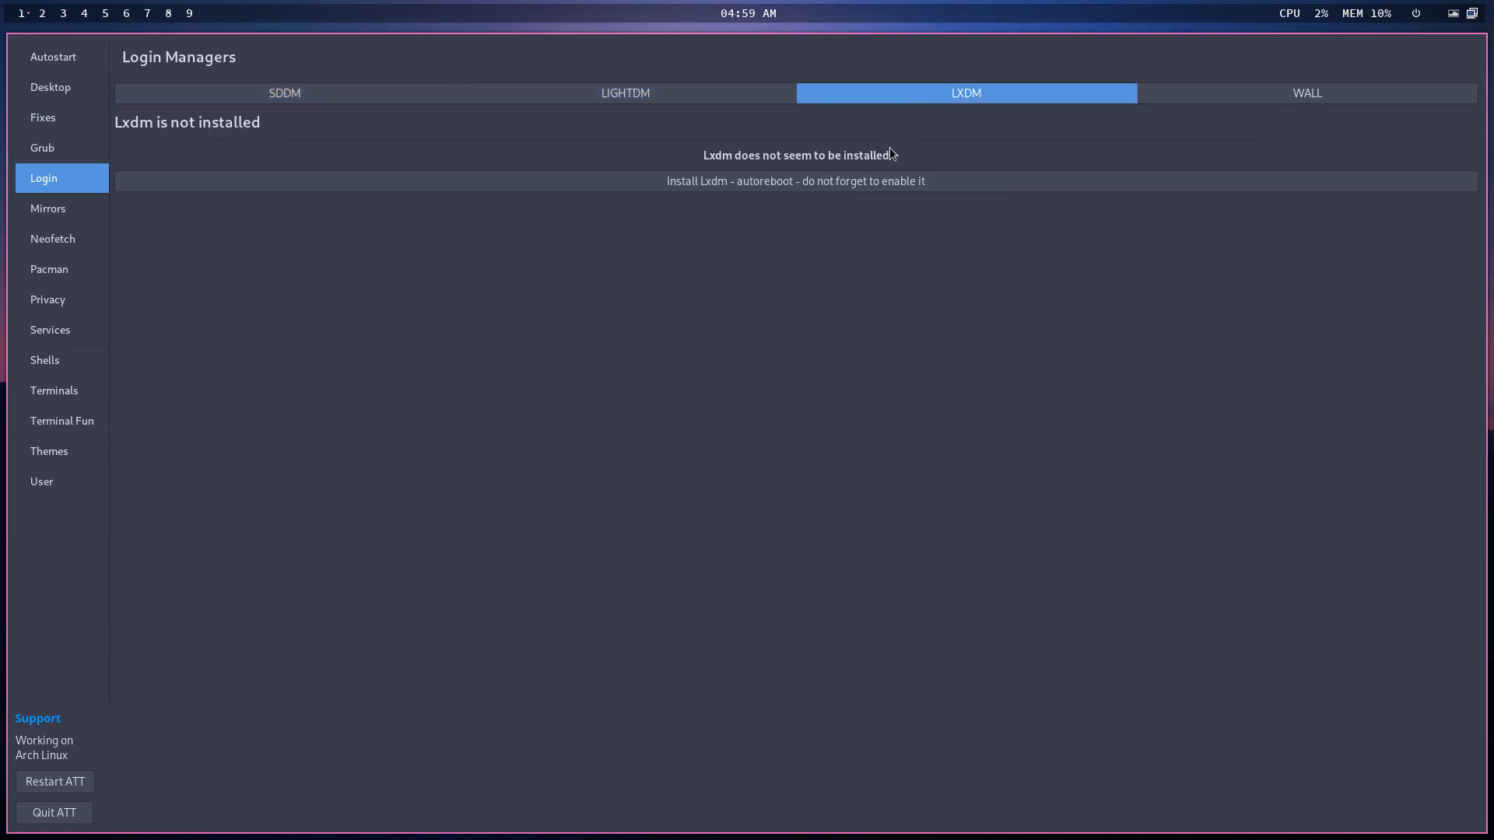
{"action": "left_click", "coordinate": [835, 180]}
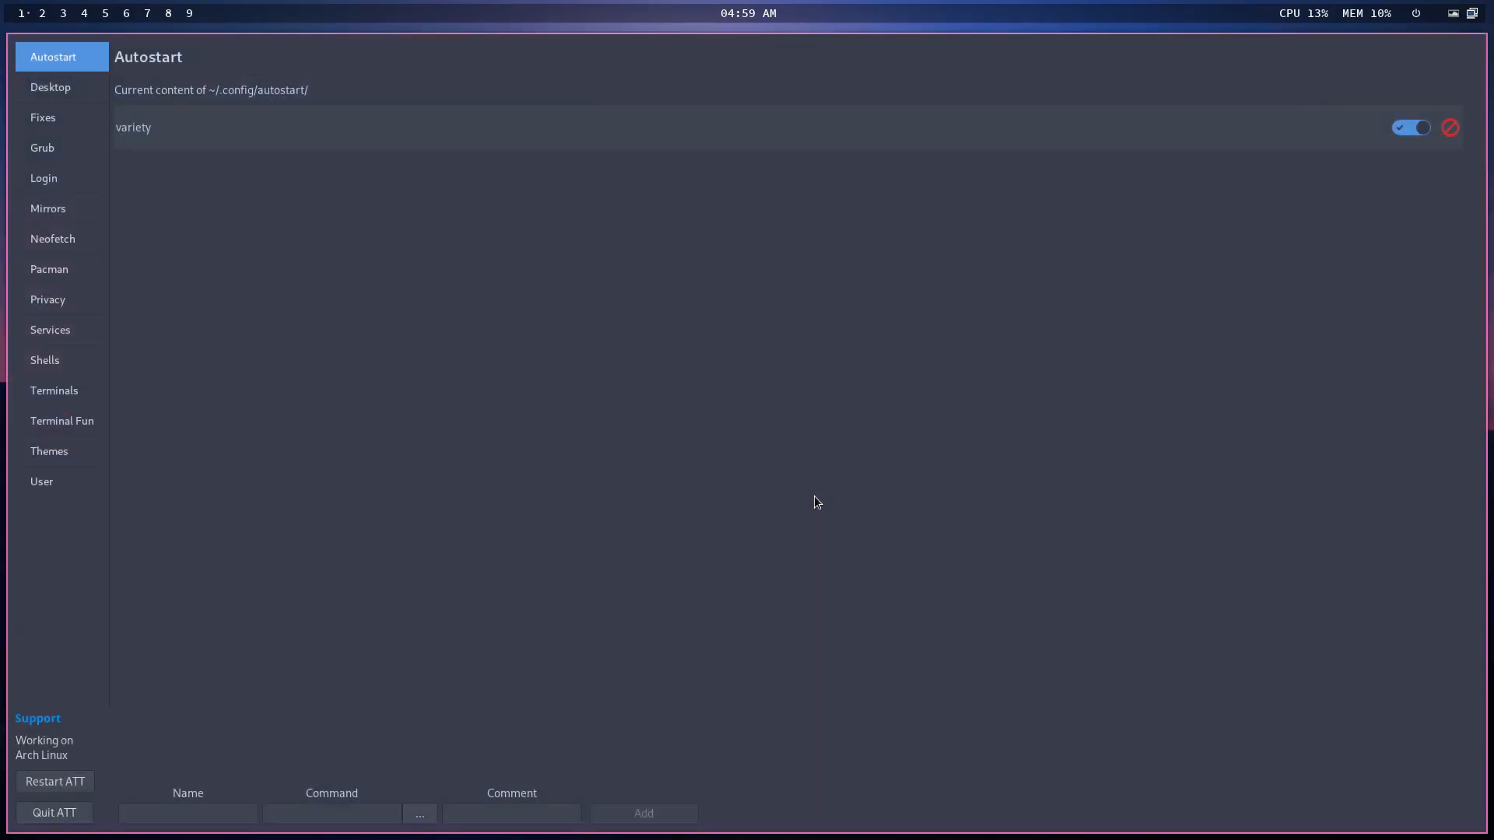
{"action": "left_click", "coordinate": [86, 176]}
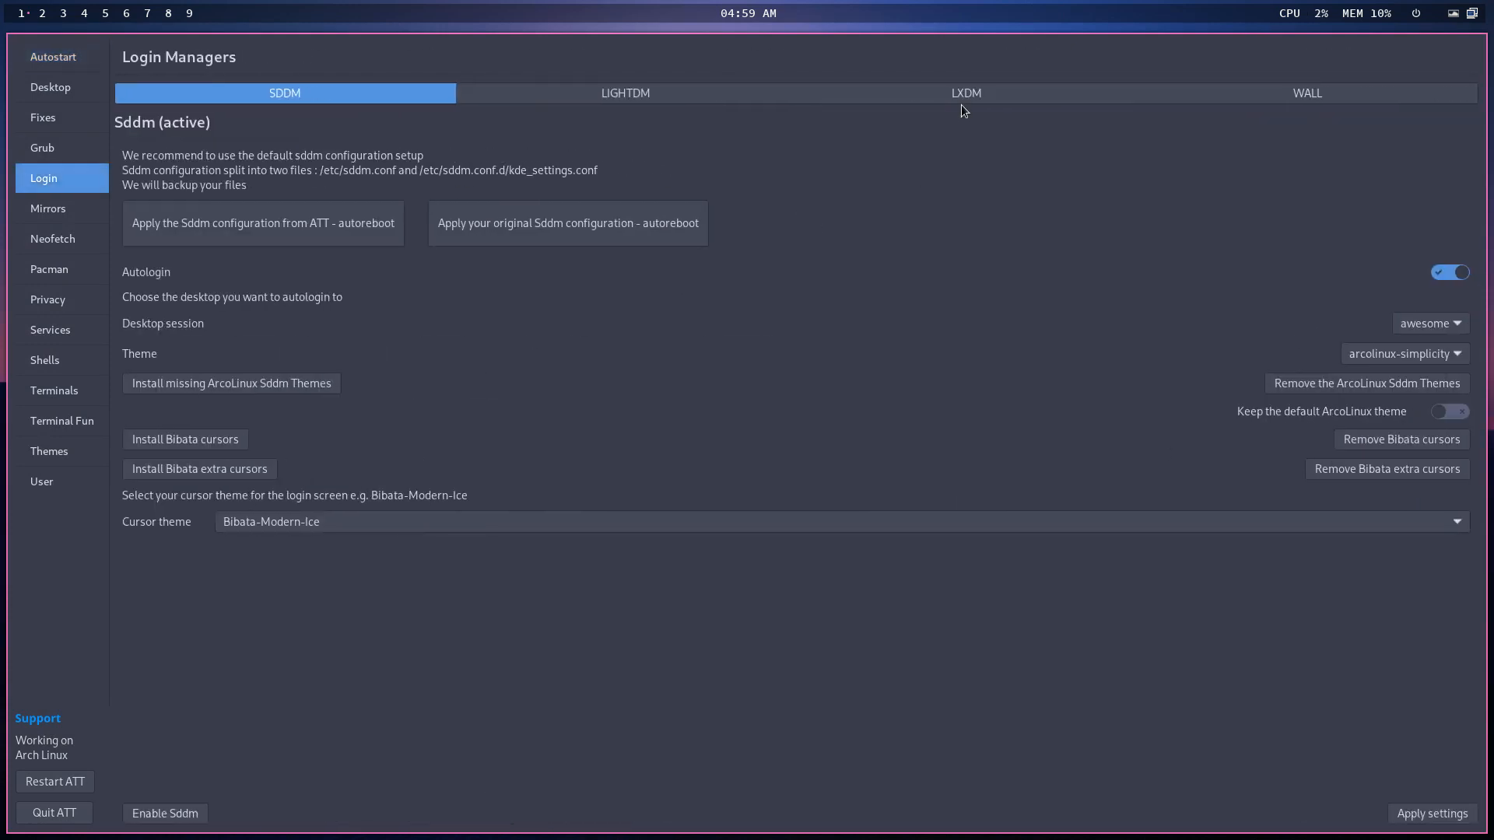
{"action": "left_click", "coordinate": [977, 87]}
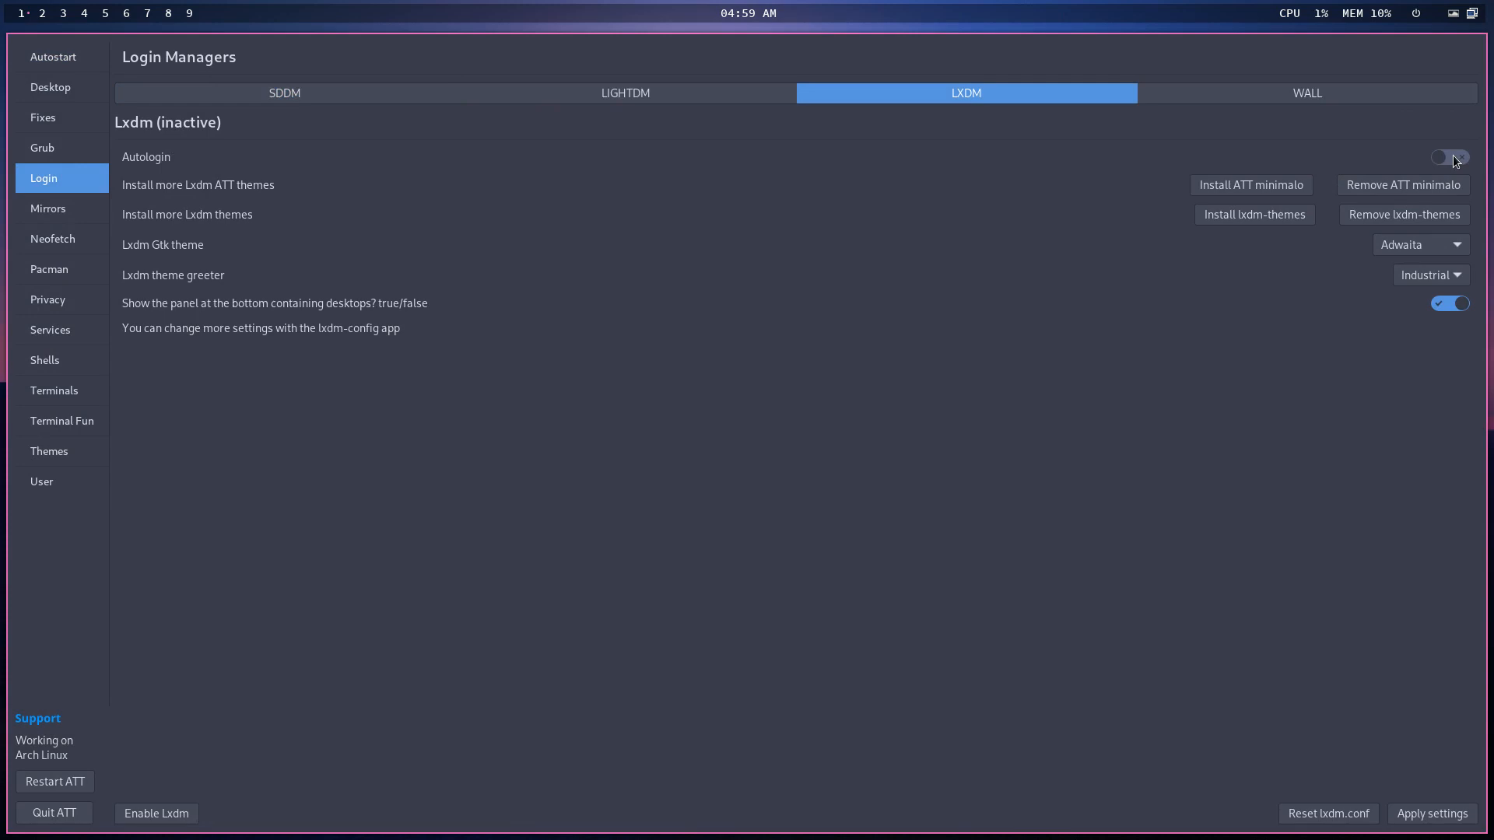
- Install the ATT minimalo LXDM theme and the lxdm-themes package, choosing minimalo as the greeter
{"action": "left_click", "coordinate": [1289, 194]}
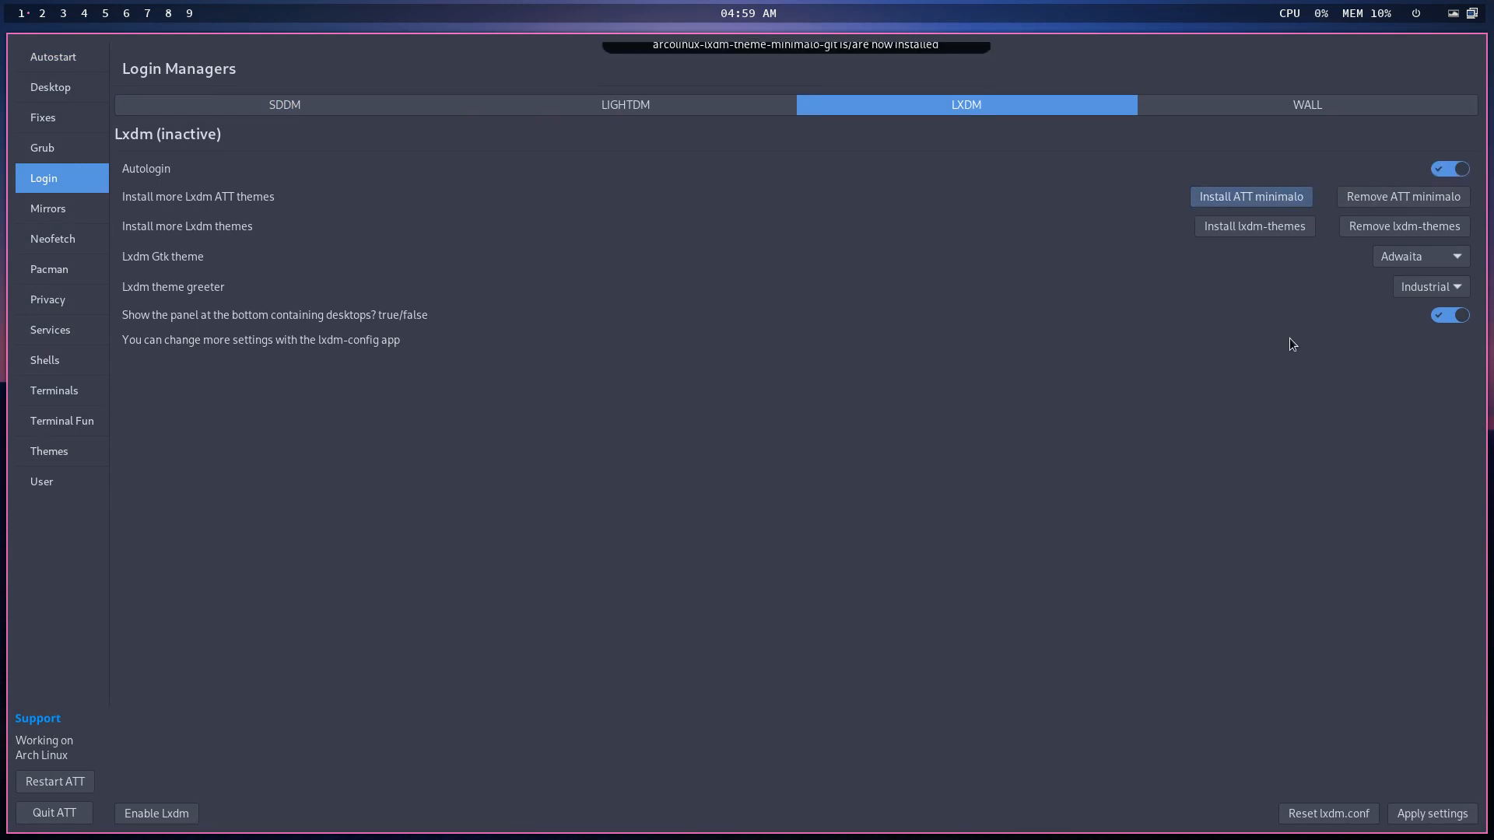
{"action": "left_click", "coordinate": [1438, 296]}
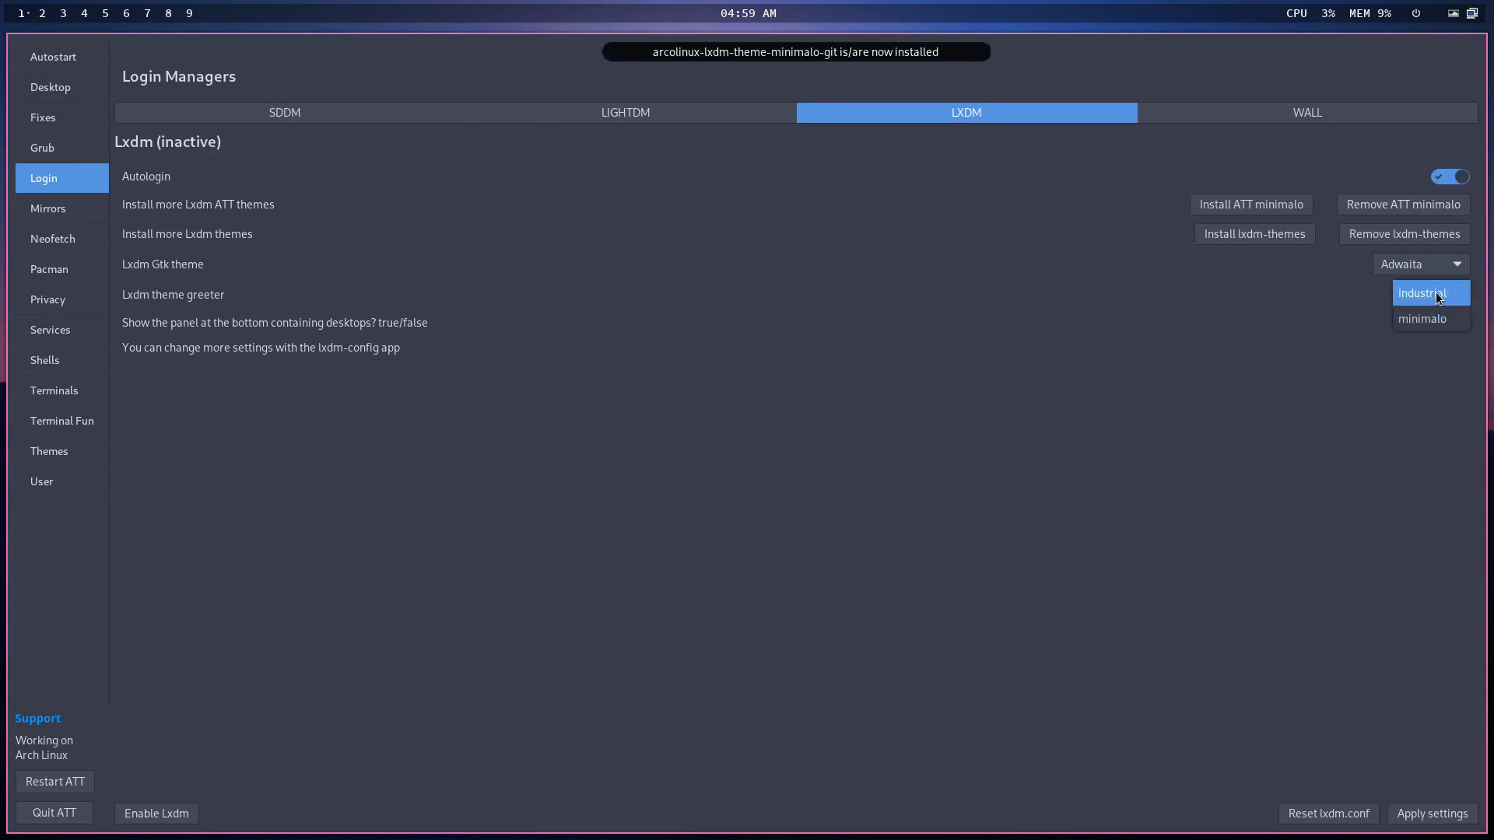
{"action": "left_click", "coordinate": [1439, 311]}
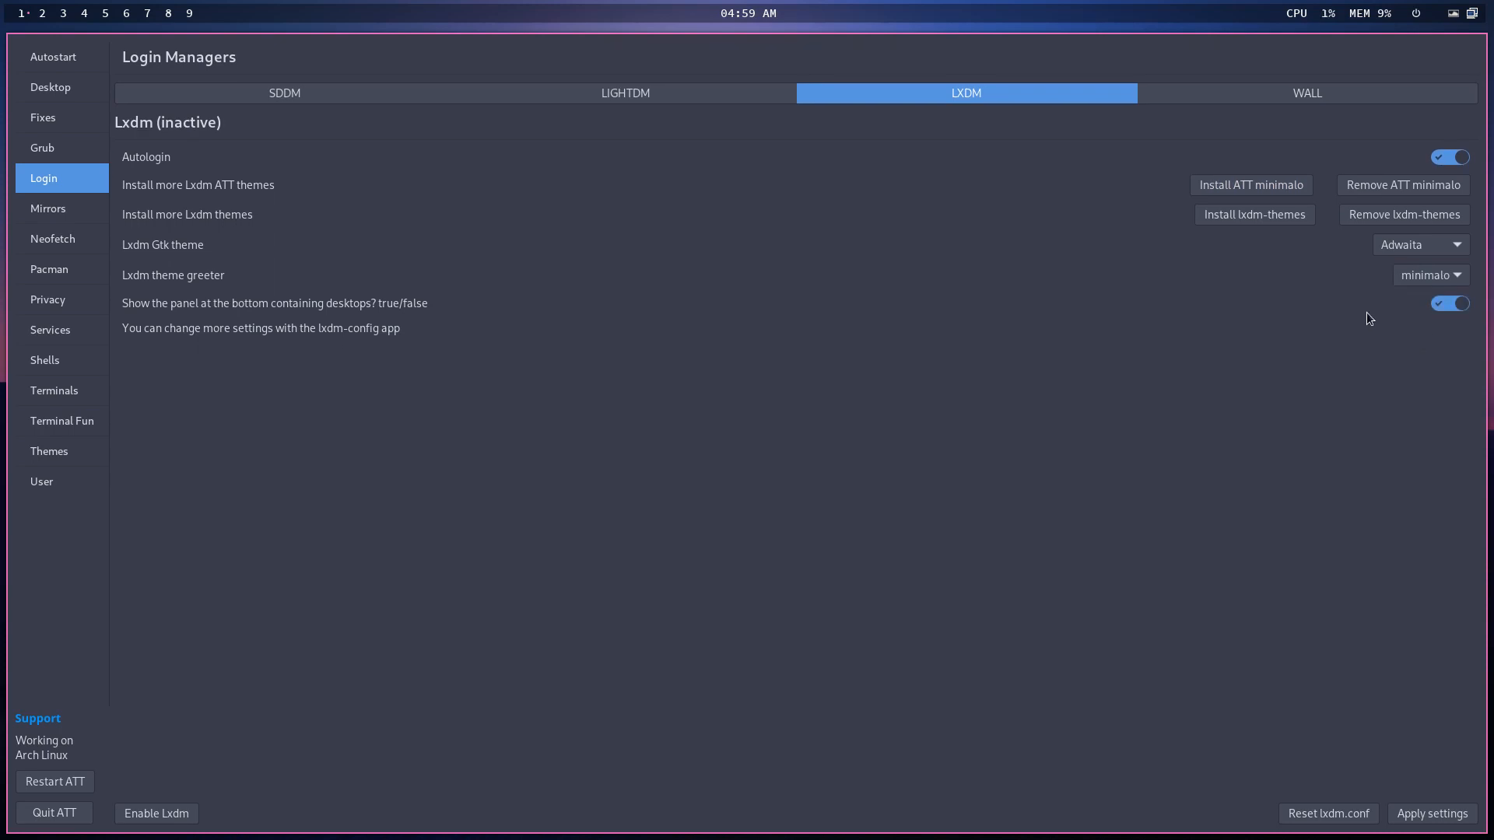
{"action": "left_click", "coordinate": [1276, 212]}
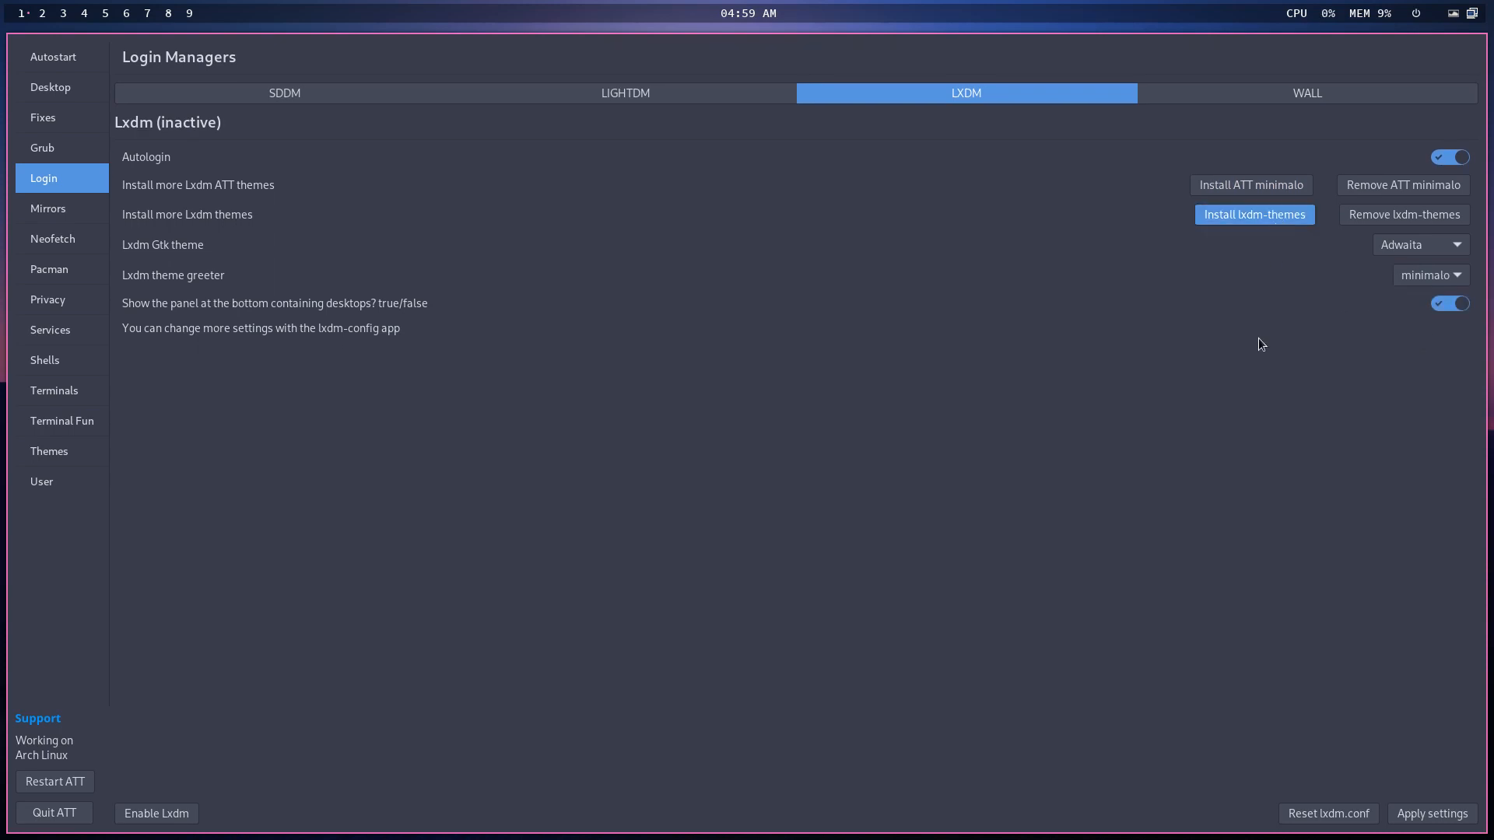
- Set the LXDM greeter theme to Industrial and enable LXDM as the login manager
{"action": "left_click", "coordinate": [1426, 300]}
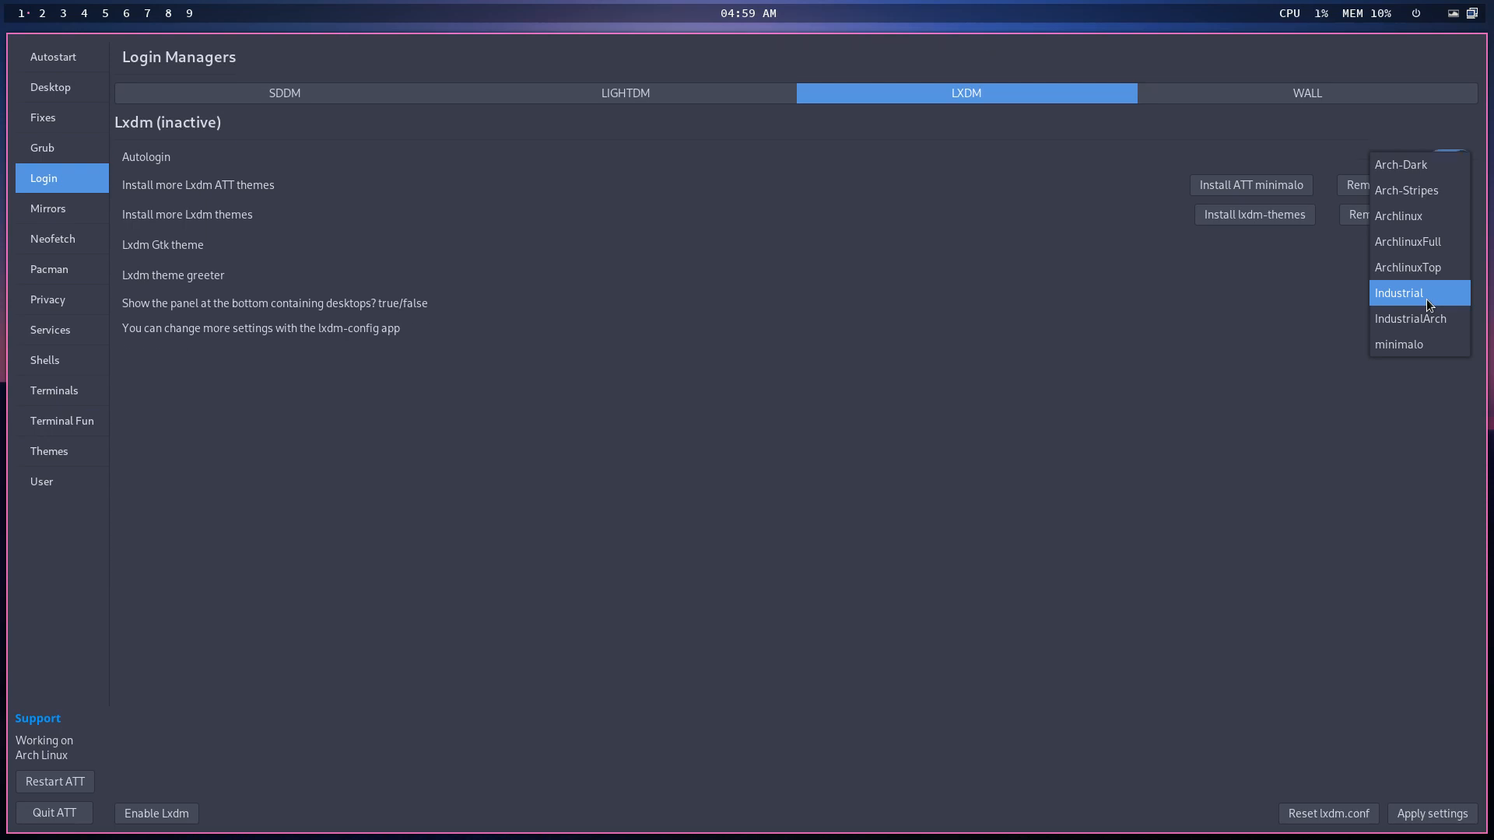
{"action": "left_click", "coordinate": [1085, 382]}
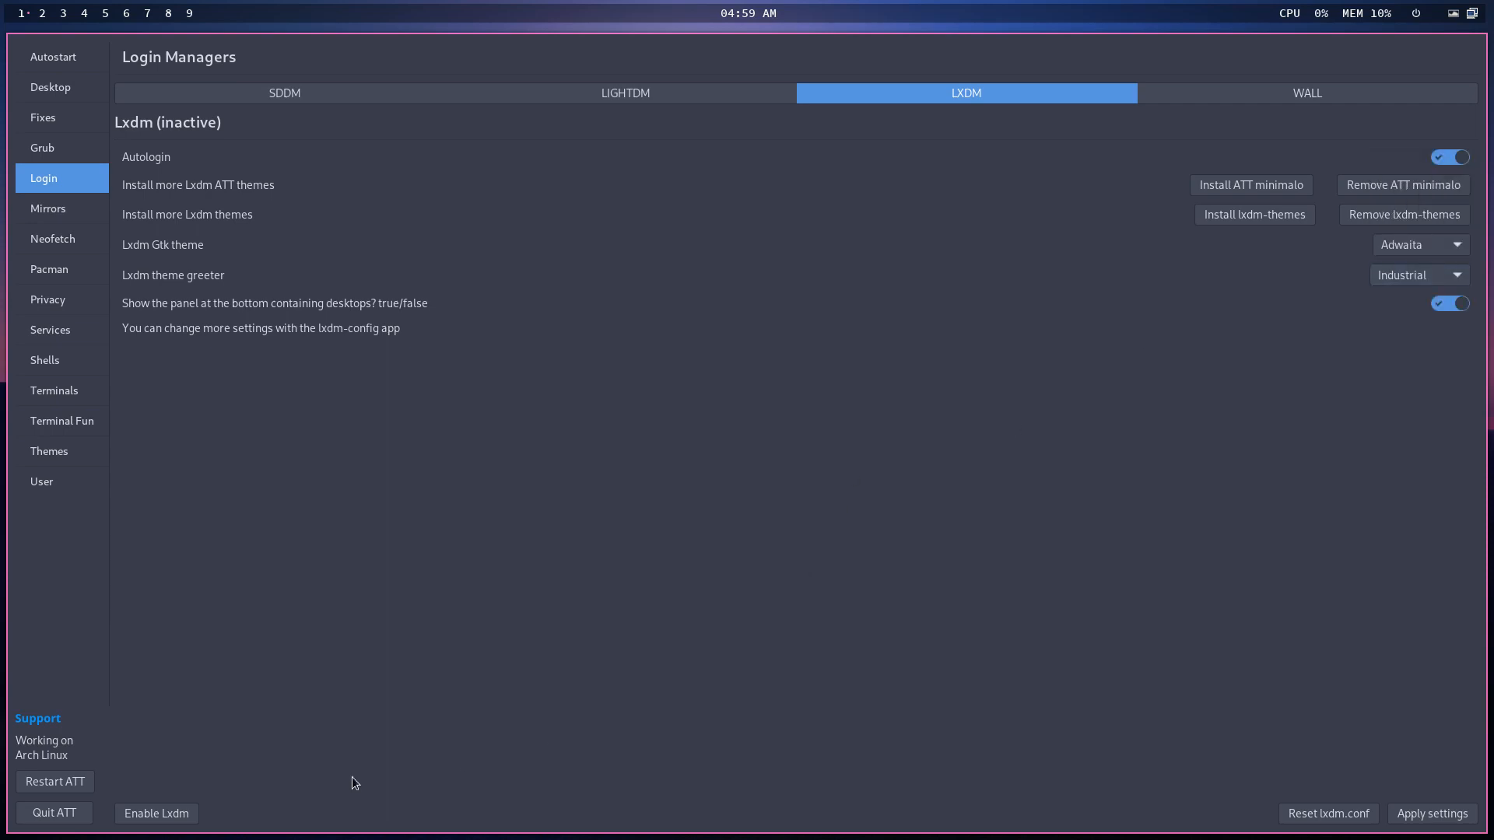
{"action": "left_click", "coordinate": [157, 813]}
{"action": "left_click", "coordinate": [42, 20]}
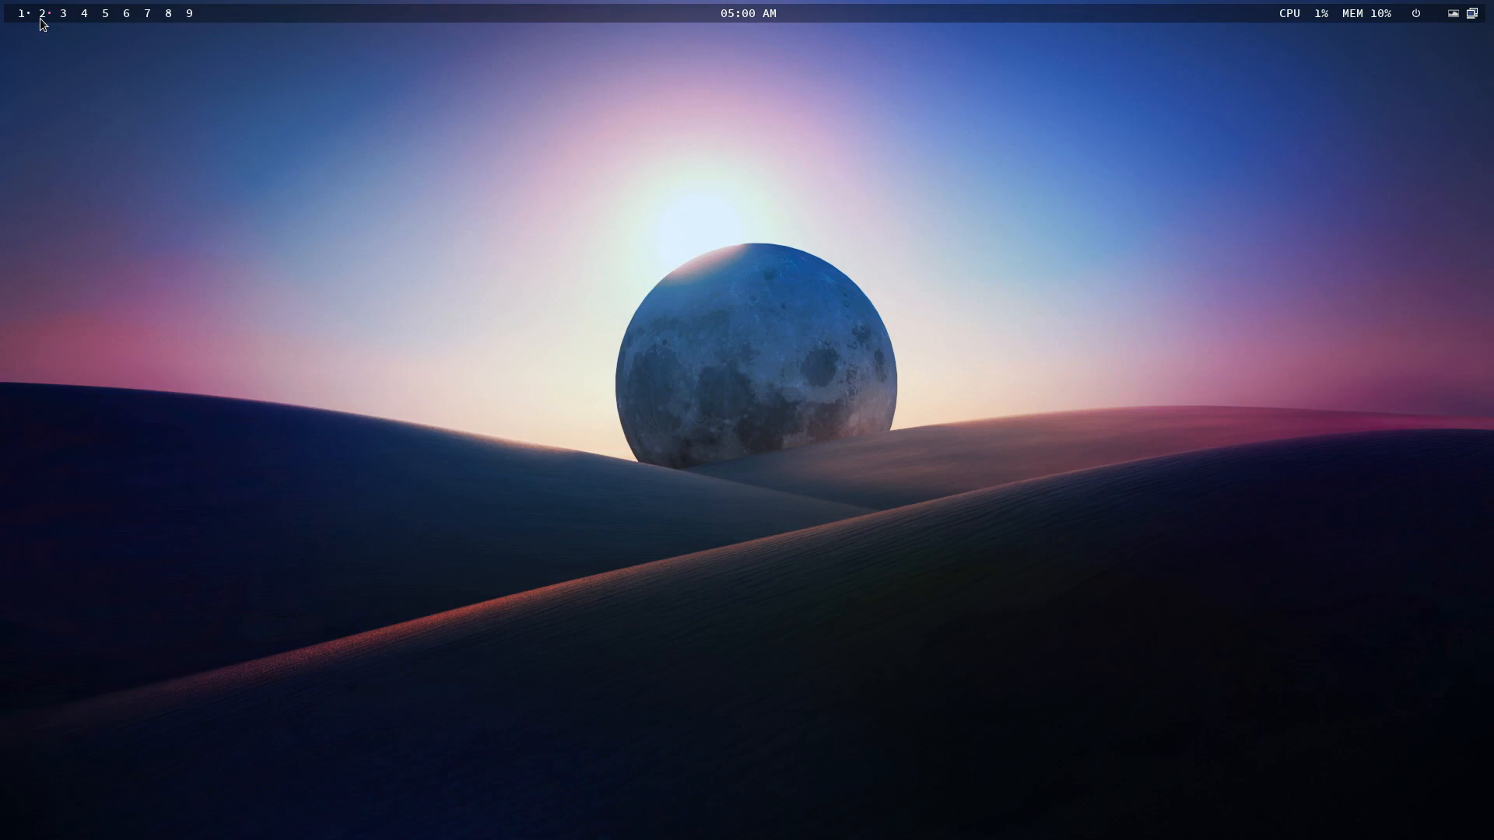
- Launch Sublime Text with subl and close the entries.srel and loader.conf tabs
{"action": "key", "text": "super+shift+d"}
{"action": "type", "text": "subl"}
{"action": "key", "text": "Return"}
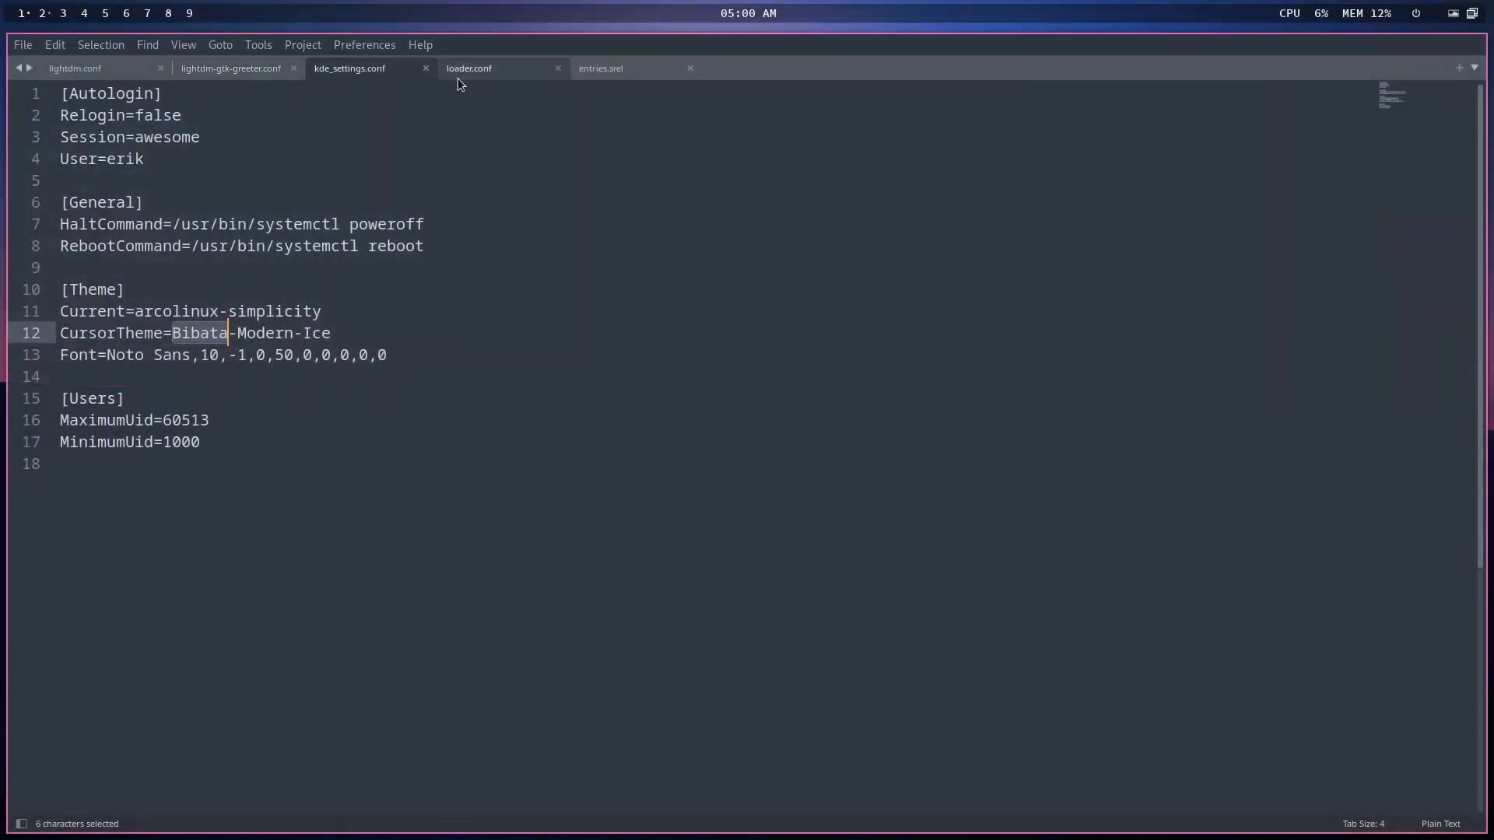
{"action": "left_click", "coordinate": [691, 68]}
{"action": "left_click", "coordinate": [558, 69]}
- Open /etc/lxdm/lxdm.conf via File > Open File, searching for lxd
{"action": "left_click", "coordinate": [24, 45]}
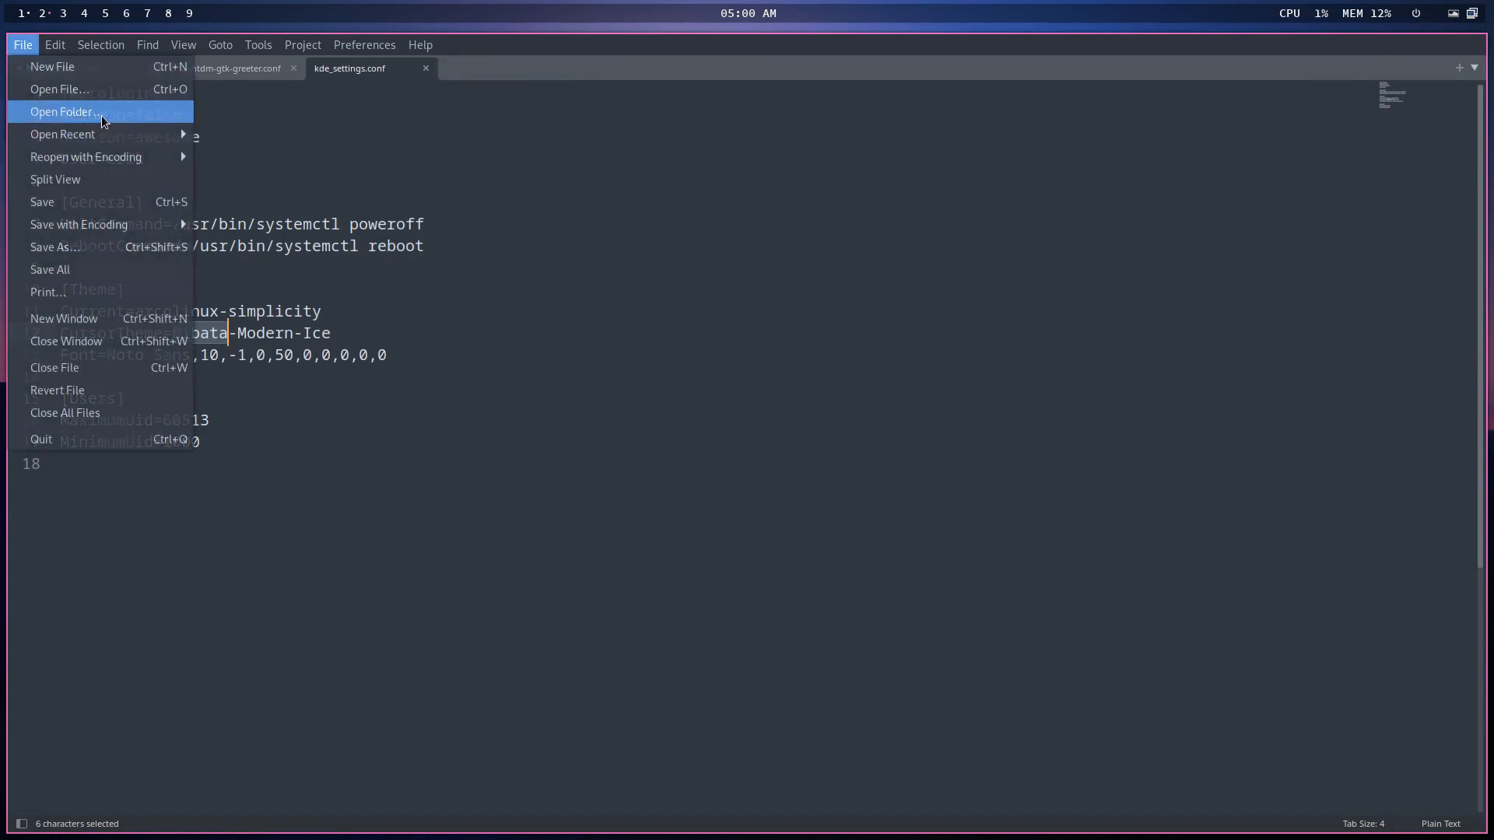
{"action": "left_click", "coordinate": [60, 89]}
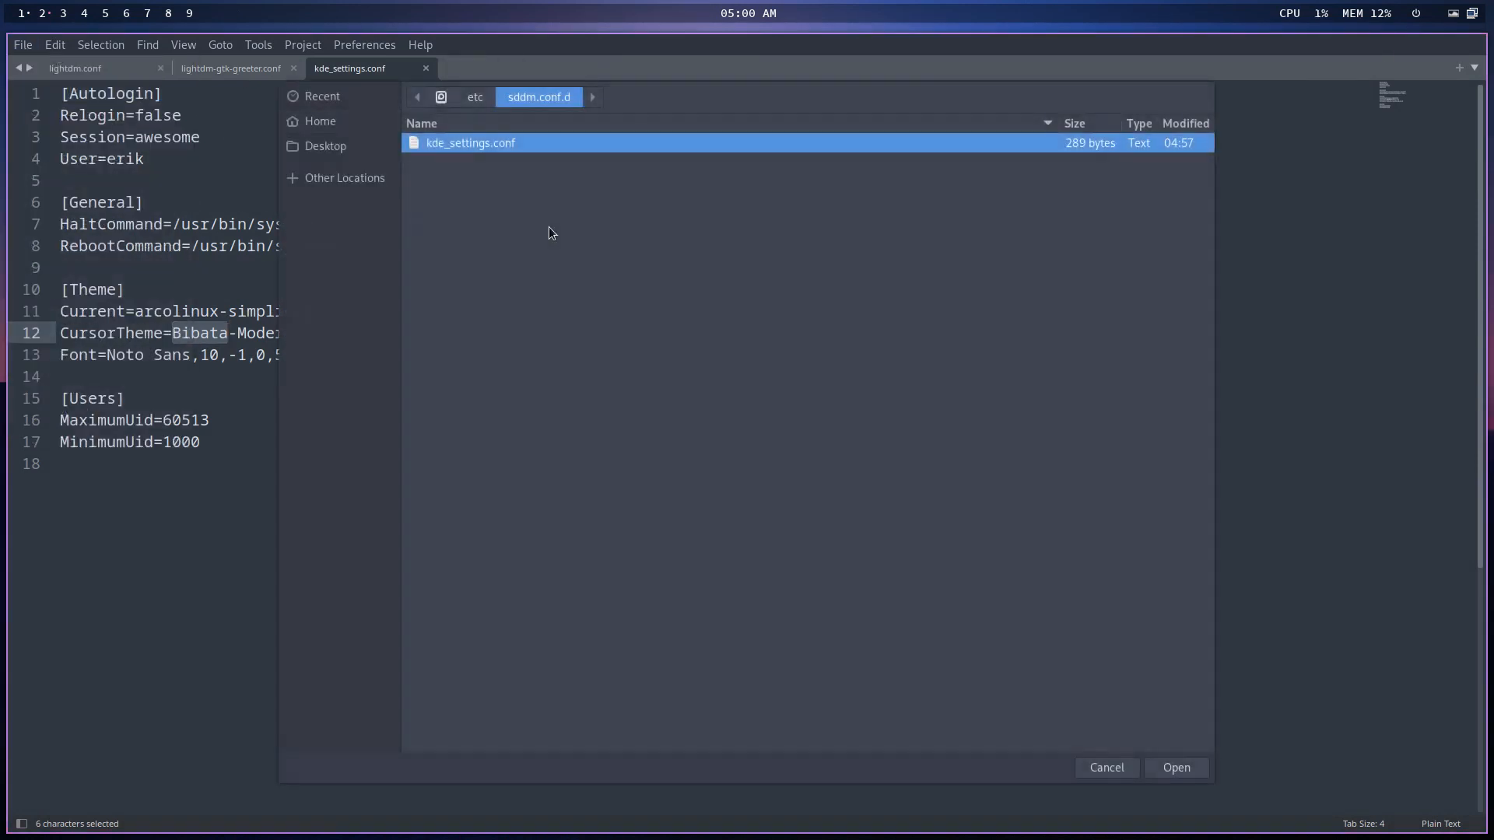
{"action": "left_click", "coordinate": [476, 97]}
{"action": "type", "text": "kxdl"}
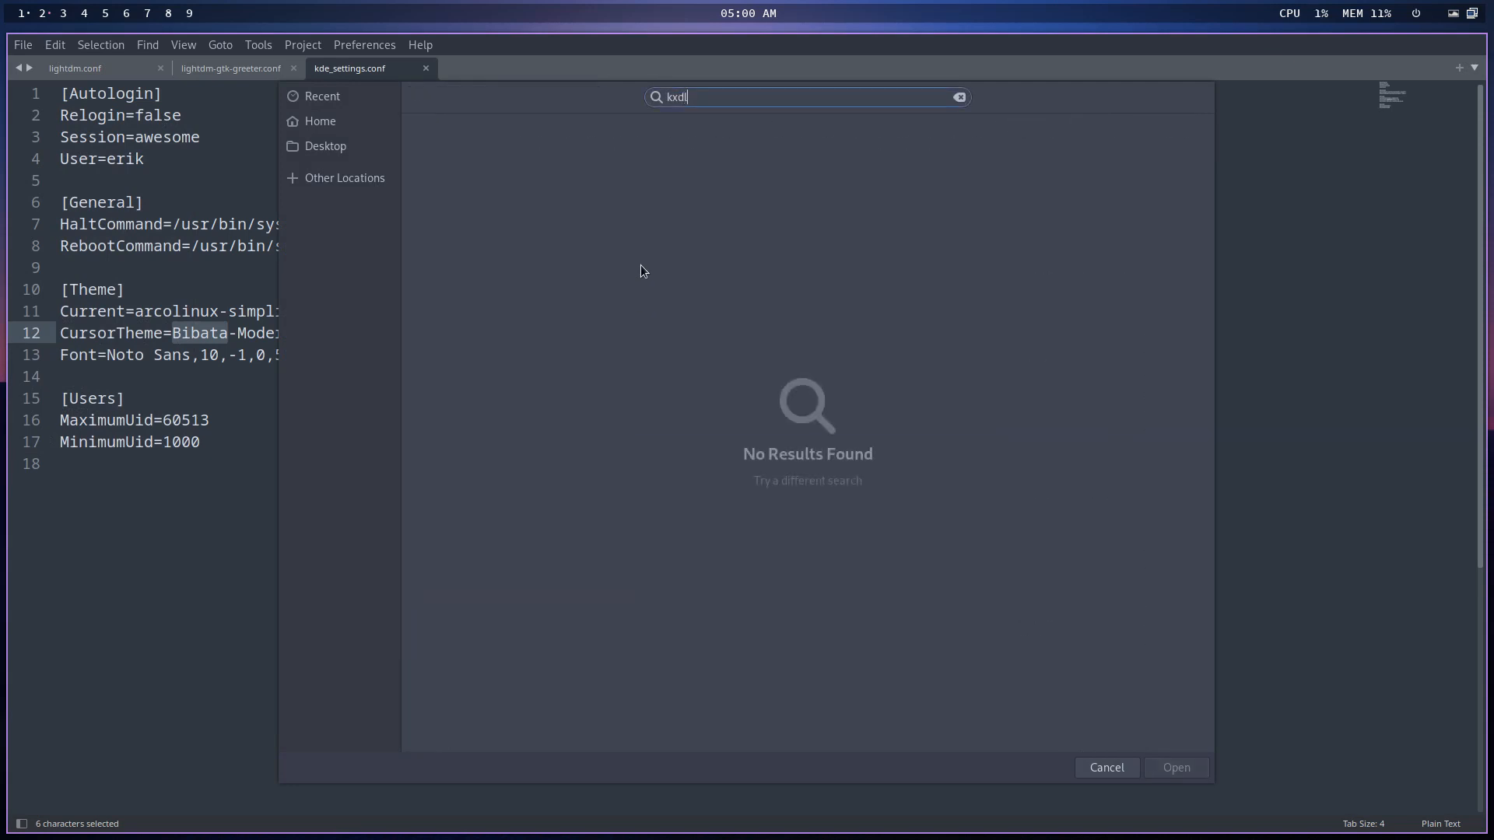
{"action": "key", "text": "BackSpace"}
{"action": "key", "text": "BackSpace"}
{"action": "key", "text": "BackSpace"}
{"action": "key", "text": "BackSpace"}
{"action": "type", "text": "lx"}
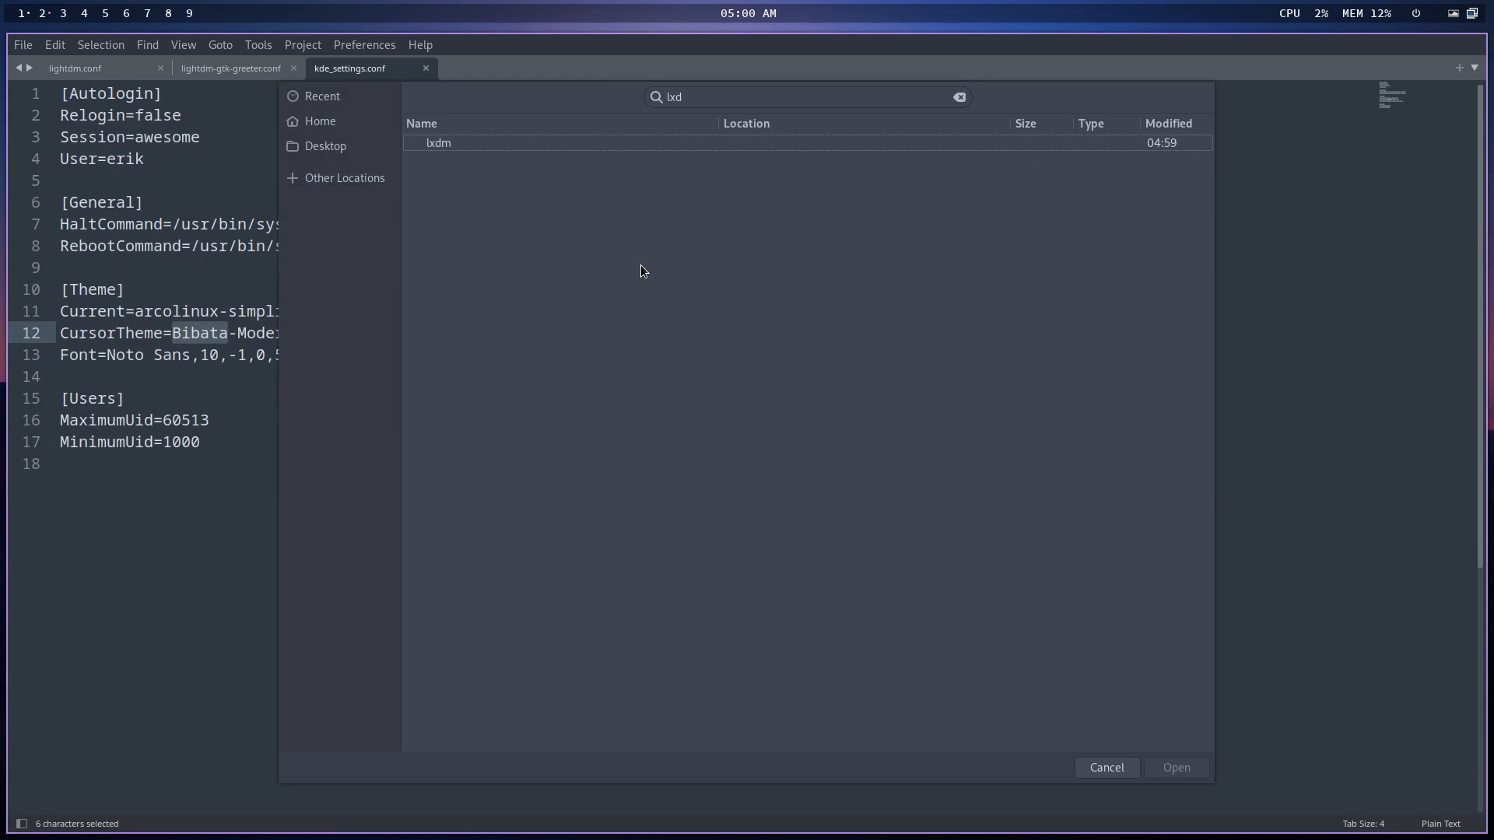
{"action": "type", "text": "d"}
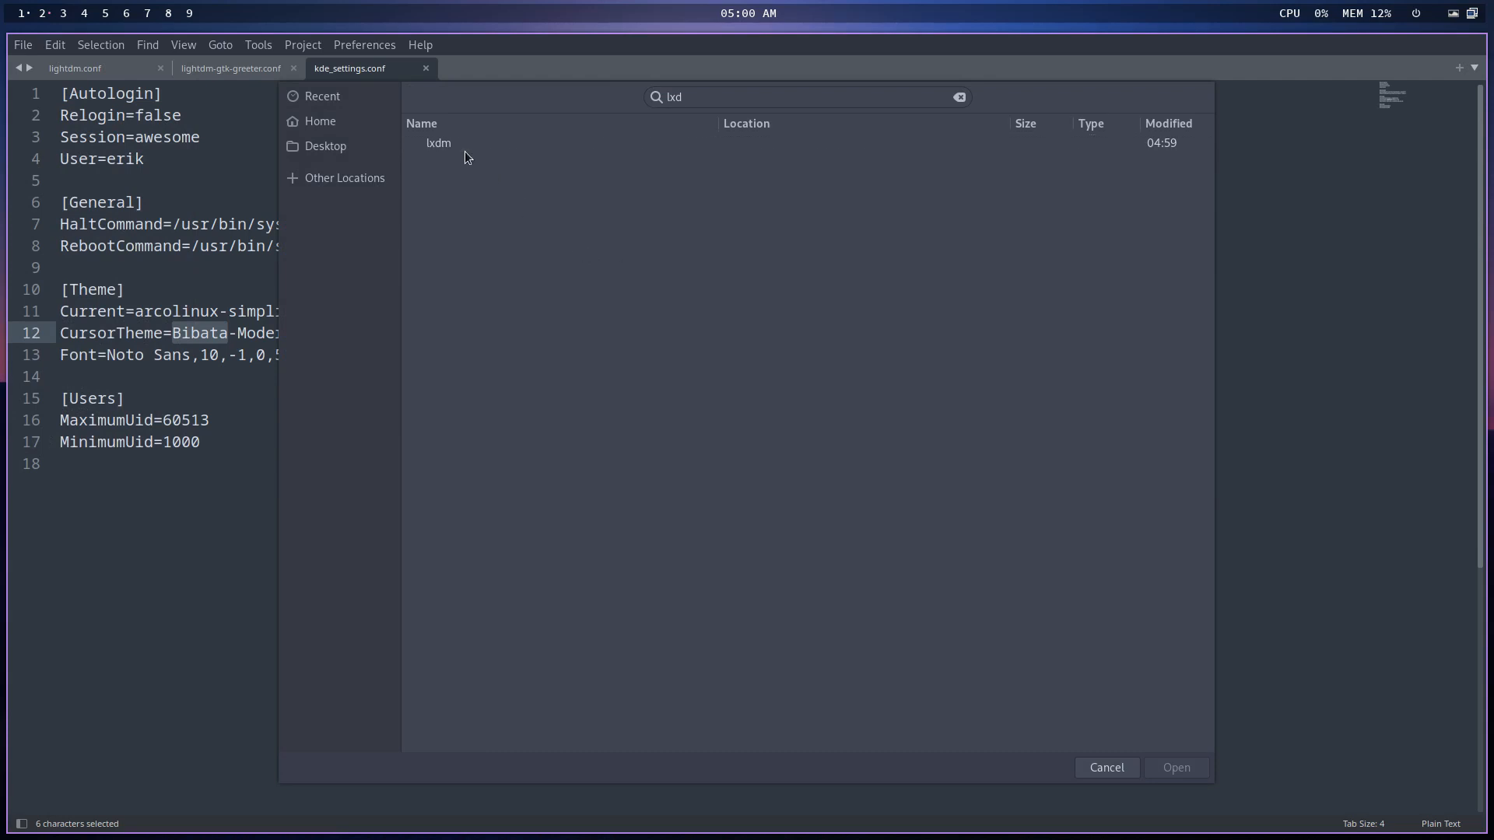
{"action": "double_click", "coordinate": [463, 149]}
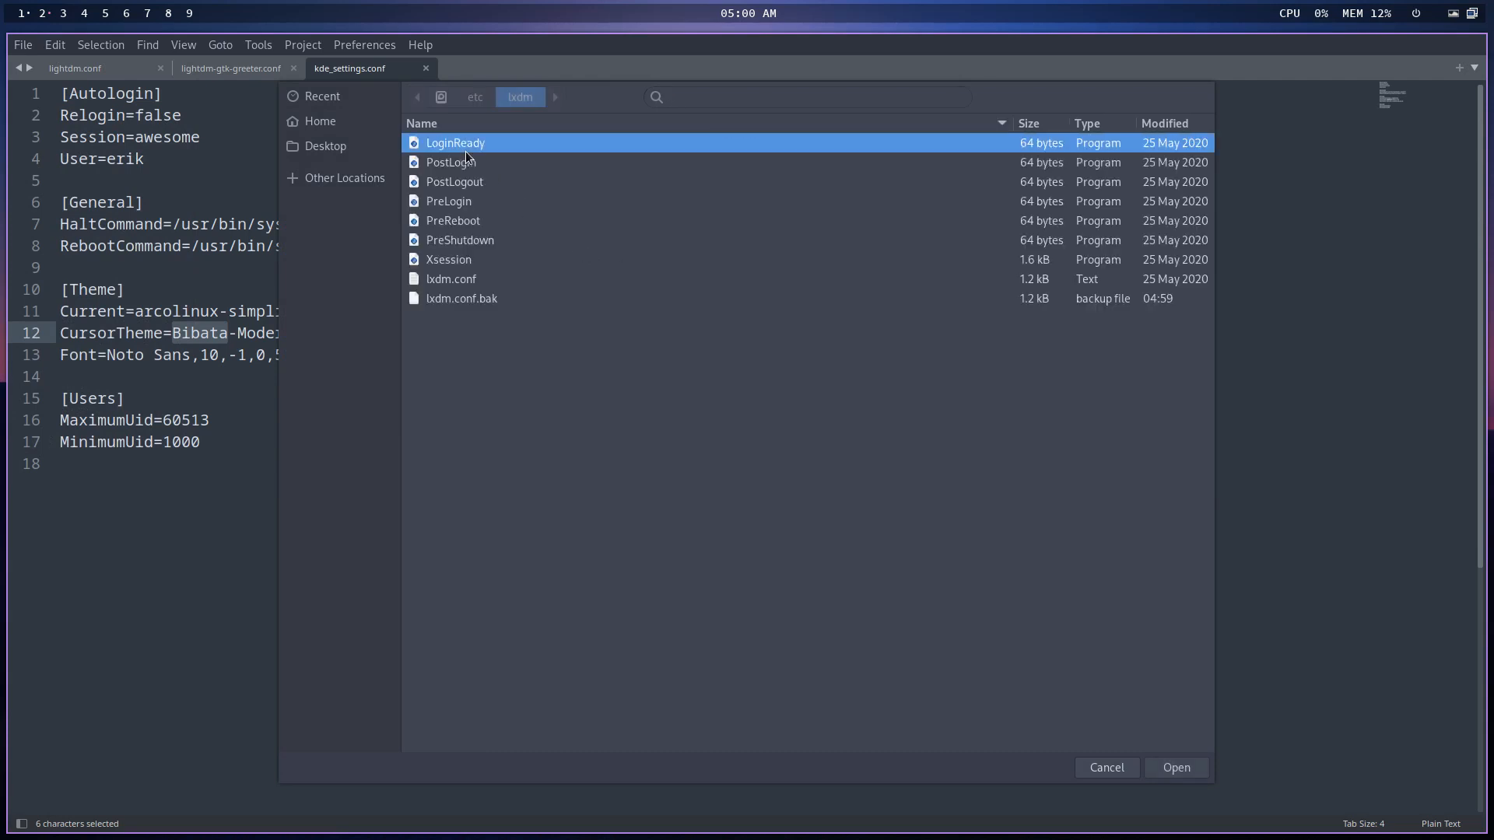
{"action": "left_click", "coordinate": [481, 292]}
{"action": "left_click", "coordinate": [476, 278]}
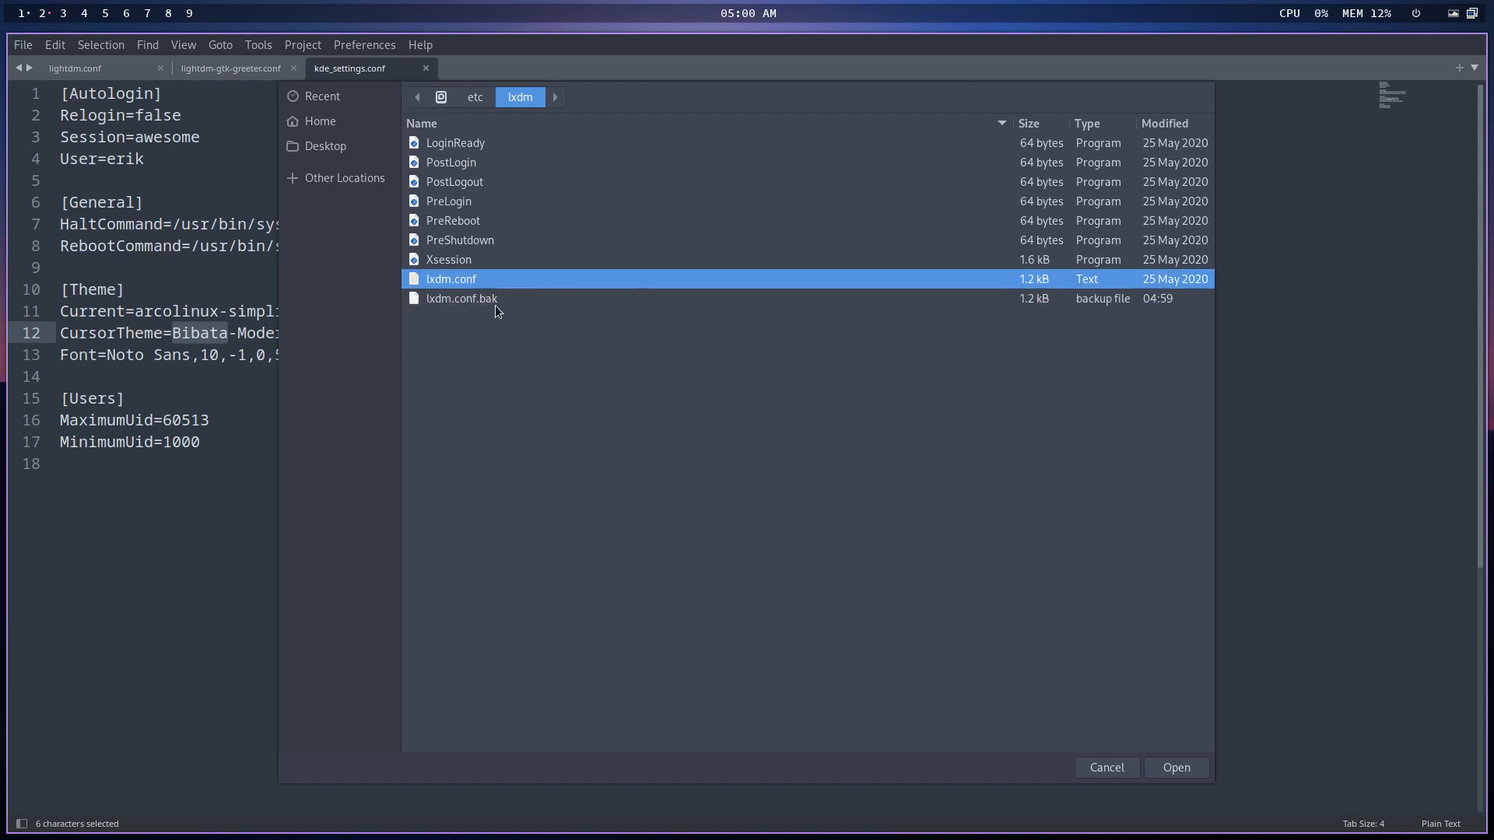
{"action": "left_click", "coordinate": [1171, 772]}
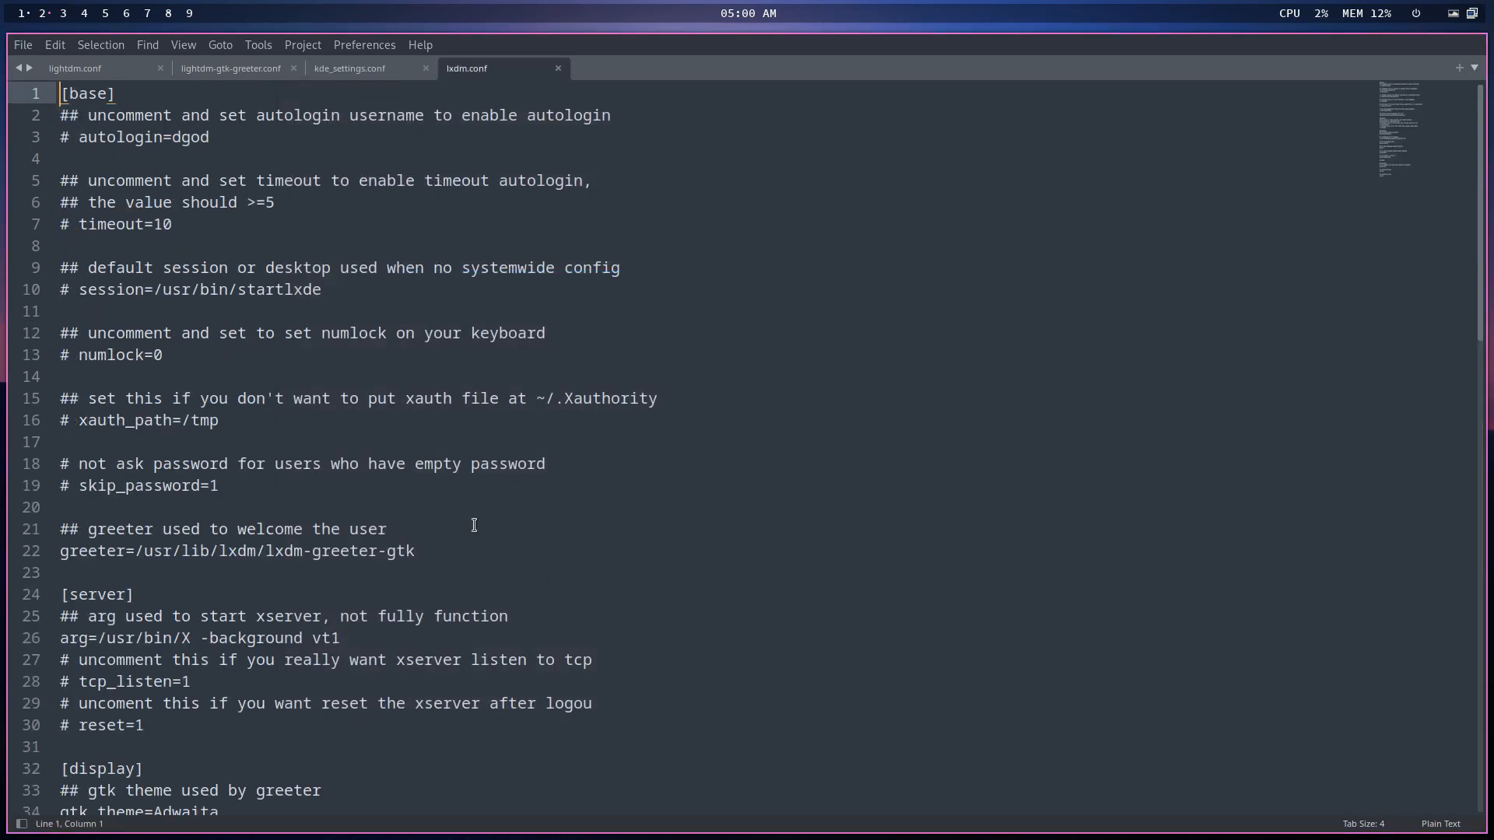
- Review lxdm.conf, highlighting gtk_theme=Adwaita and the background image path on line 37
{"action": "scroll", "coordinate": [474, 525], "scroll_direction": "down", "scroll_amount": 4}
{"action": "scroll", "coordinate": [474, 525], "scroll_direction": "down", "scroll_amount": 5}
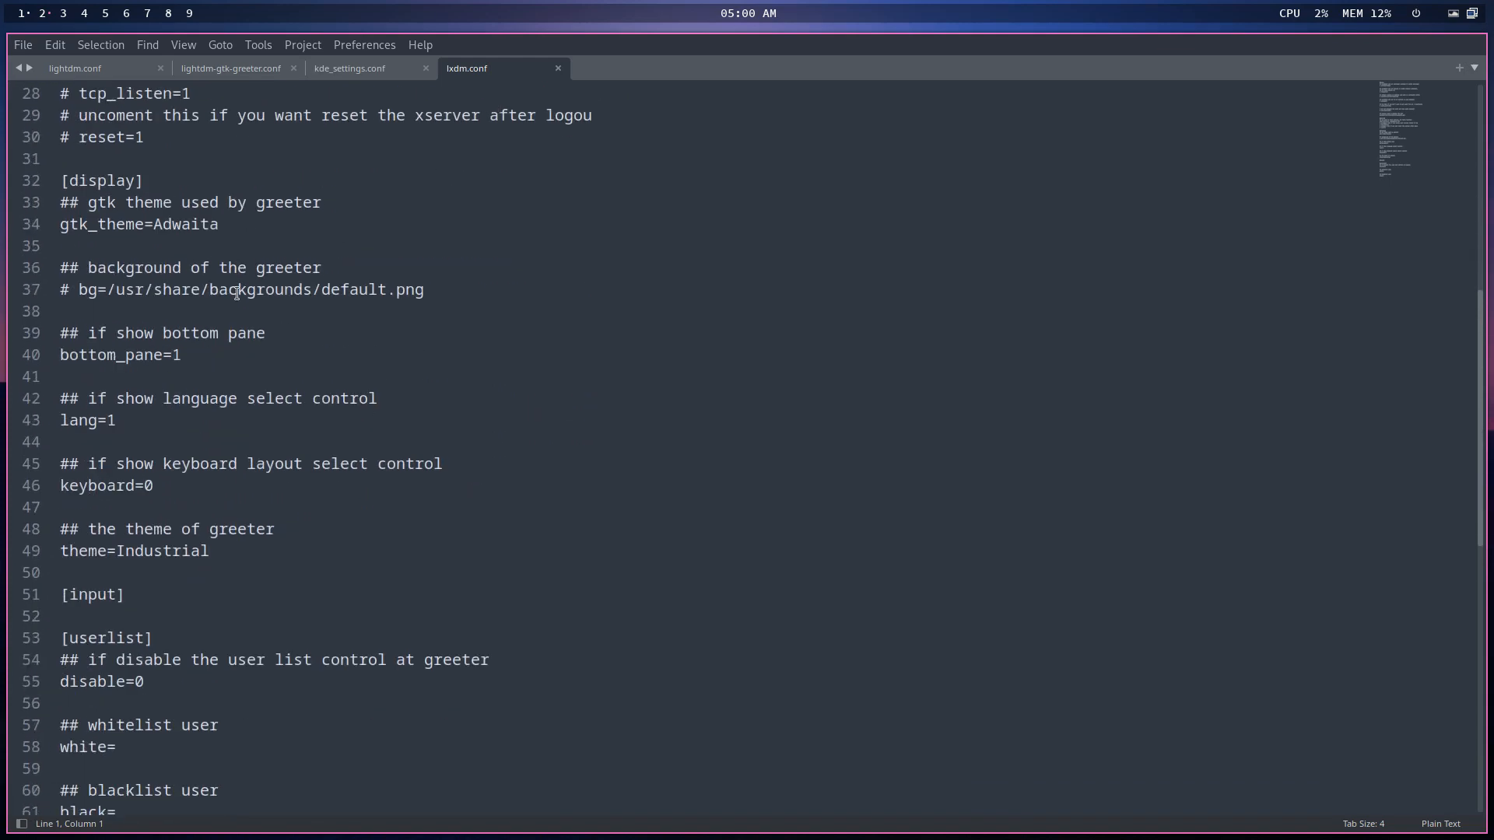
{"action": "double_click", "coordinate": [186, 228]}
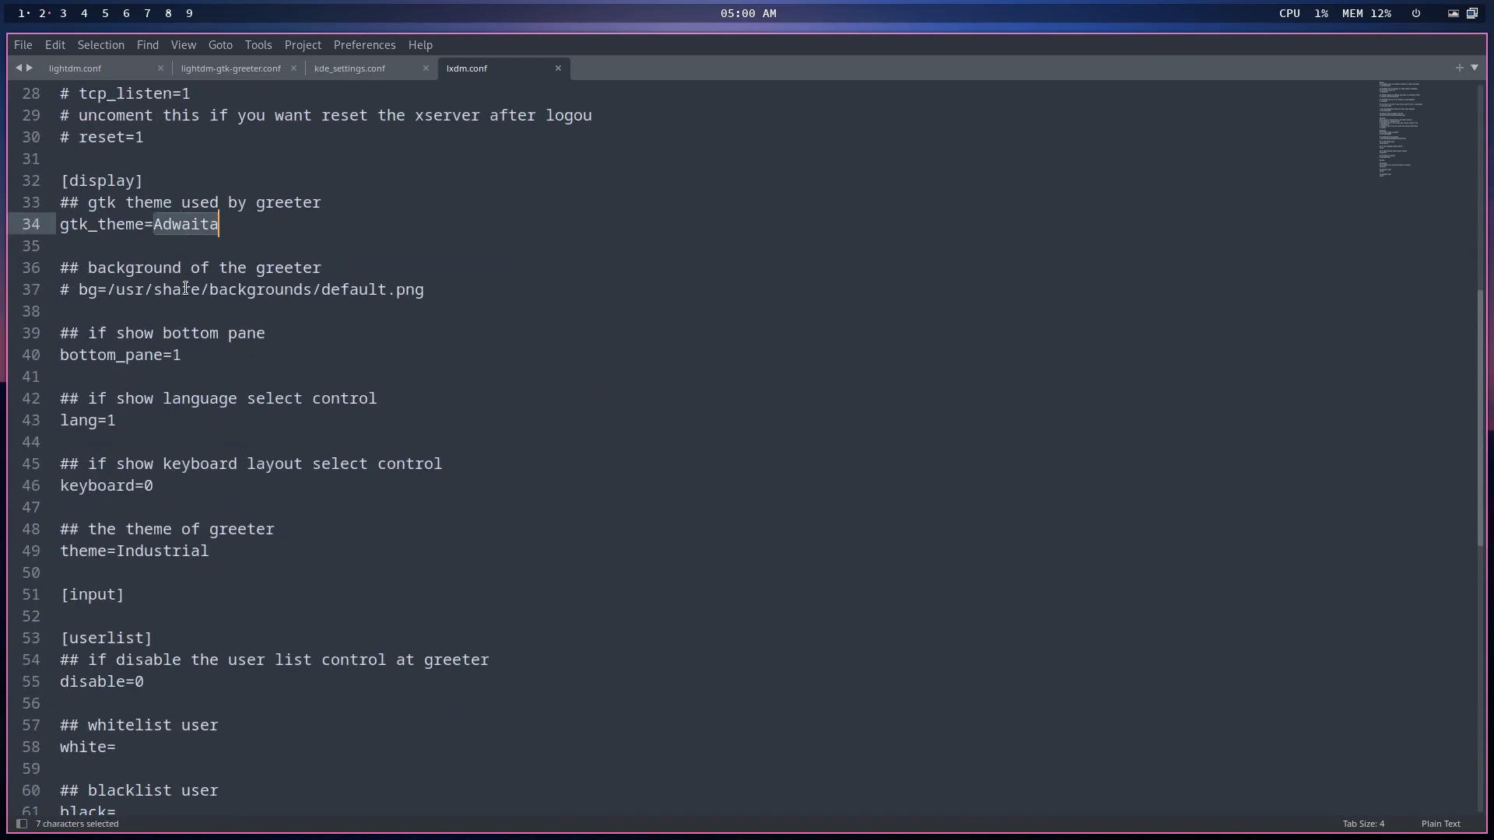
{"action": "left_click_drag", "start_coordinate": [181, 290], "coordinate": [406, 290]}
{"action": "scroll", "coordinate": [412, 389], "scroll_direction": "down", "scroll_amount": 2}
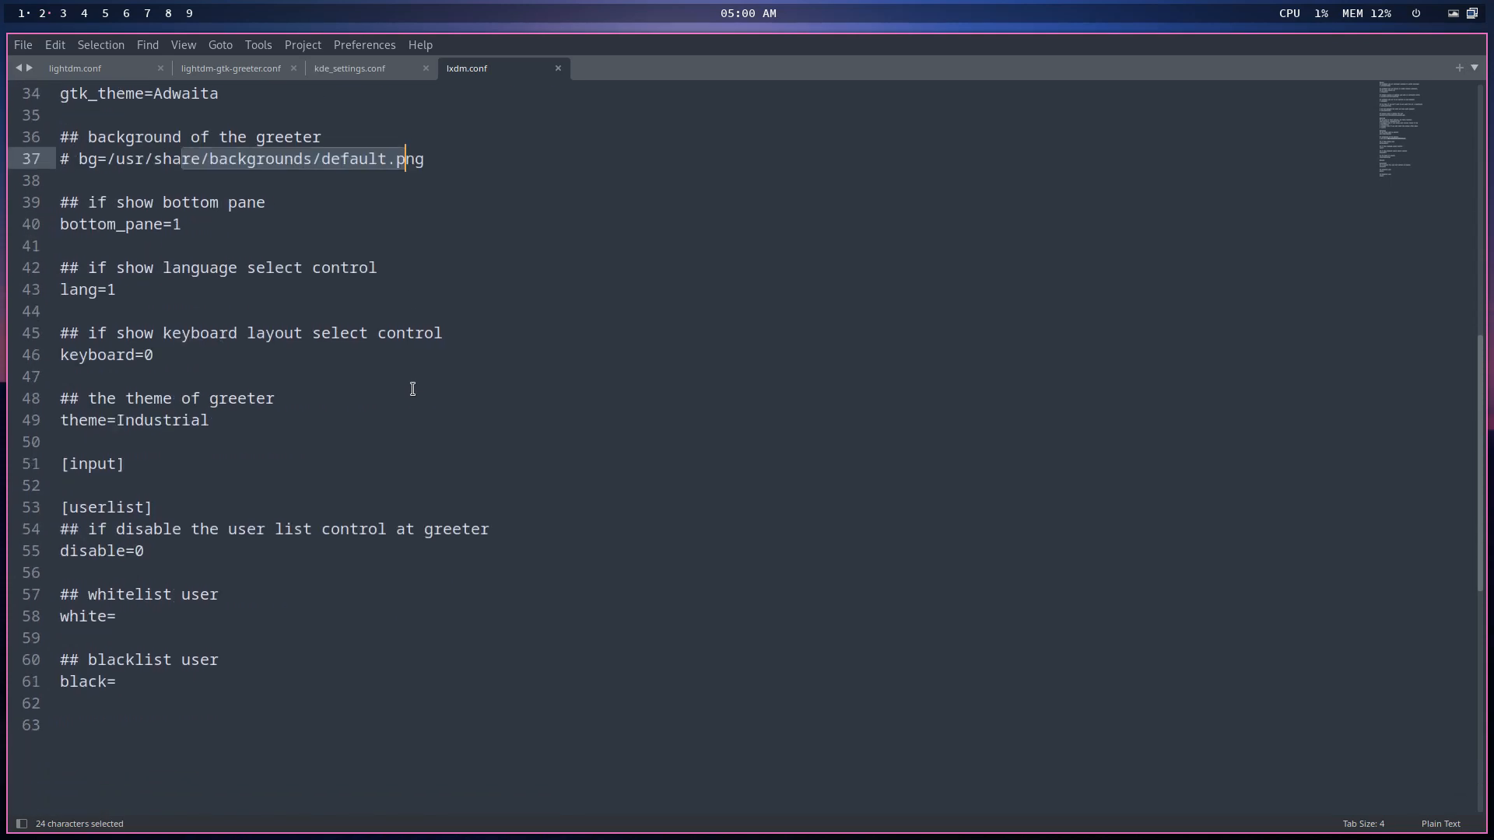
{"action": "scroll", "coordinate": [412, 389], "scroll_direction": "up", "scroll_amount": 6}
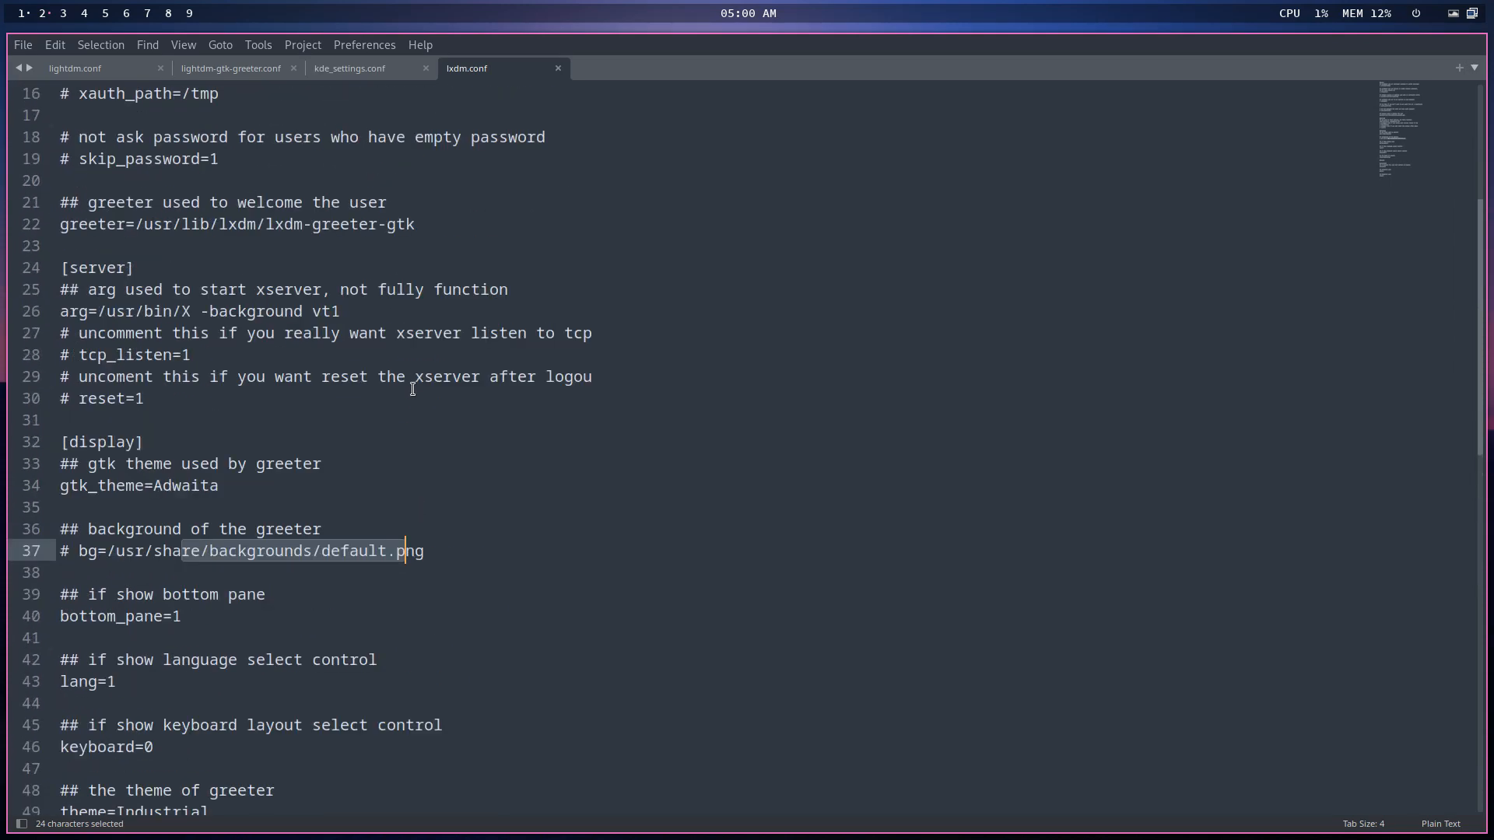
{"action": "scroll", "coordinate": [413, 389], "scroll_direction": "up", "scroll_amount": 4}
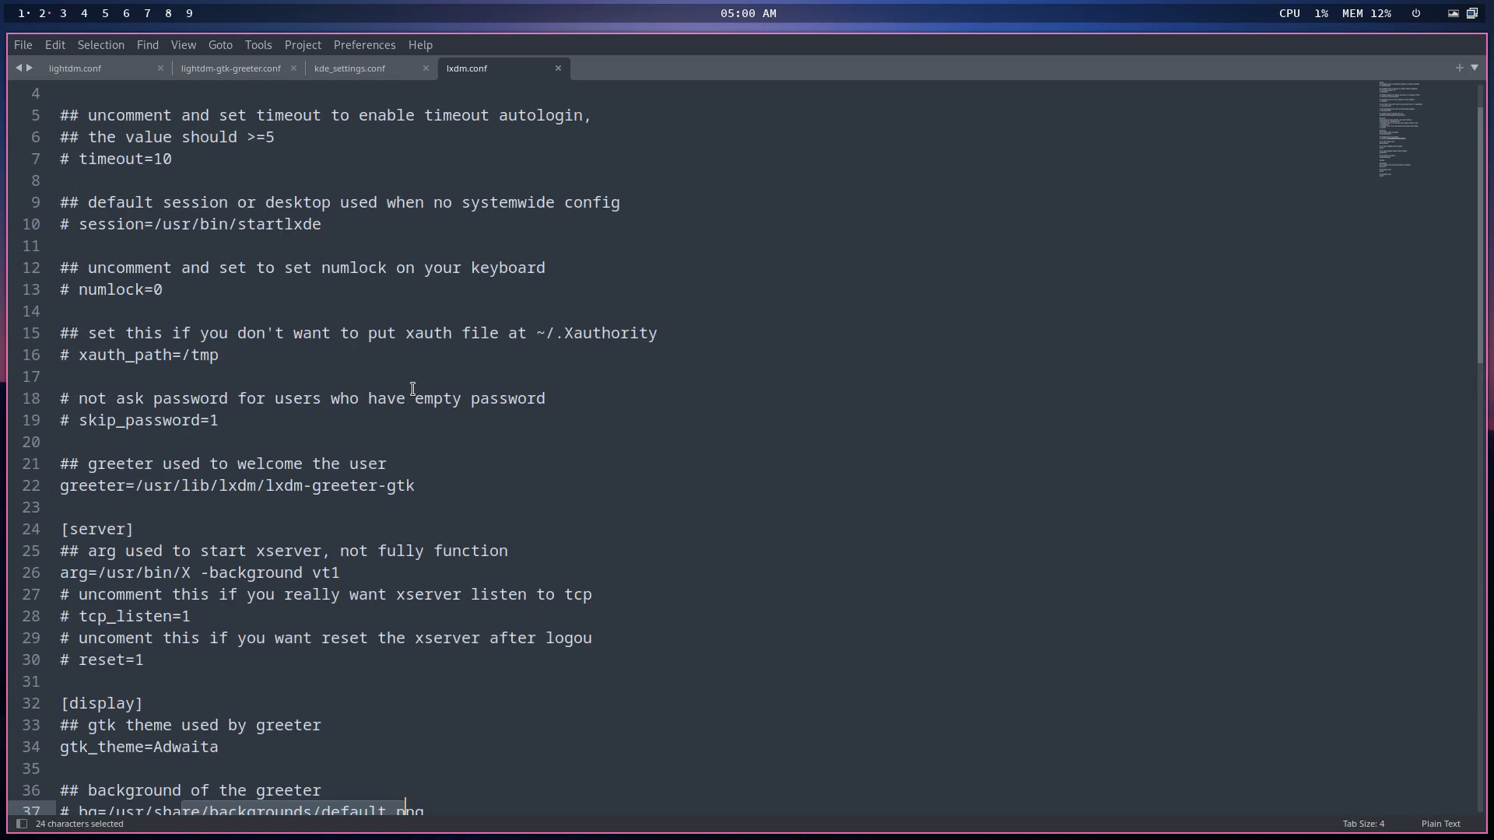
{"action": "scroll", "coordinate": [412, 389], "scroll_direction": "up", "scroll_amount": 1}
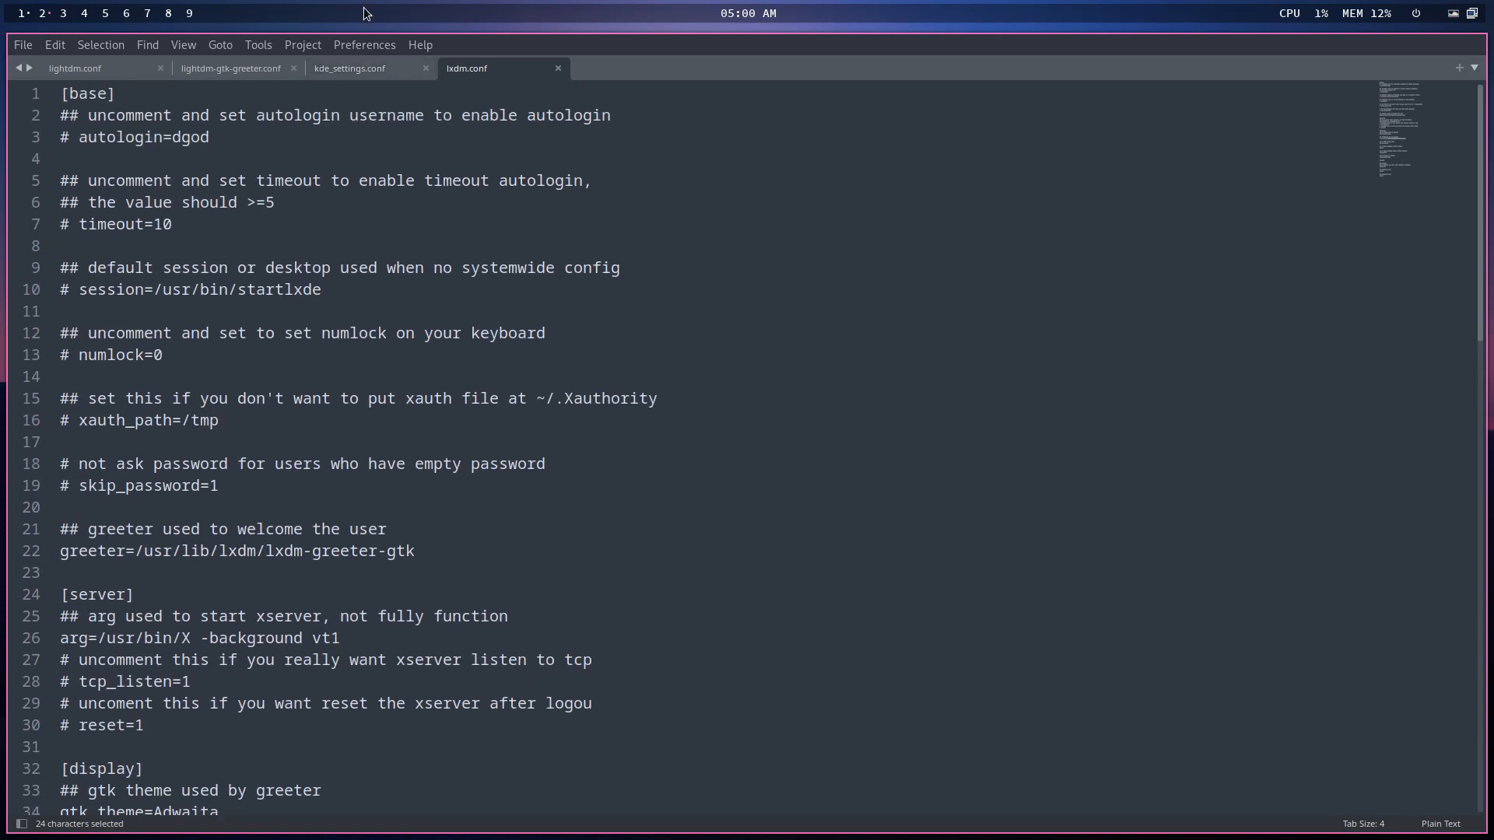
{"action": "left_click", "coordinate": [23, 14]}
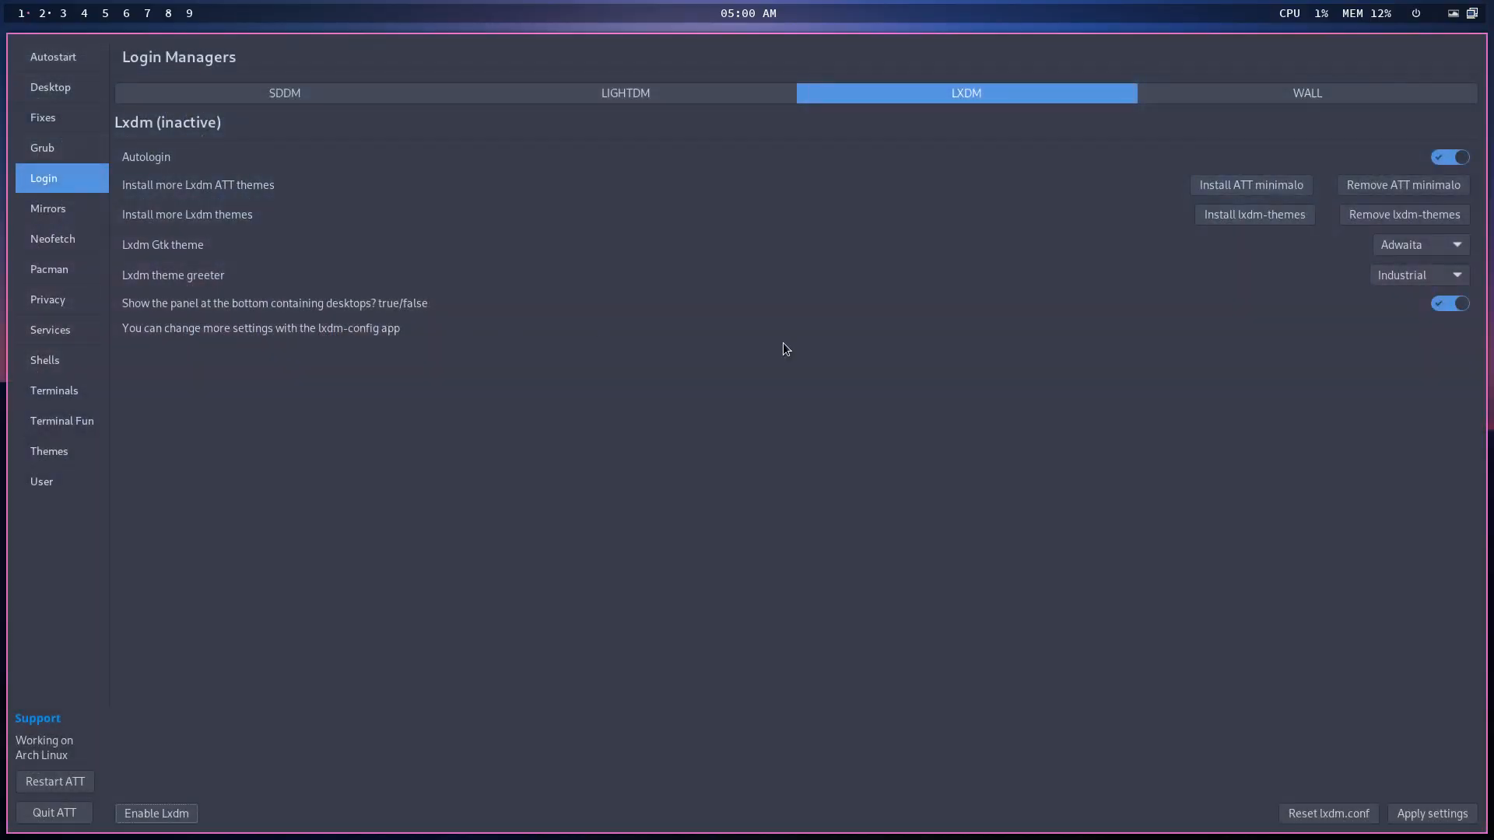
- Set the LXDM GTK theme to Arc-Dark and apply the settings
{"action": "left_click", "coordinate": [1421, 255]}
{"action": "left_click", "coordinate": [1435, 316]}
{"action": "left_click", "coordinate": [1431, 814]}
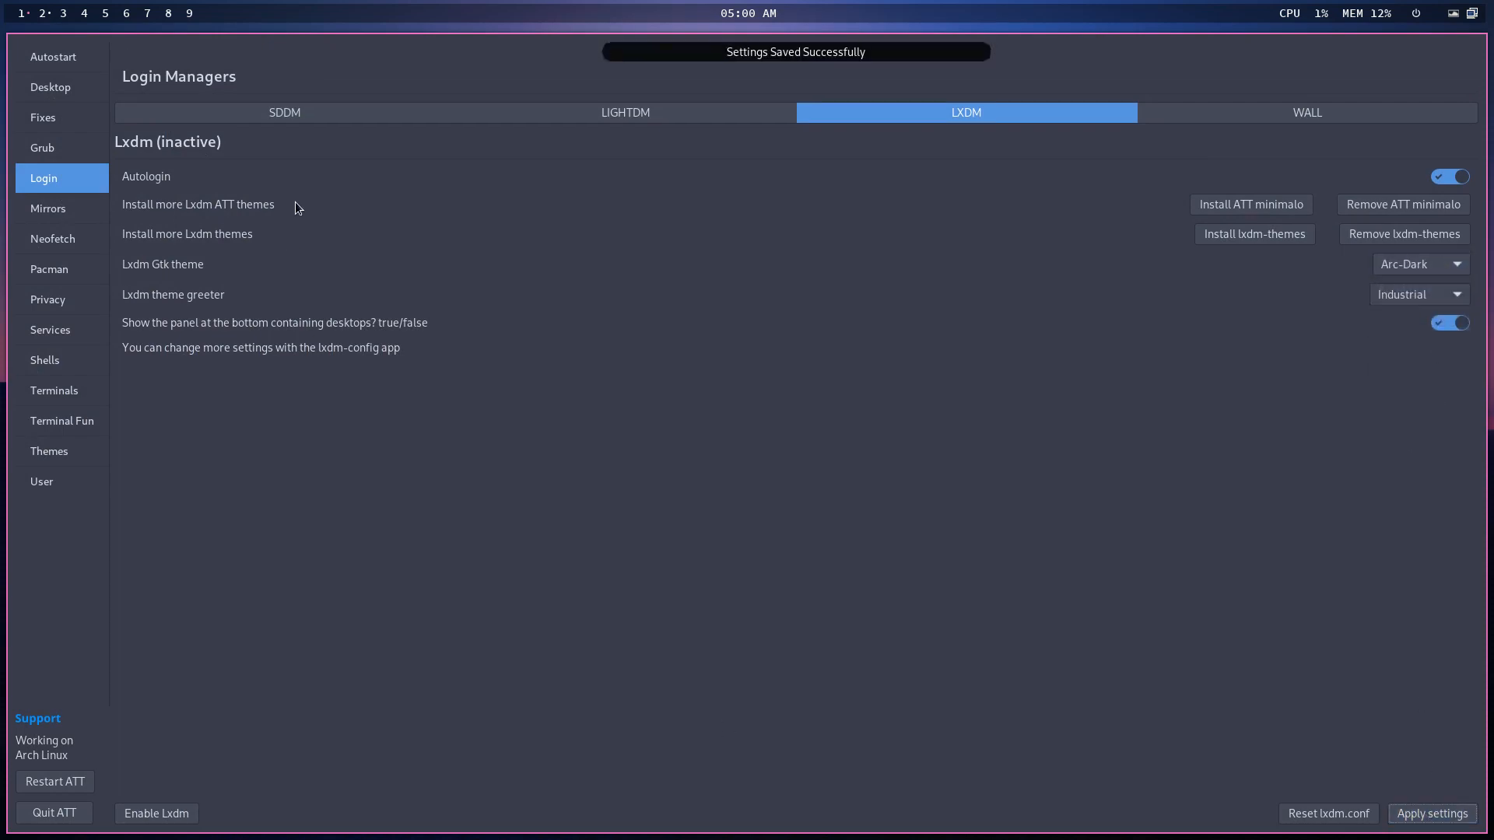
- Check the reloaded lxdm.conf shows theme=Industrial and gtk_theme=Arc-Dark
{"action": "left_click", "coordinate": [45, 13]}
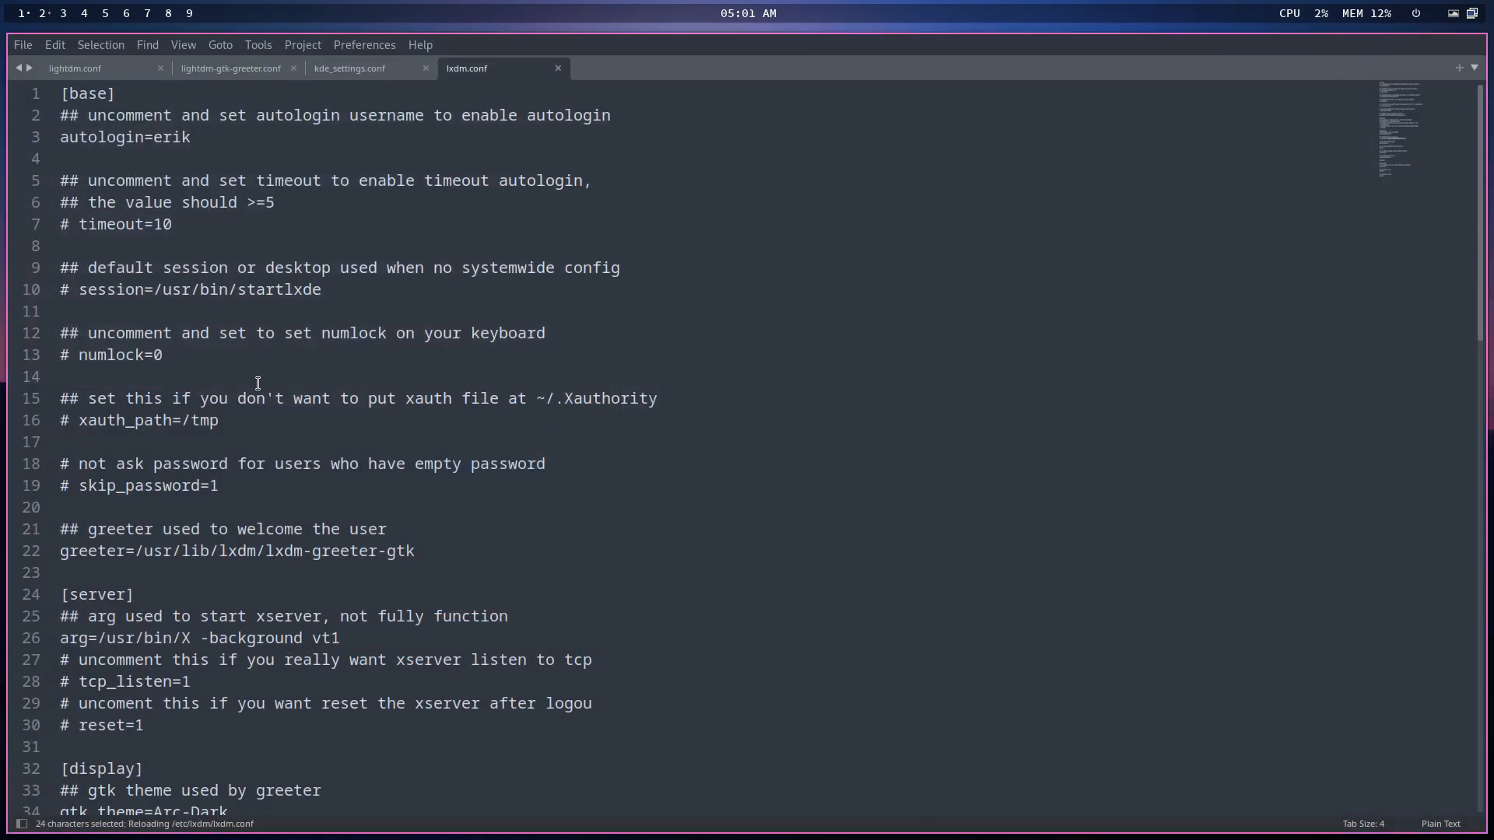
{"action": "scroll", "coordinate": [248, 517], "scroll_direction": "down", "scroll_amount": 6}
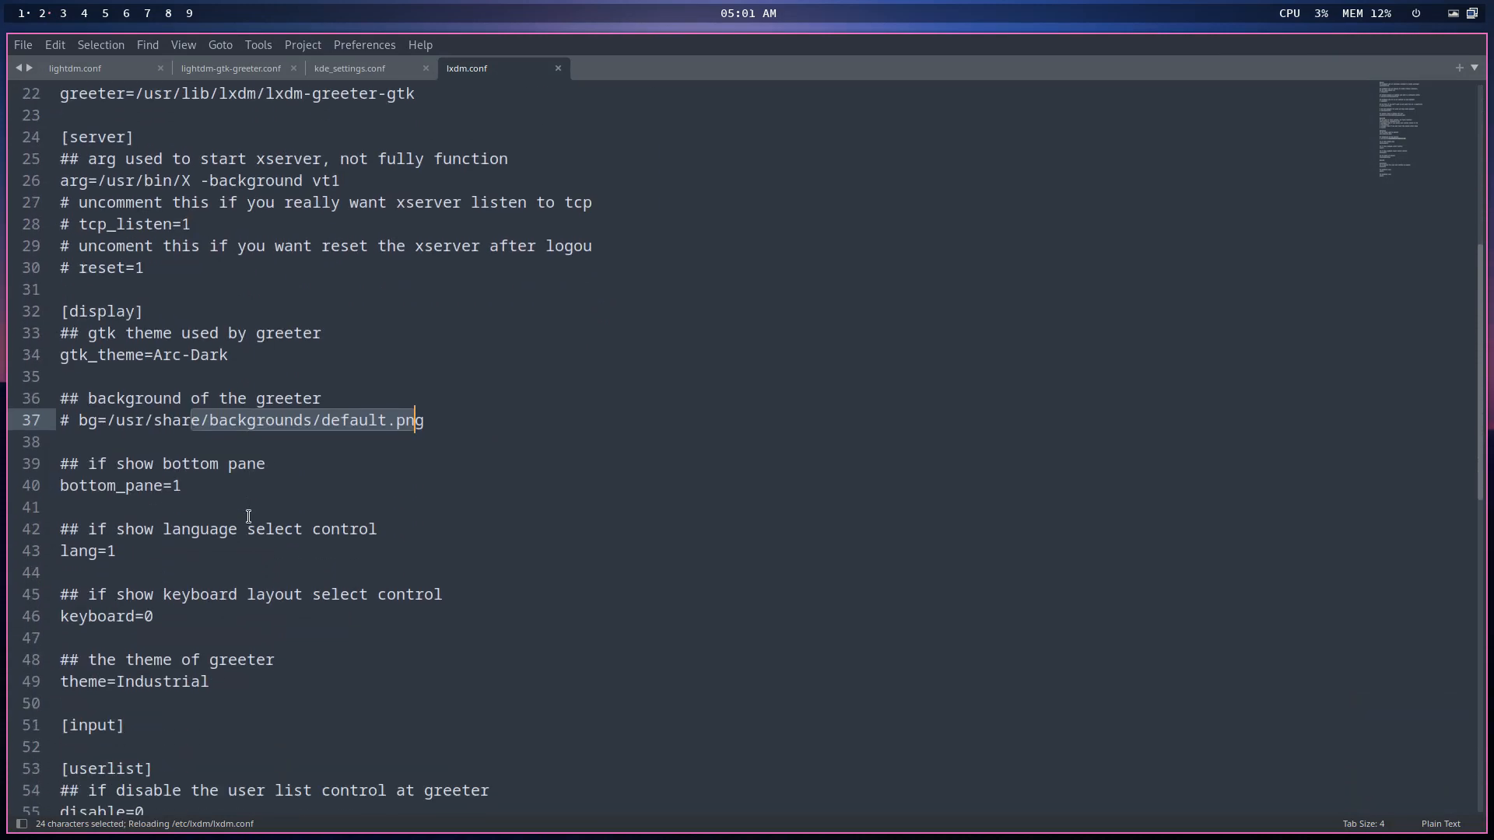
{"action": "scroll", "coordinate": [248, 517], "scroll_direction": "down", "scroll_amount": 4}
{"action": "double_click", "coordinate": [163, 490]}
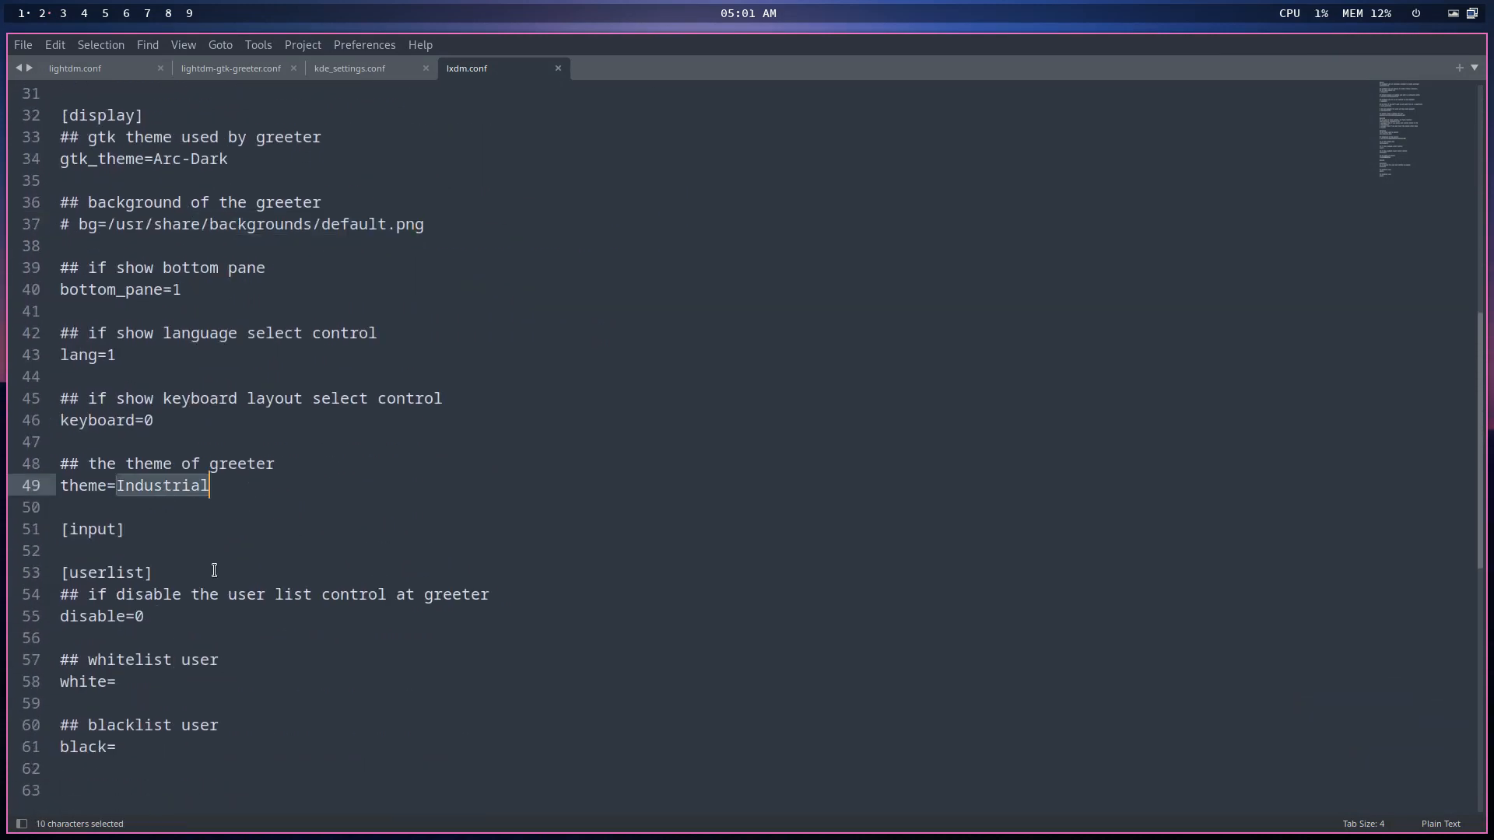
{"action": "double_click", "coordinate": [181, 161]}
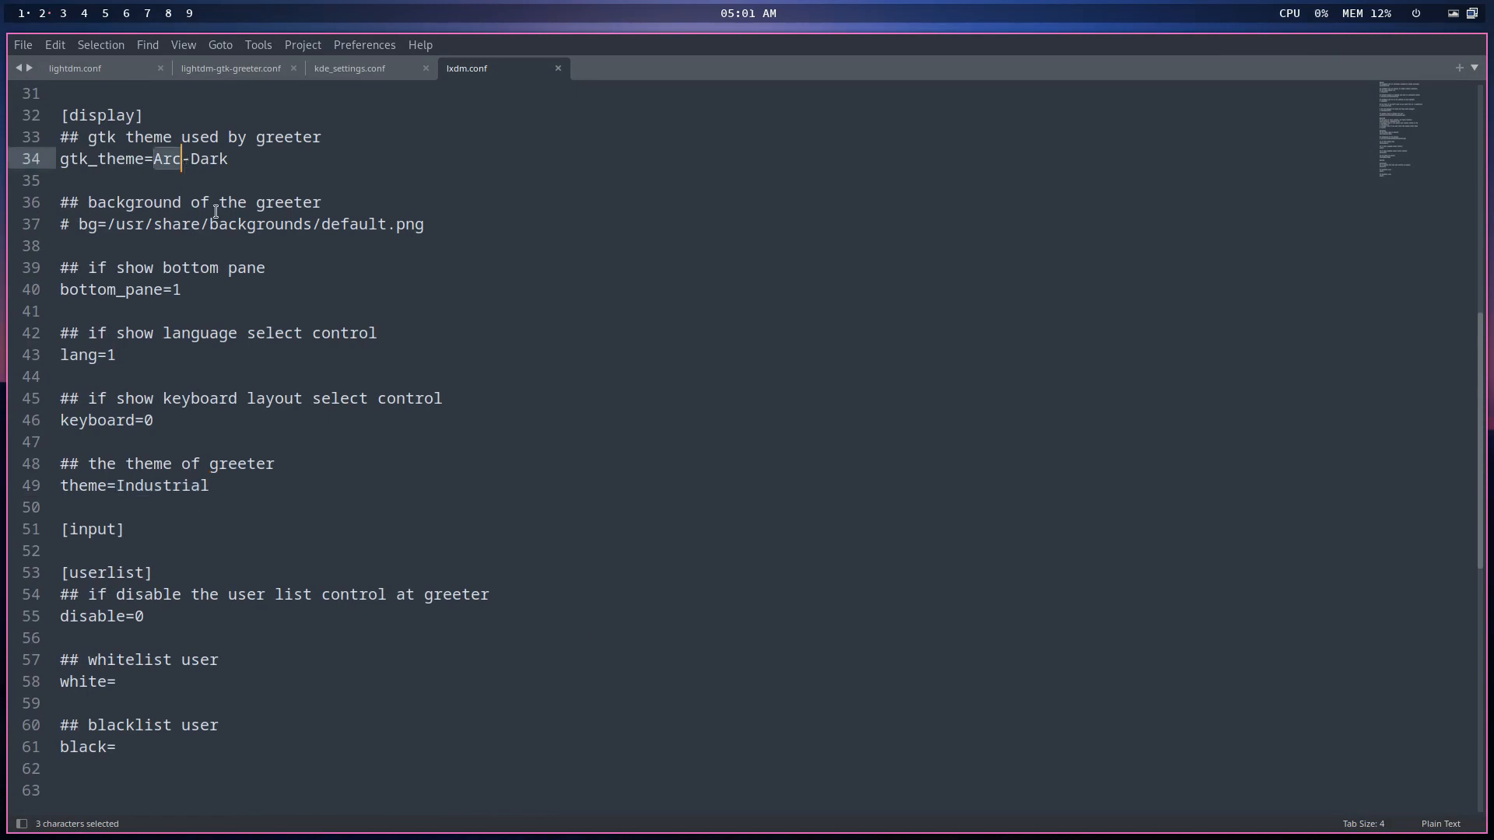
{"action": "left_click", "coordinate": [20, 17]}
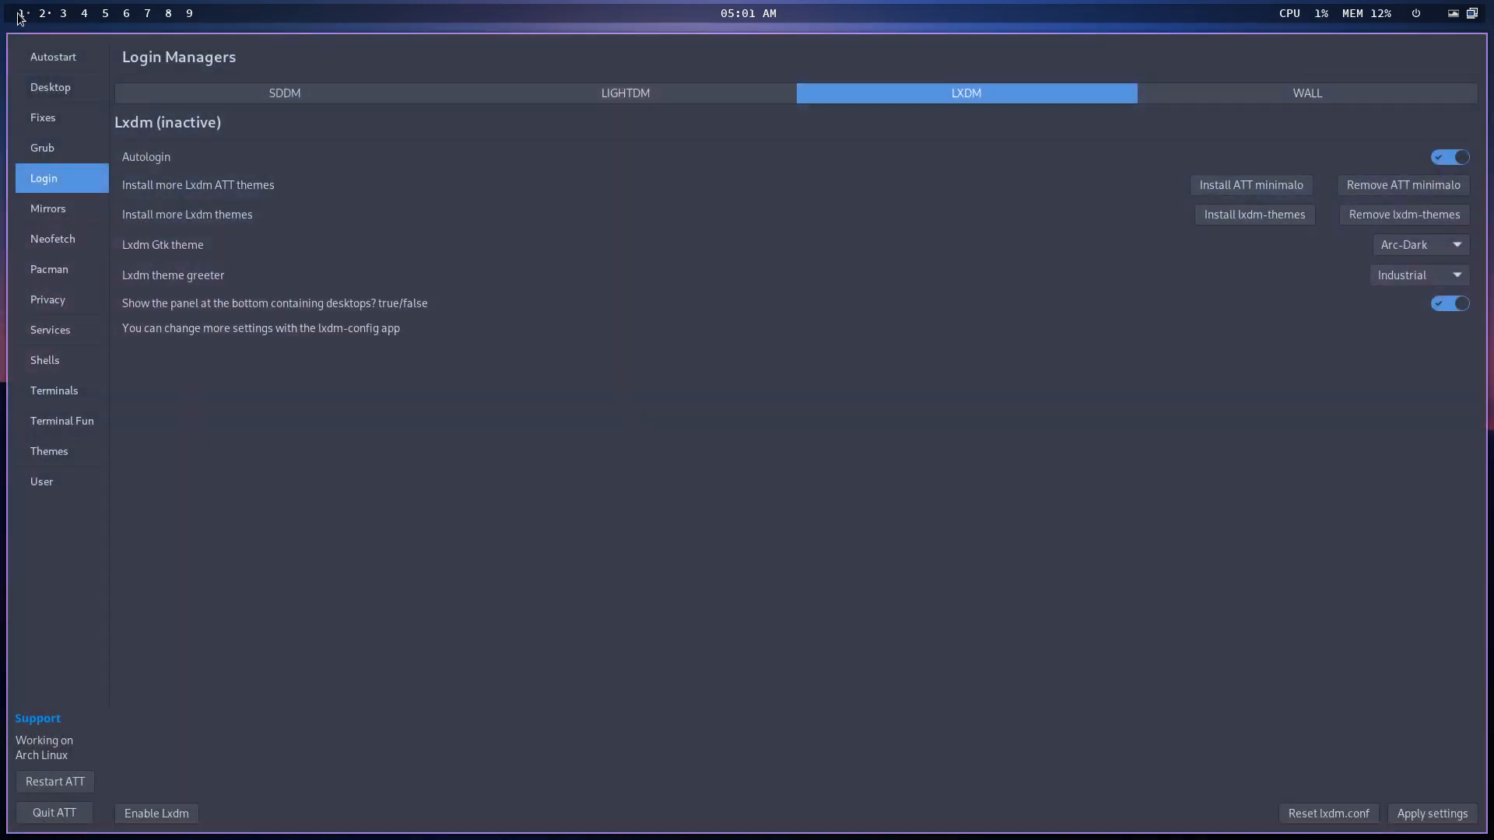
{"action": "left_click", "coordinate": [1395, 267]}
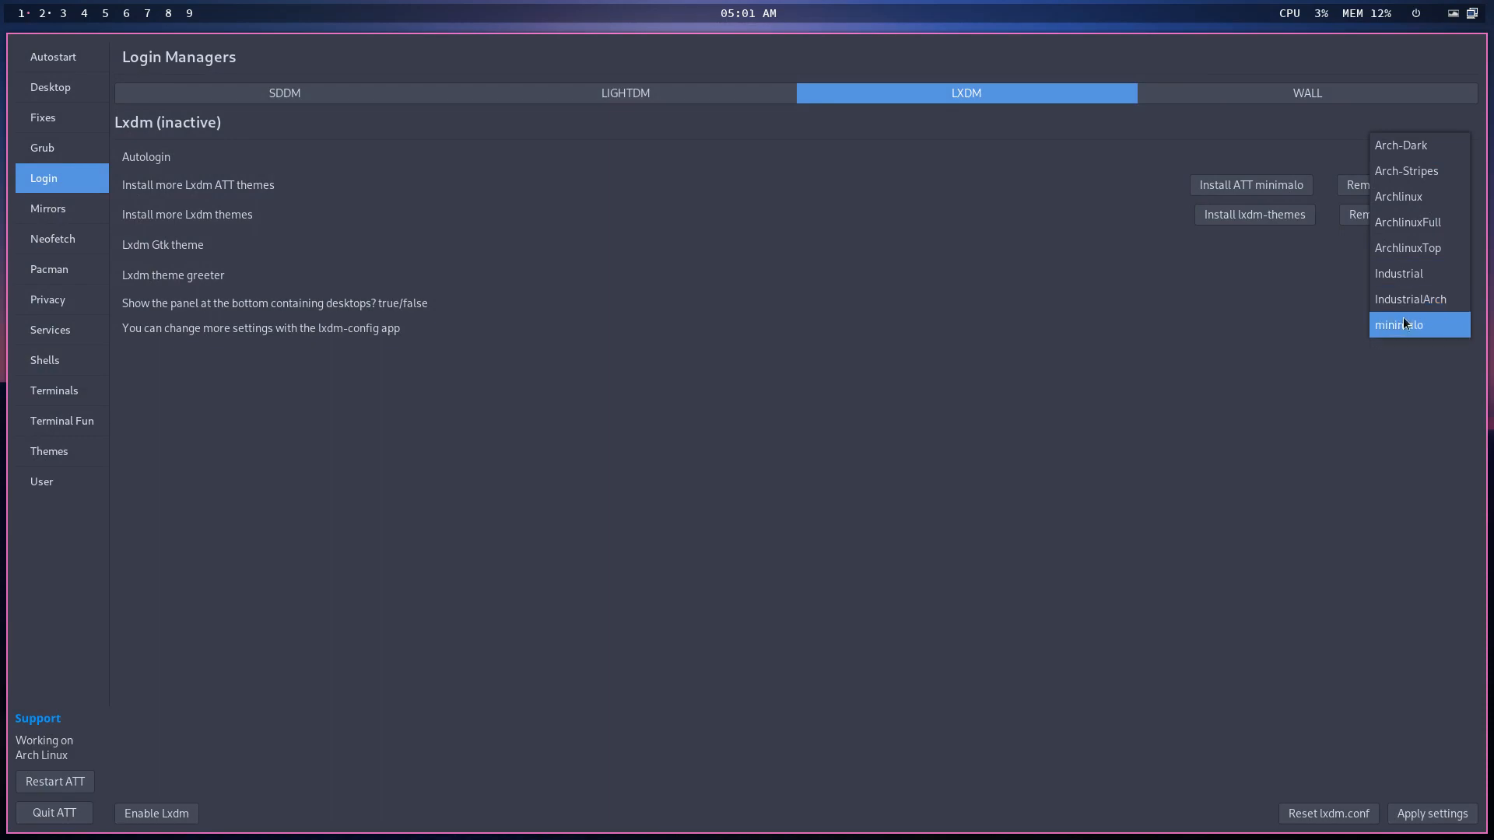
{"action": "left_click", "coordinate": [1403, 319]}
{"action": "left_click", "coordinate": [1449, 817]}
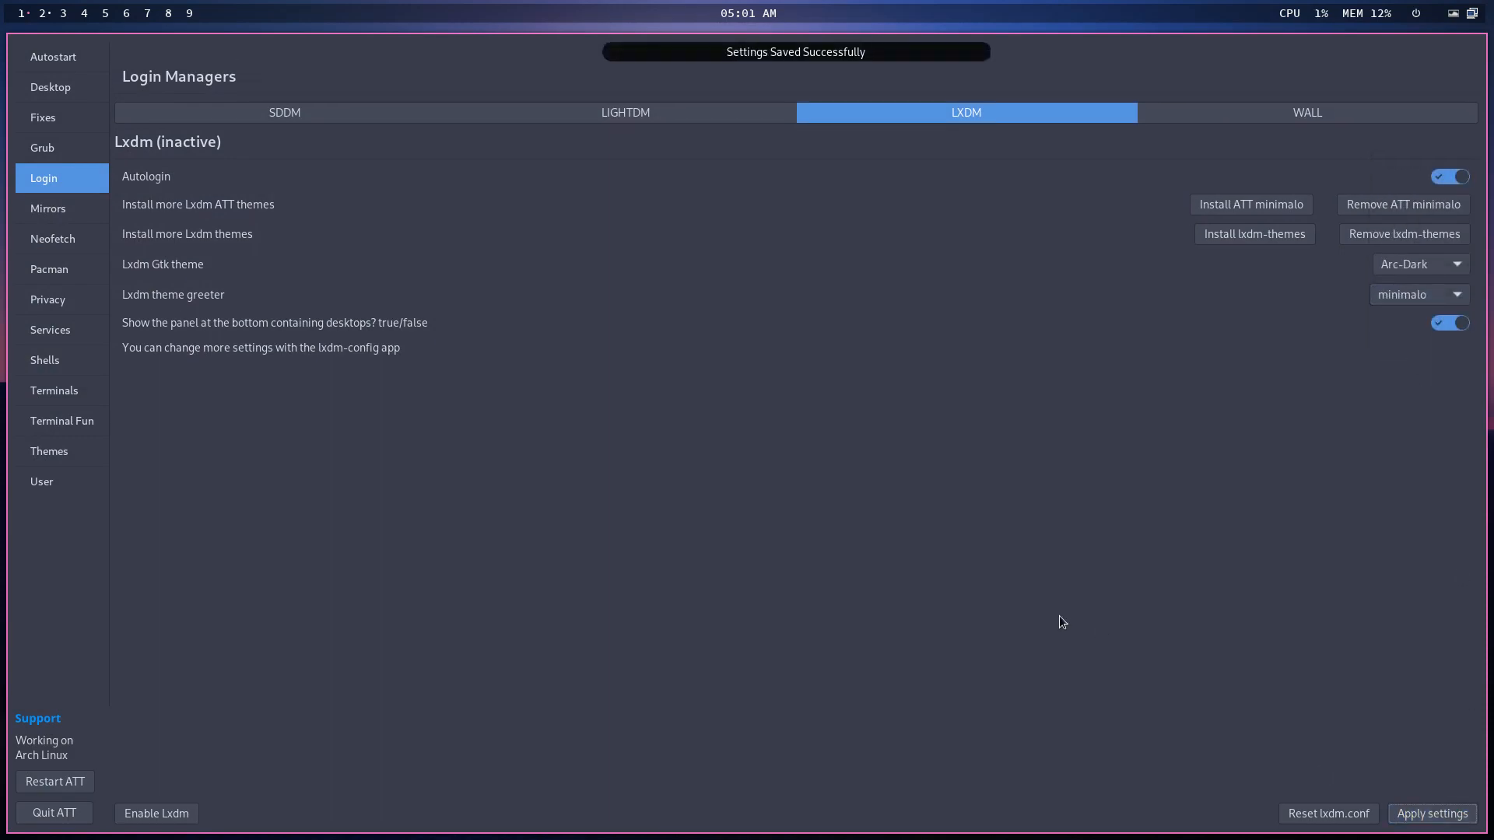
{"action": "left_click", "coordinate": [45, 11]}
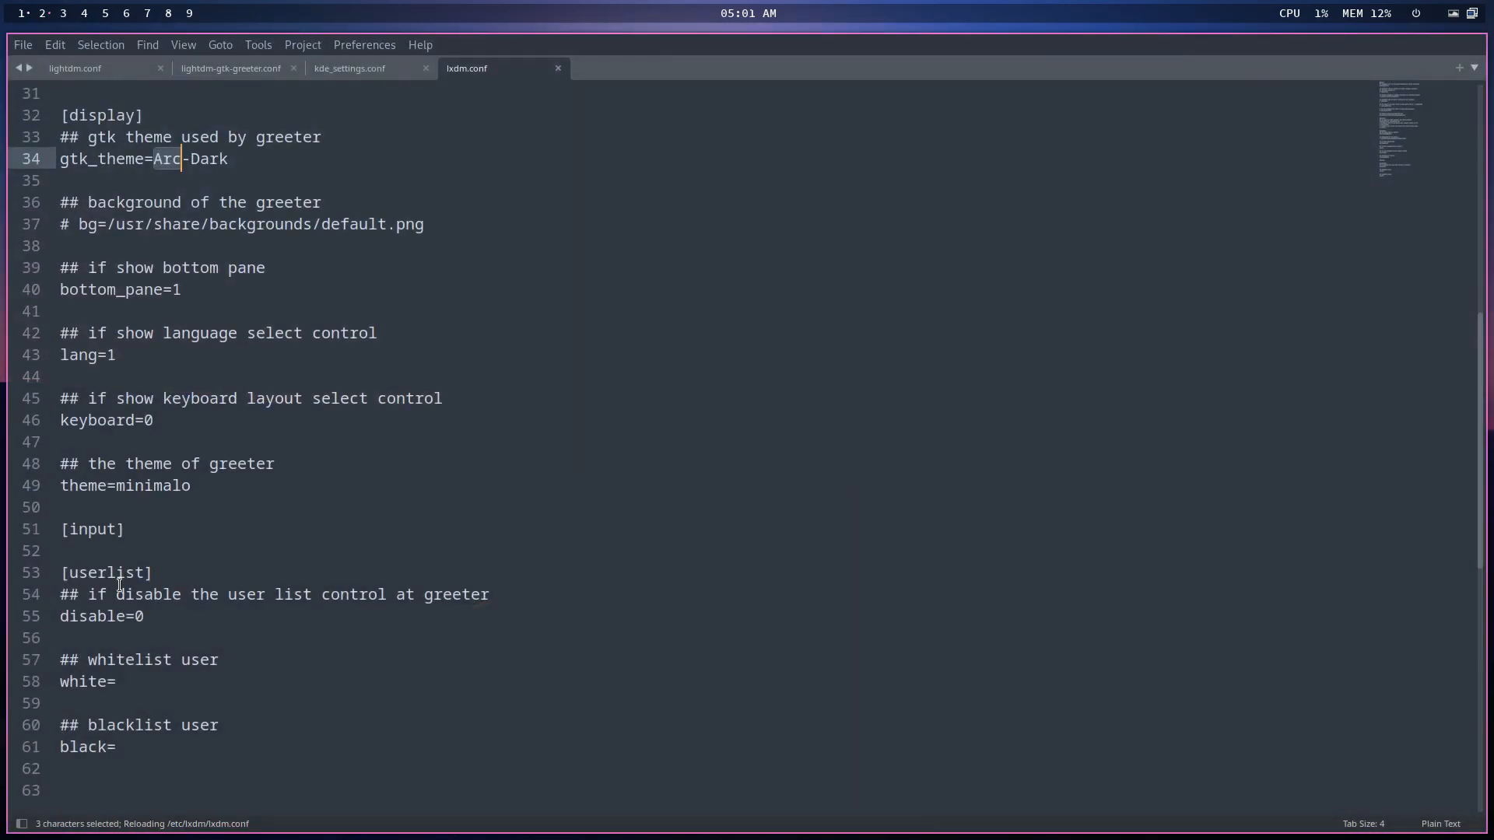
{"action": "double_click", "coordinate": [148, 487]}
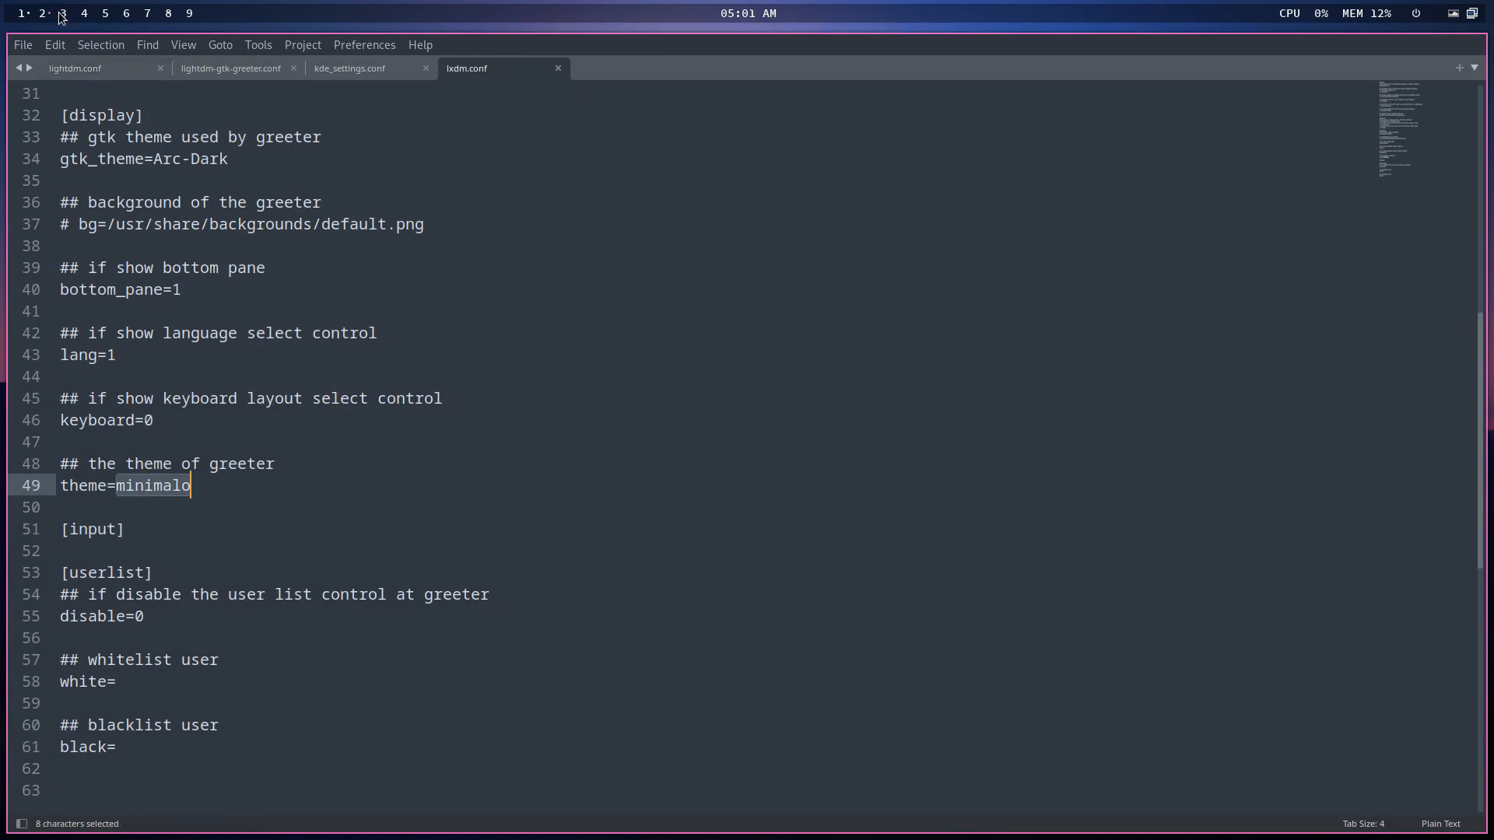
{"action": "left_click", "coordinate": [24, 13]}
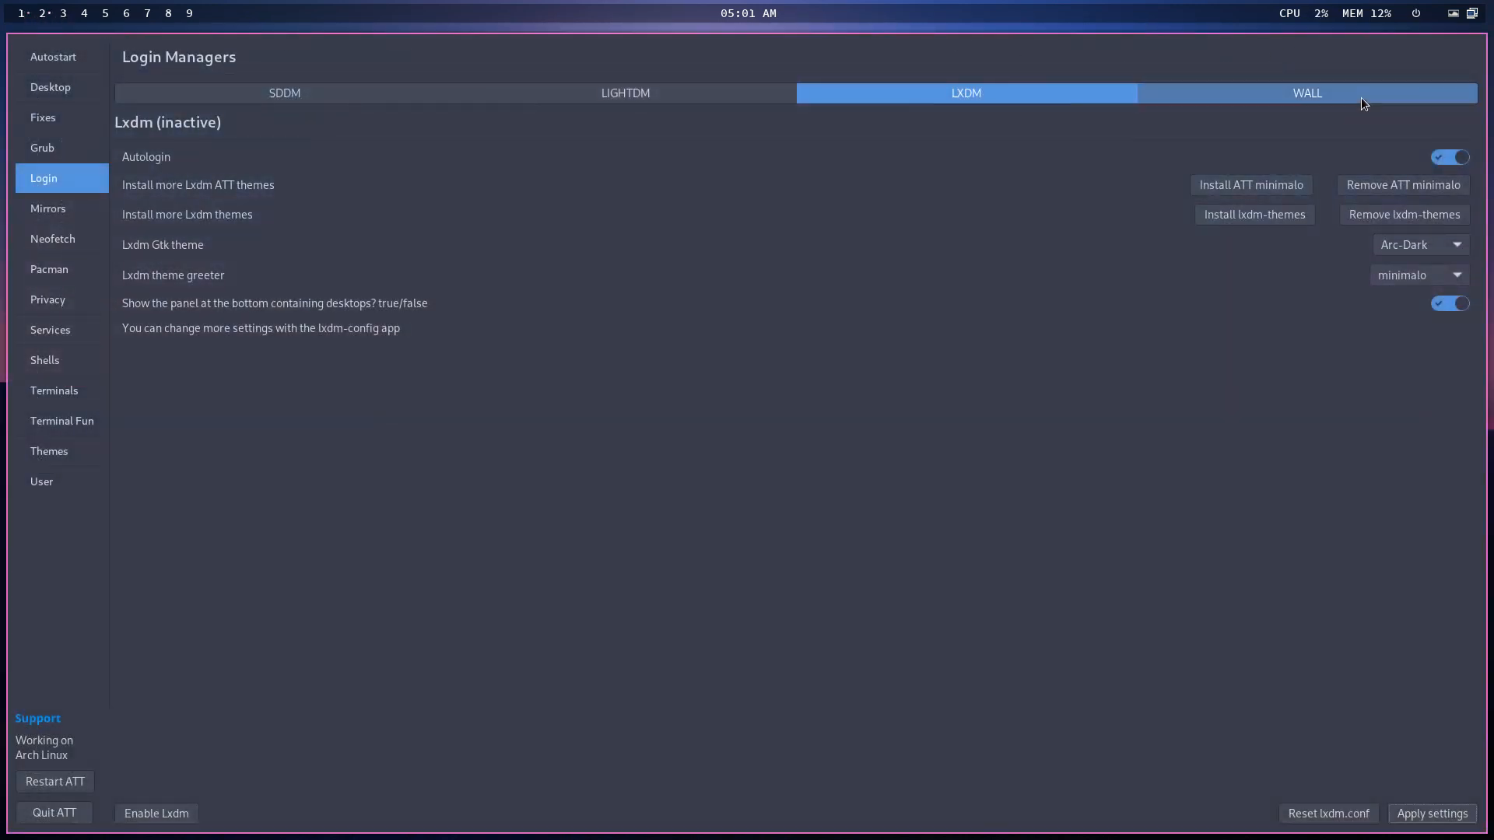
- Apply the second bottom-row dark wallpaper as the login background, then quit the tool
{"action": "left_click", "coordinate": [1364, 104]}
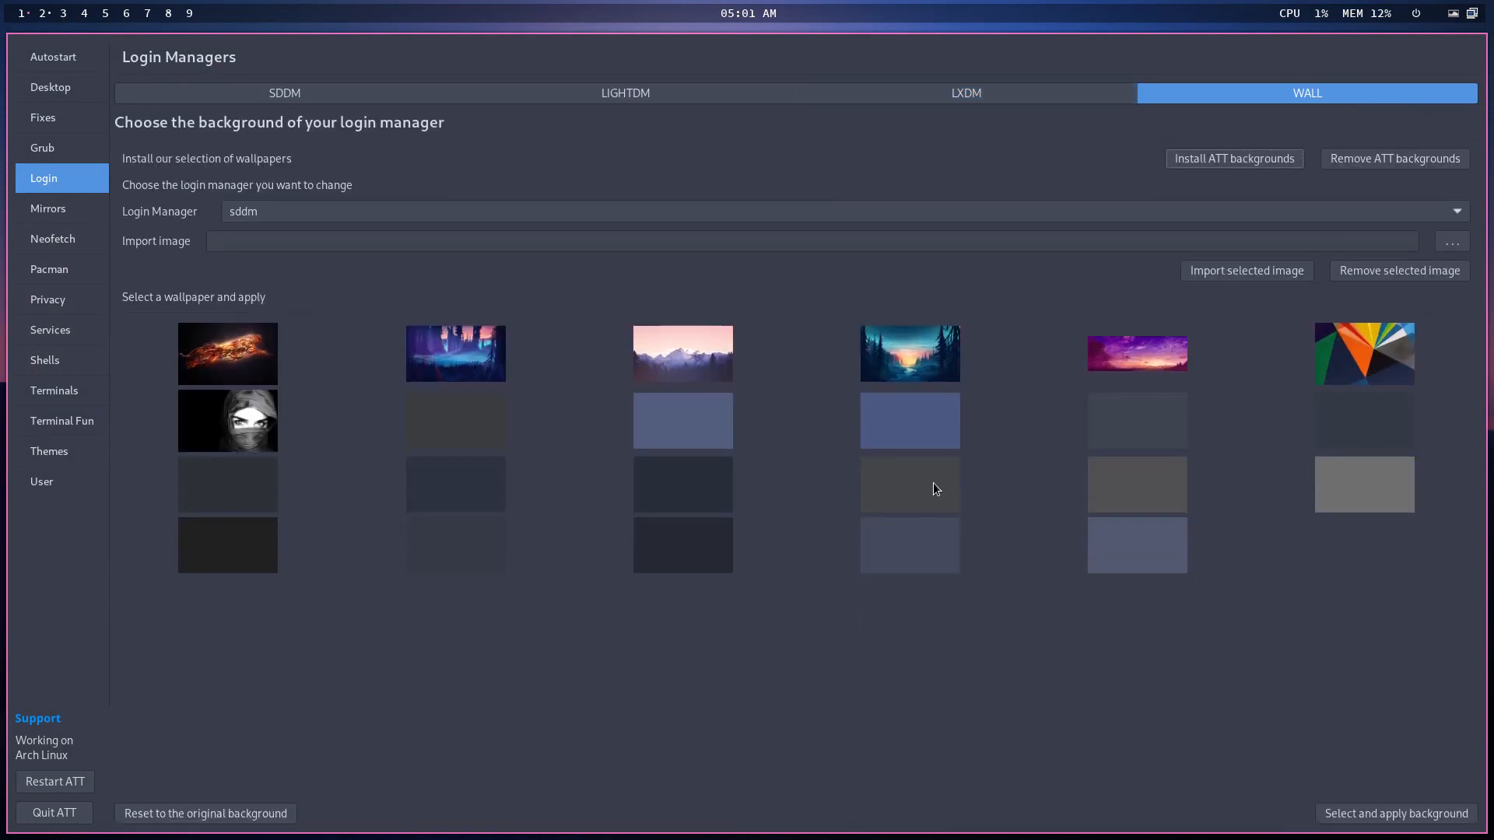
{"action": "left_click", "coordinate": [689, 553]}
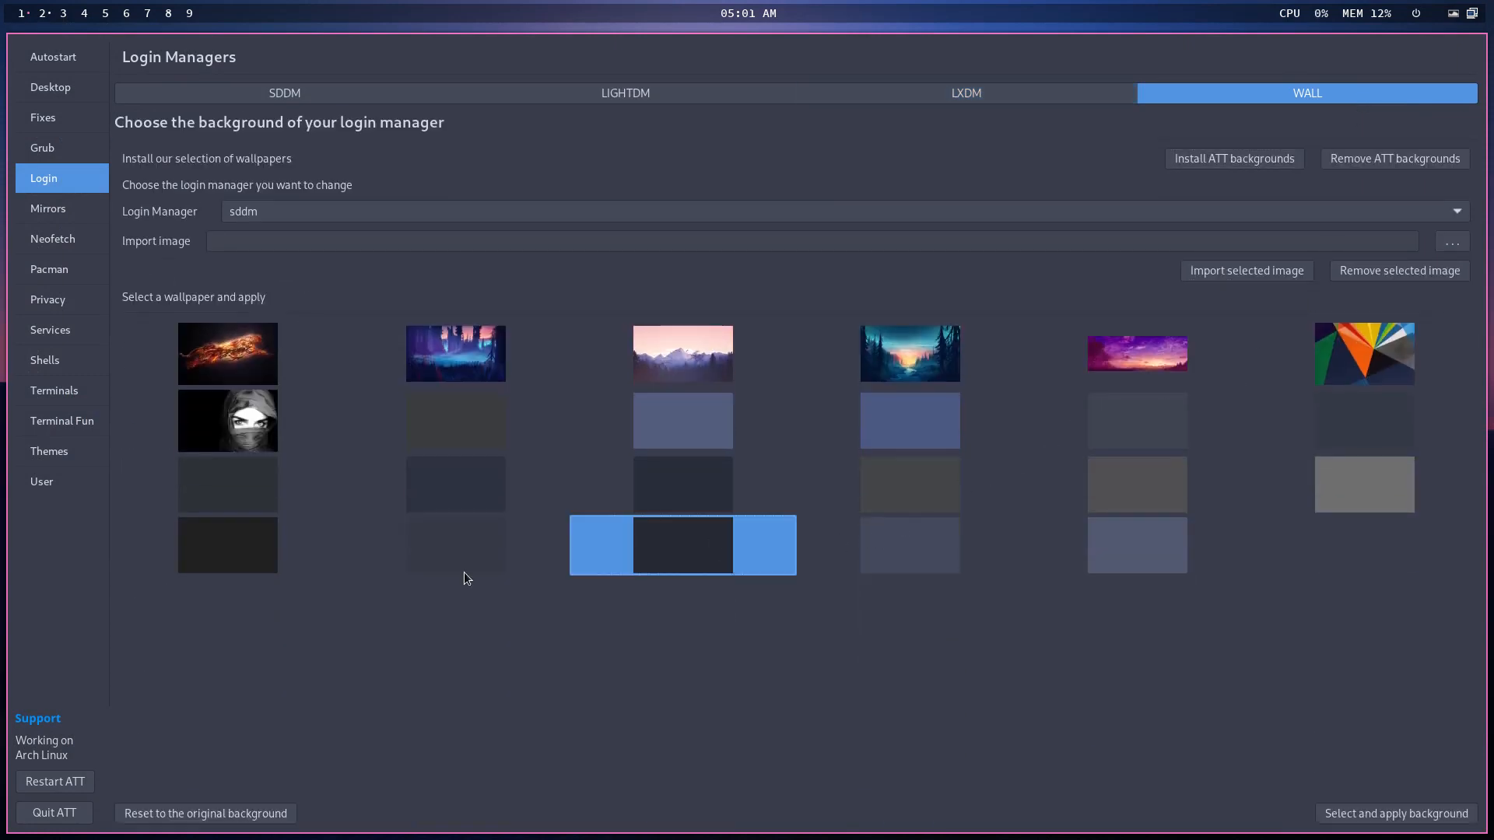
{"action": "left_click", "coordinate": [438, 551]}
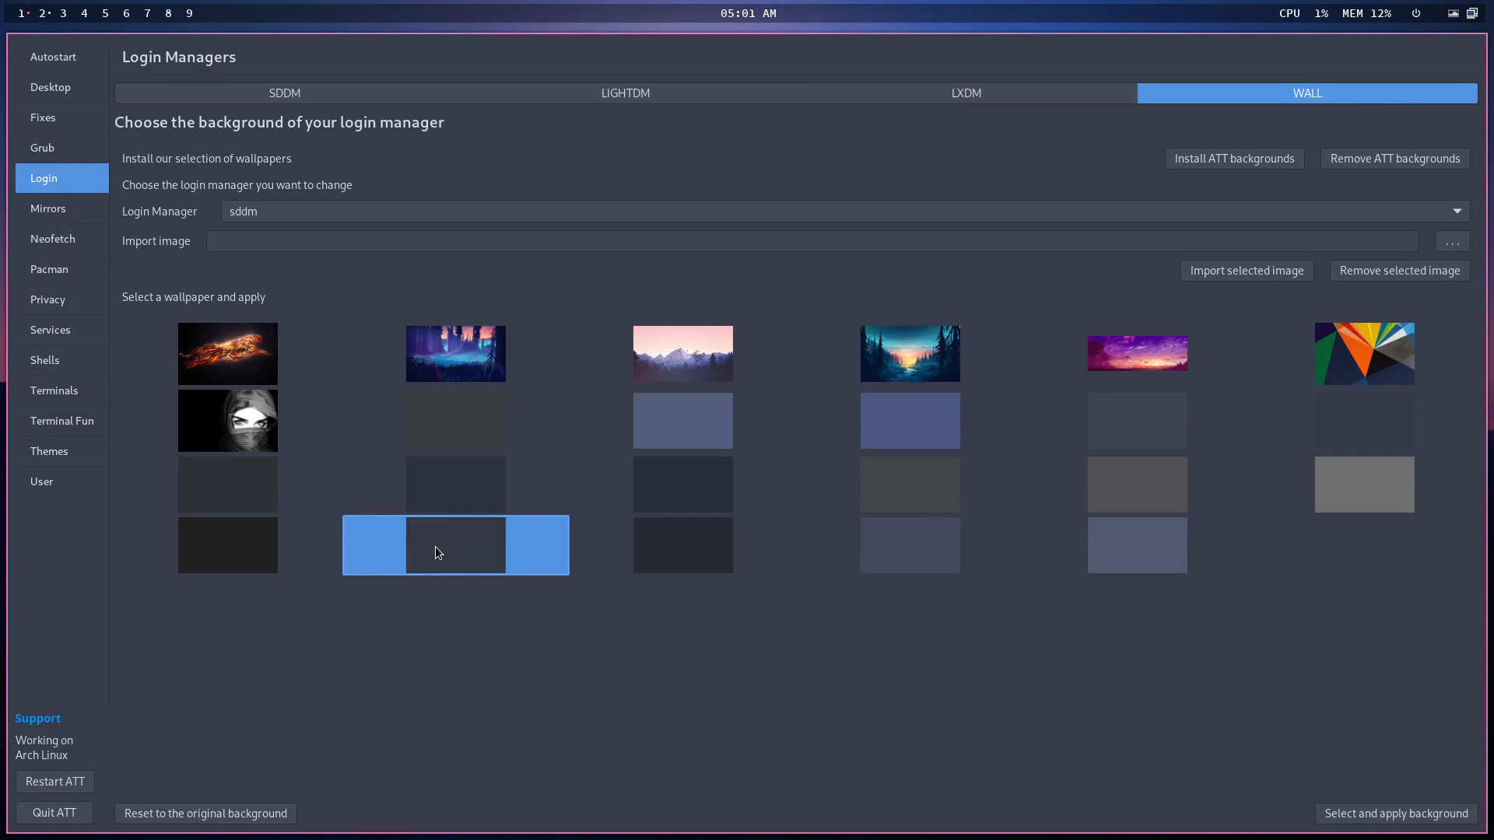
{"action": "left_click", "coordinate": [1432, 813]}
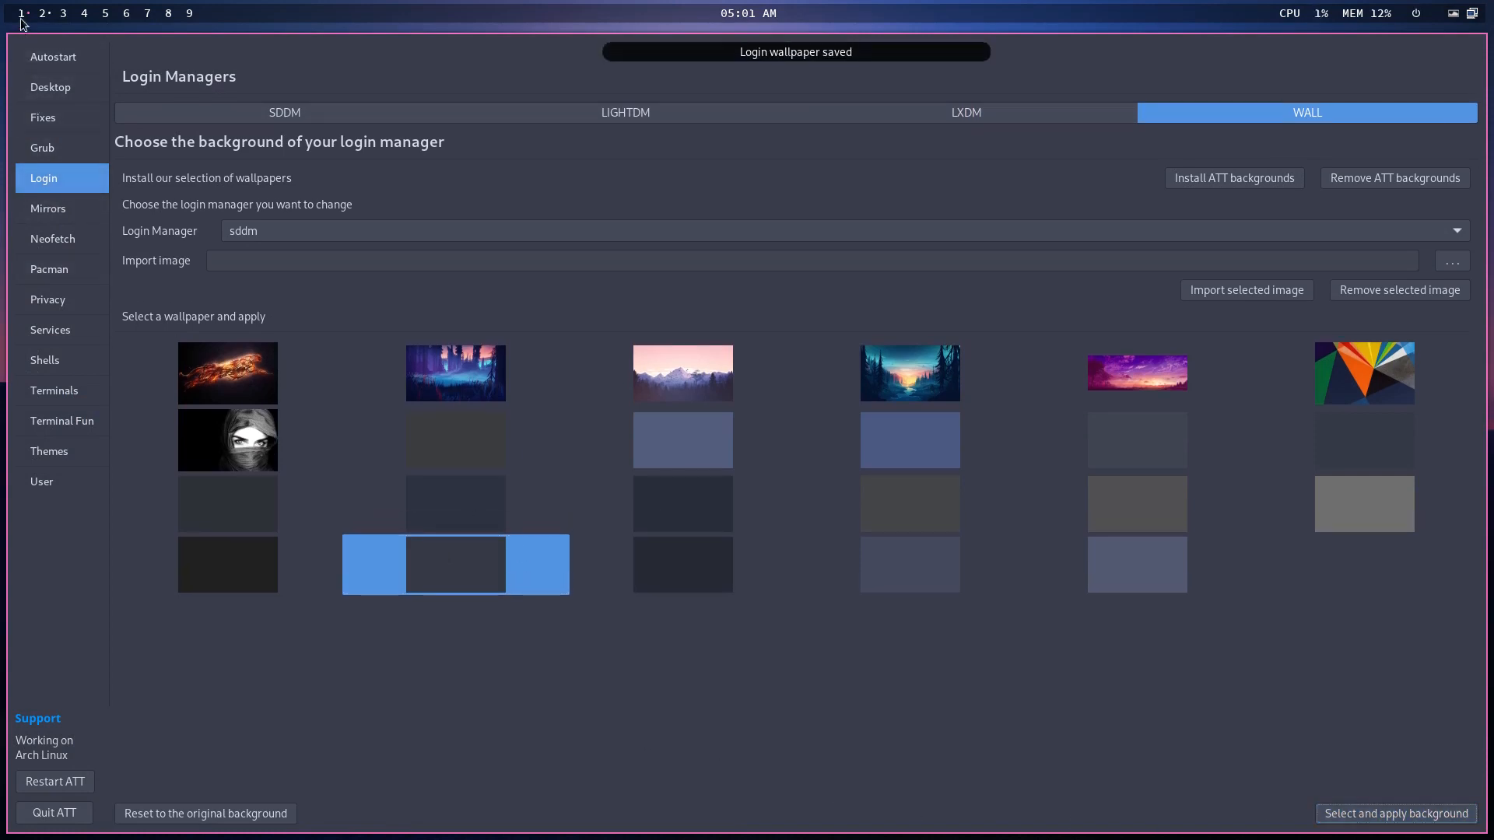
{"action": "left_click", "coordinate": [54, 812]}
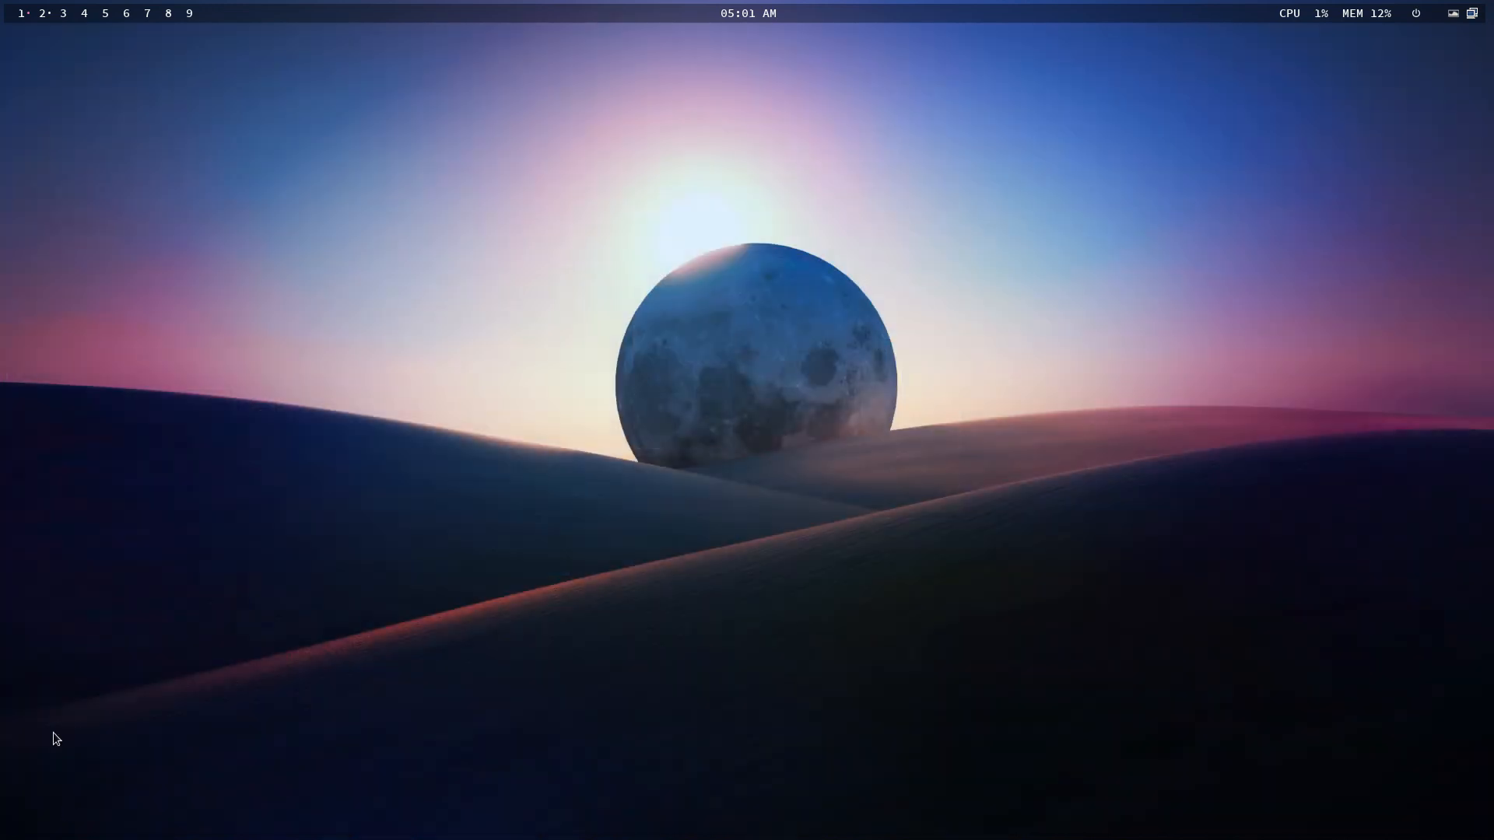
- Inspect lxdm.conf in the editor, finding its background line still commented out
{"action": "left_click", "coordinate": [43, 13]}
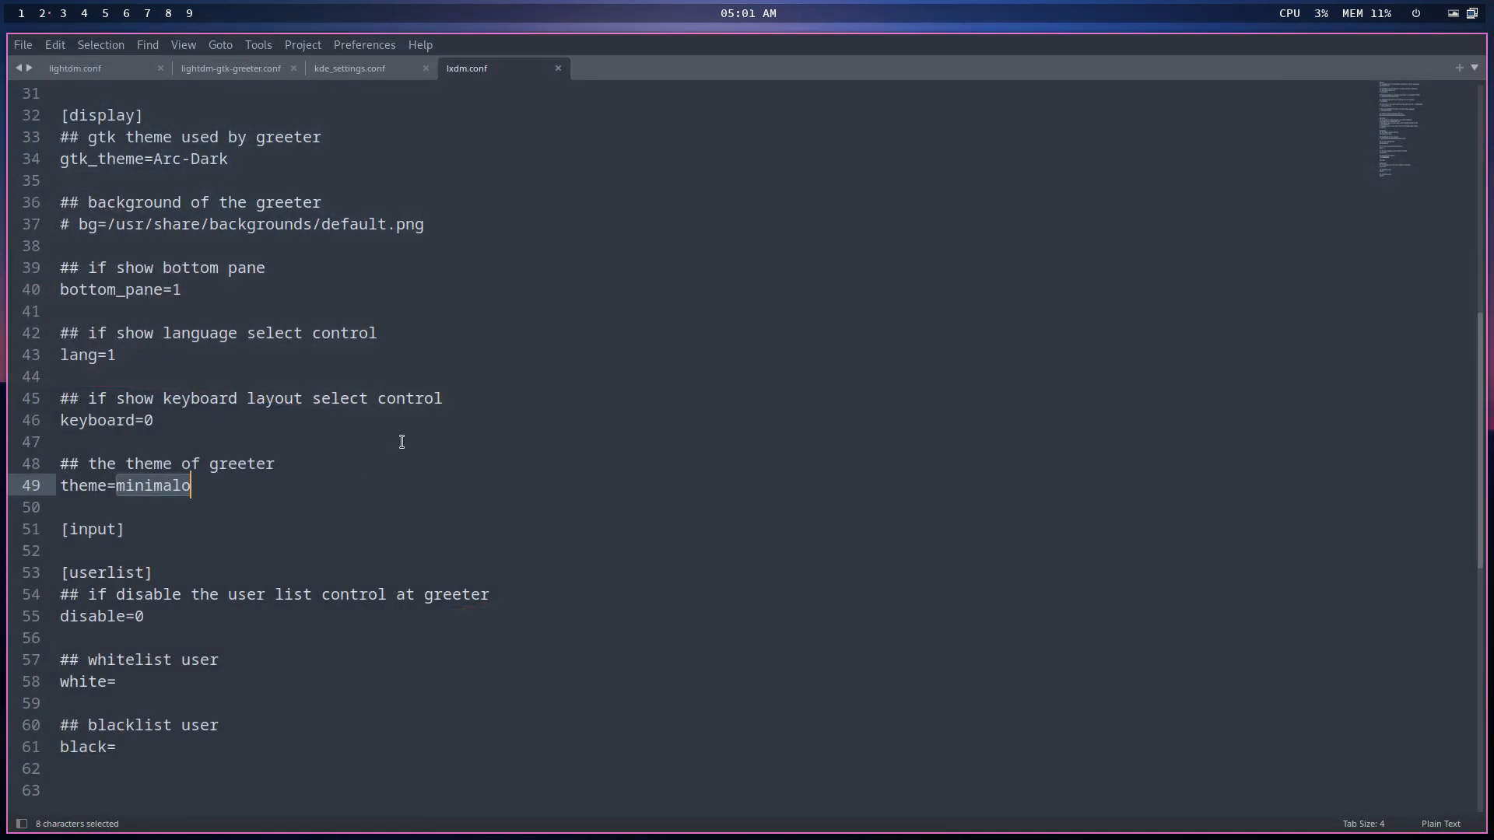
{"action": "left_click", "coordinate": [412, 226]}
{"action": "left_click", "coordinate": [381, 292]}
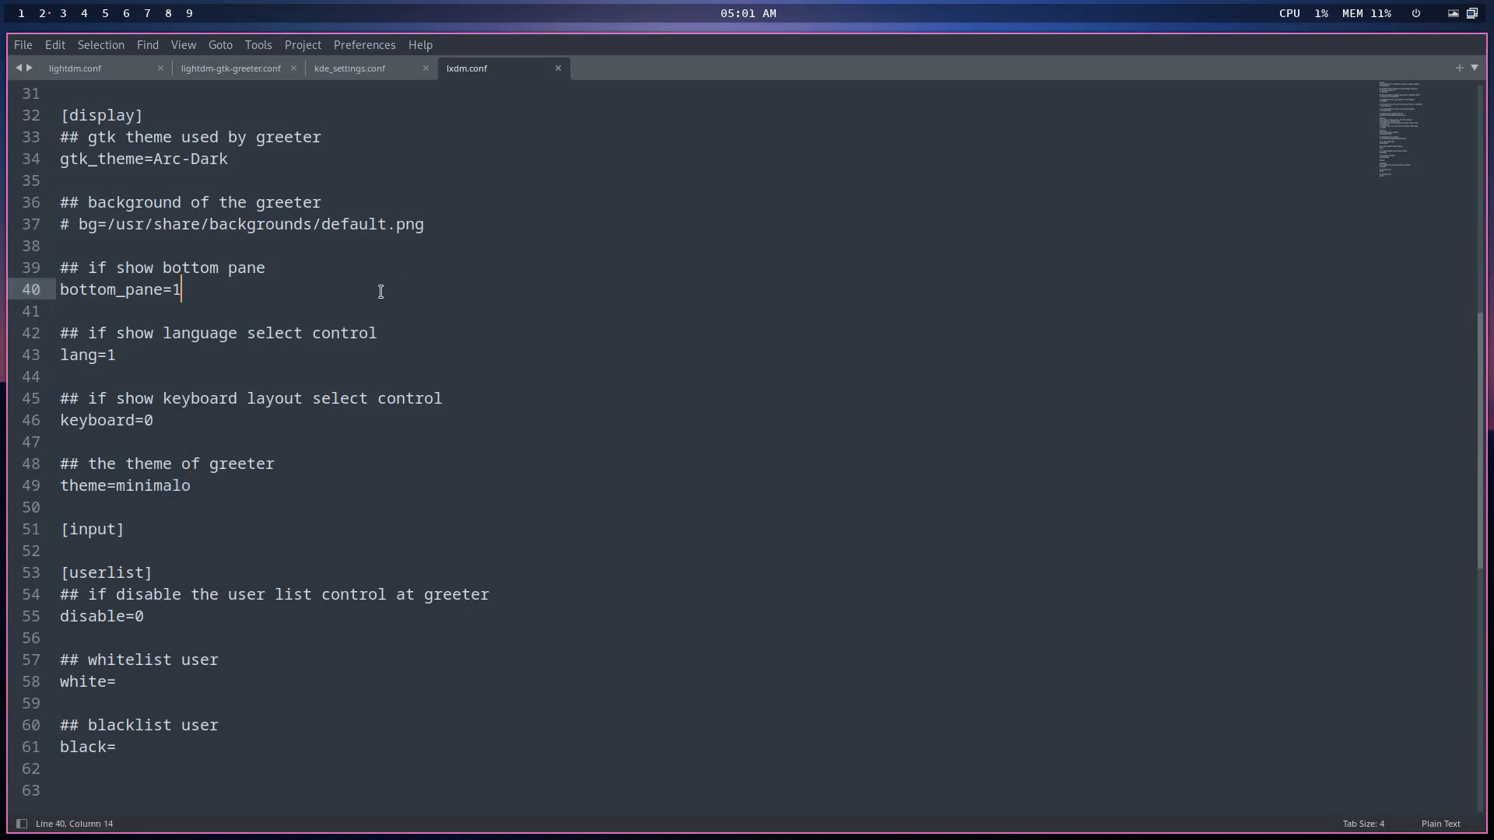
{"action": "scroll", "coordinate": [381, 292], "scroll_direction": "up", "scroll_amount": 3}
{"action": "left_click_drag", "start_coordinate": [449, 413], "coordinate": [46, 413]}
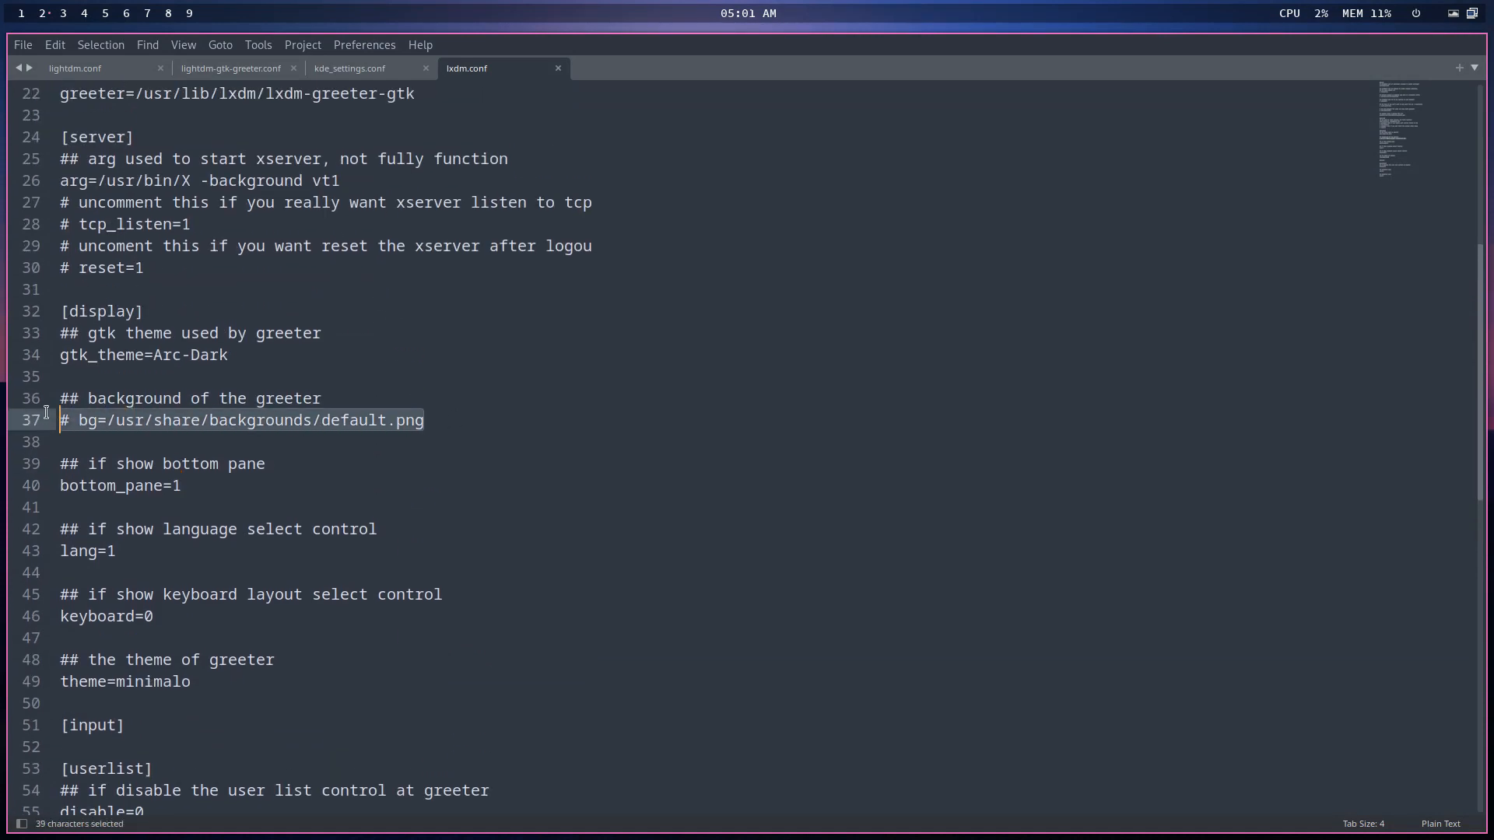
{"action": "scroll", "coordinate": [347, 437], "scroll_direction": "up", "scroll_amount": 4}
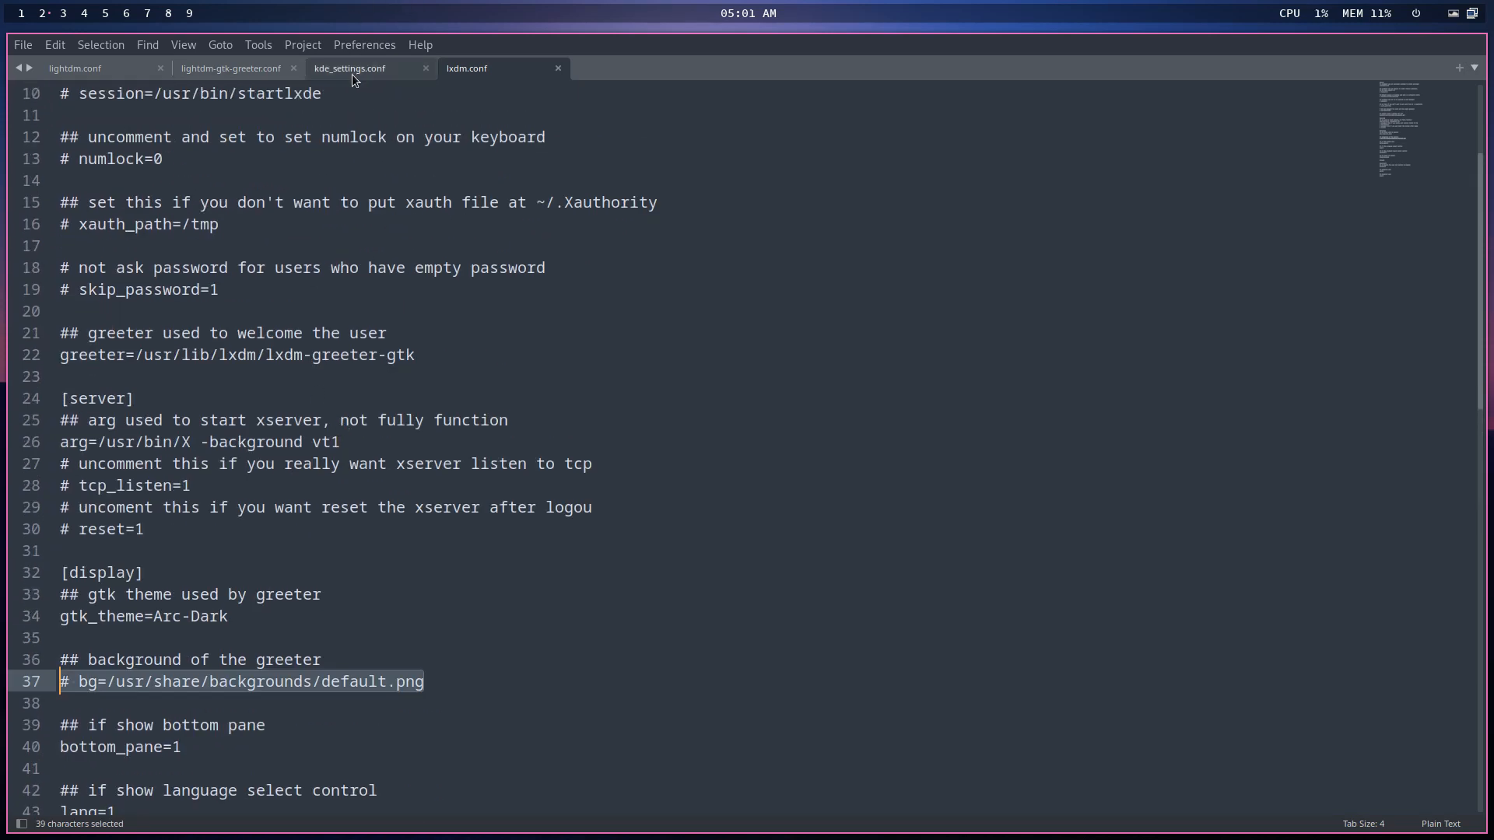
{"action": "left_click", "coordinate": [21, 14]}
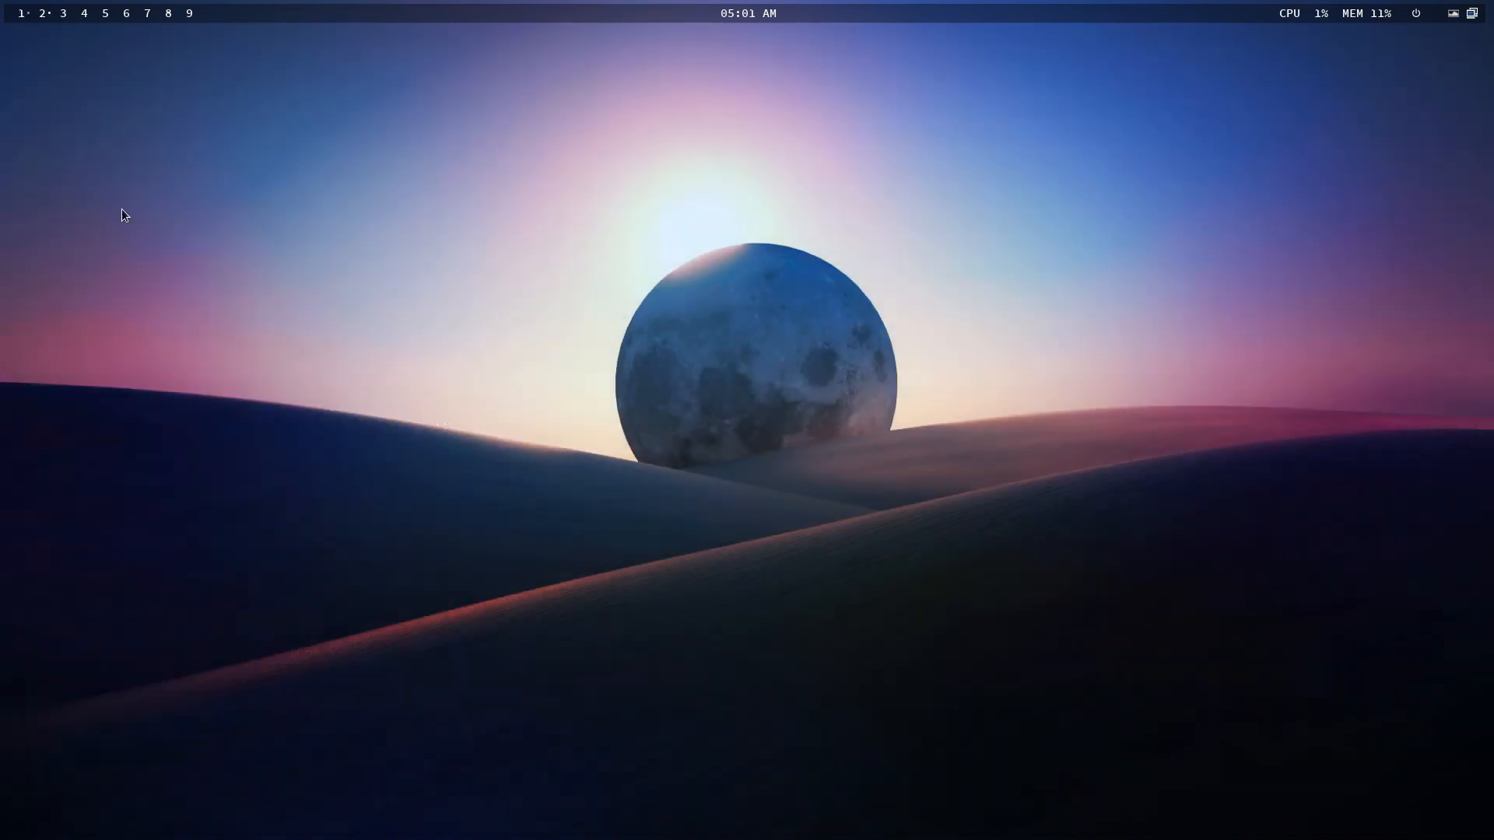
- Relaunch the tweak tool and set the lxdm login wallpaper to the second bottom-row image
{"action": "type", "text": "****"}
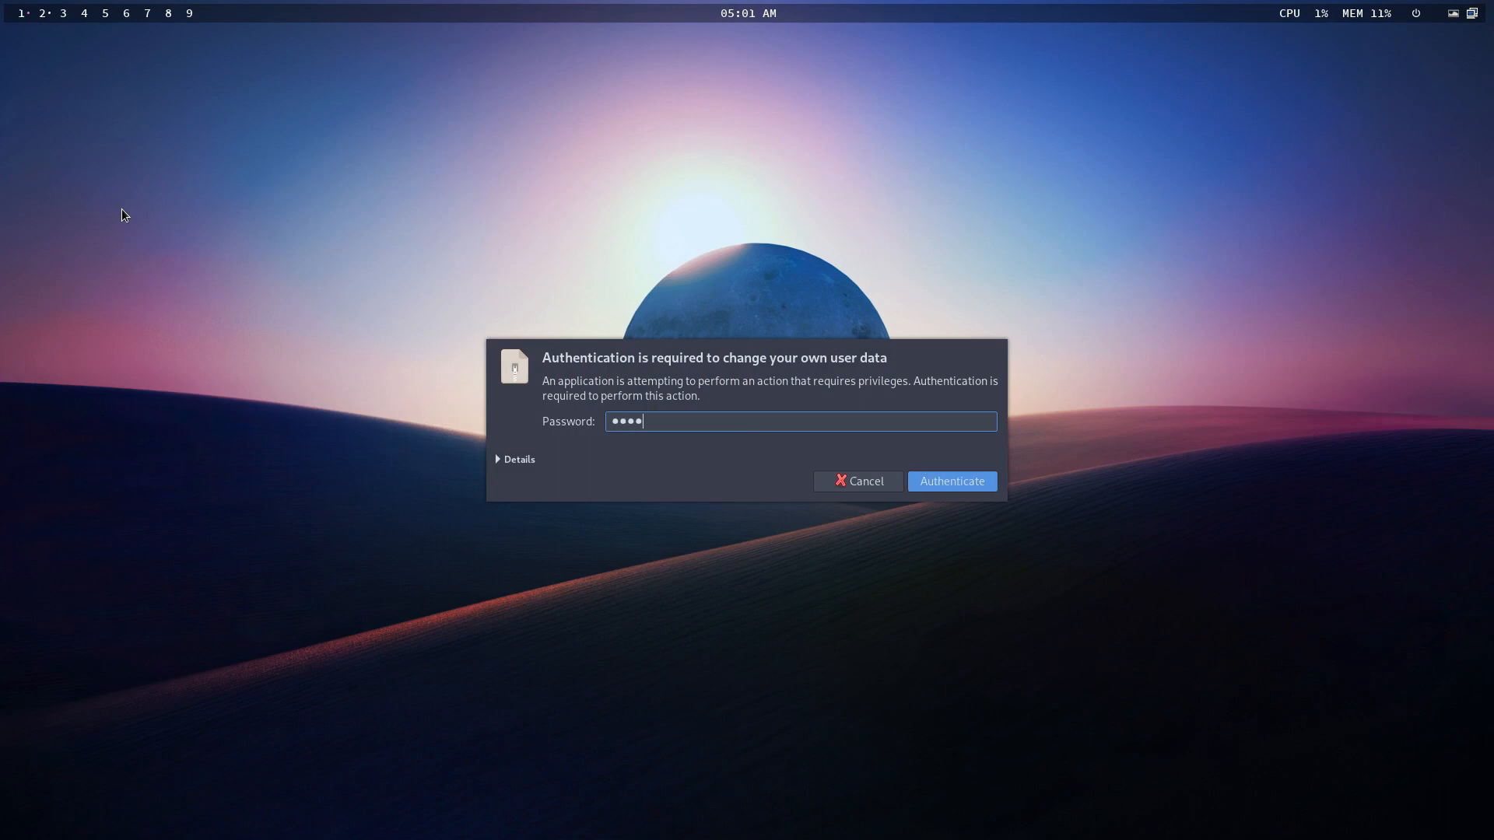
{"action": "key", "text": "Return"}
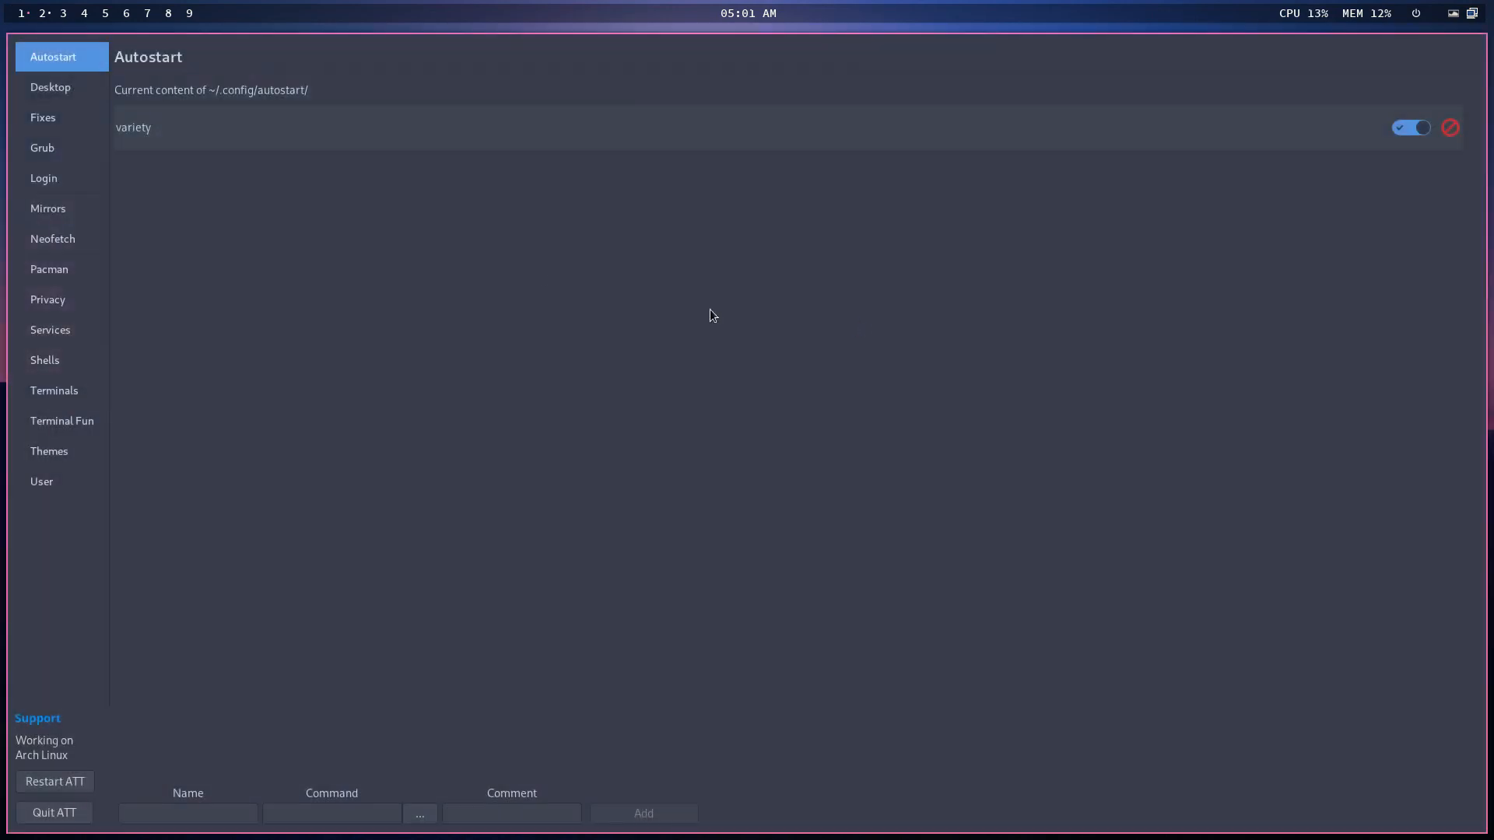
{"action": "left_click", "coordinate": [54, 182]}
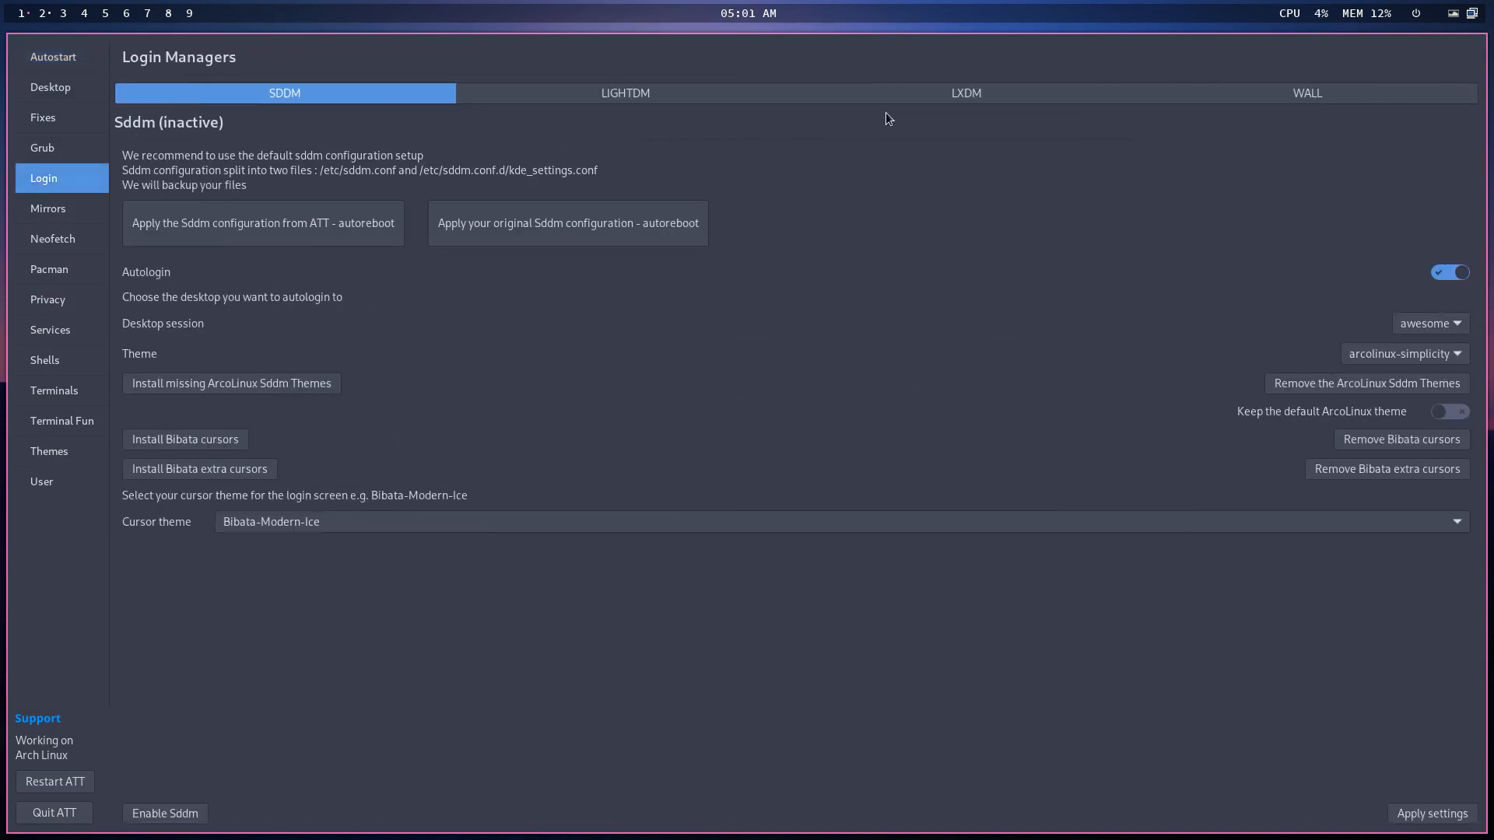
{"action": "left_click", "coordinate": [1236, 94]}
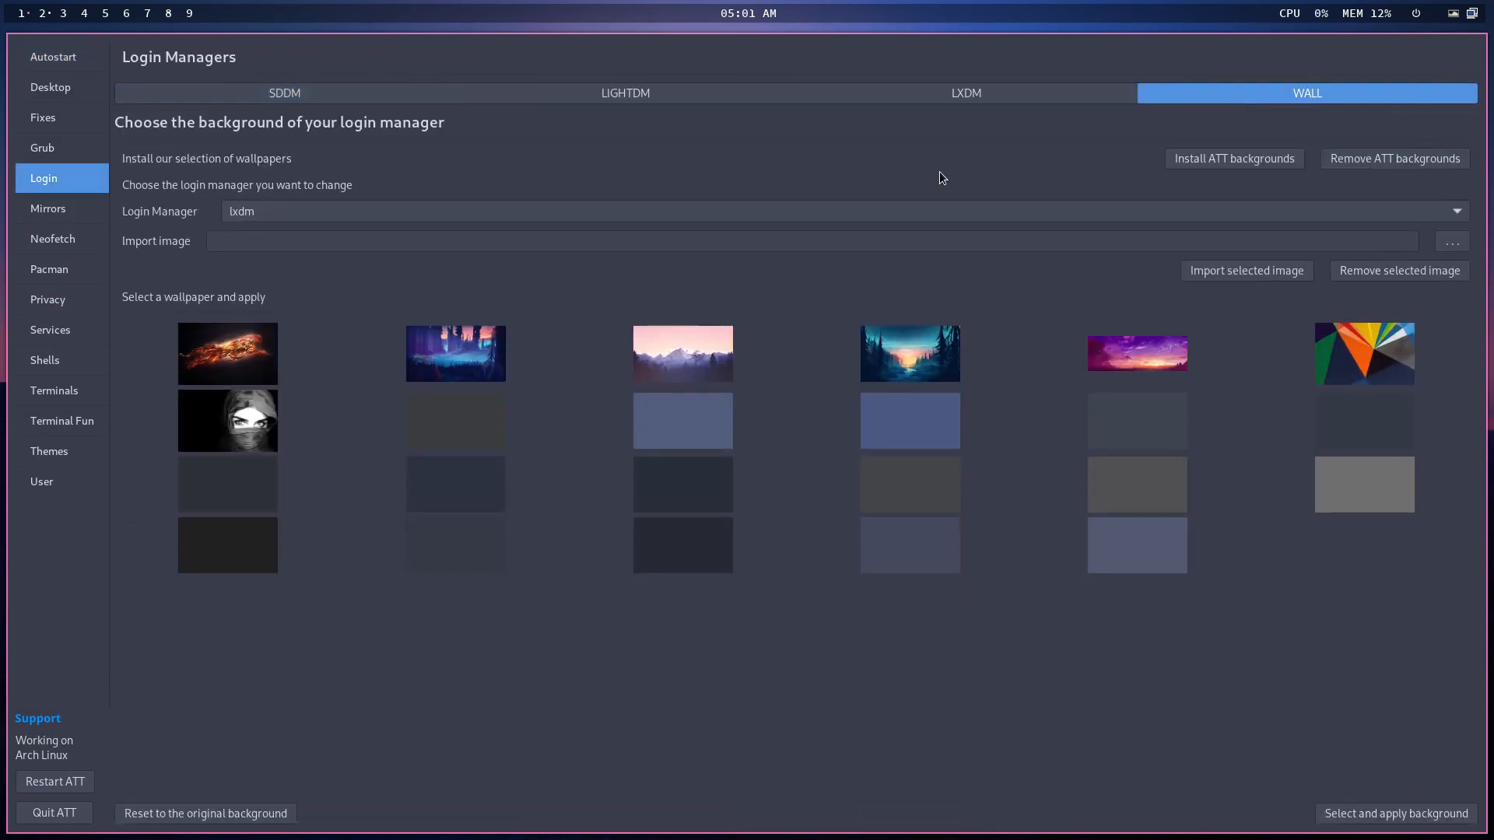
{"action": "left_click", "coordinate": [269, 211]}
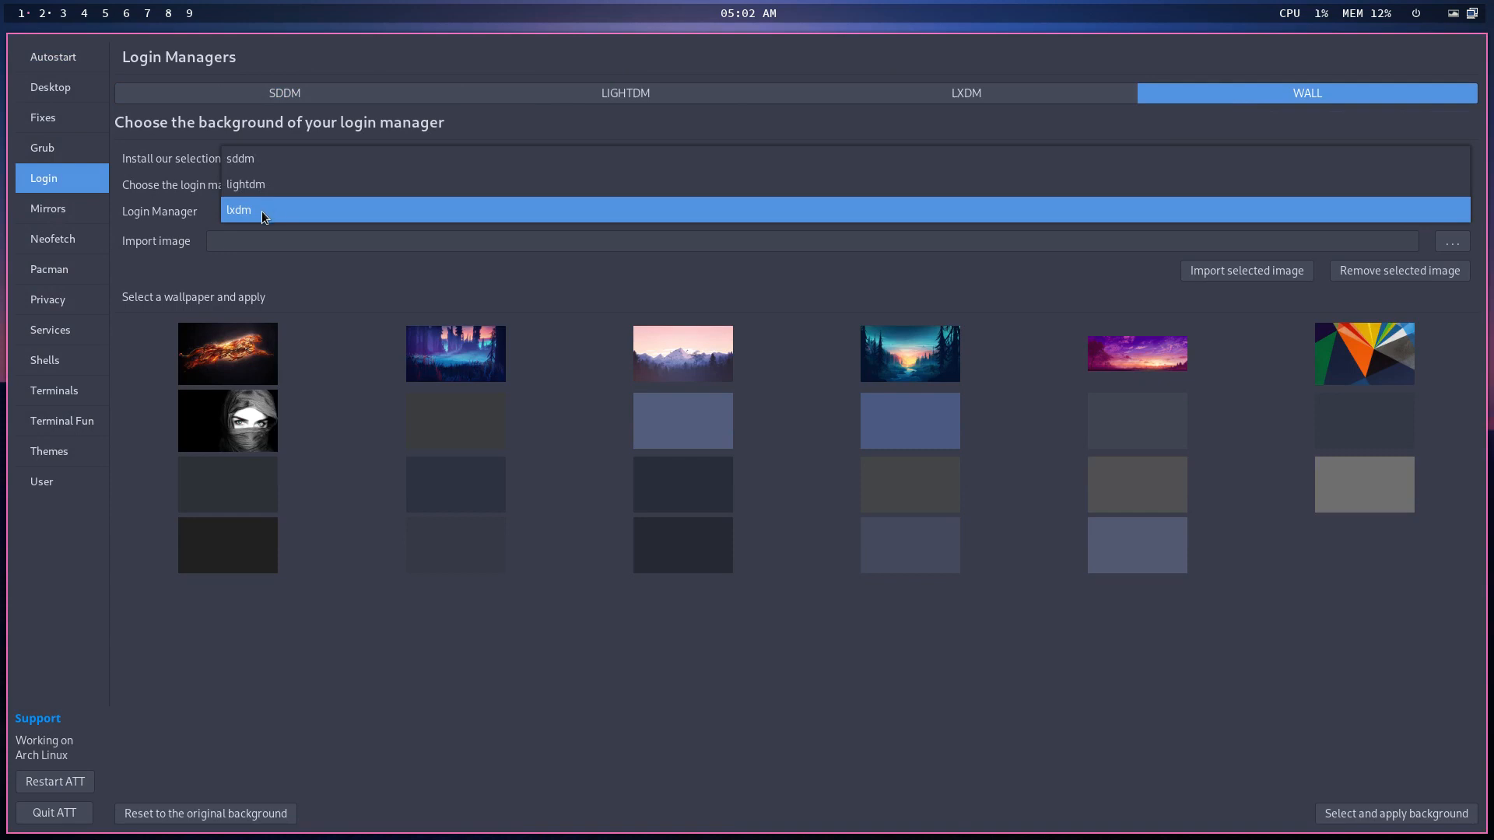
{"action": "left_click", "coordinate": [261, 212]}
{"action": "left_click", "coordinate": [474, 566]}
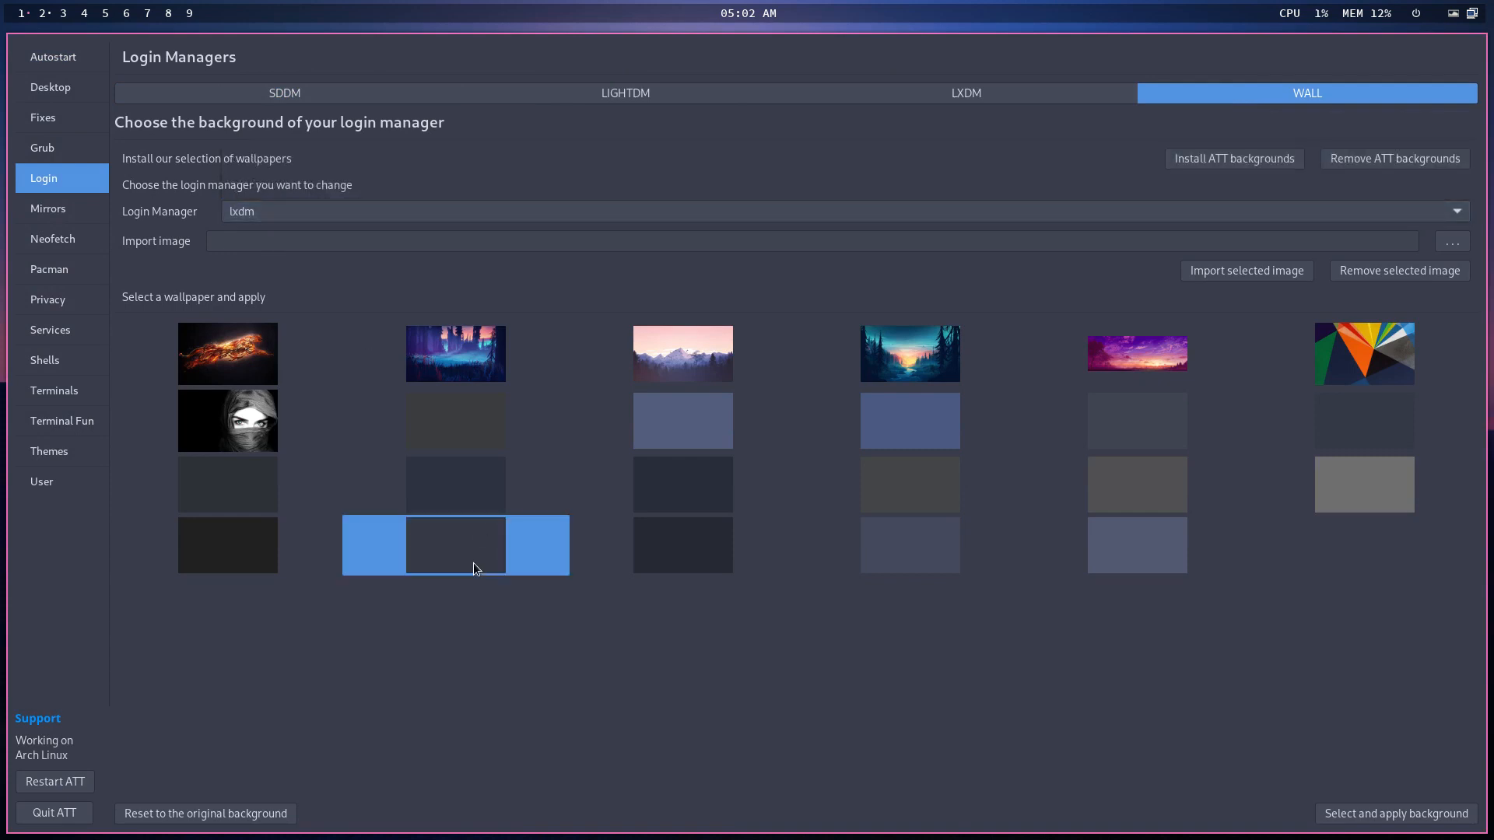
{"action": "left_click", "coordinate": [1370, 816]}
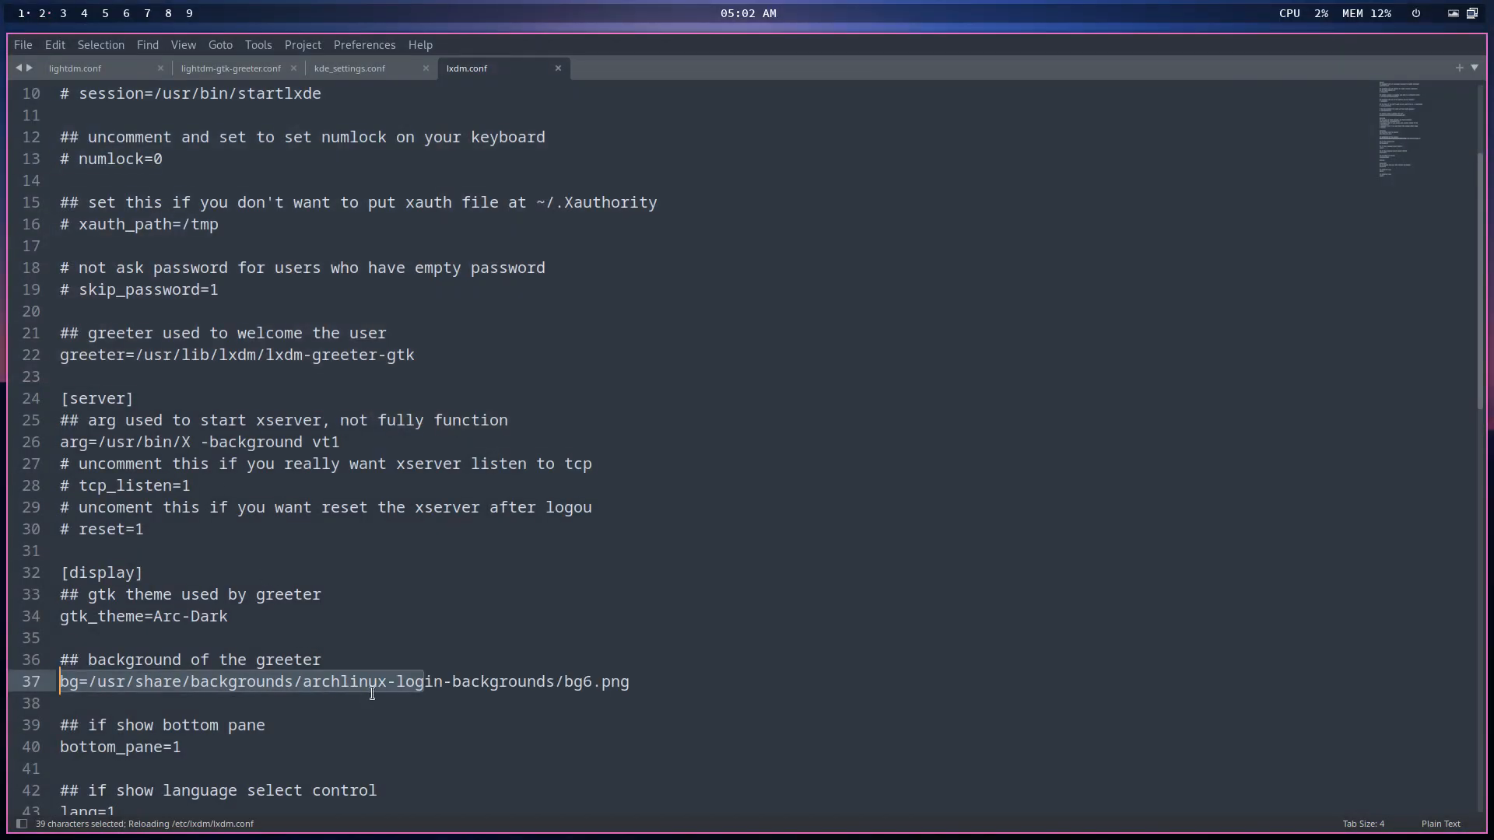
- Verify line 37 of lxdm.conf now holds the bg6.png background path
{"action": "left_click", "coordinate": [445, 684]}
{"action": "left_click_drag", "start_coordinate": [656, 682], "coordinate": [60, 685]}
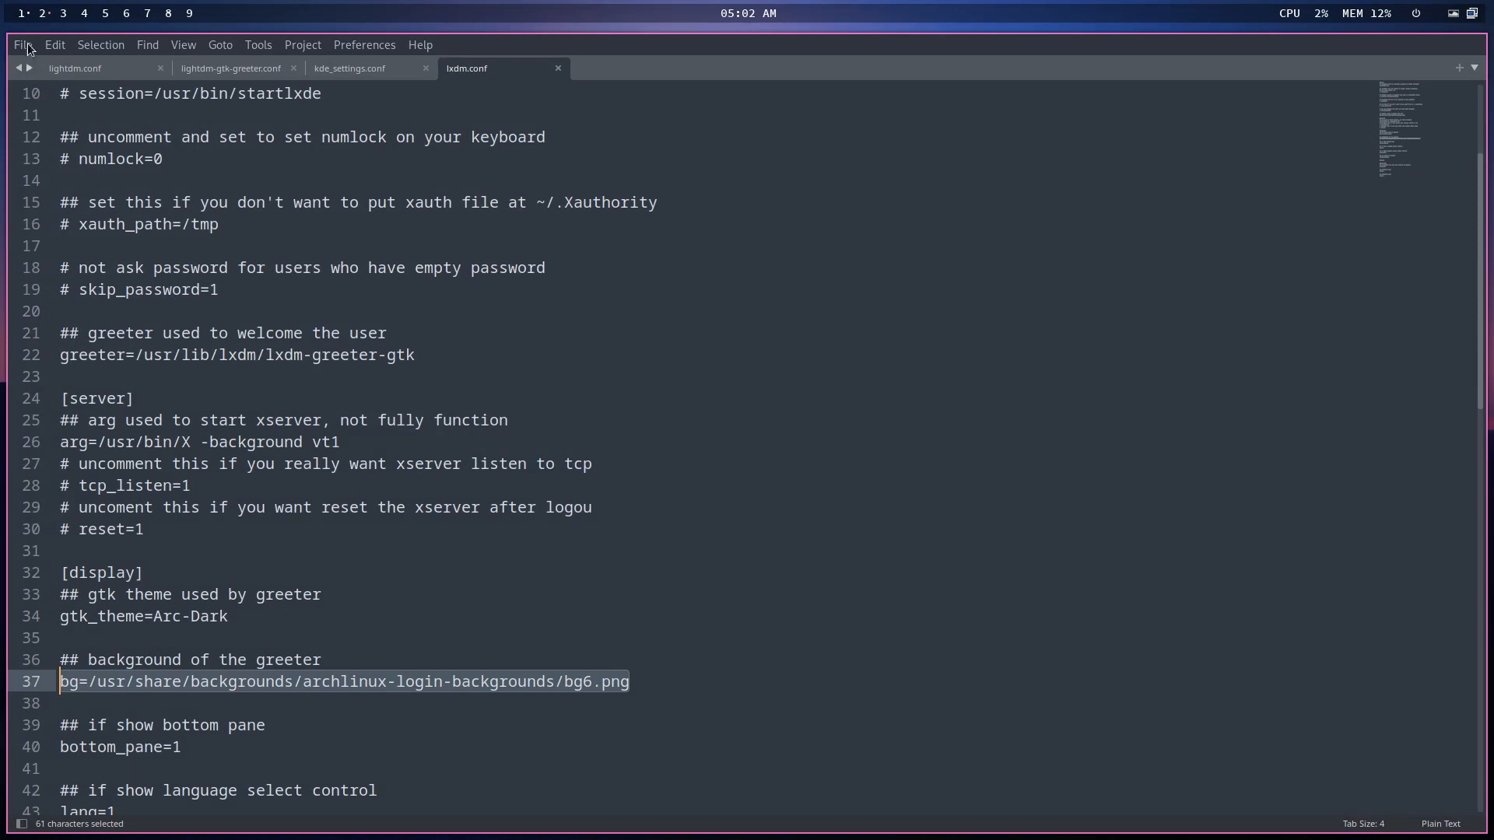
{"action": "left_click", "coordinate": [23, 14]}
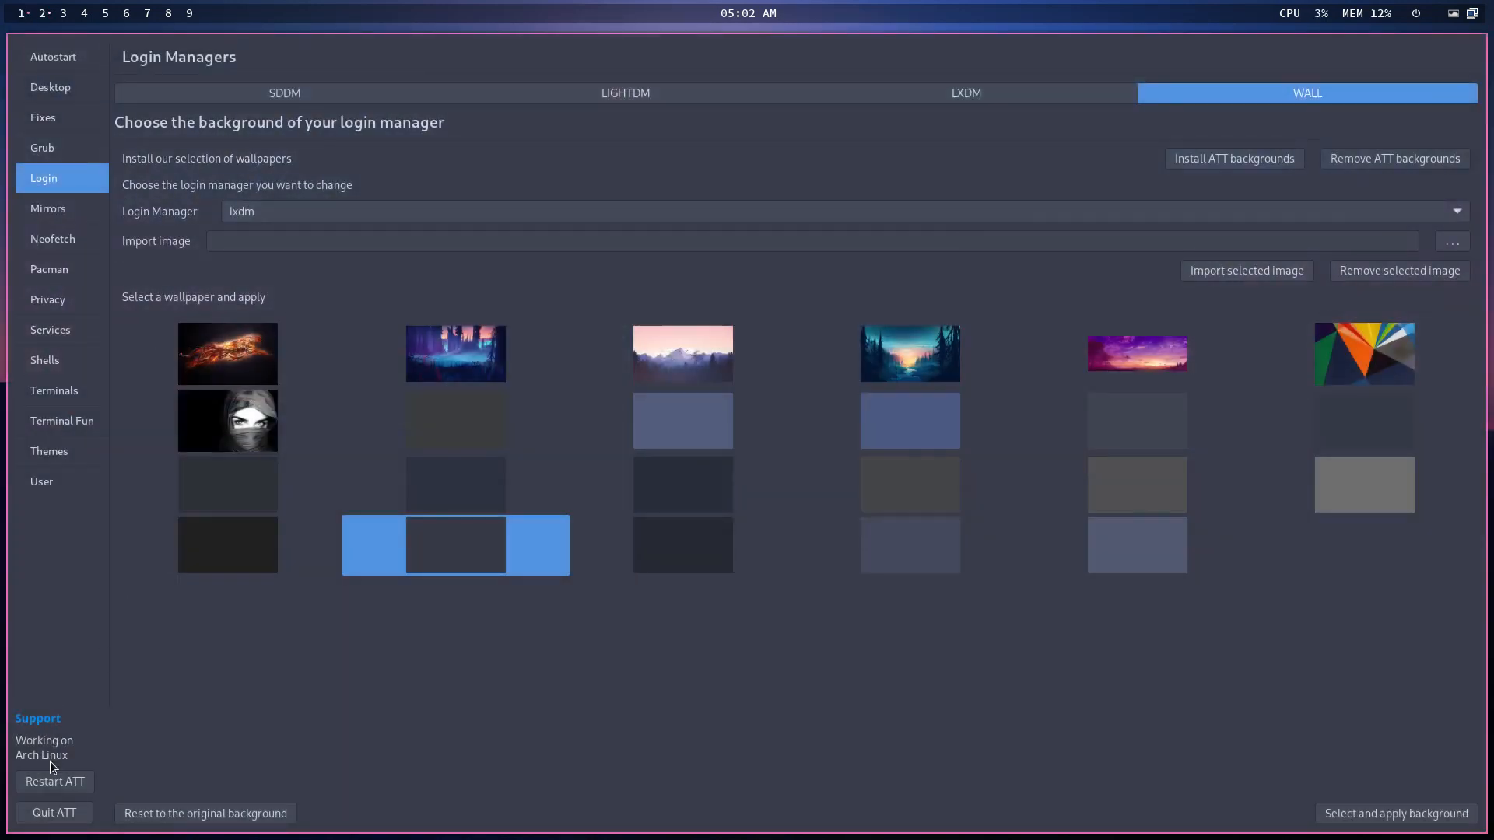
- Quit the tweak tool and reboot the system from the logout menu
{"action": "left_click", "coordinate": [54, 812]}
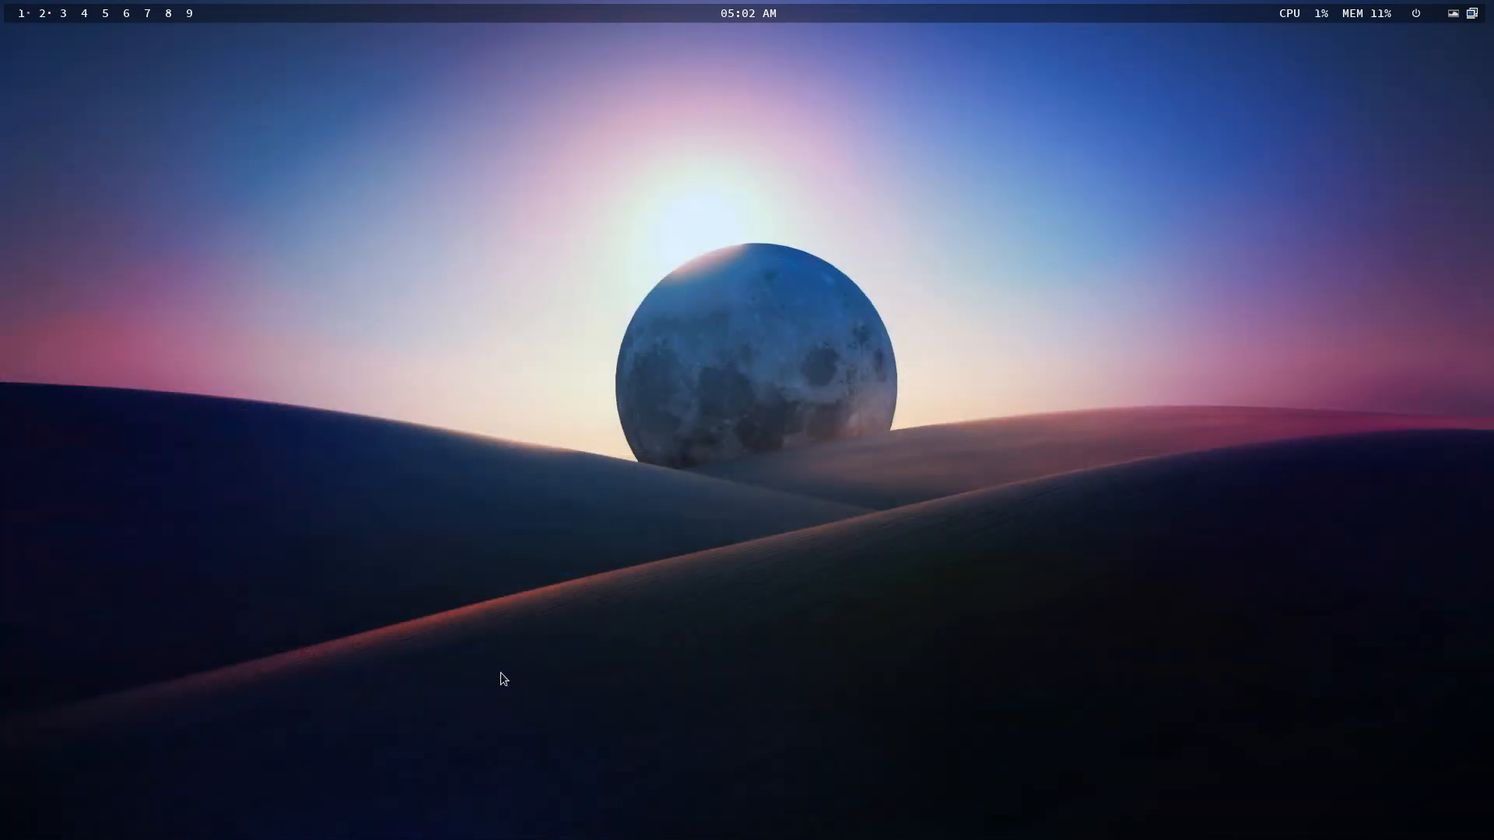
{"action": "key", "text": "super+x"}
{"action": "left_click", "coordinate": [638, 430]}
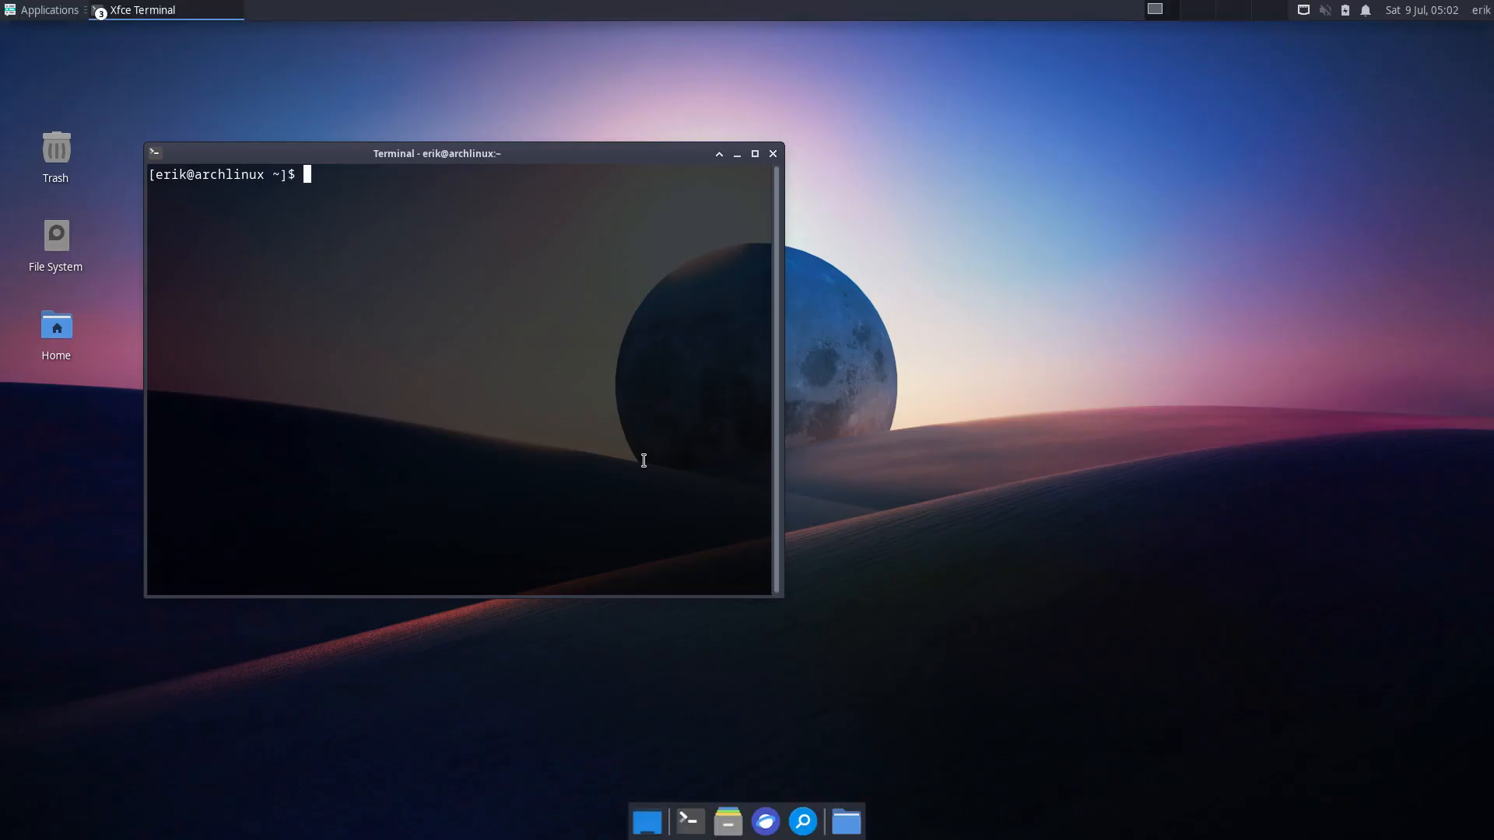
- After login, close the terminal and log out of the Xfce session
{"action": "left_click", "coordinate": [772, 154]}
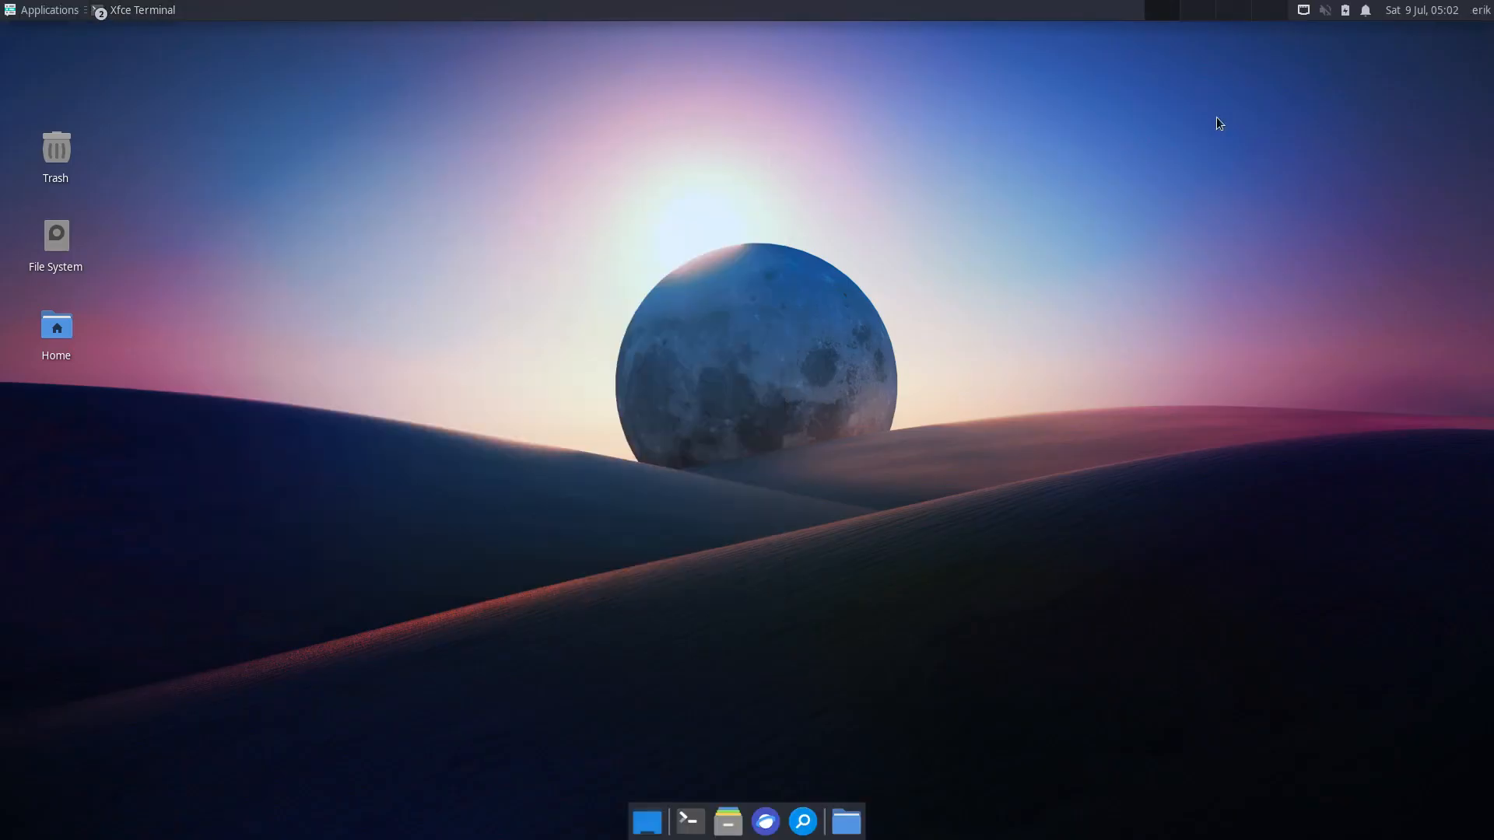
{"action": "left_click", "coordinate": [1481, 10]}
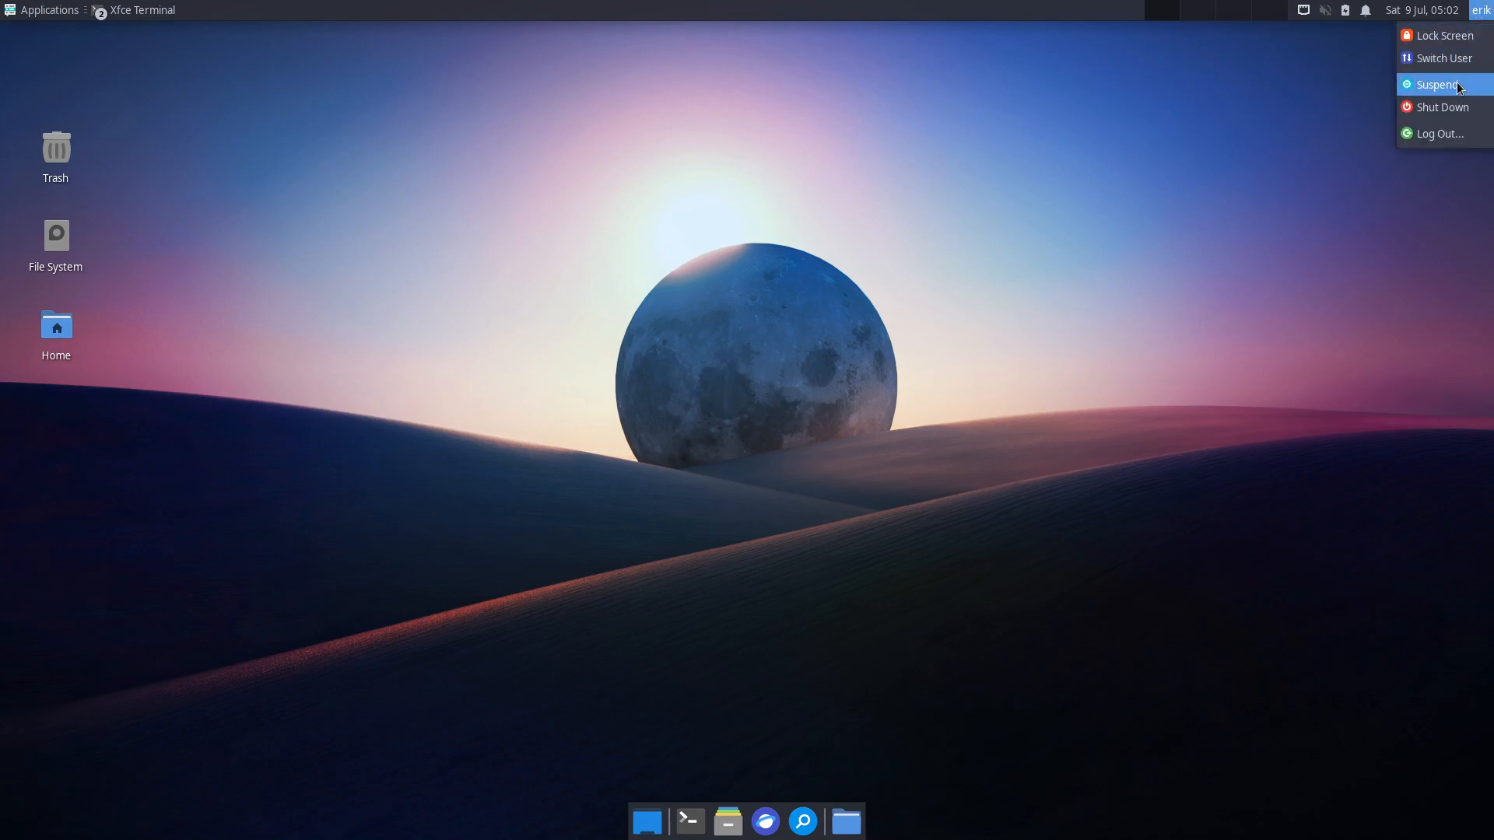
{"action": "left_click", "coordinate": [1448, 132]}
{"action": "left_click", "coordinate": [662, 378]}
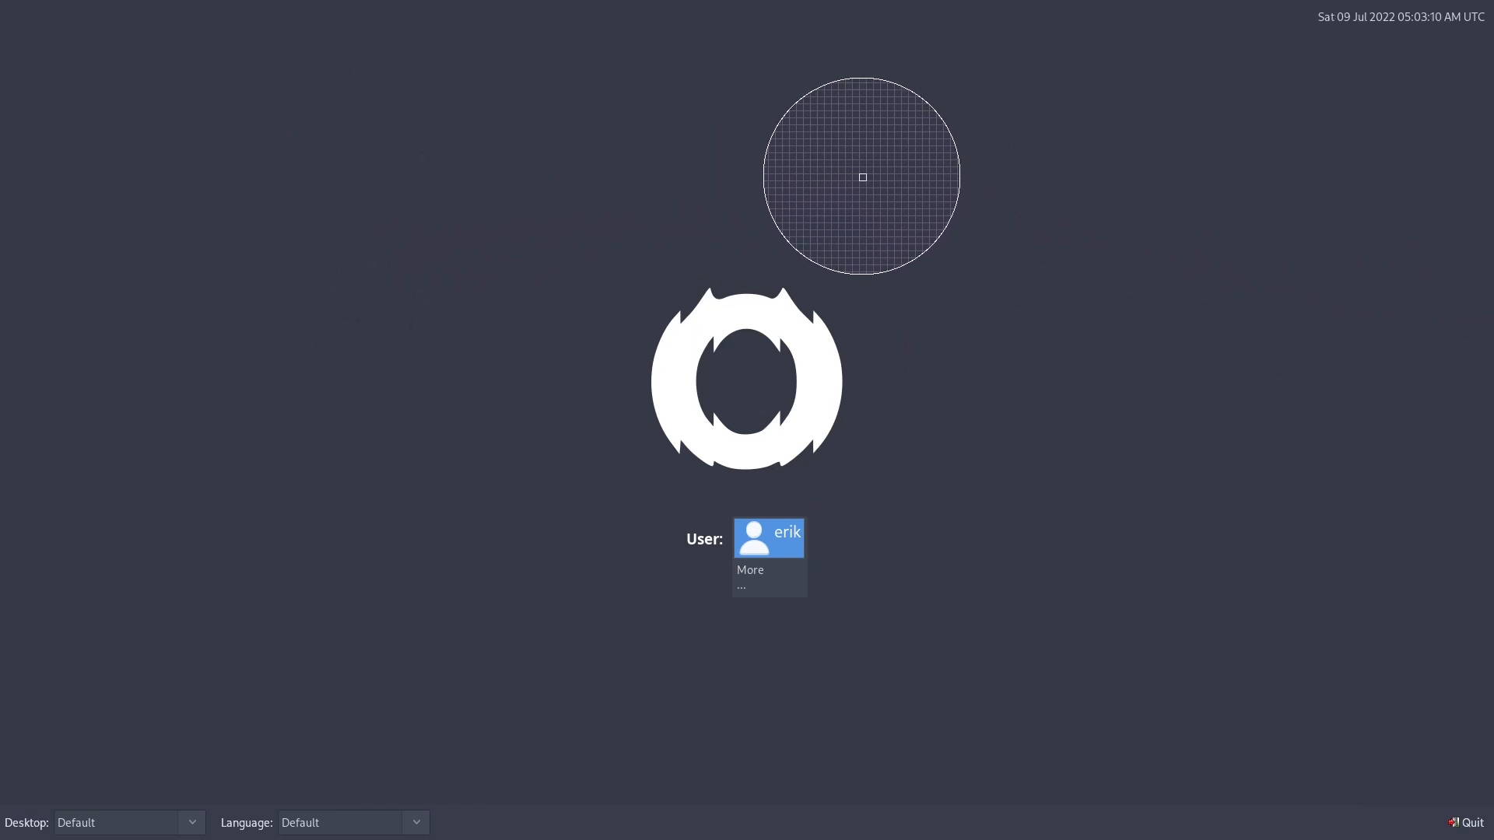
{"action": "left_click", "coordinate": [1027, 267]}
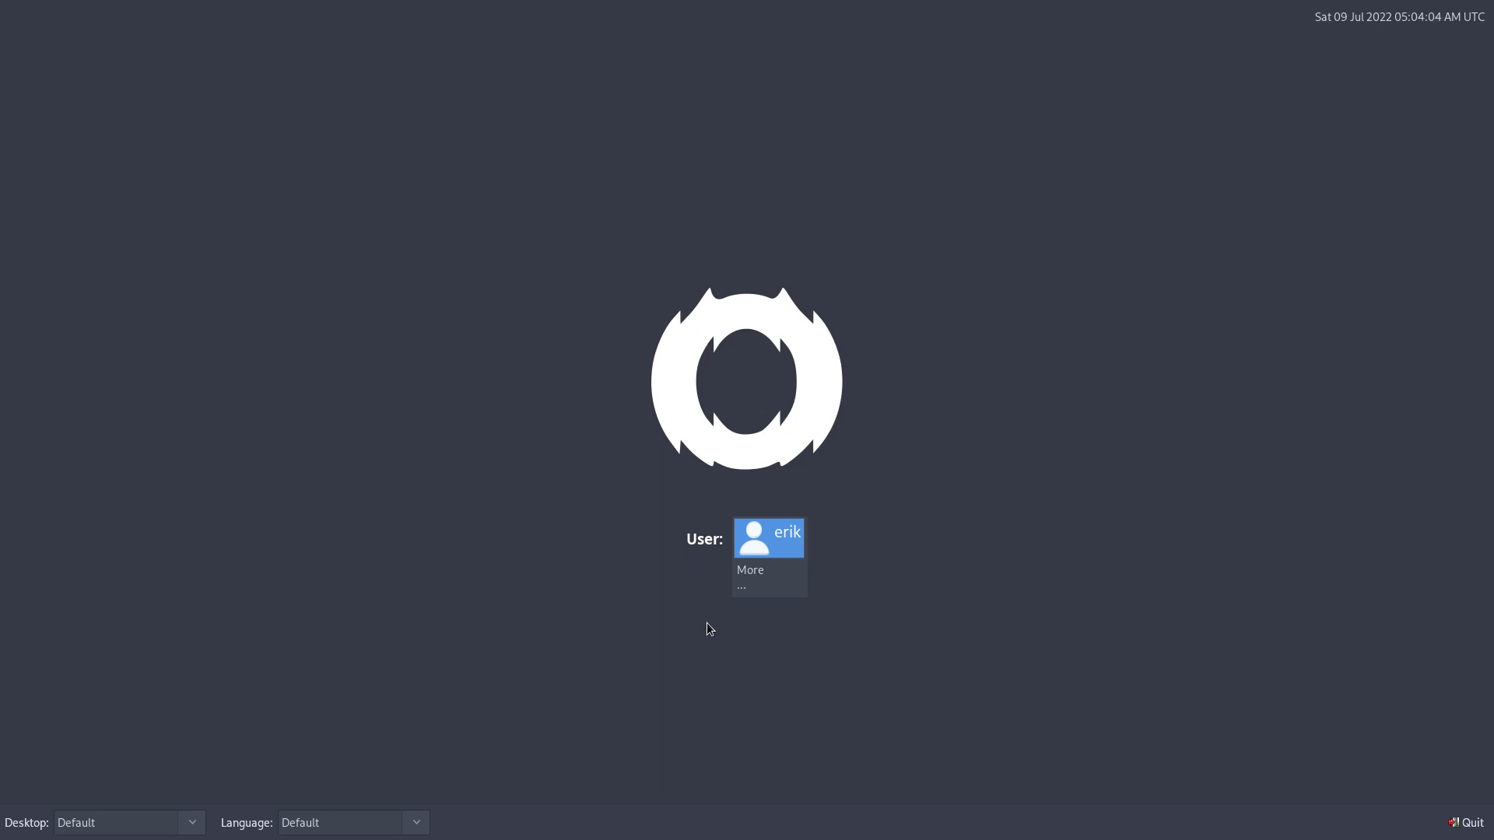
- Log in from the LXDM greeter with the account password and open the chat notification
{"action": "left_click", "coordinate": [789, 537]}
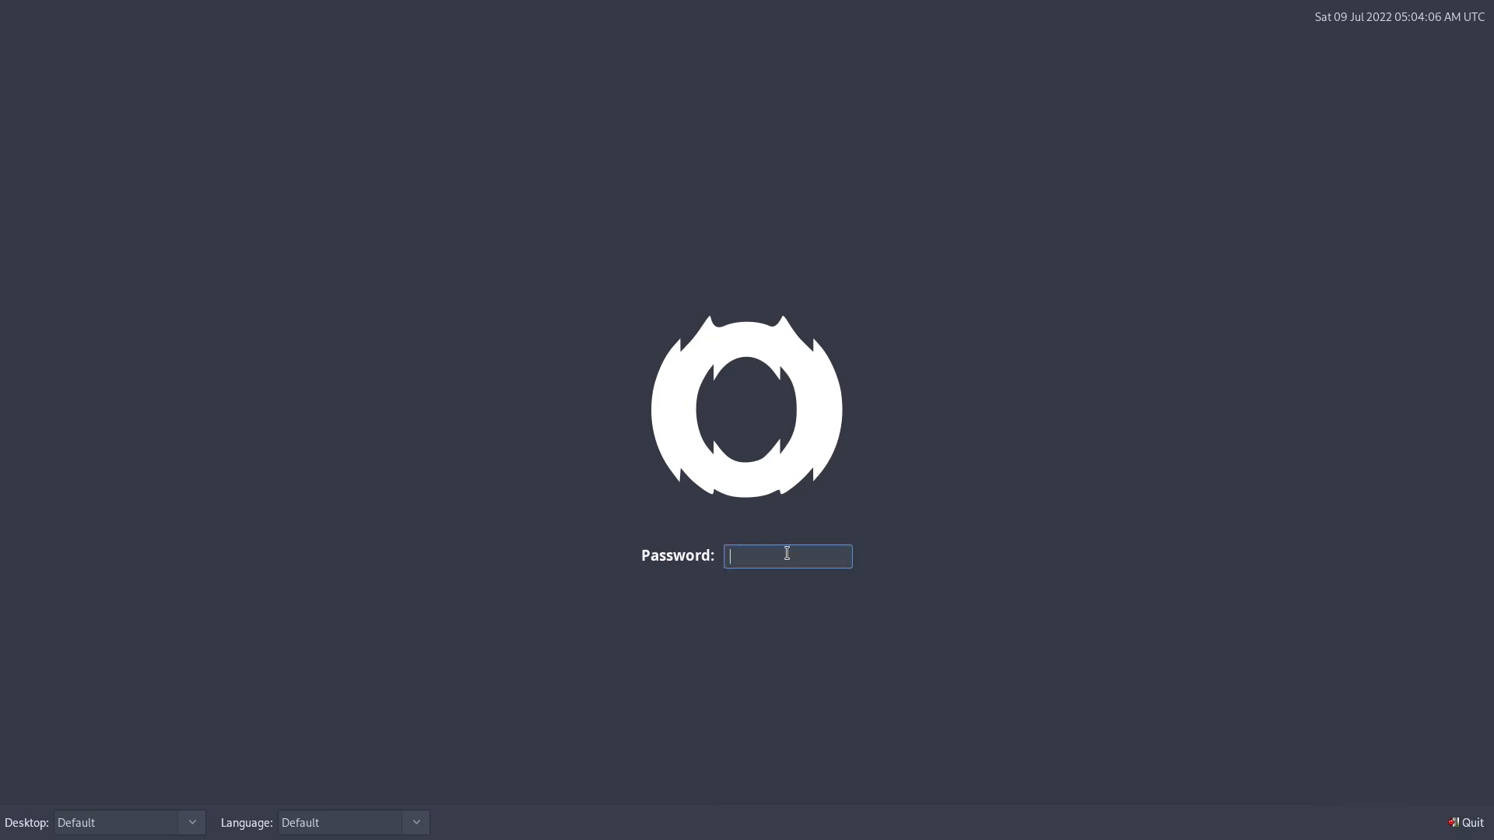
{"action": "type", "text": "****"}
{"action": "key", "text": "Return"}
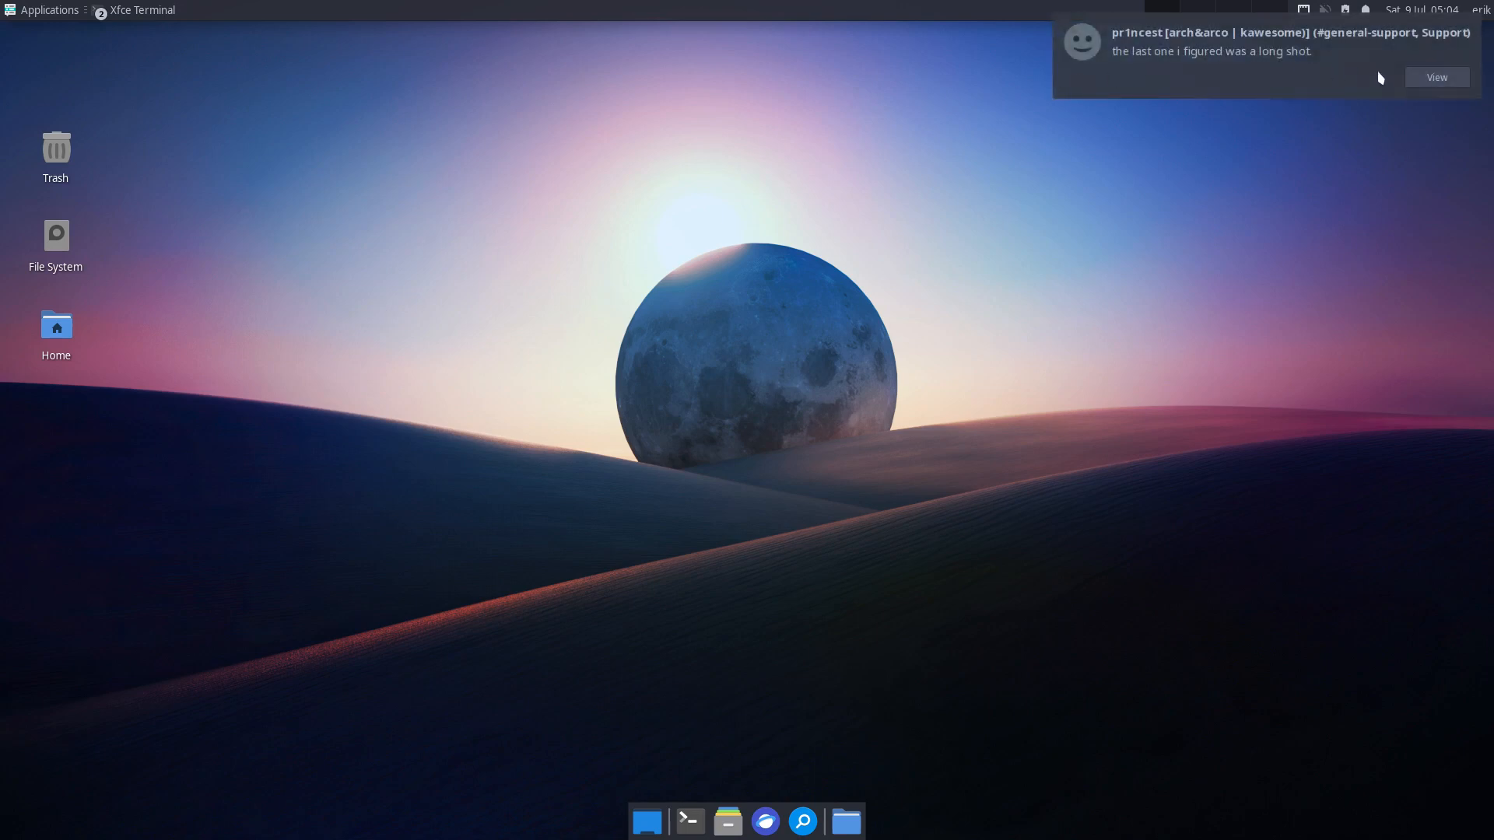
{"action": "left_click", "coordinate": [1434, 77]}
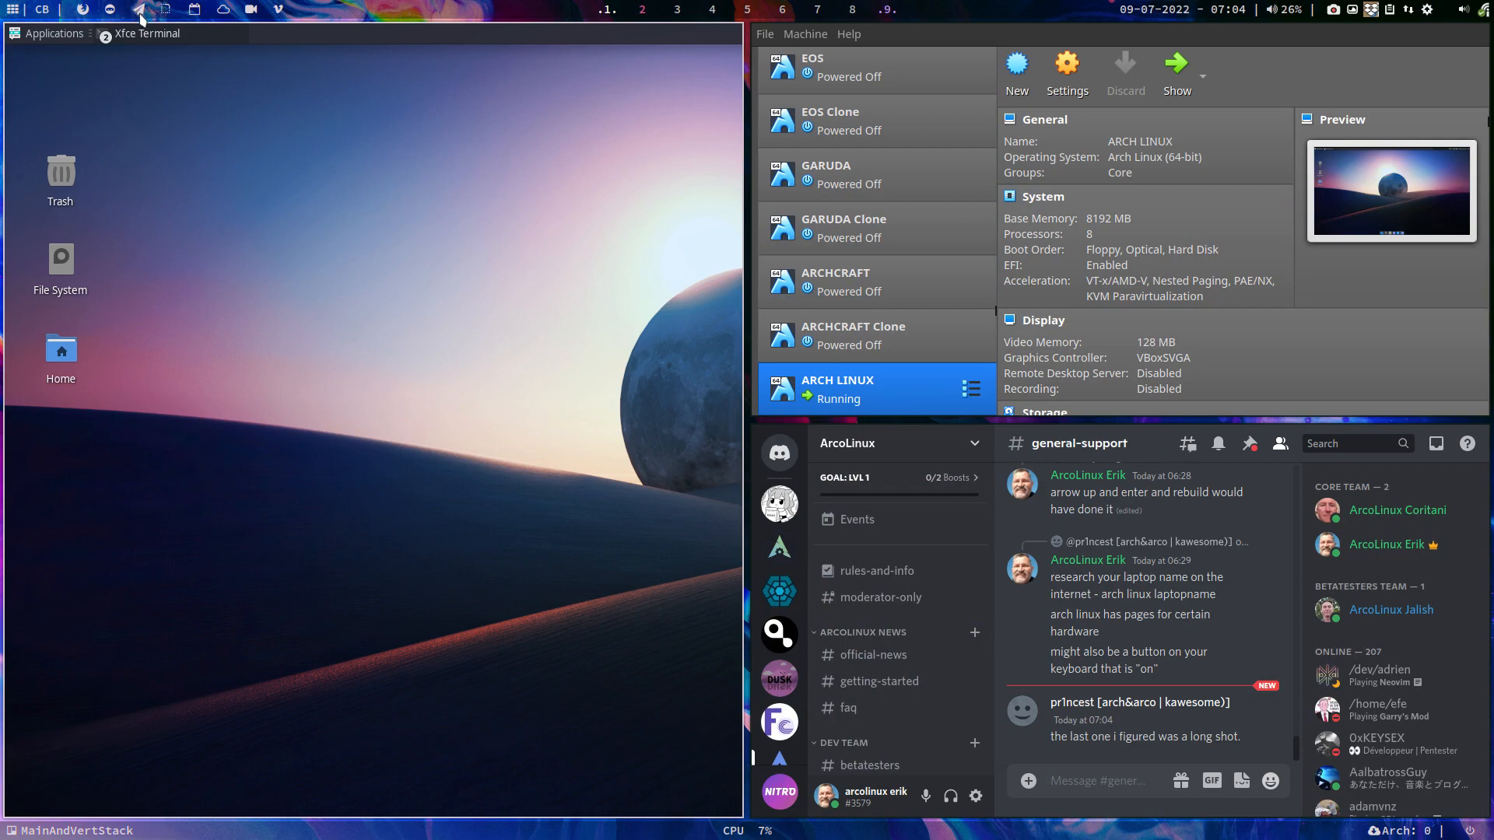
- Launch Arch Linux Tweak Tool from the Settings menu and authenticate with the password
{"action": "key", "text": "ctrl+f"}
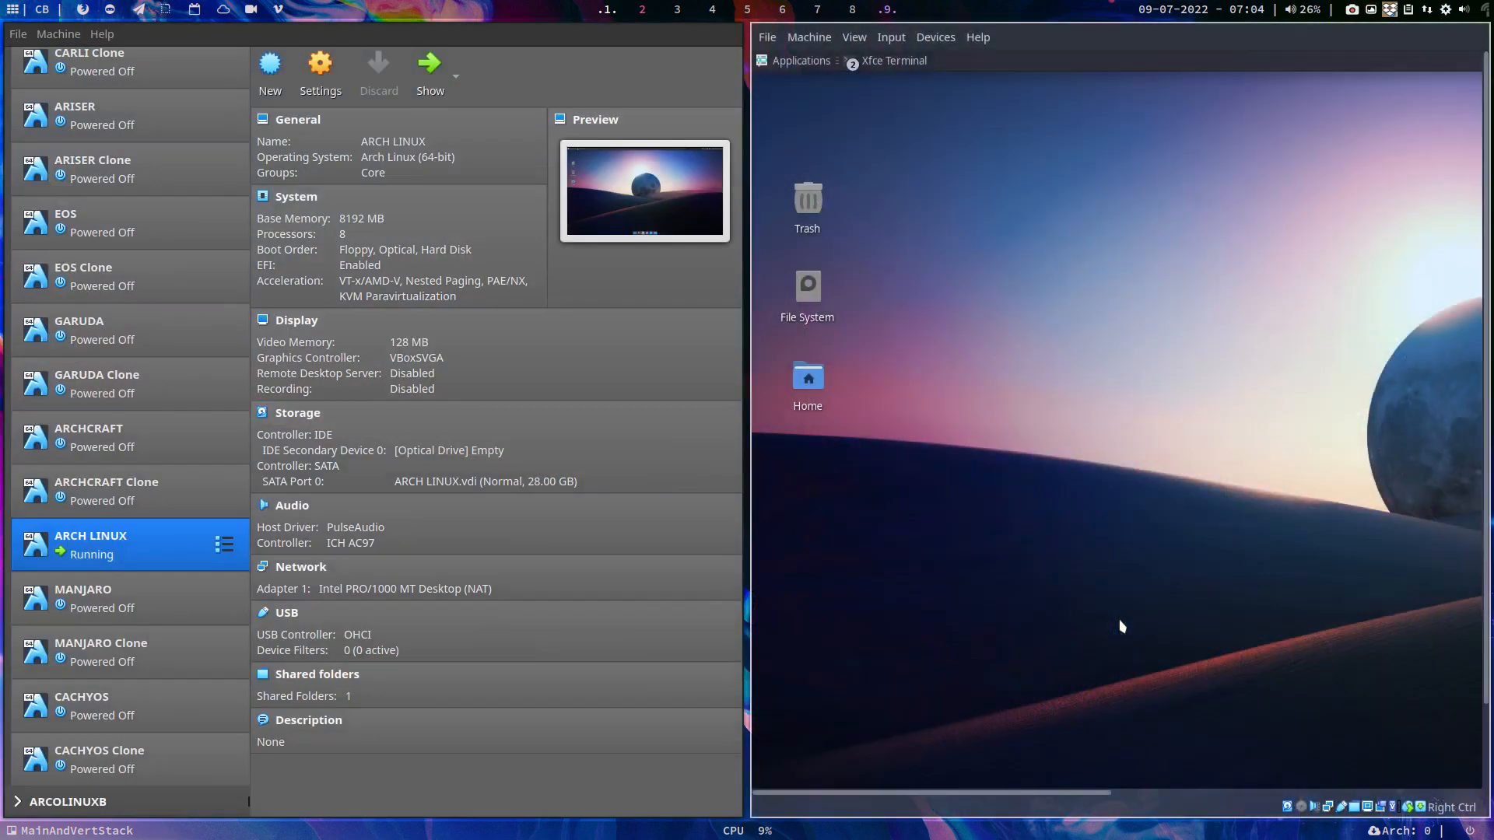
{"action": "key", "text": "ctrl+f"}
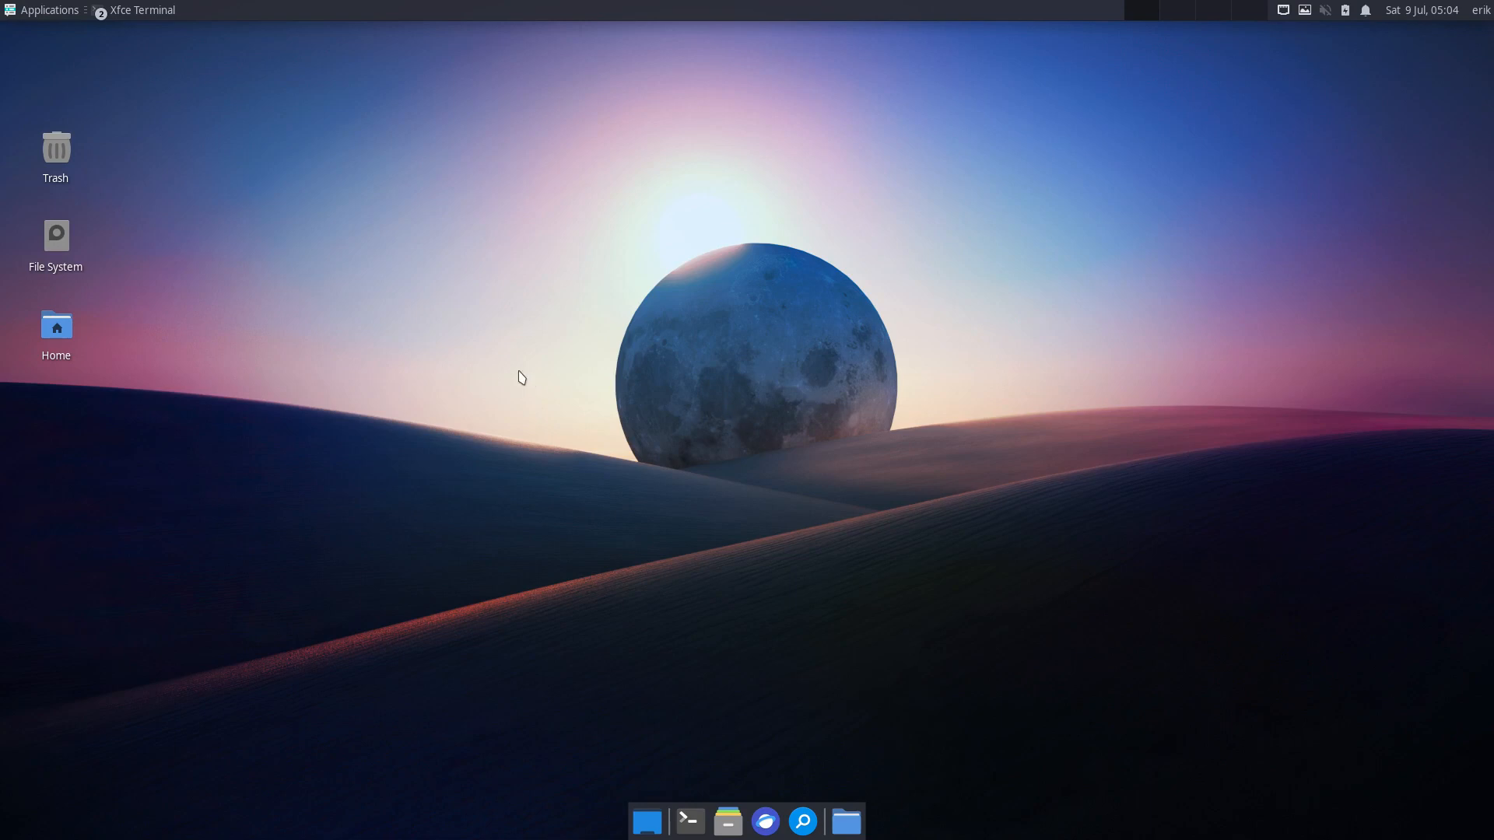
{"action": "left_click", "coordinate": [11, 9]}
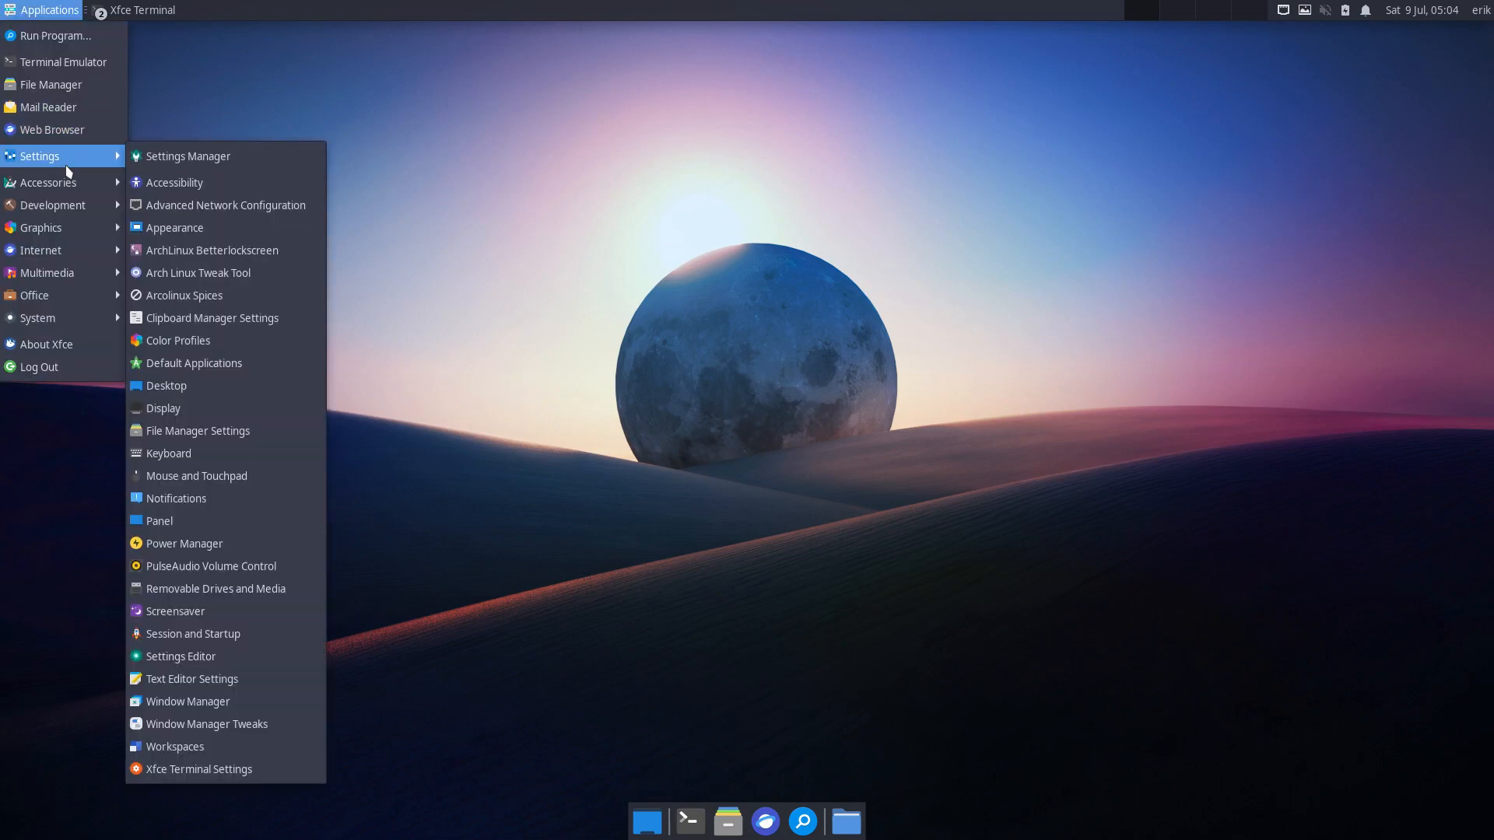
{"action": "mouse_move", "coordinate": [69, 181]}
{"action": "left_click", "coordinate": [209, 228]}
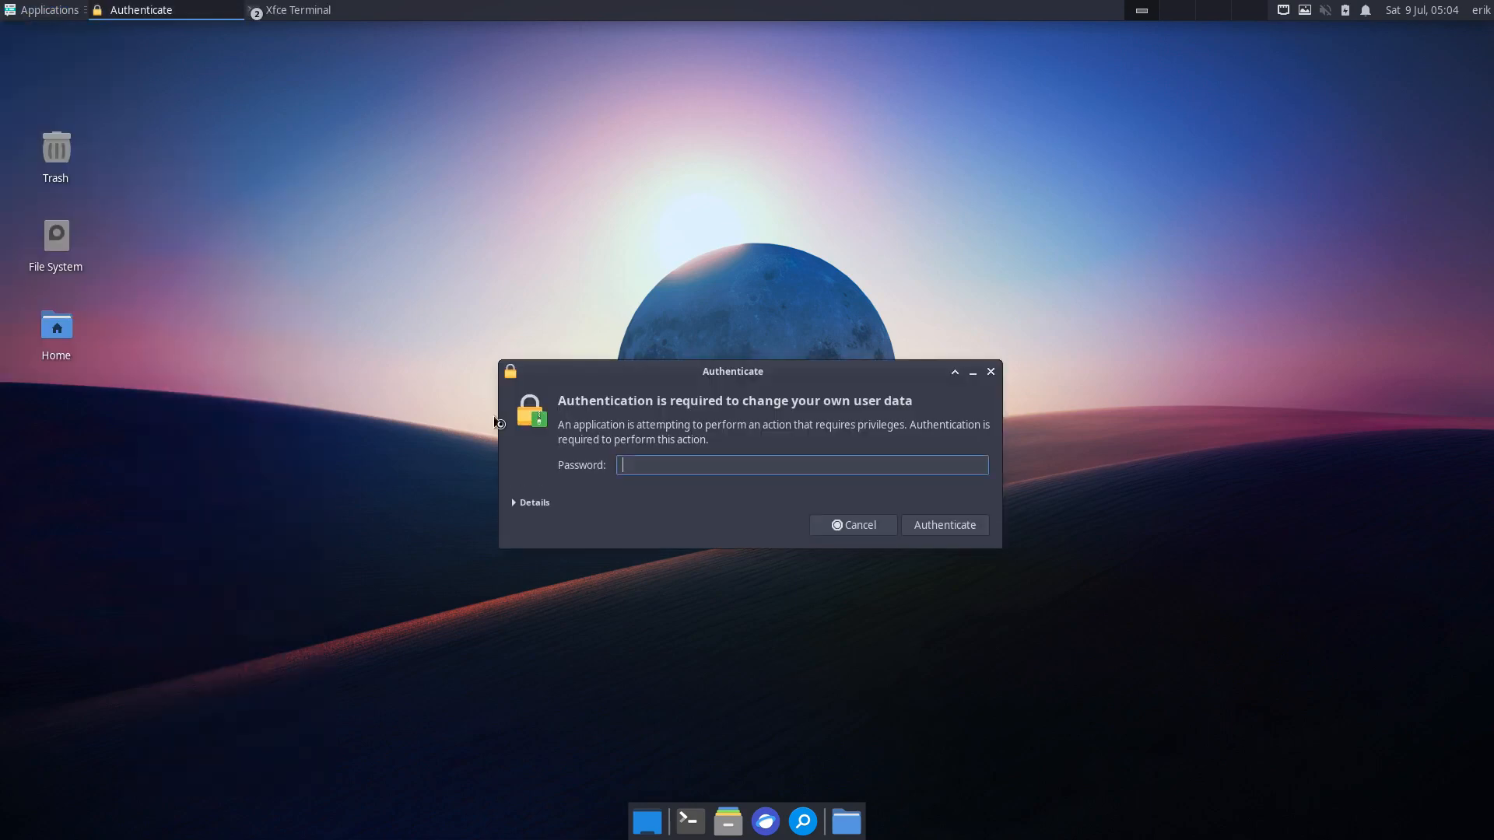
{"action": "type", "text": "****"}
{"action": "key", "text": "Return"}
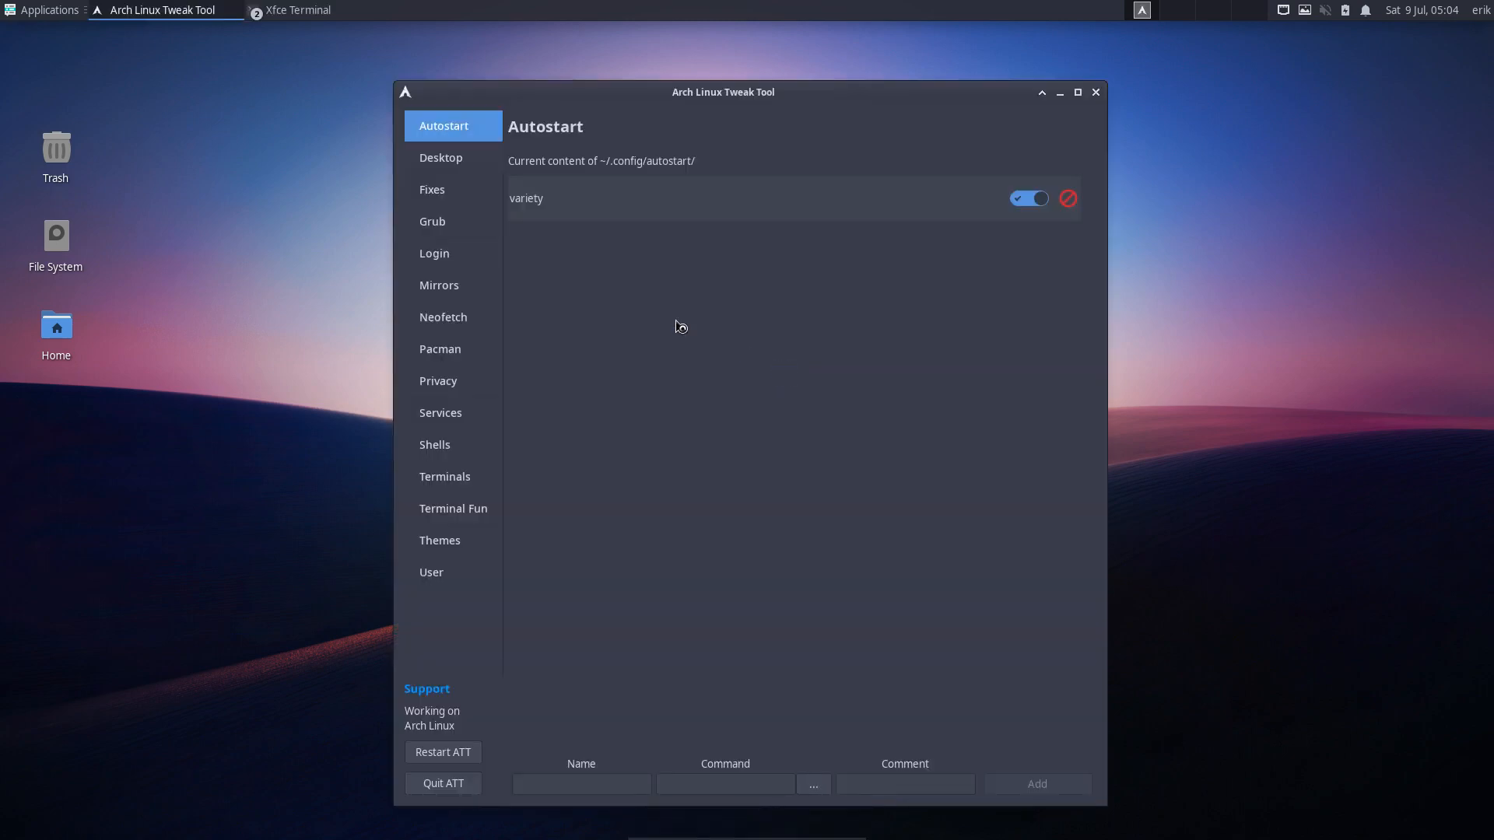
- Browse the Login Managers LIGHTDM, LXDM and WALL tabs, then go to the Mirrors page
{"action": "left_click", "coordinate": [467, 250]}
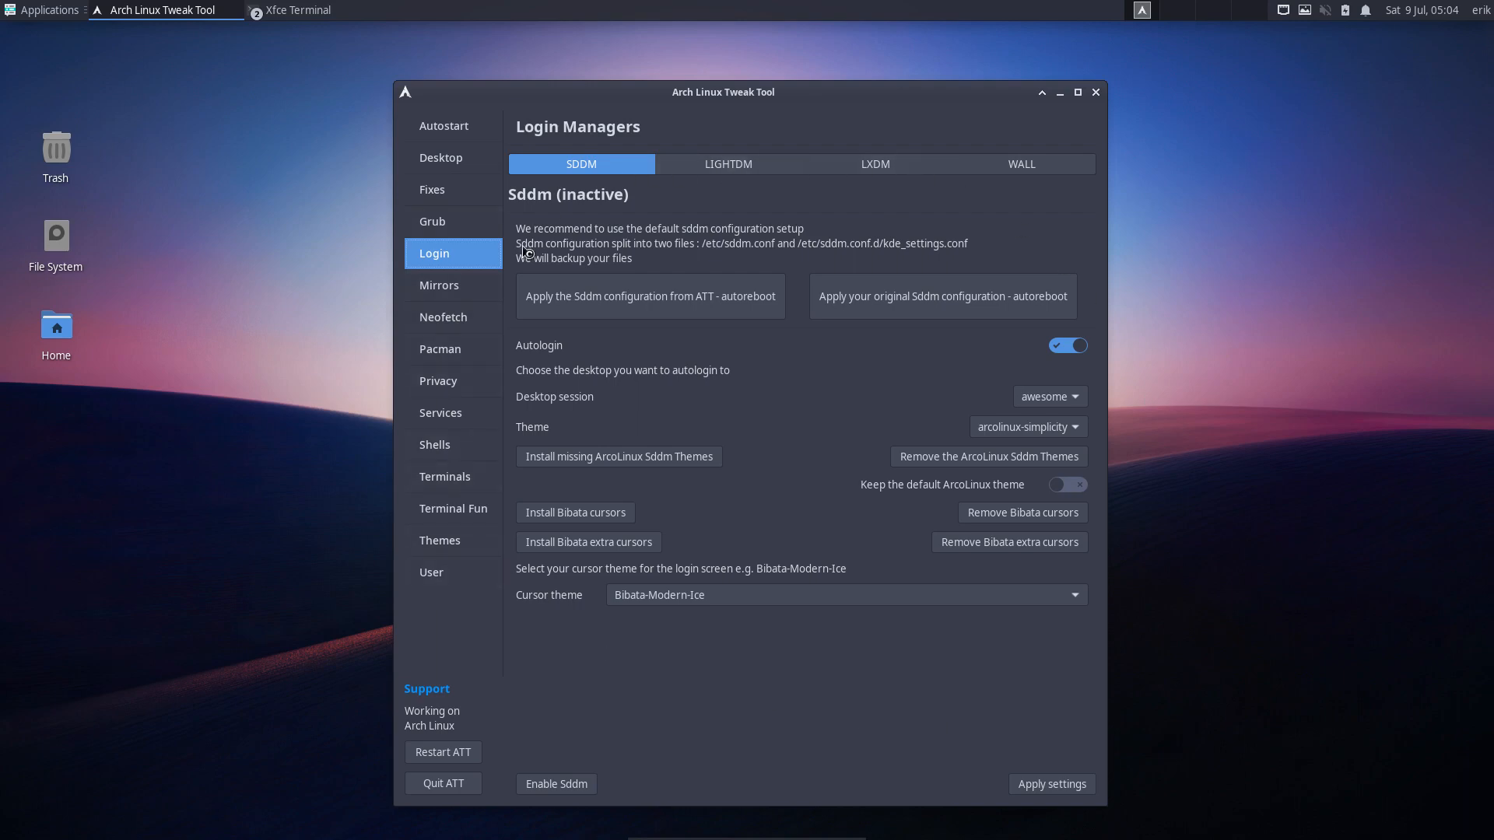
{"action": "left_click", "coordinate": [740, 173]}
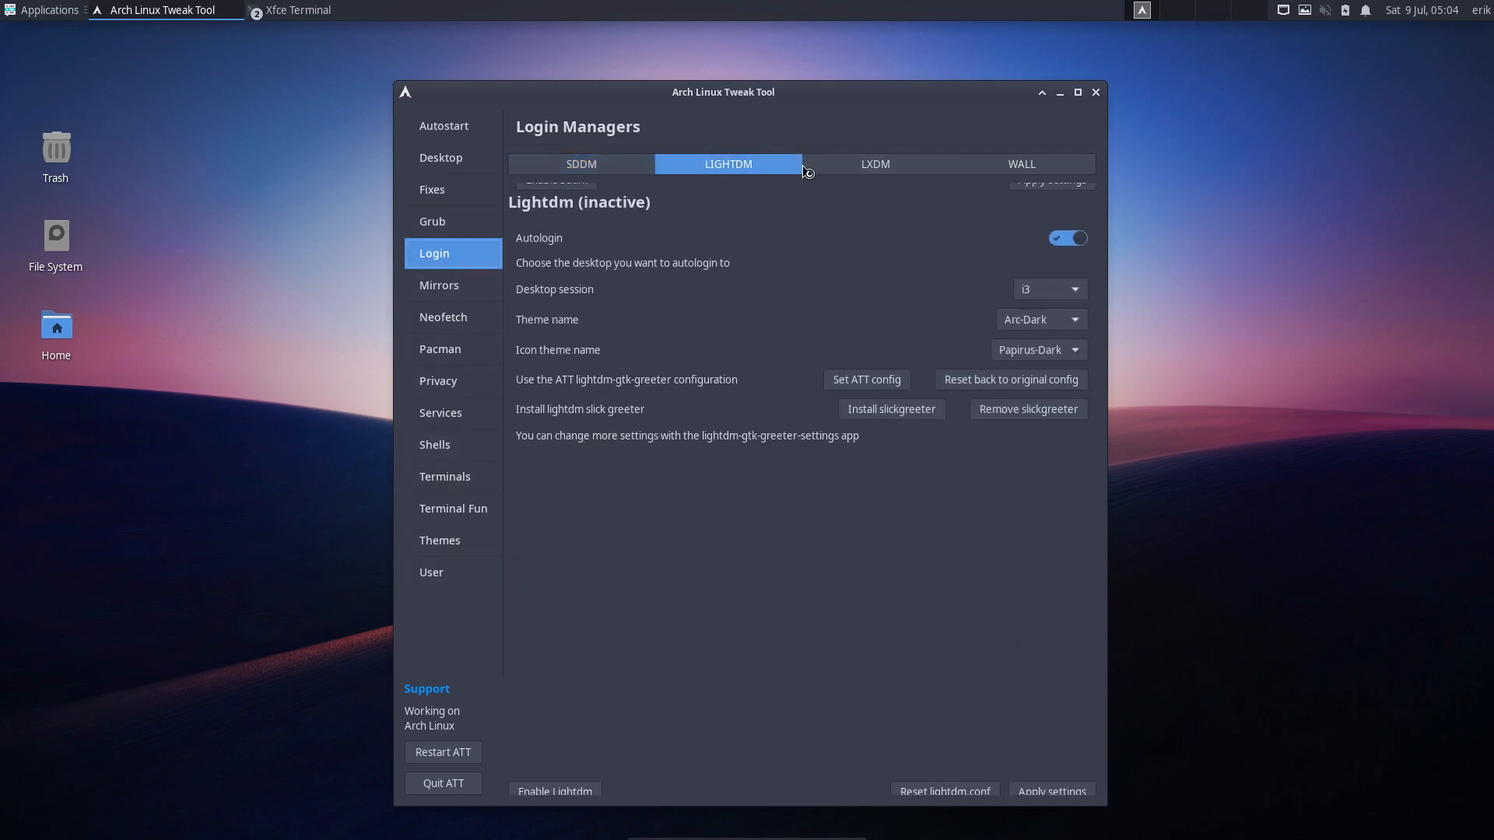
{"action": "left_click", "coordinate": [852, 164]}
{"action": "left_click", "coordinate": [1018, 161]}
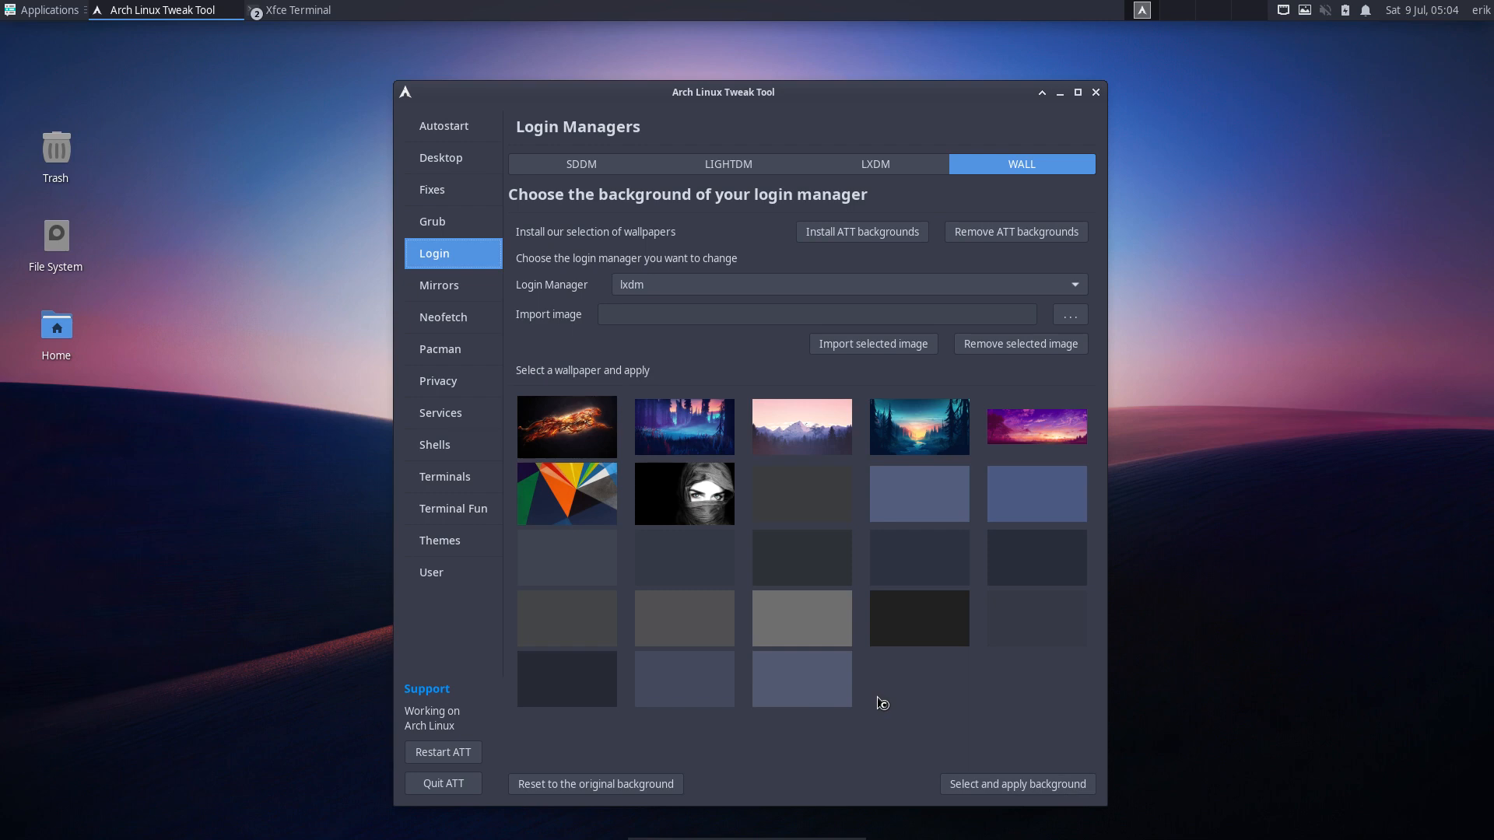
{"action": "left_click", "coordinate": [465, 287]}
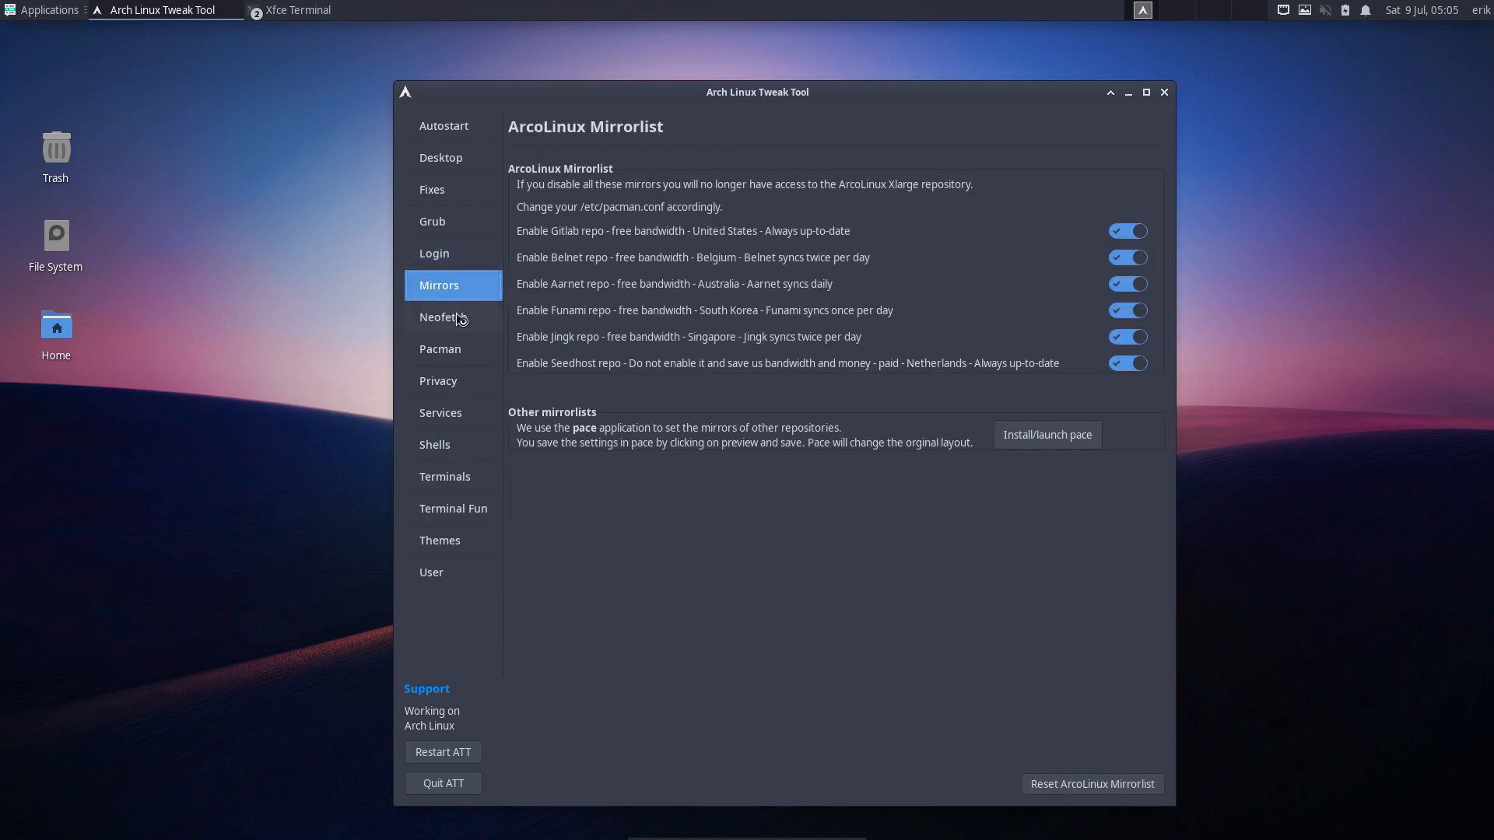
{"action": "left_click", "coordinate": [1027, 445]}
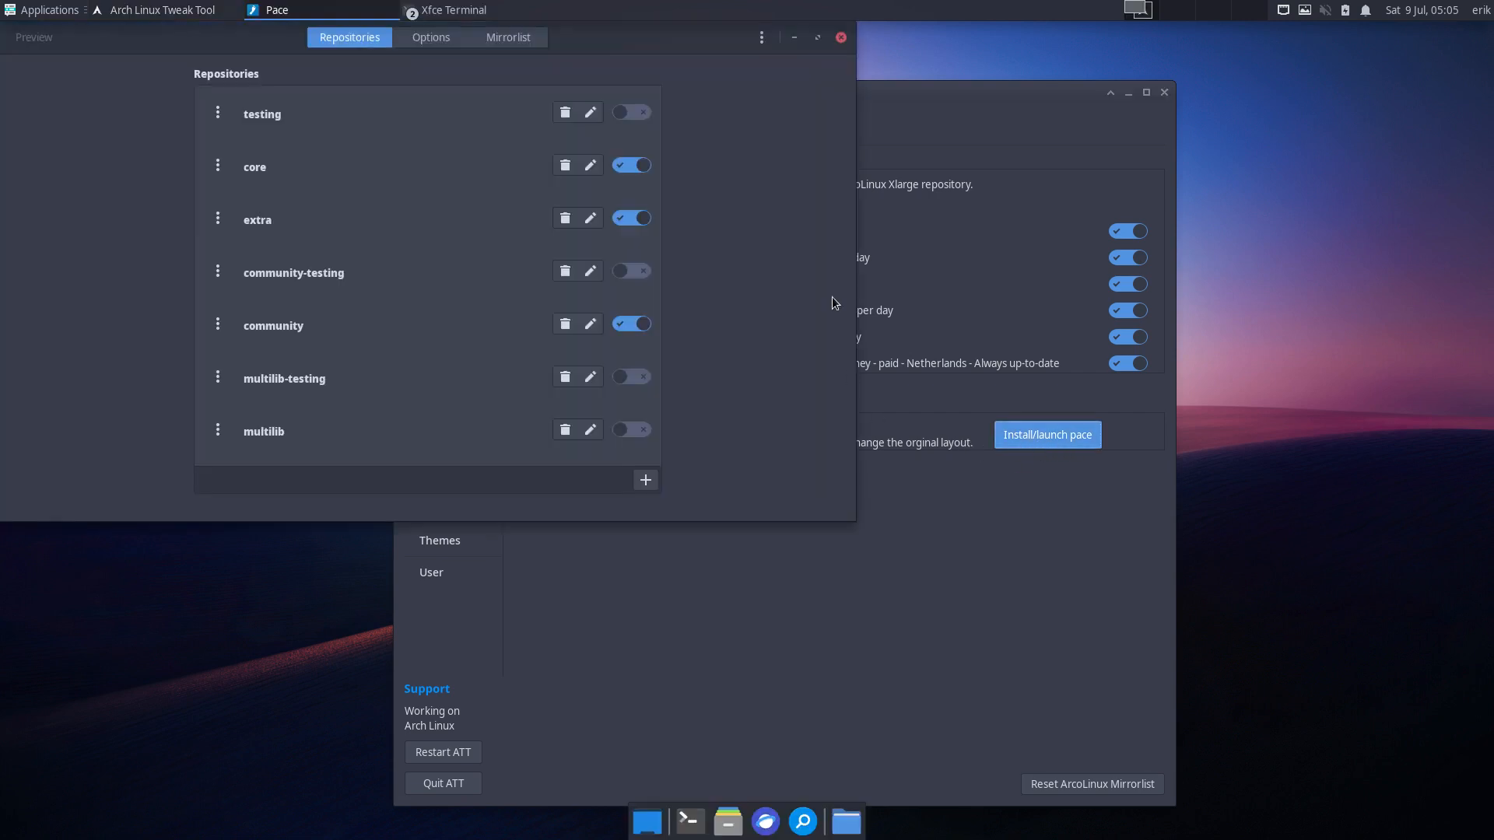
{"action": "left_click", "coordinate": [427, 43]}
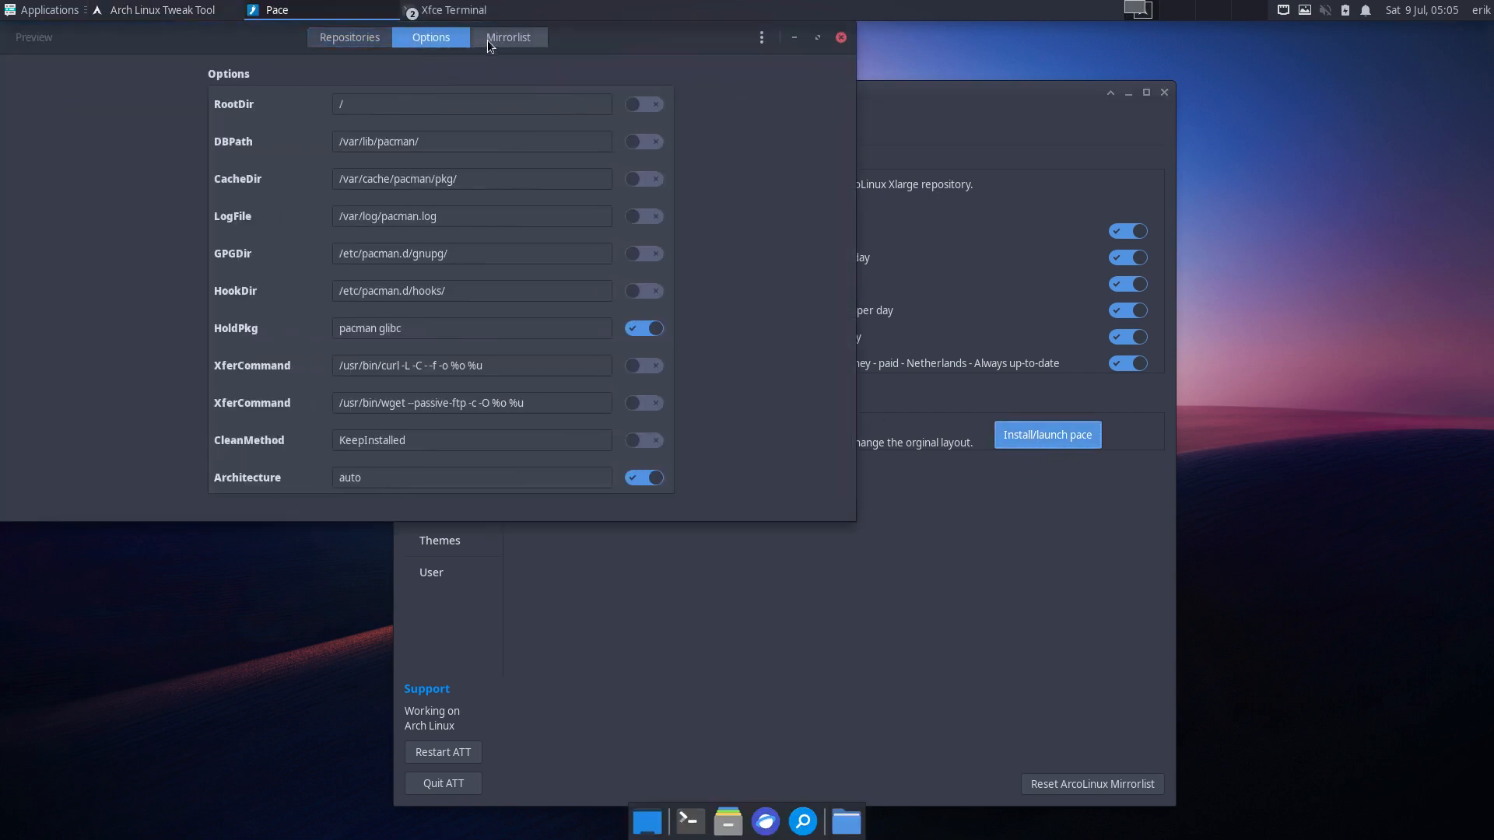
{"action": "left_click", "coordinate": [511, 39]}
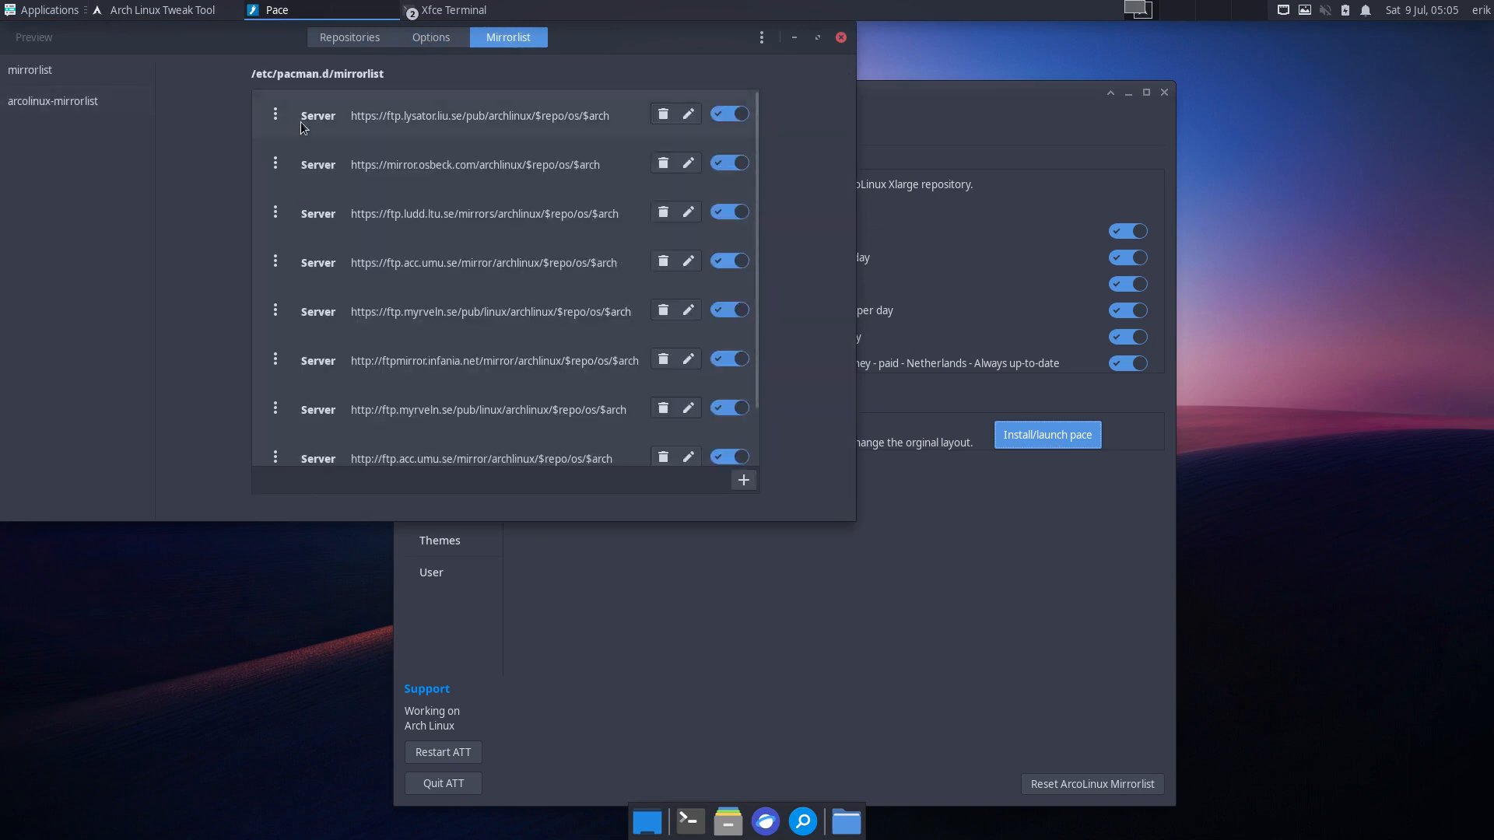
{"action": "left_click", "coordinate": [130, 77]}
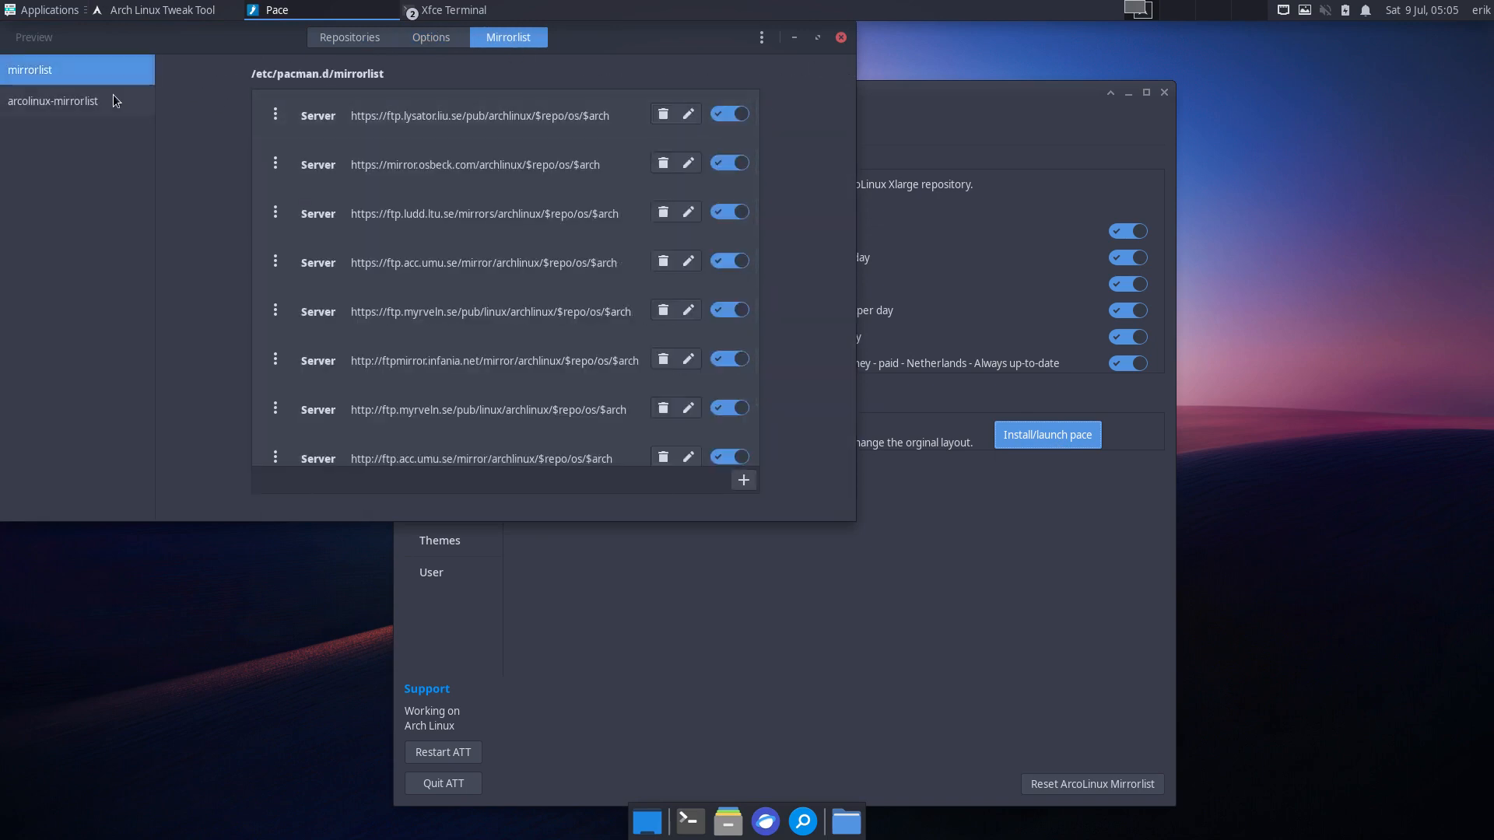
{"action": "left_click", "coordinate": [115, 94]}
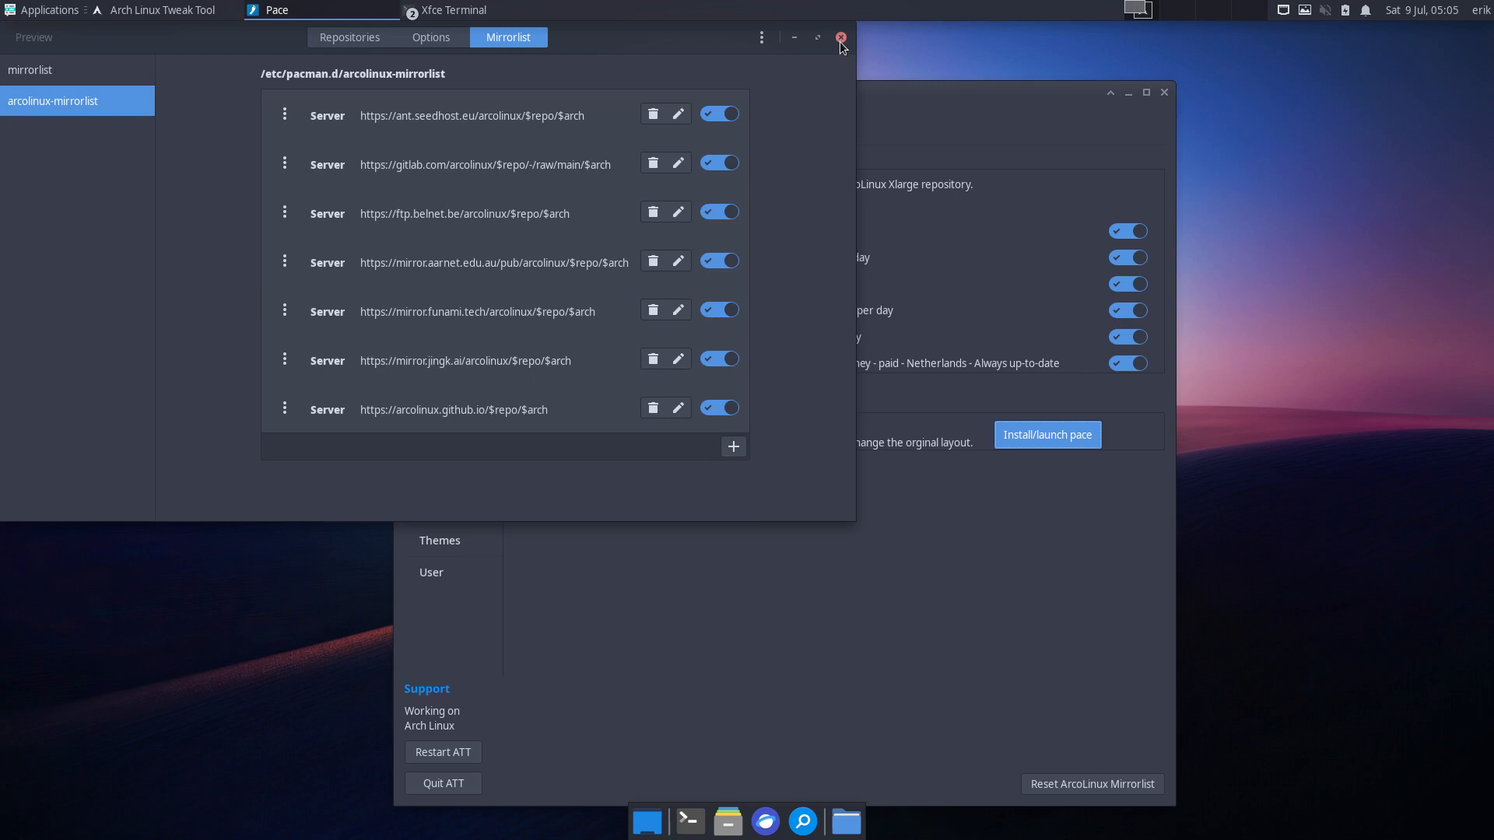
{"action": "left_click", "coordinate": [968, 543]}
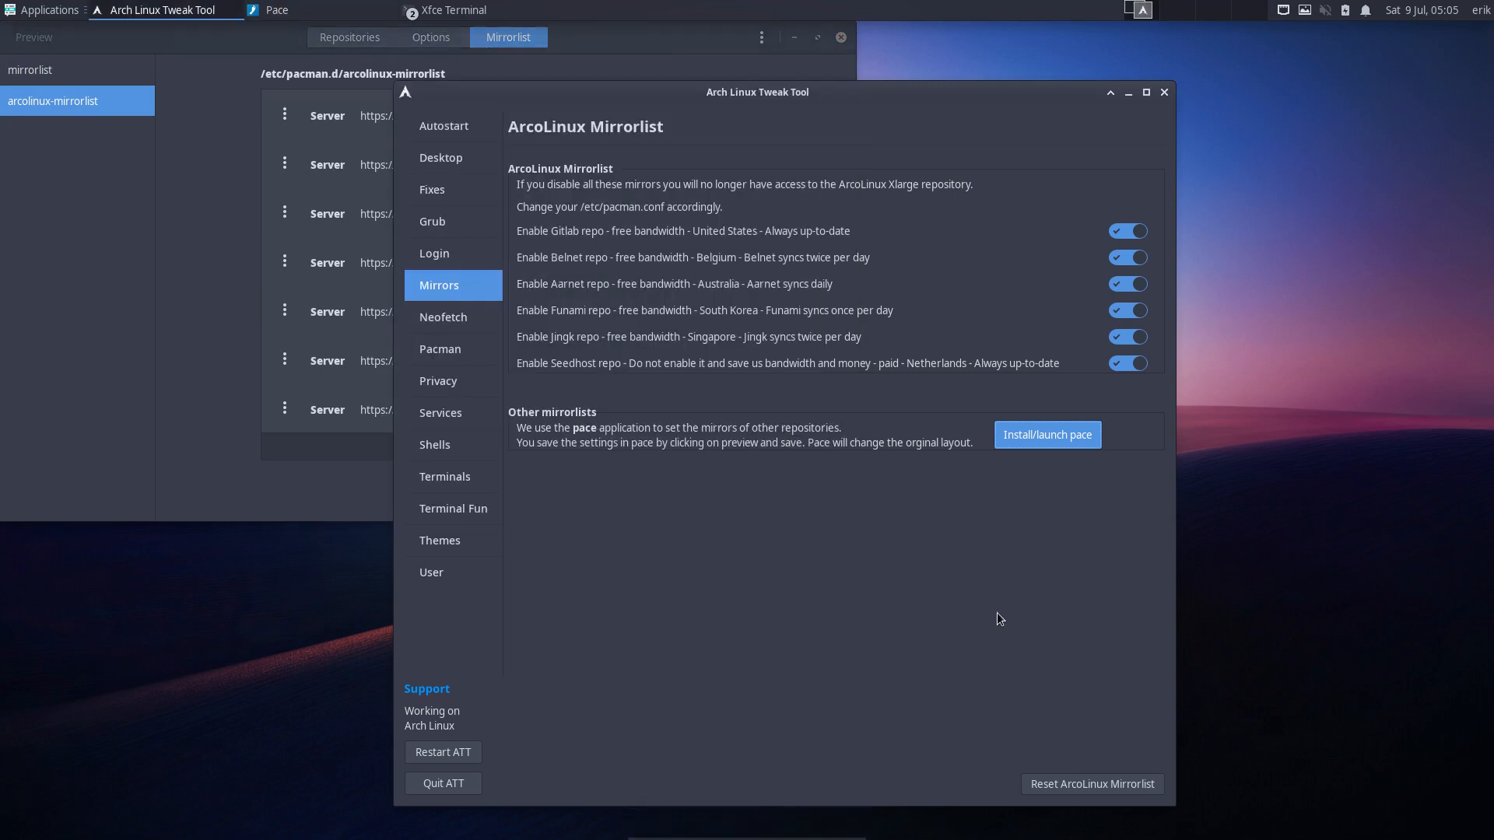
{"action": "left_click", "coordinate": [319, 501]}
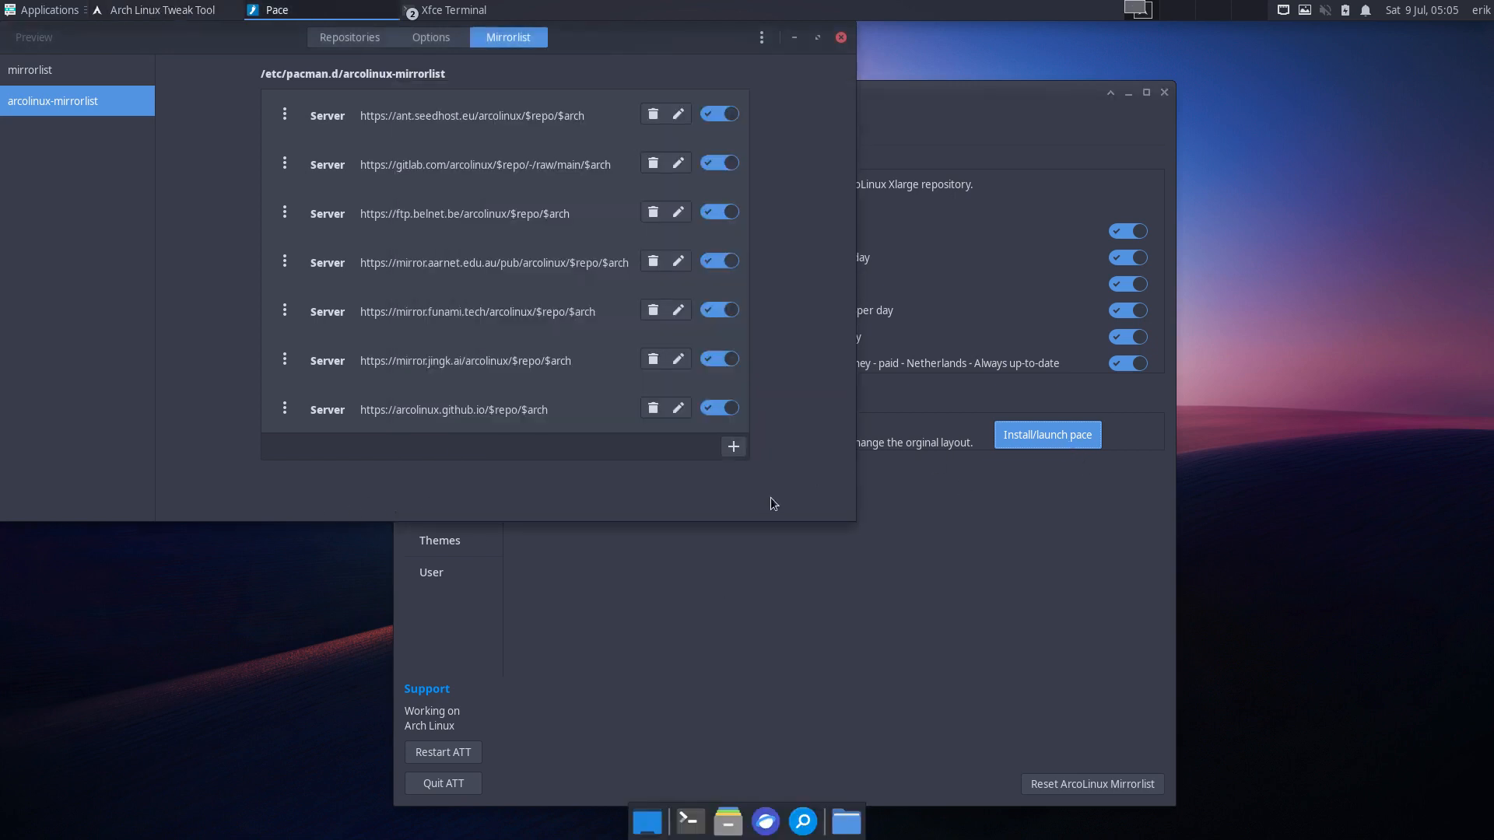
{"action": "left_click", "coordinate": [43, 72]}
{"action": "left_click", "coordinate": [379, 37]}
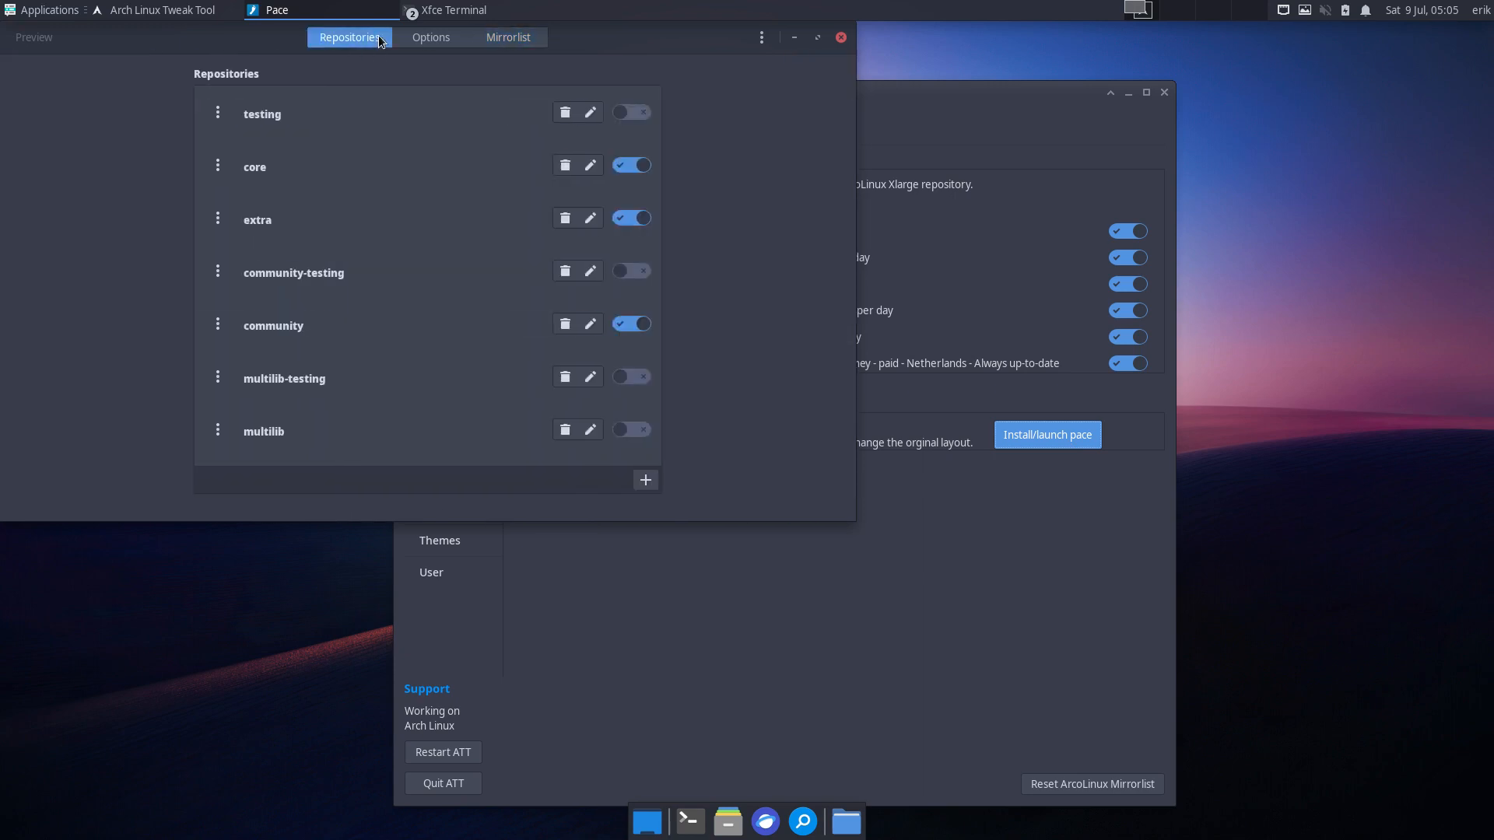
{"action": "left_click", "coordinate": [431, 37]}
{"action": "left_click", "coordinate": [506, 39]}
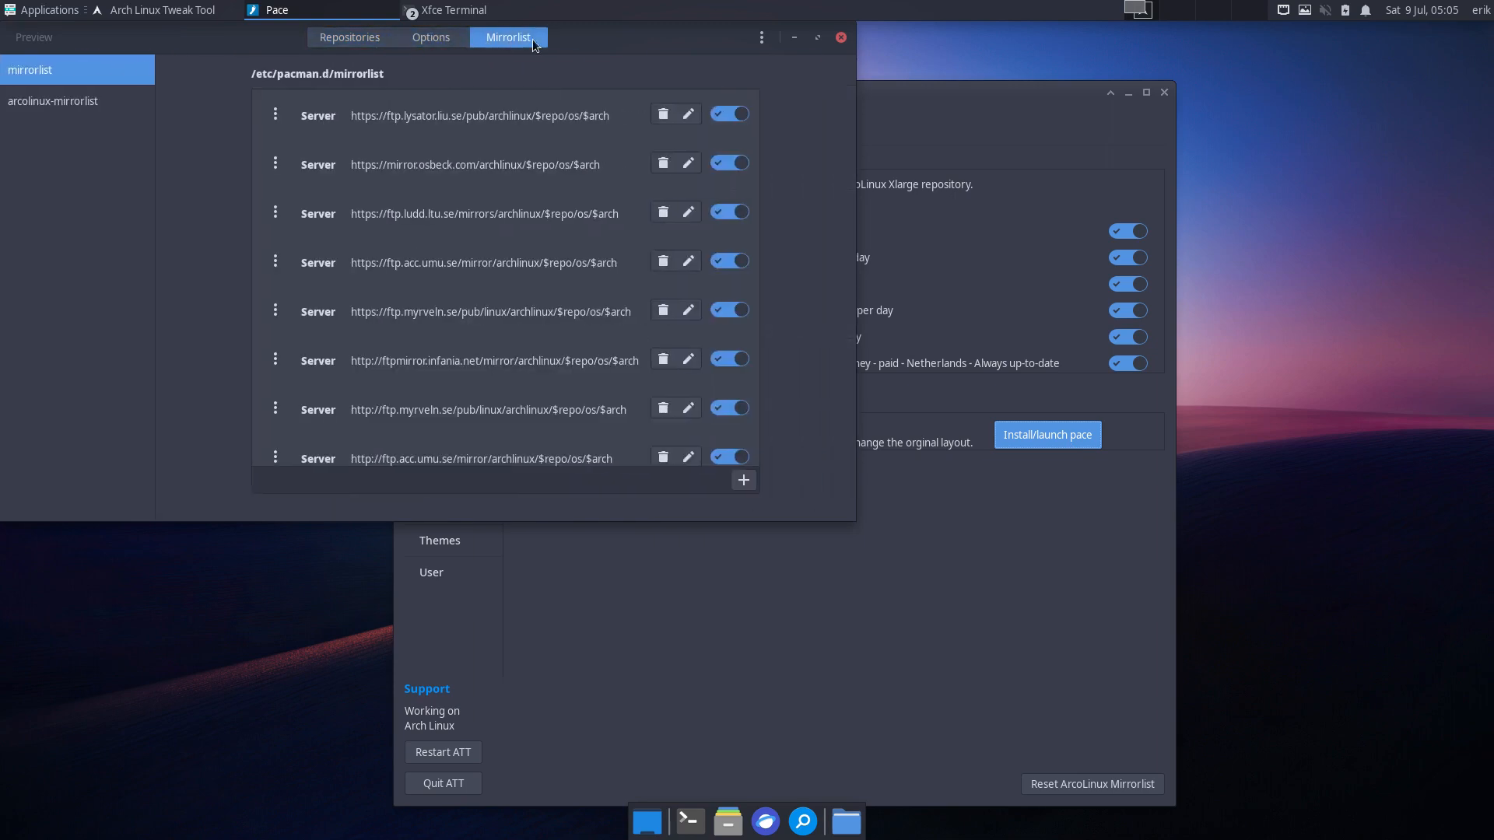
{"action": "left_click", "coordinate": [841, 38]}
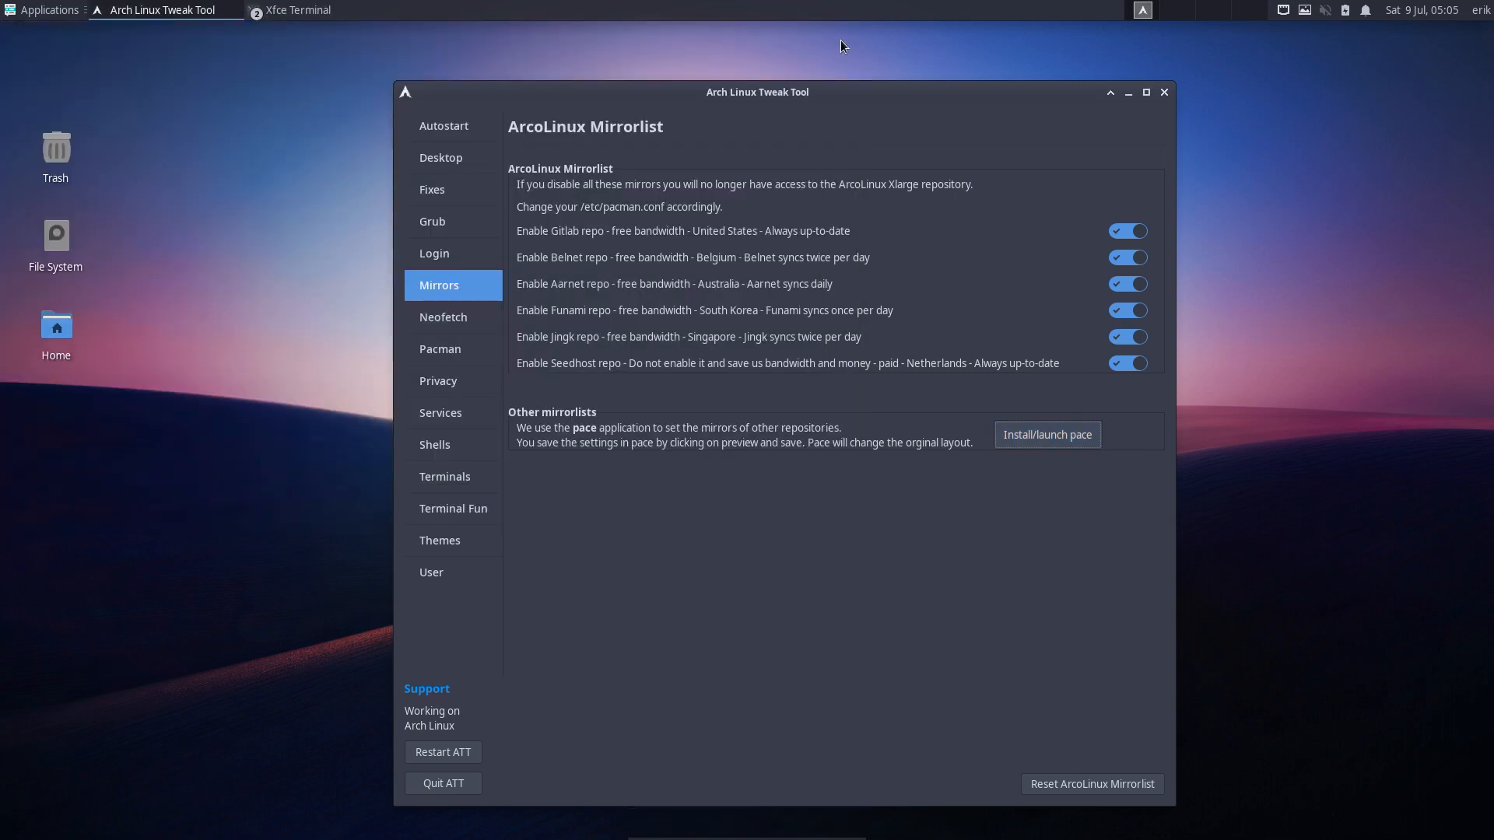
- Go to the Neofetch page and run neofetch in a new terminal
{"action": "left_click", "coordinate": [425, 315]}
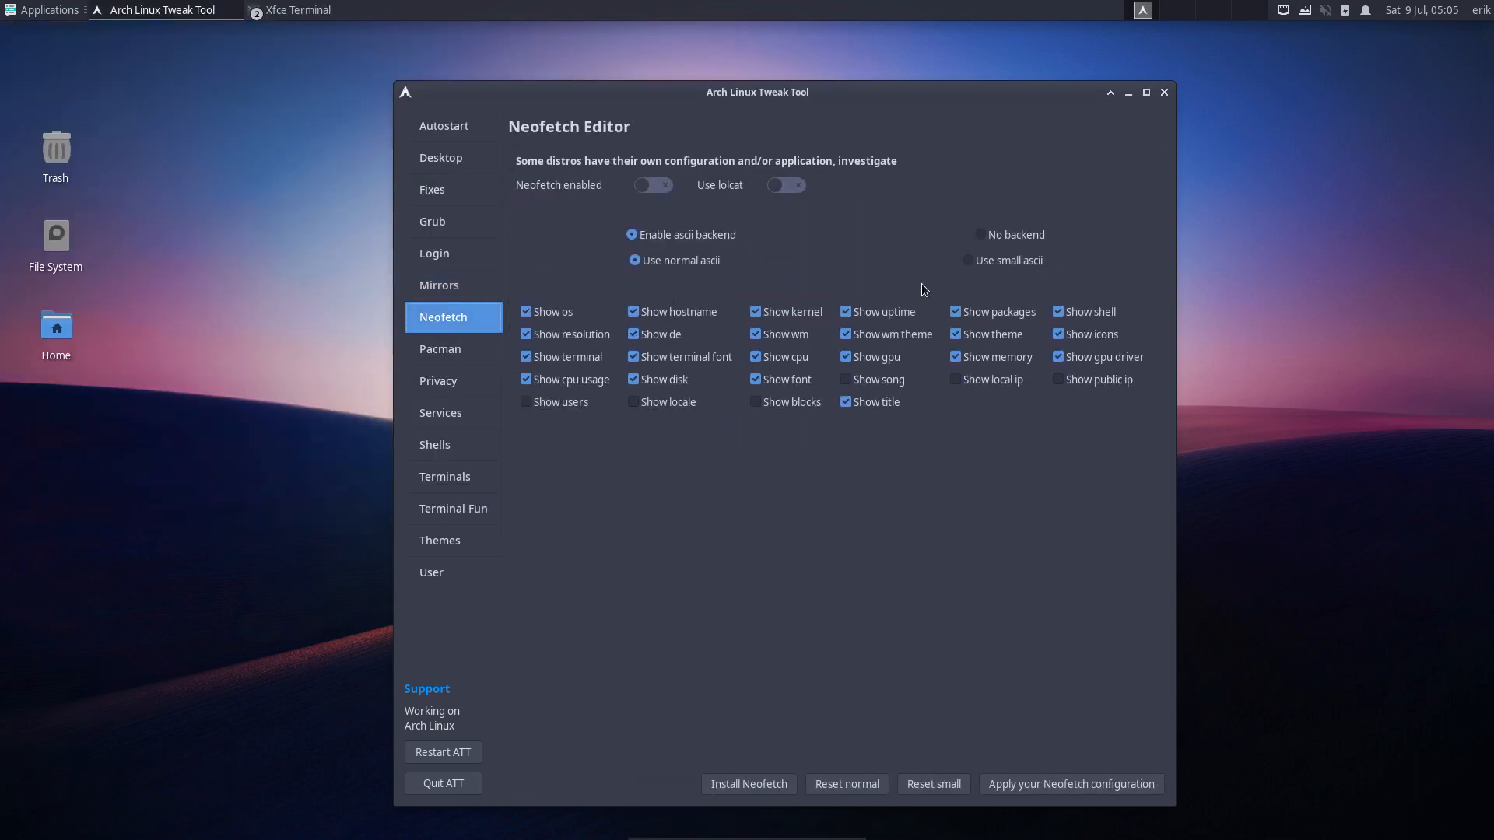
{"action": "key", "text": "ctrl+alt+t"}
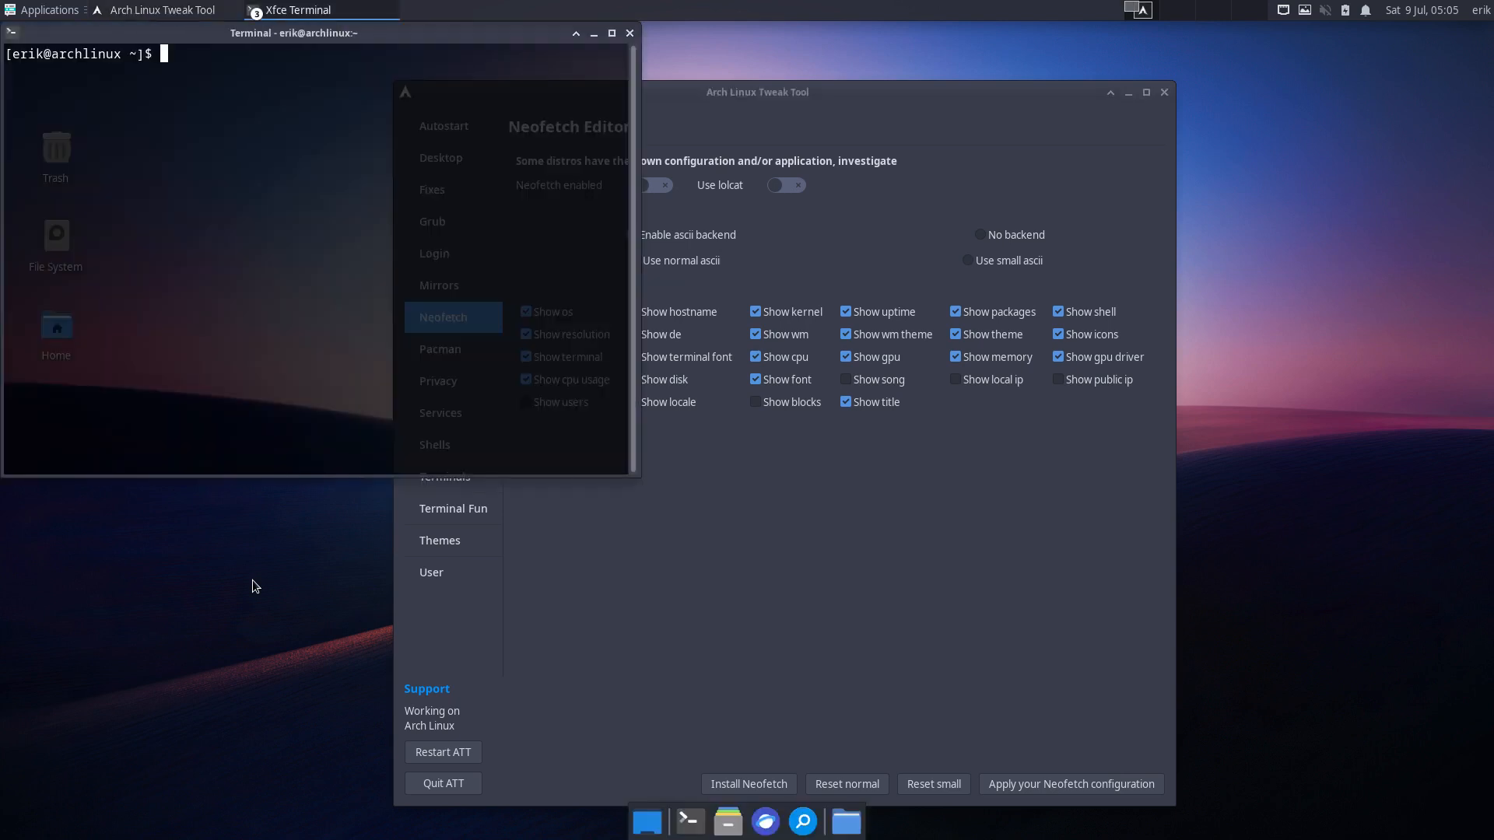
{"action": "type", "text": "neofetch"}
{"action": "key", "text": "Return"}
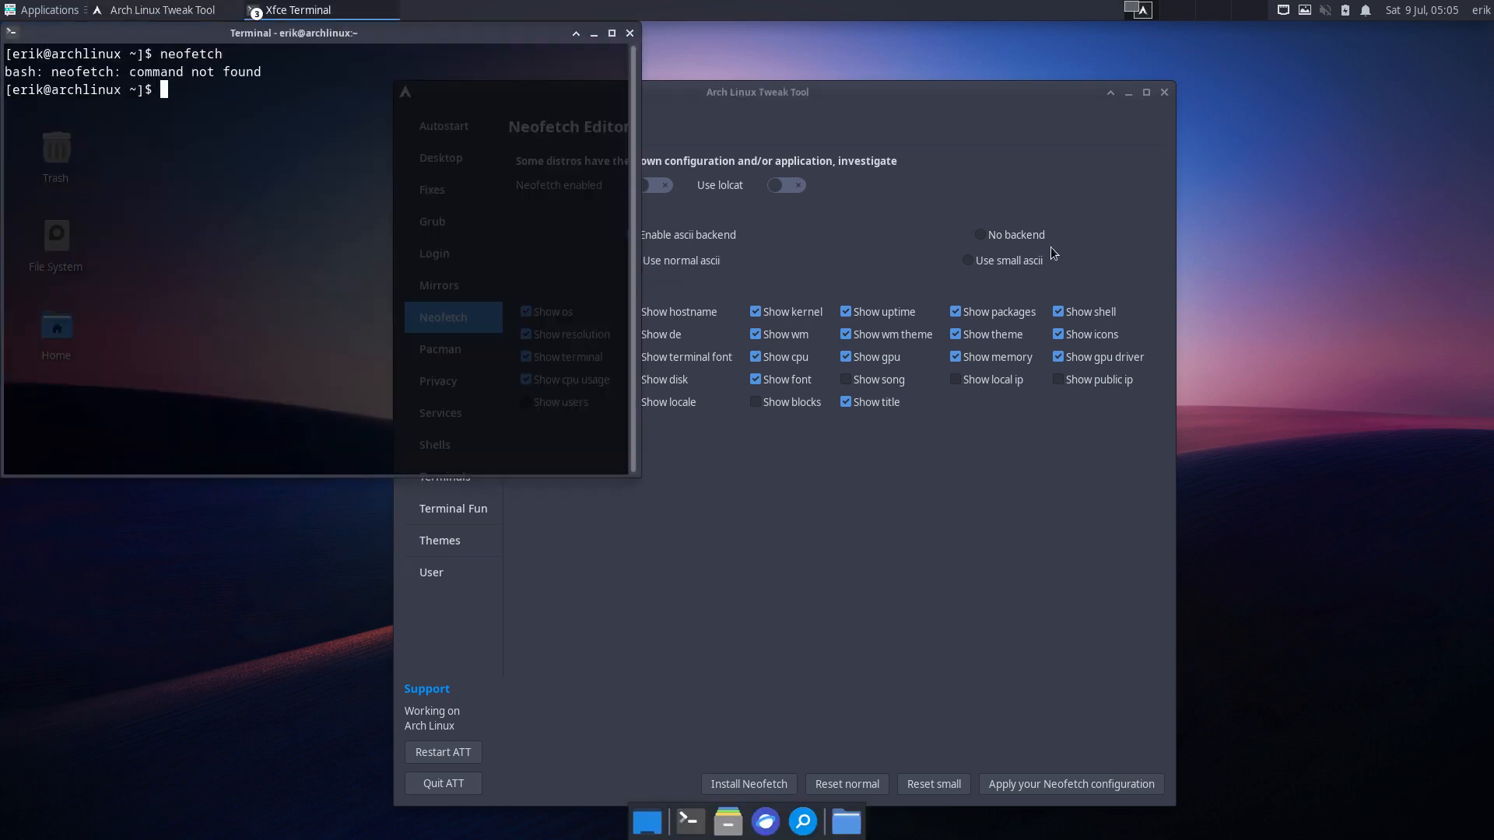
{"action": "left_click_drag", "start_coordinate": [992, 114], "coordinate": [1273, 80]}
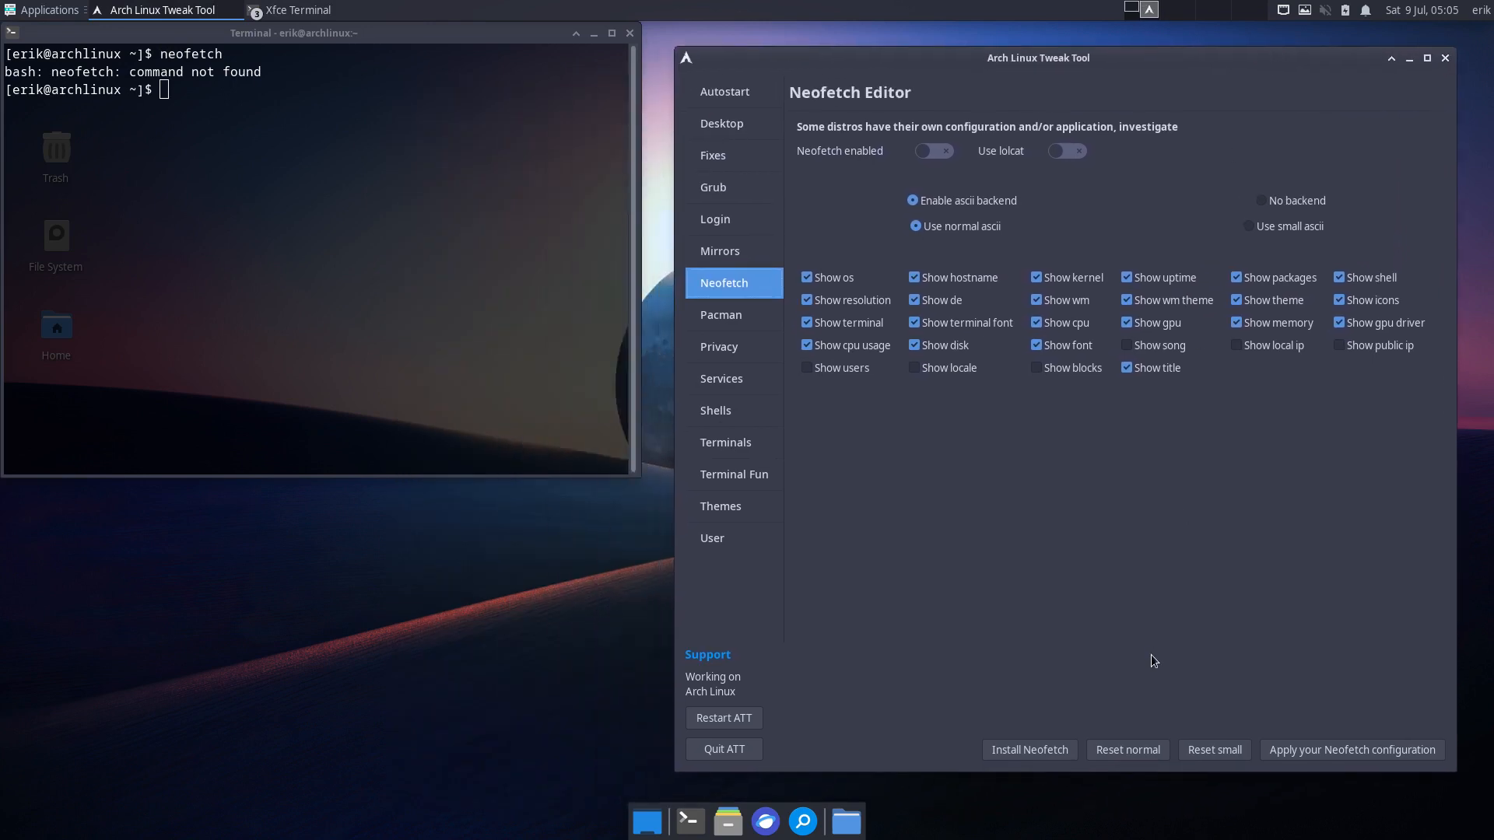
- Install Neofetch, enable it, and open a fresh terminal showing its output
{"action": "left_click", "coordinate": [1037, 752]}
{"action": "left_click", "coordinate": [398, 121]}
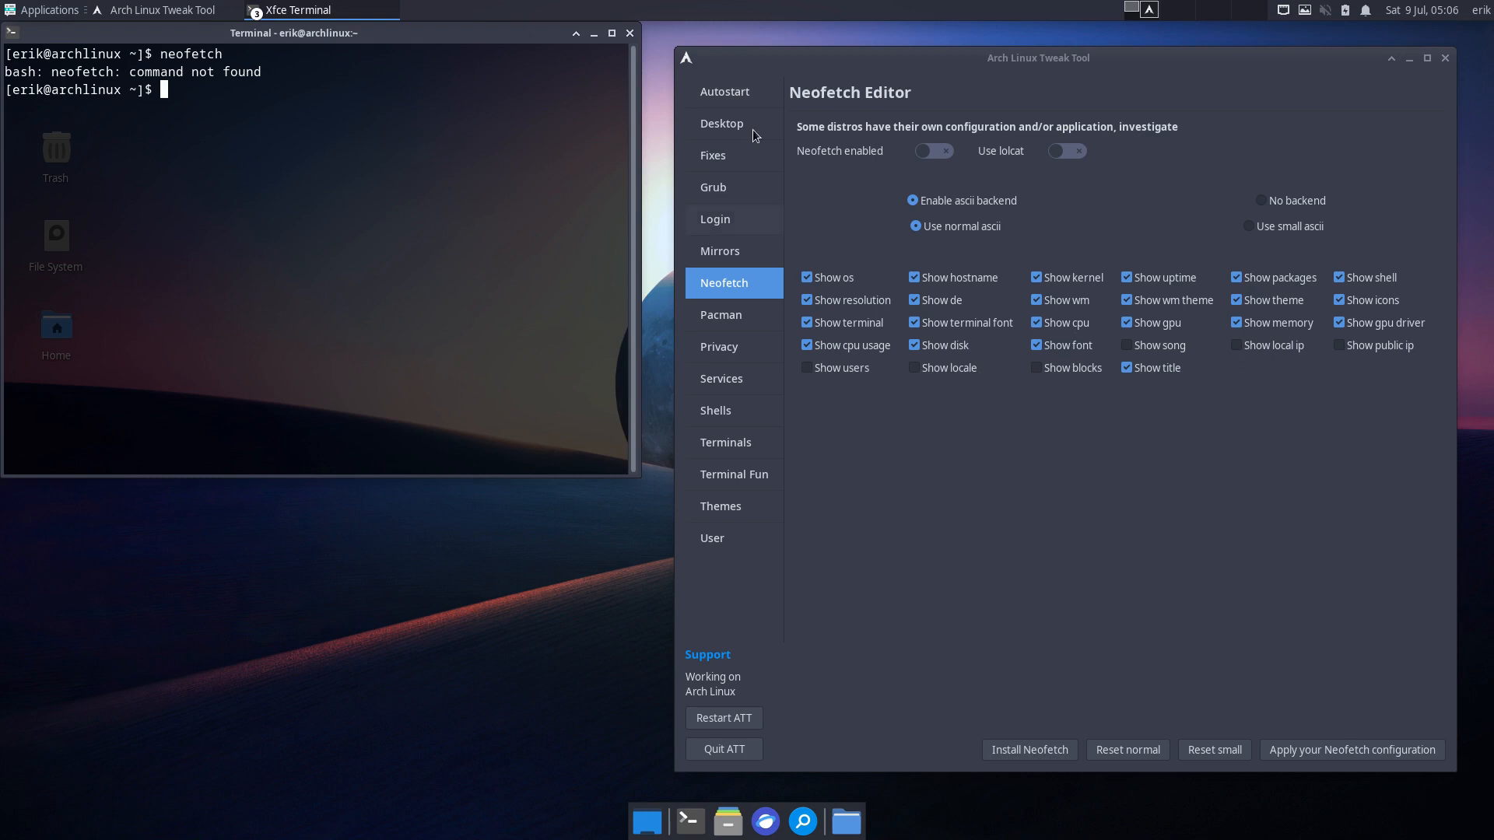
{"action": "left_click", "coordinate": [932, 153]}
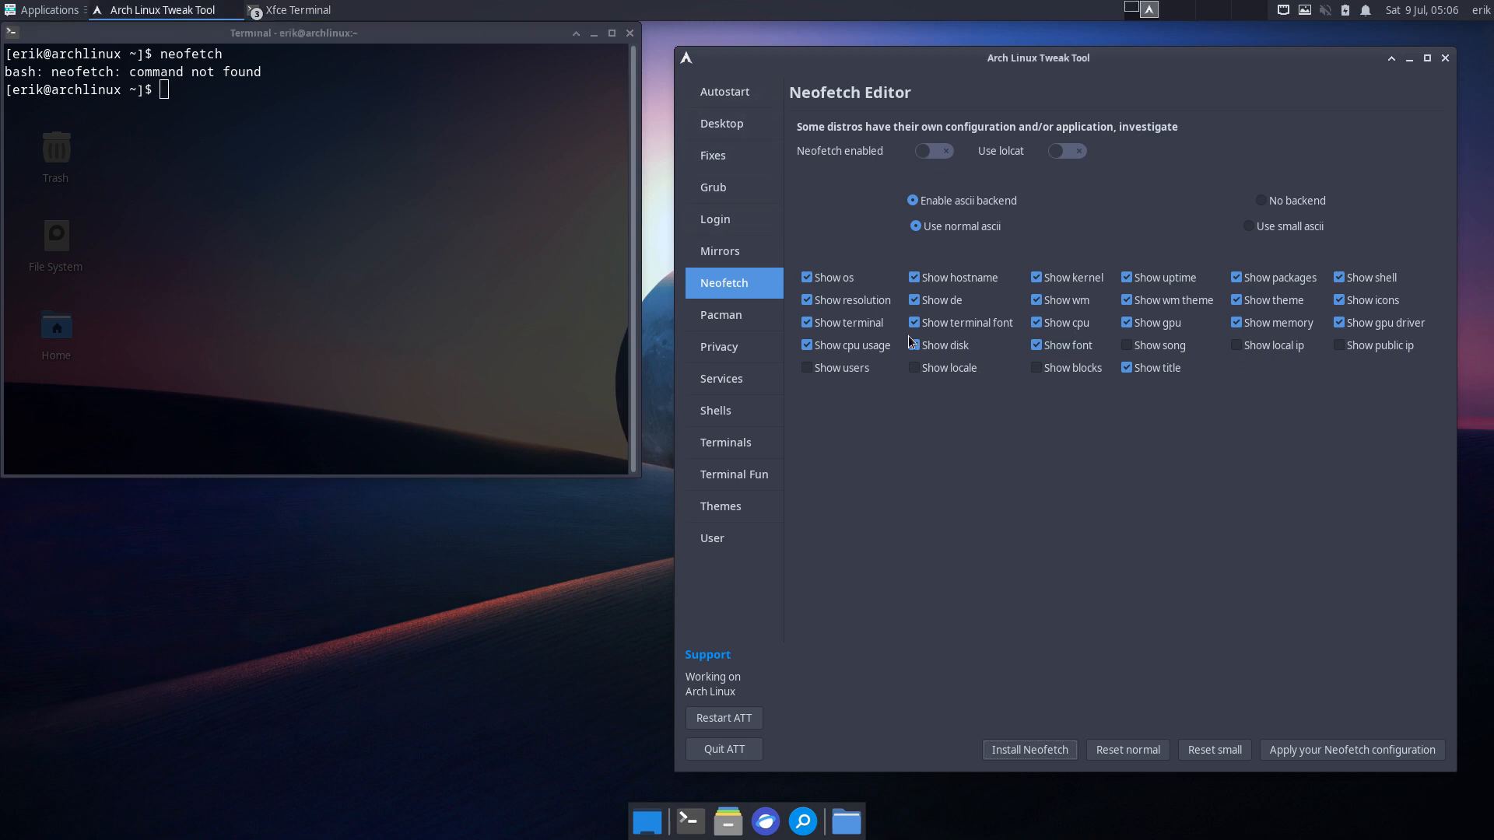
{"action": "left_click", "coordinate": [940, 153]}
{"action": "key", "text": "ctrl+alt+t"}
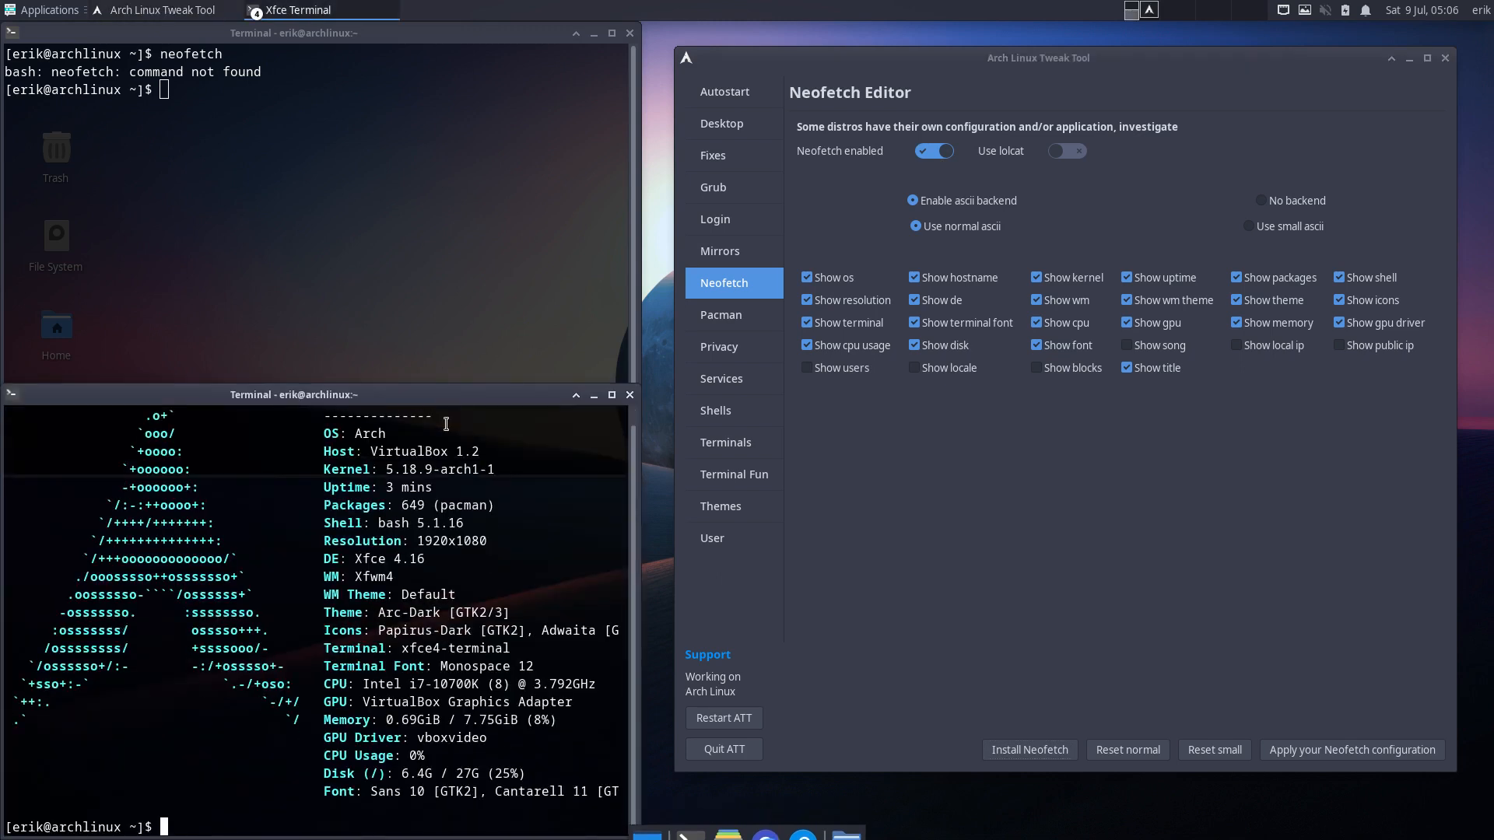
- Close the old terminal, move the neofetch terminal to the top, and open a preview terminal
{"action": "left_click", "coordinate": [630, 34]}
{"action": "left_click_drag", "start_coordinate": [306, 393], "coordinate": [319, 60]}
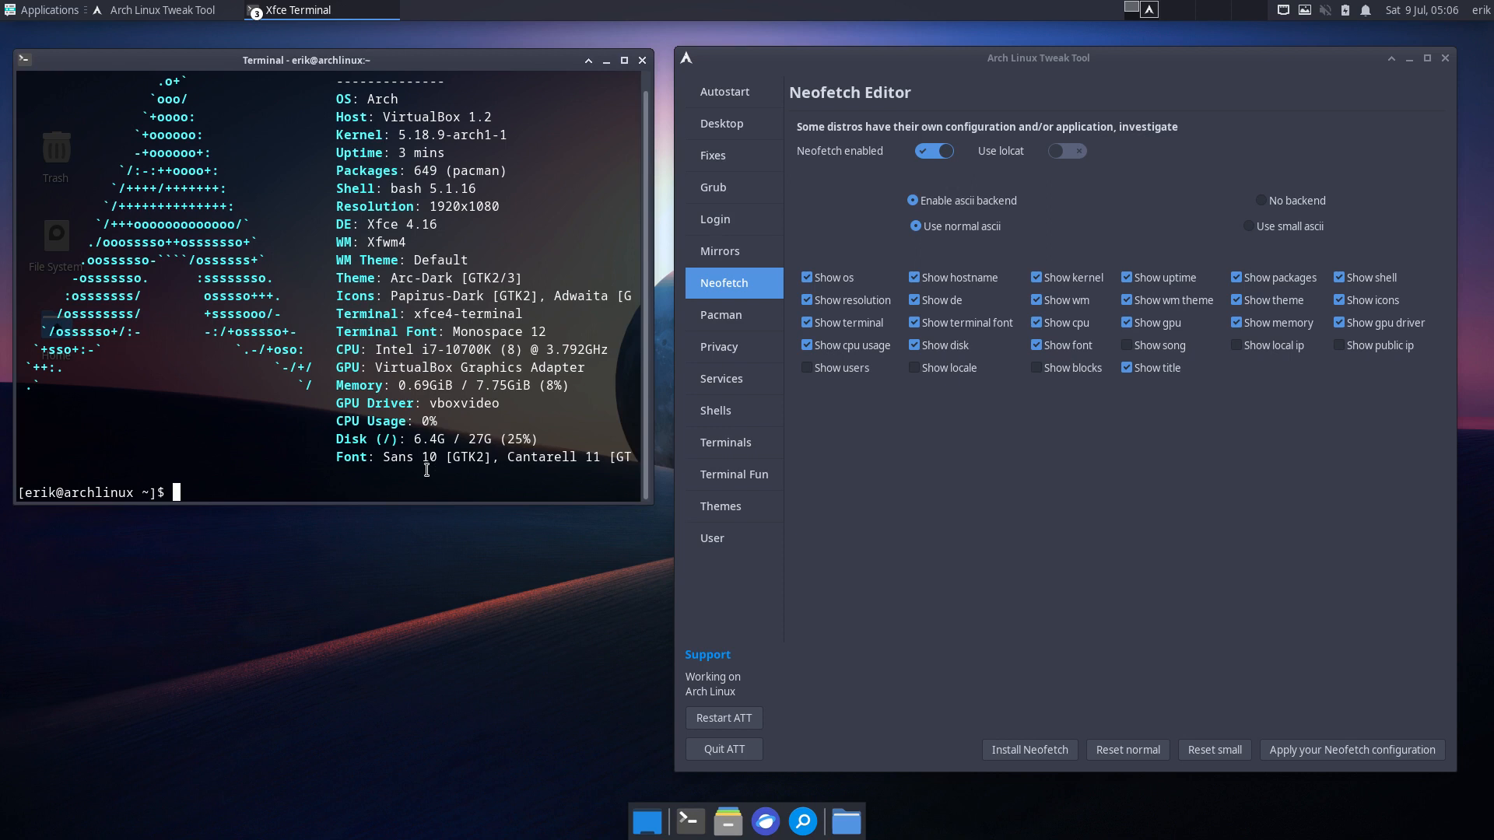
{"action": "left_click", "coordinate": [1076, 151]}
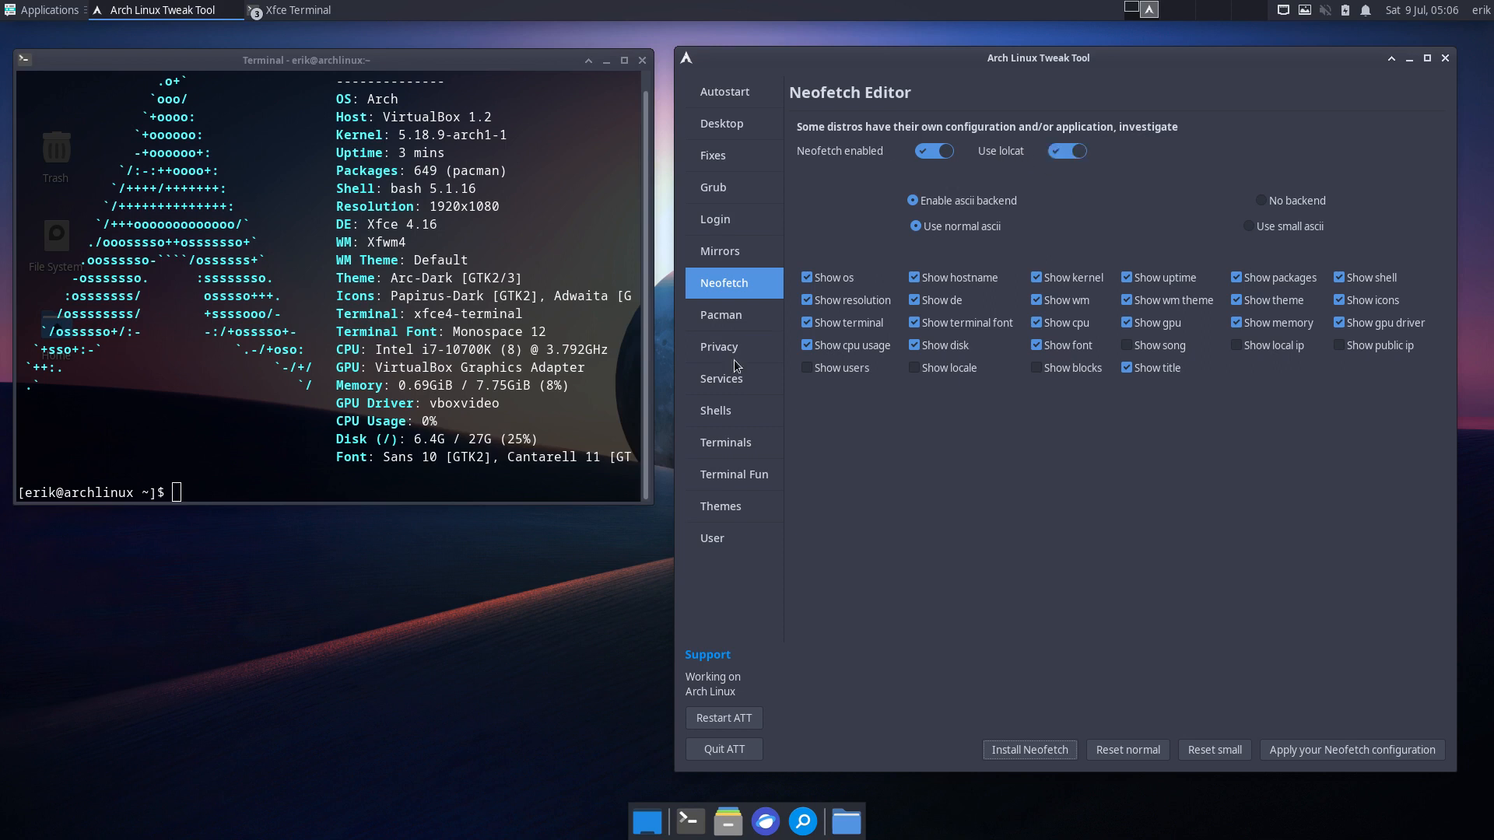
{"action": "key", "text": "ctrl+alt+t"}
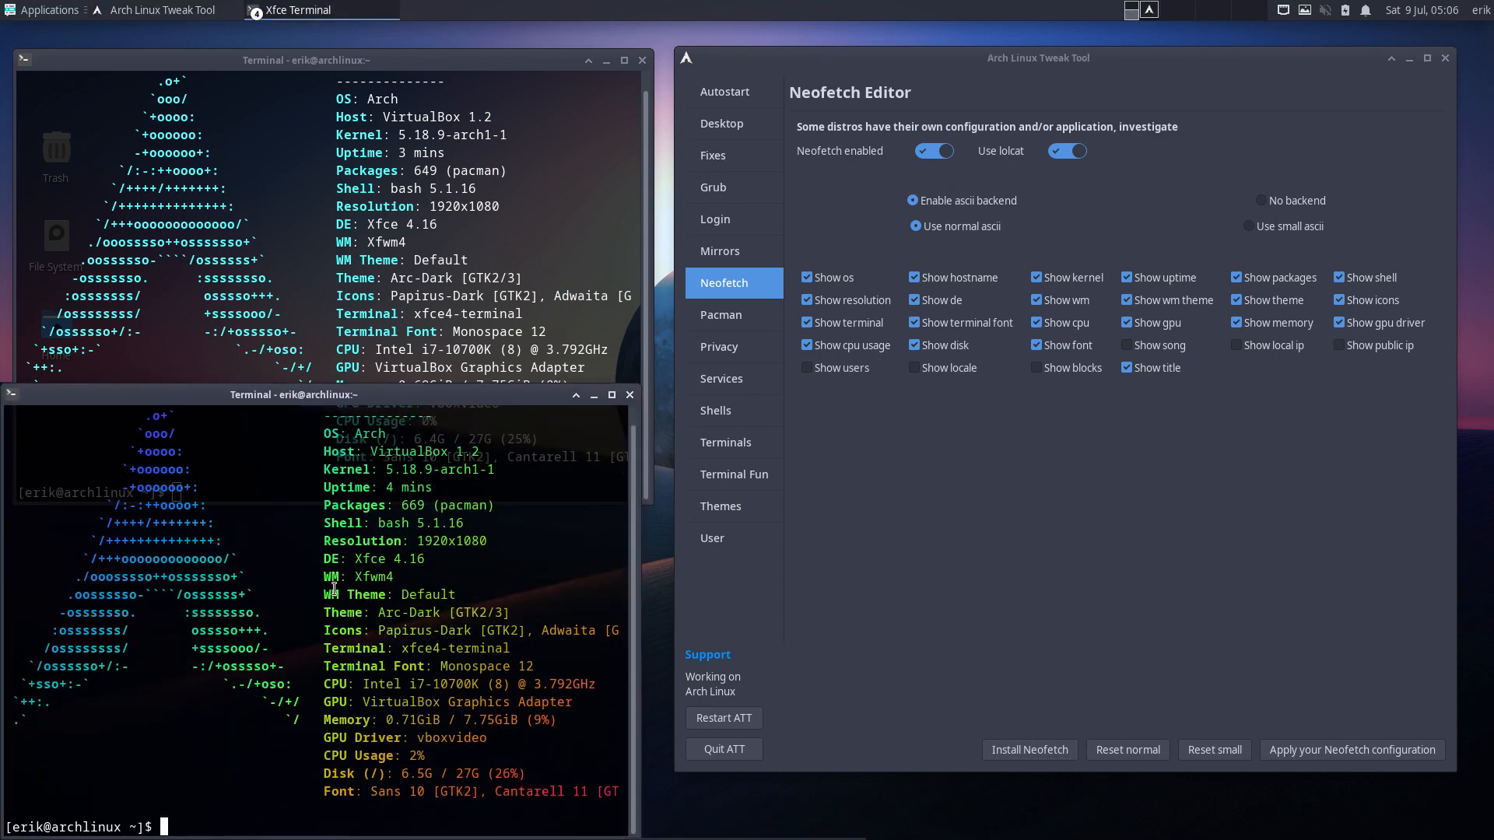
- Save Neofetch with small ascii, hiding font, cpu, kernel and wm lines; close test terminals
{"action": "left_click", "coordinate": [1267, 231]}
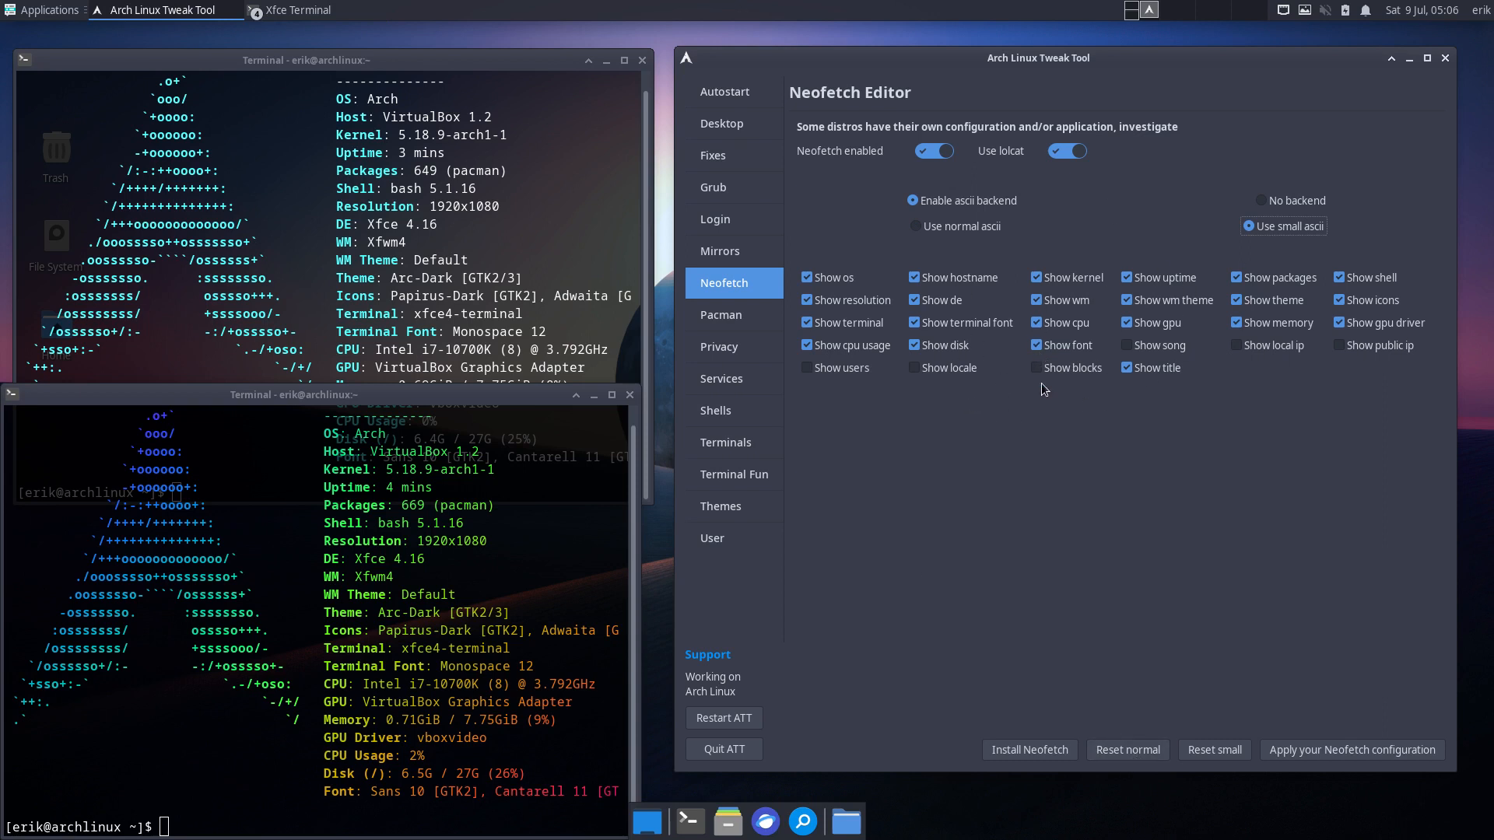
{"action": "left_click", "coordinate": [1052, 346]}
{"action": "left_click", "coordinate": [1052, 324]}
{"action": "left_click", "coordinate": [1068, 279]}
{"action": "left_click", "coordinate": [1063, 301]}
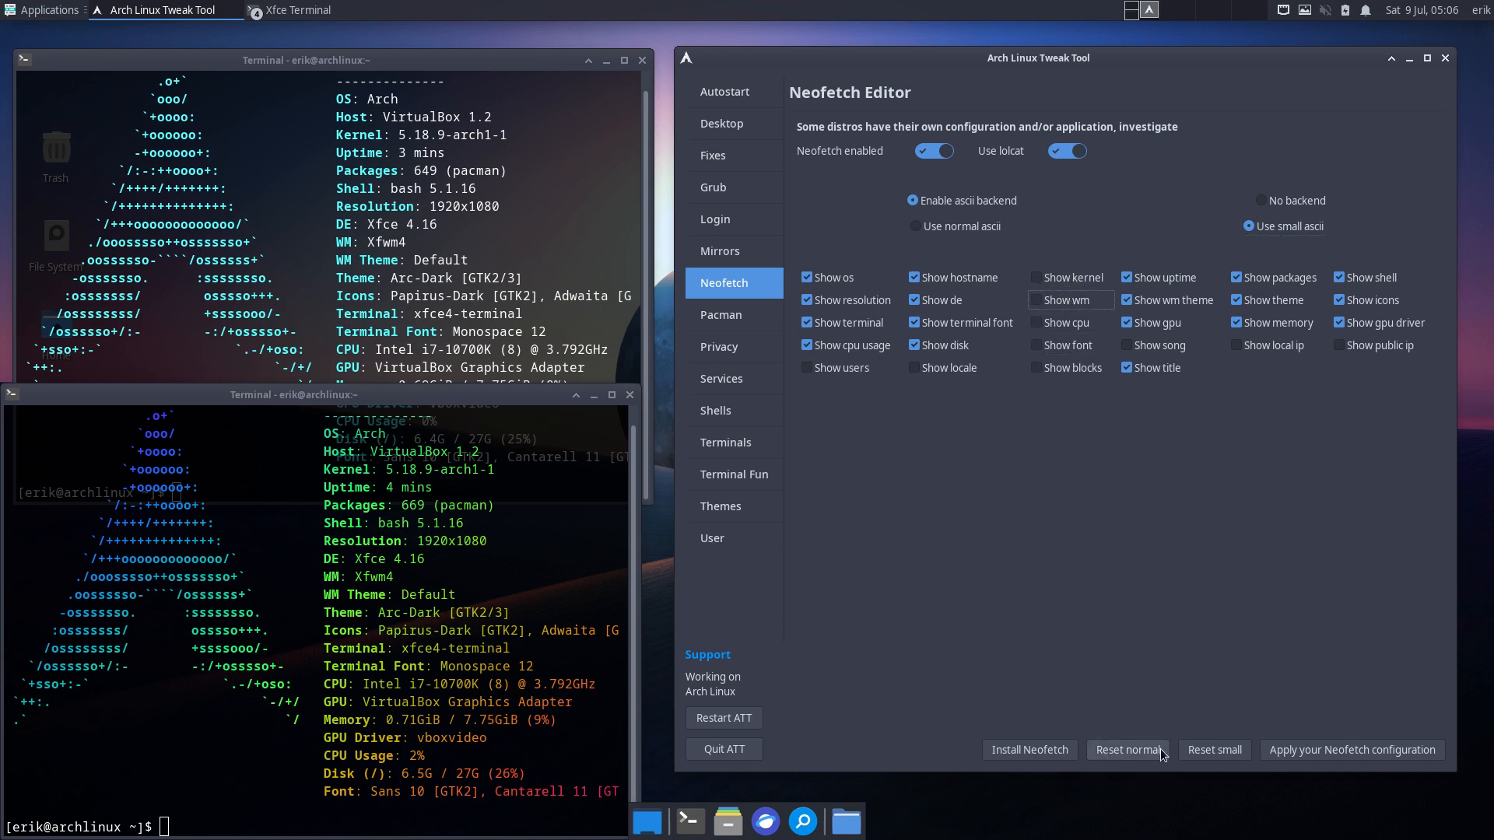
{"action": "left_click", "coordinate": [1284, 752]}
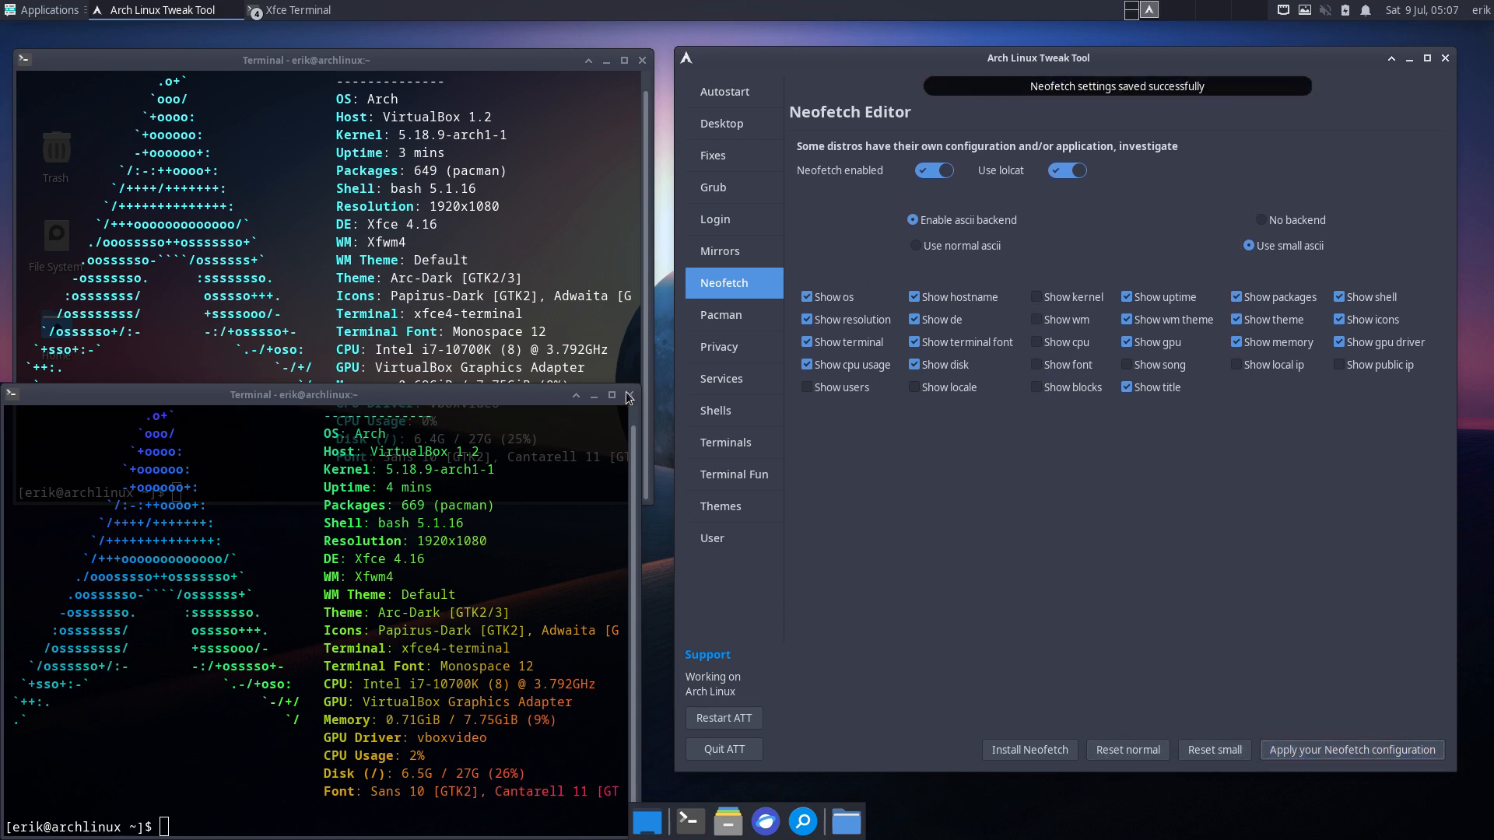
{"action": "left_click", "coordinate": [628, 394]}
{"action": "left_click", "coordinate": [642, 62]}
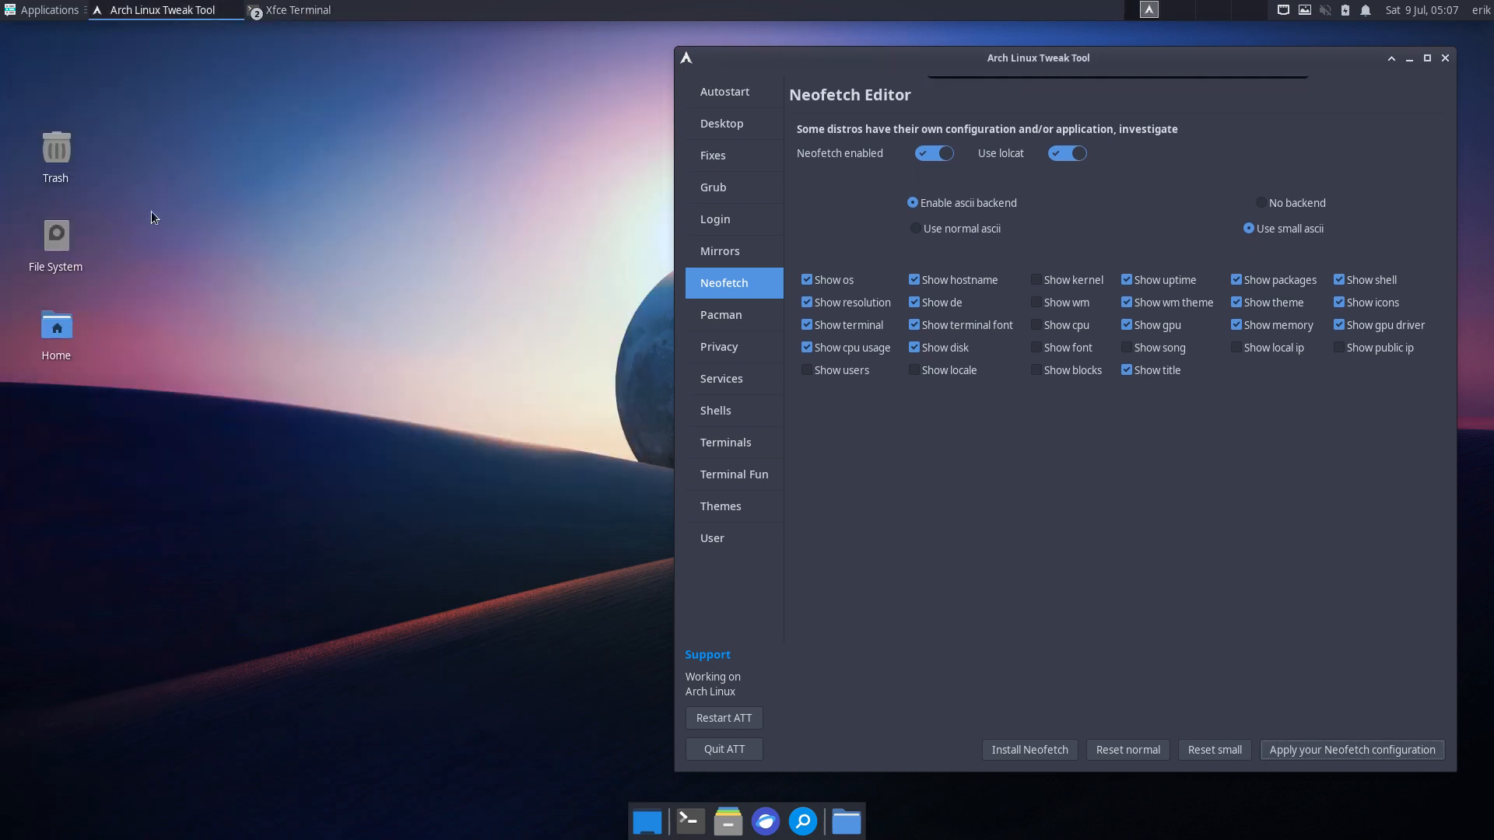
- Reset Neofetch defaults, re-toggle the kernel, wm, cpu and font lines, apply, and reset normal again
{"action": "key", "text": "ctrl+alt+t"}
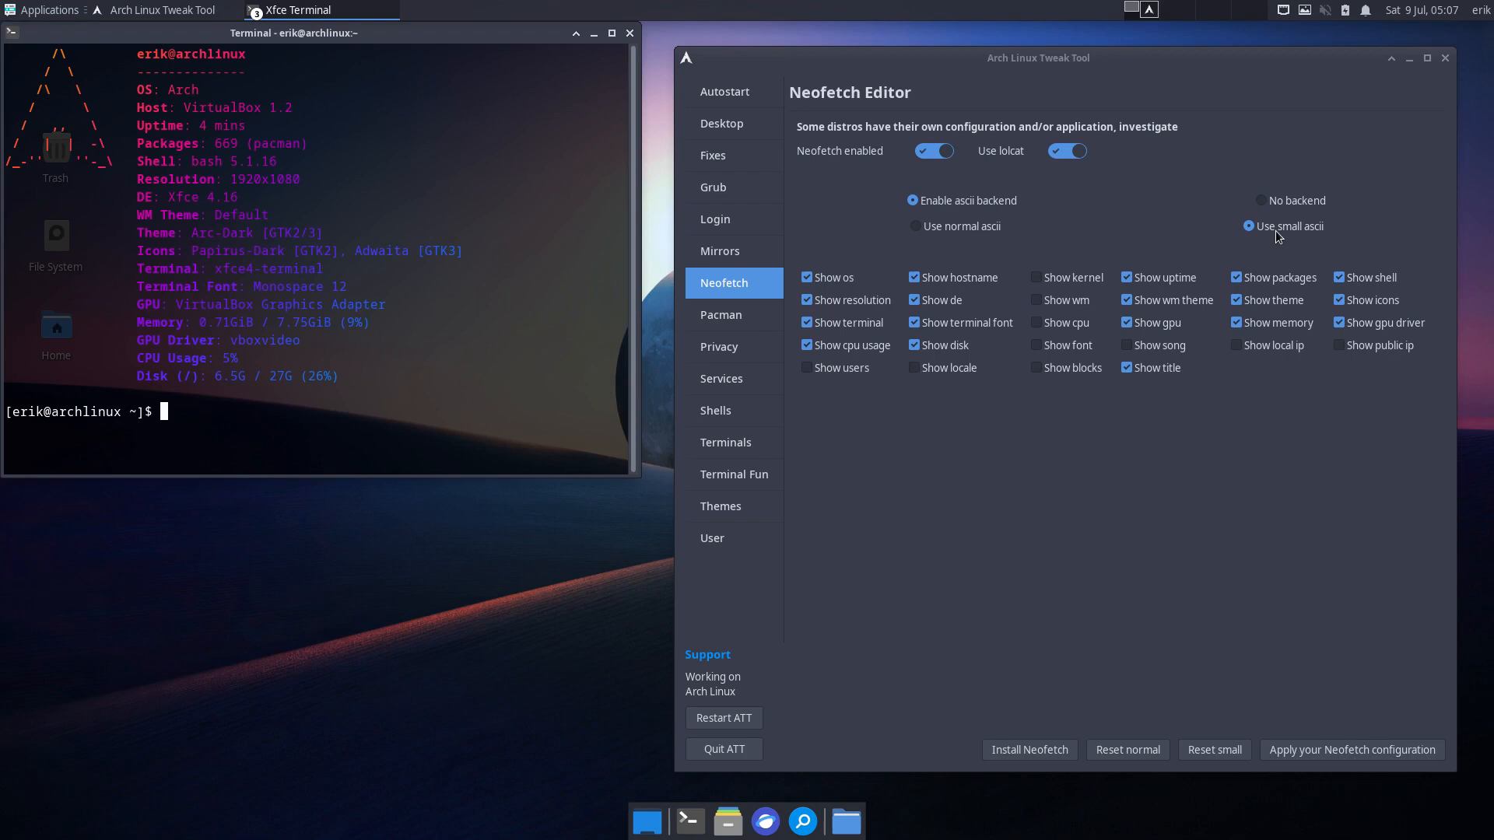
{"action": "left_click", "coordinate": [1219, 750]}
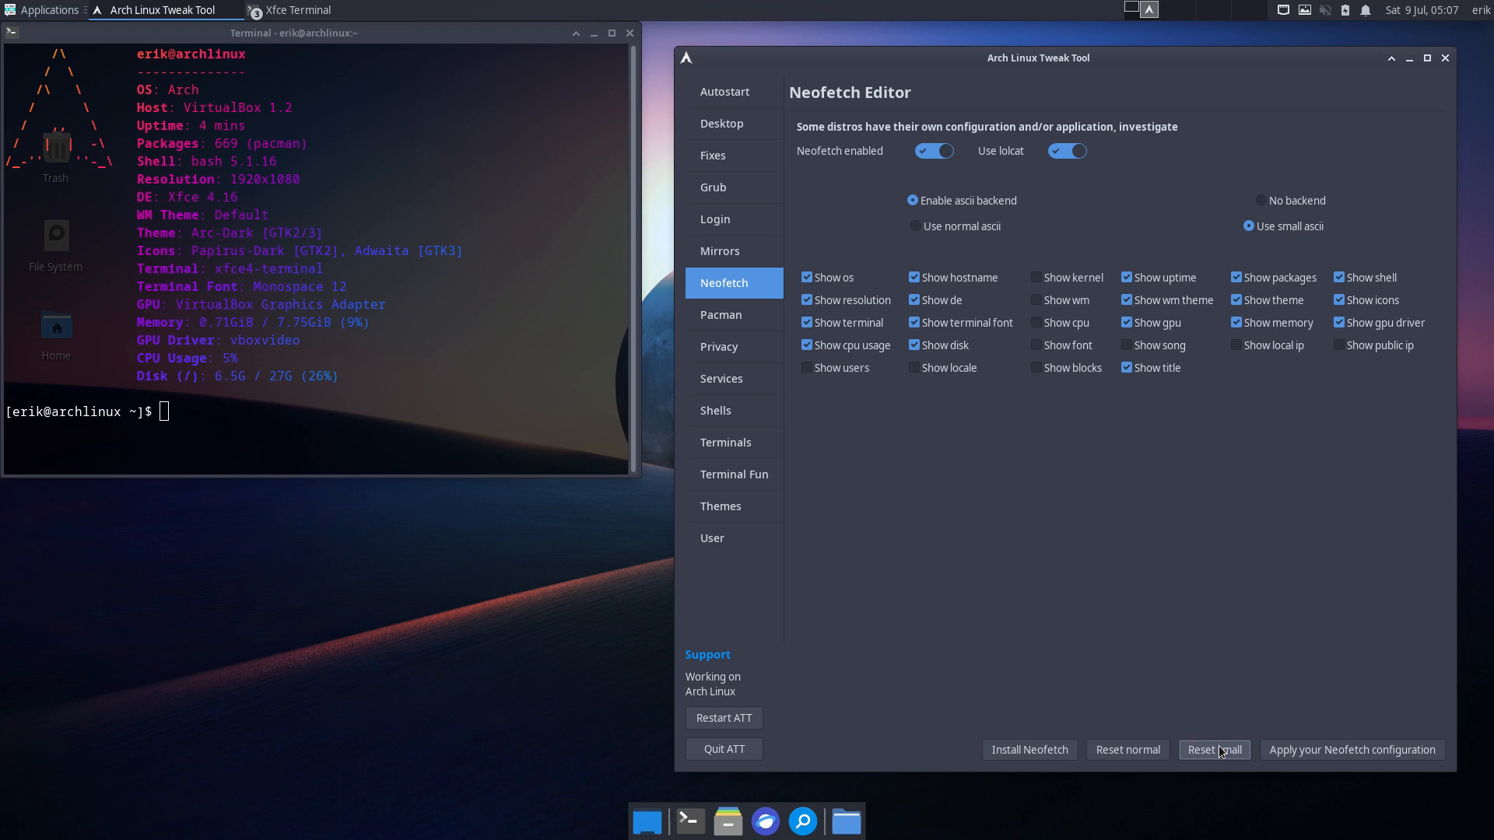
{"action": "left_click", "coordinate": [1135, 754]}
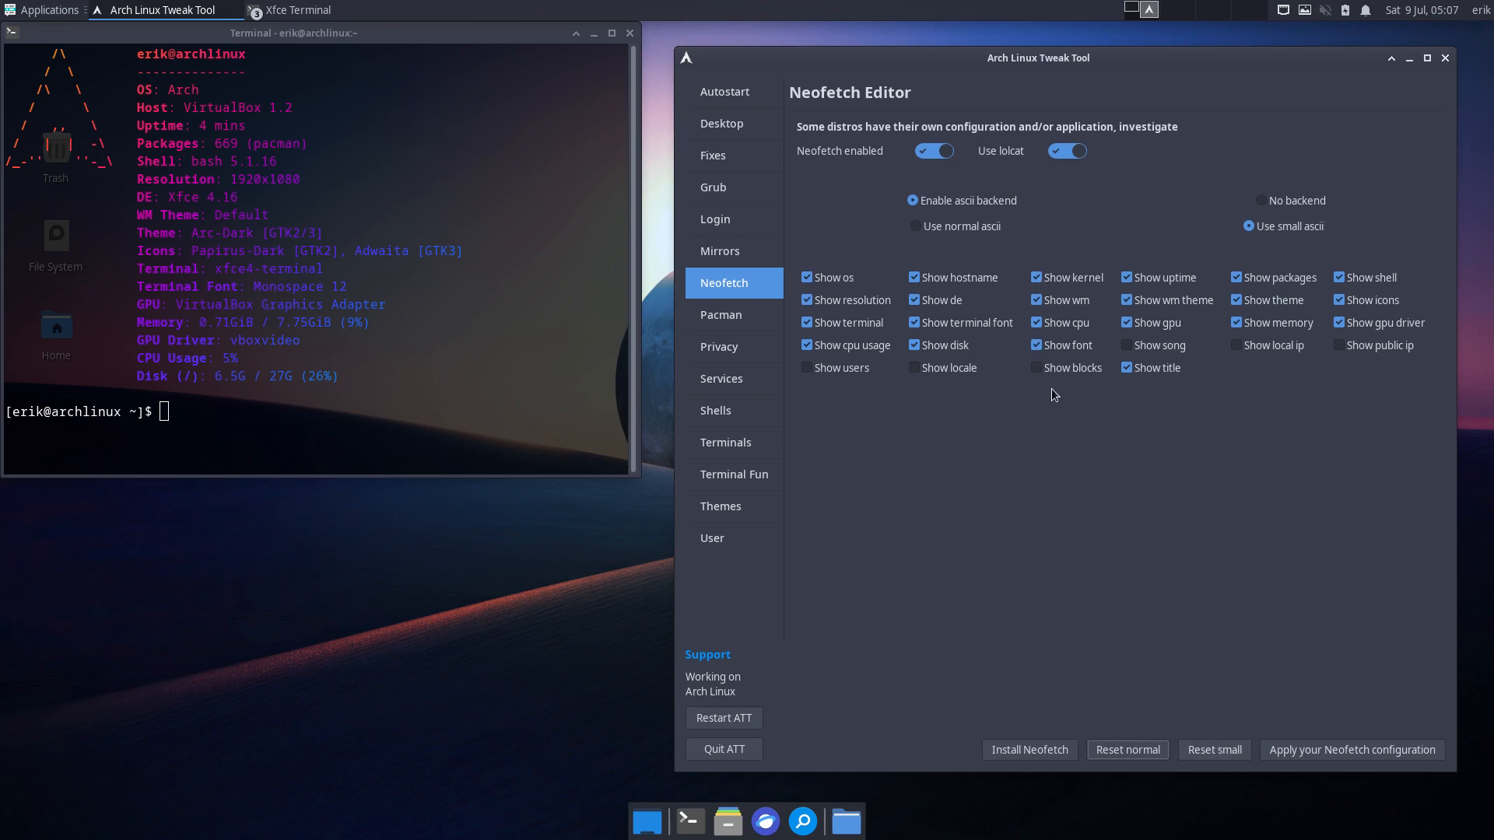
{"action": "left_click", "coordinate": [1049, 349]}
{"action": "left_click", "coordinate": [1058, 325]}
{"action": "left_click", "coordinate": [1061, 280]}
{"action": "left_click", "coordinate": [1060, 302]}
{"action": "left_click", "coordinate": [1314, 749]}
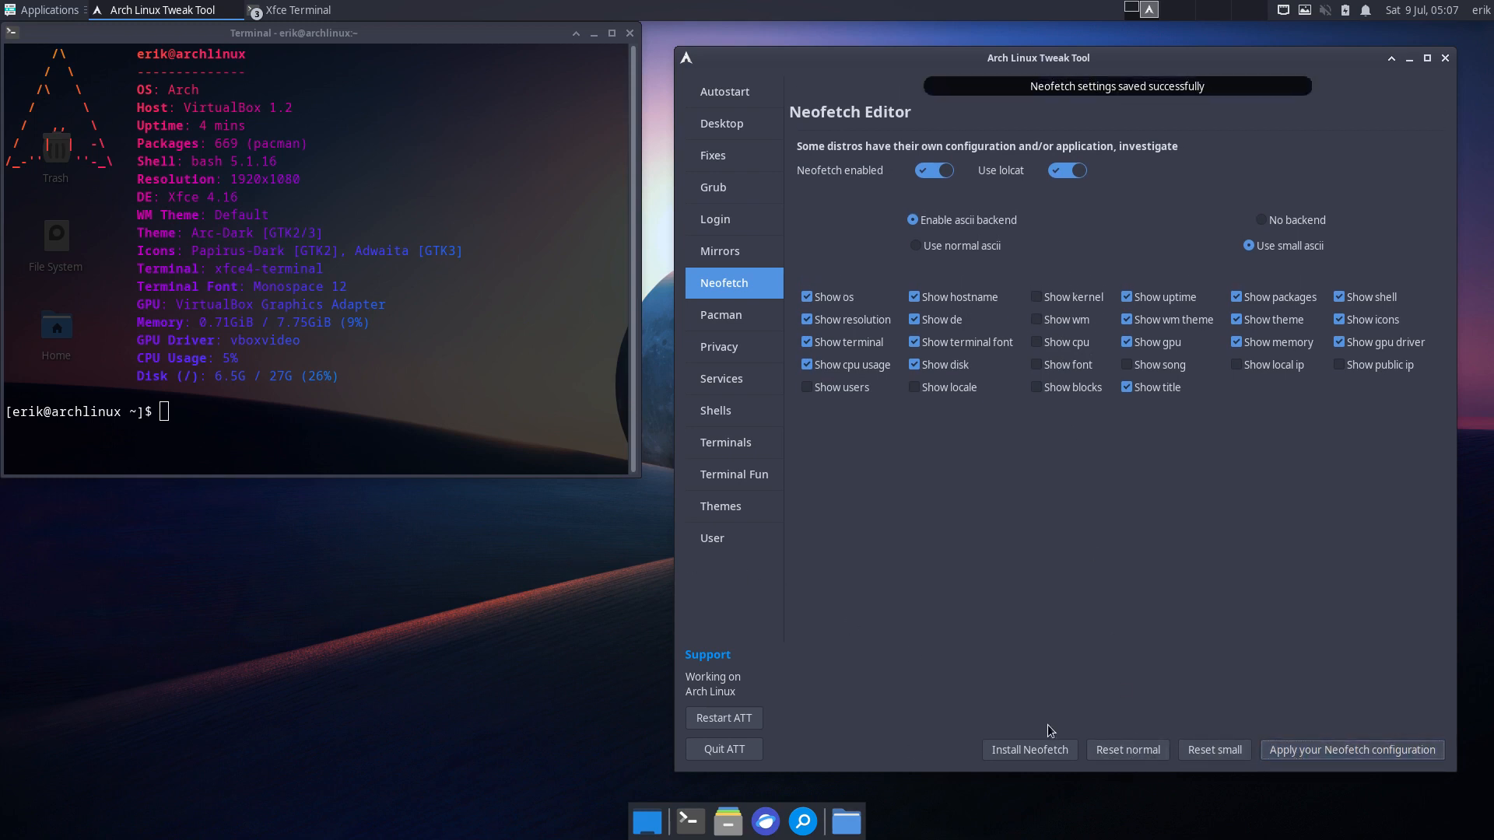
{"action": "left_click", "coordinate": [1128, 750]}
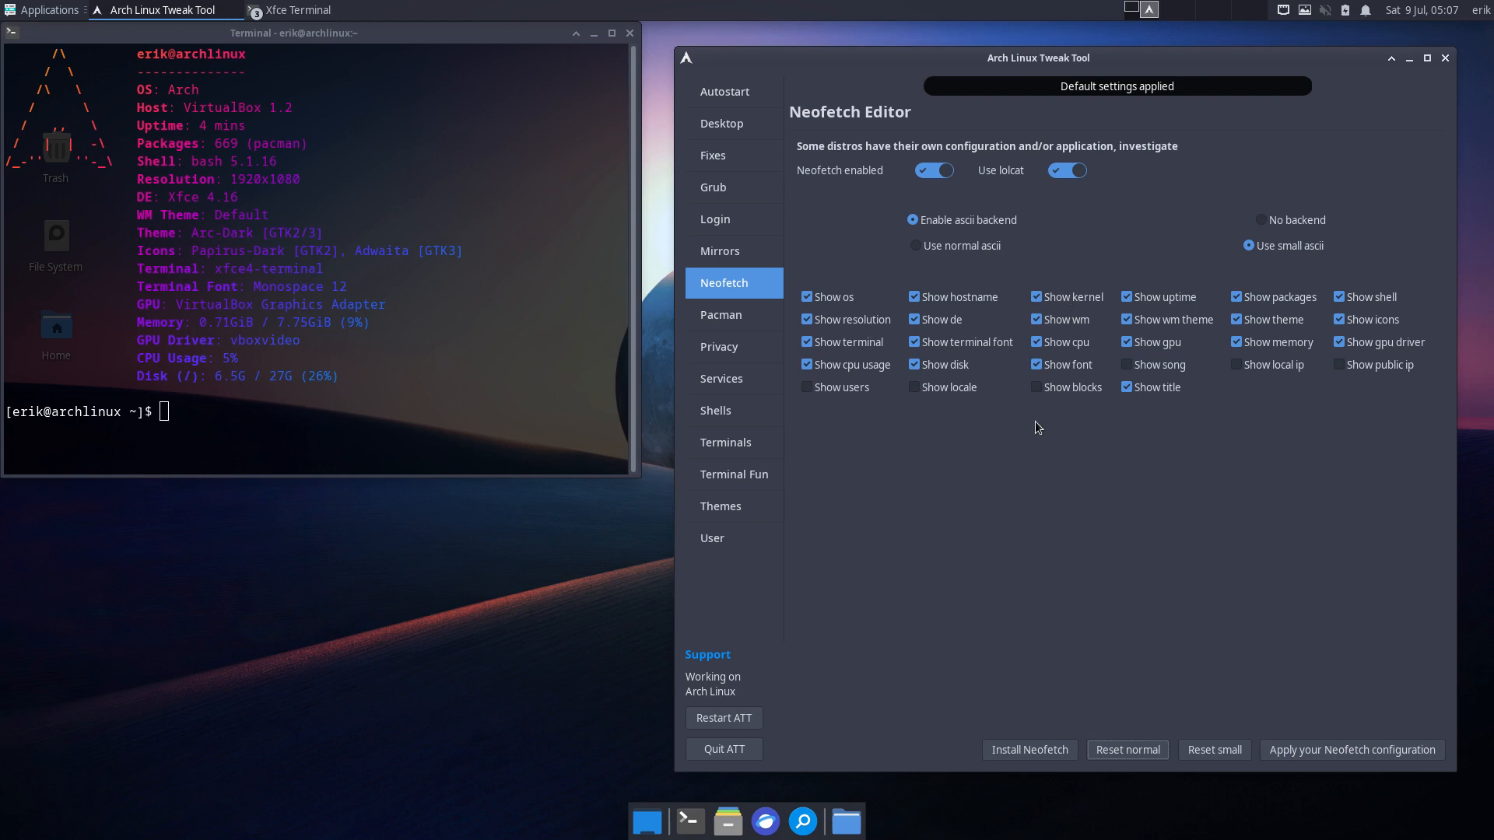
- Reselect small ascii, reset small, and cycle preview terminals, leaving one moved lower on screen
{"action": "left_click", "coordinate": [1297, 236]}
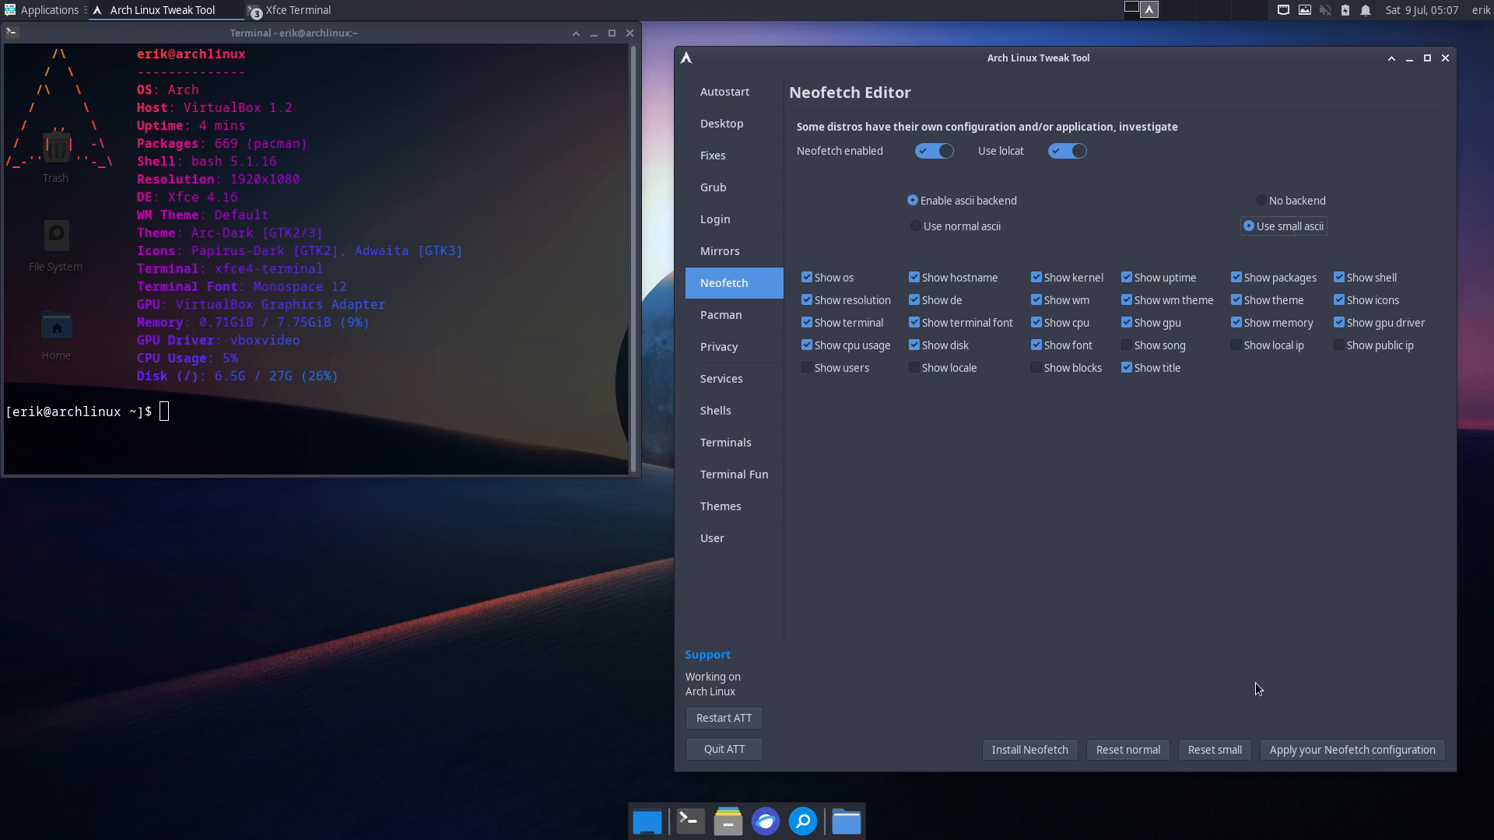
{"action": "left_click", "coordinate": [1227, 753]}
{"action": "left_click", "coordinate": [331, 423]}
{"action": "key", "text": "ctrl+alt+t"}
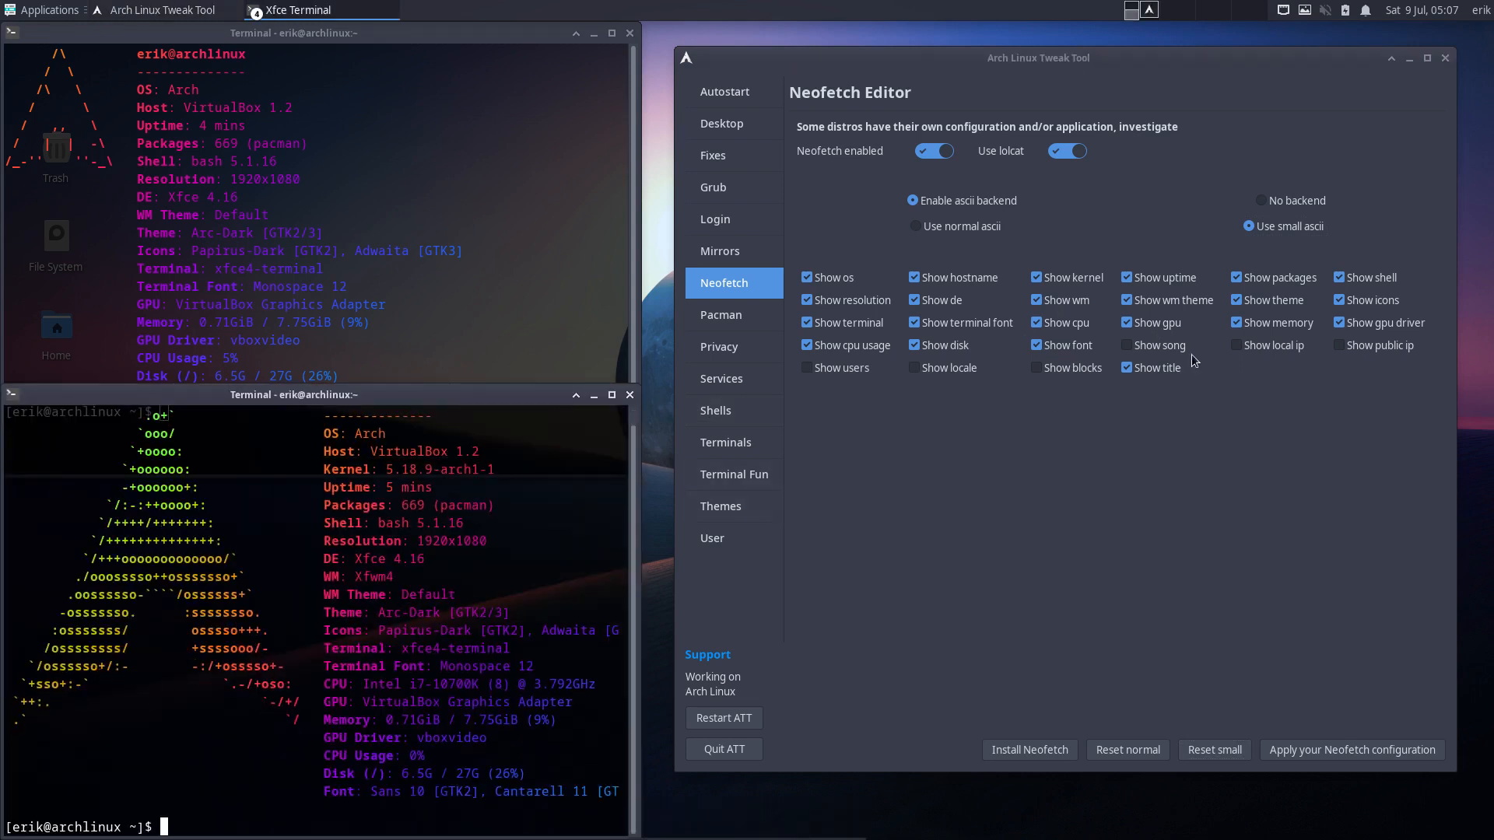
{"action": "left_click", "coordinate": [629, 394]}
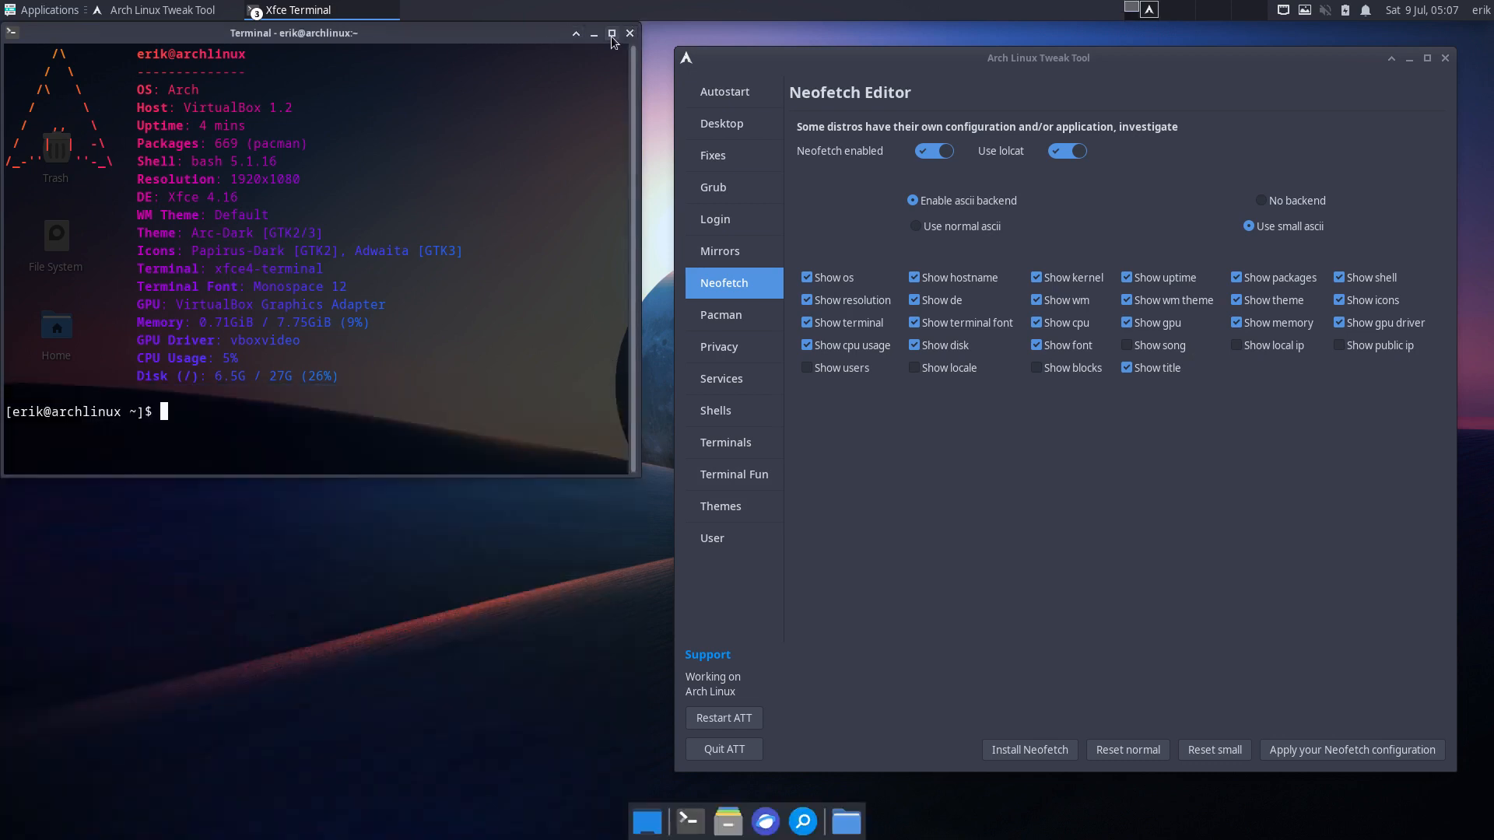
{"action": "left_click", "coordinate": [630, 33]}
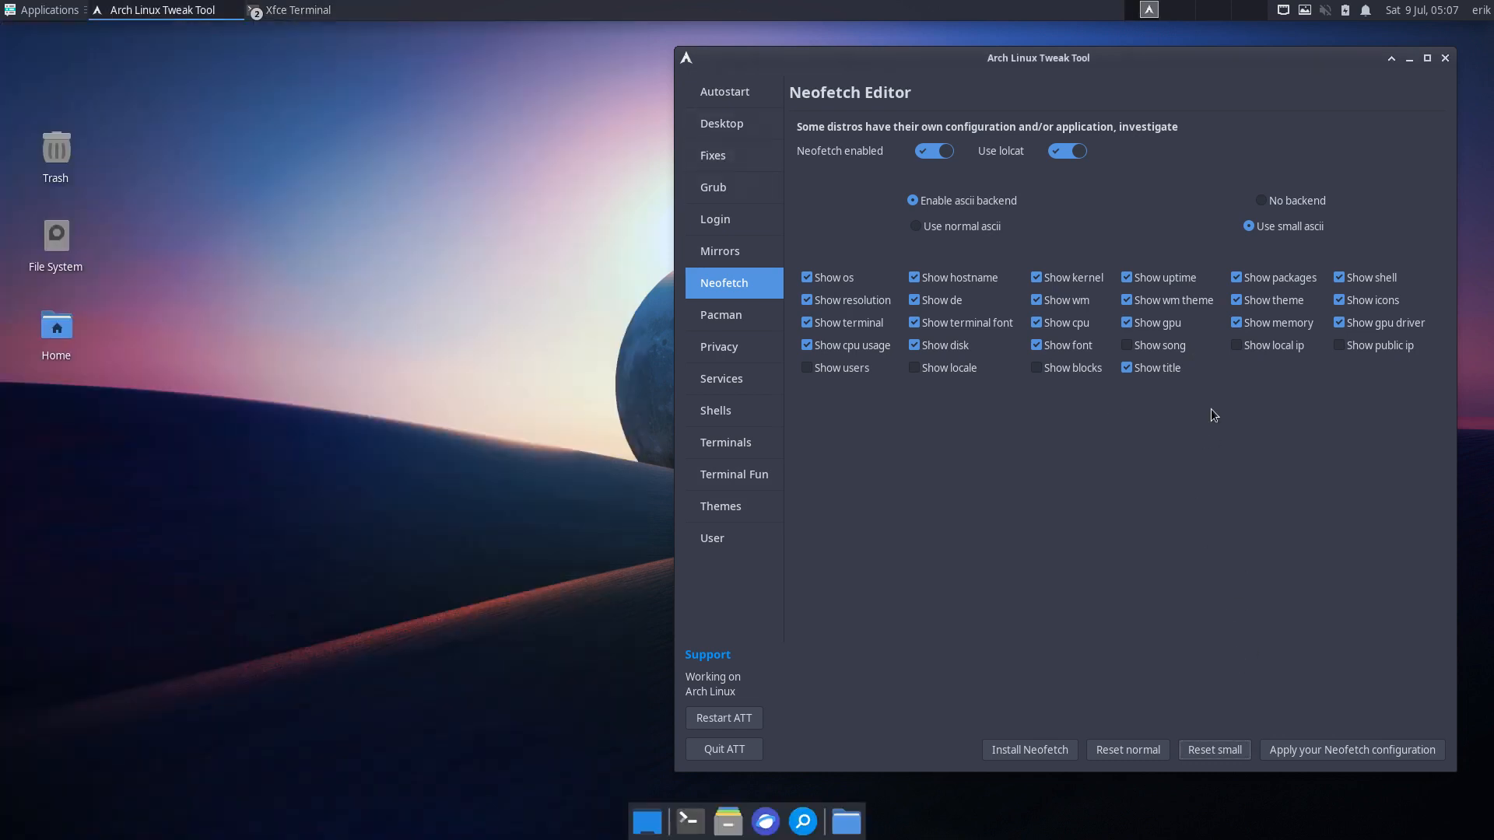
{"action": "left_click", "coordinate": [1249, 227]}
{"action": "key", "text": "ctrl+alt+t"}
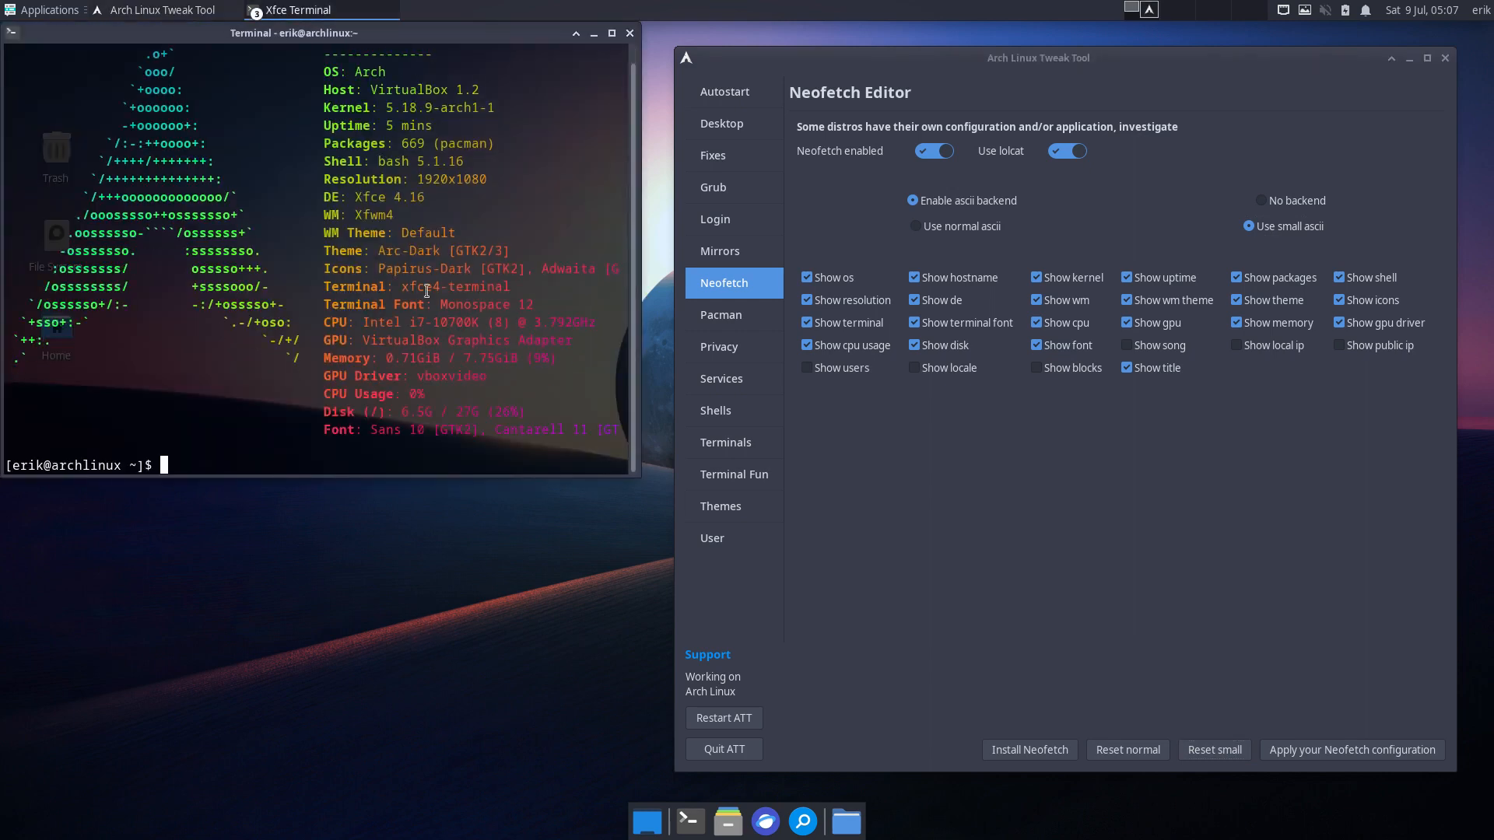
{"action": "left_click_drag", "start_coordinate": [347, 36], "coordinate": [366, 206]}
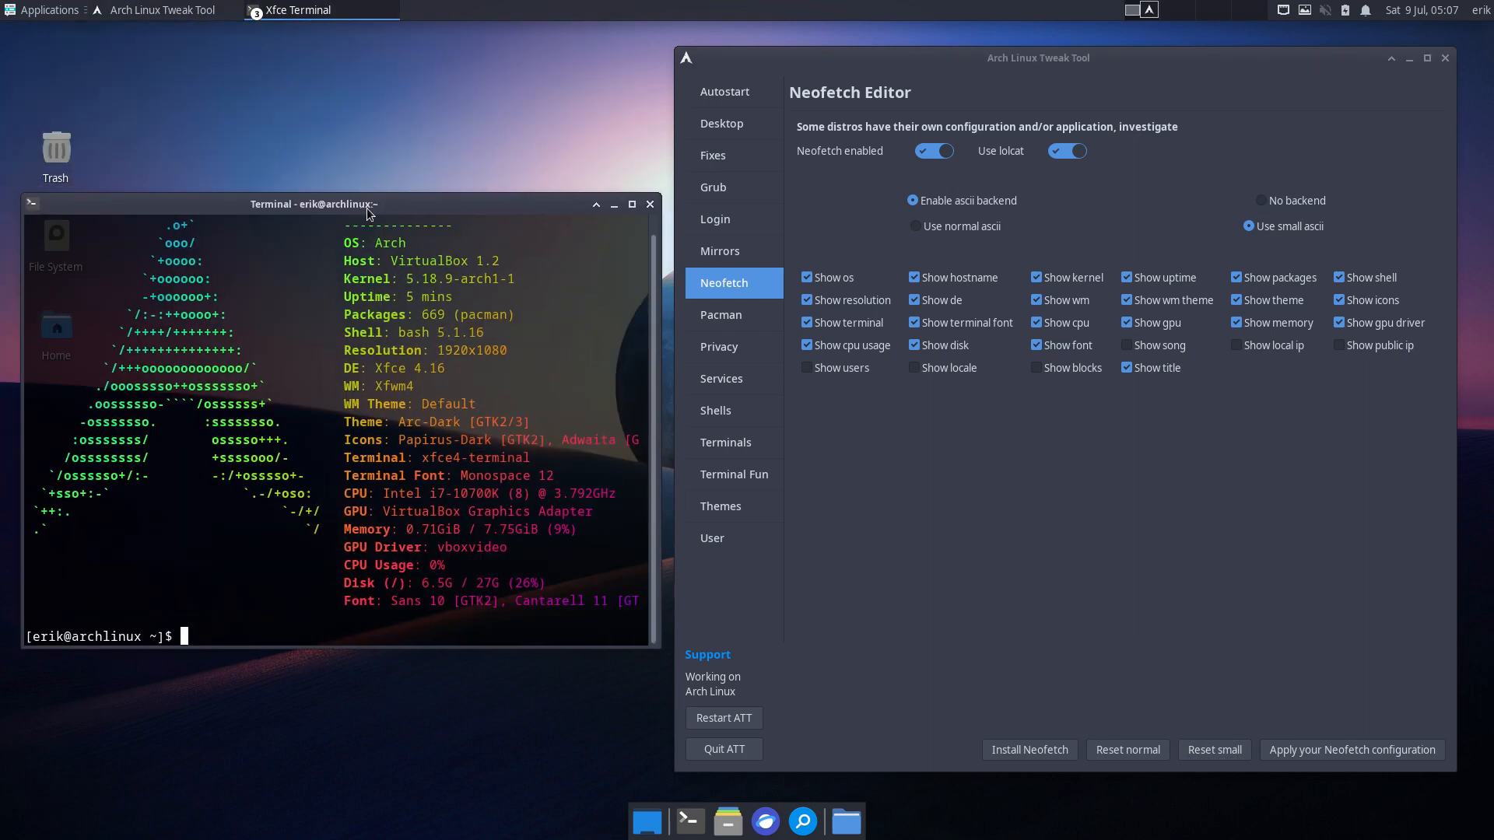
{"action": "left_click", "coordinate": [1270, 227]}
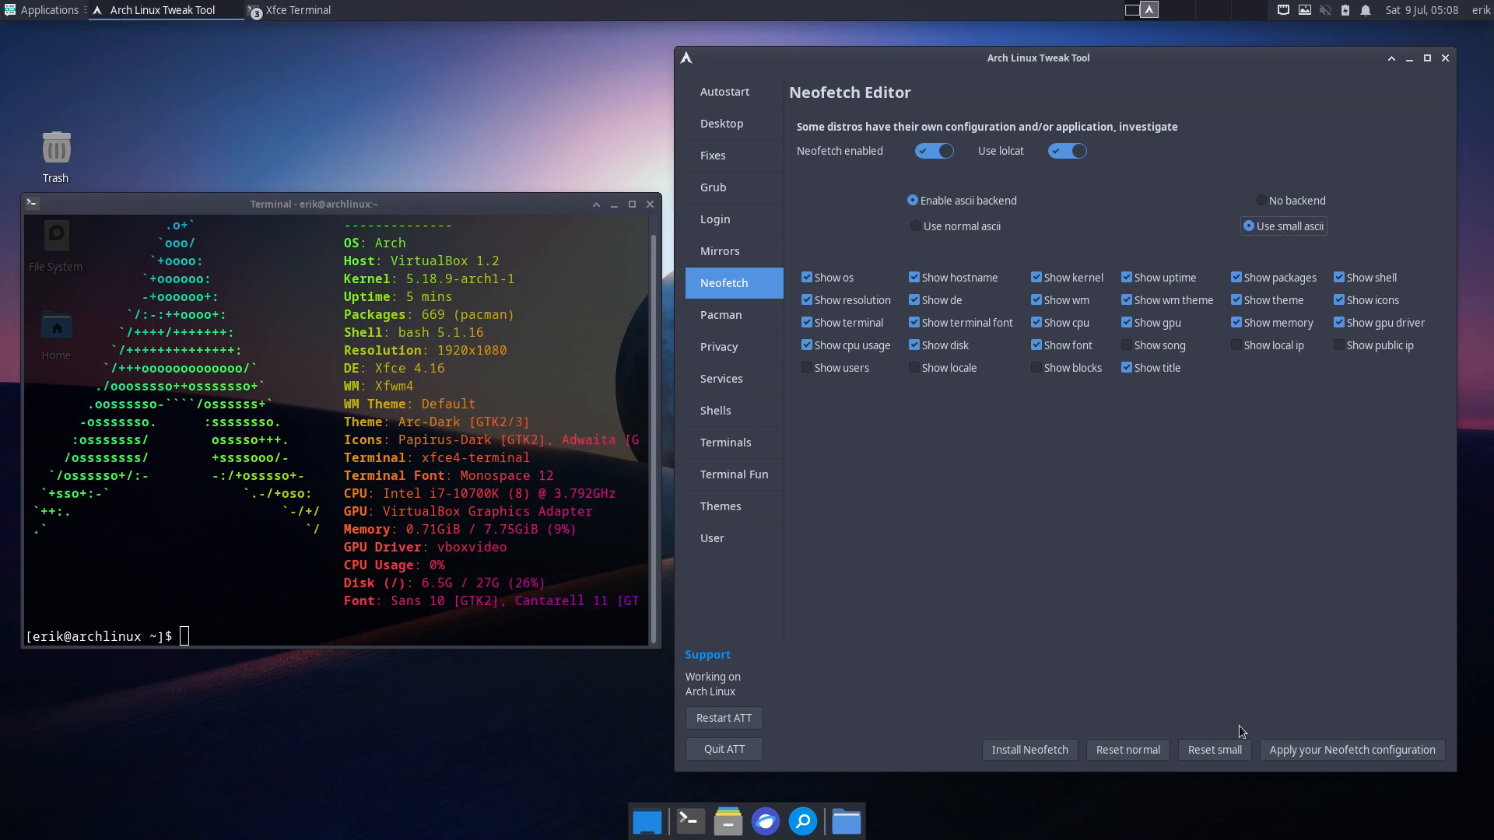
- Apply the small ascii Neofetch setup and check its small logo in a second terminal
{"action": "left_click", "coordinate": [1300, 749]}
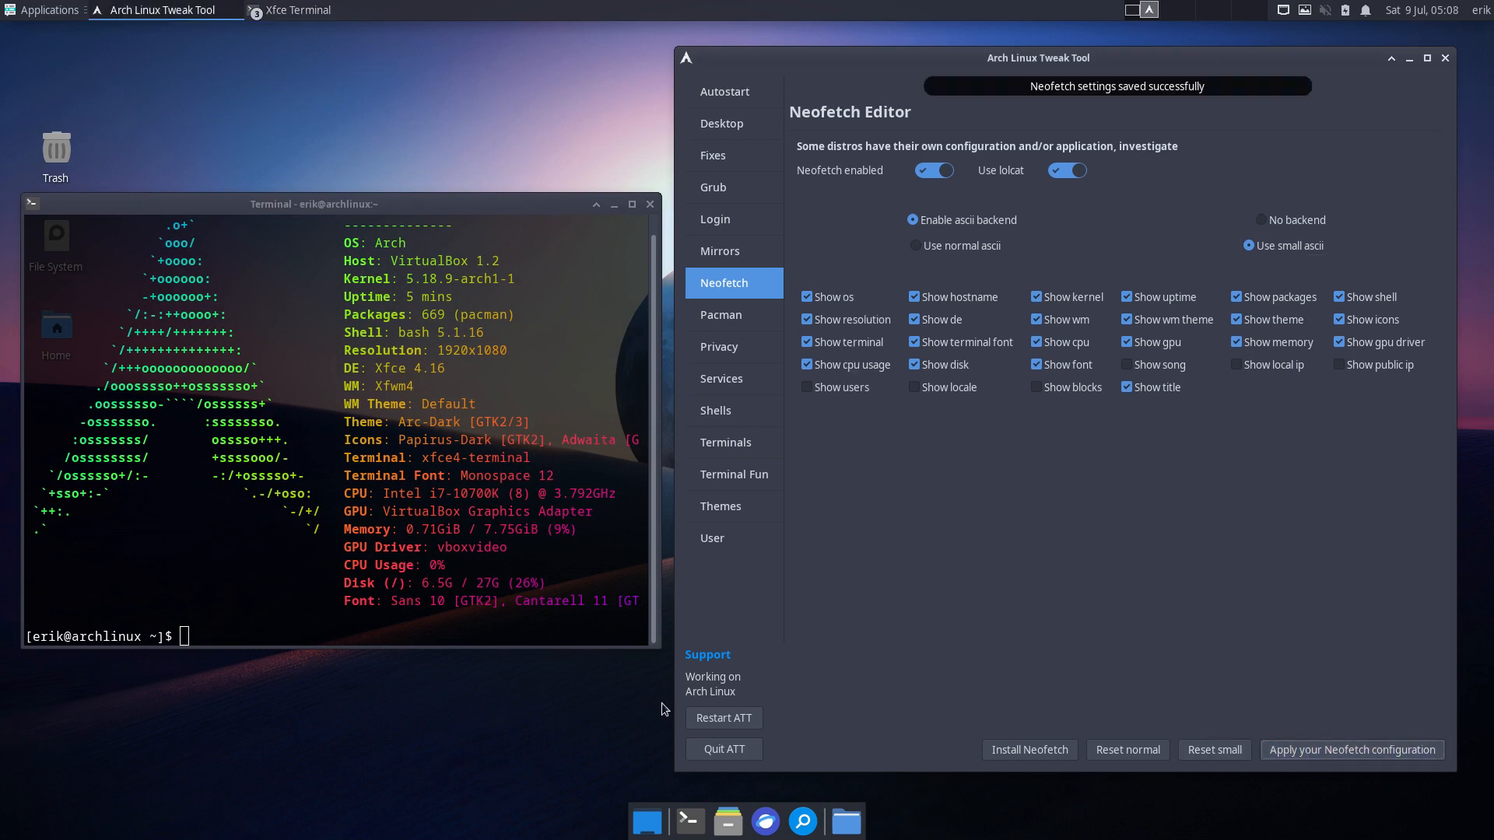
{"action": "key", "text": "ctrl+alt+t"}
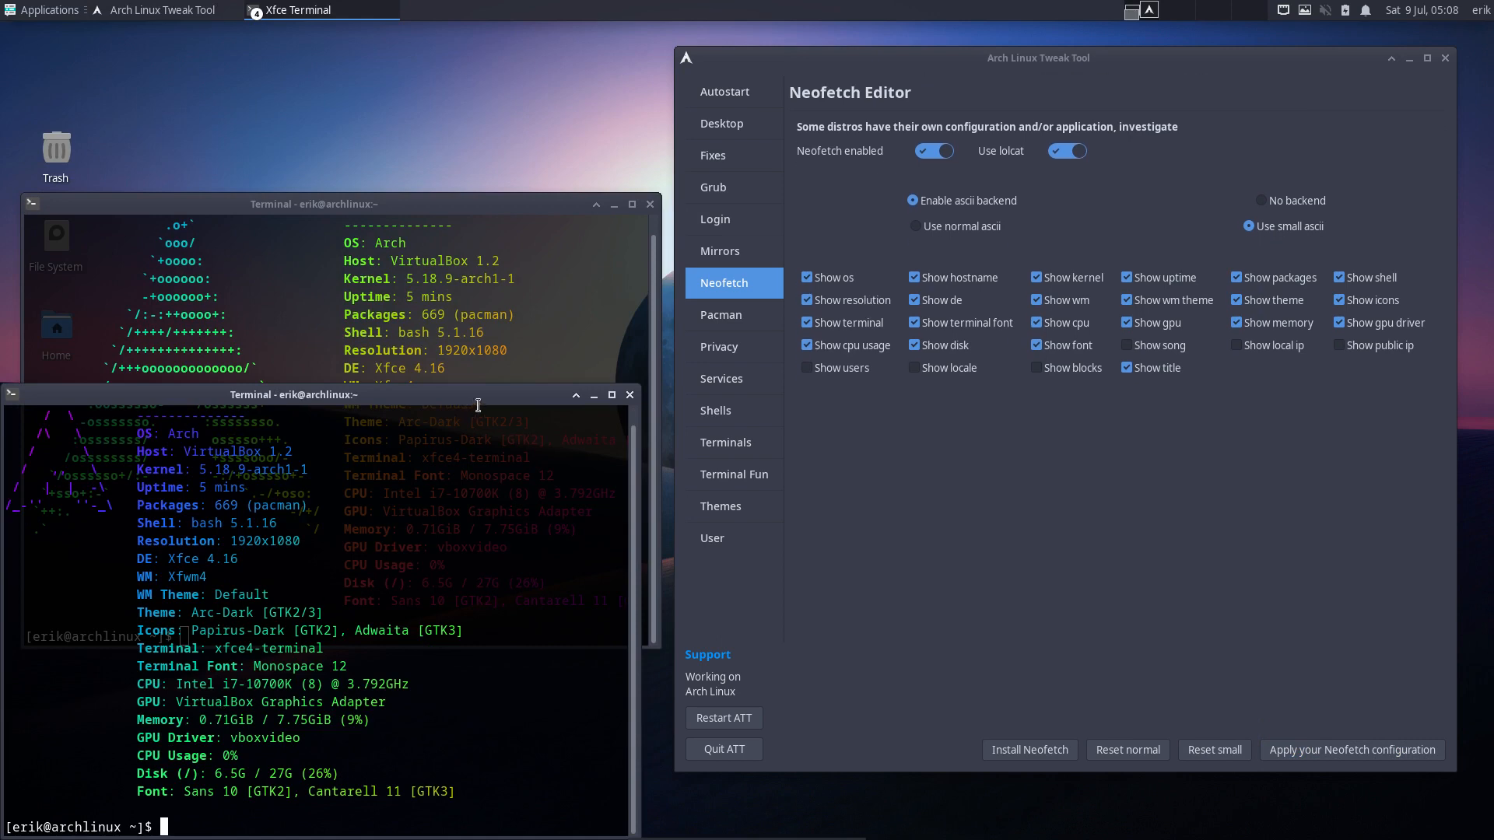
{"action": "left_click_drag", "start_coordinate": [433, 202], "coordinate": [420, 62]}
{"action": "left_click", "coordinate": [456, 583]}
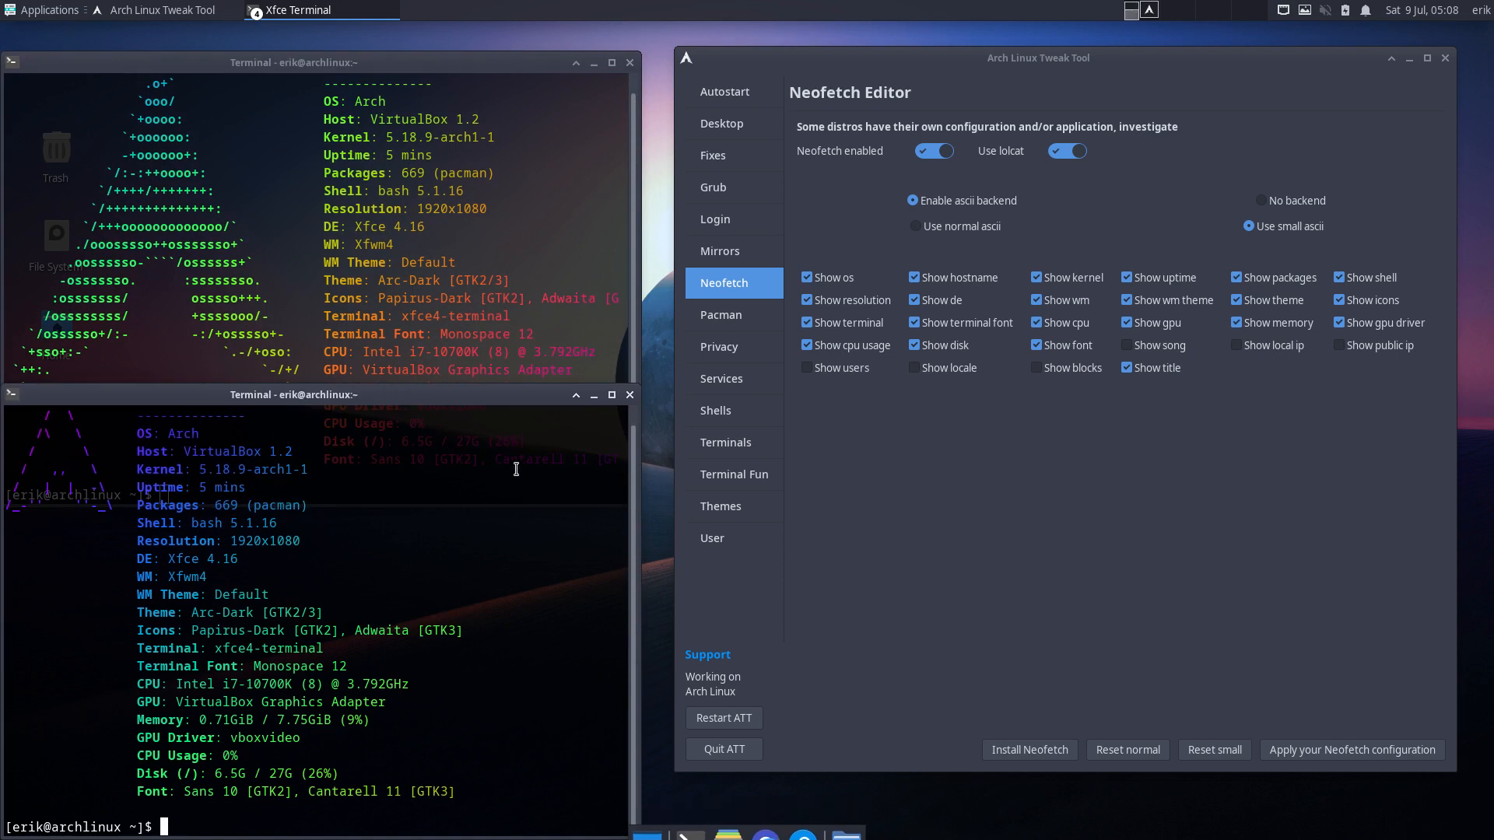
{"action": "left_click", "coordinate": [1113, 602]}
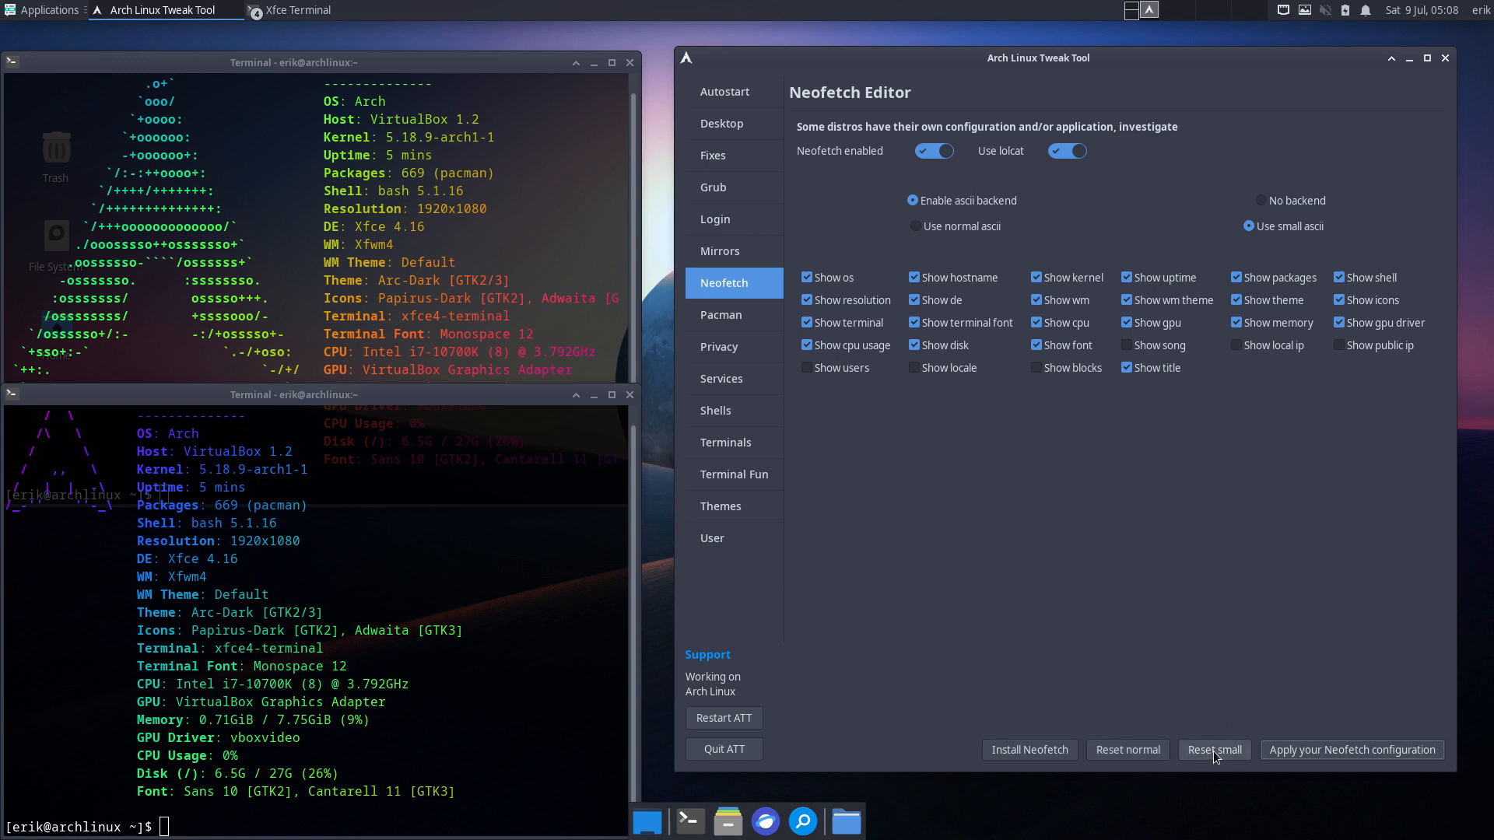
- Save Neofetch with normal ascii, hiding disk, terminal font, terminal, cpu usage and os; close terminals
{"action": "left_click", "coordinate": [915, 345]}
{"action": "left_click", "coordinate": [922, 322]}
{"action": "left_click", "coordinate": [843, 322]}
{"action": "left_click", "coordinate": [840, 340]}
{"action": "left_click", "coordinate": [832, 278]}
{"action": "left_click", "coordinate": [956, 232]}
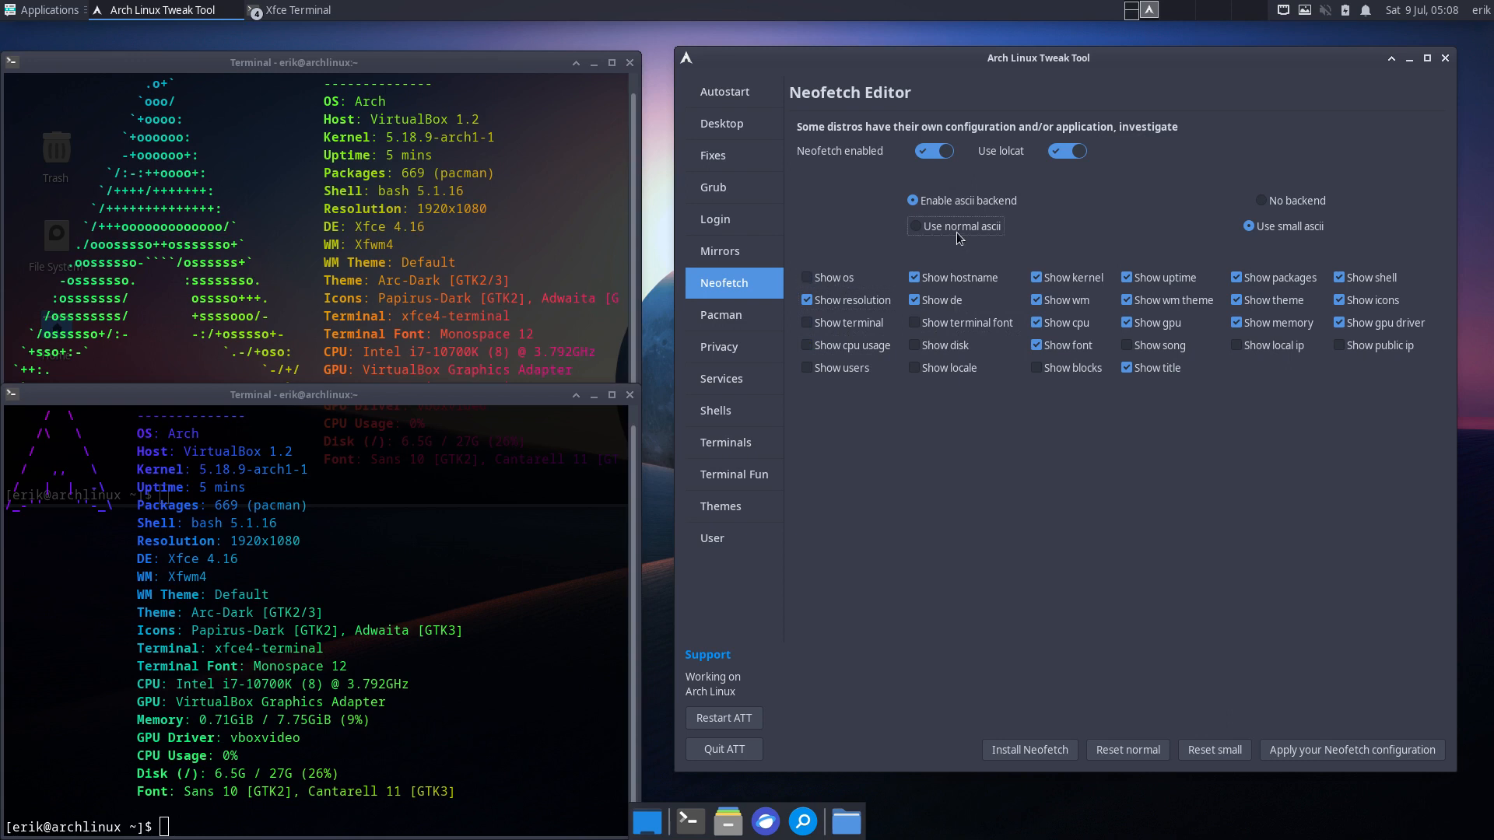
{"action": "left_click", "coordinate": [1340, 753]}
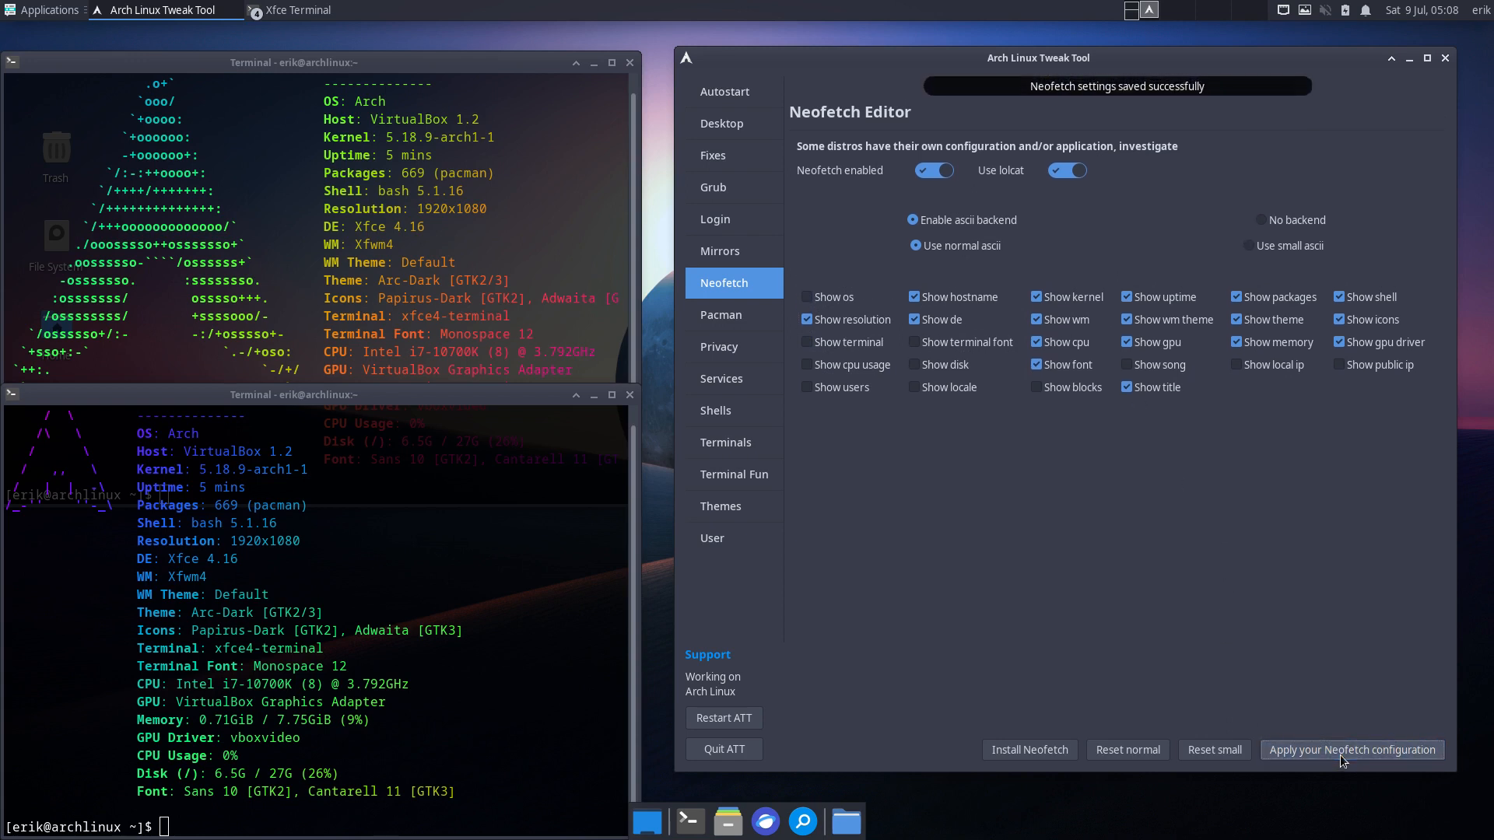
{"action": "left_click", "coordinate": [1220, 753]}
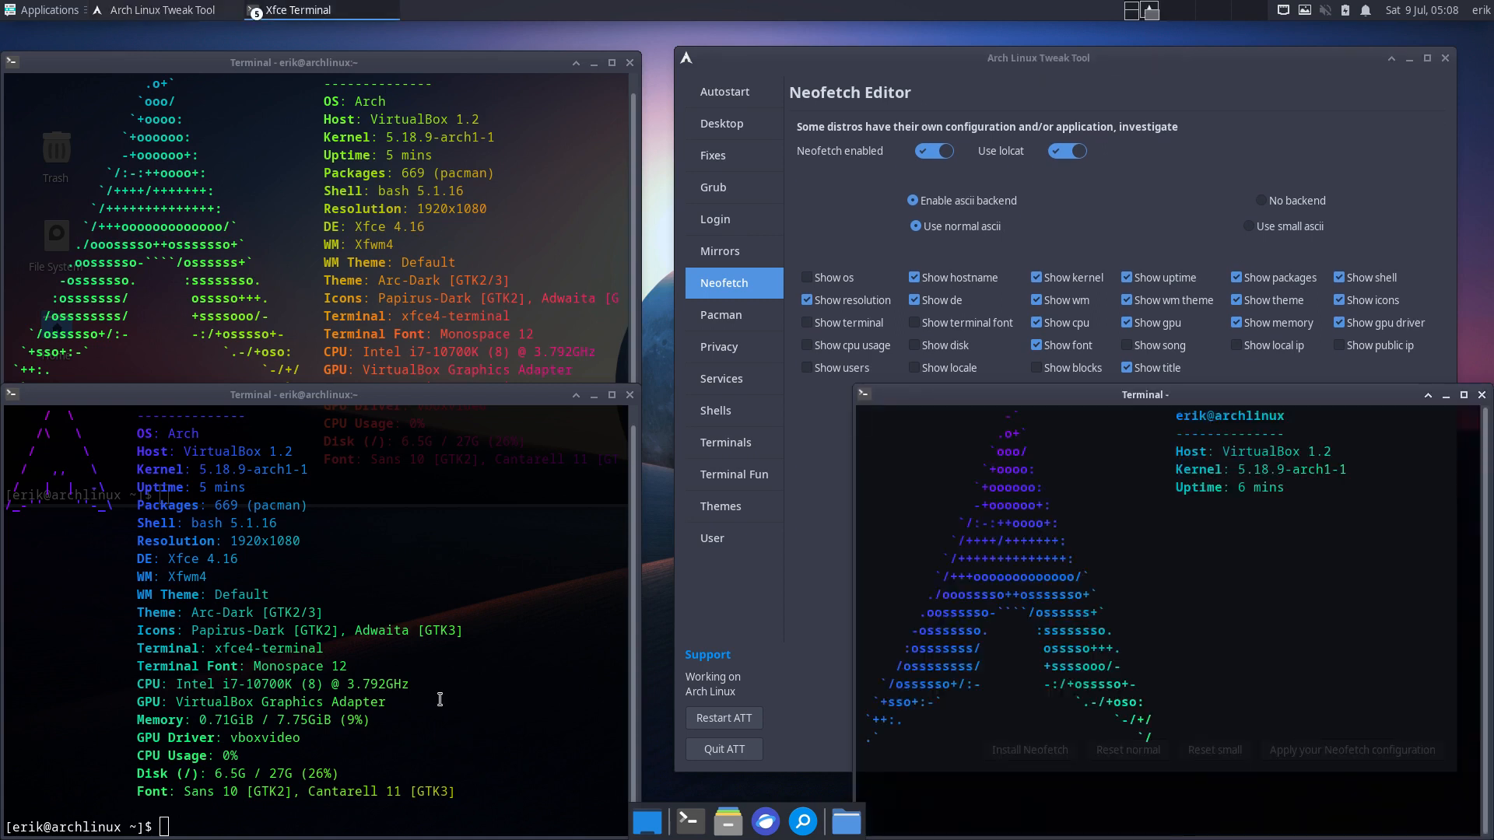
{"action": "left_click", "coordinate": [1482, 394]}
{"action": "left_click", "coordinate": [630, 394]}
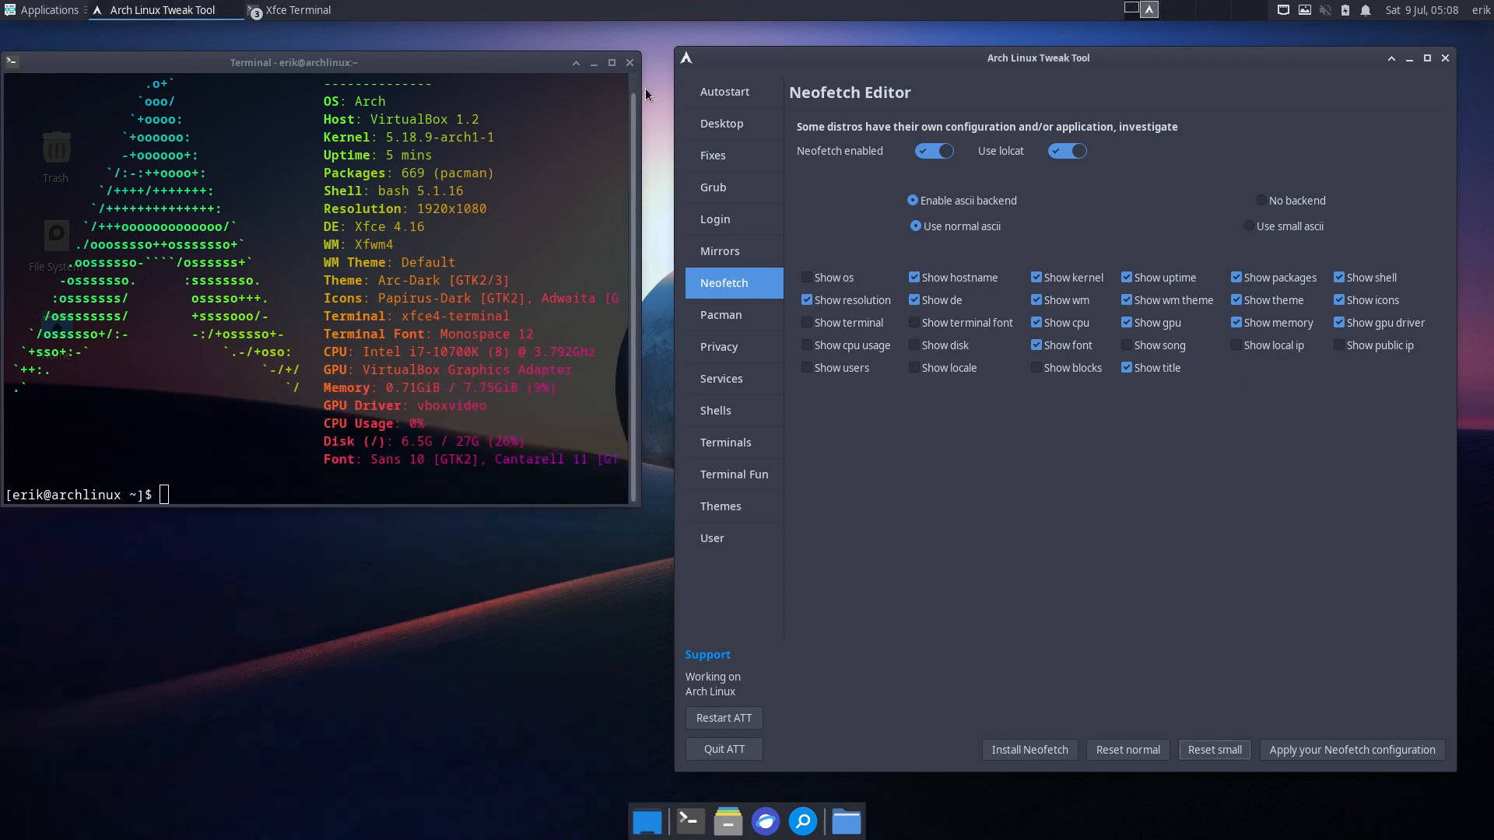
{"action": "left_click", "coordinate": [630, 63]}
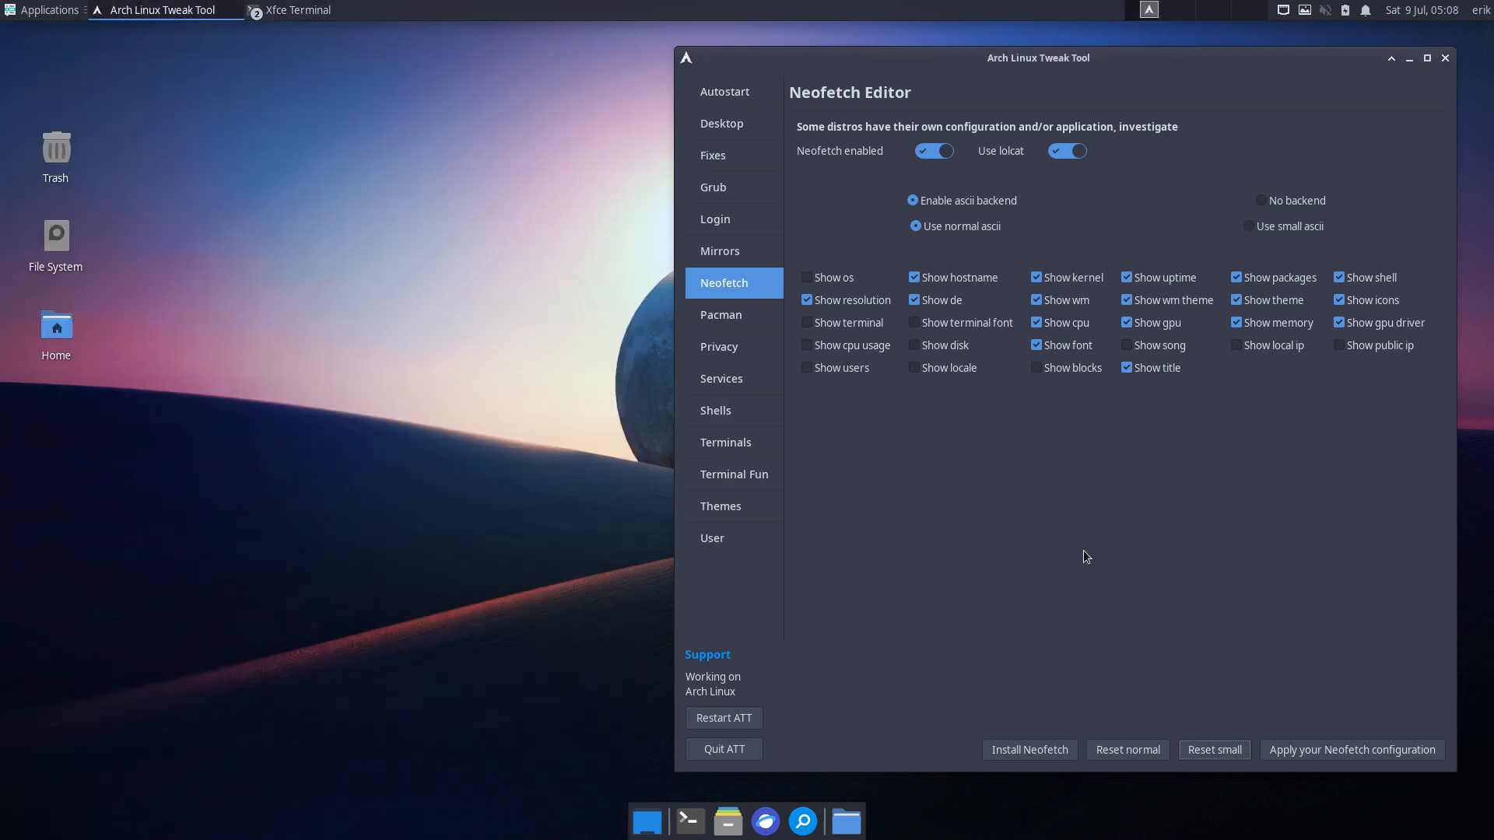
- Reselect small ascii, preview neofetch in a new terminal, then open the Pacman Config Editor
{"action": "left_click", "coordinate": [1225, 752]}
{"action": "left_click", "coordinate": [1296, 228]}
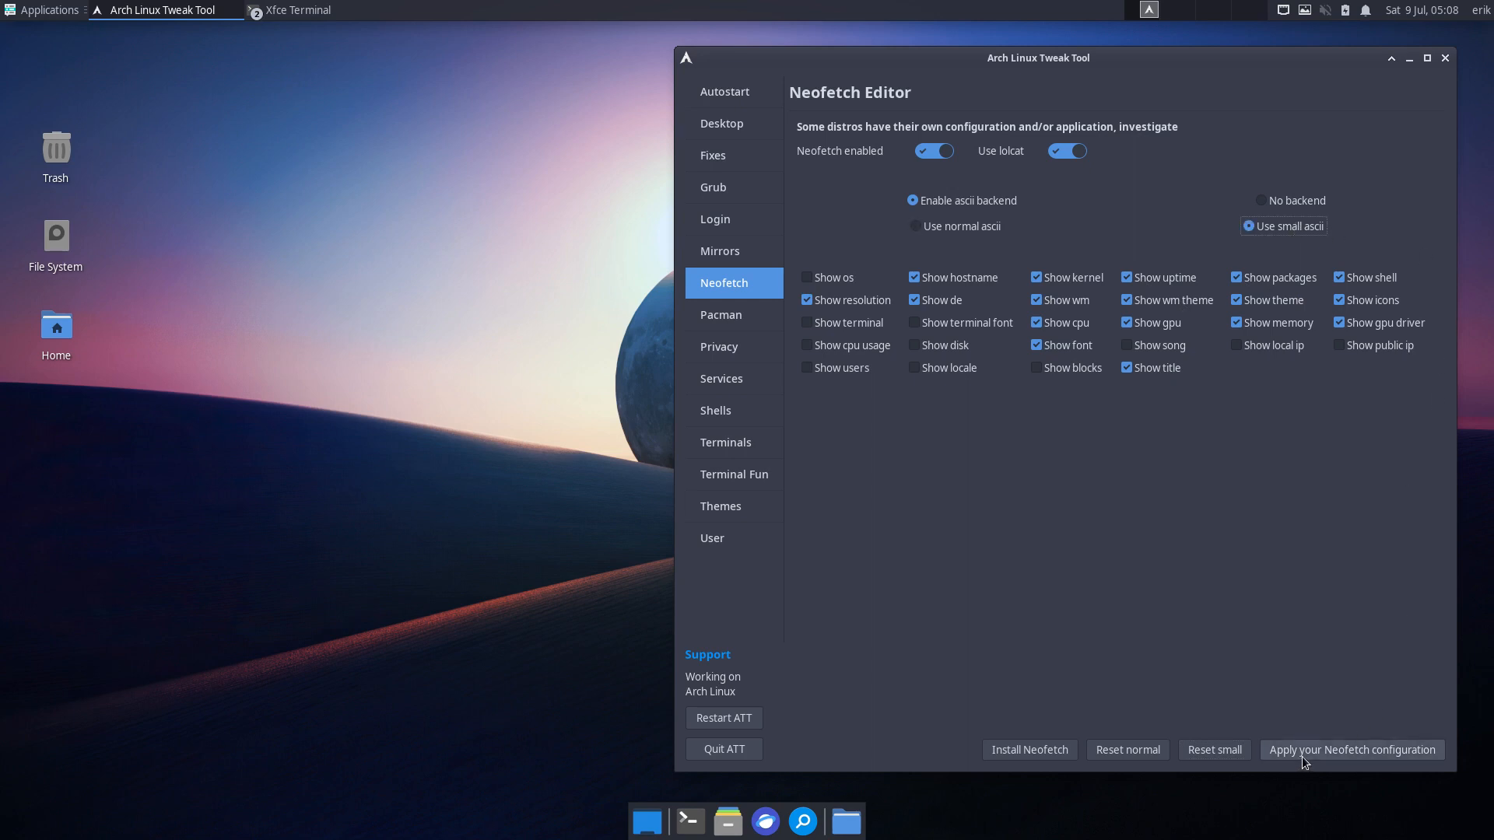
{"action": "left_click", "coordinate": [350, 559]}
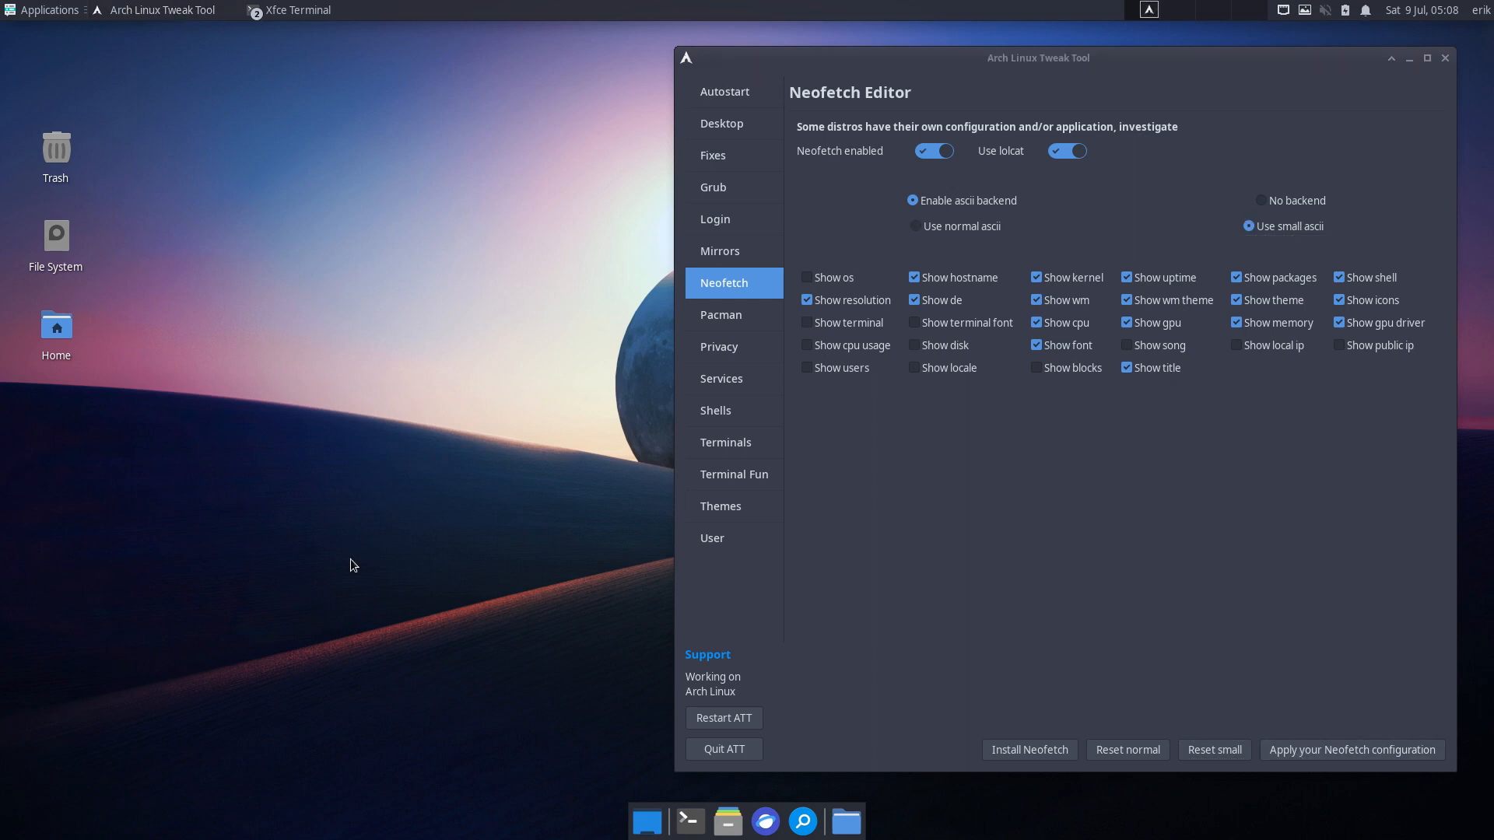
{"action": "key", "text": "ctrl+alt+t"}
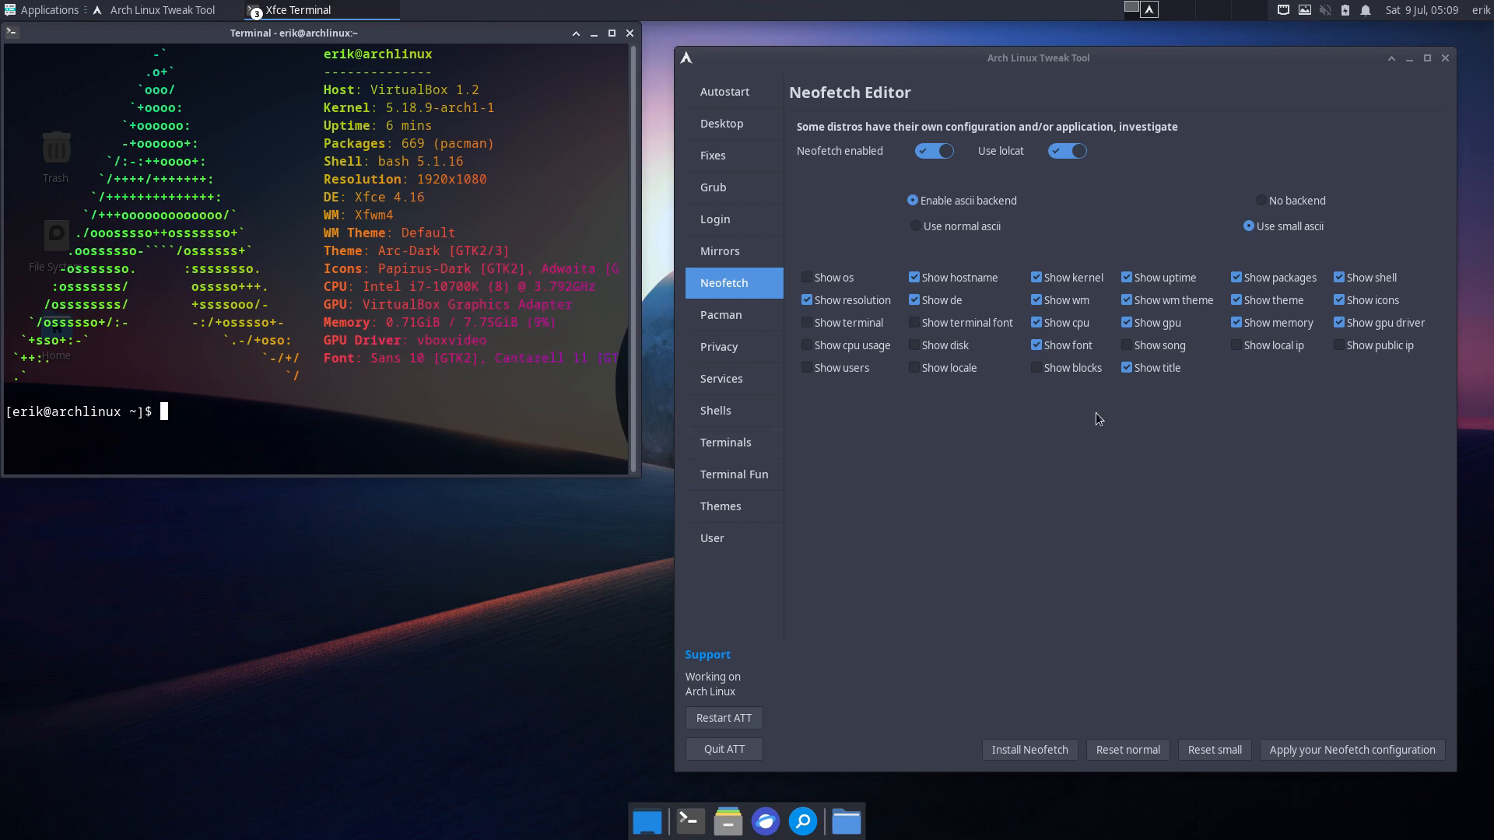
{"action": "left_click", "coordinate": [839, 384]}
{"action": "left_click", "coordinate": [730, 314]}
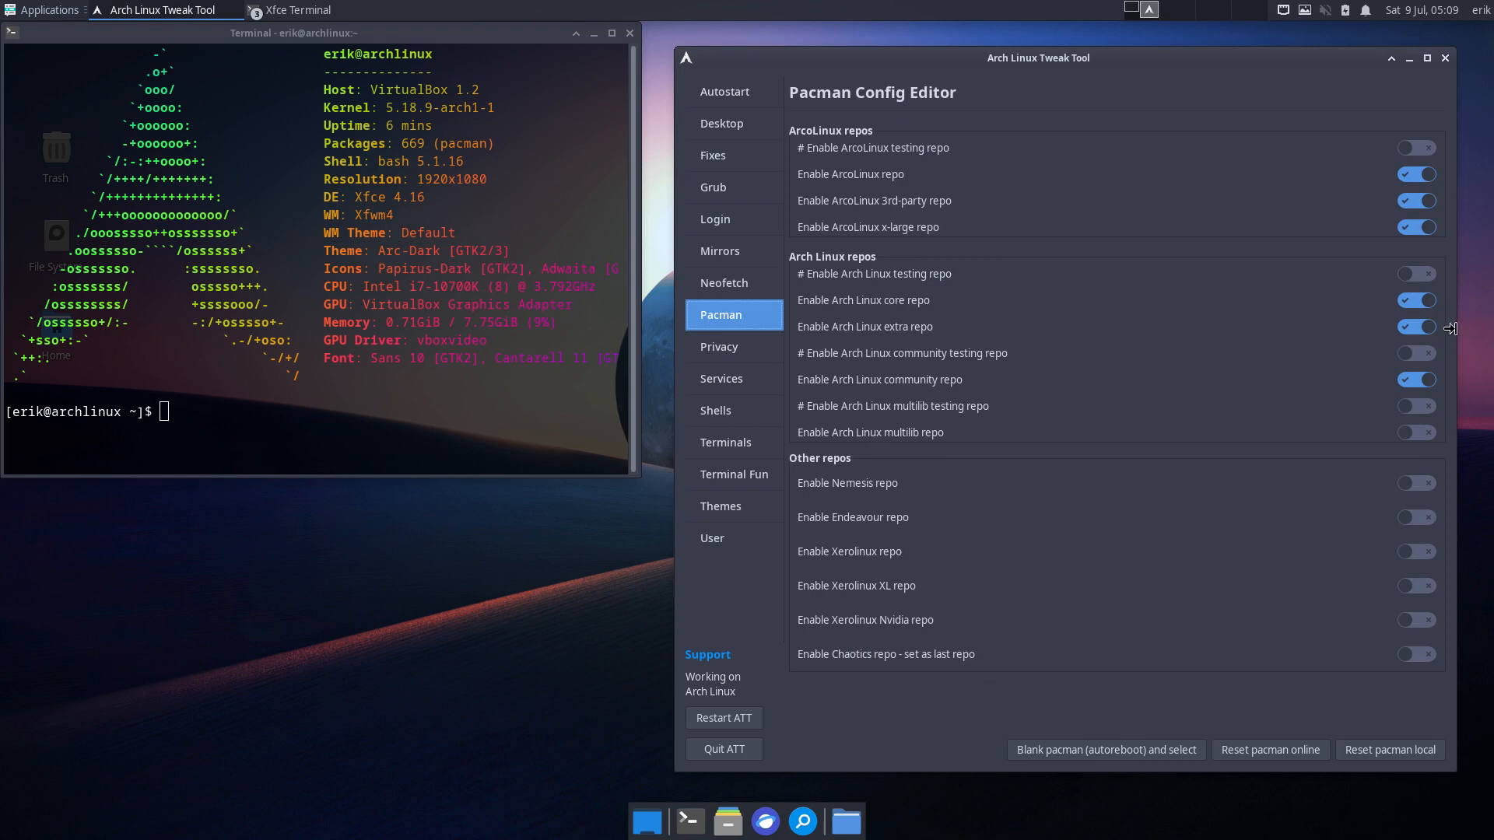
- Enable the ArcoLinux, ArcoLinux 3rd-party, x-large and Endeavour repos, leaving Chaotics switched off
{"action": "left_click", "coordinate": [1416, 177]}
{"action": "left_click", "coordinate": [1415, 229]}
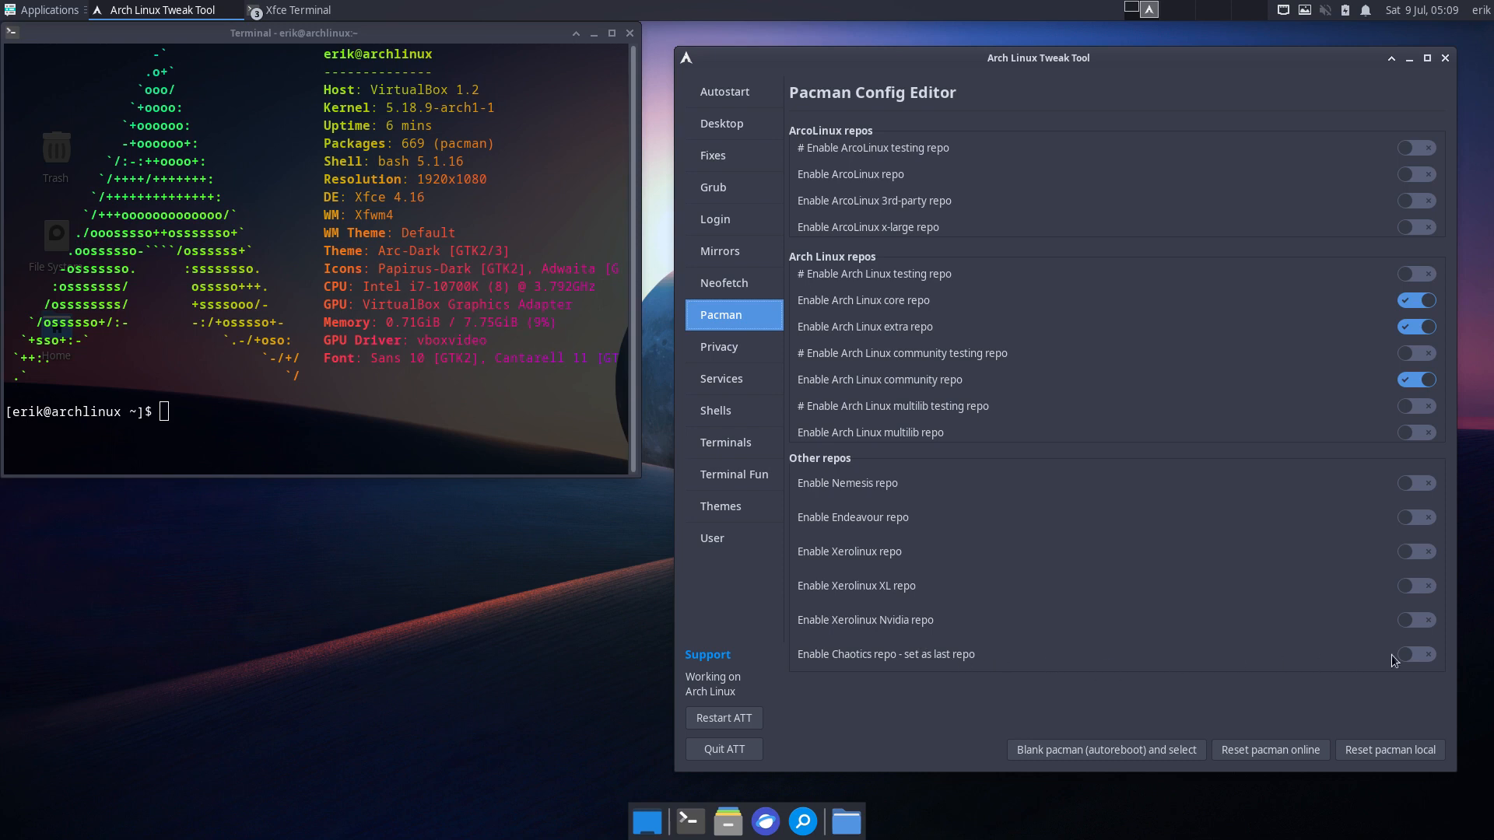
{"action": "left_click", "coordinate": [1418, 655]}
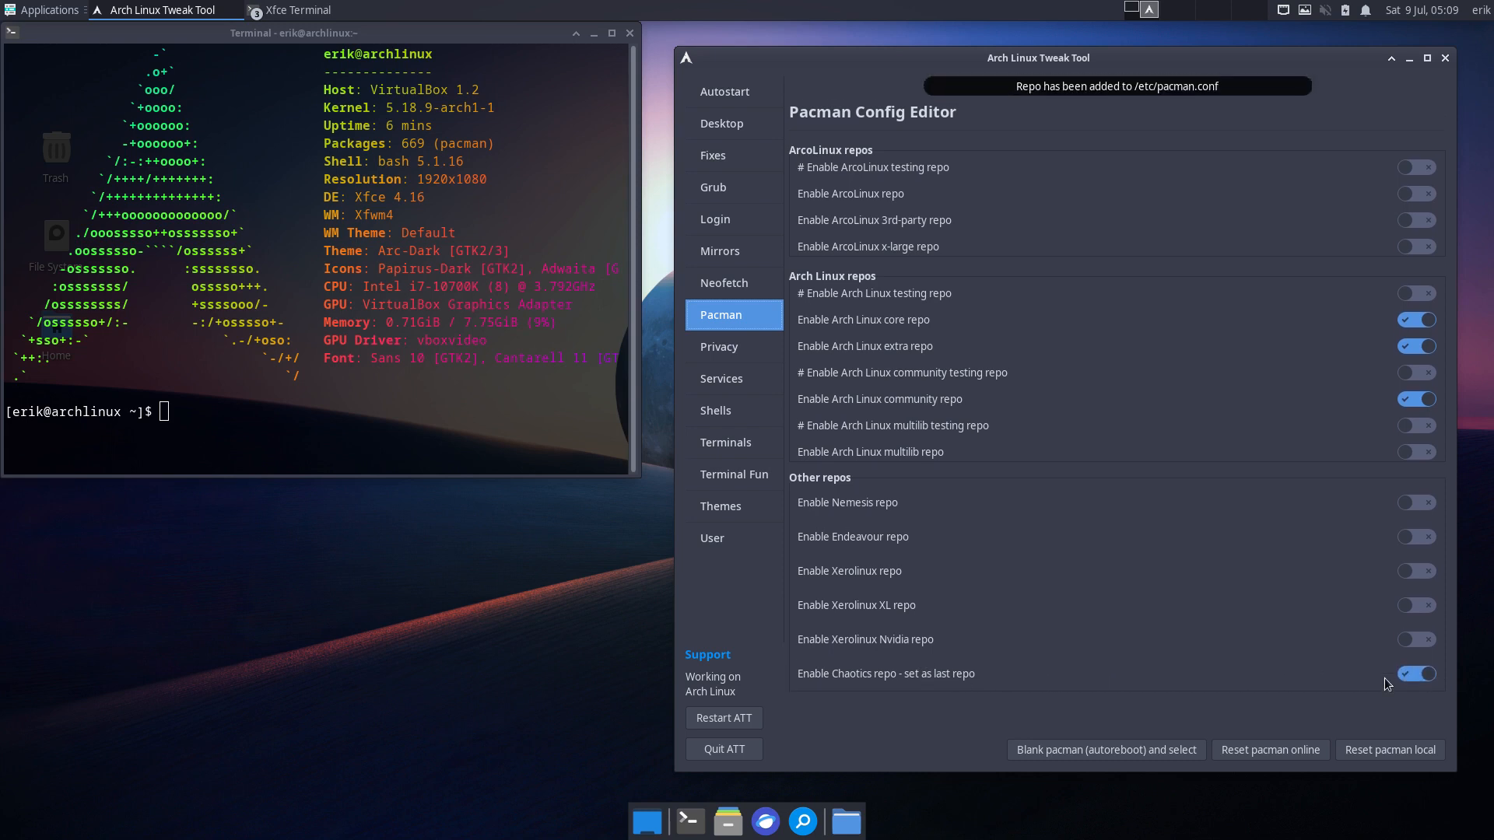
{"action": "left_click", "coordinate": [1410, 675]}
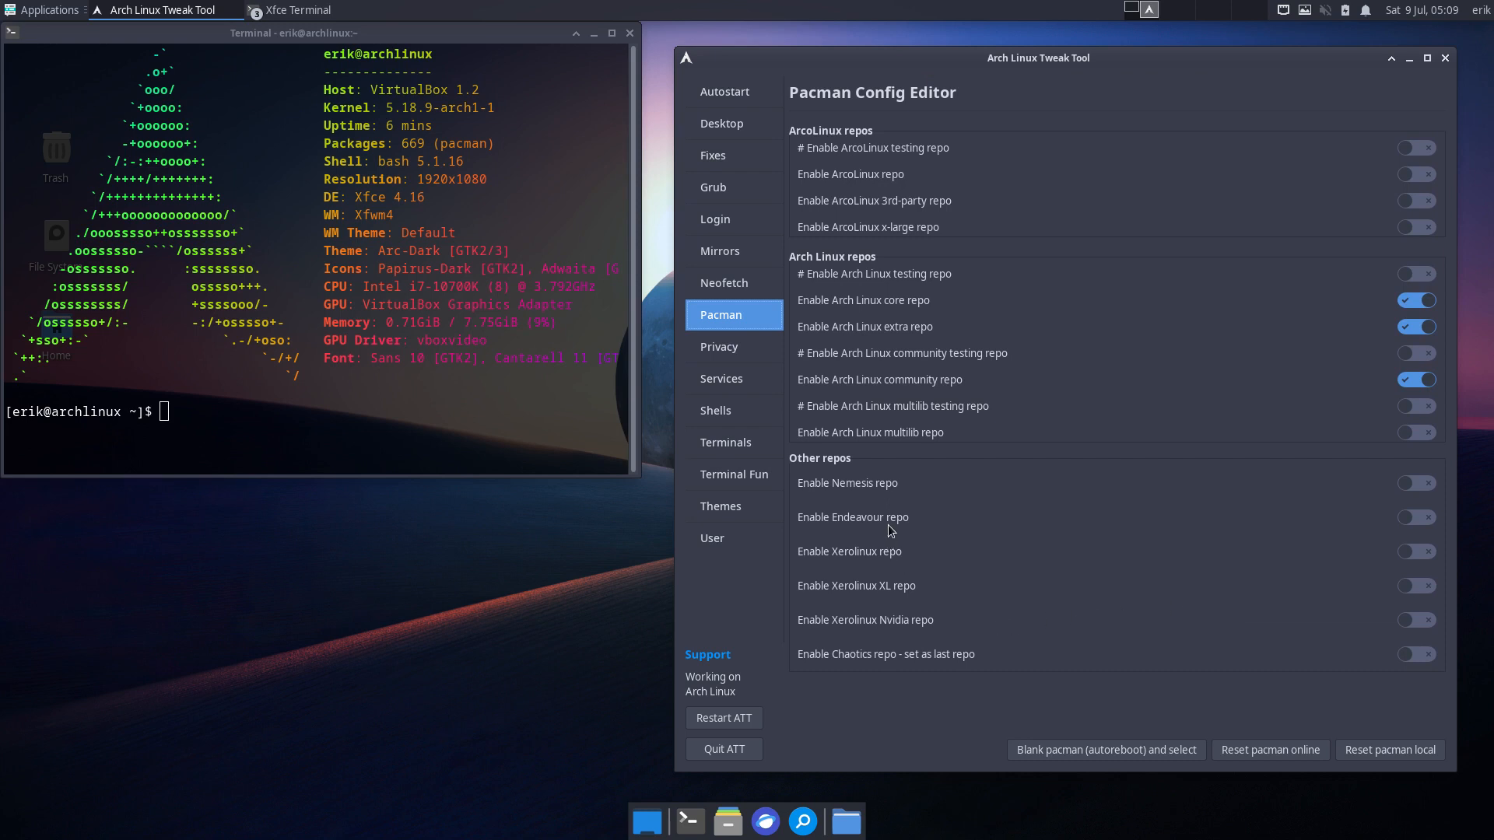
{"action": "left_click", "coordinate": [1424, 519]}
{"action": "left_click", "coordinate": [1421, 226]}
{"action": "left_click", "coordinate": [1424, 200]}
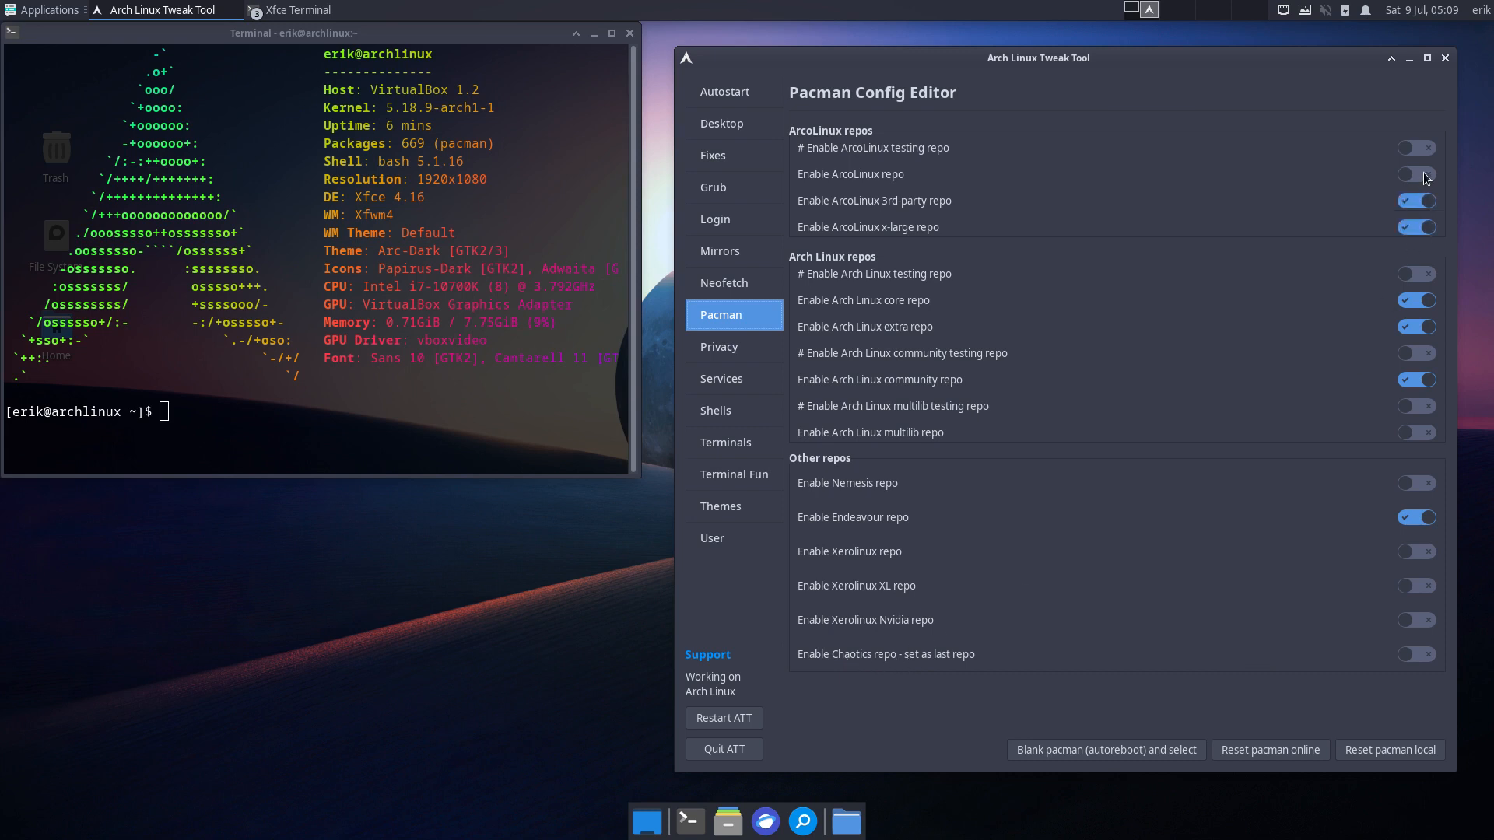
{"action": "left_click", "coordinate": [1428, 176]}
- Switch hblock on under Privacy, dismiss the missing /usr/bin/hblock error, and return to Pacman
{"action": "left_click", "coordinate": [743, 350]}
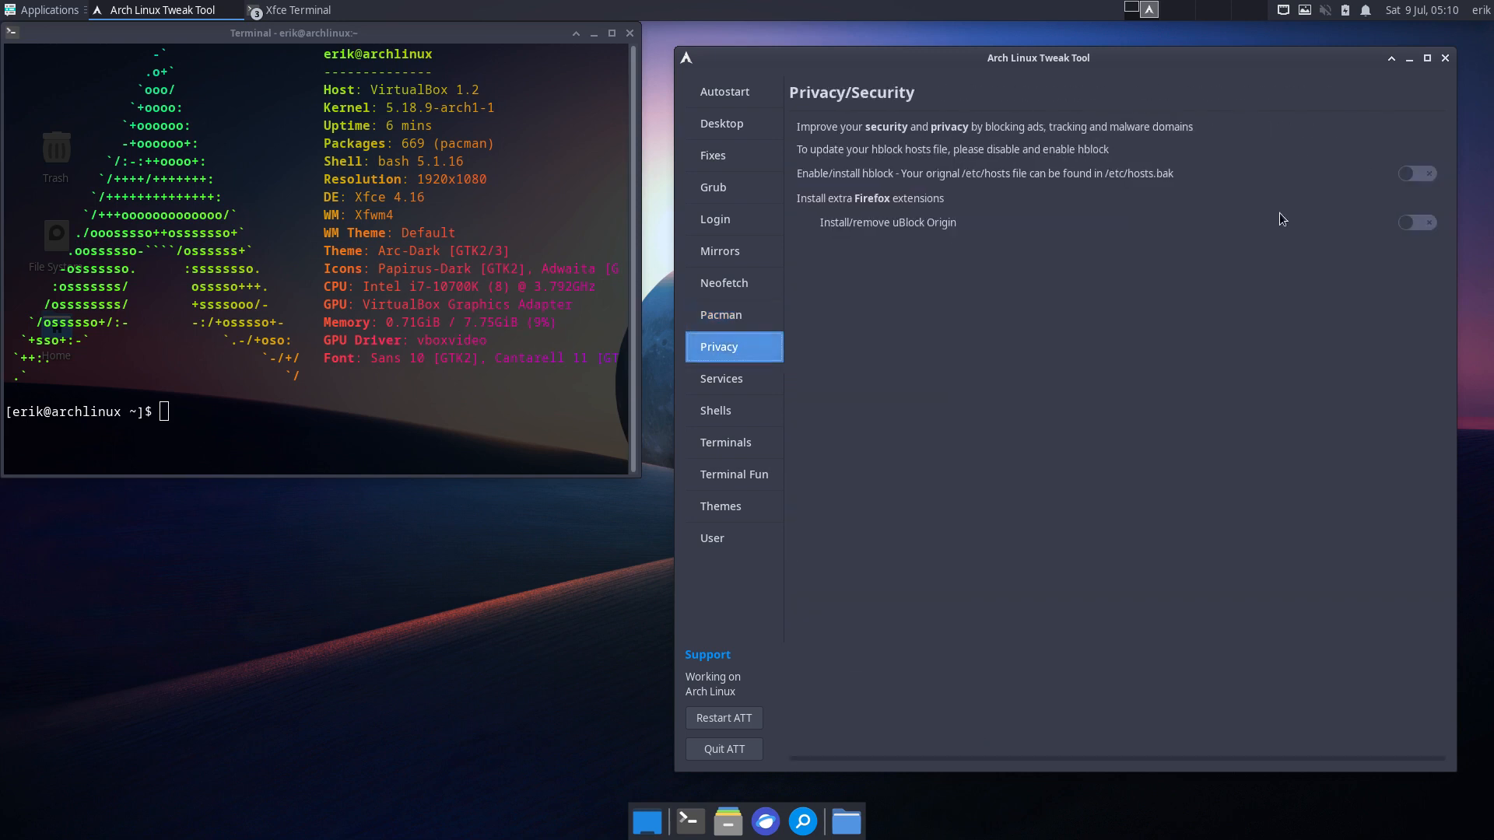
{"action": "left_click", "coordinate": [1417, 175]}
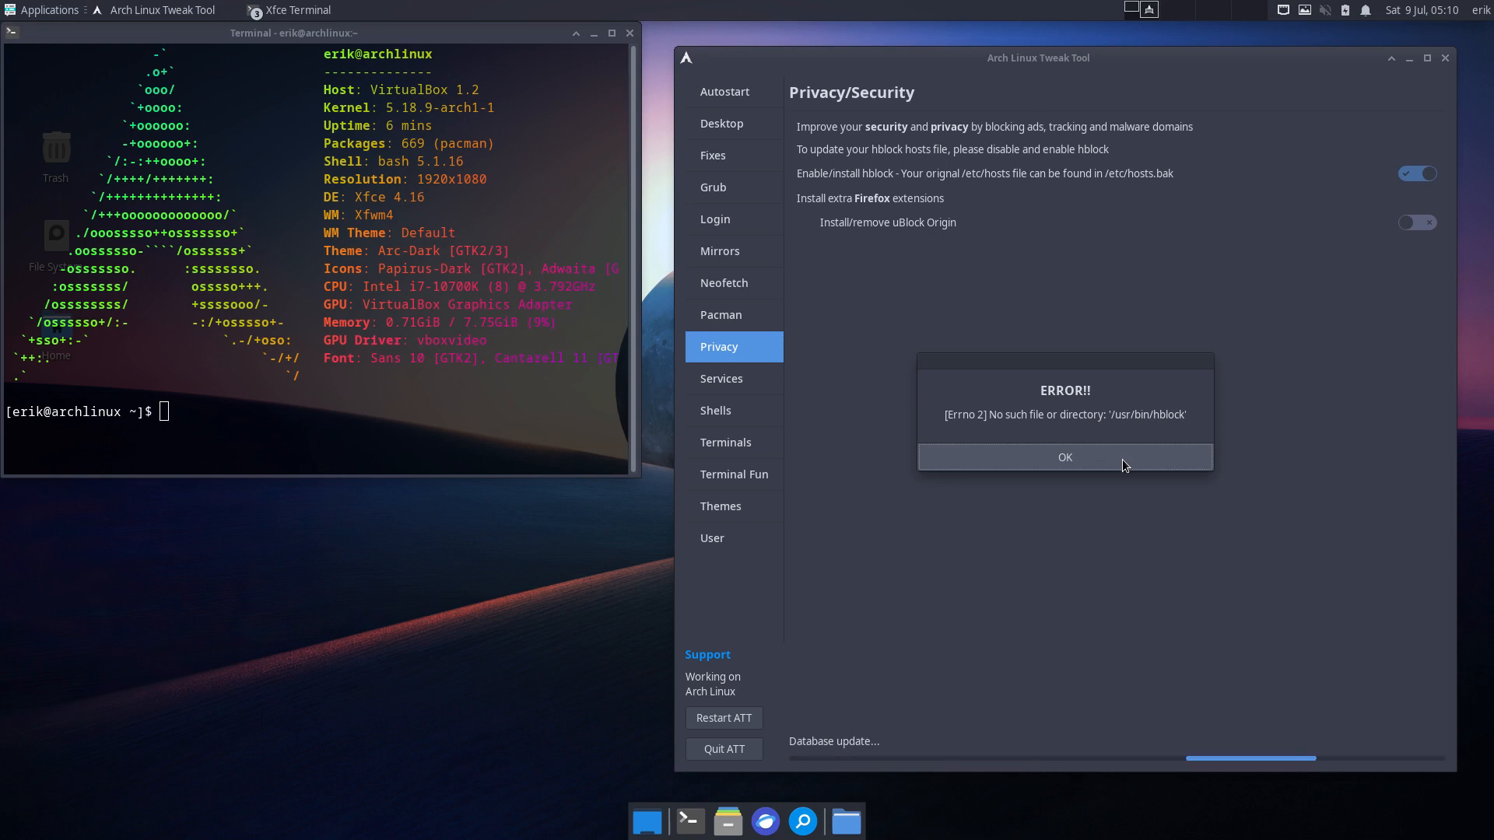
{"action": "left_click", "coordinate": [1122, 460]}
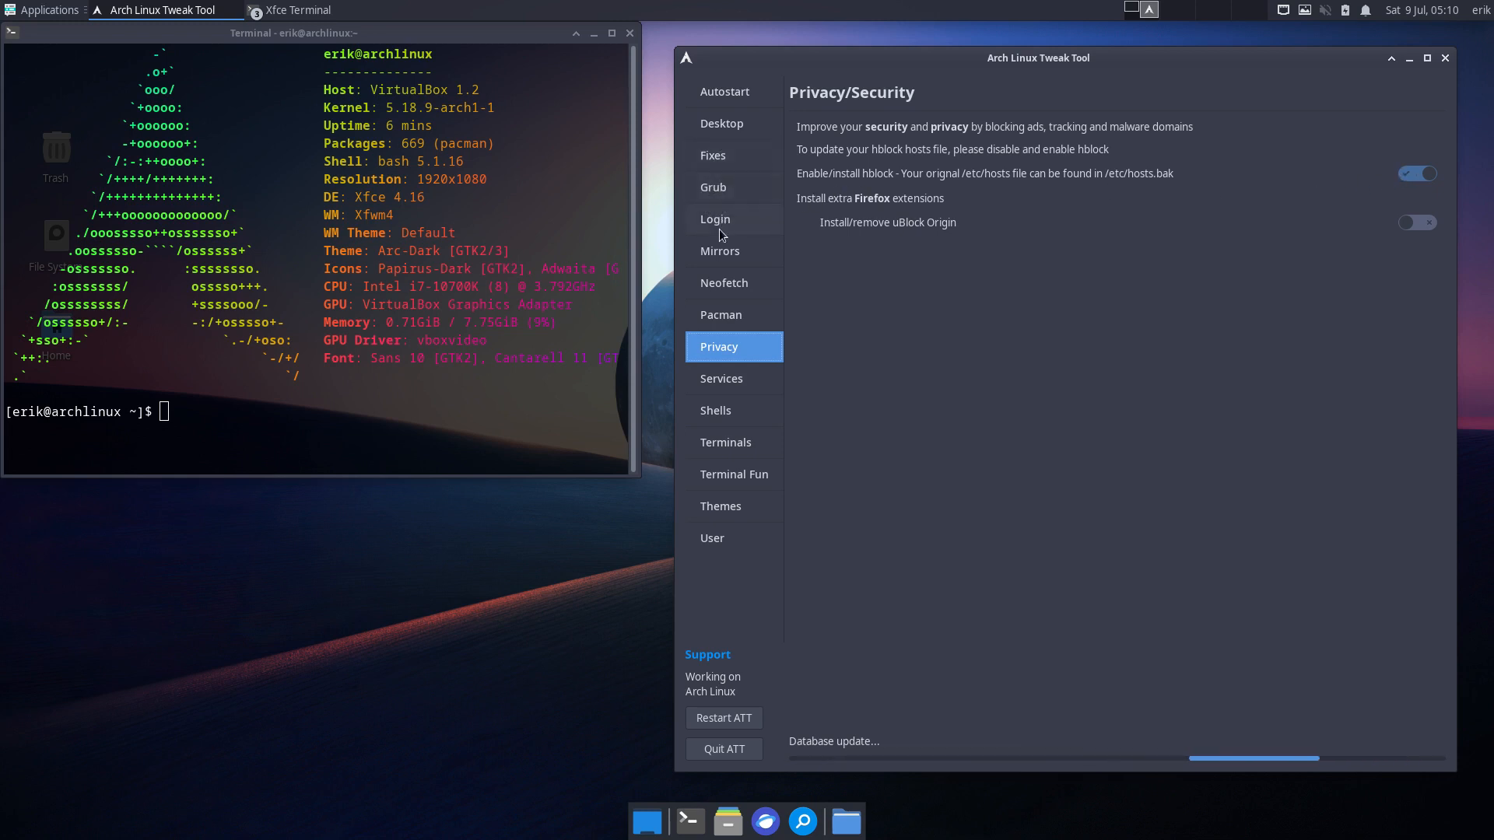
{"action": "left_click", "coordinate": [736, 323]}
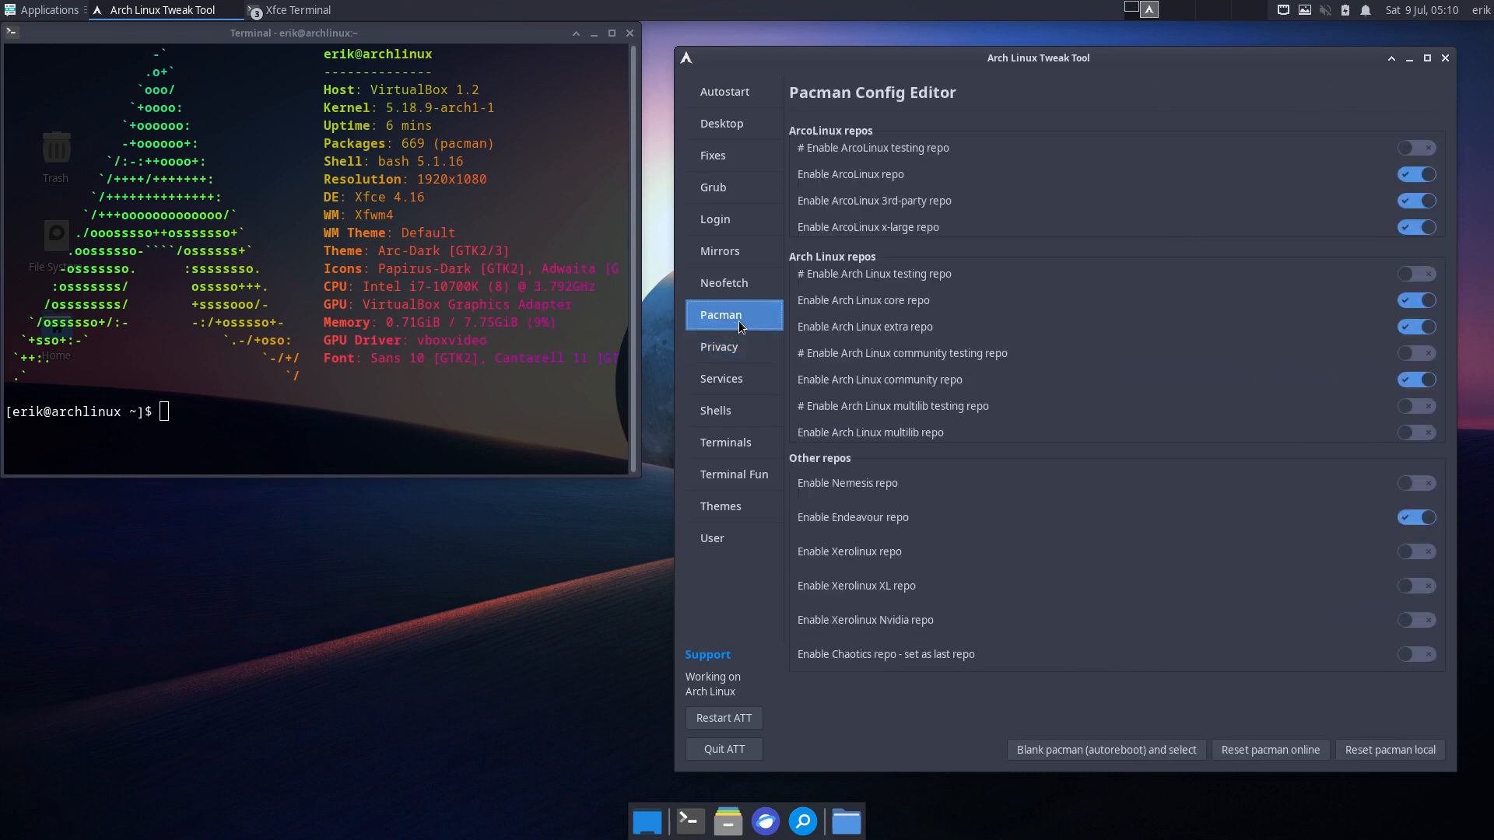
- Turn off the ArcoLinux x-large, 3rd-party and main repos, then restart ATT from Privacy
{"action": "left_click", "coordinate": [1426, 227]}
{"action": "left_click", "coordinate": [1420, 204]}
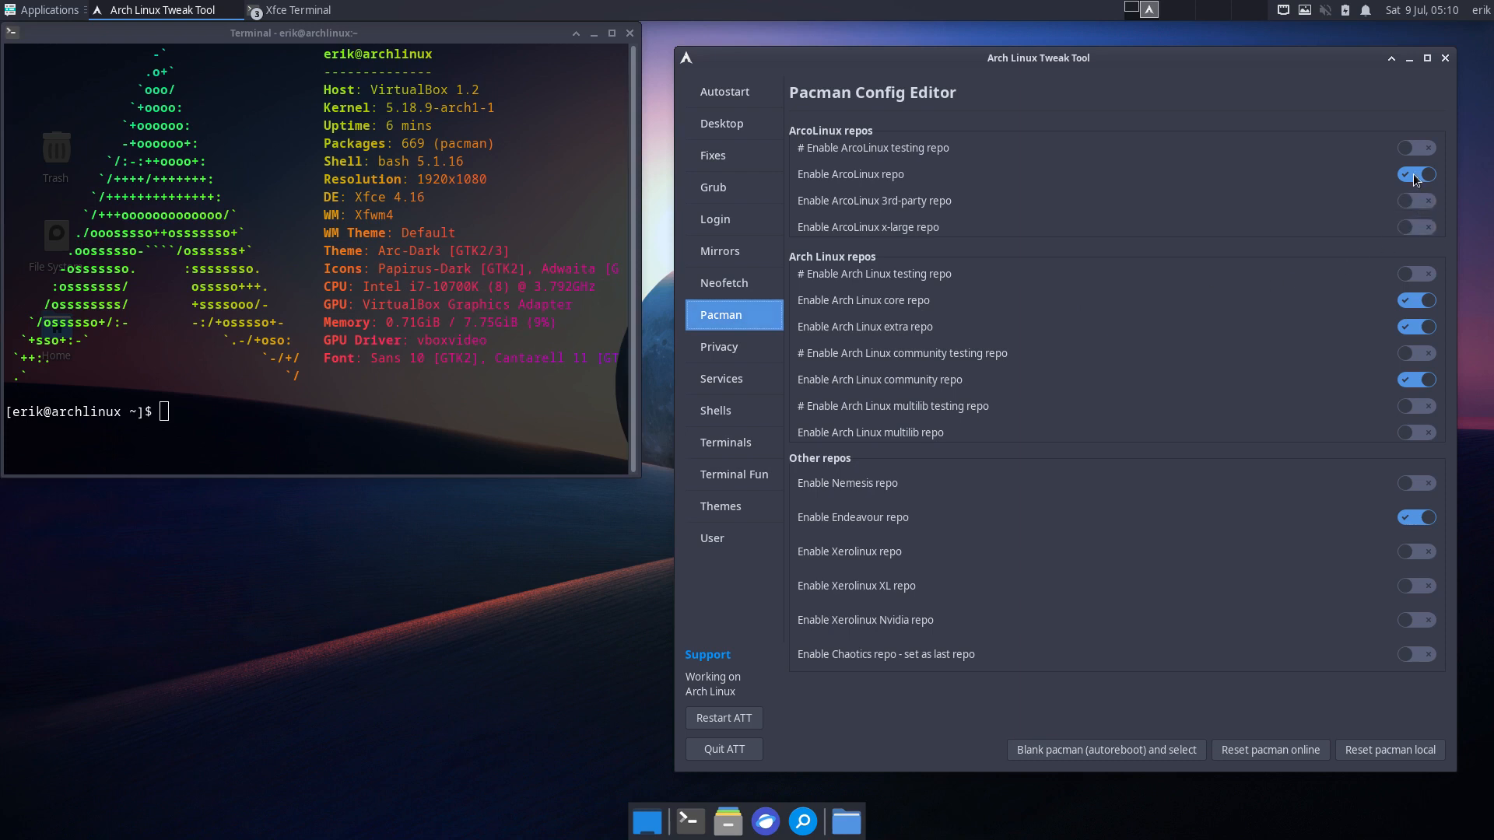
{"action": "left_click", "coordinate": [1417, 178]}
{"action": "left_click", "coordinate": [1416, 205]}
{"action": "left_click", "coordinate": [1422, 178]}
{"action": "left_click", "coordinate": [1417, 201]}
{"action": "left_click", "coordinate": [1416, 176]}
{"action": "left_click", "coordinate": [719, 346]}
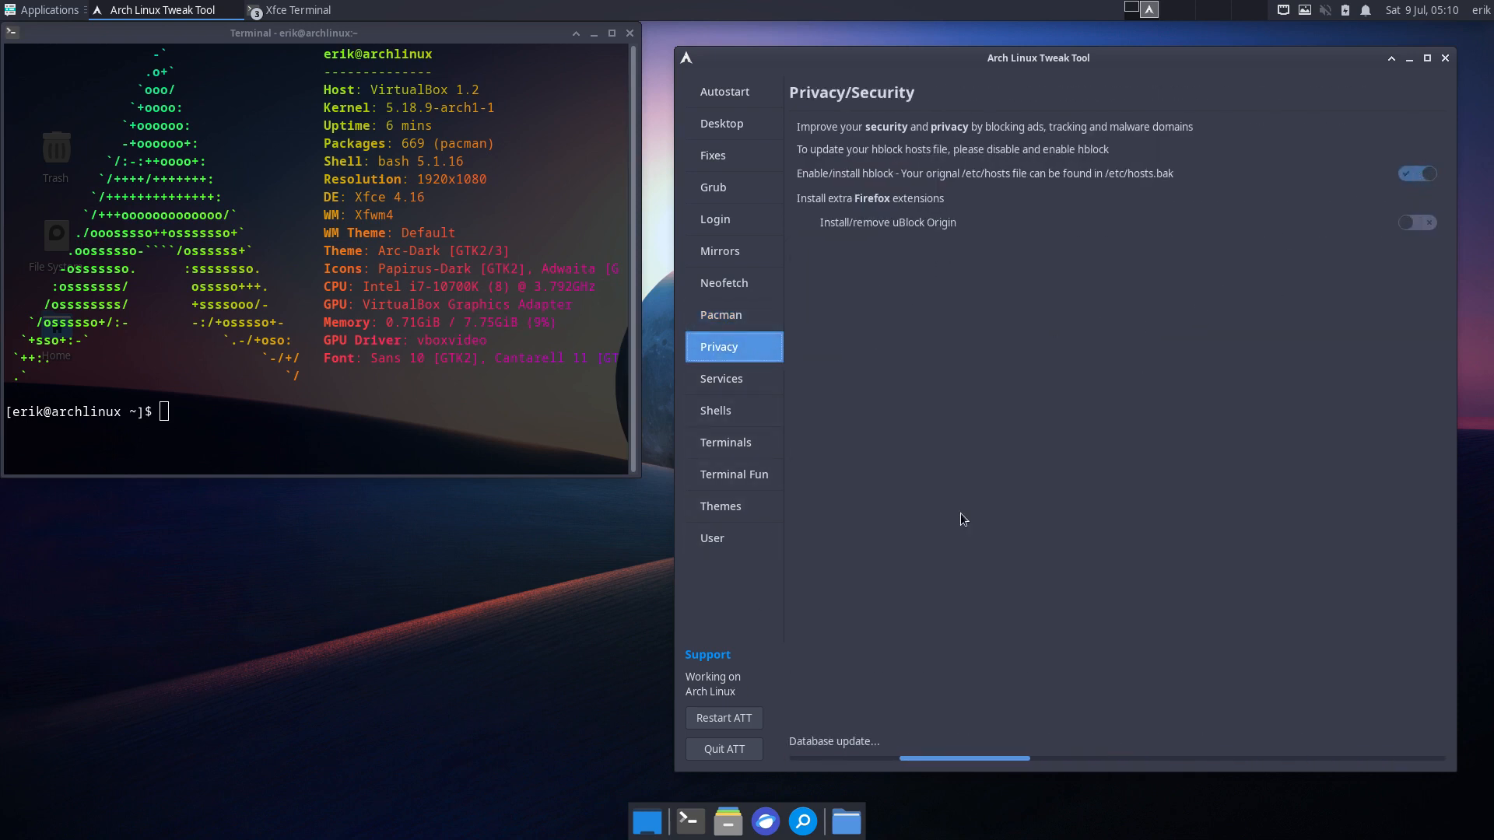
{"action": "left_click", "coordinate": [735, 729]}
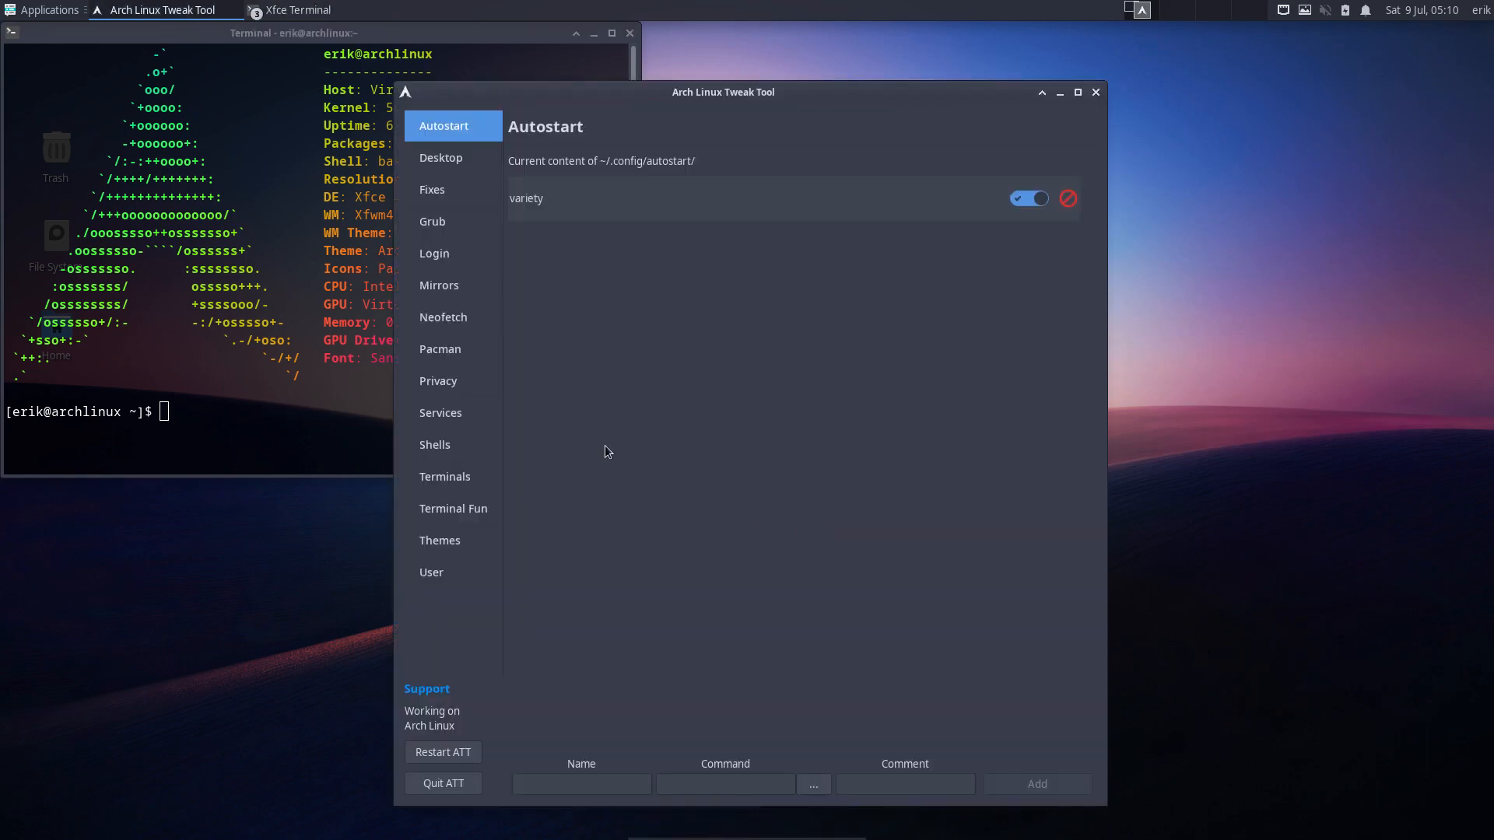
- After the restart, toggle the three ArcoLinux repos on and off, then try the hblock toggle
{"action": "left_click", "coordinate": [464, 350]}
{"action": "left_click_drag", "start_coordinate": [832, 109], "coordinate": [1050, 107]}
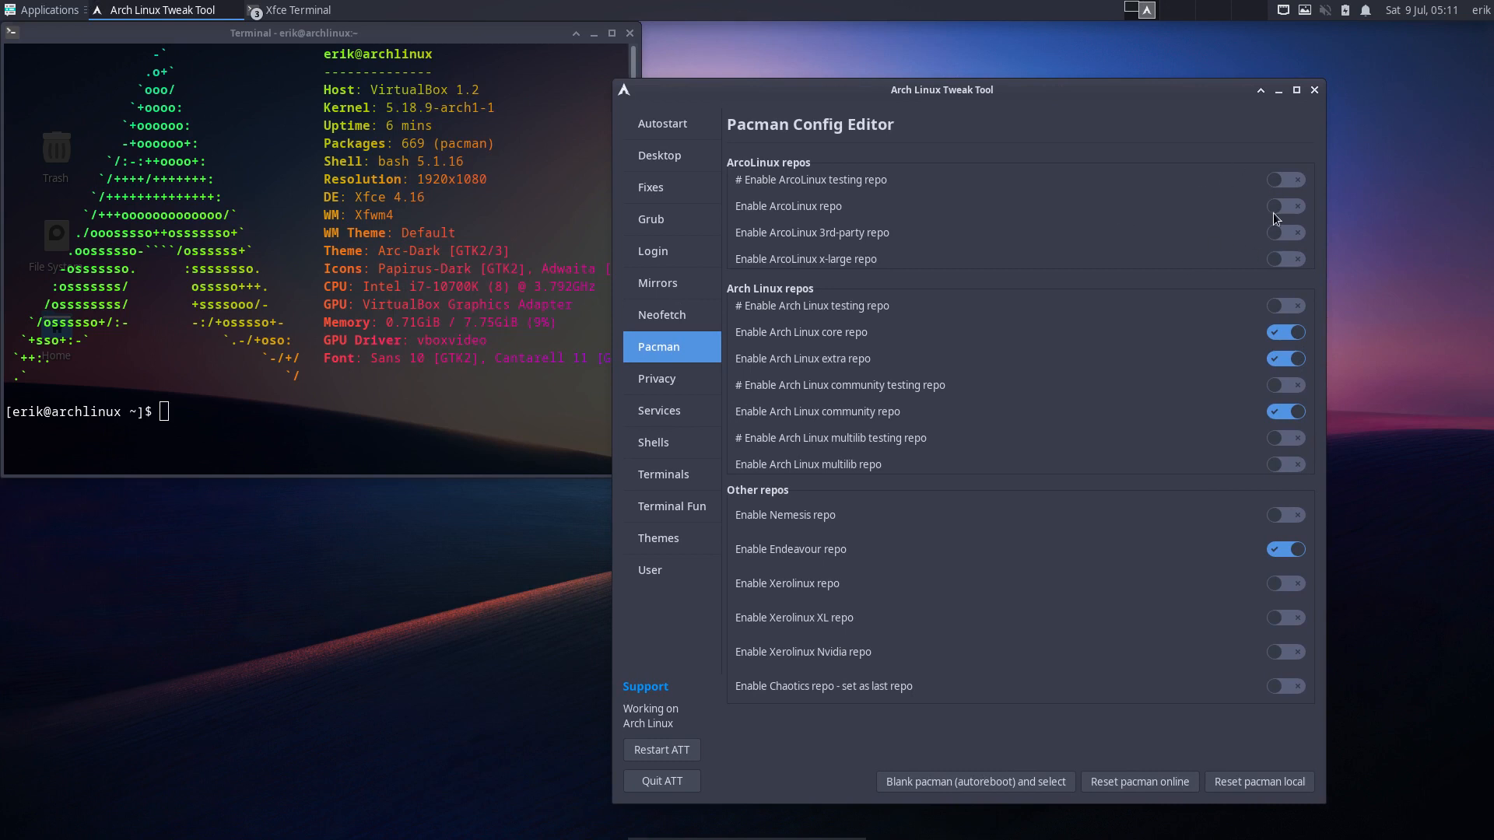
{"action": "left_click", "coordinate": [1276, 259]}
{"action": "left_click", "coordinate": [1298, 233]}
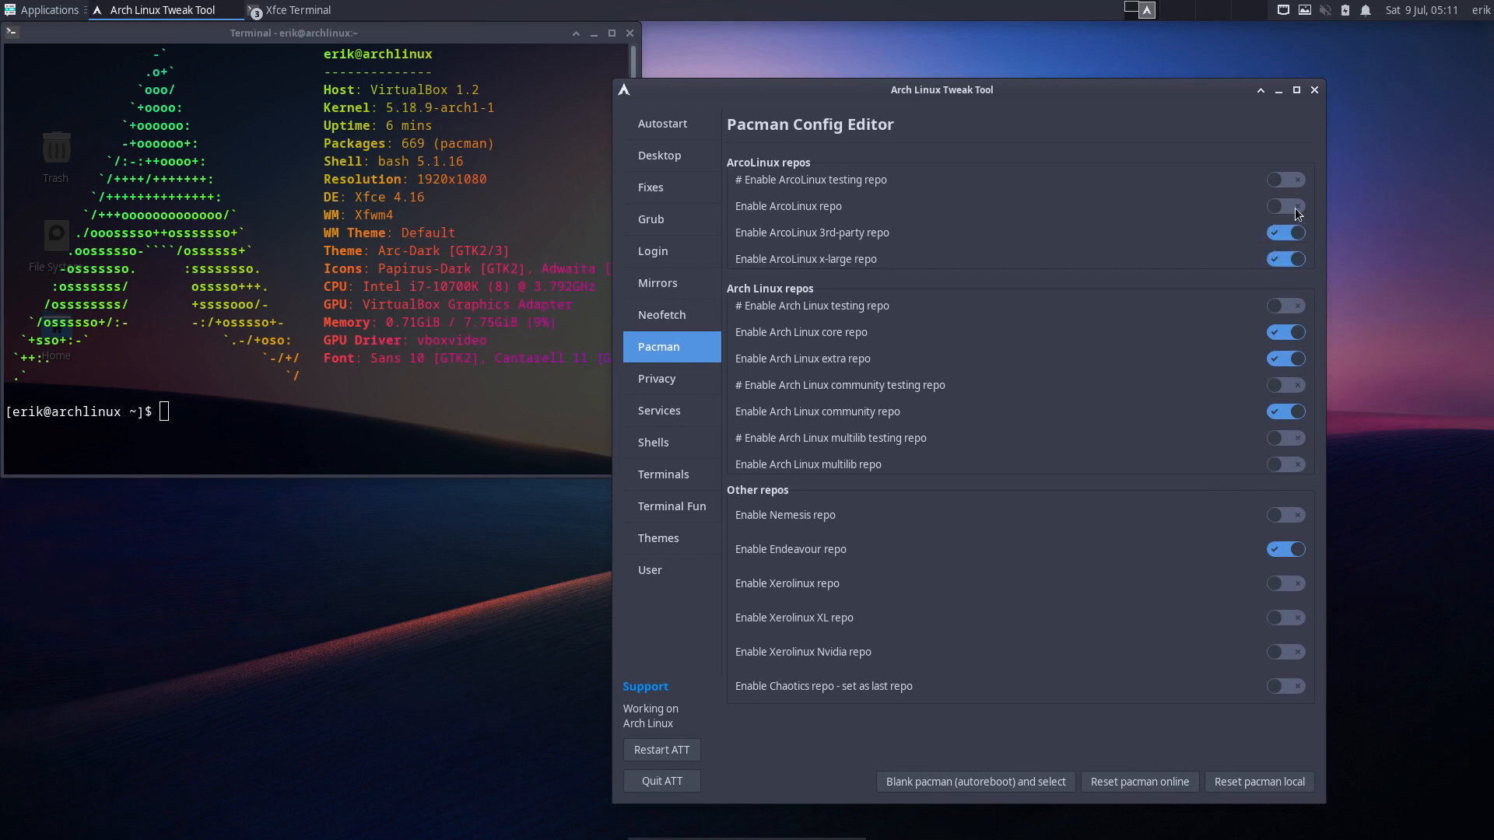
{"action": "left_click", "coordinate": [1297, 208]}
{"action": "left_click", "coordinate": [1283, 209]}
{"action": "left_click", "coordinate": [1282, 233]}
{"action": "left_click", "coordinate": [1282, 259]}
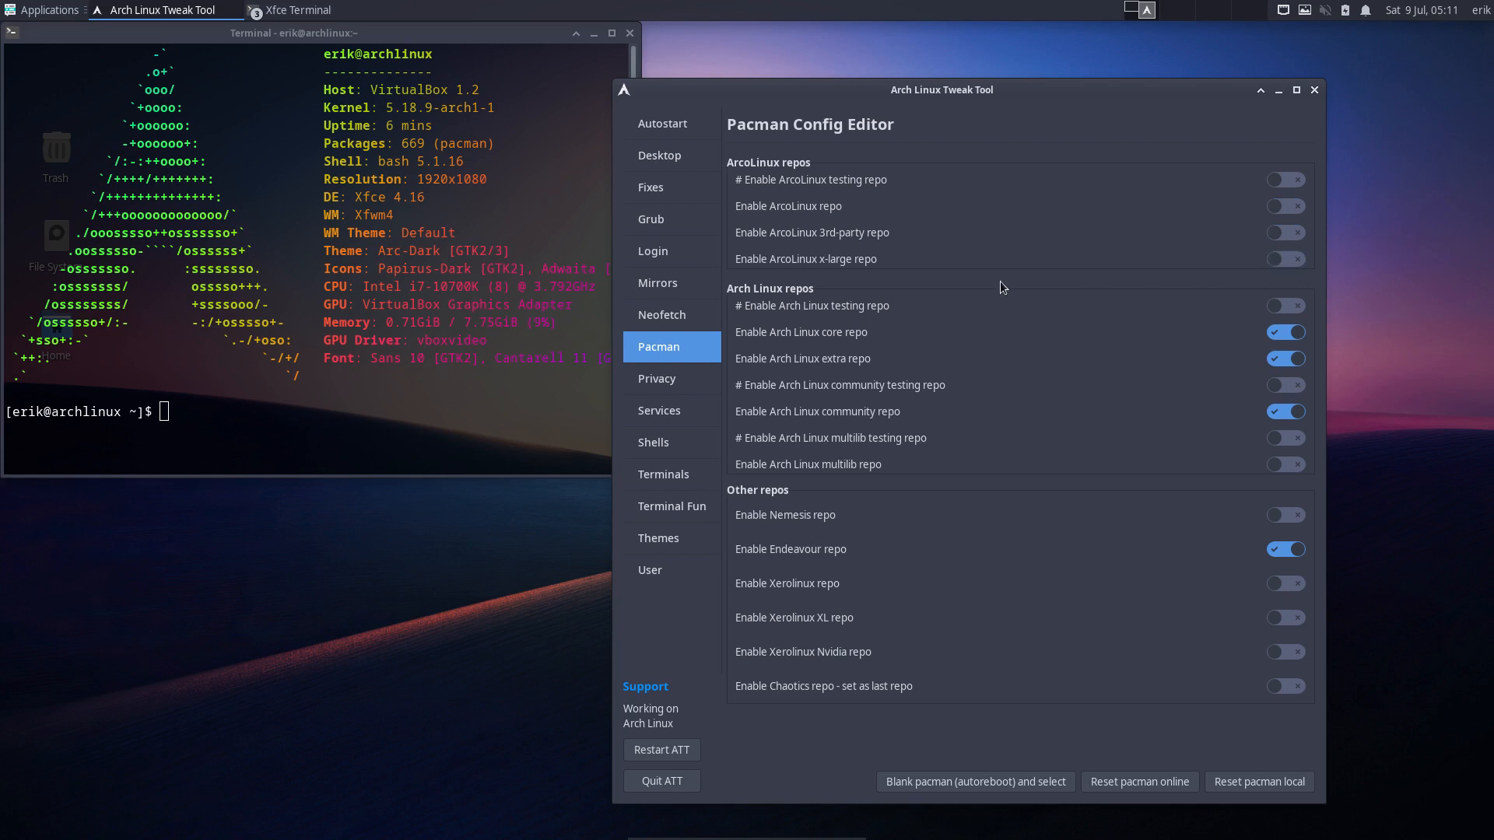
{"action": "left_click", "coordinate": [685, 386]}
{"action": "left_click", "coordinate": [1289, 210]}
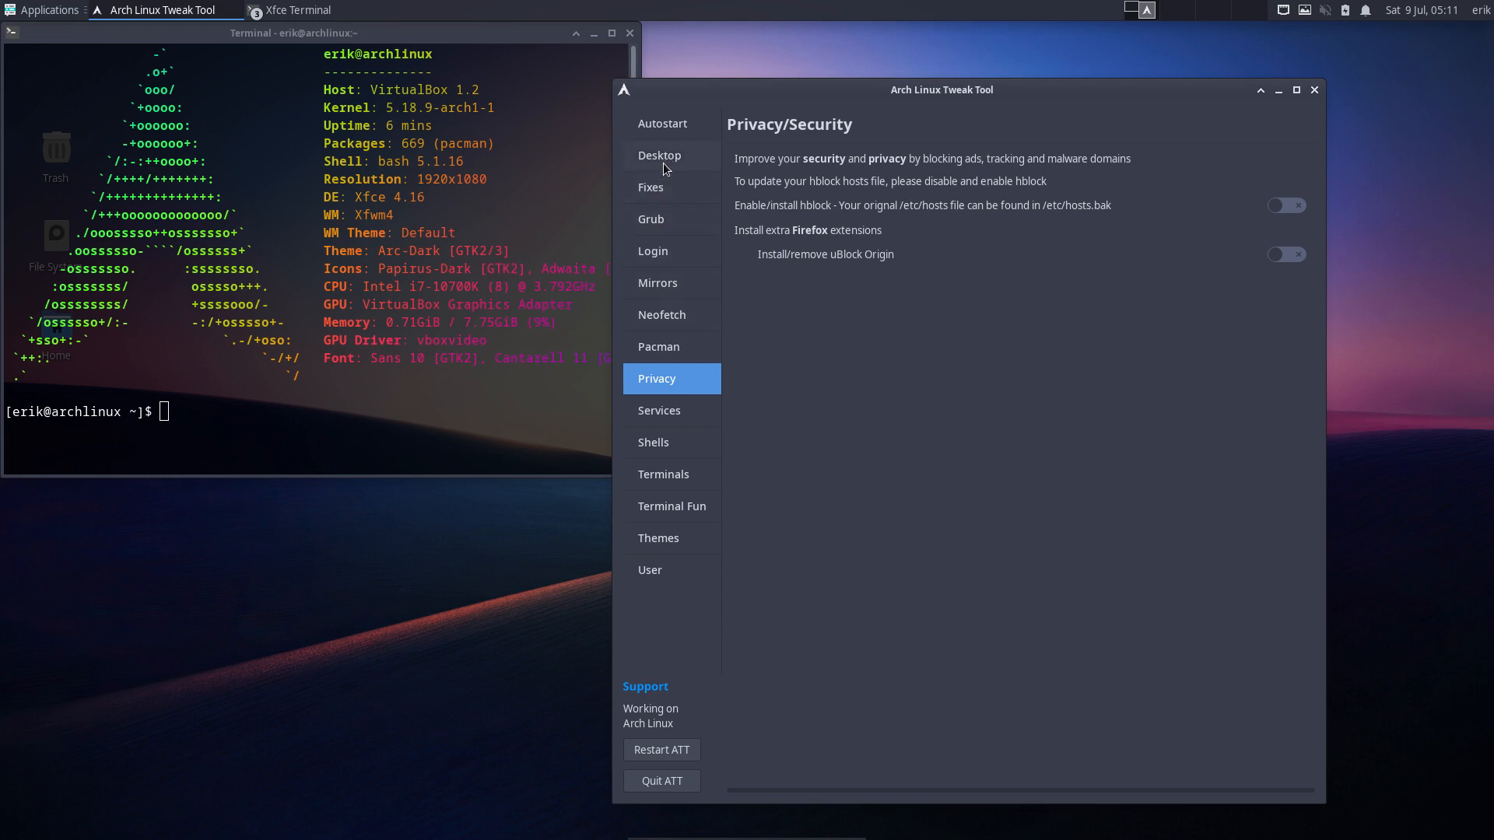
- Look over the Fixes and Desktop Installer pages, then return to the Pacman Config Editor
{"action": "left_click", "coordinate": [658, 187]}
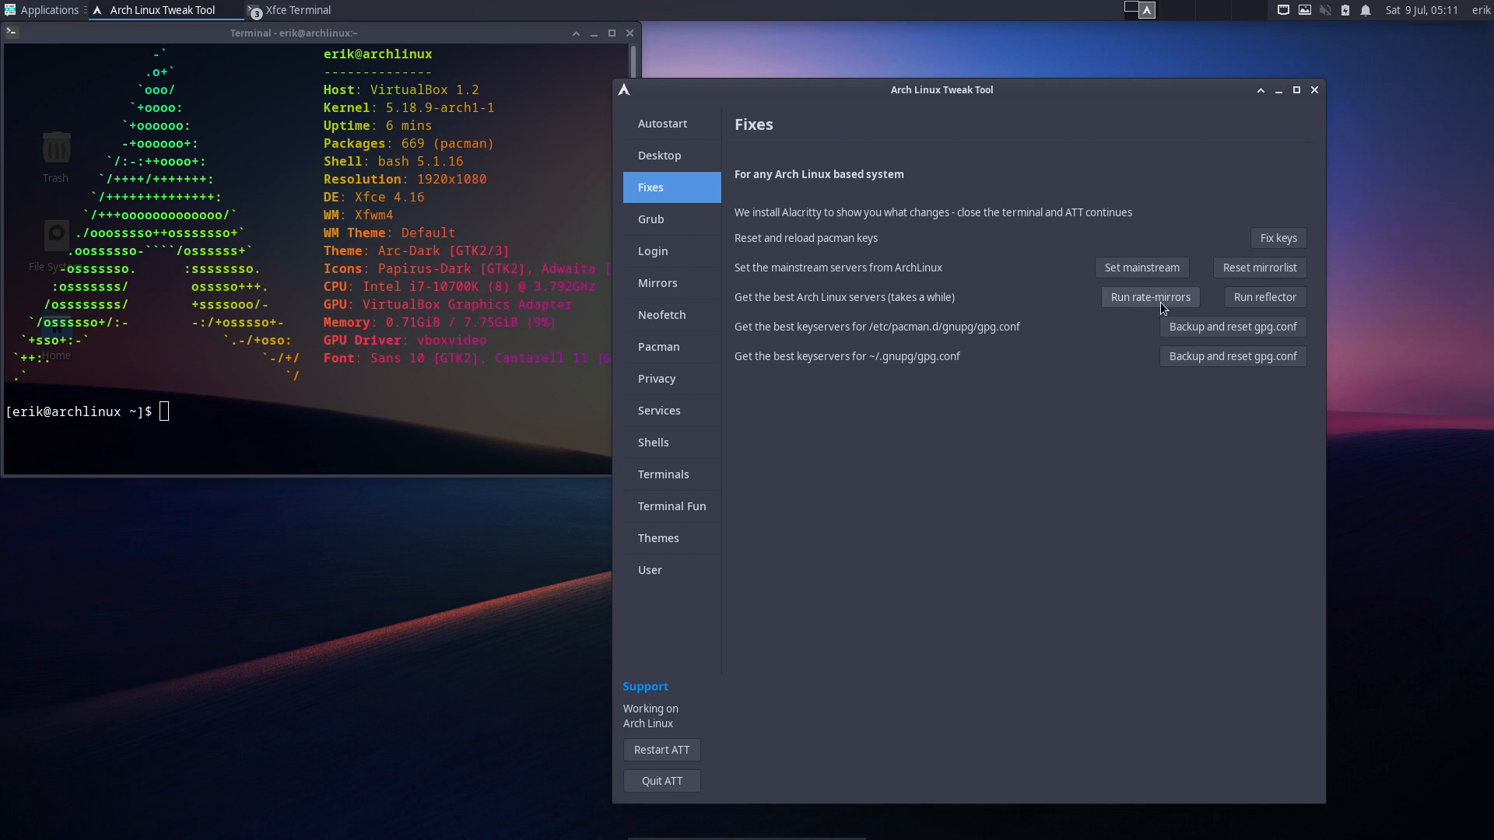
{"action": "left_click", "coordinate": [671, 158]}
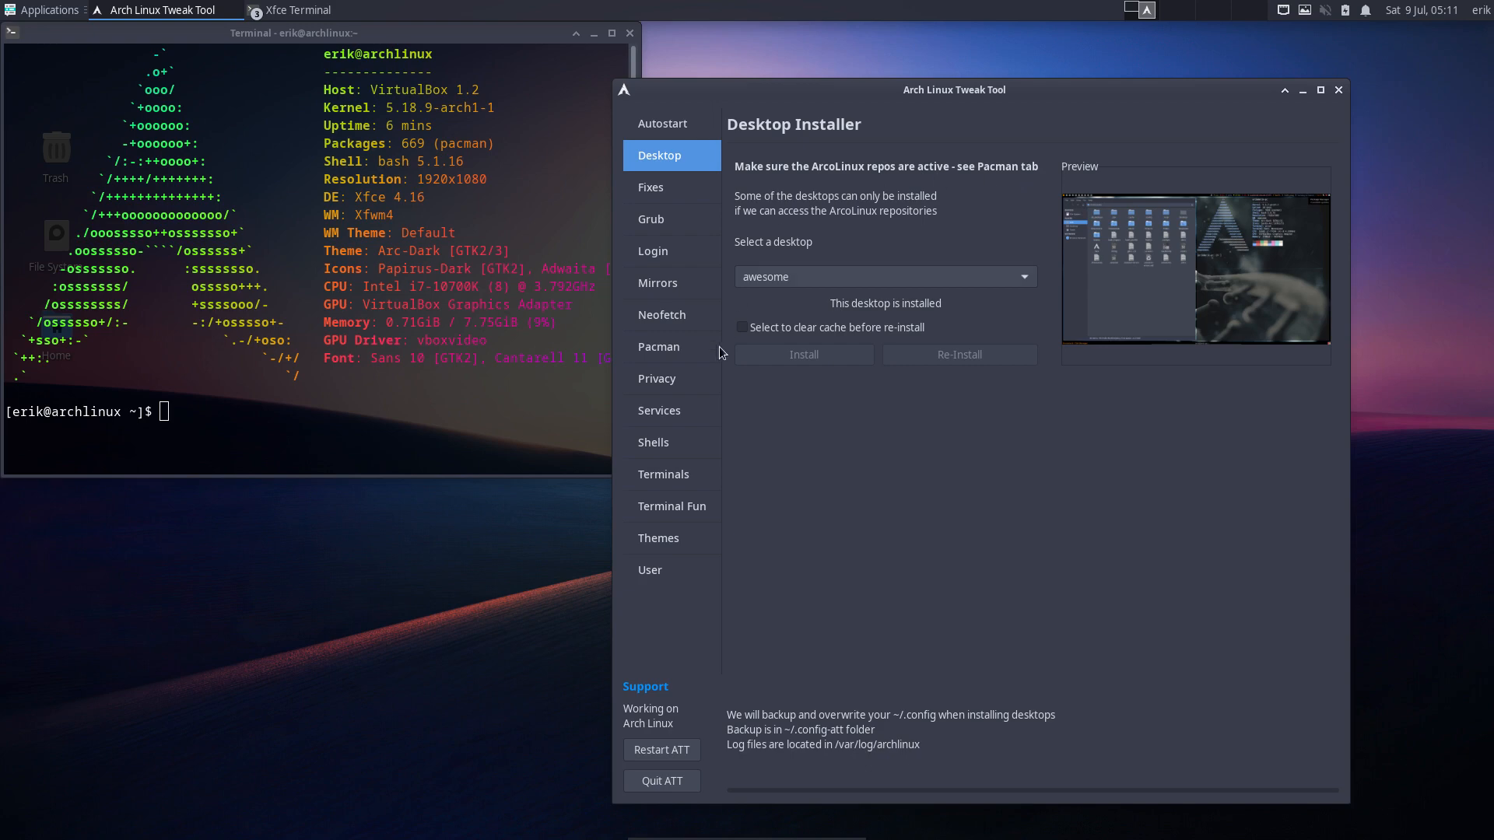
{"action": "left_click", "coordinate": [671, 347]}
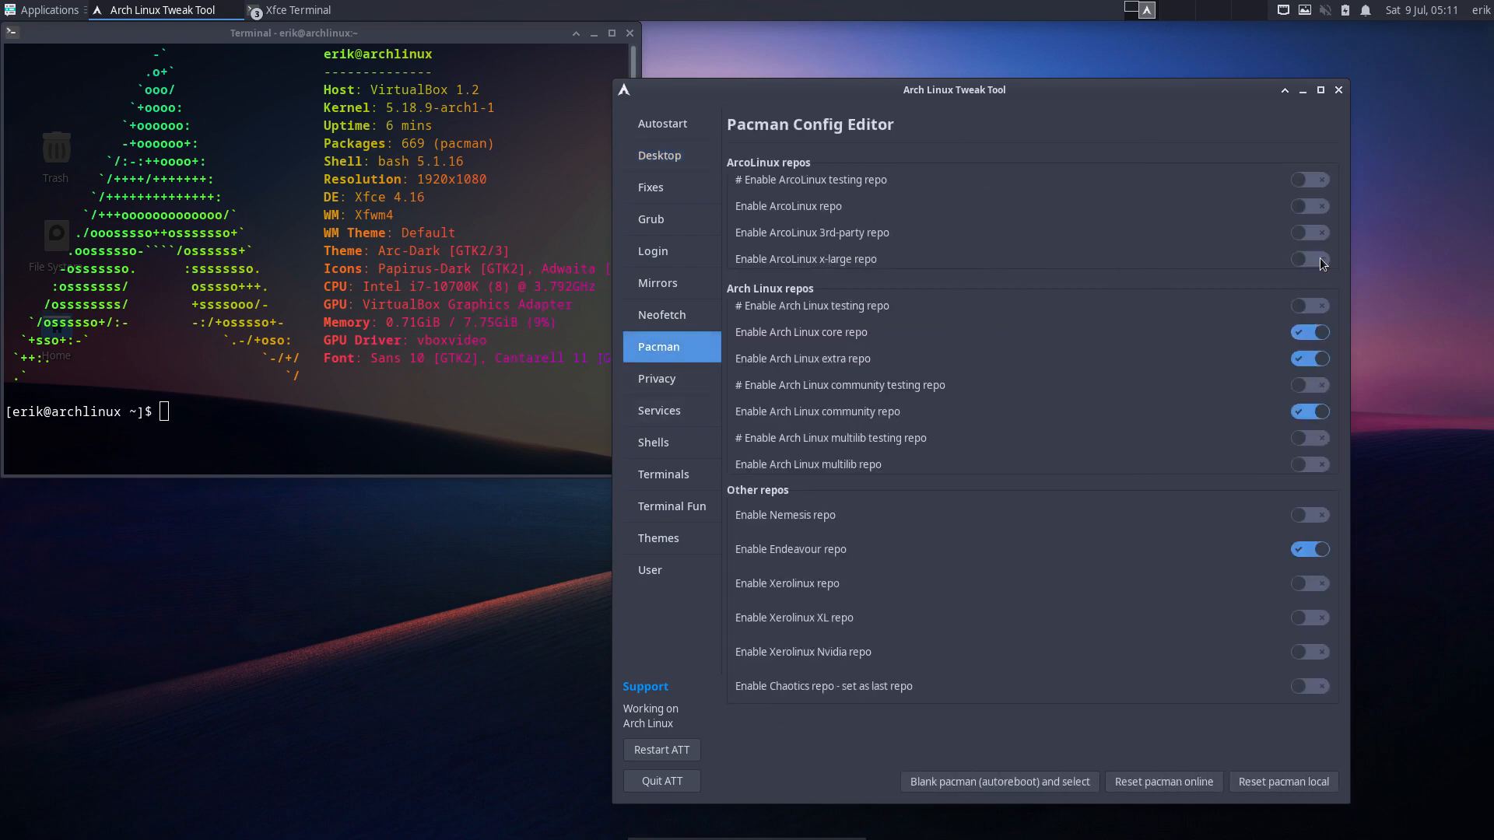
- Re-enable the ArcoLinux 3rd-party and main repos, then switch hblock on under Privacy
{"action": "left_click", "coordinate": [1315, 233]}
{"action": "left_click", "coordinate": [1307, 206]}
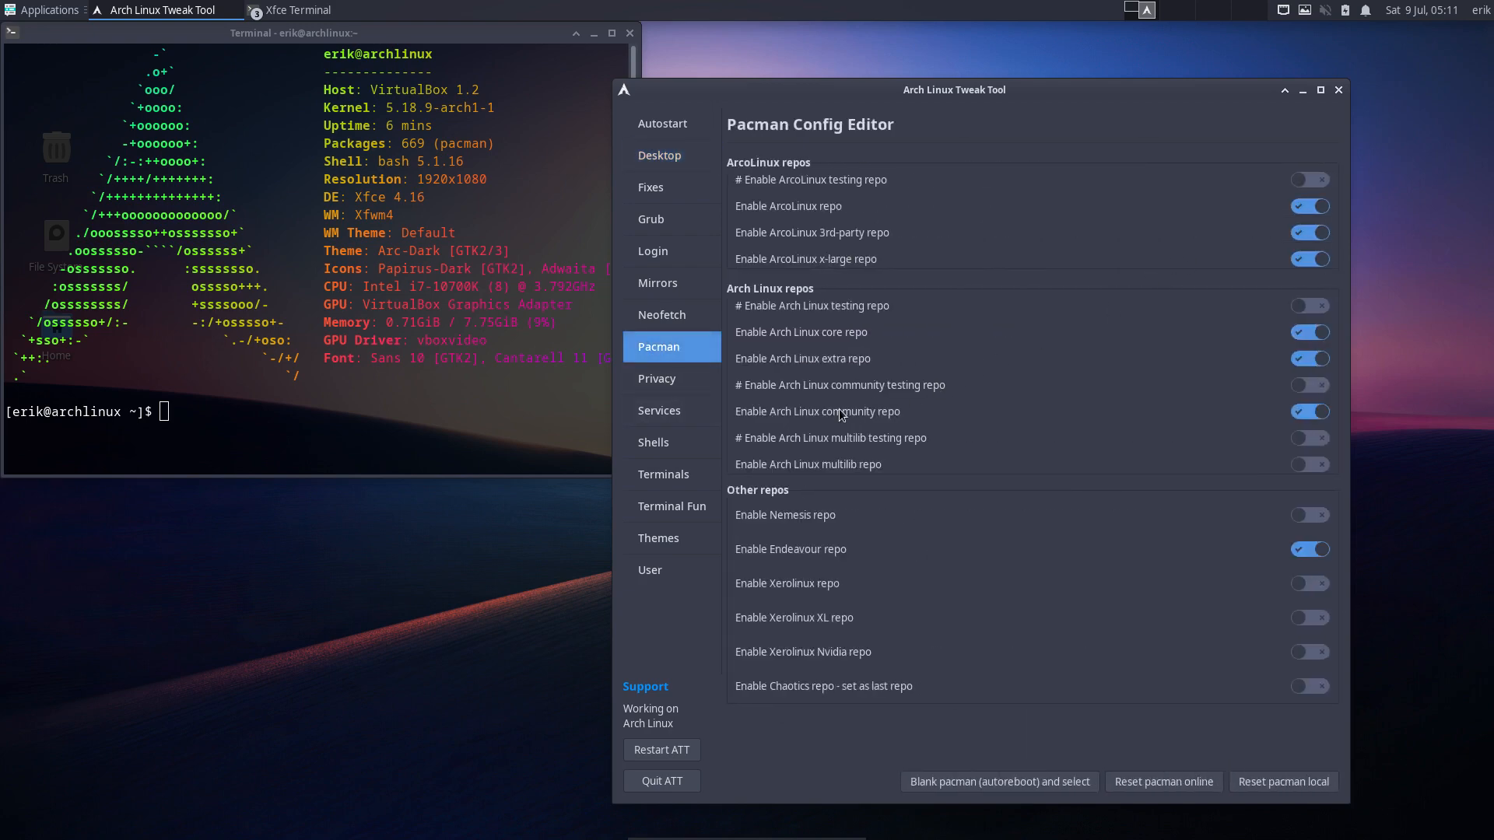
{"action": "left_click", "coordinate": [670, 384]}
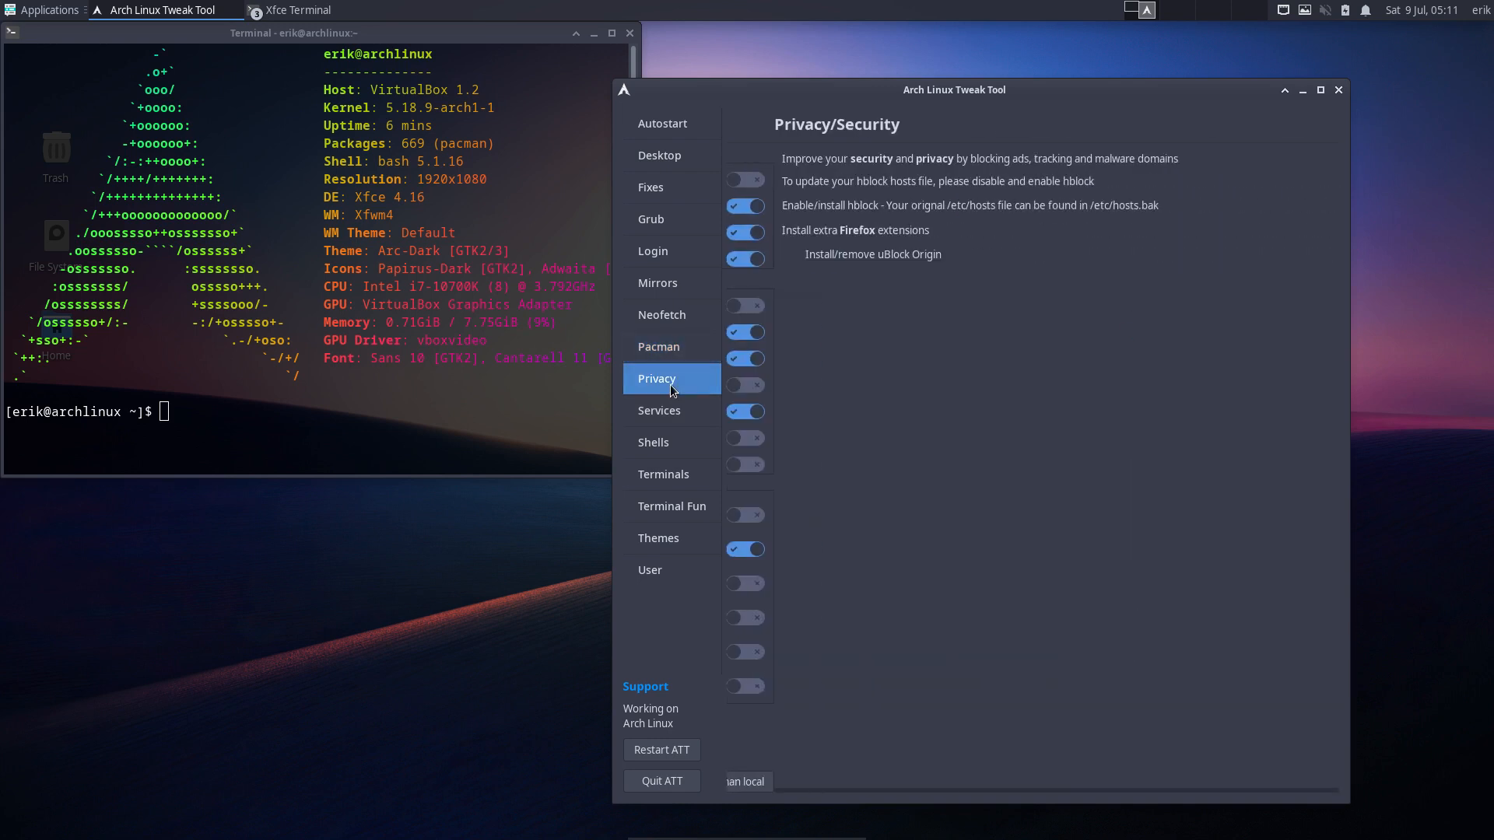
{"action": "left_click", "coordinate": [1330, 205]}
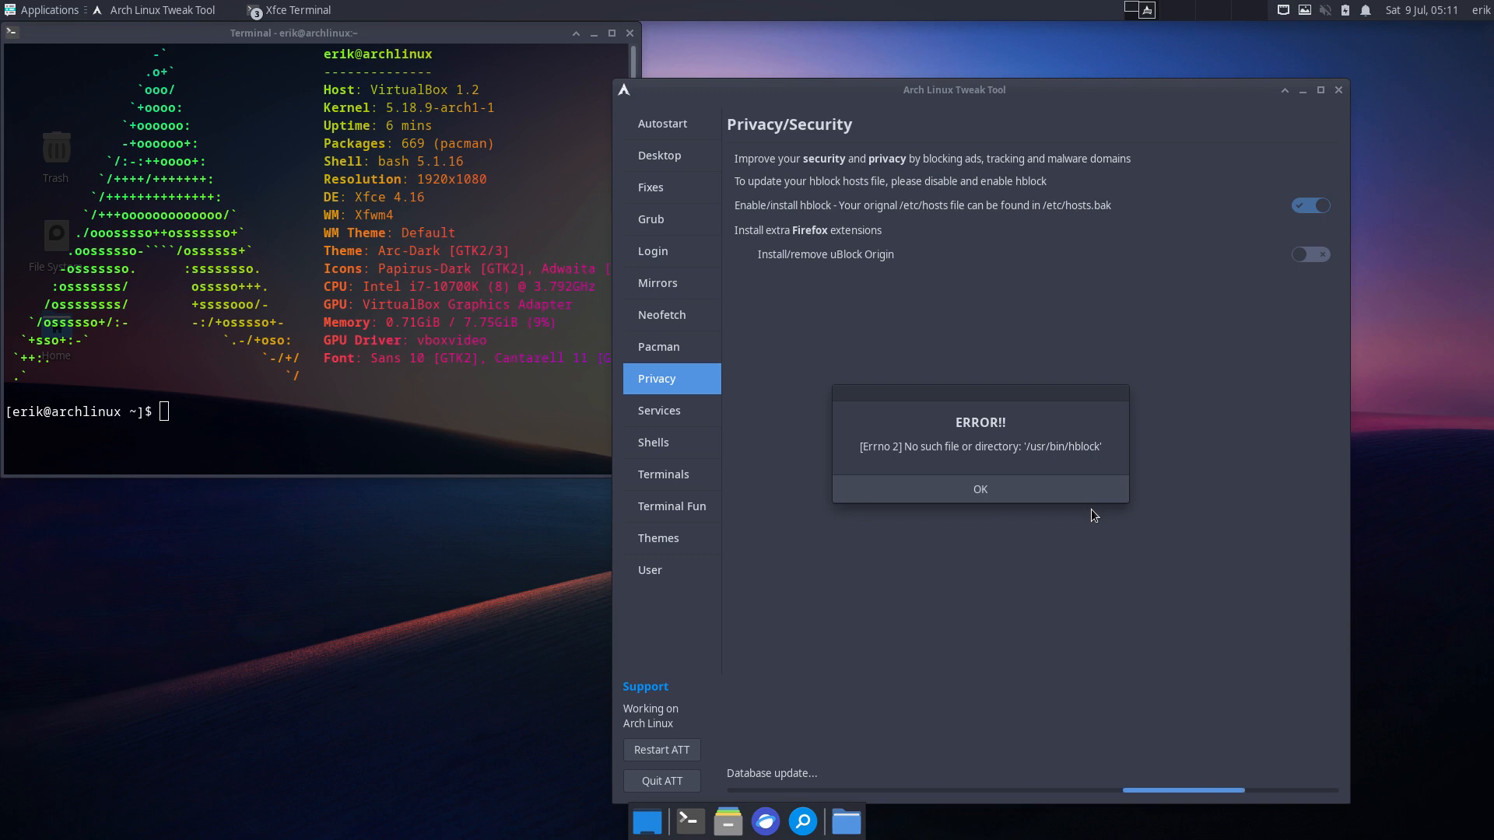
- Run sudo pacman -S arcolinux-hblock-git with the password, then recall the failed command for editing
{"action": "left_click", "coordinate": [253, 425]}
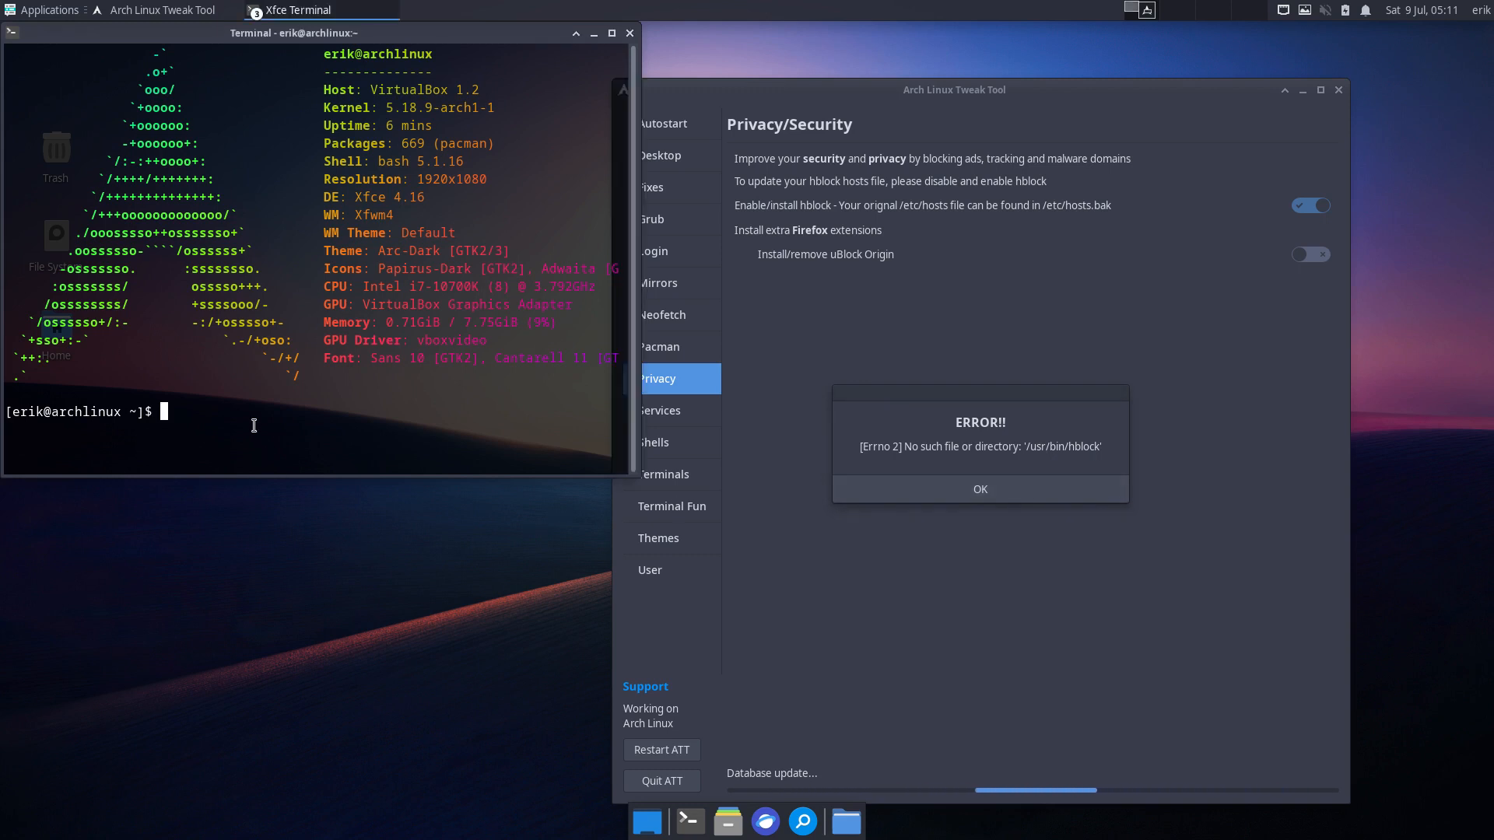
{"action": "type", "text": "sudo acpman"}
{"action": "key", "text": "BackSpace"}
{"action": "key", "text": "BackSpace"}
{"action": "key", "text": "BackSpace"}
{"action": "key", "text": "BackSpace"}
{"action": "key", "text": "BackSpace"}
{"action": "key", "text": "BackSpace"}
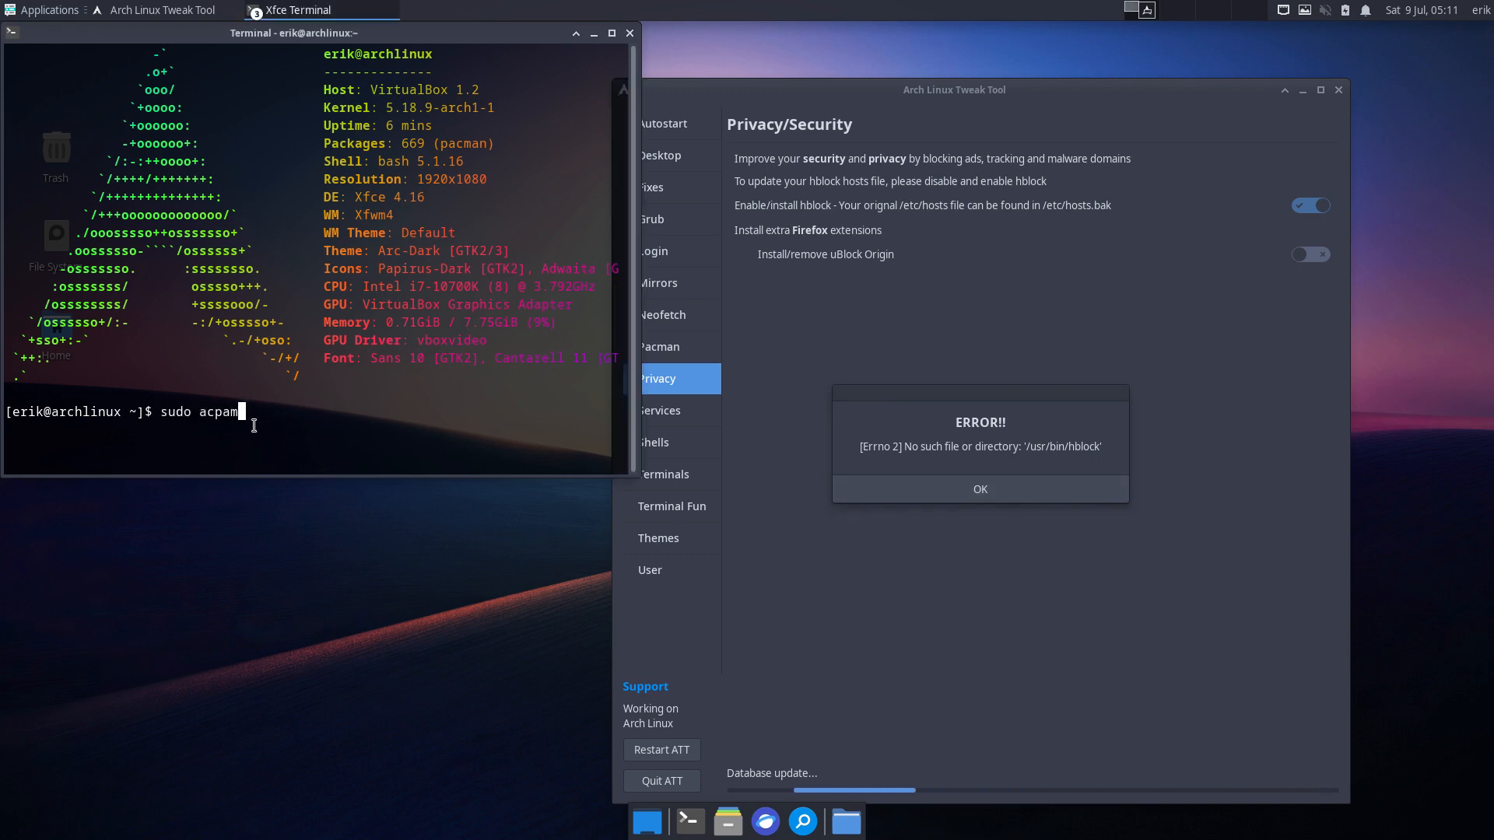
{"action": "type", "text": "pacman "}
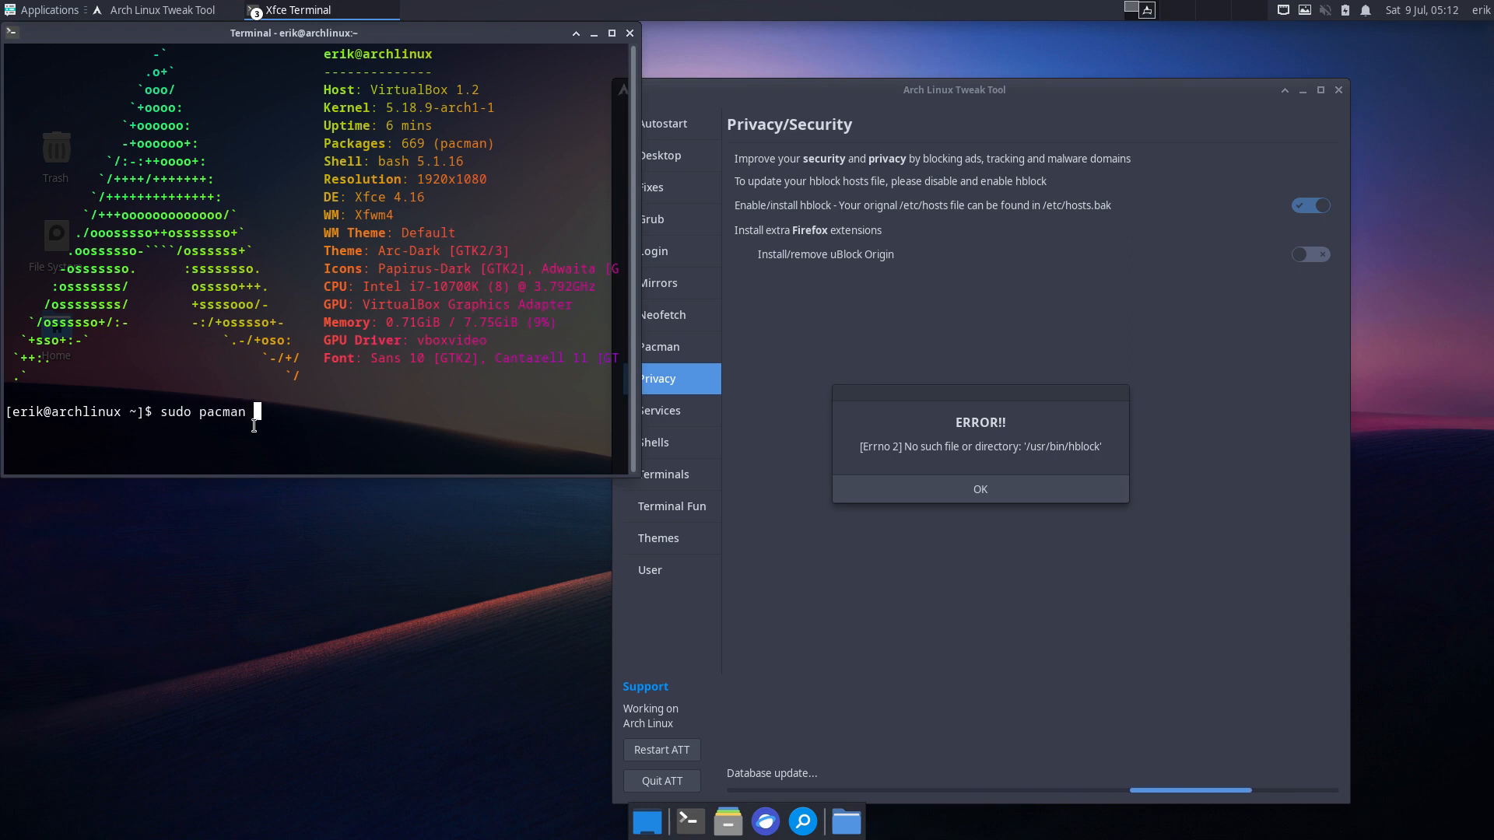
{"action": "type", "text": "-S arcolinux-hbl"}
{"action": "key", "text": "Tab"}
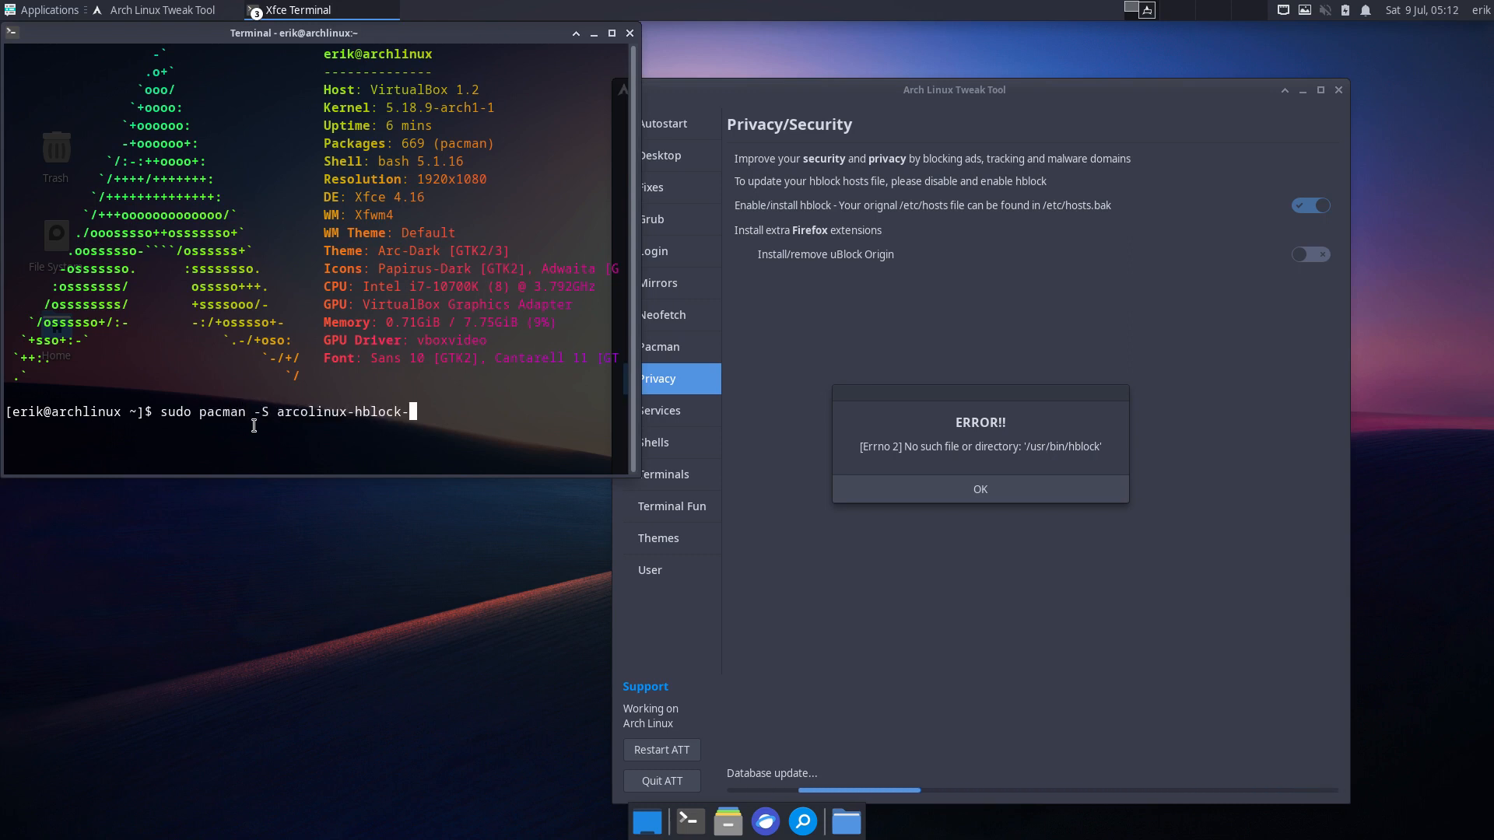
{"action": "key", "text": "Tab"}
{"action": "type", "text": "git"}
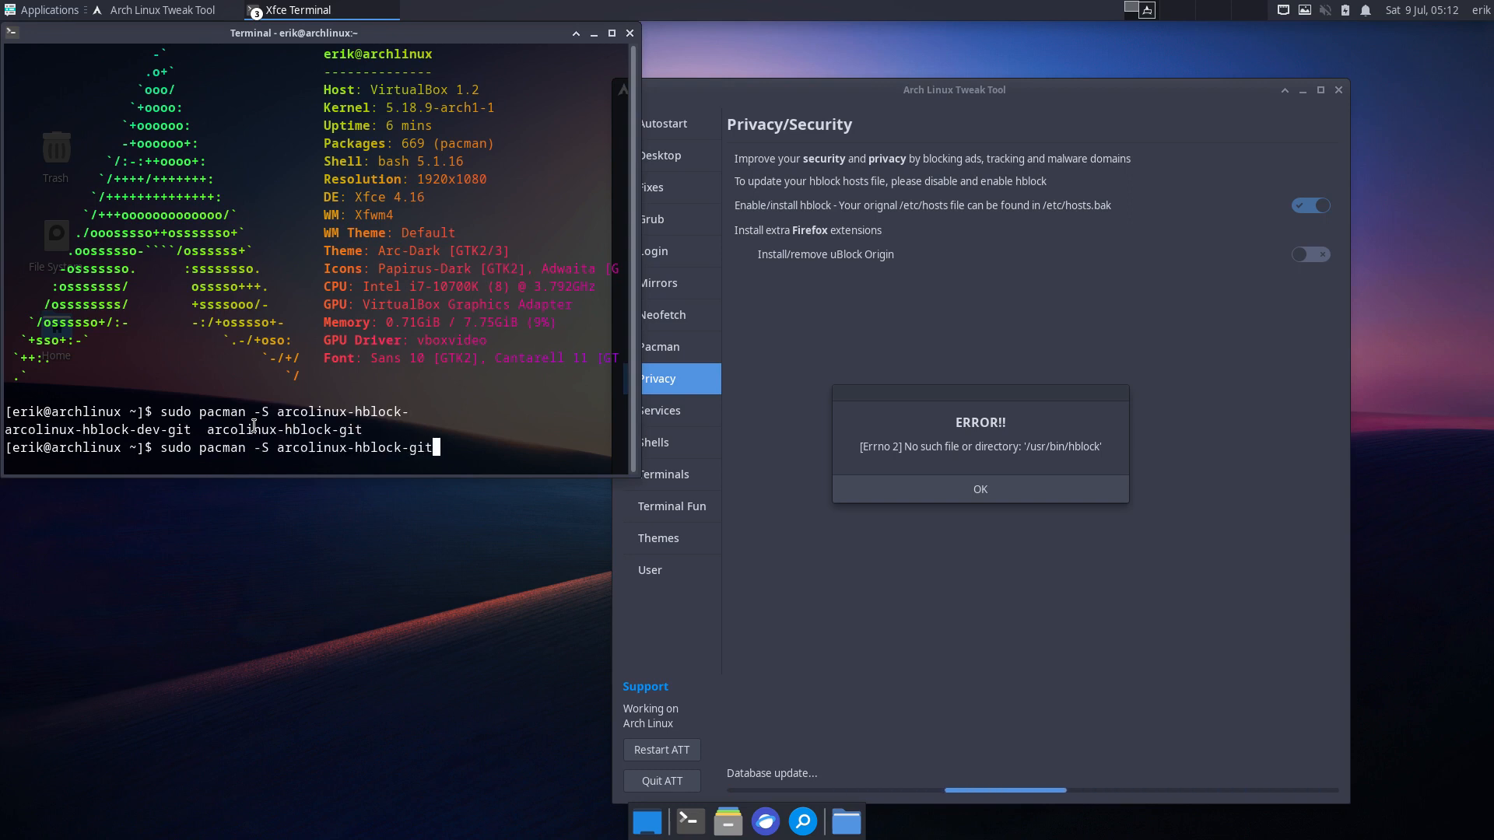
{"action": "key", "text": "Return"}
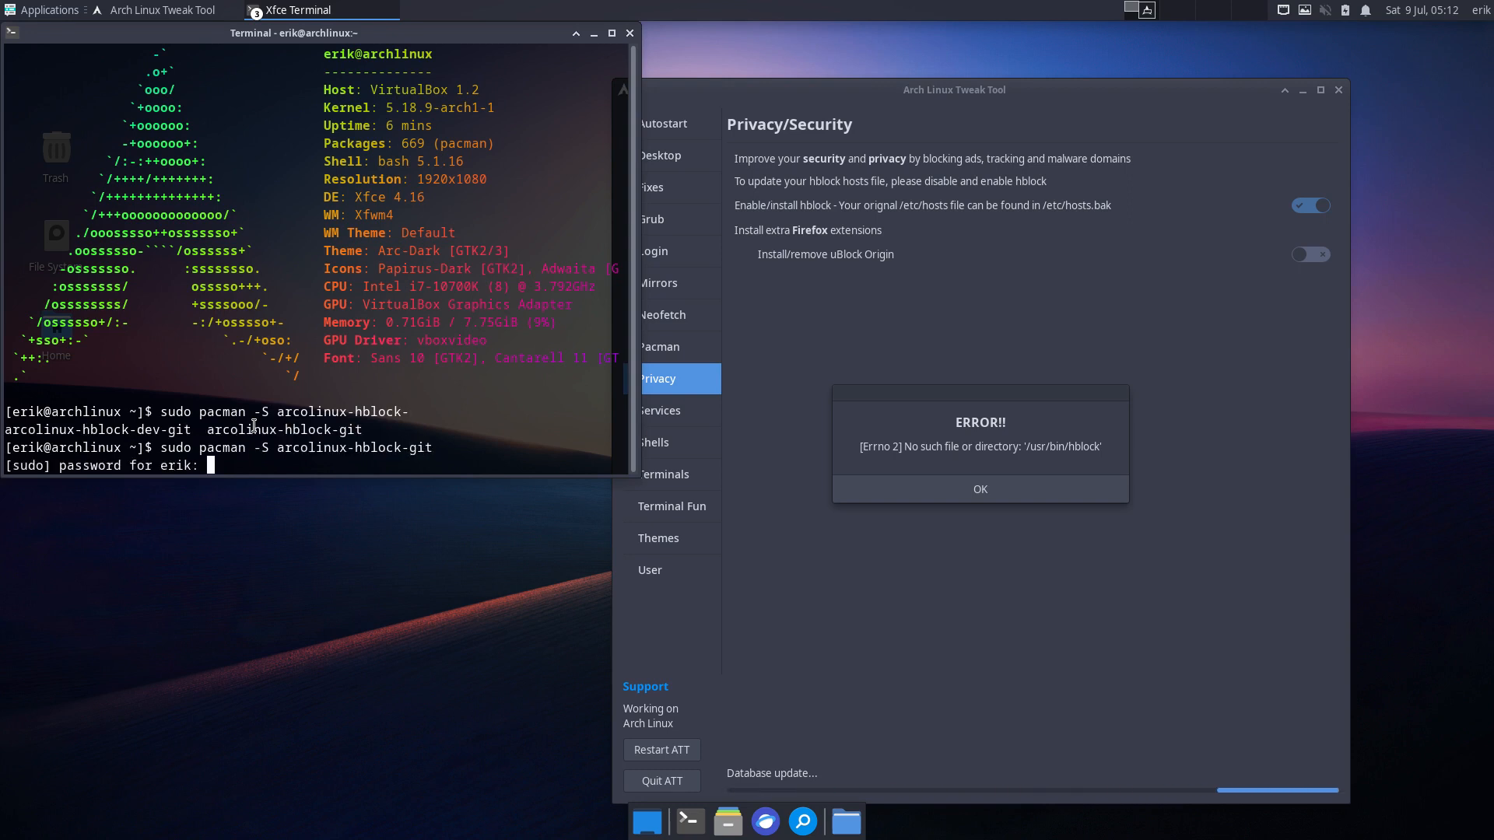
{"action": "key", "text": "Return"}
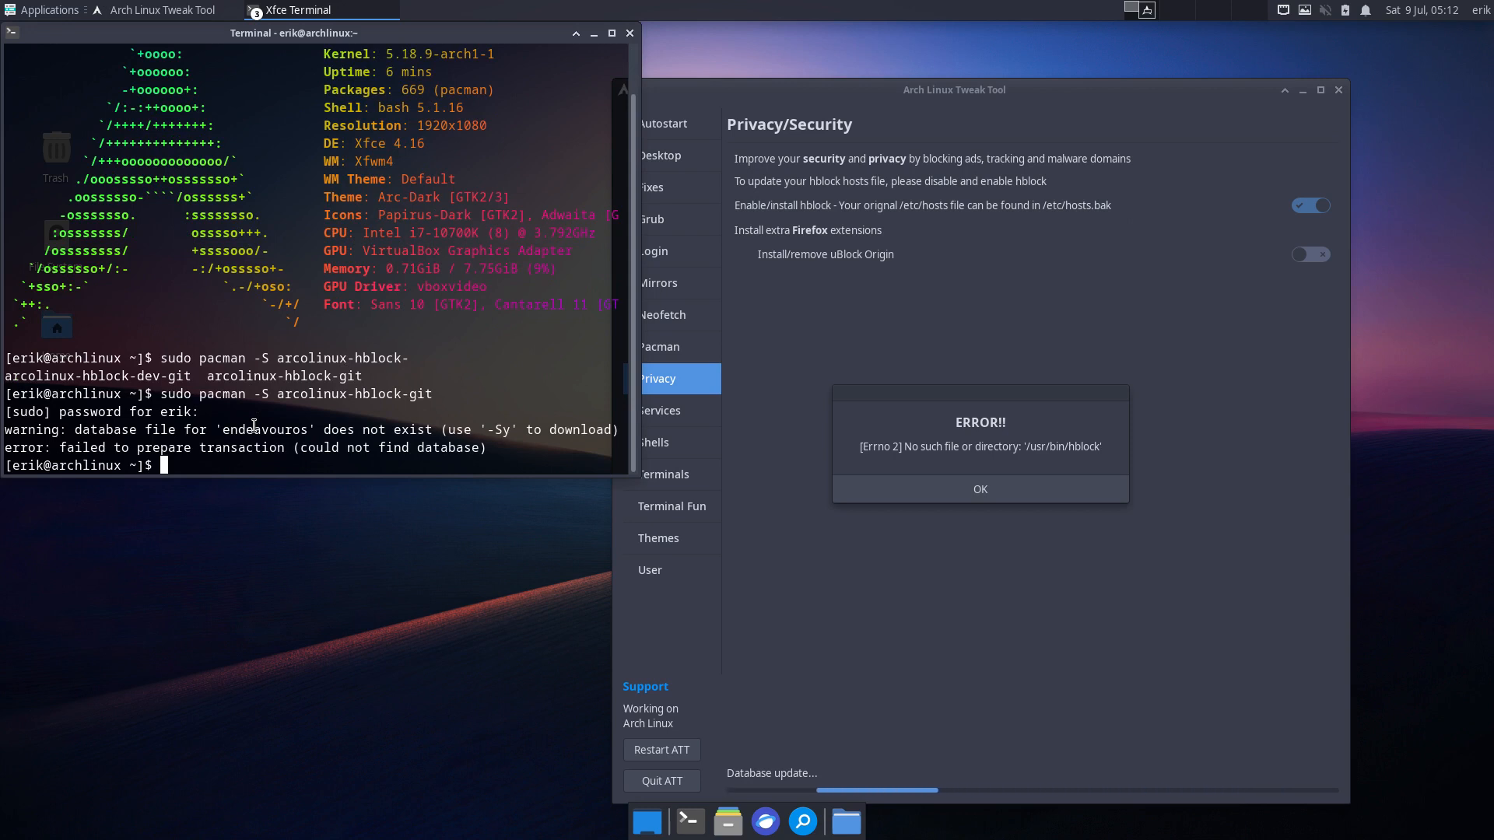
{"action": "key", "text": "Up"}
{"action": "key", "text": "Left"}
{"action": "key", "text": "Left"}
{"action": "key", "text": "Left"}
{"action": "key", "text": "Left"}
{"action": "key", "text": "Left"}
{"action": "key", "text": "Left"}
{"action": "key", "text": "Left"}
{"action": "key", "text": "Left"}
{"action": "key", "text": "Left"}
{"action": "key", "text": "Left"}
{"action": "key", "text": "Left"}
{"action": "key", "text": "Left"}
{"action": "key", "text": "Left"}
{"action": "key", "text": "Left"}
{"action": "key", "text": "Left"}
{"action": "key", "text": "Left"}
{"action": "key", "text": "Left"}
{"action": "key", "text": "Left"}
{"action": "key", "text": "Left"}
{"action": "key", "text": "Left"}
{"action": "key", "text": "Left"}
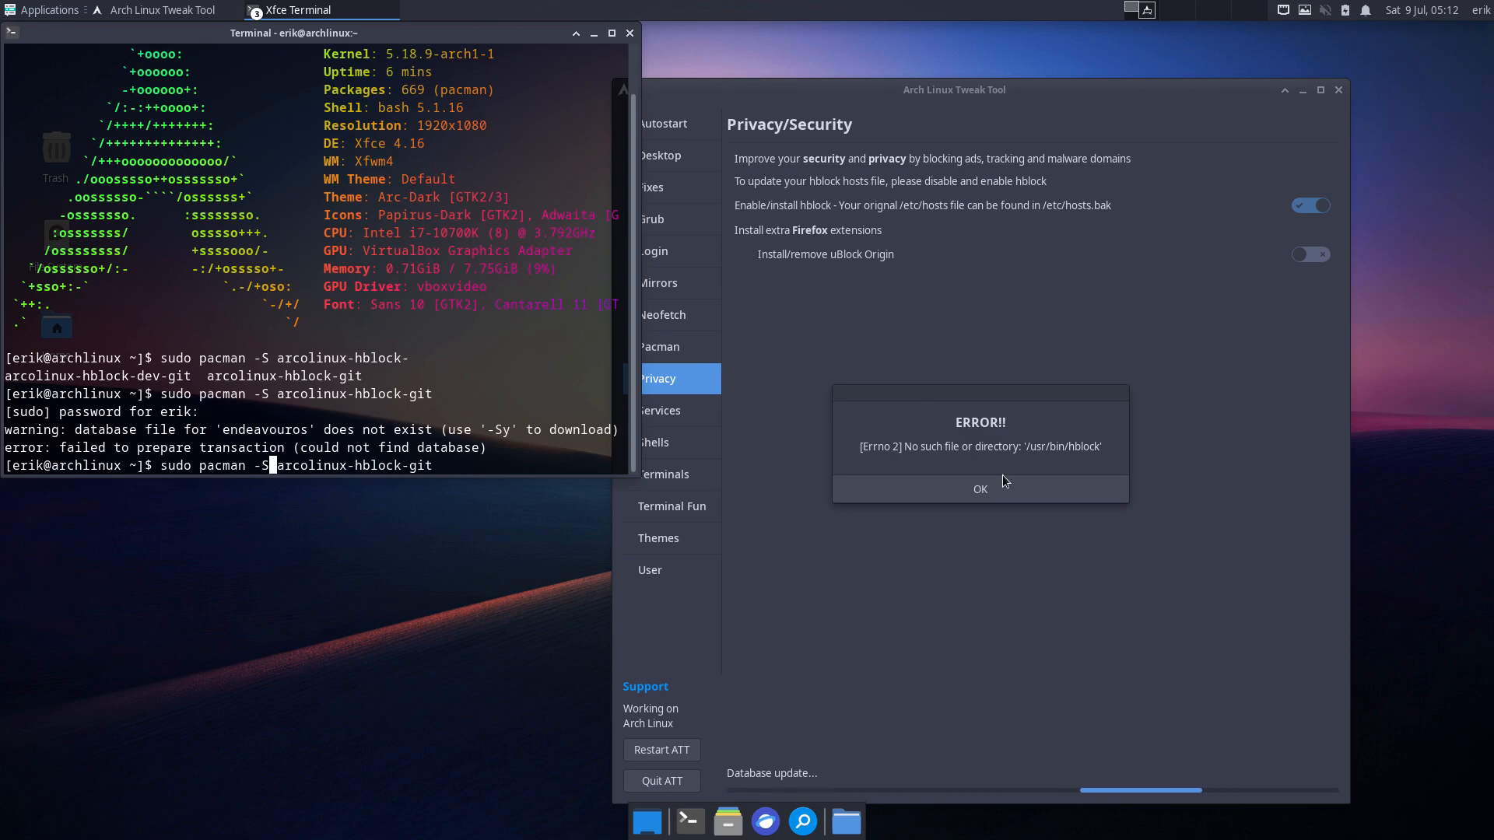
- Dismiss the missing hblock error and disable the Endeavour repo in the Pacman list
{"action": "left_click", "coordinate": [982, 489]}
{"action": "left_click", "coordinate": [709, 420]}
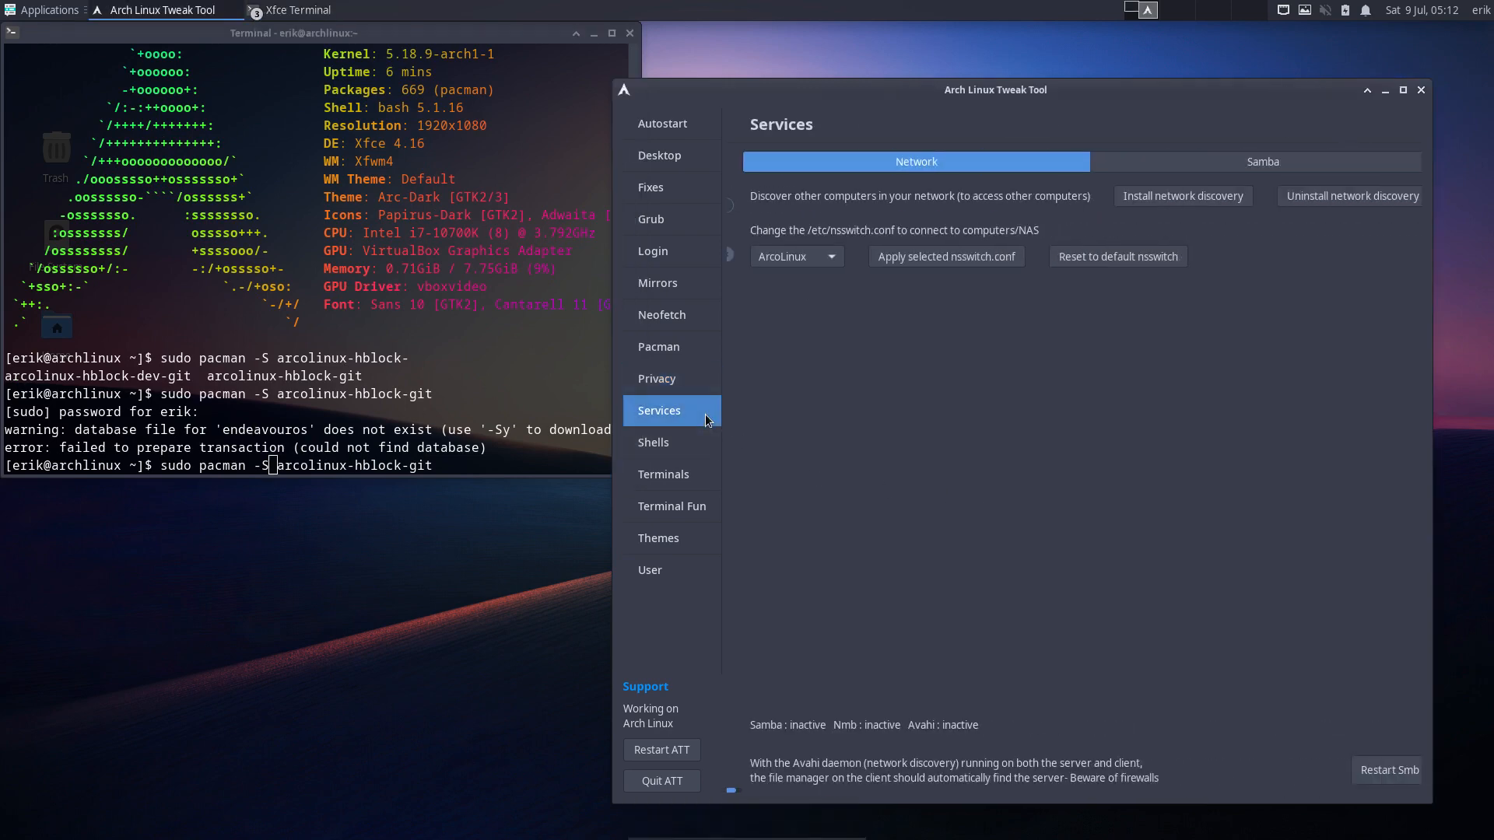
{"action": "left_click", "coordinate": [709, 350]}
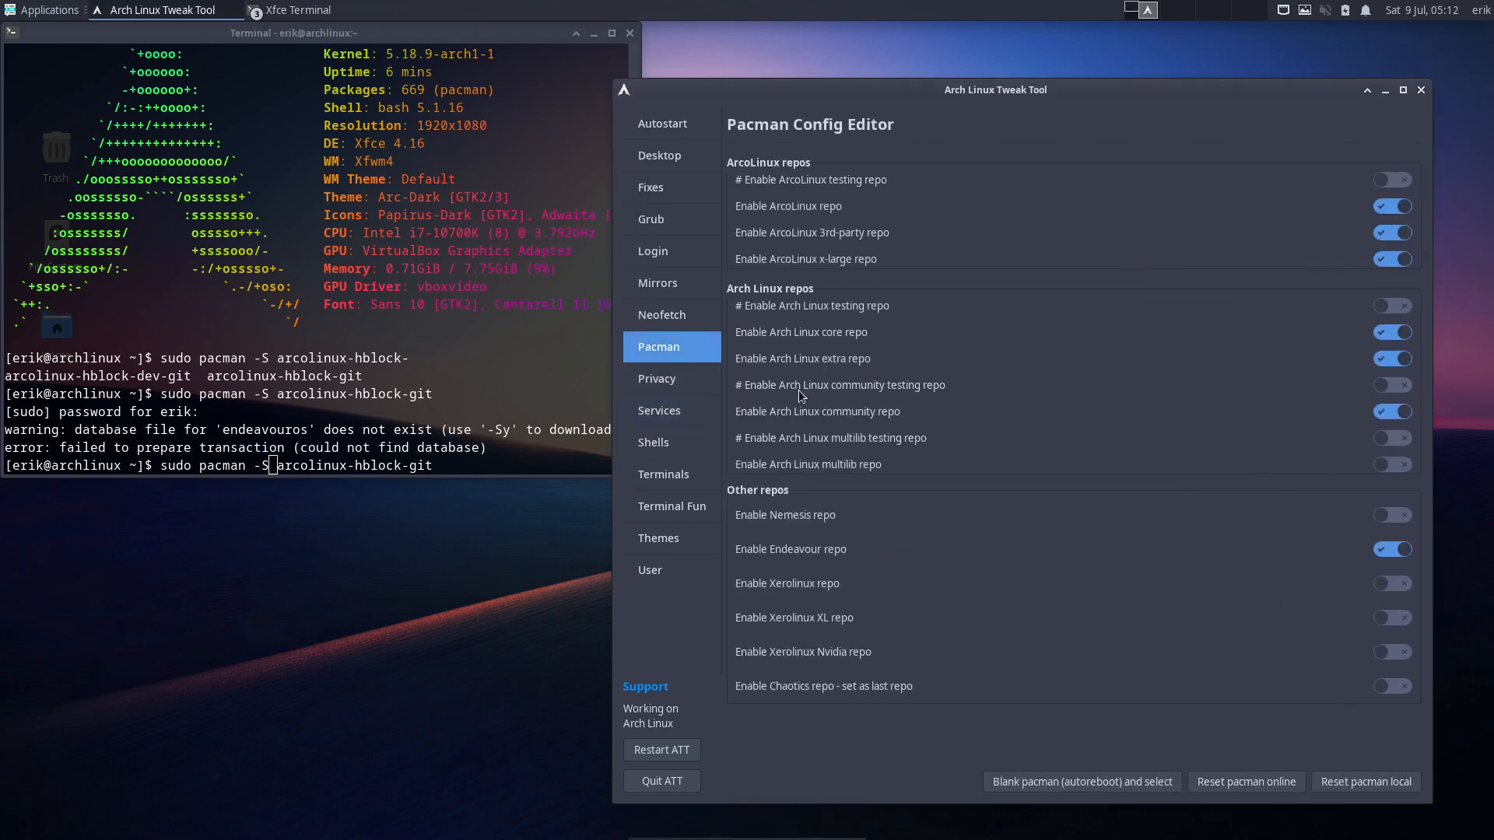
{"action": "left_click", "coordinate": [1393, 551]}
{"action": "left_click", "coordinate": [676, 410]}
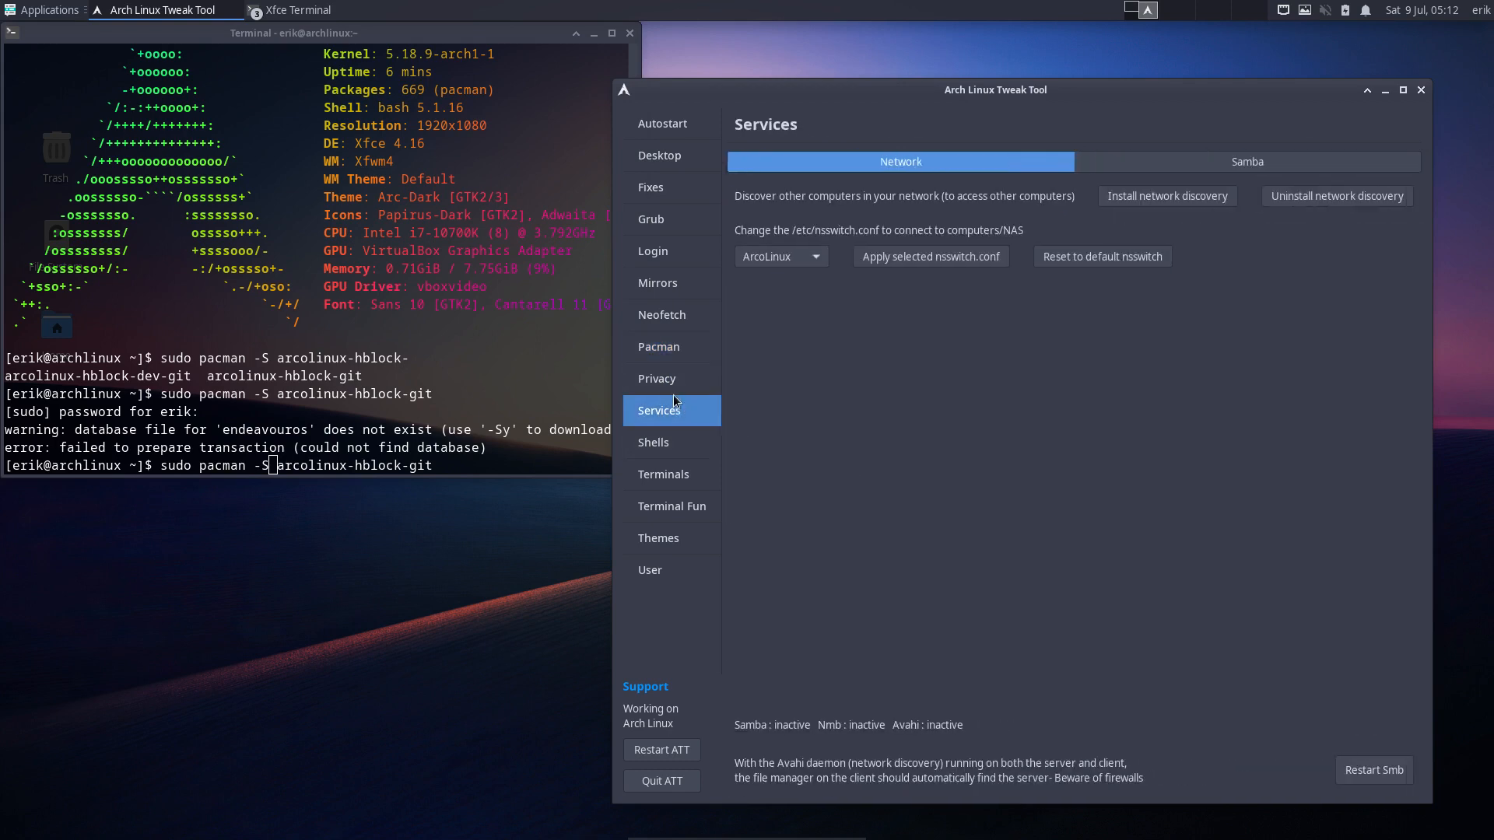
{"action": "left_click", "coordinate": [673, 384]}
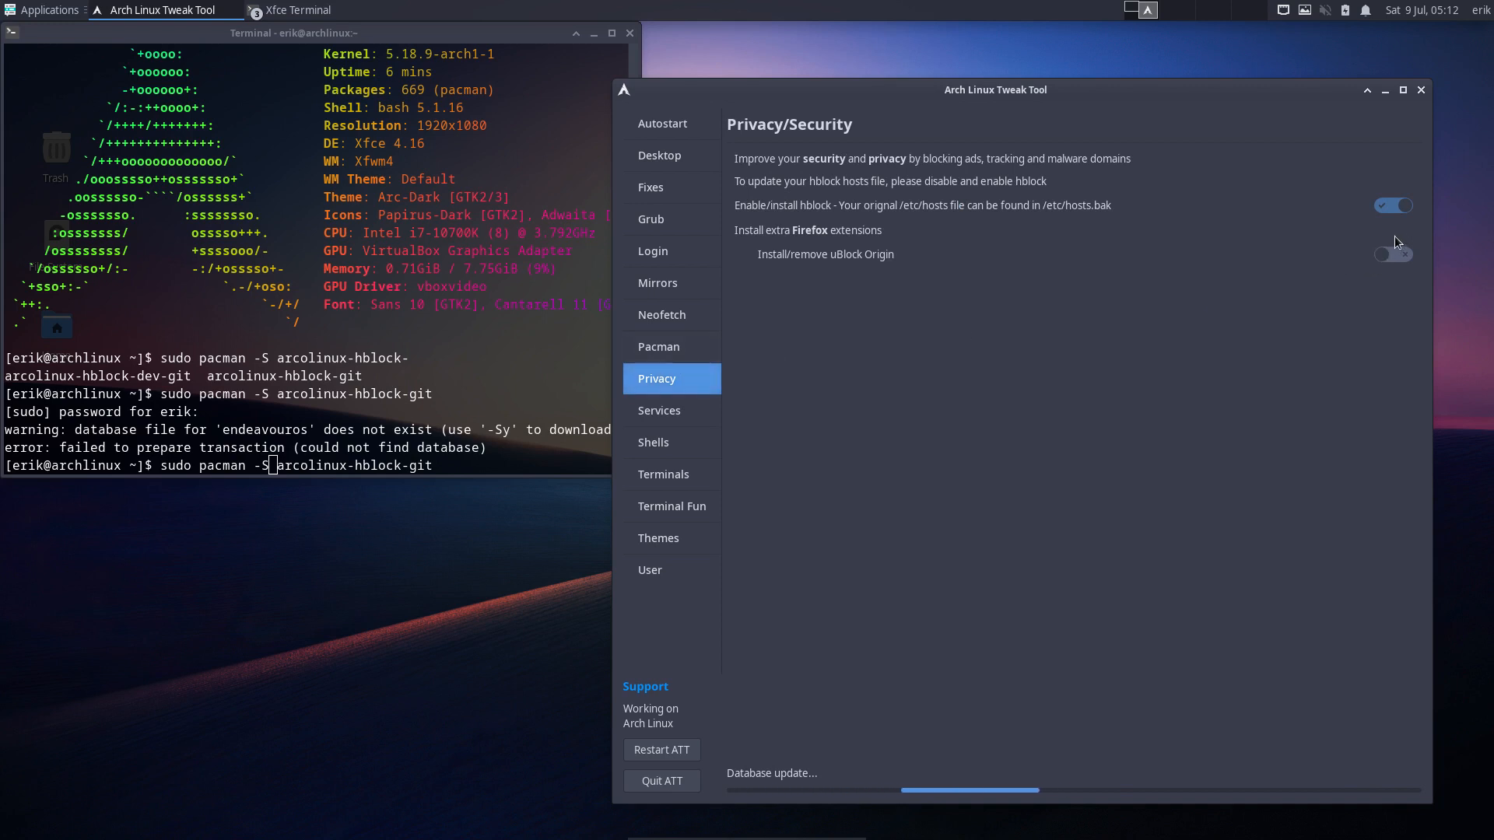
- Restart ATT, enable hblock under Privacy, and select the endeavouros warning and package name in the terminal
{"action": "left_click", "coordinate": [661, 749]}
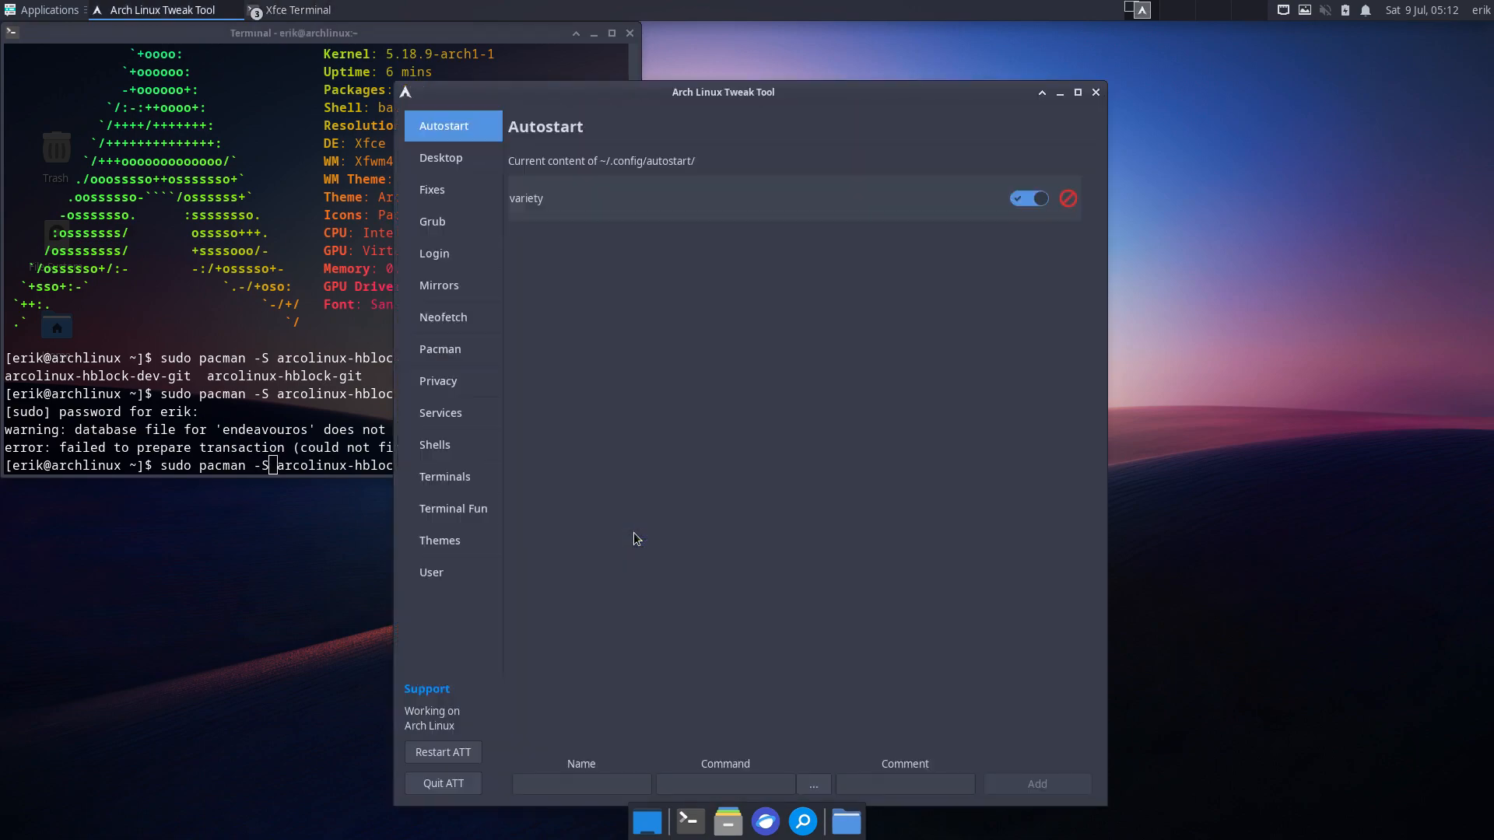
{"action": "left_click_drag", "start_coordinate": [1031, 84], "coordinate": [1120, 60]}
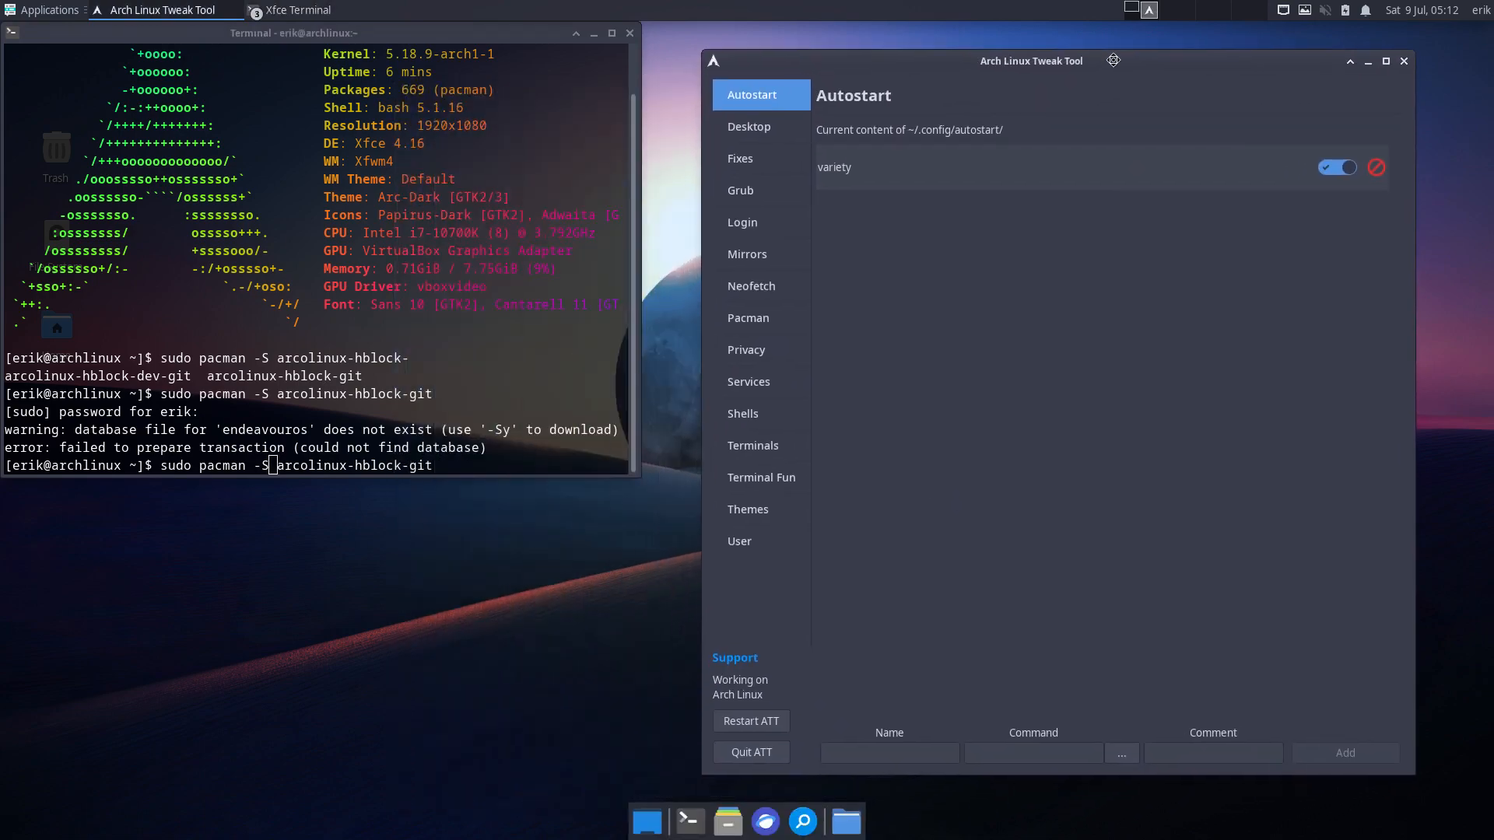
{"action": "left_click", "coordinate": [768, 320]}
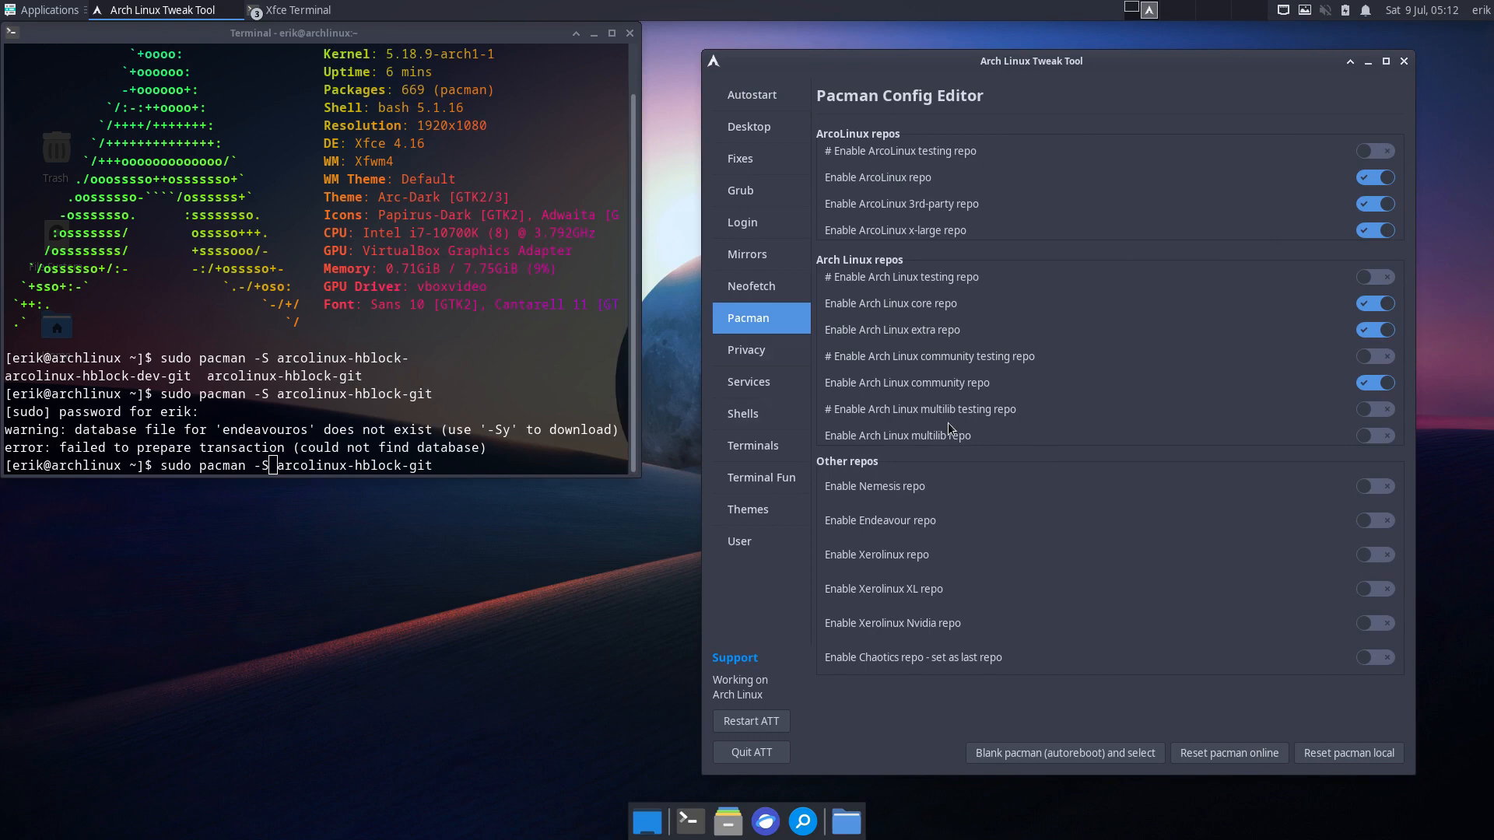
{"action": "left_click", "coordinate": [765, 353]}
{"action": "left_click", "coordinate": [1376, 179]}
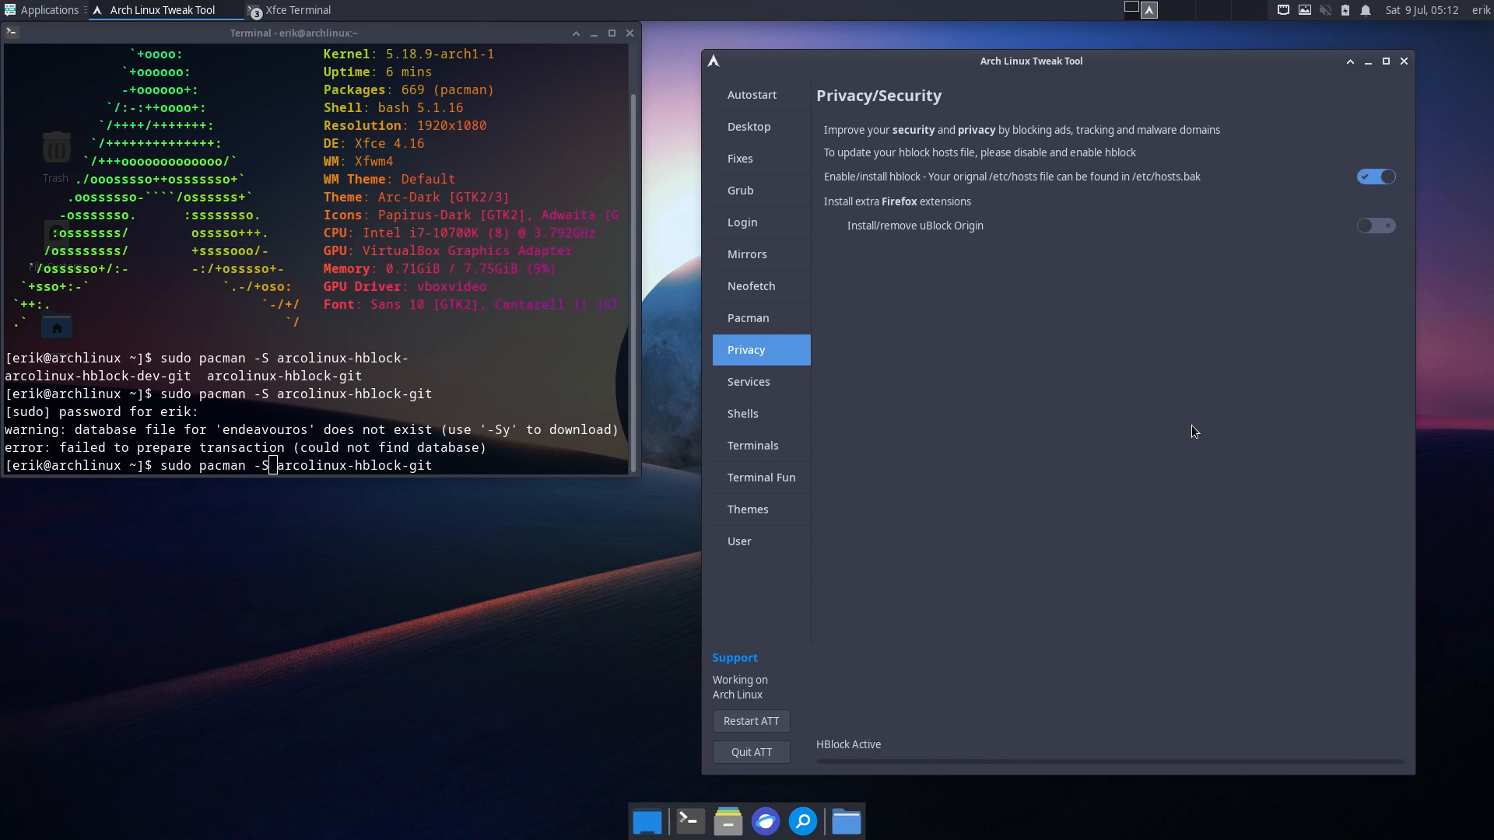
{"action": "left_click_drag", "start_coordinate": [61, 430], "coordinate": [617, 428]}
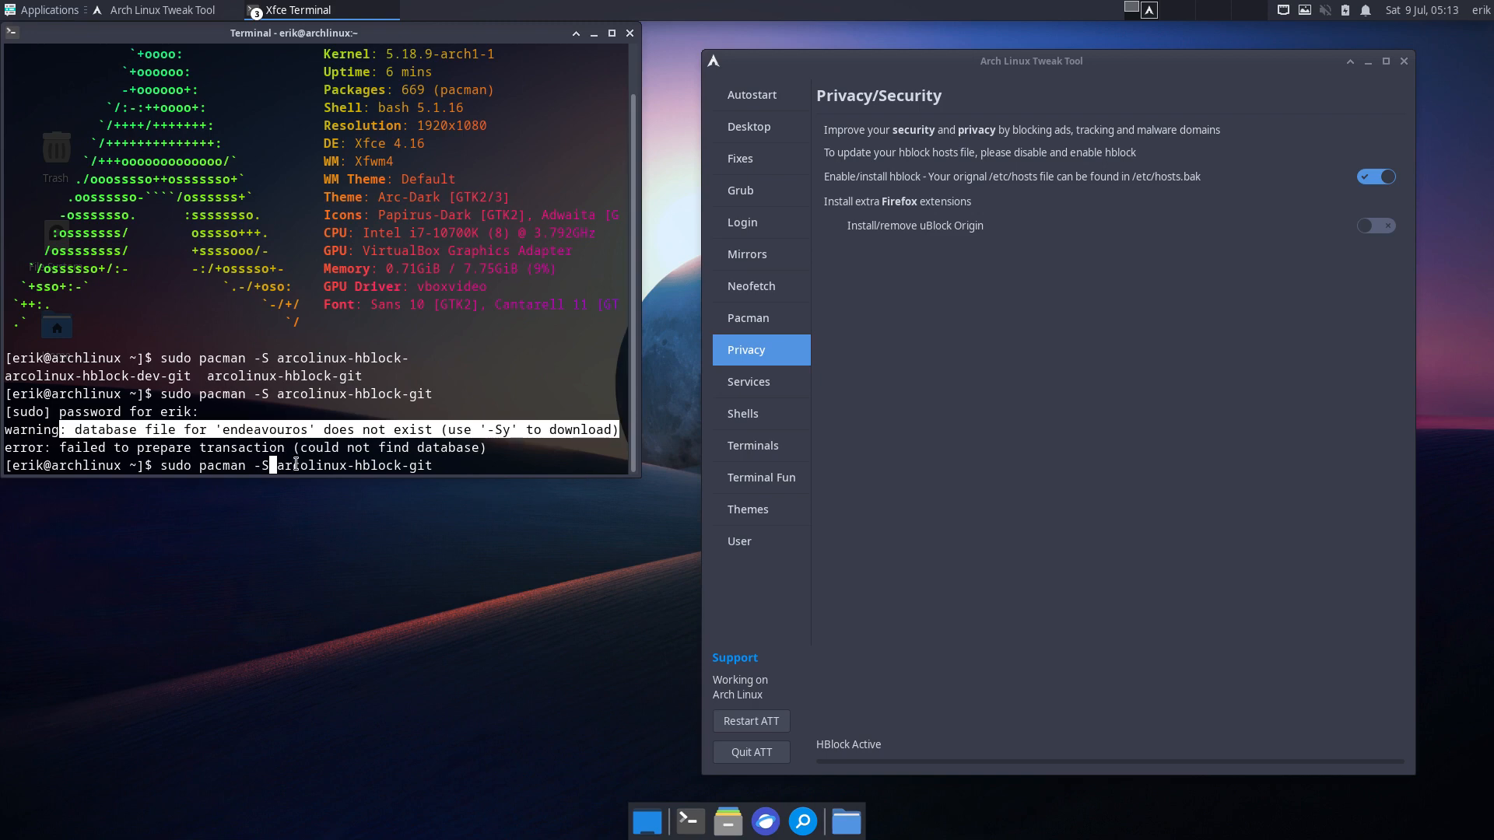
{"action": "left_click_drag", "start_coordinate": [275, 466], "coordinate": [410, 465]}
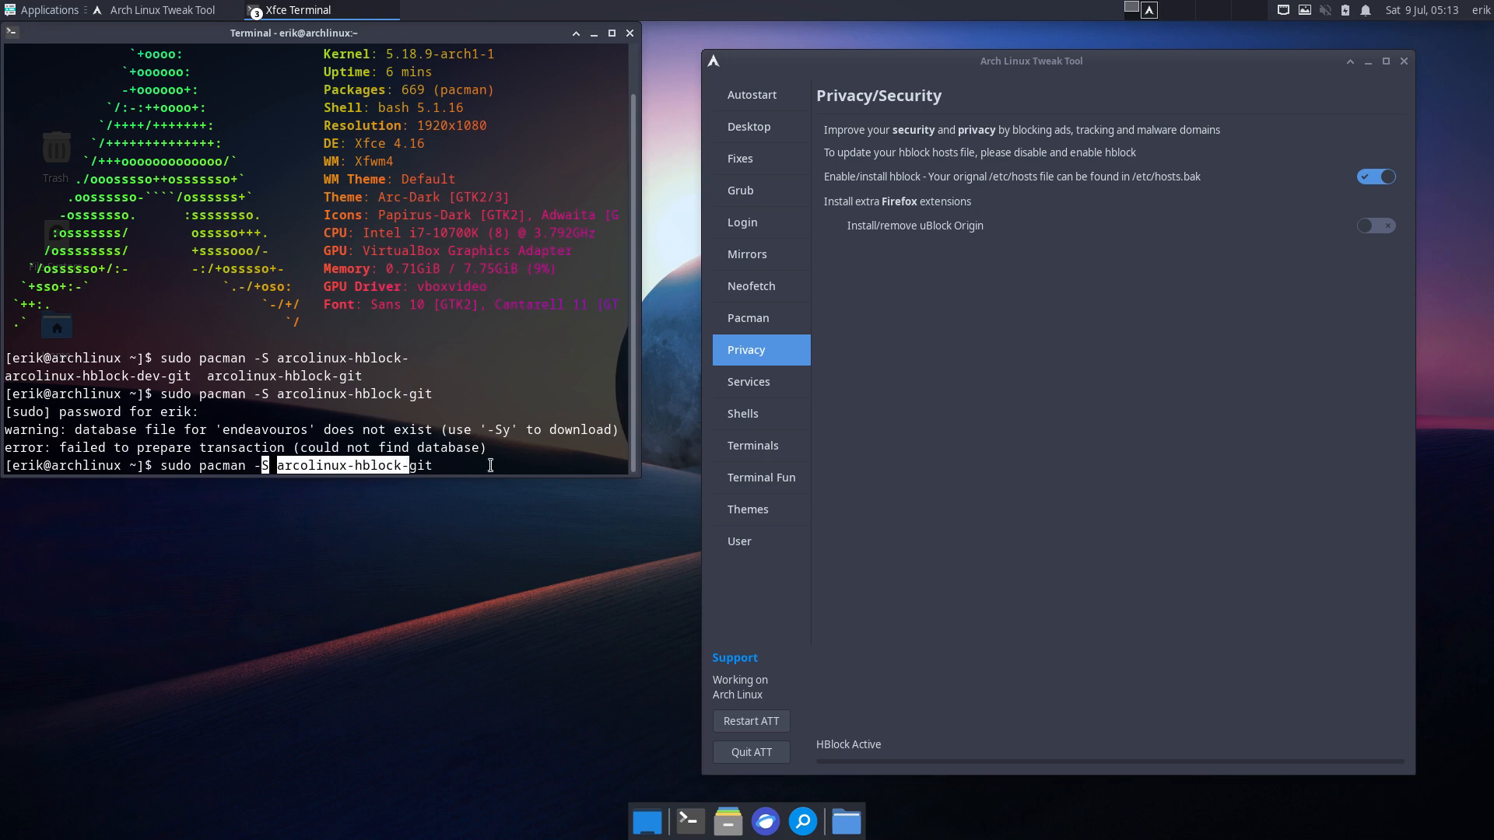
- Install the uBlock Origin Firefox extension and view the Samba settings under Services
{"action": "left_click", "coordinate": [1390, 226]}
{"action": "left_click", "coordinate": [1390, 227]}
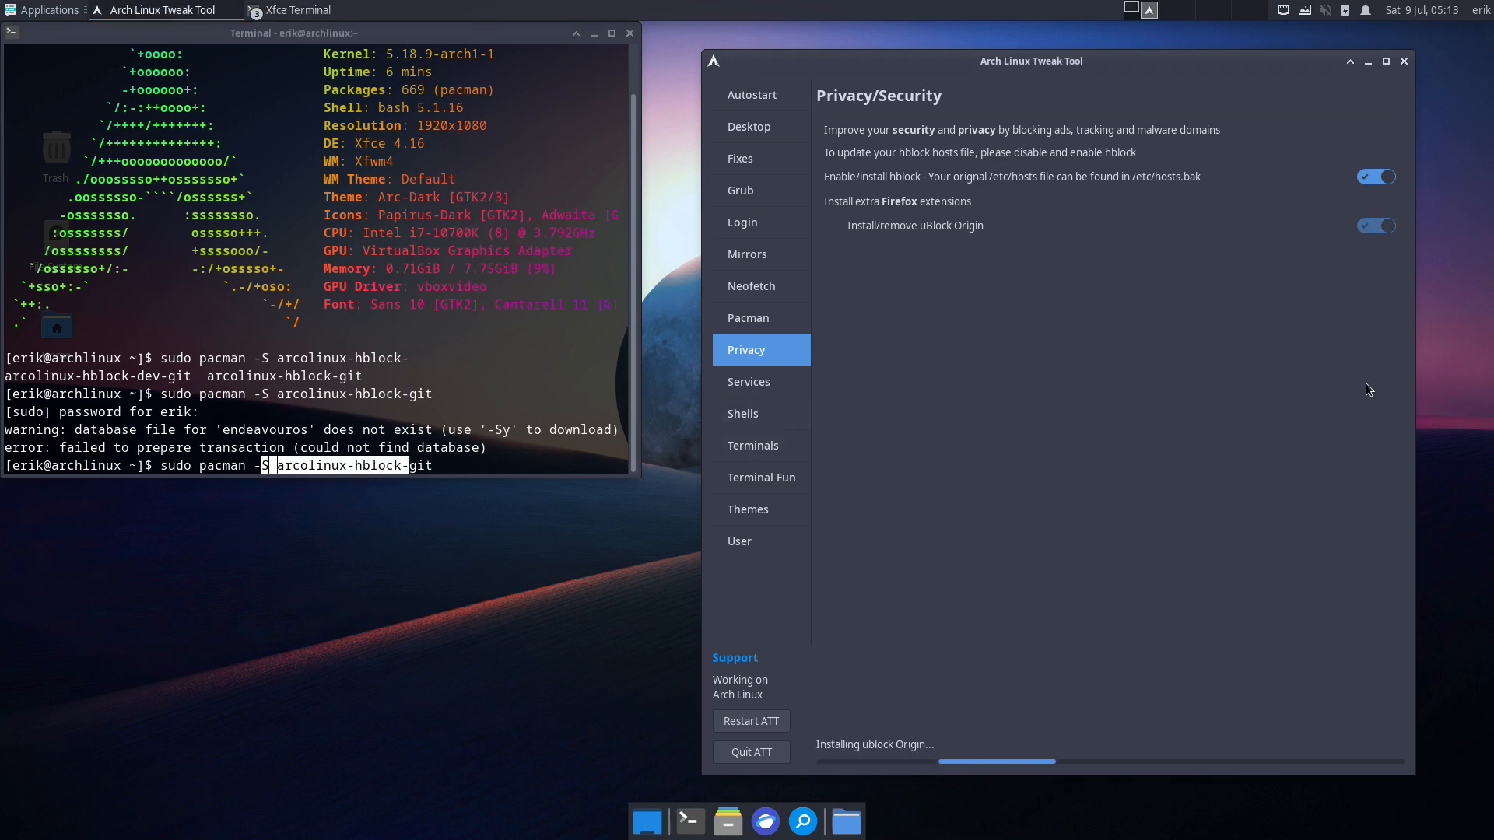
{"action": "left_click", "coordinate": [781, 395]}
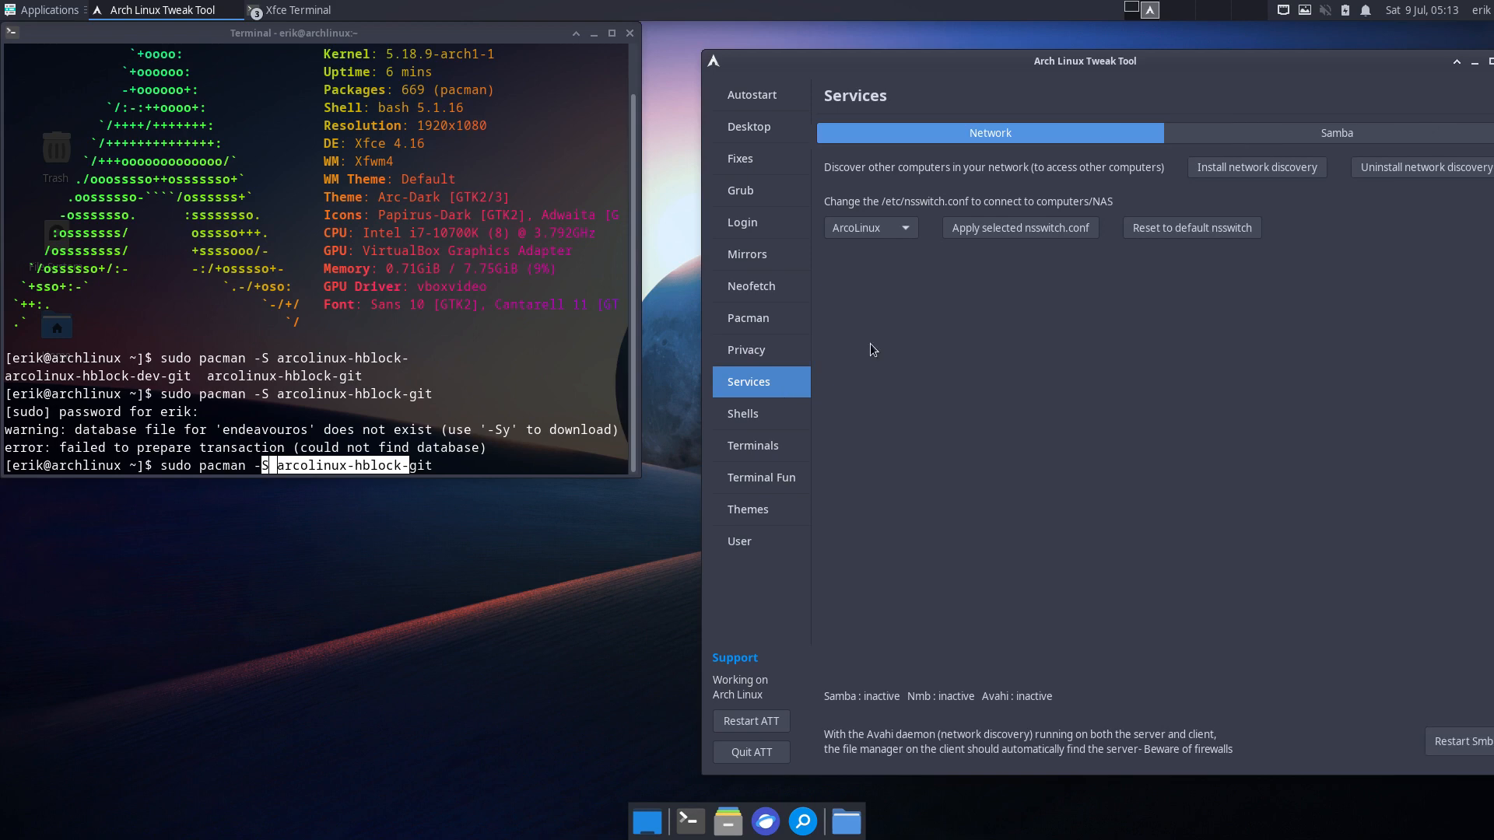
{"action": "left_click", "coordinate": [1339, 134]}
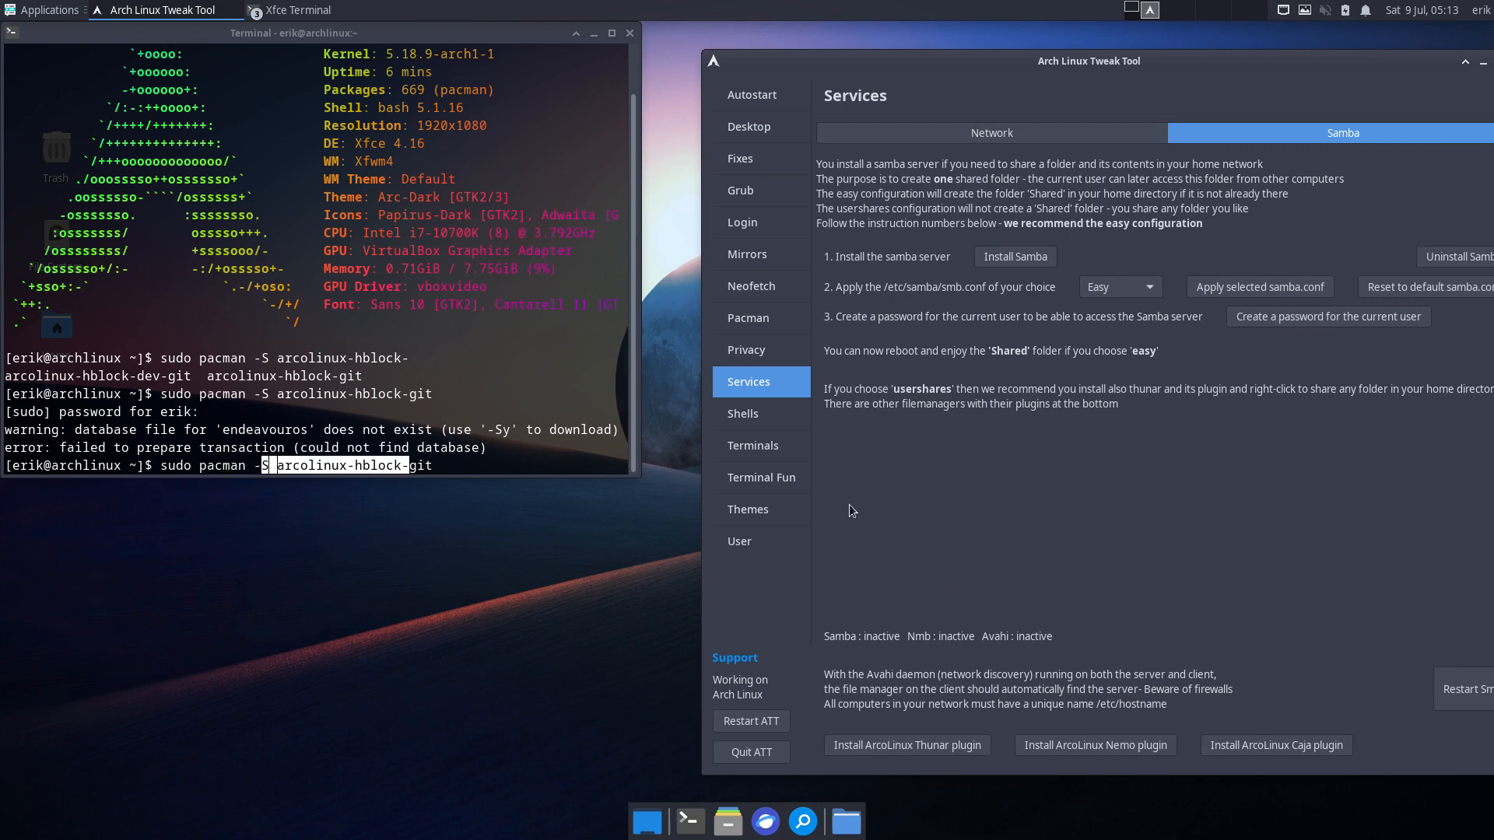
- Browse the Shells page's ZSH, FISH and EXTRA tabs, ending on the Bash tab
{"action": "left_click", "coordinate": [764, 423]}
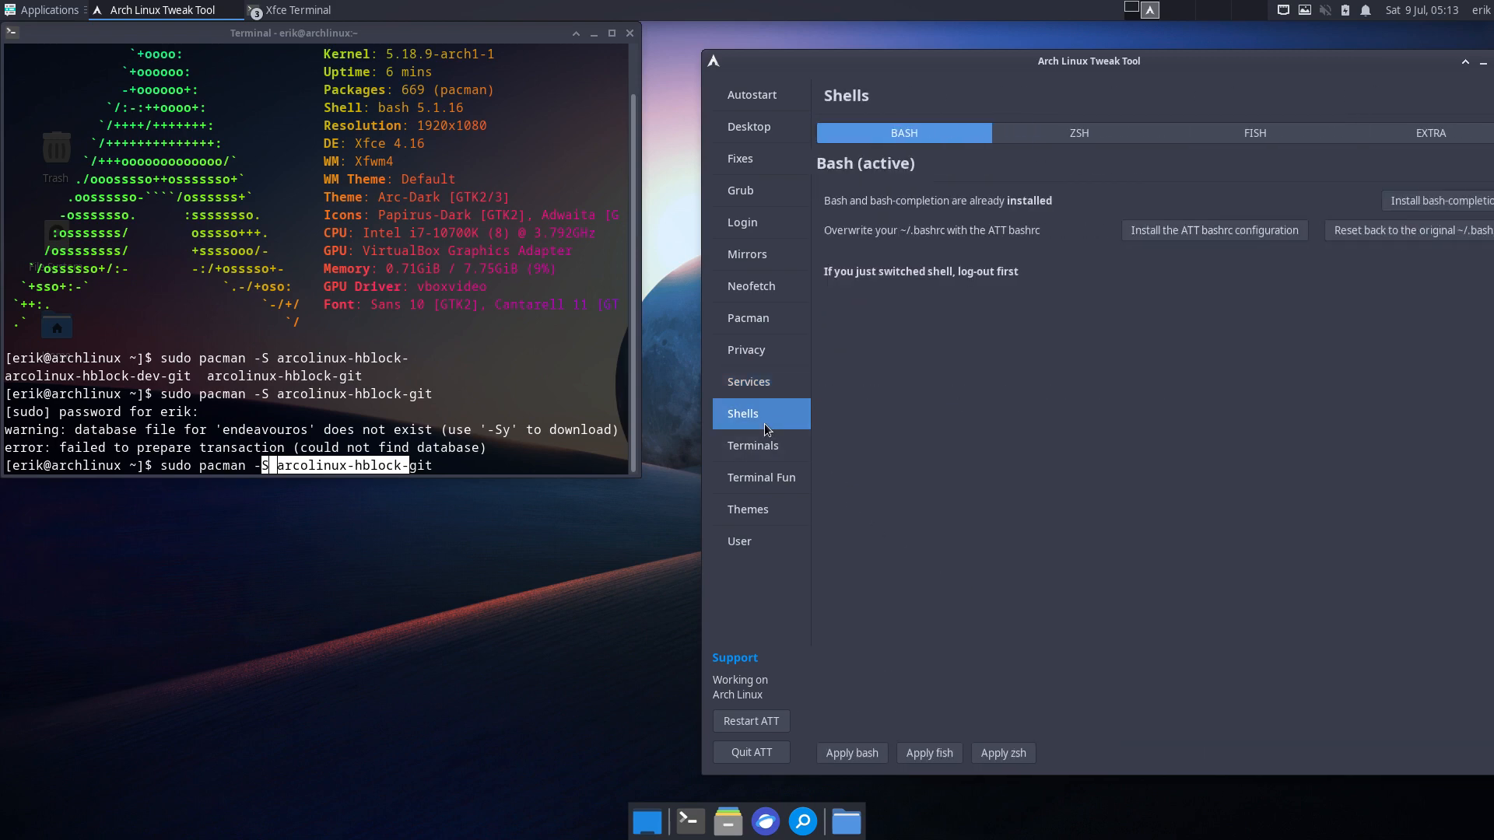
{"action": "left_click_drag", "start_coordinate": [1231, 58], "coordinate": [1131, 54]}
{"action": "left_click", "coordinate": [979, 129]}
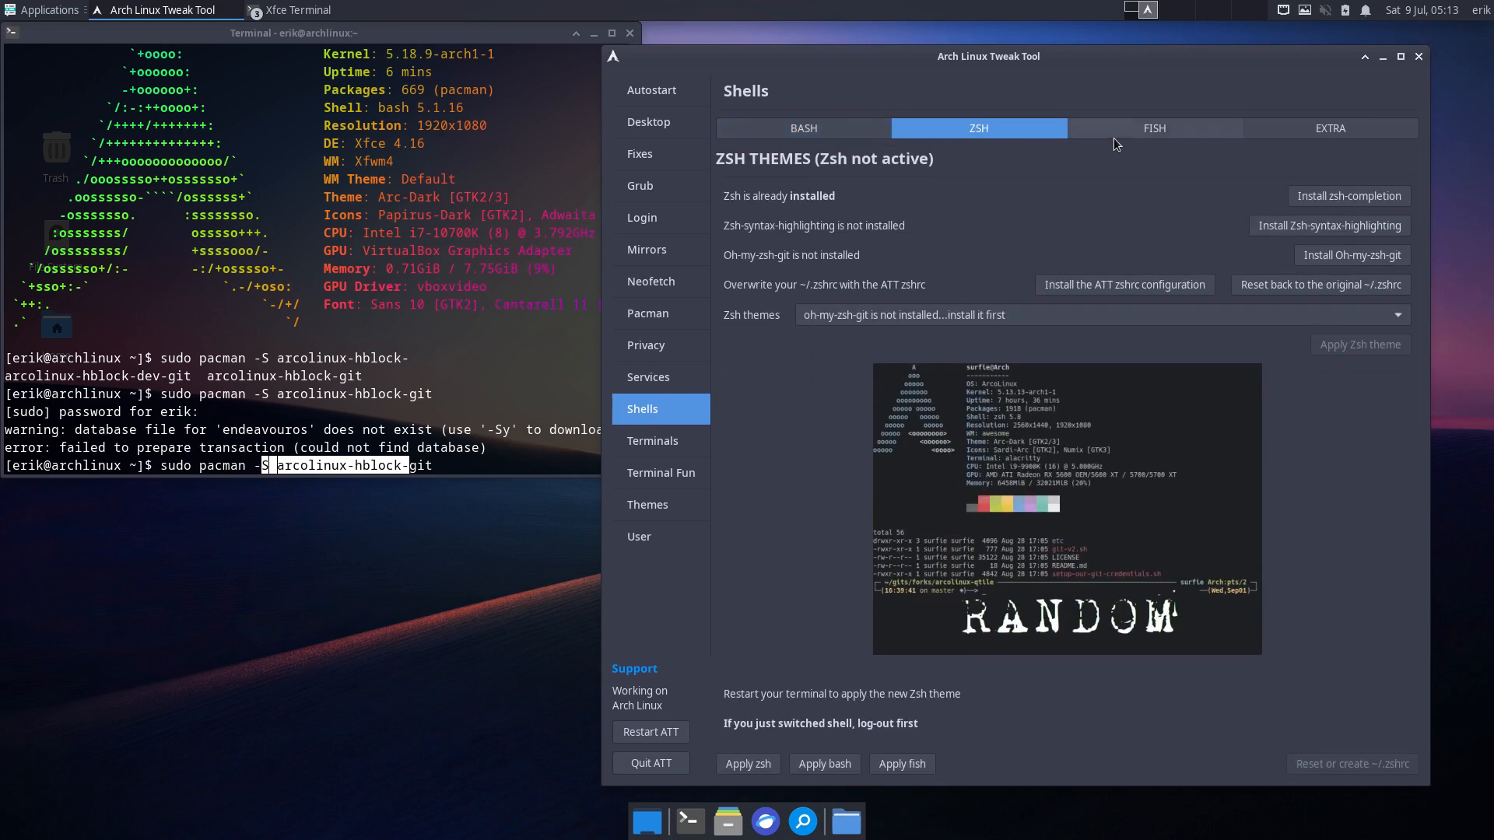
{"action": "left_click", "coordinate": [1167, 134]}
{"action": "left_click", "coordinate": [1284, 126]}
{"action": "left_click", "coordinate": [1171, 133]}
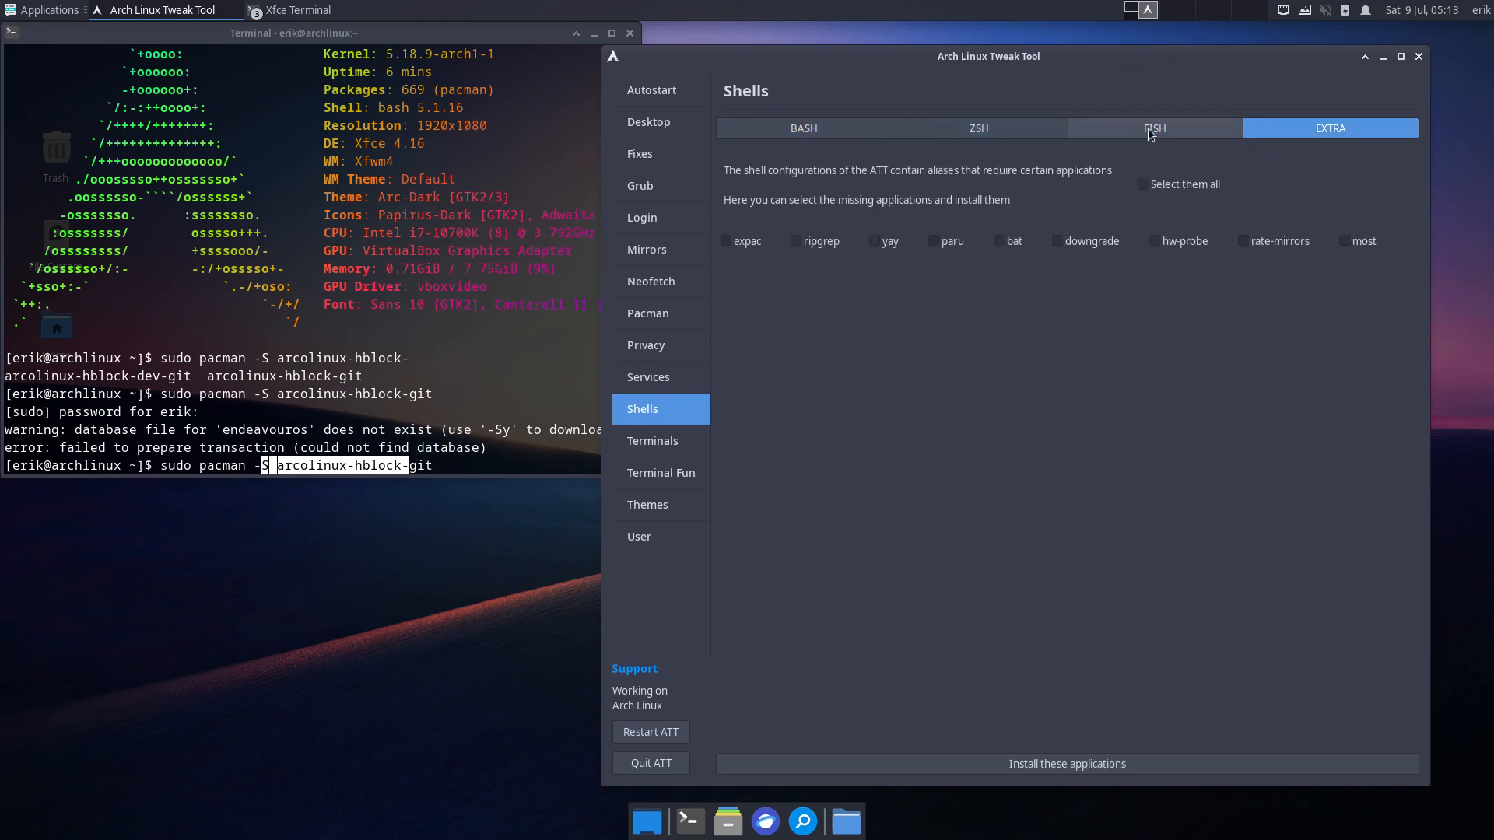
{"action": "left_click", "coordinate": [872, 131]}
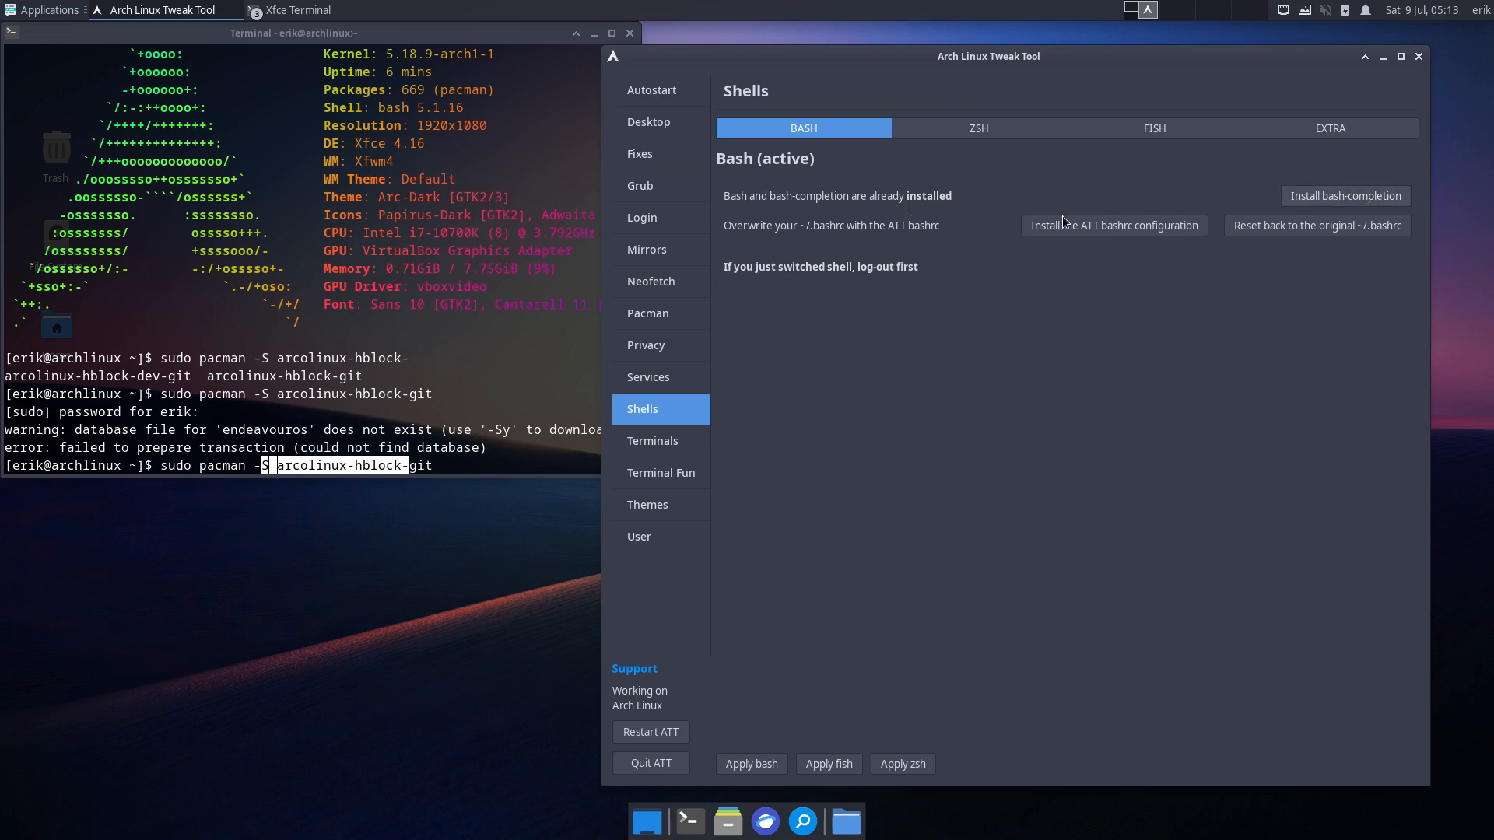
- Apply the ATT bashrc configuration, then reset back to the original personal ~/.bashrc
{"action": "left_click", "coordinate": [1127, 224]}
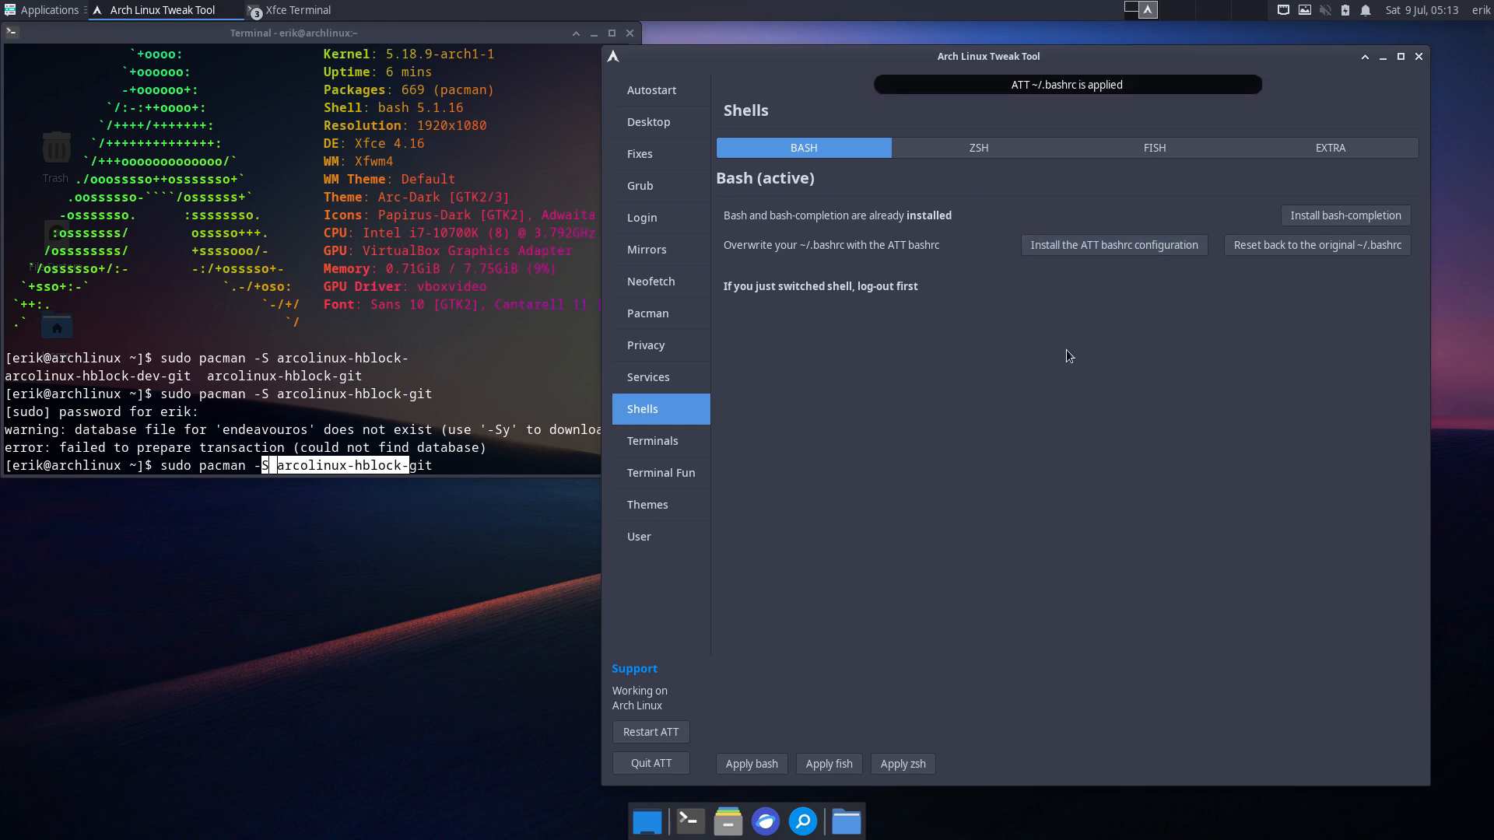
{"action": "left_click", "coordinate": [425, 410]}
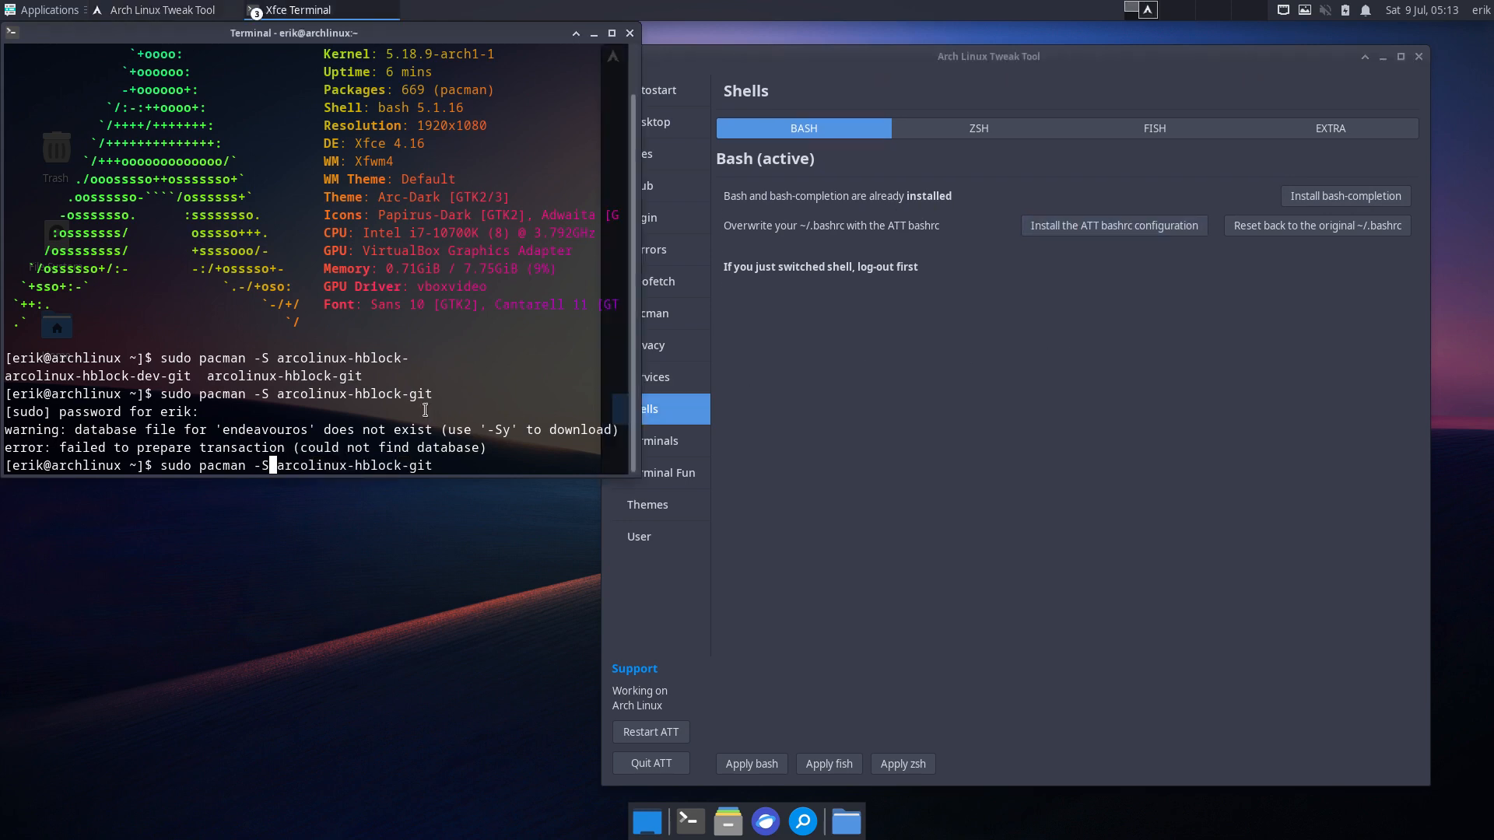
{"action": "left_click", "coordinate": [1305, 230]}
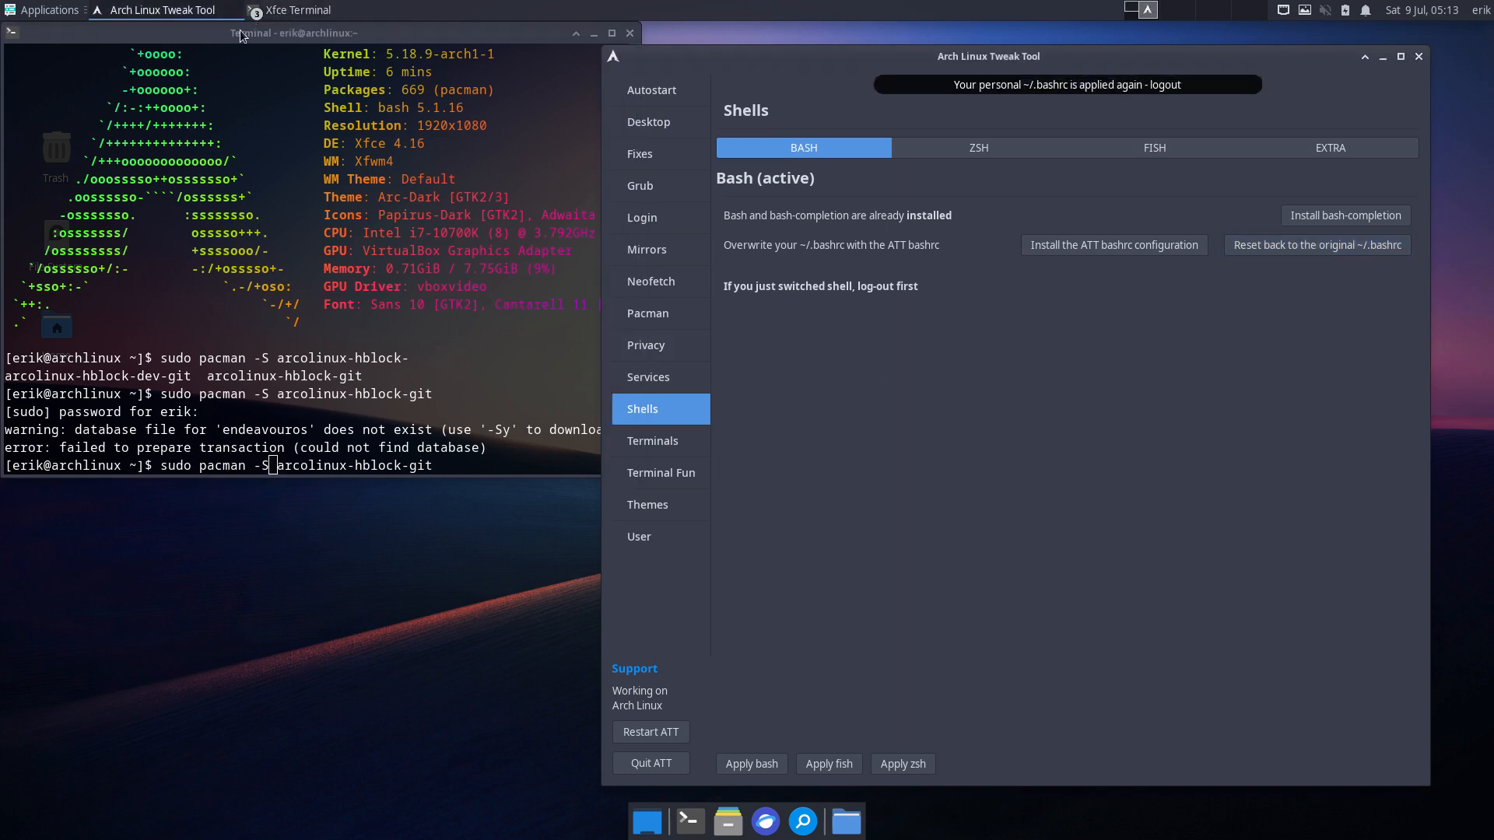
{"action": "left_click", "coordinate": [233, 593]}
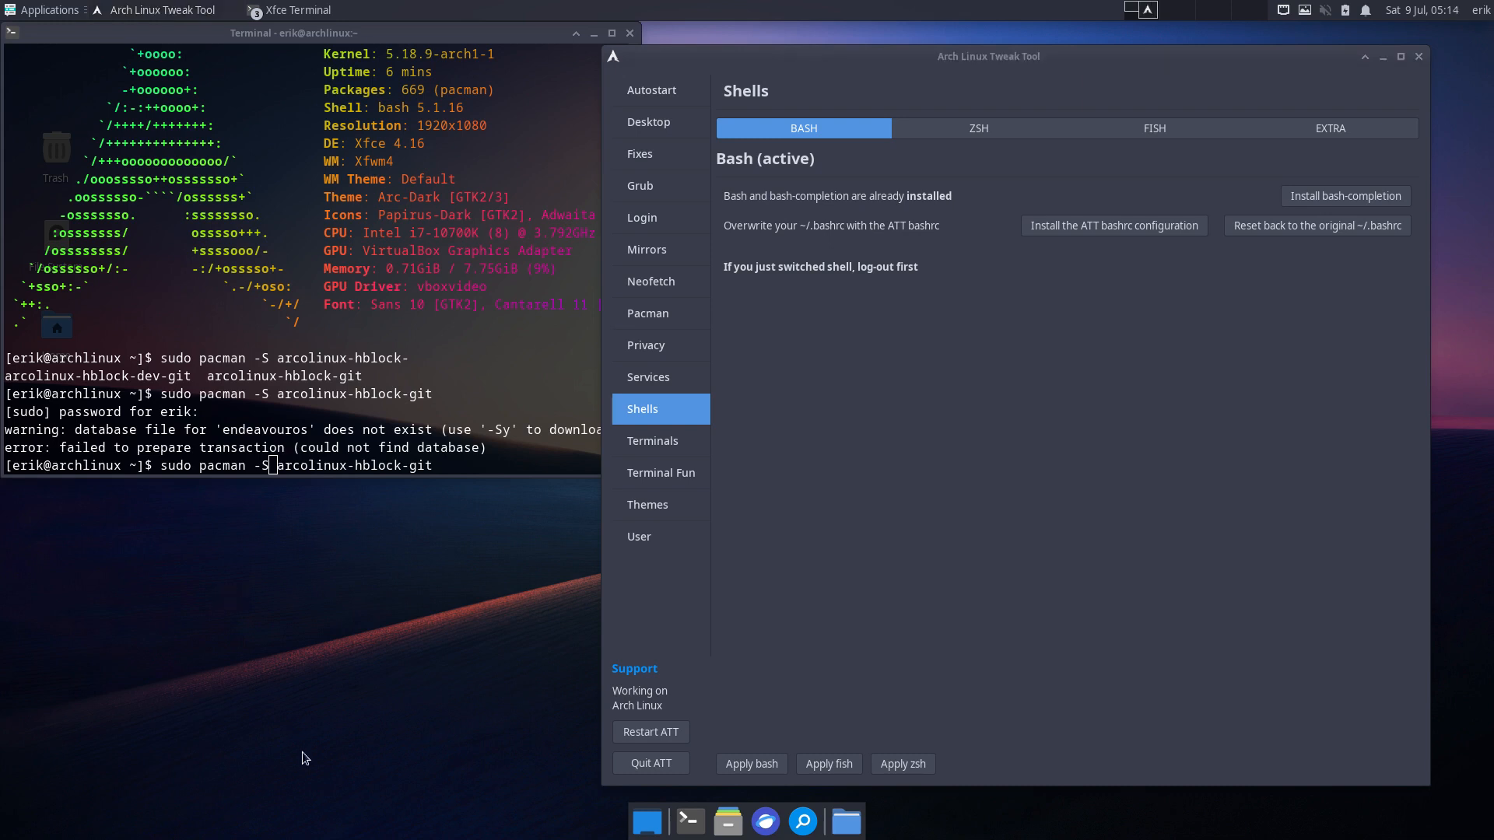
- Launch Sublime Text and open the hidden ~/.bashrc file from the home folder
{"action": "left_click", "coordinate": [39, 10]}
{"action": "mouse_move", "coordinate": [61, 160]}
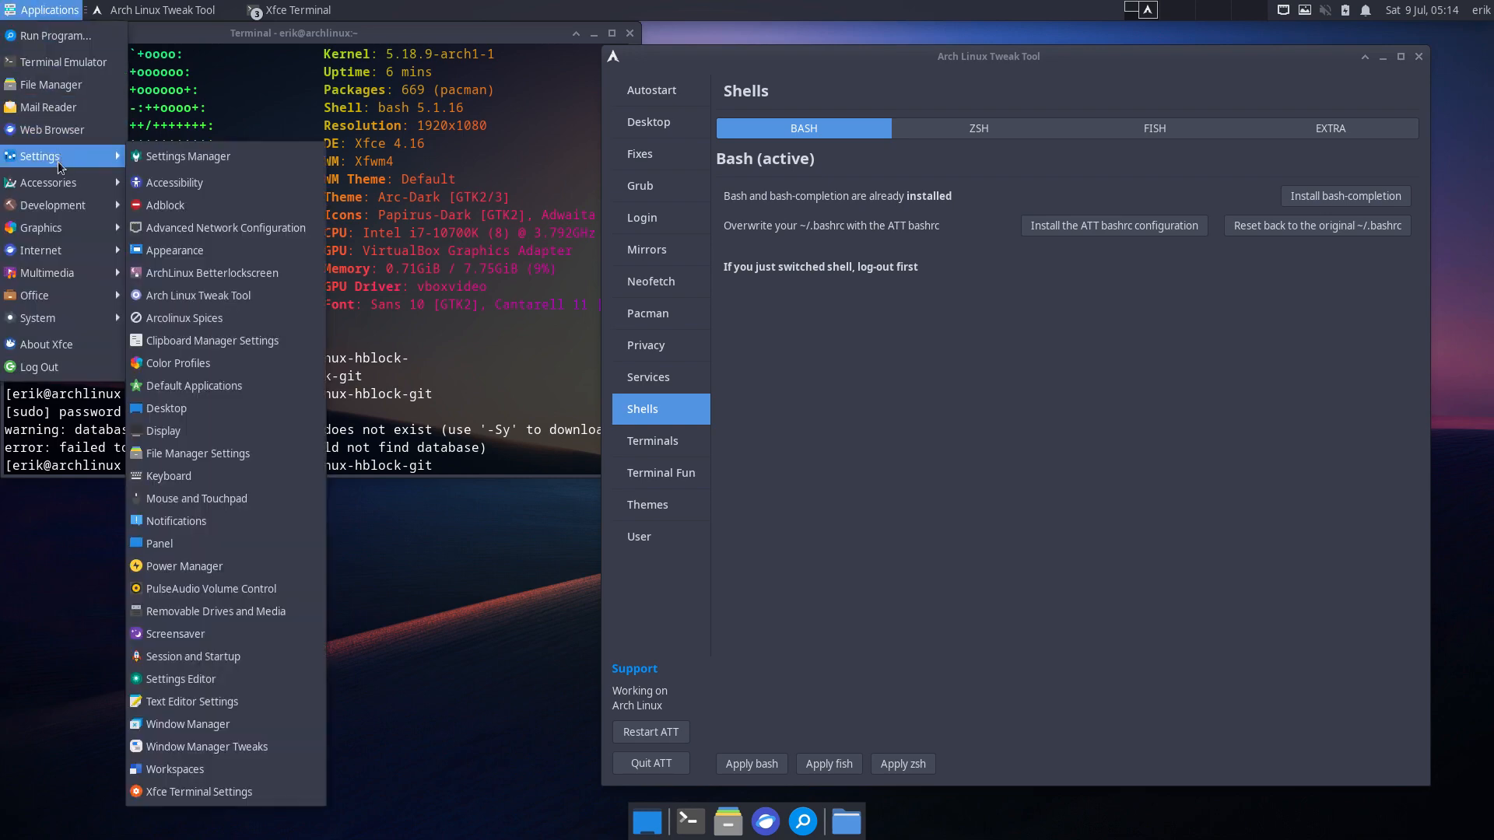
{"action": "mouse_move", "coordinate": [62, 206]}
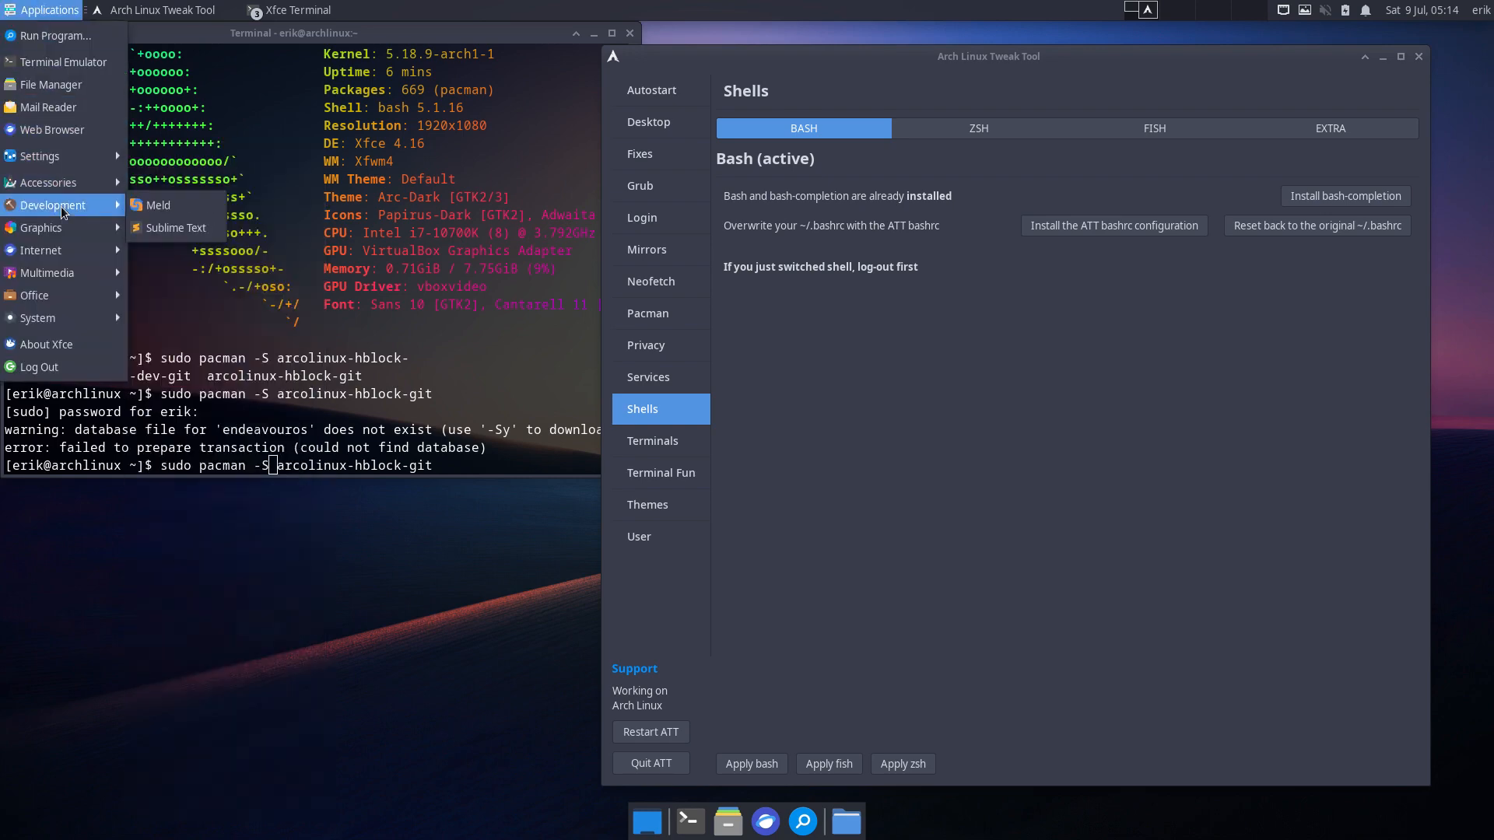
{"action": "left_click", "coordinate": [154, 228]}
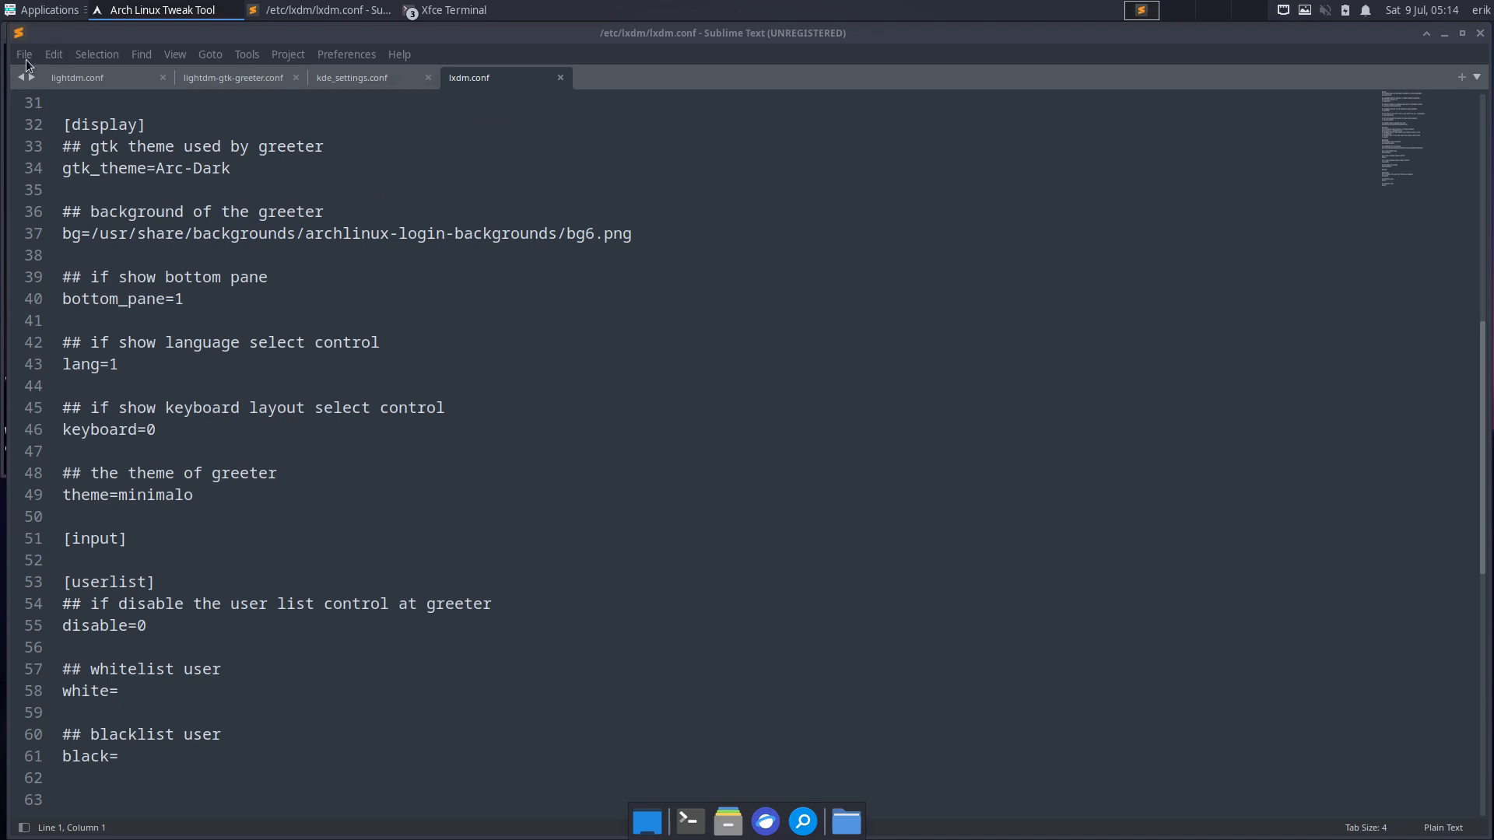
{"action": "left_click", "coordinate": [25, 56]}
{"action": "left_click", "coordinate": [47, 101]}
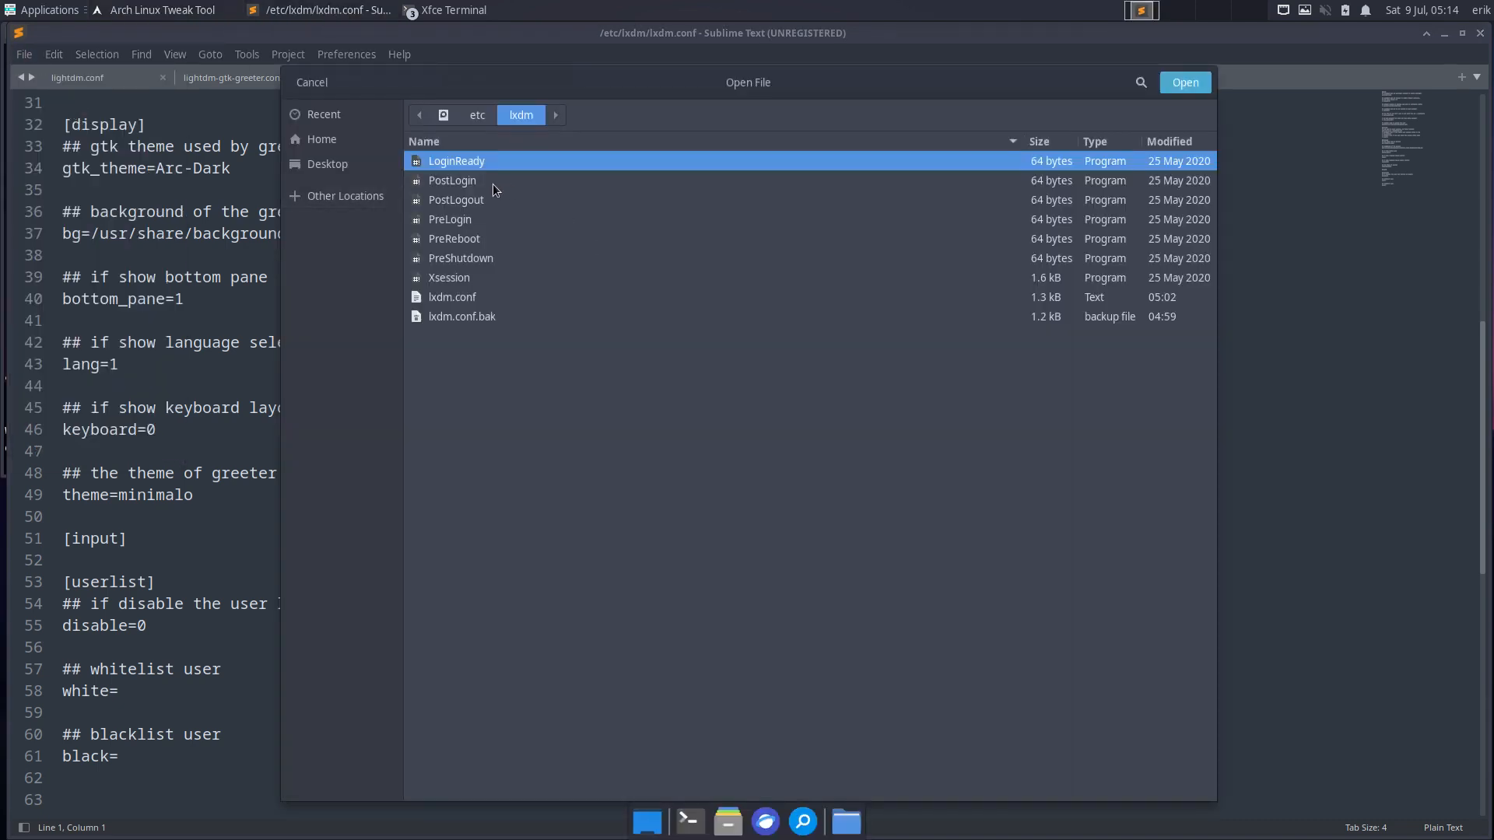
{"action": "left_click", "coordinate": [356, 147]}
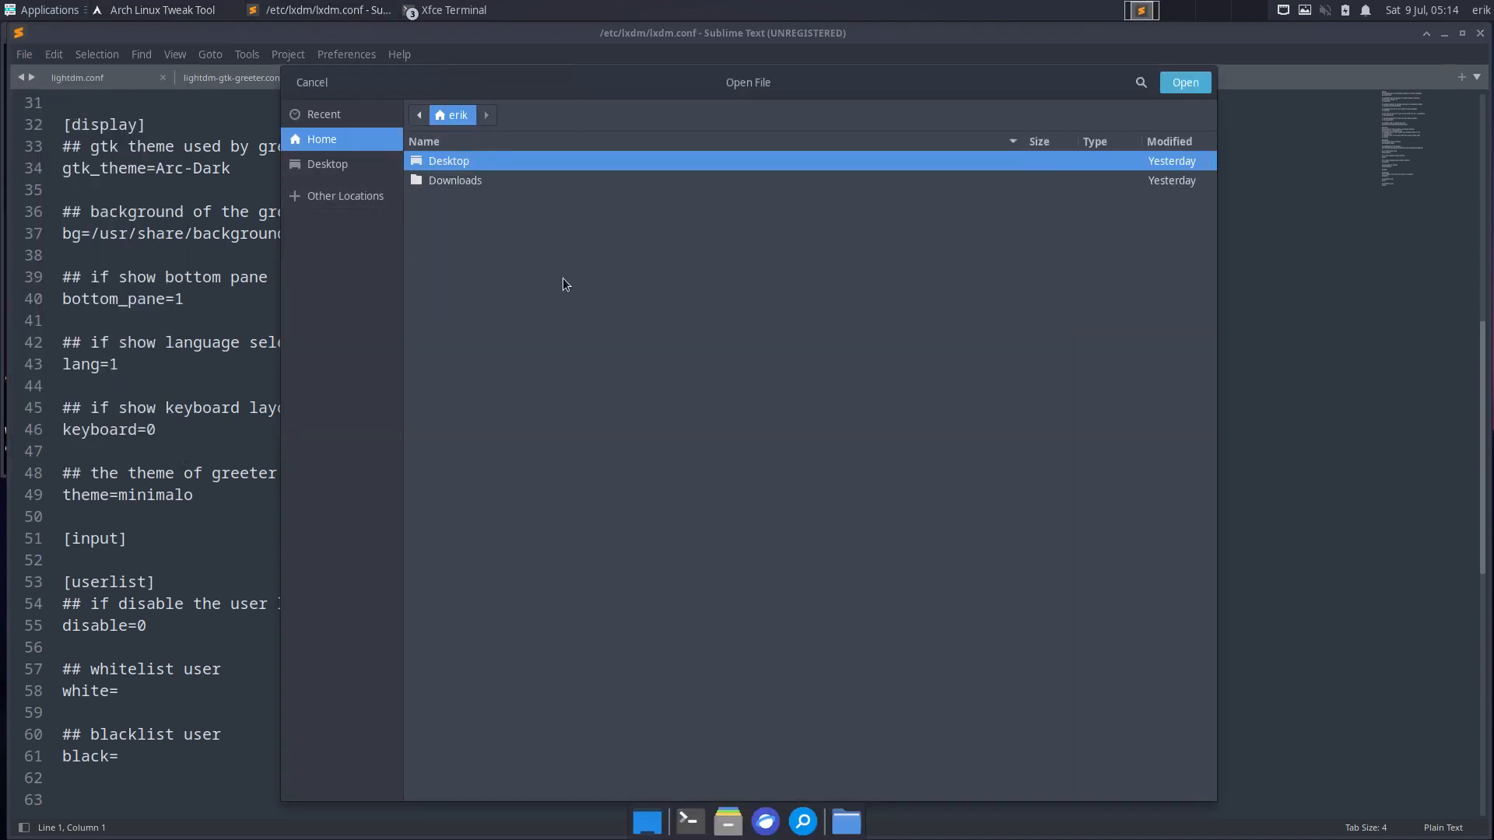
{"action": "key", "text": "ctrl+h"}
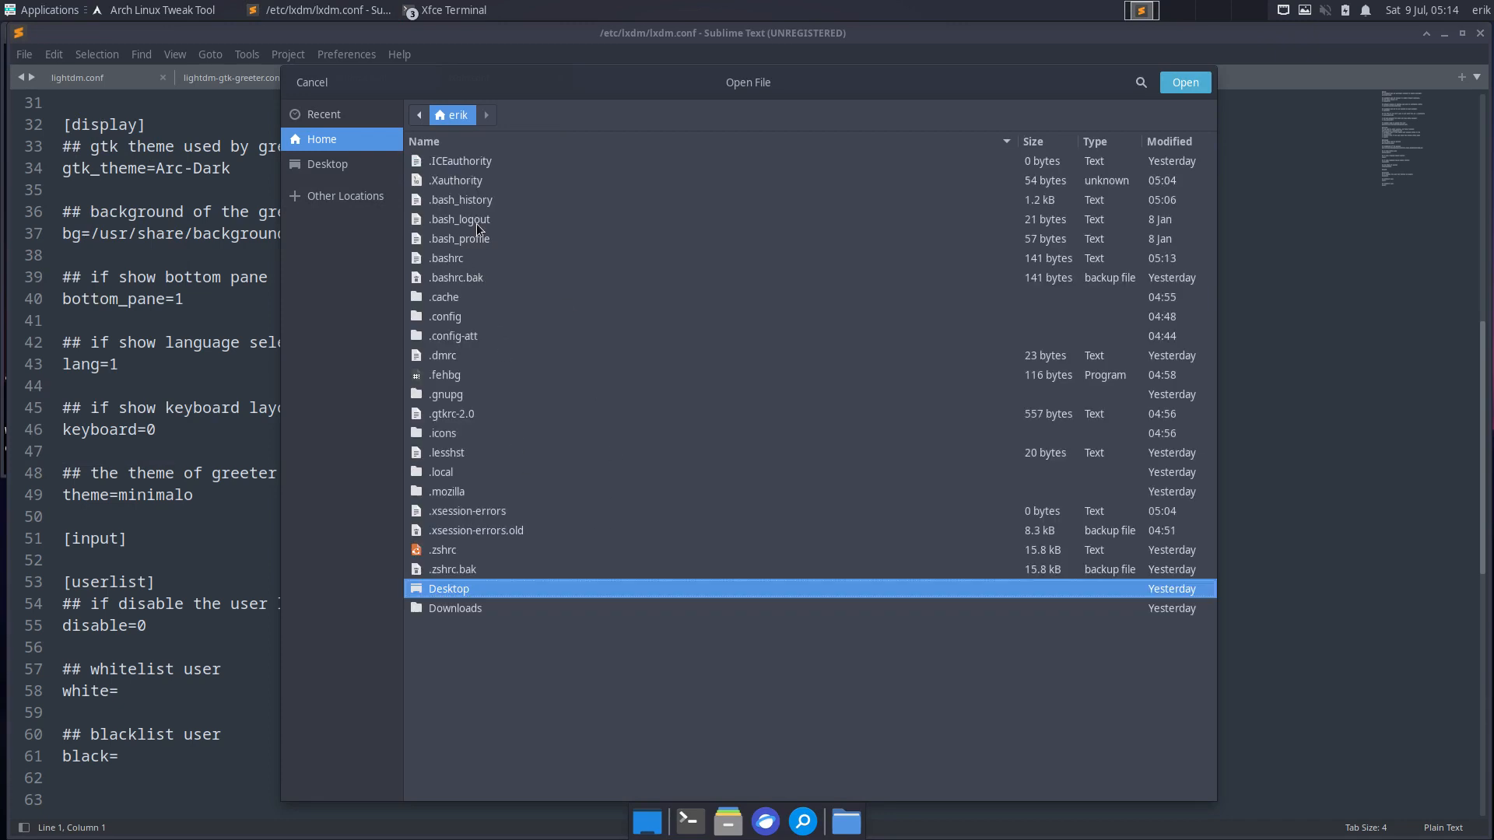
{"action": "left_click", "coordinate": [463, 255]}
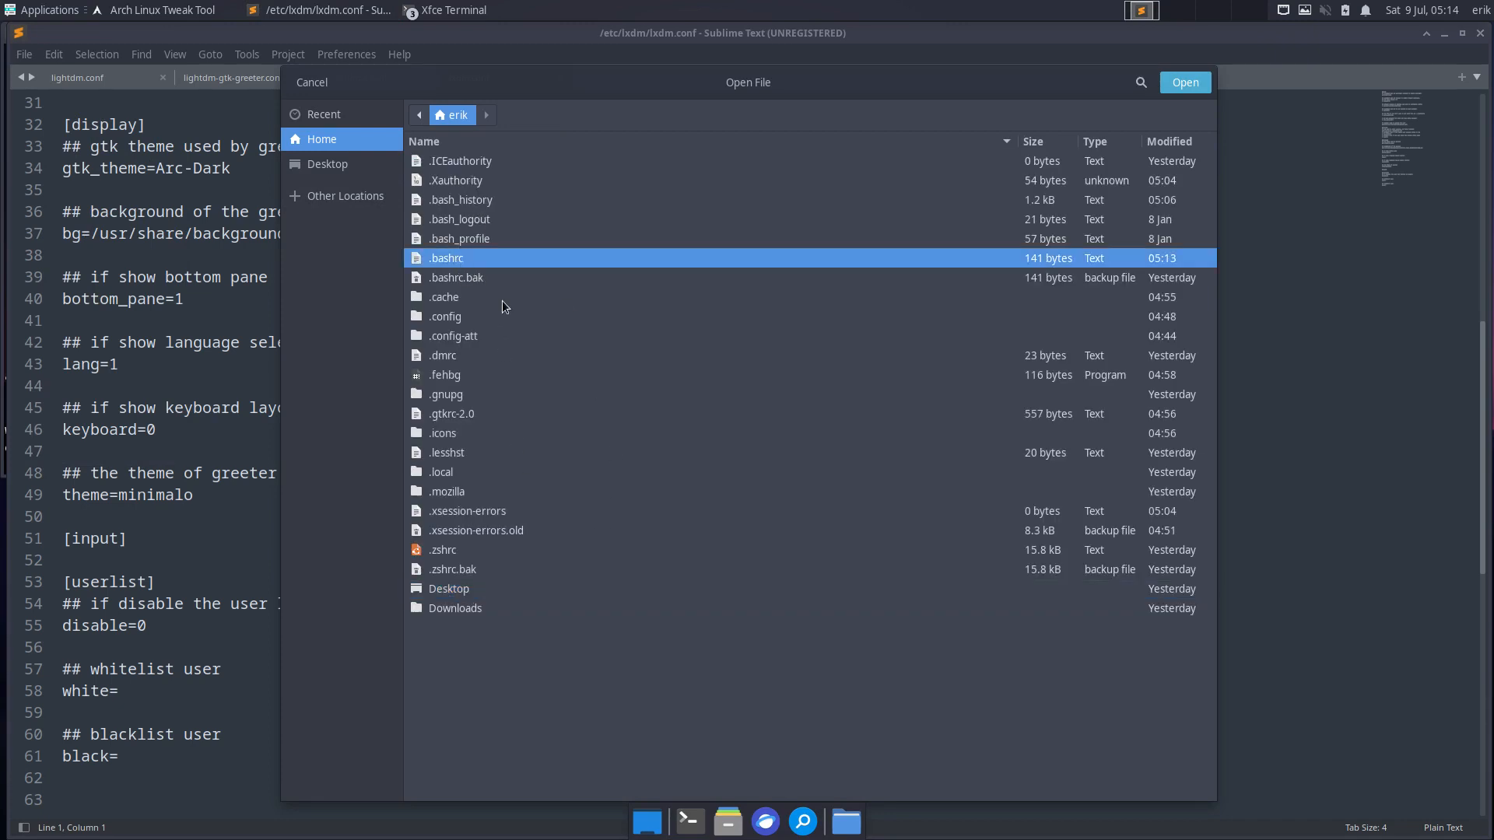
{"action": "left_click", "coordinate": [1177, 86]}
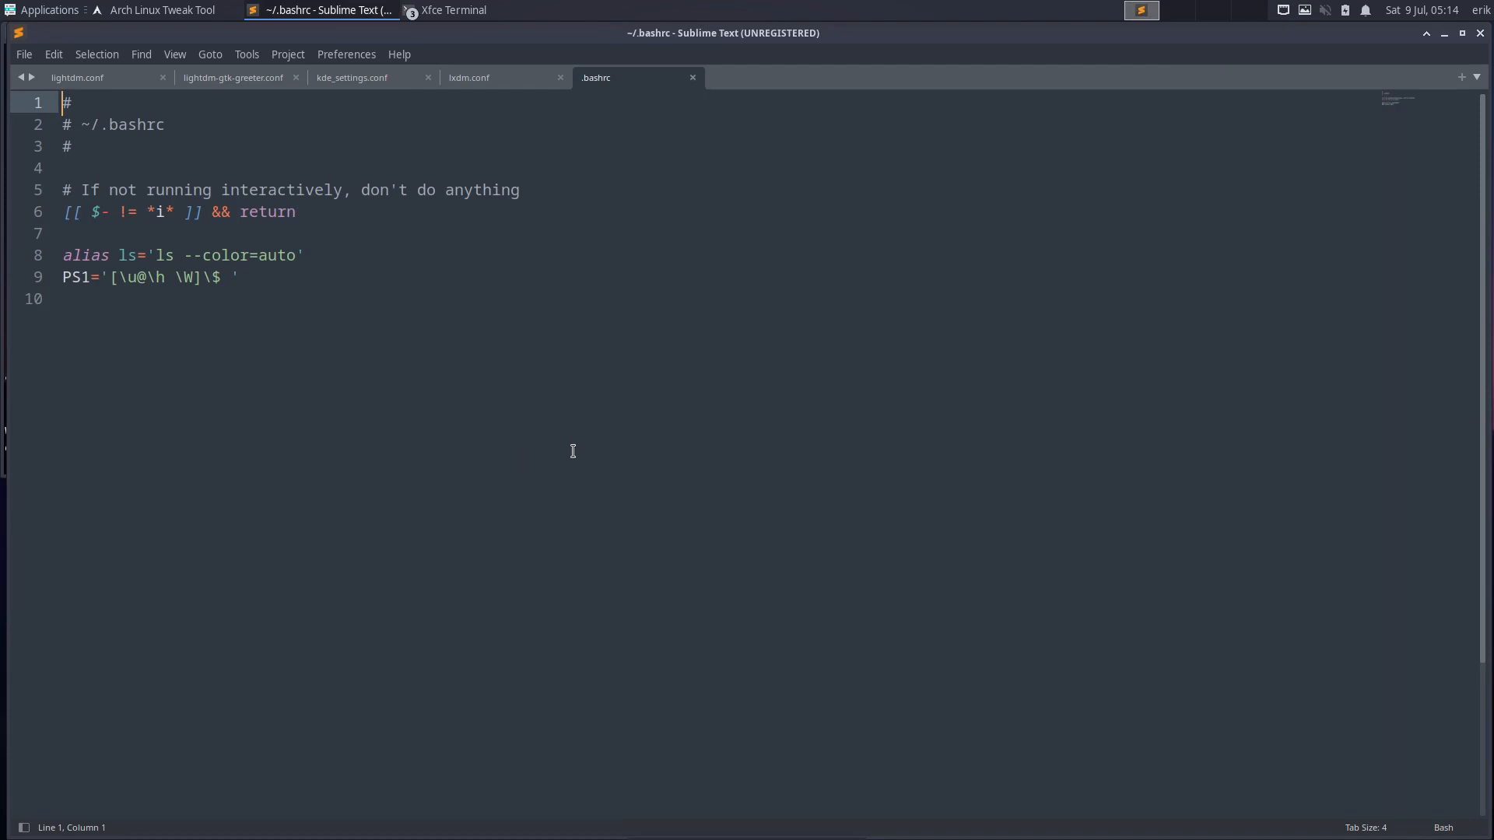
- Apply the ATT bashrc configuration again and scroll through the reloaded 359-line file in Sublime Text
{"action": "left_click", "coordinate": [171, 12]}
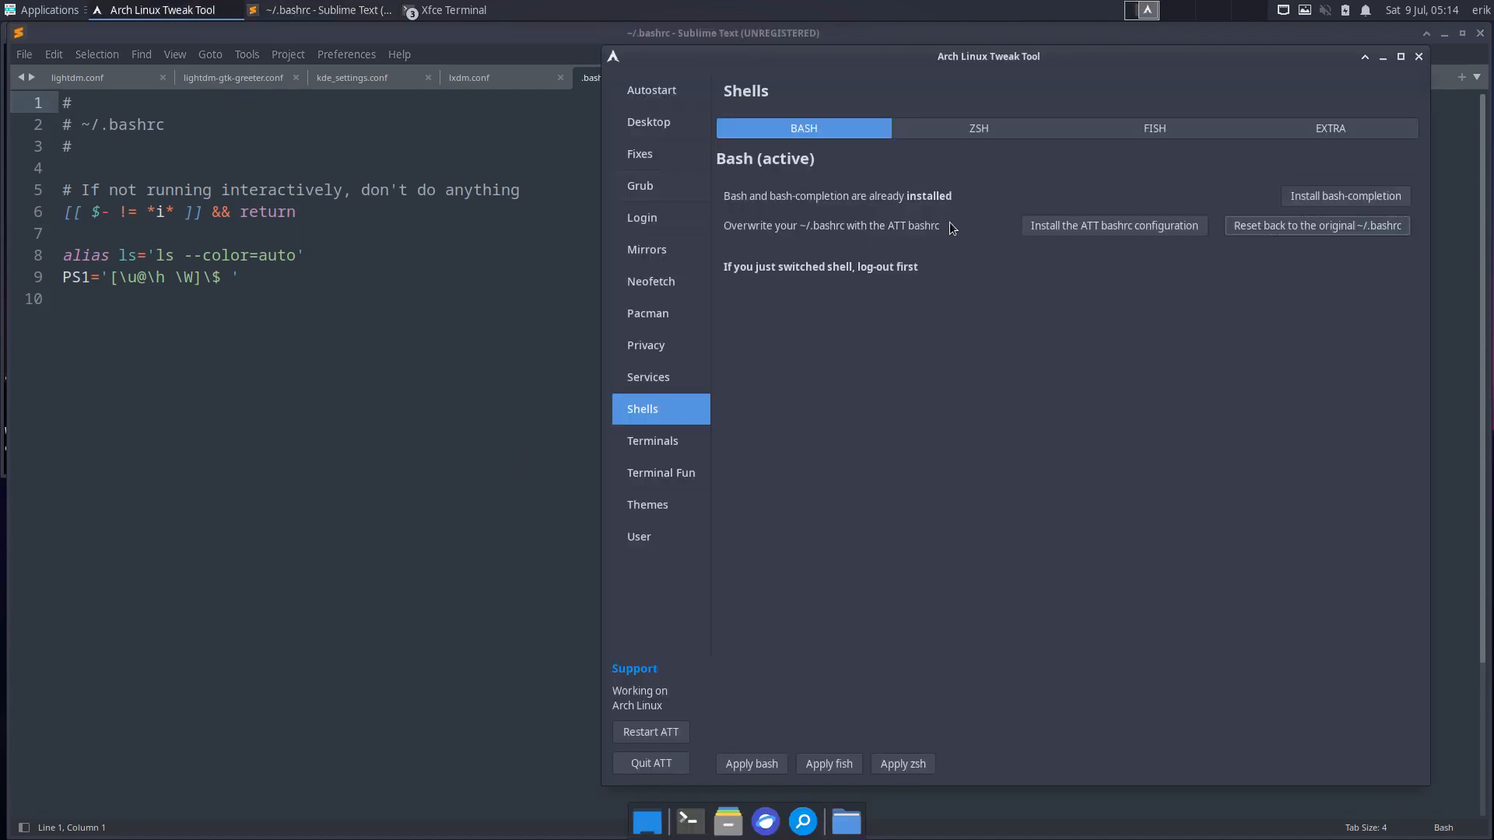
{"action": "left_click", "coordinate": [1191, 226]}
{"action": "left_click", "coordinate": [275, 493]}
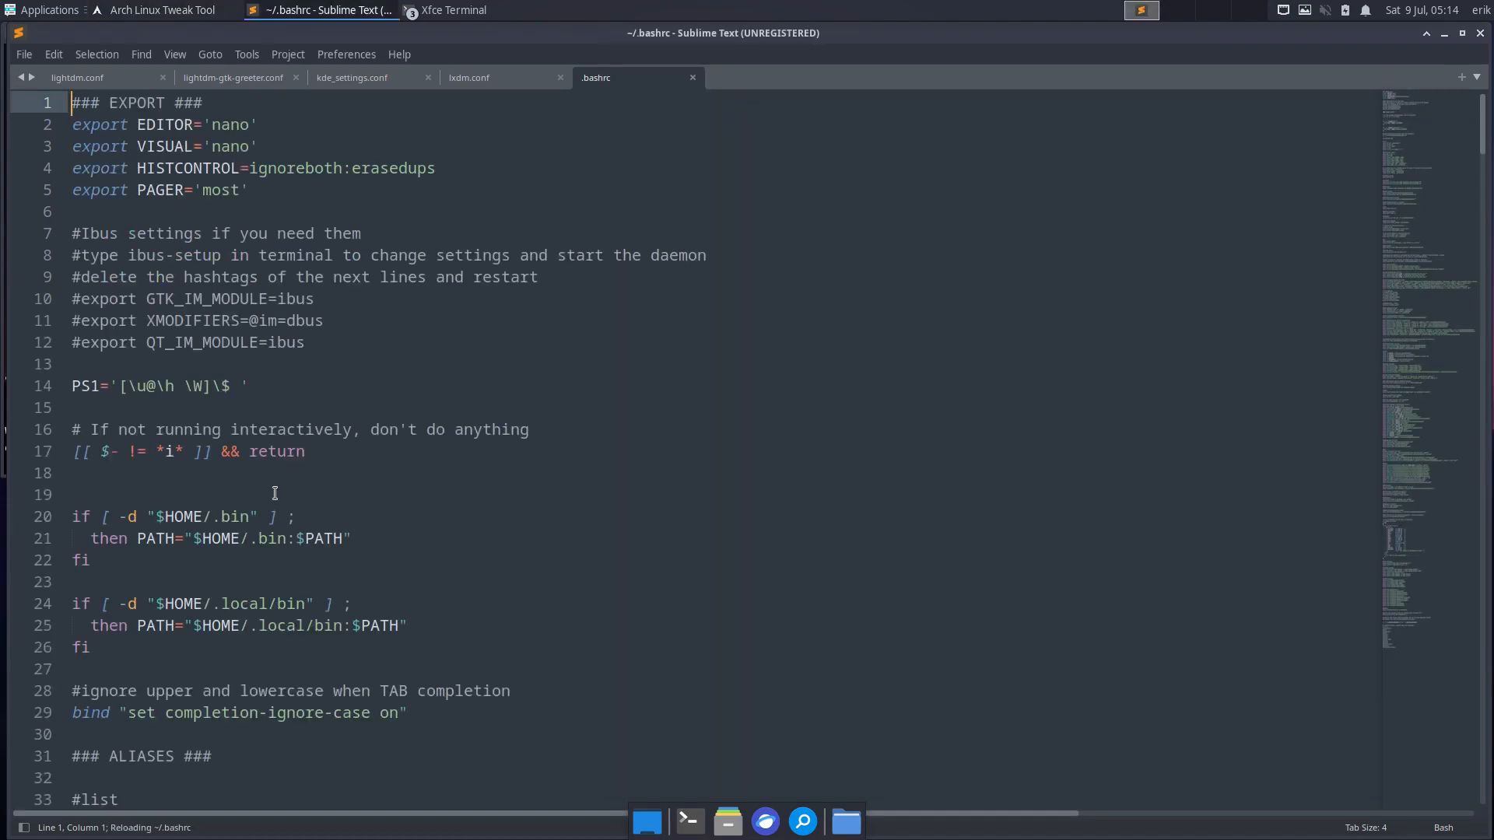
{"action": "scroll", "coordinate": [275, 494], "scroll_direction": "down", "scroll_amount": 20}
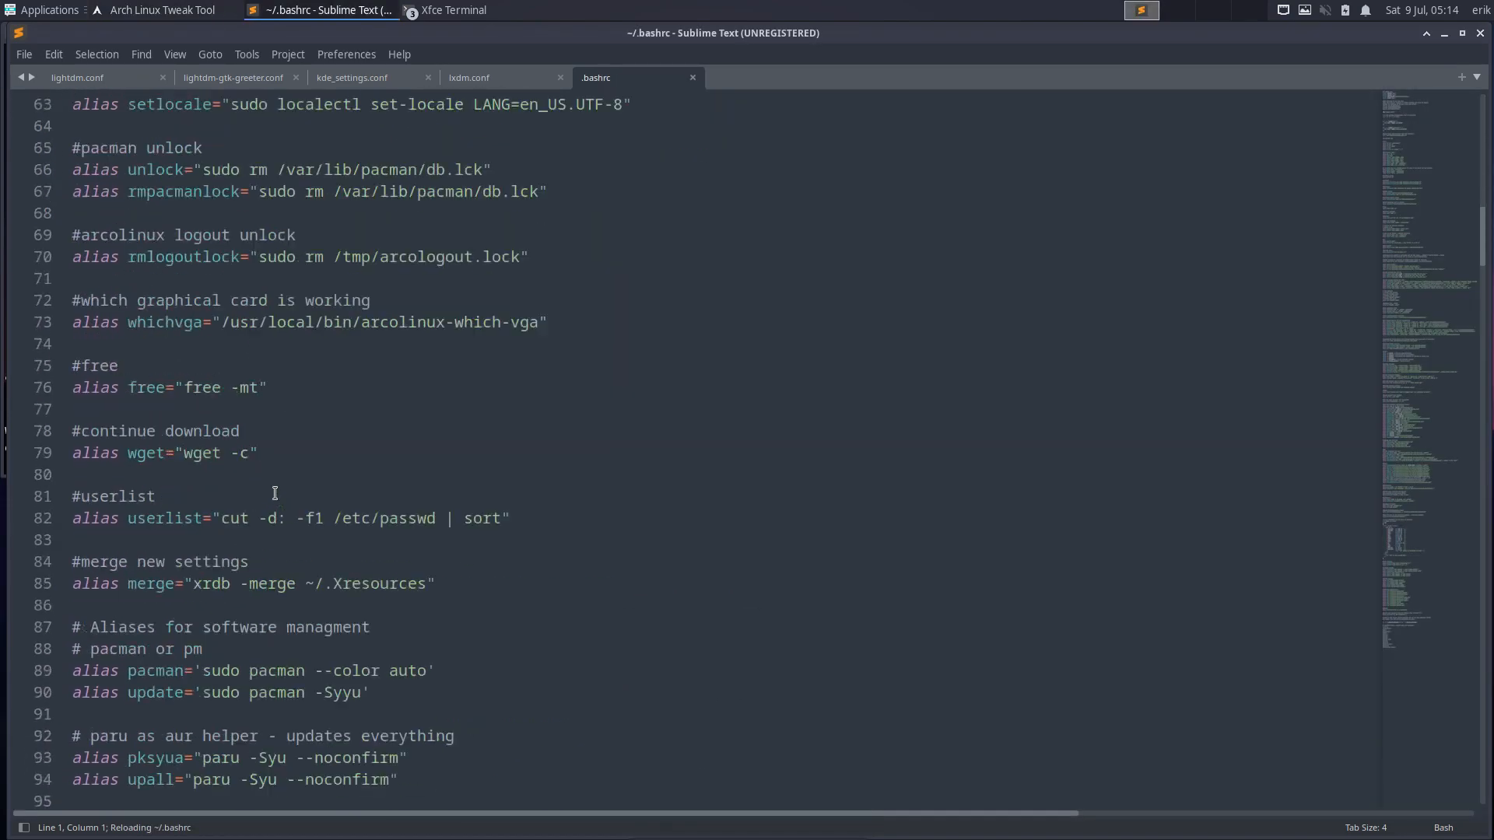
{"action": "scroll", "coordinate": [275, 493], "scroll_direction": "down", "scroll_amount": 20}
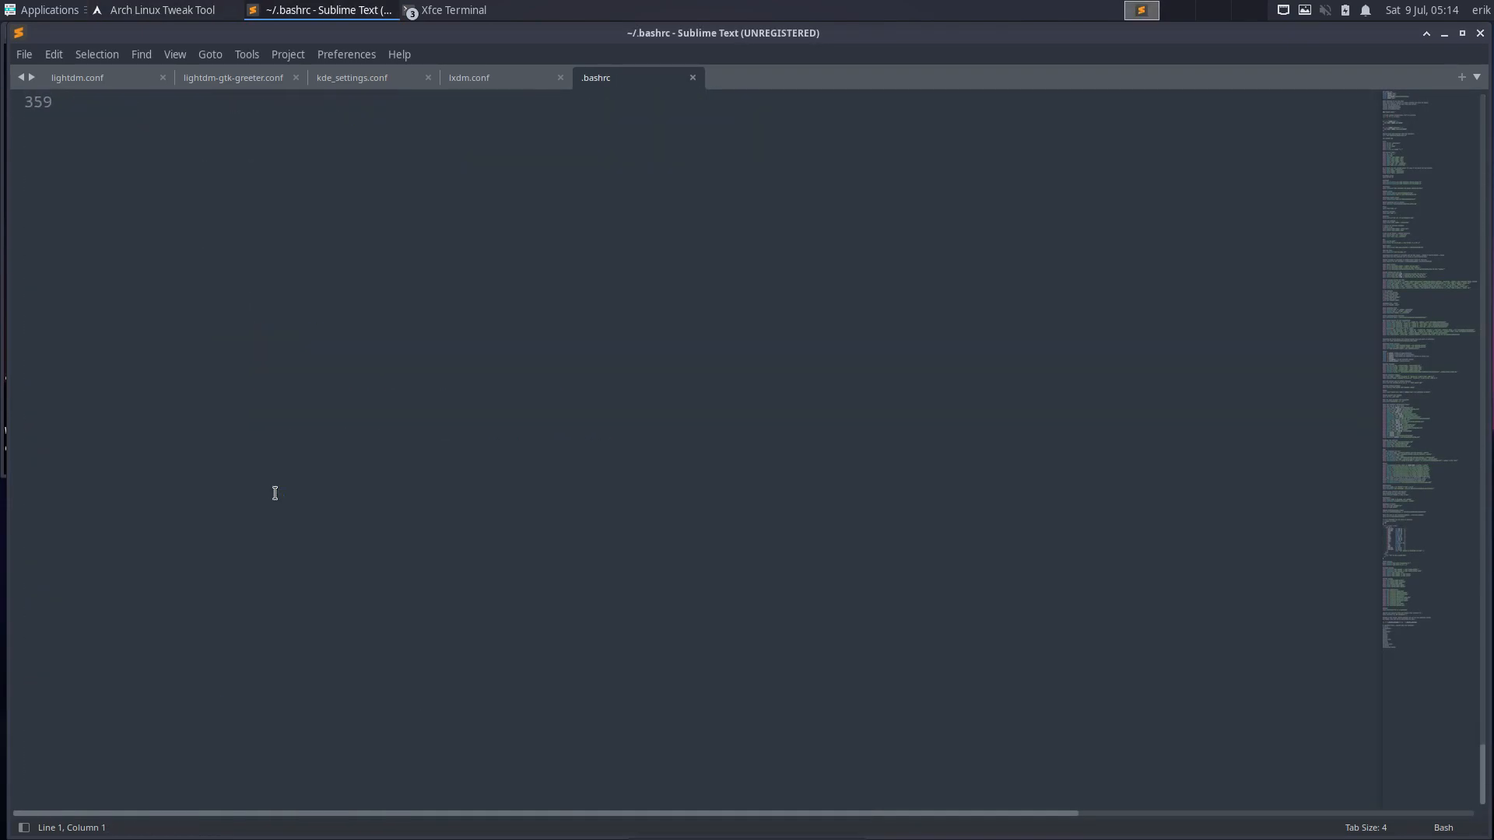
- On the Shells EXTRA tab, select all nine alias-required apps, expac through most, and install them
{"action": "left_click", "coordinate": [1444, 33]}
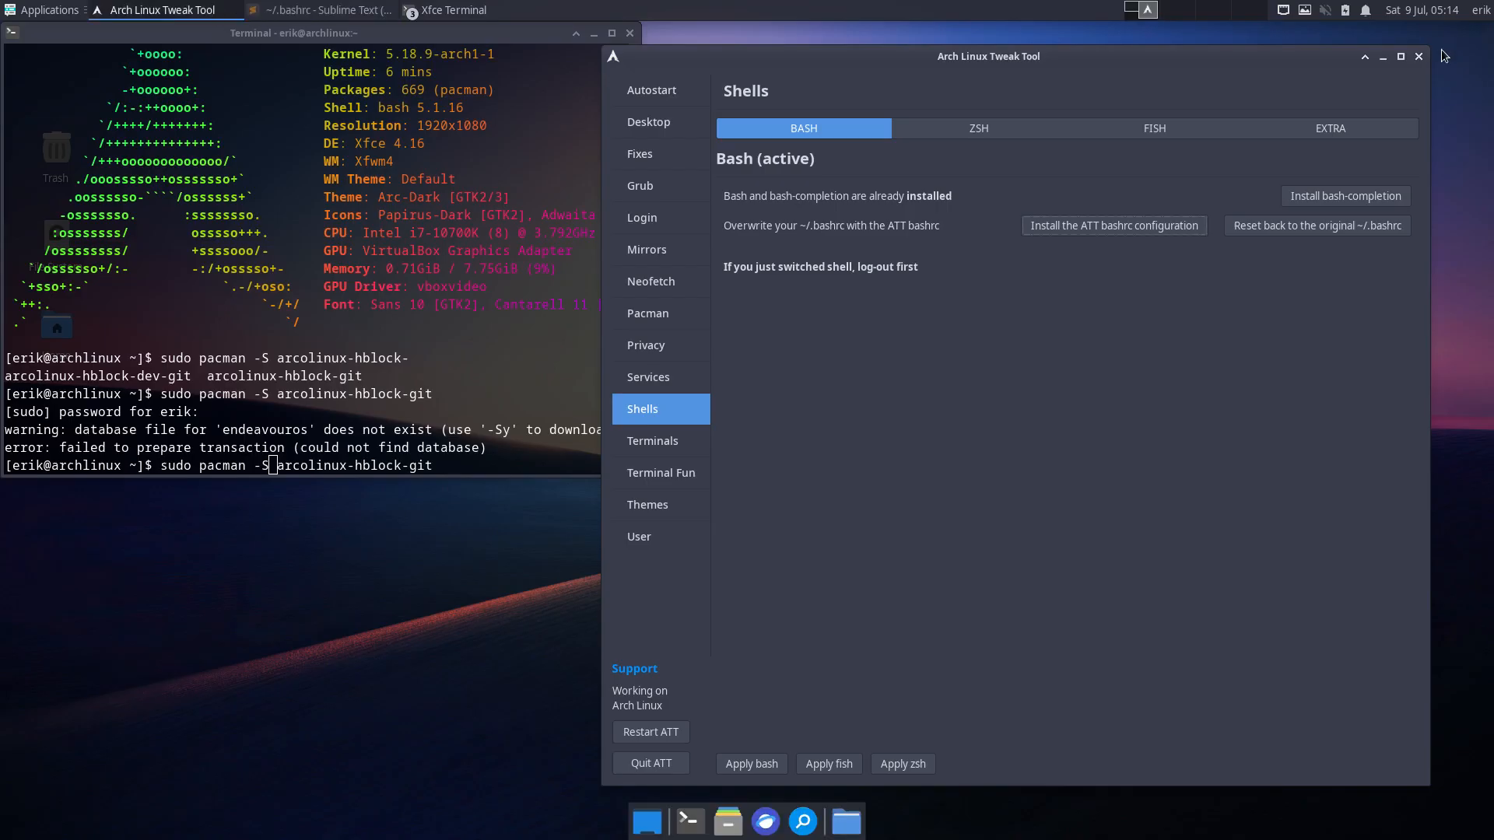
{"action": "left_click", "coordinate": [1330, 130]}
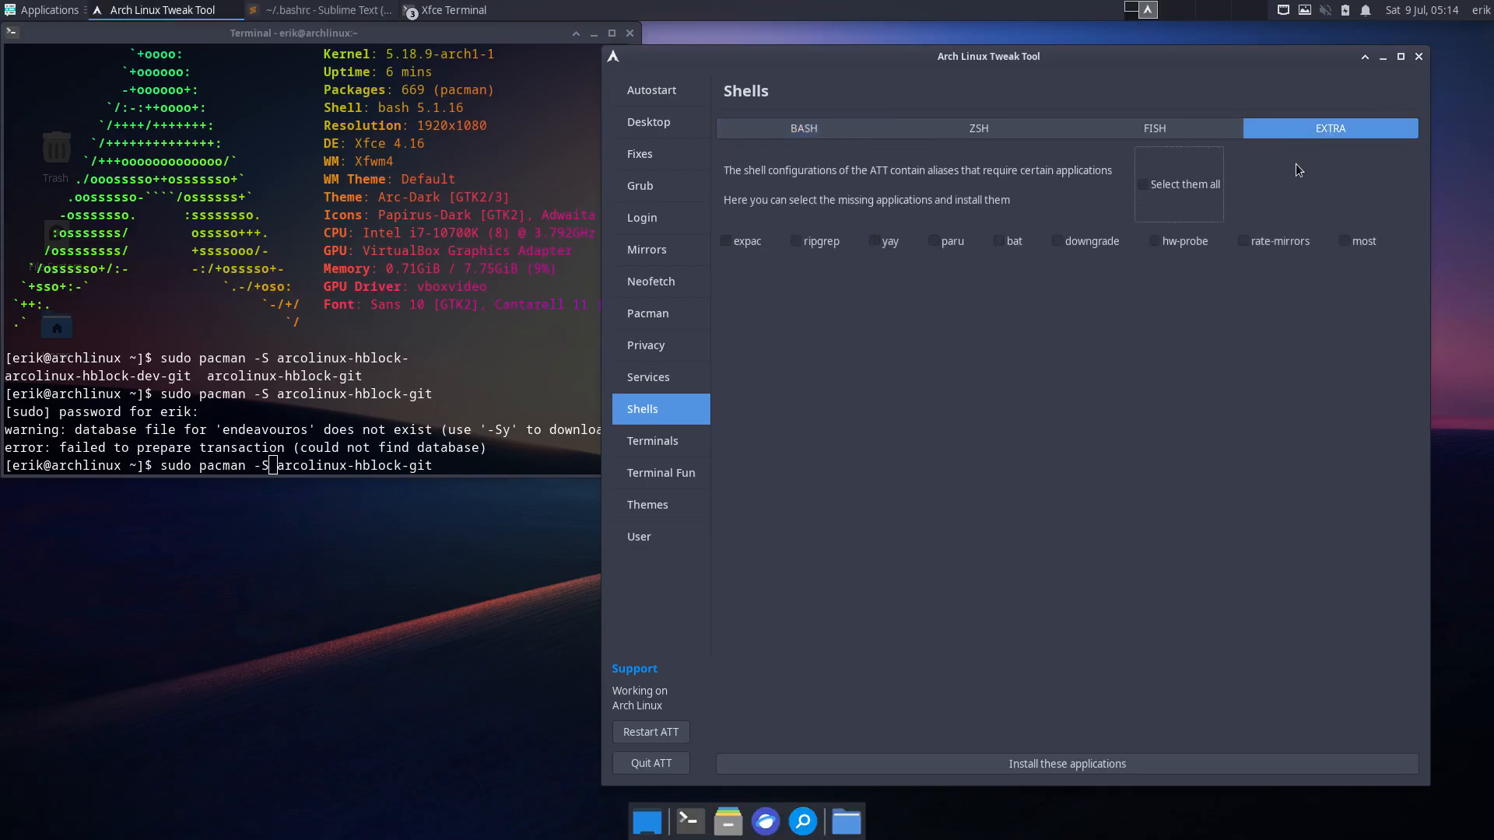
{"action": "left_click", "coordinate": [1156, 190]}
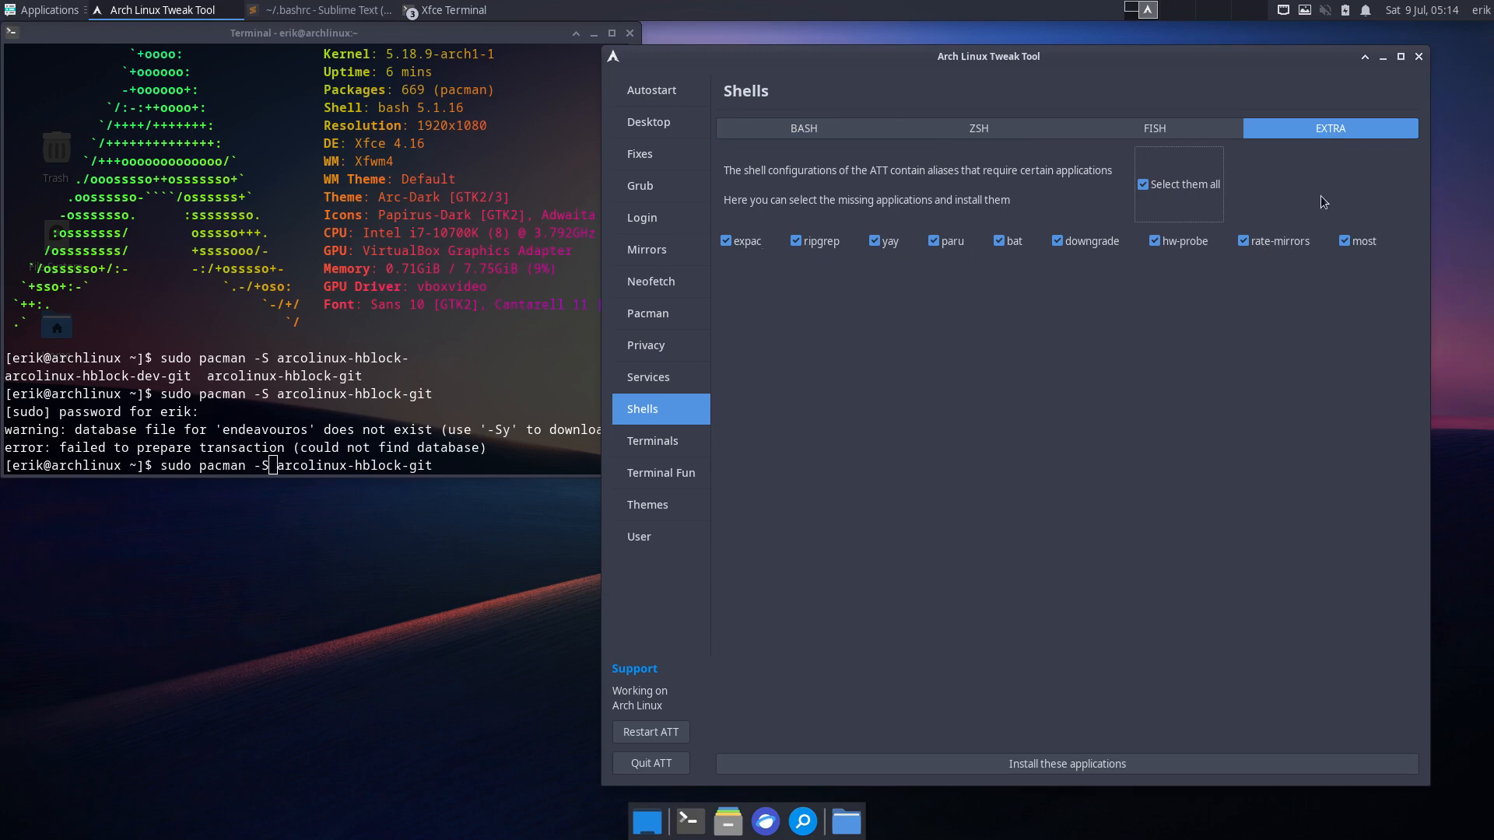
{"action": "left_click", "coordinate": [1072, 767]}
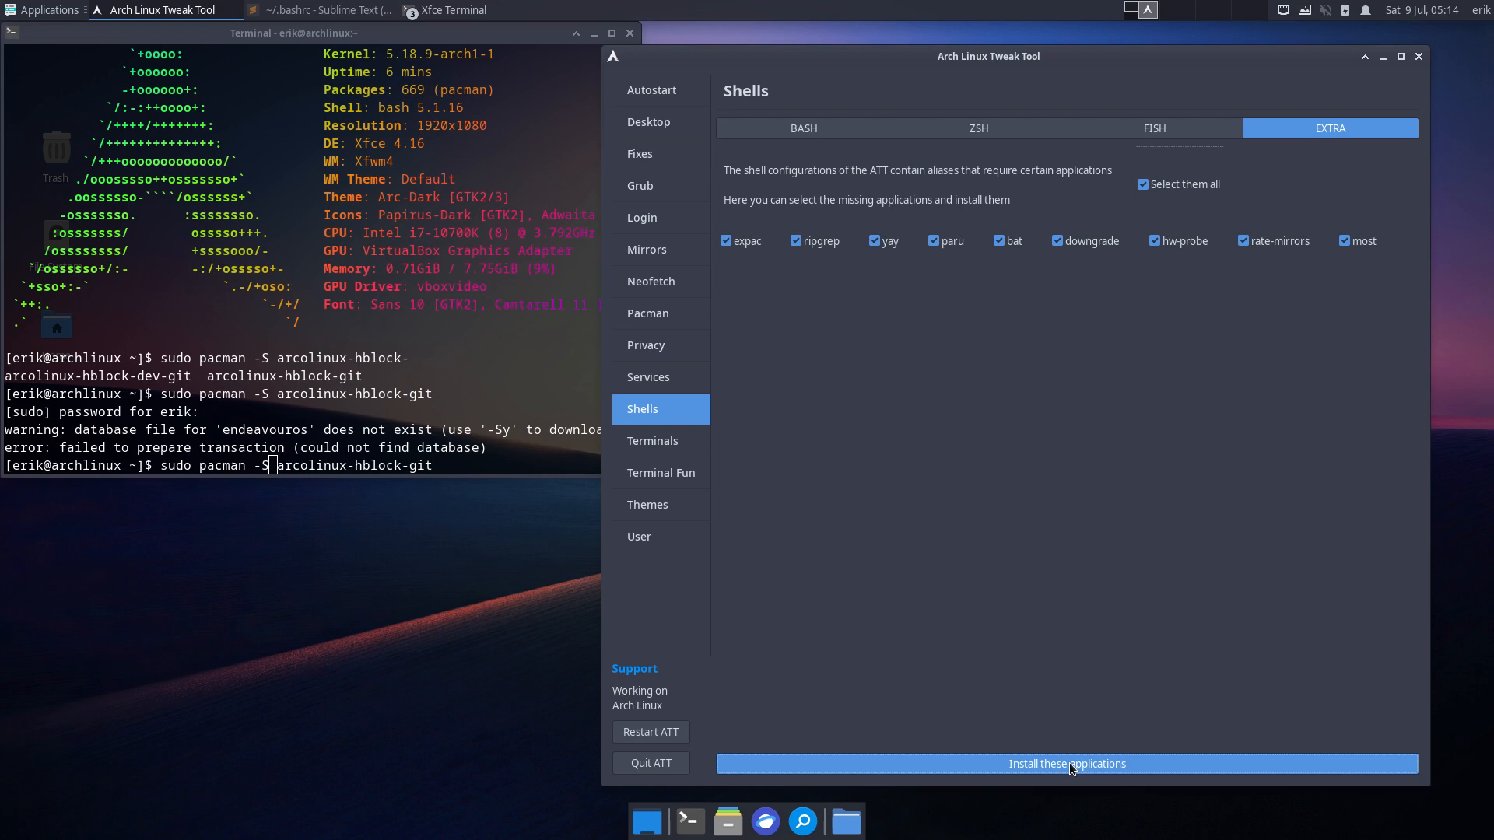
{"action": "key", "text": "ctrl+alt+t"}
{"action": "type", "text": "rip"}
{"action": "key", "text": "Return"}
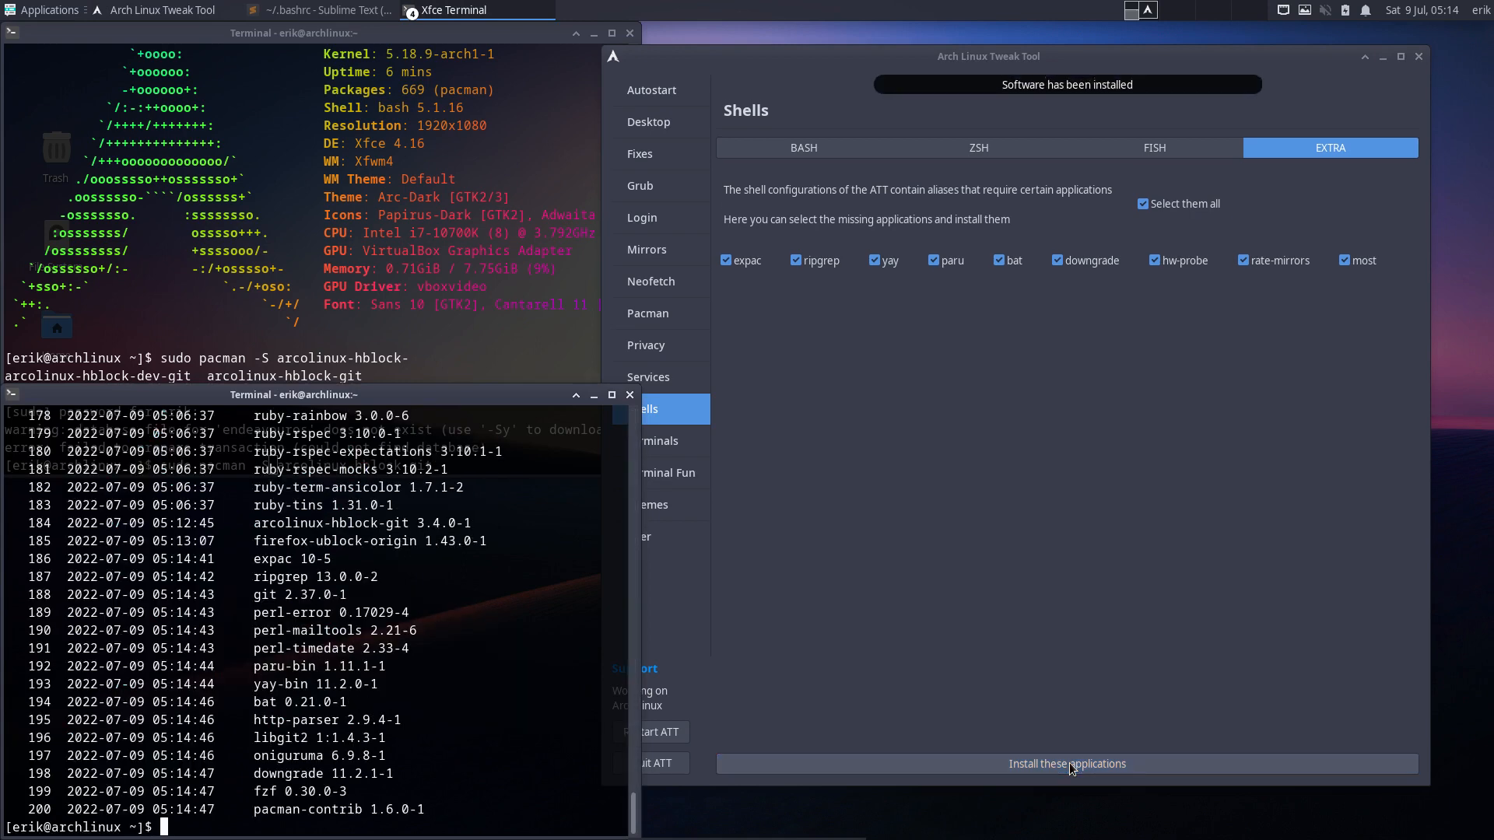
{"action": "left_click_drag", "start_coordinate": [340, 685], "coordinate": [244, 683]}
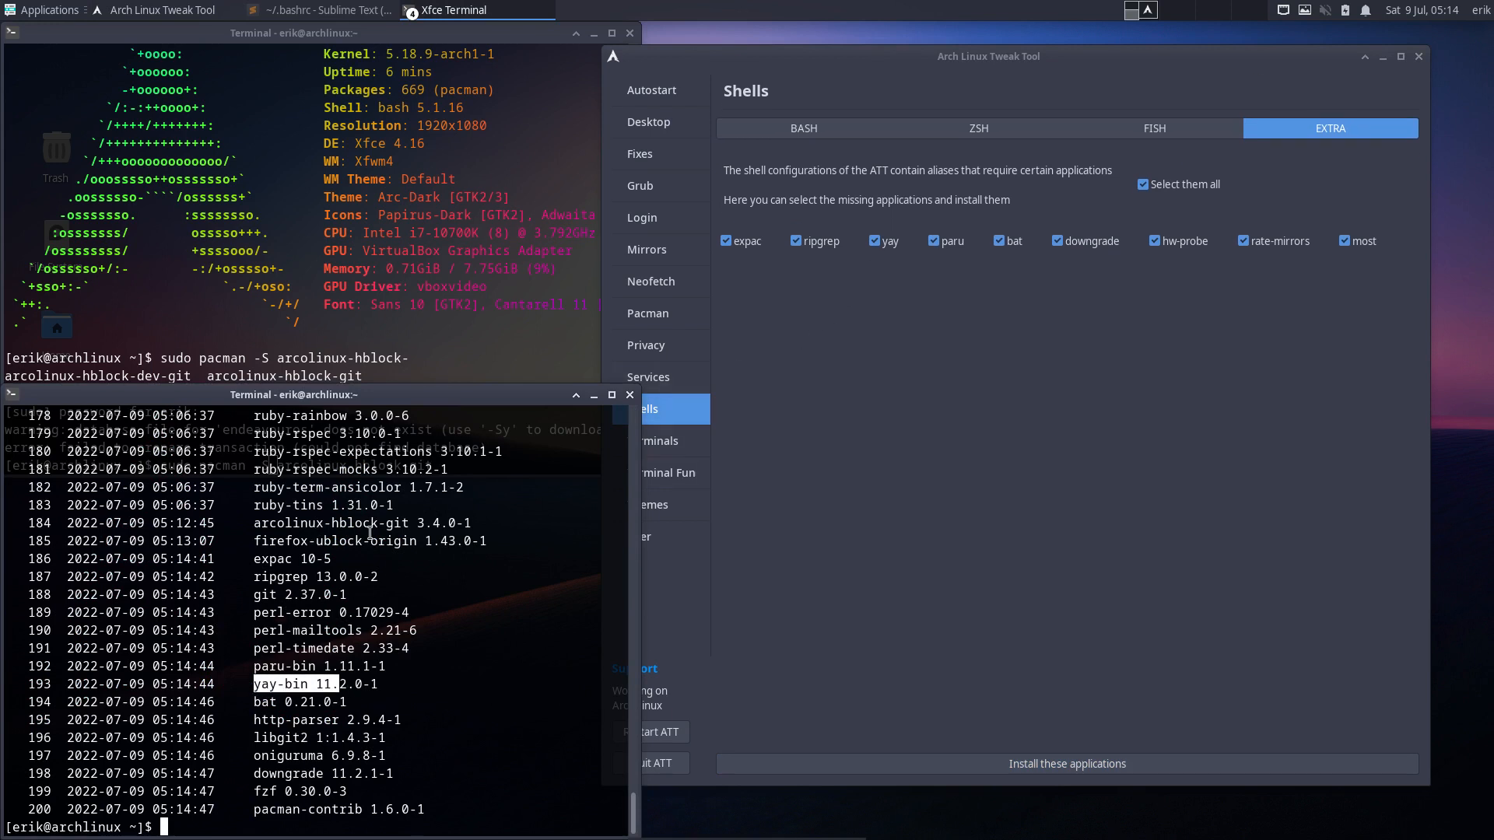
{"action": "left_click_drag", "start_coordinate": [284, 525], "coordinate": [409, 542]}
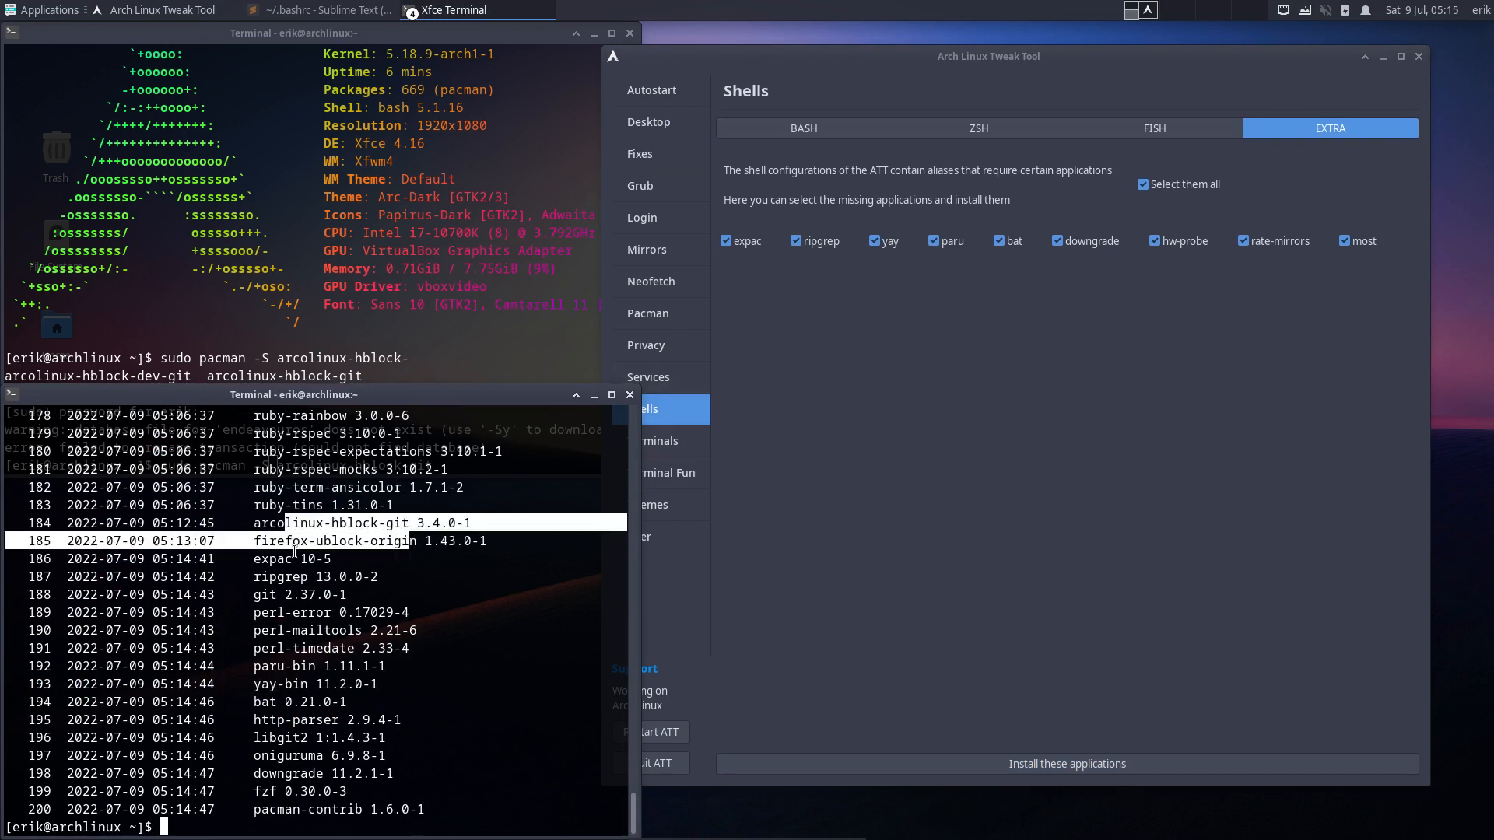
{"action": "left_click", "coordinate": [302, 546]}
{"action": "left_click_drag", "start_coordinate": [255, 559], "coordinate": [408, 570]}
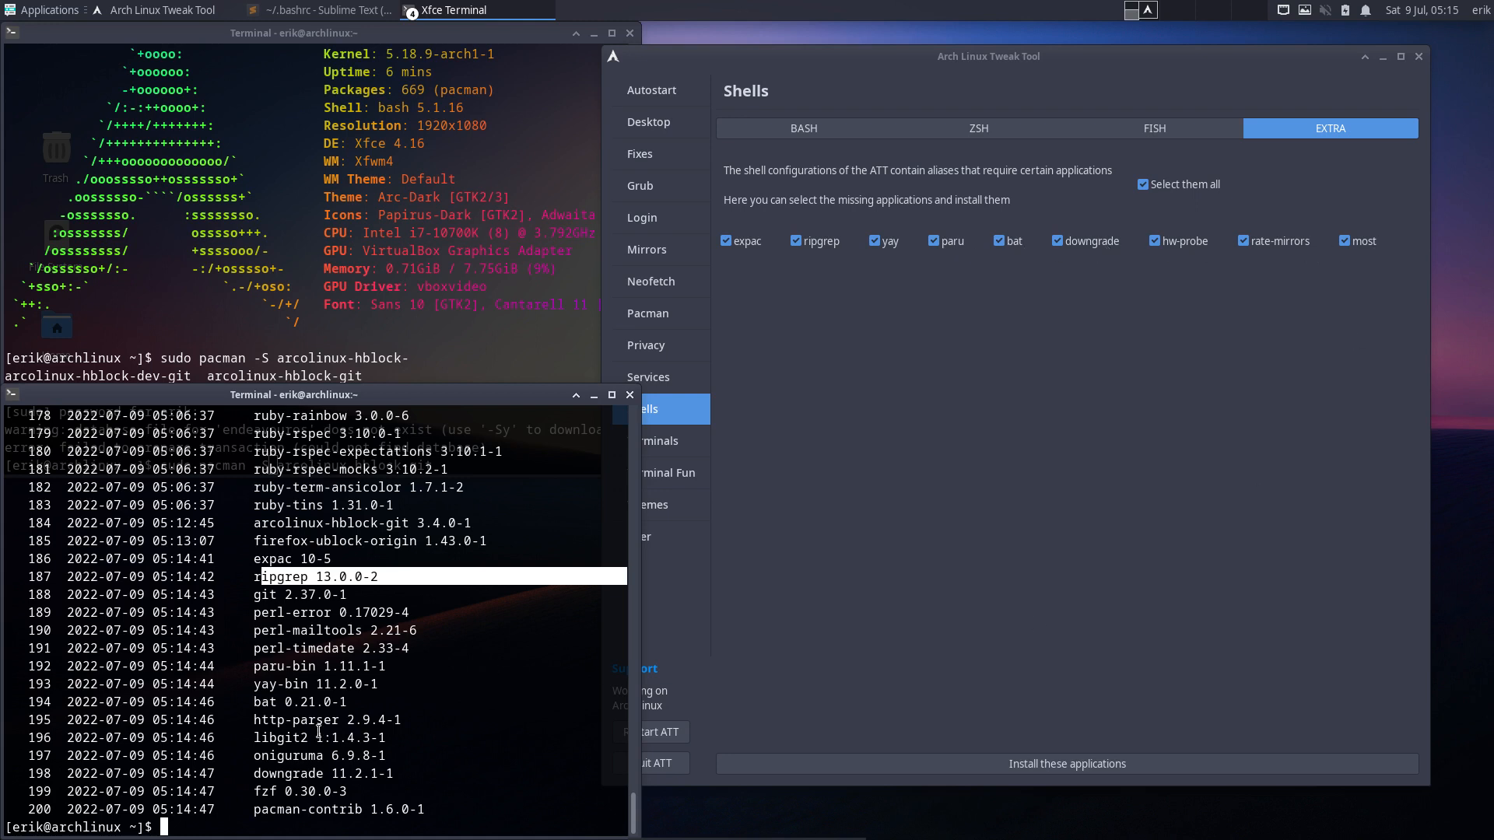
{"action": "type", "text": "rip"}
{"action": "key", "text": "Return"}
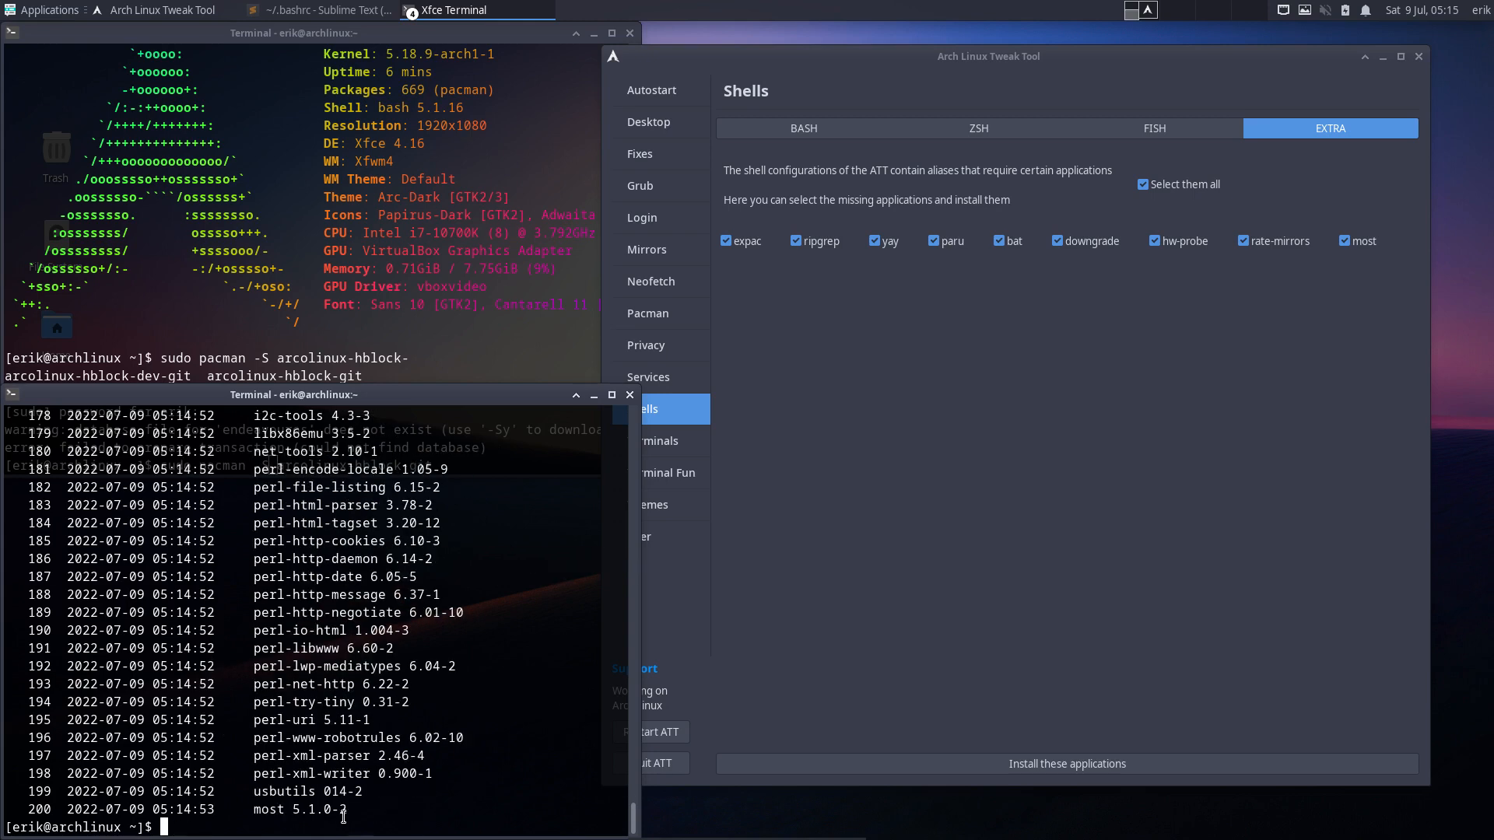
{"action": "left_click_drag", "start_coordinate": [349, 812], "coordinate": [254, 812]}
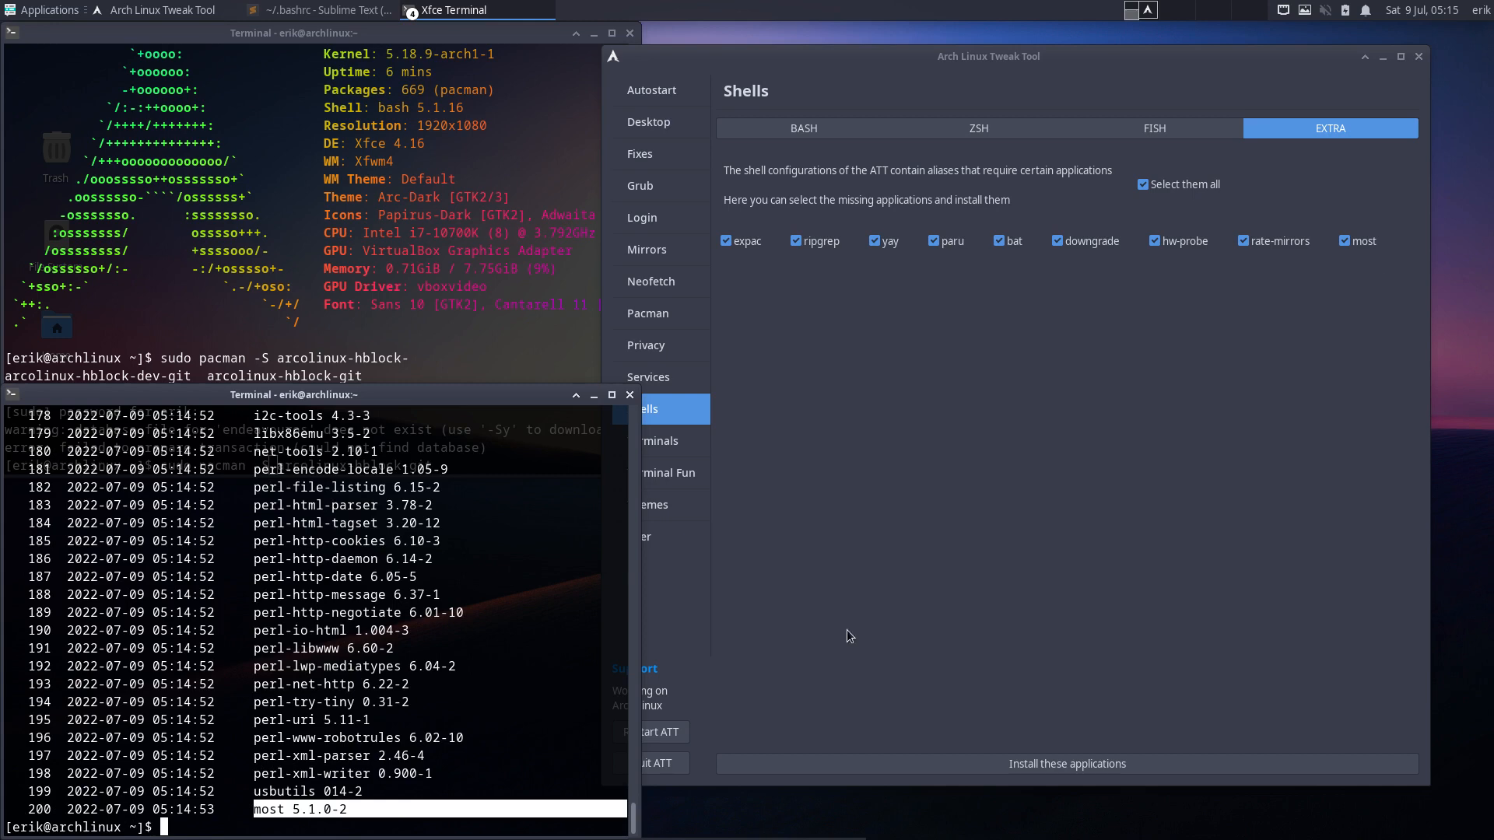
{"action": "left_click", "coordinate": [630, 395]}
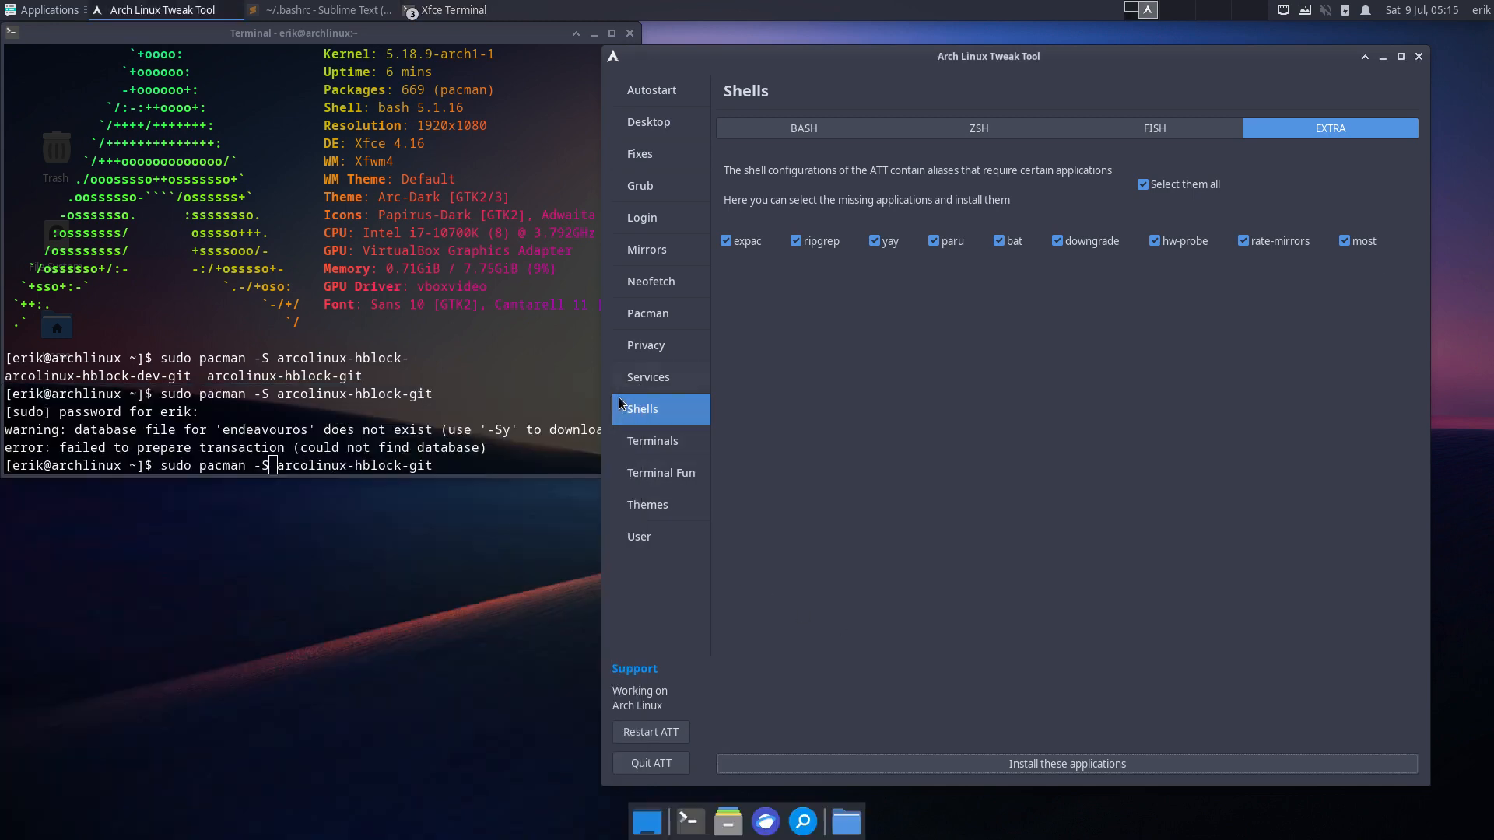
- Install zsh-completions, apply zsh as the user's shell, and check the Zsh themes list
{"action": "left_click", "coordinate": [846, 131]}
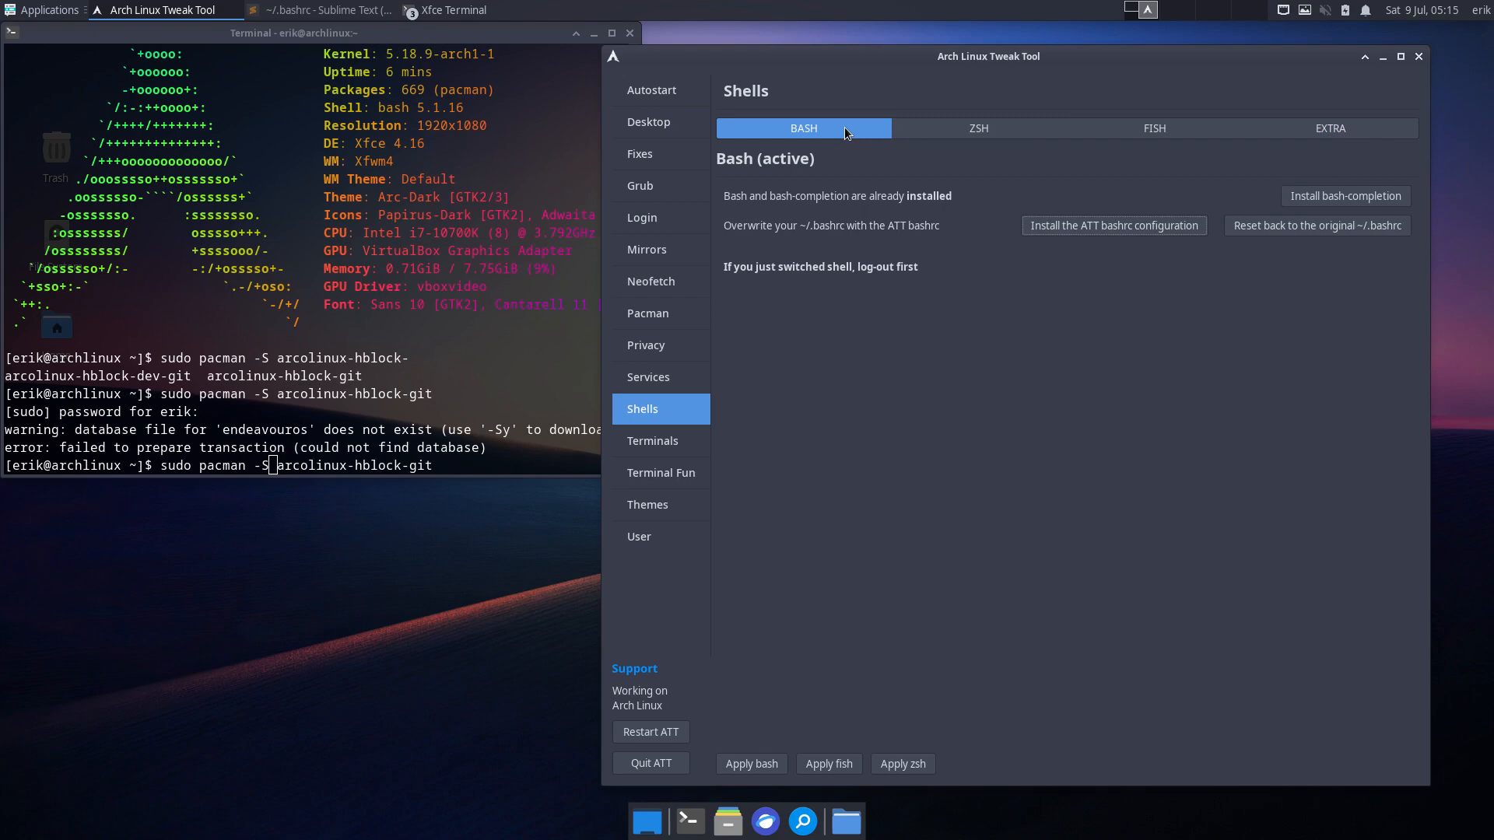
{"action": "left_click", "coordinate": [1020, 132]}
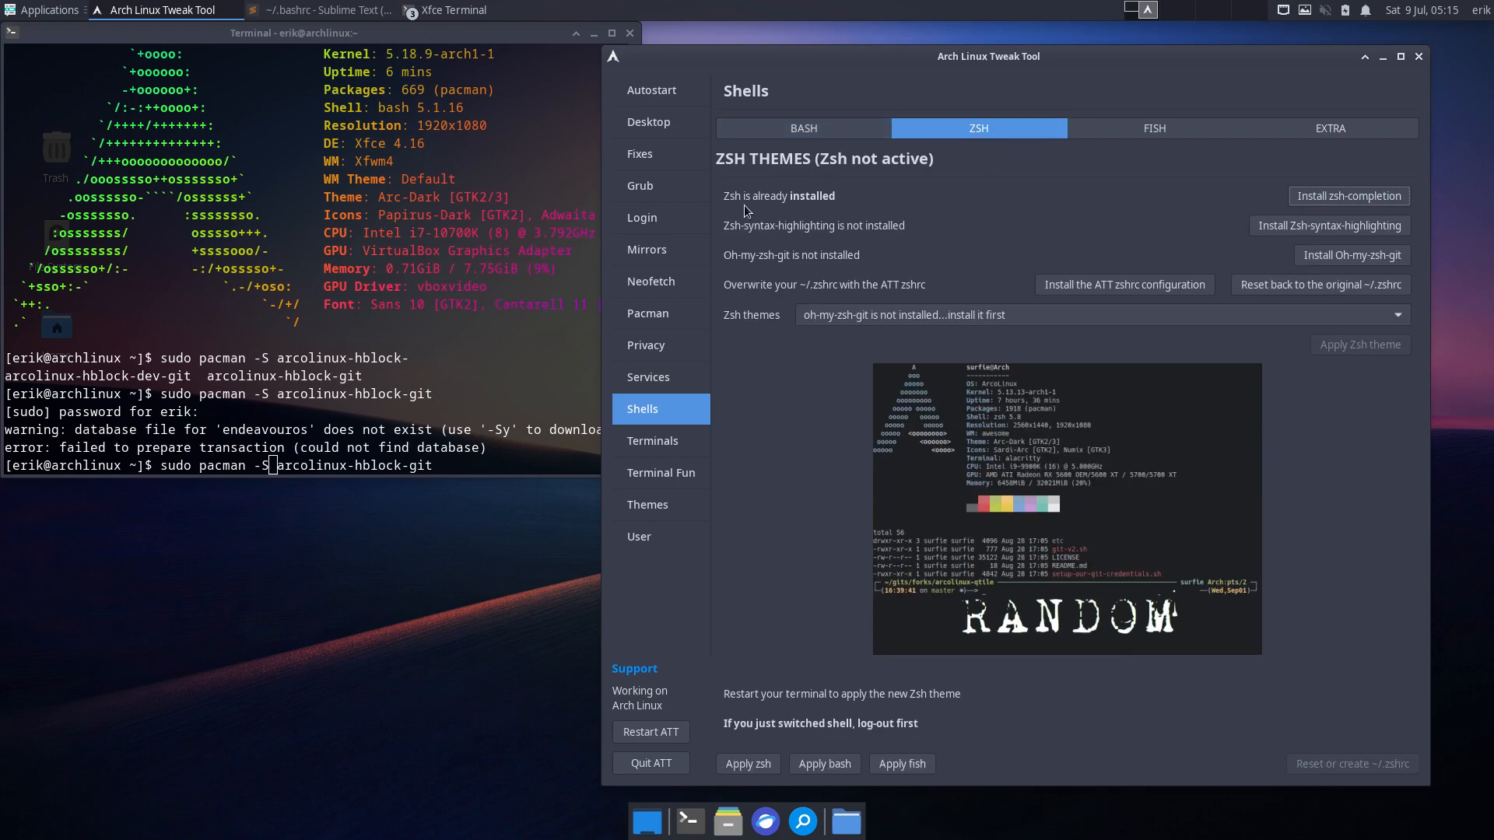
{"action": "left_click", "coordinate": [1349, 198]}
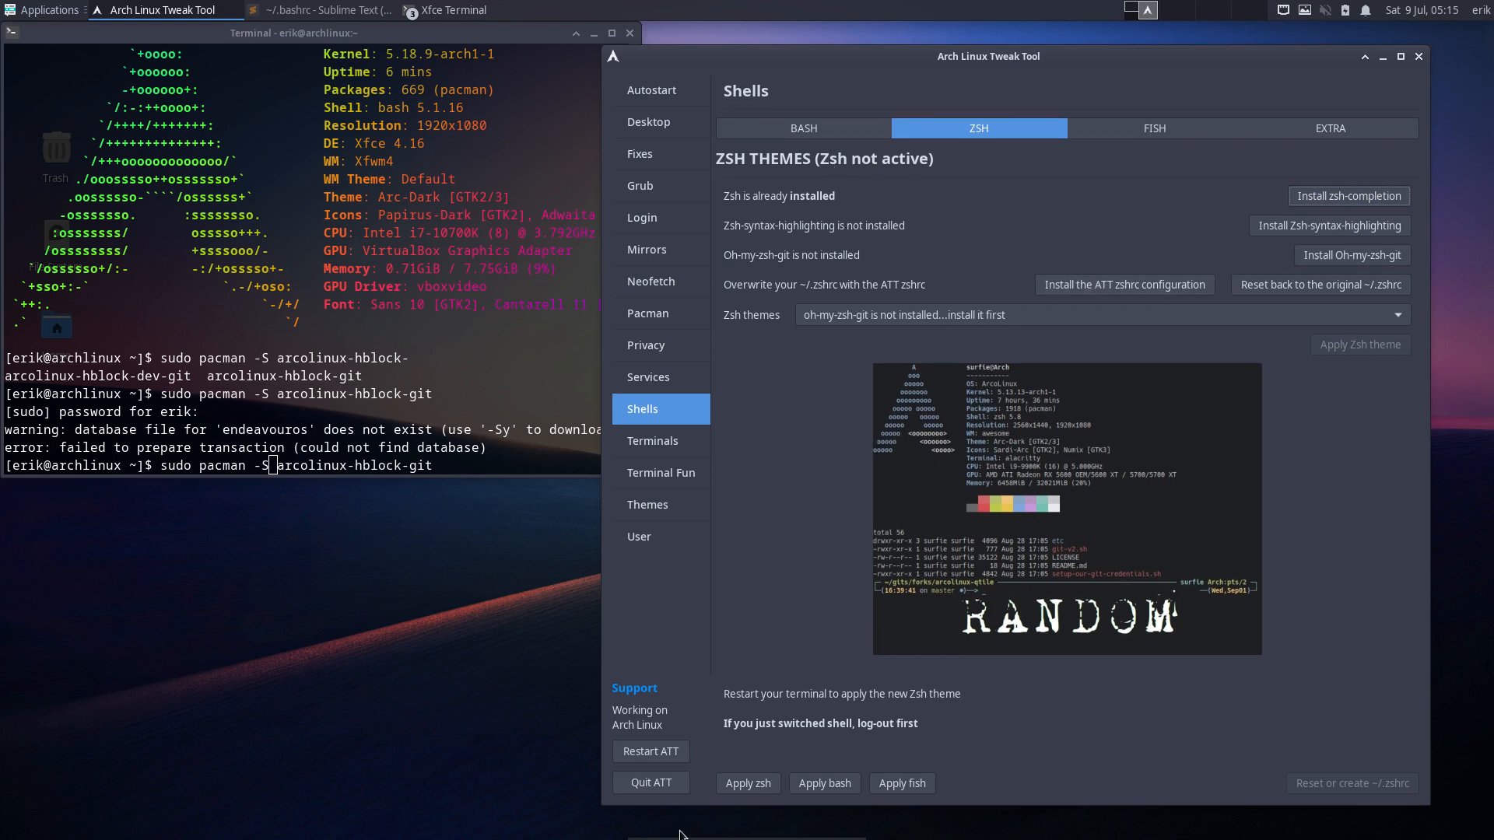
{"action": "left_click", "coordinate": [740, 784]}
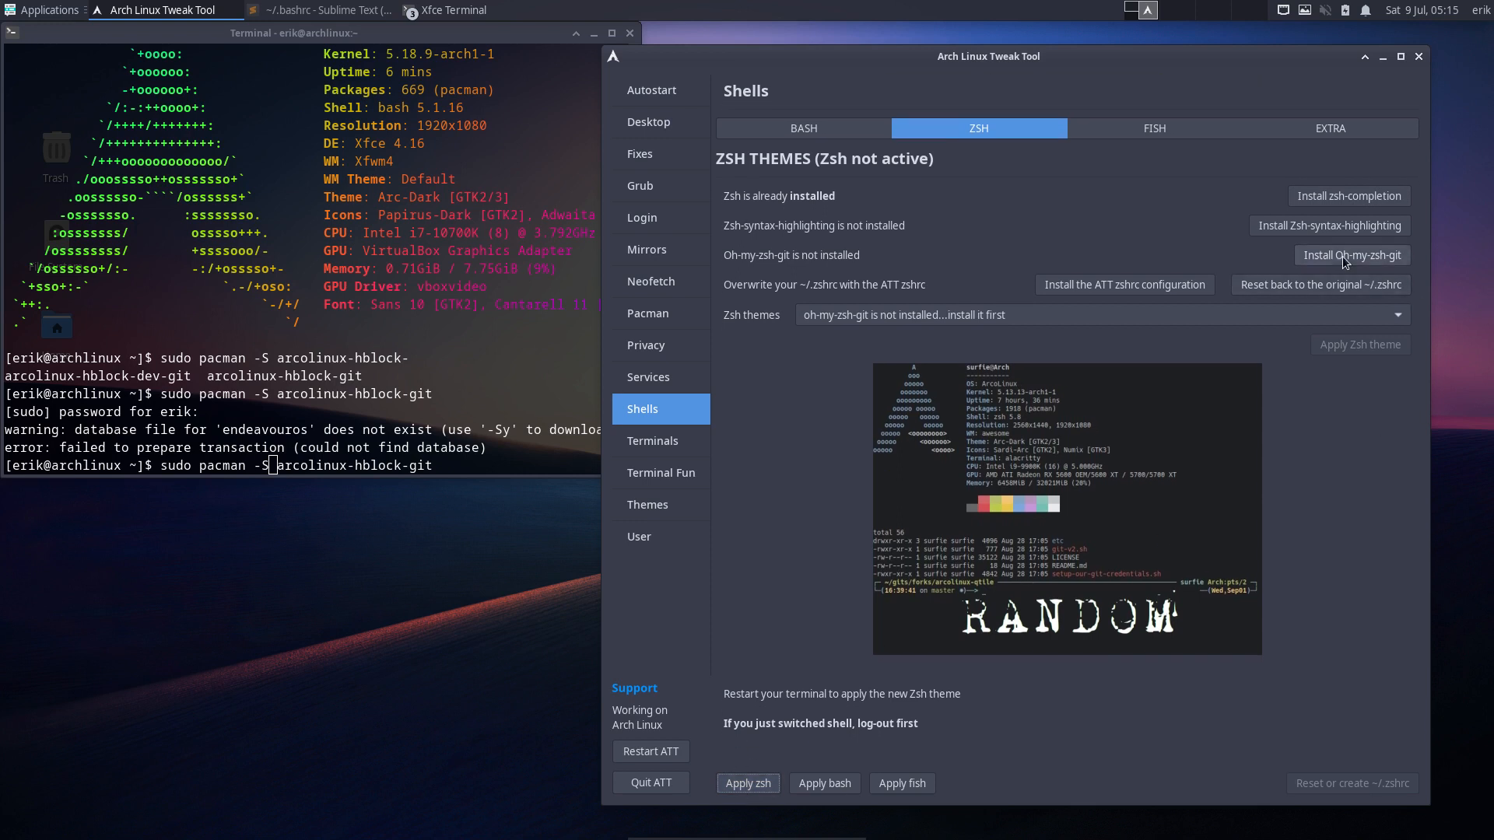
{"action": "left_click", "coordinate": [1079, 316]}
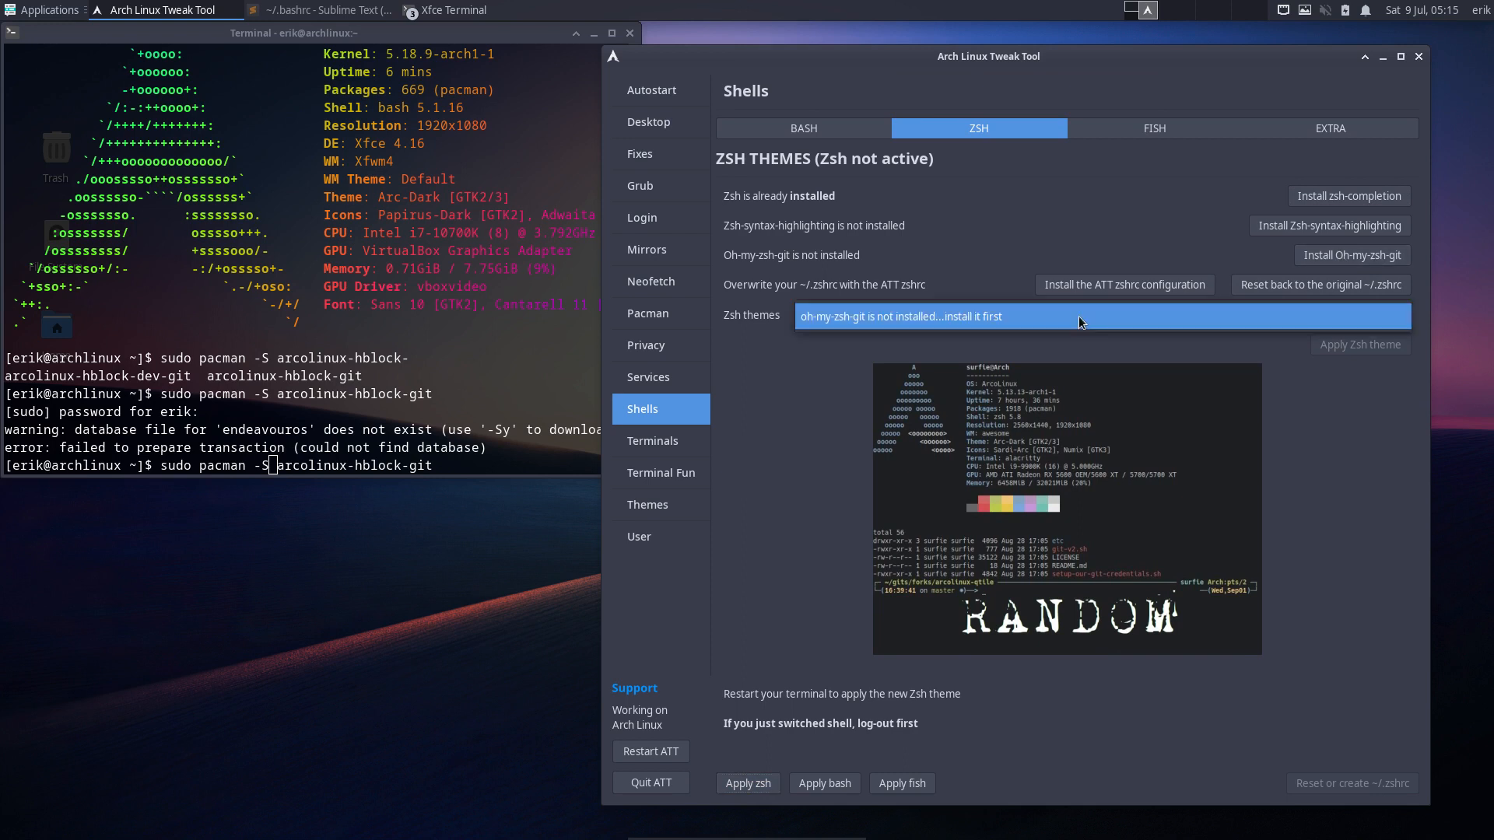
{"action": "left_click", "coordinate": [1079, 316]}
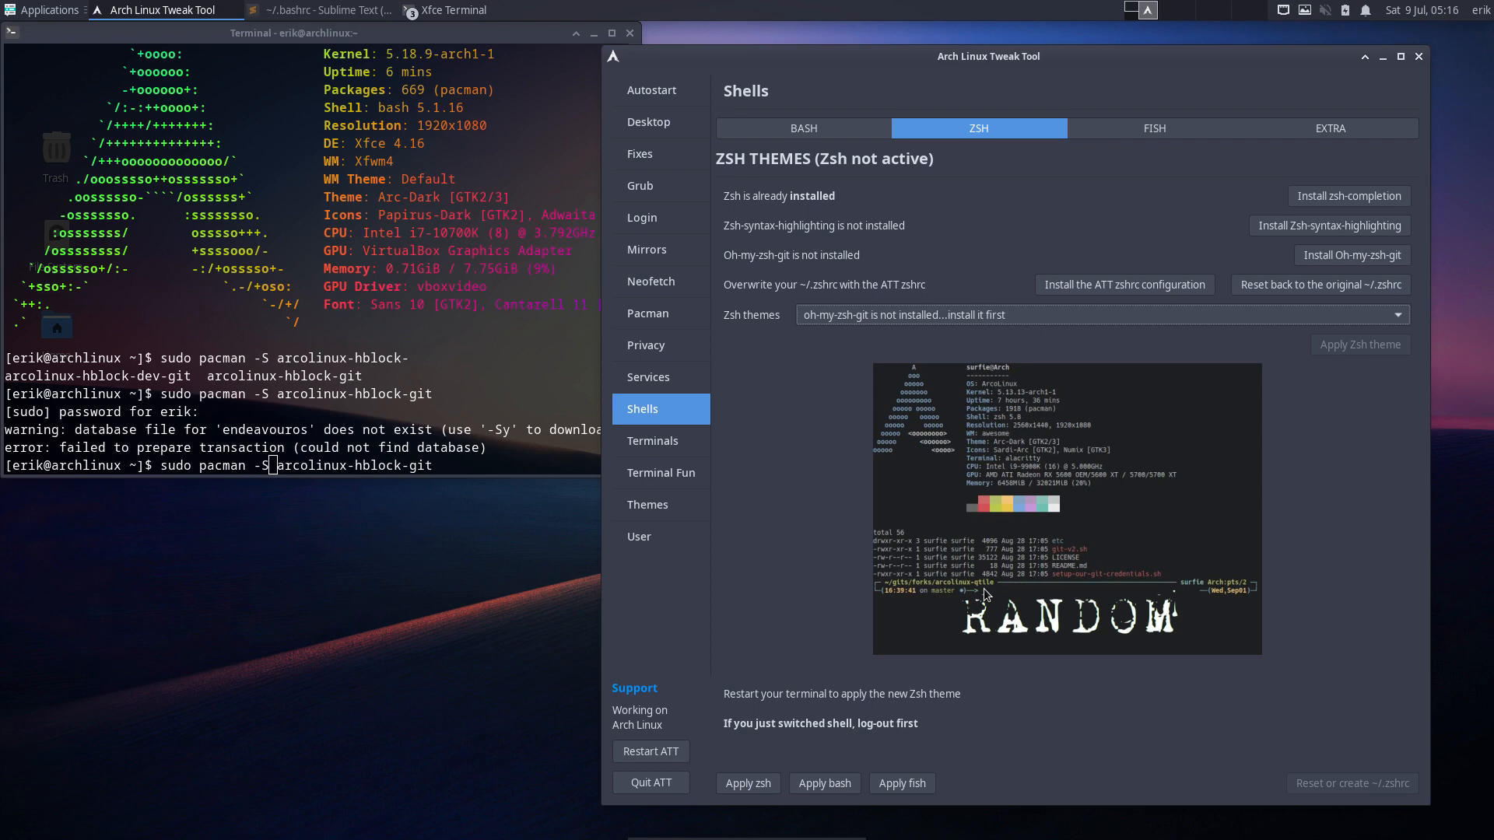
- Install Fish with the autoreboot option and restart the tweak tool
{"action": "left_click", "coordinate": [1158, 132]}
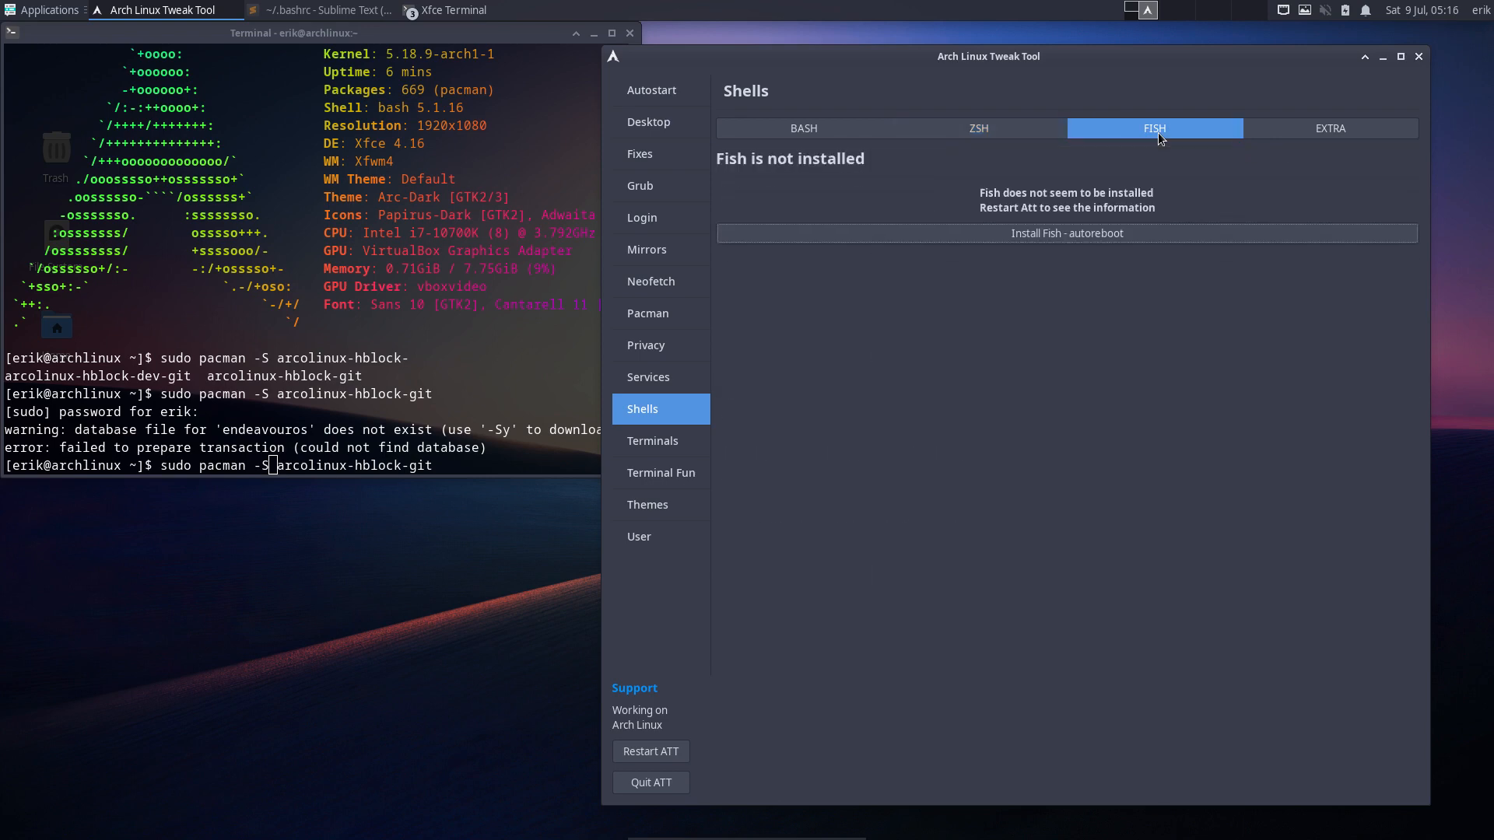
{"action": "left_click", "coordinate": [1082, 234]}
{"action": "left_click", "coordinate": [669, 755]}
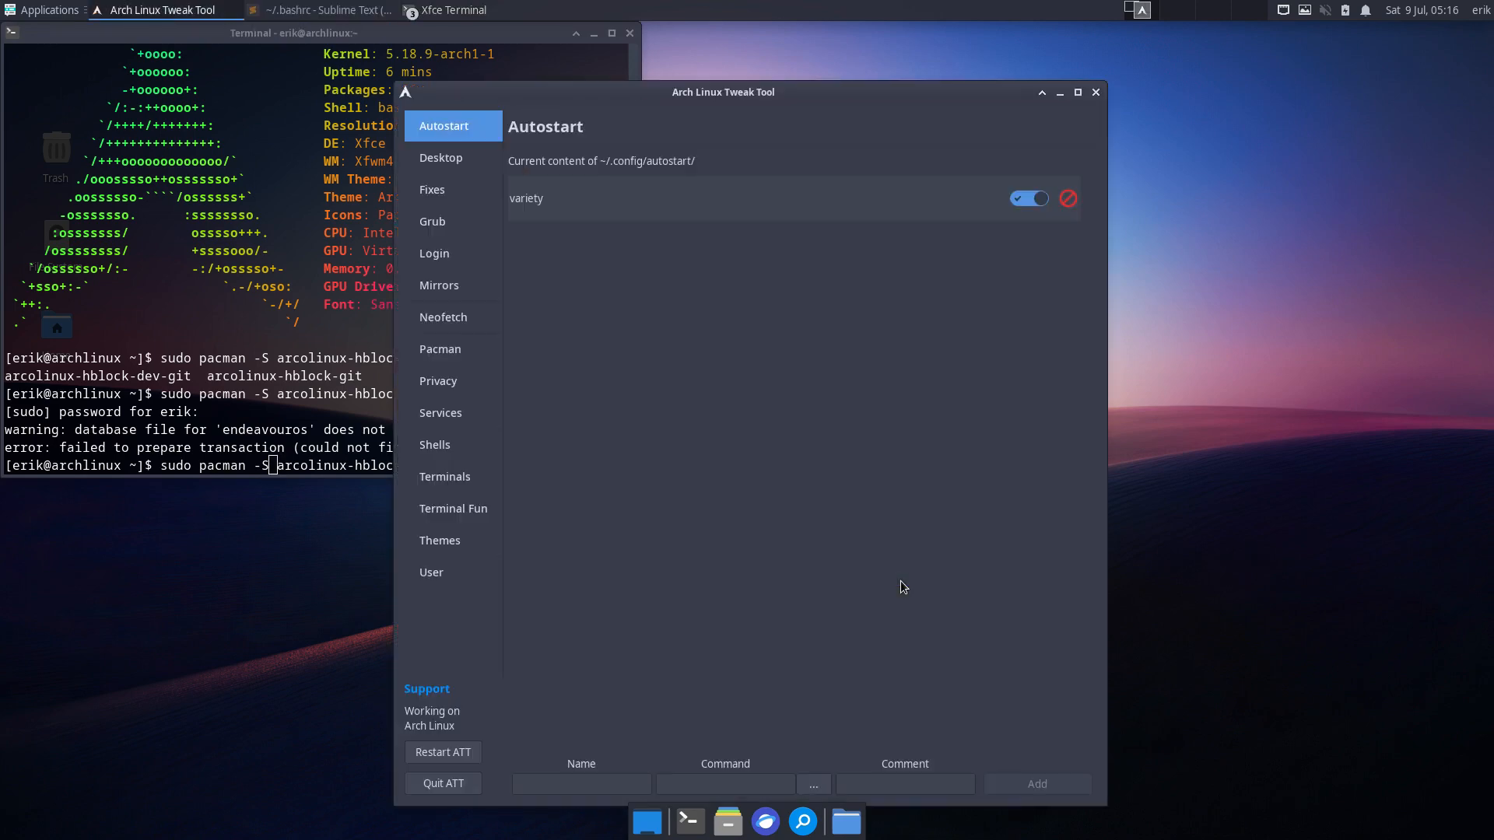
- Install the Fish package and save the ATT config.fish as the Fish configuration
{"action": "left_click_drag", "start_coordinate": [815, 92], "coordinate": [1160, 61]}
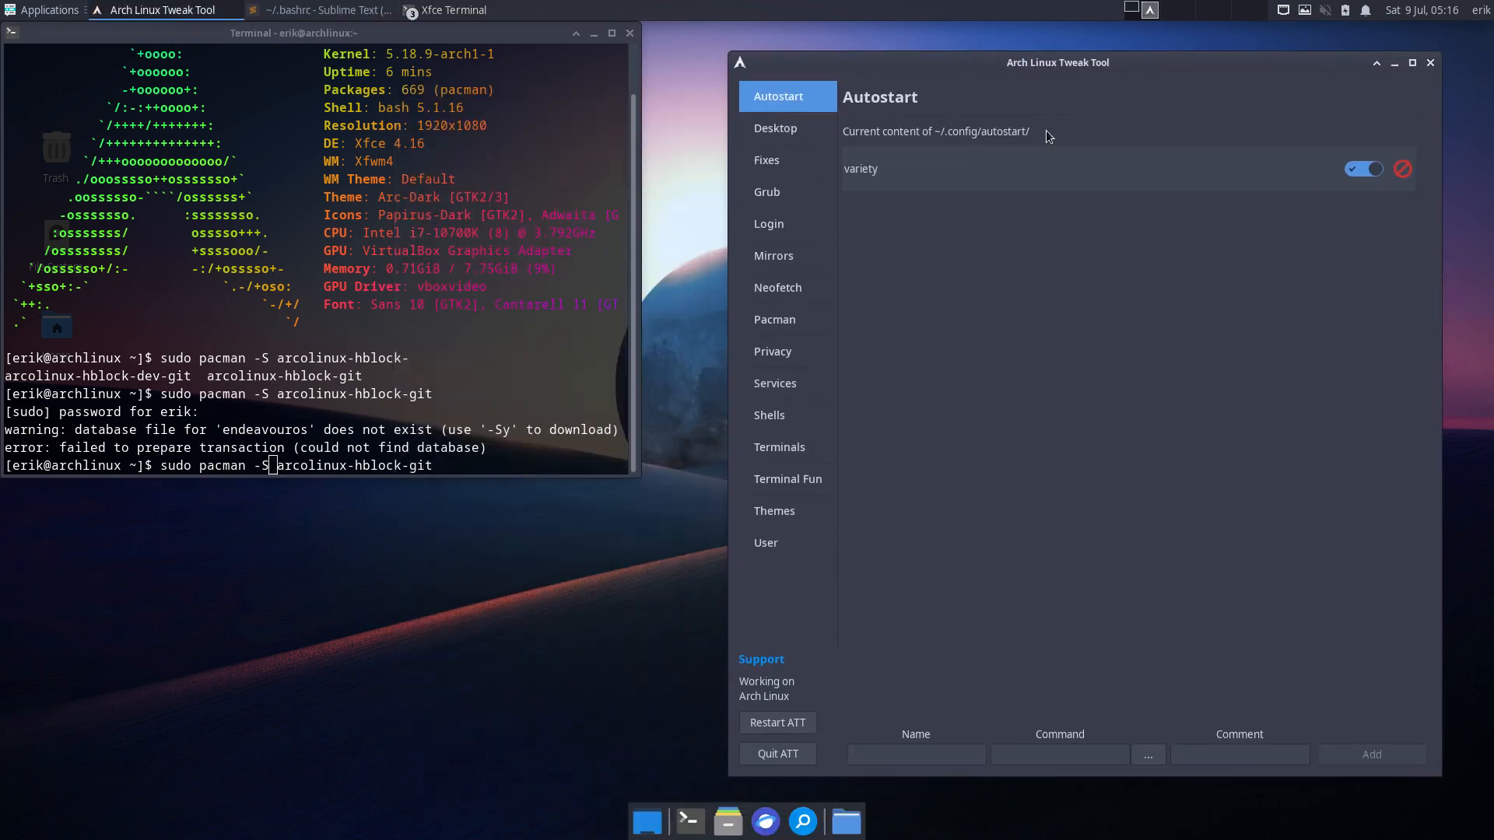
{"action": "left_click", "coordinate": [797, 427]}
{"action": "left_click", "coordinate": [1241, 134]}
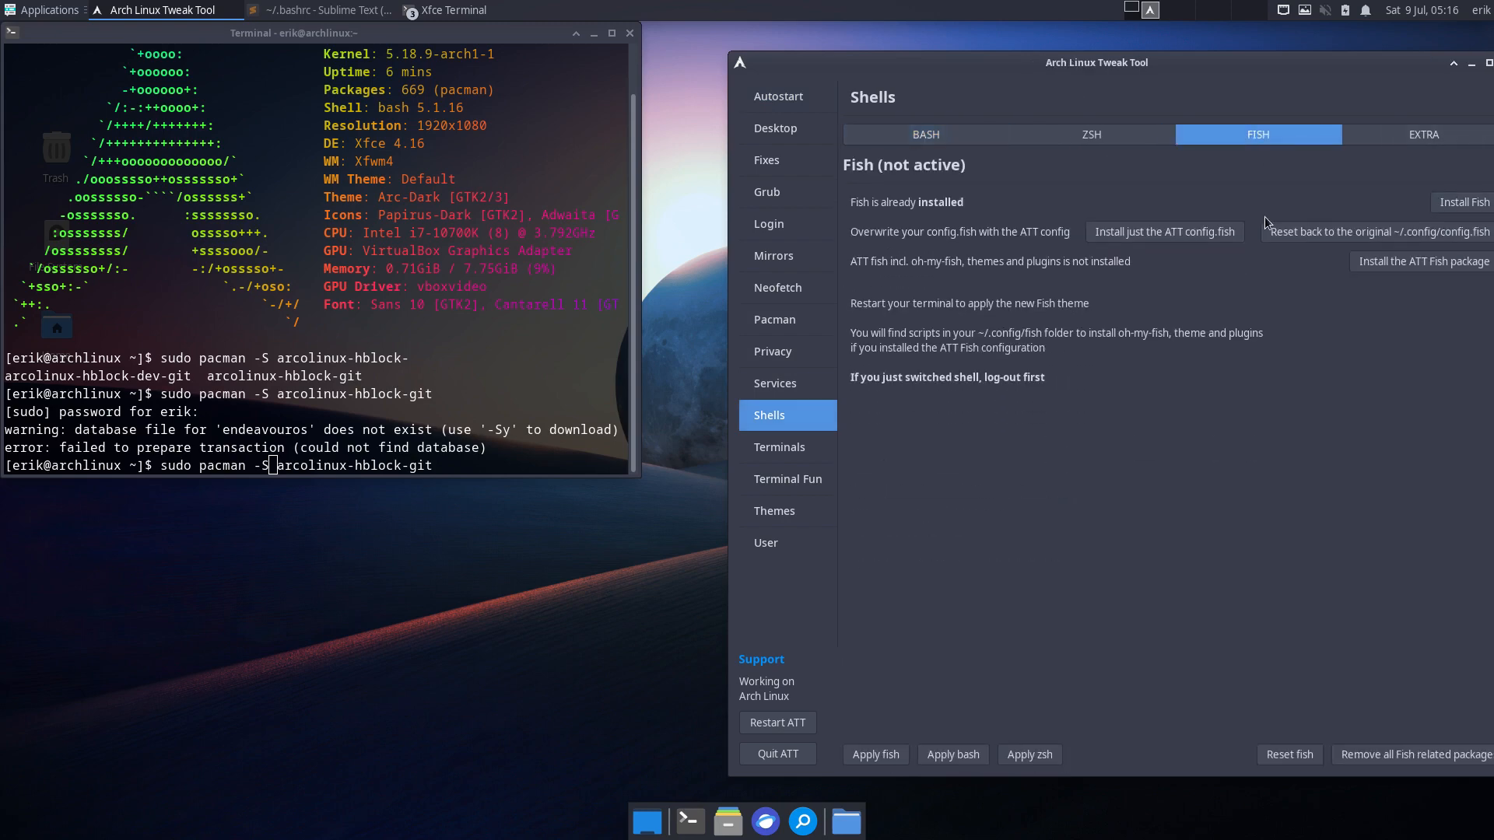
{"action": "left_click", "coordinate": [1457, 204]}
{"action": "left_click", "coordinate": [1460, 224]}
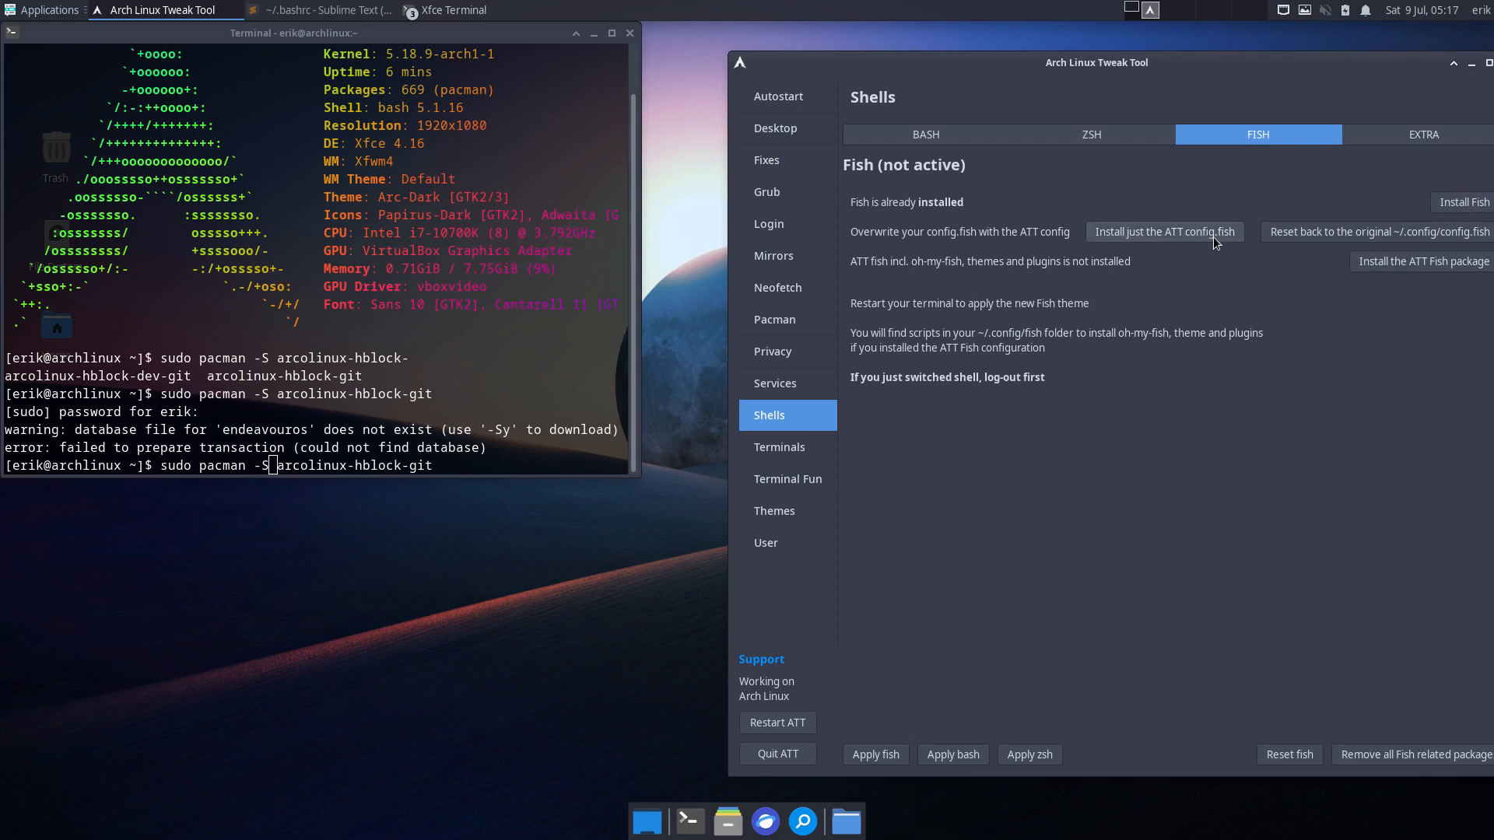
{"action": "left_click", "coordinate": [1194, 231]}
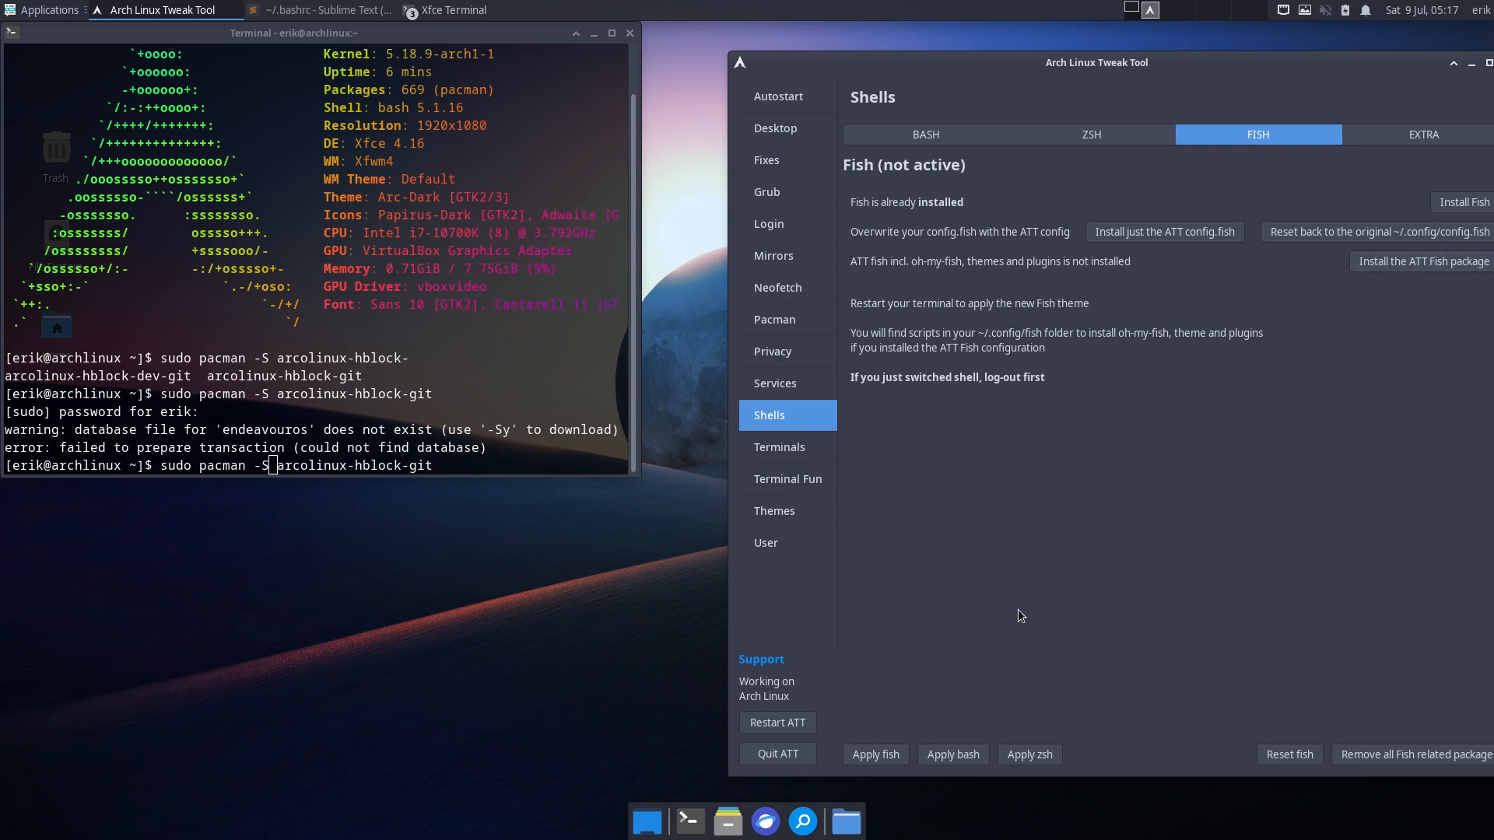
- Apply fish as the user's shell, quit the tweak tool and close the terminal
{"action": "left_click", "coordinate": [866, 756]}
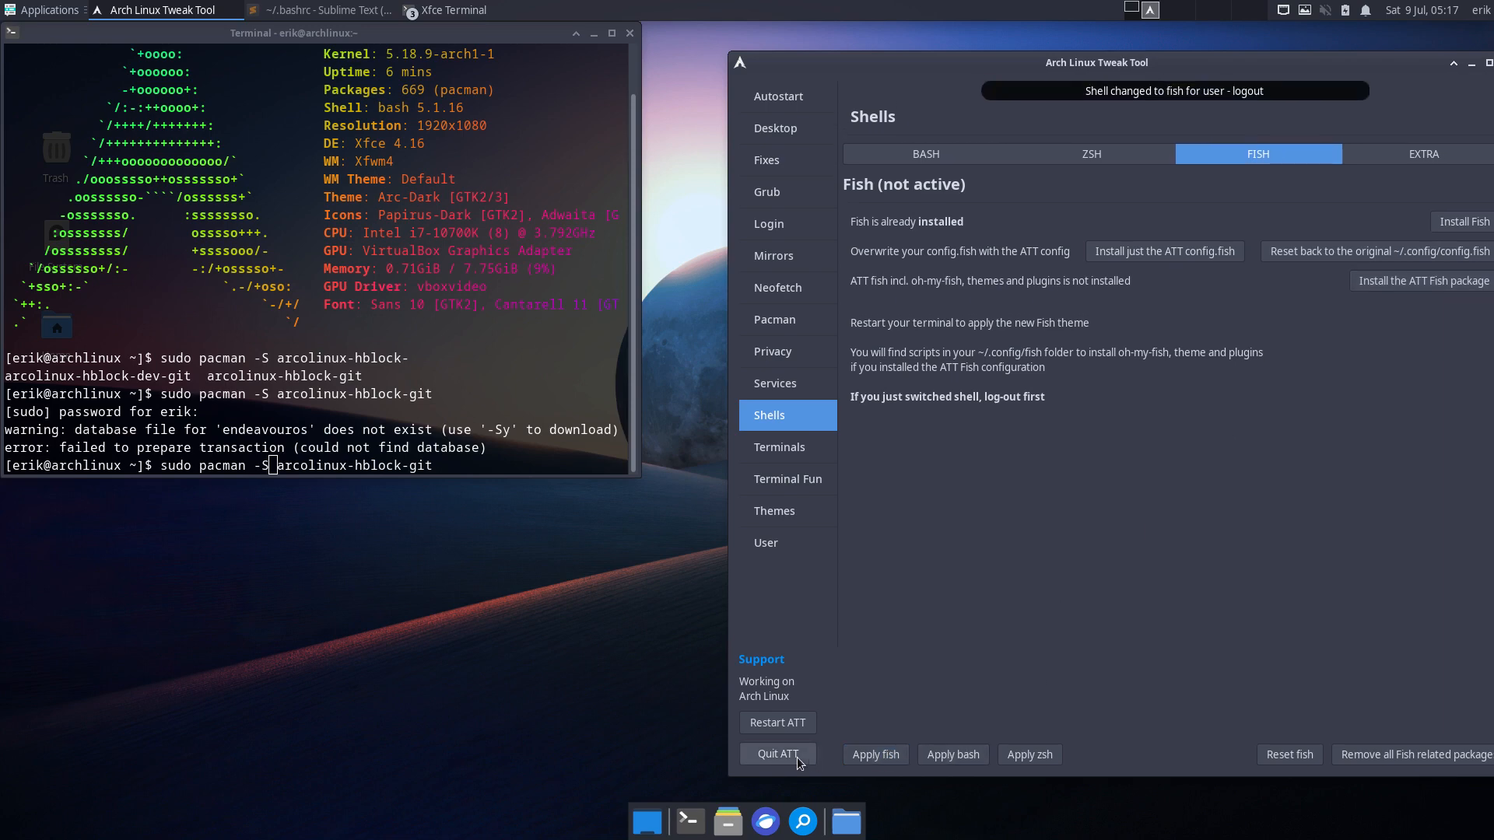
{"action": "left_click", "coordinate": [747, 755]}
{"action": "type", "text": "x"}
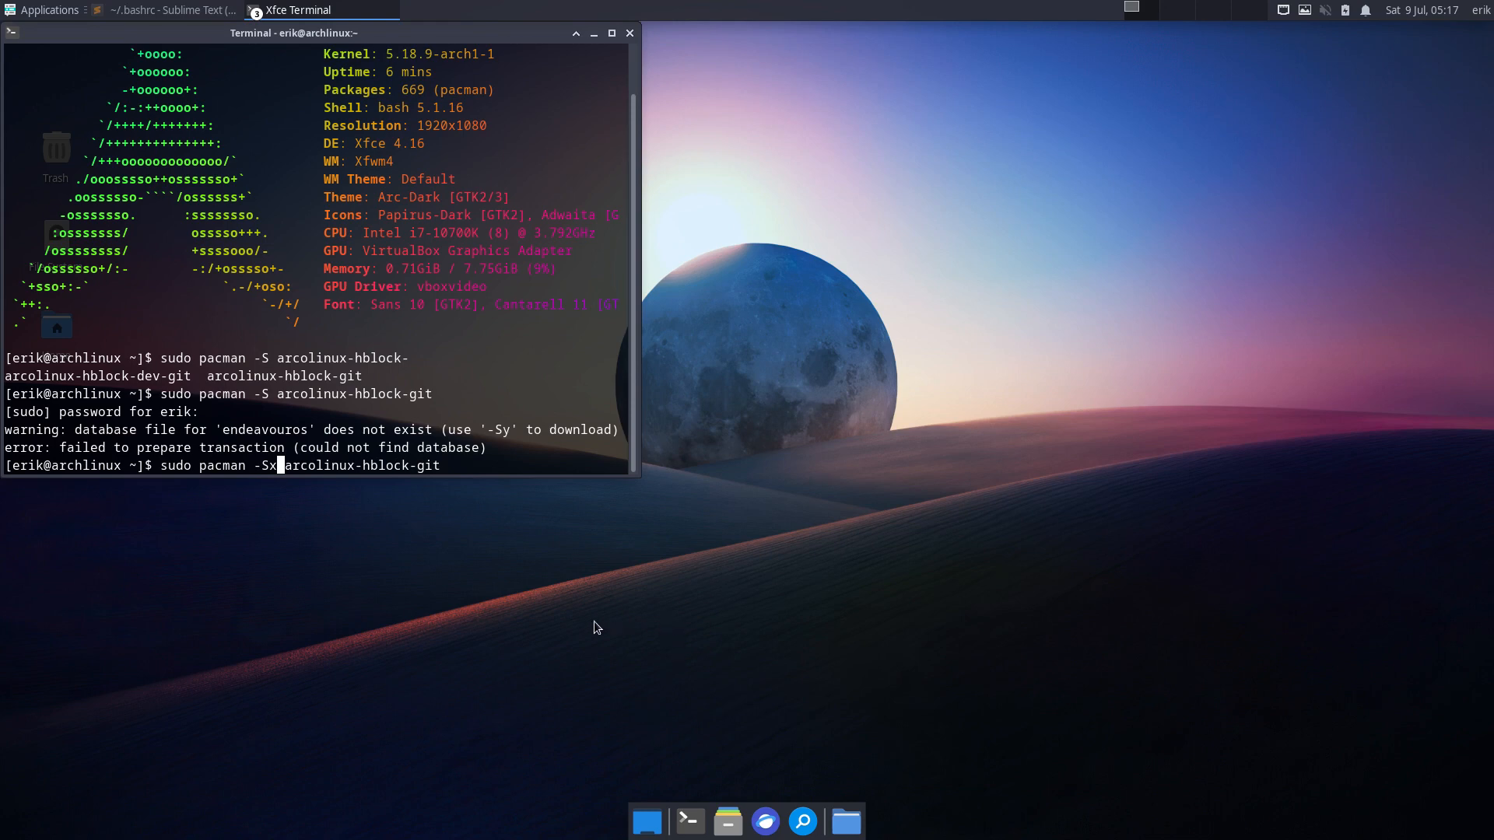
{"action": "left_click", "coordinate": [630, 33]}
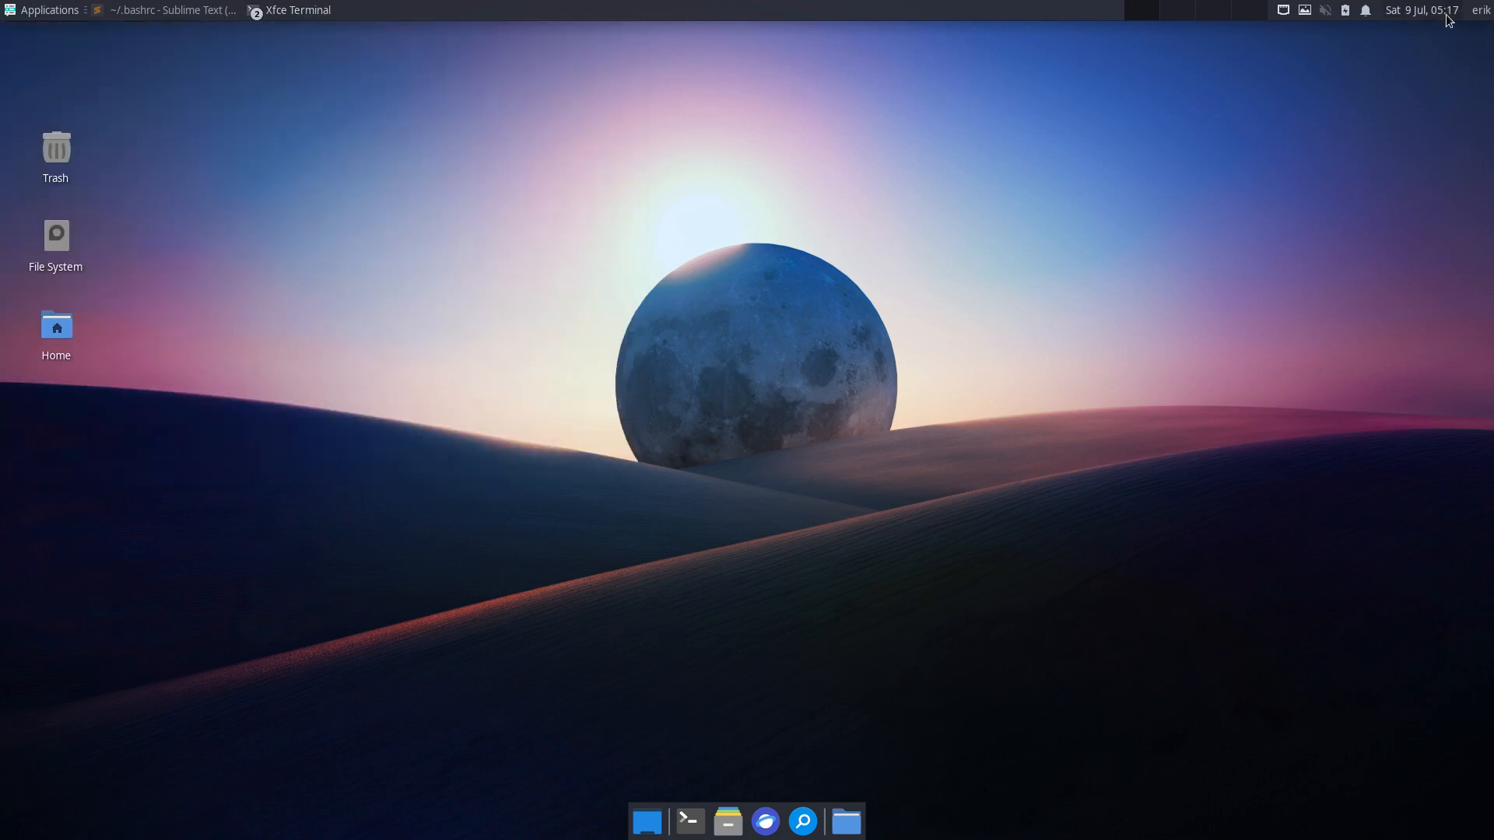
- Log out of Xfce, log back in as the user, and minimize Sublime Text
{"action": "left_click", "coordinate": [1481, 11]}
{"action": "left_click", "coordinate": [1445, 138]}
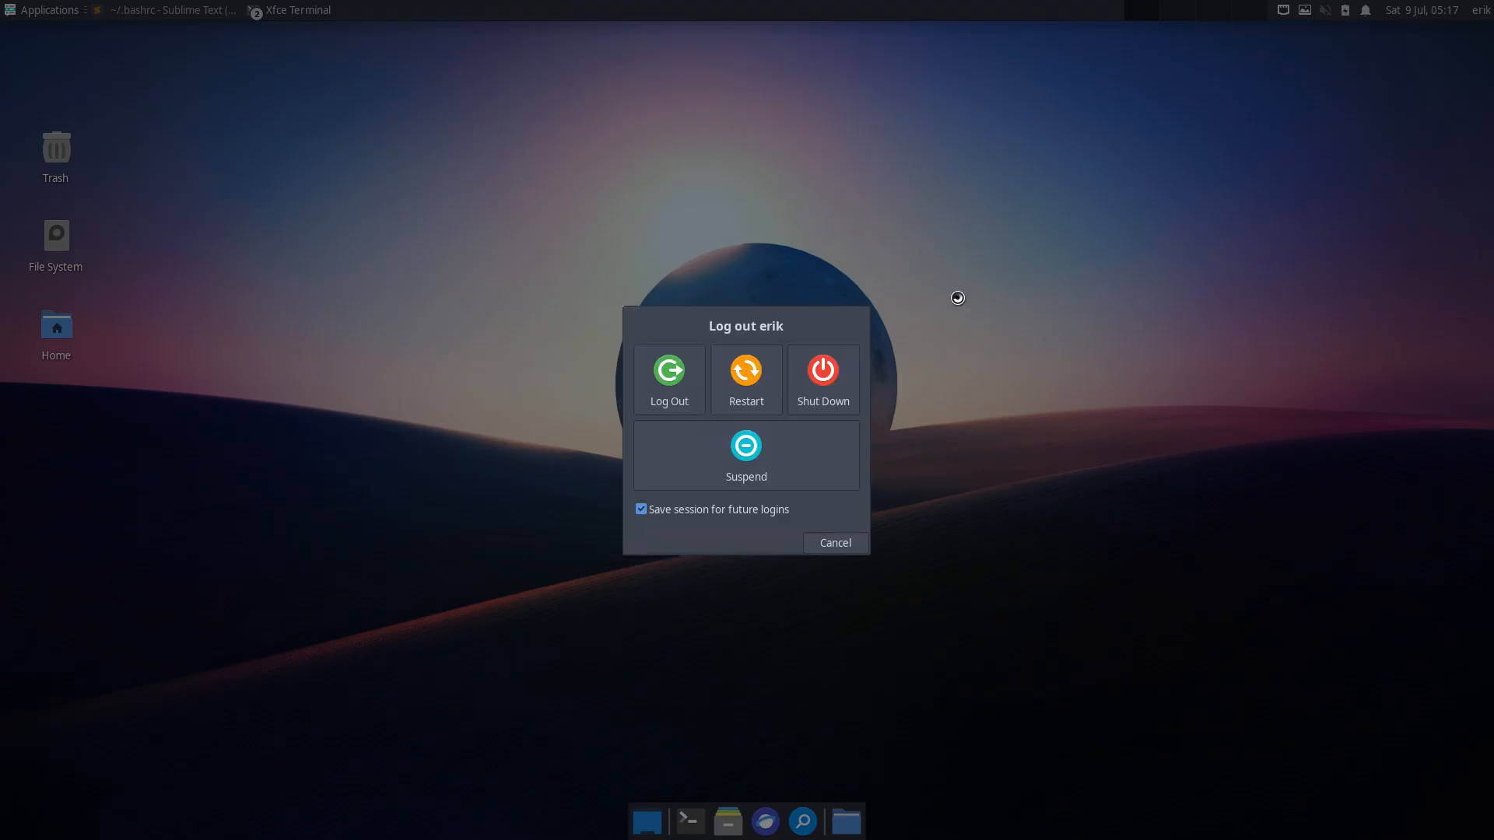
{"action": "left_click", "coordinate": [690, 382]}
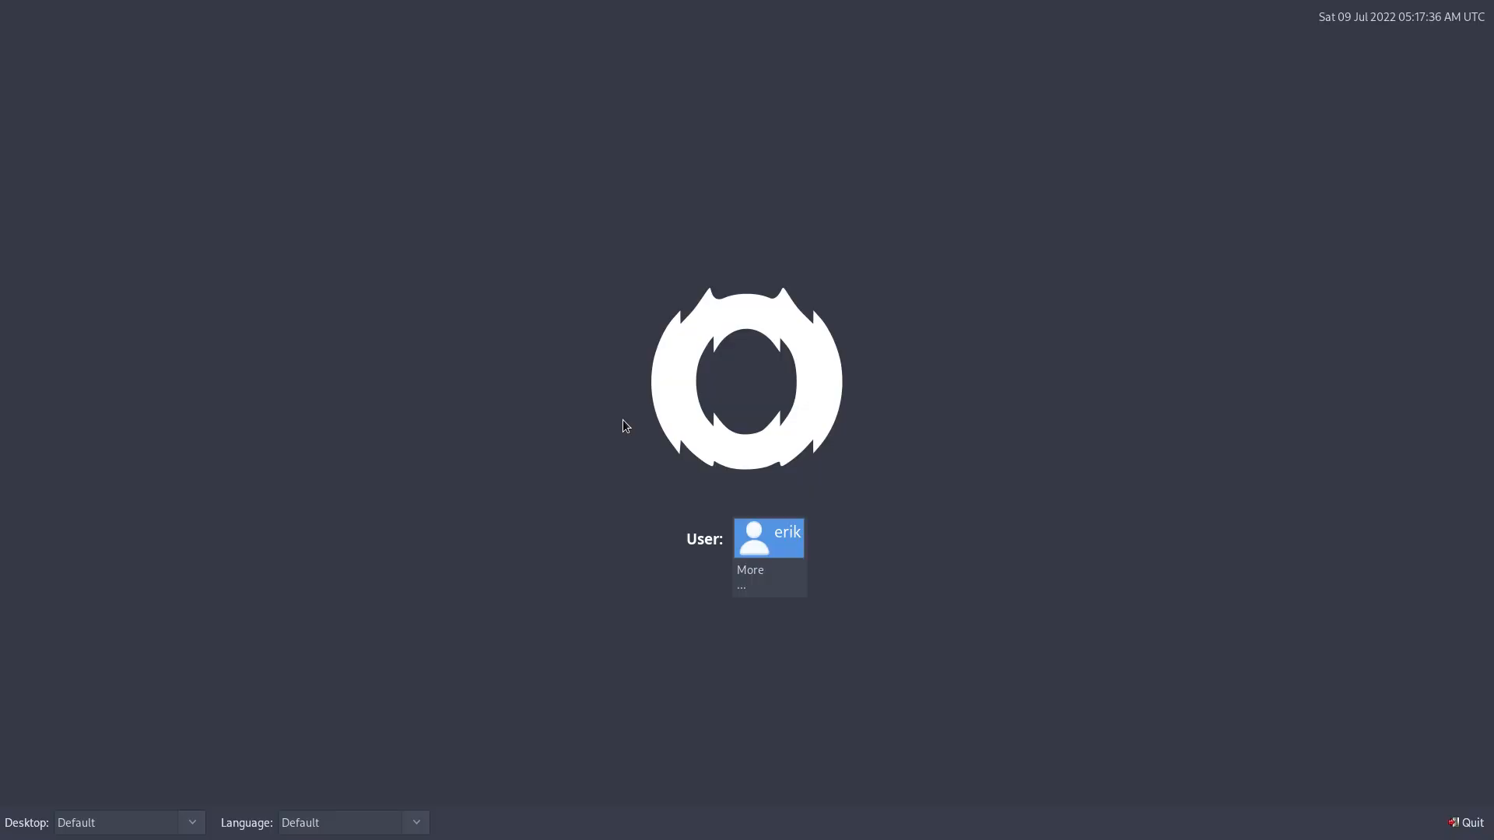
{"action": "left_click", "coordinate": [742, 527]}
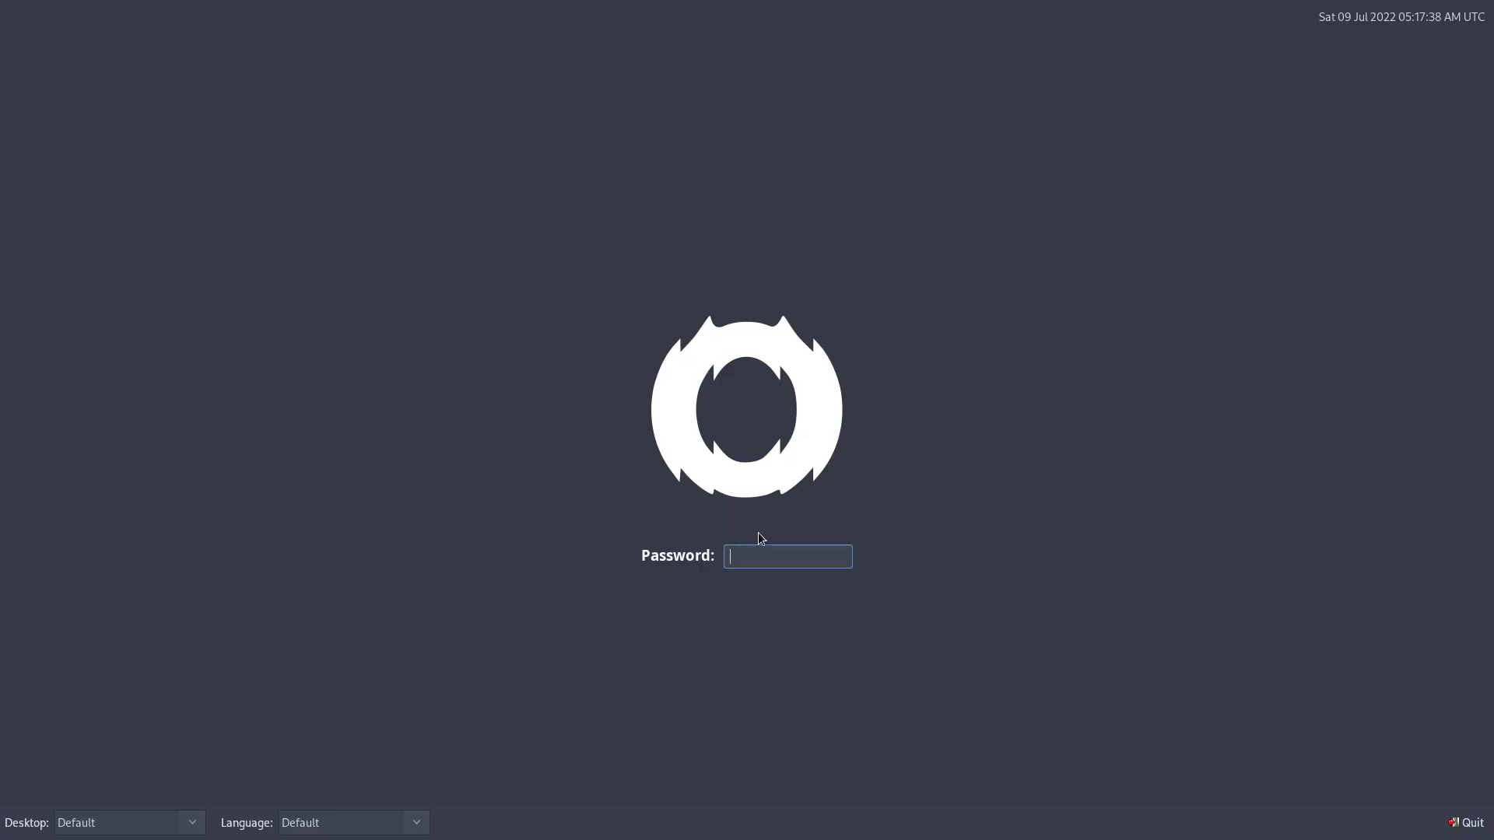
{"action": "key", "text": "Return"}
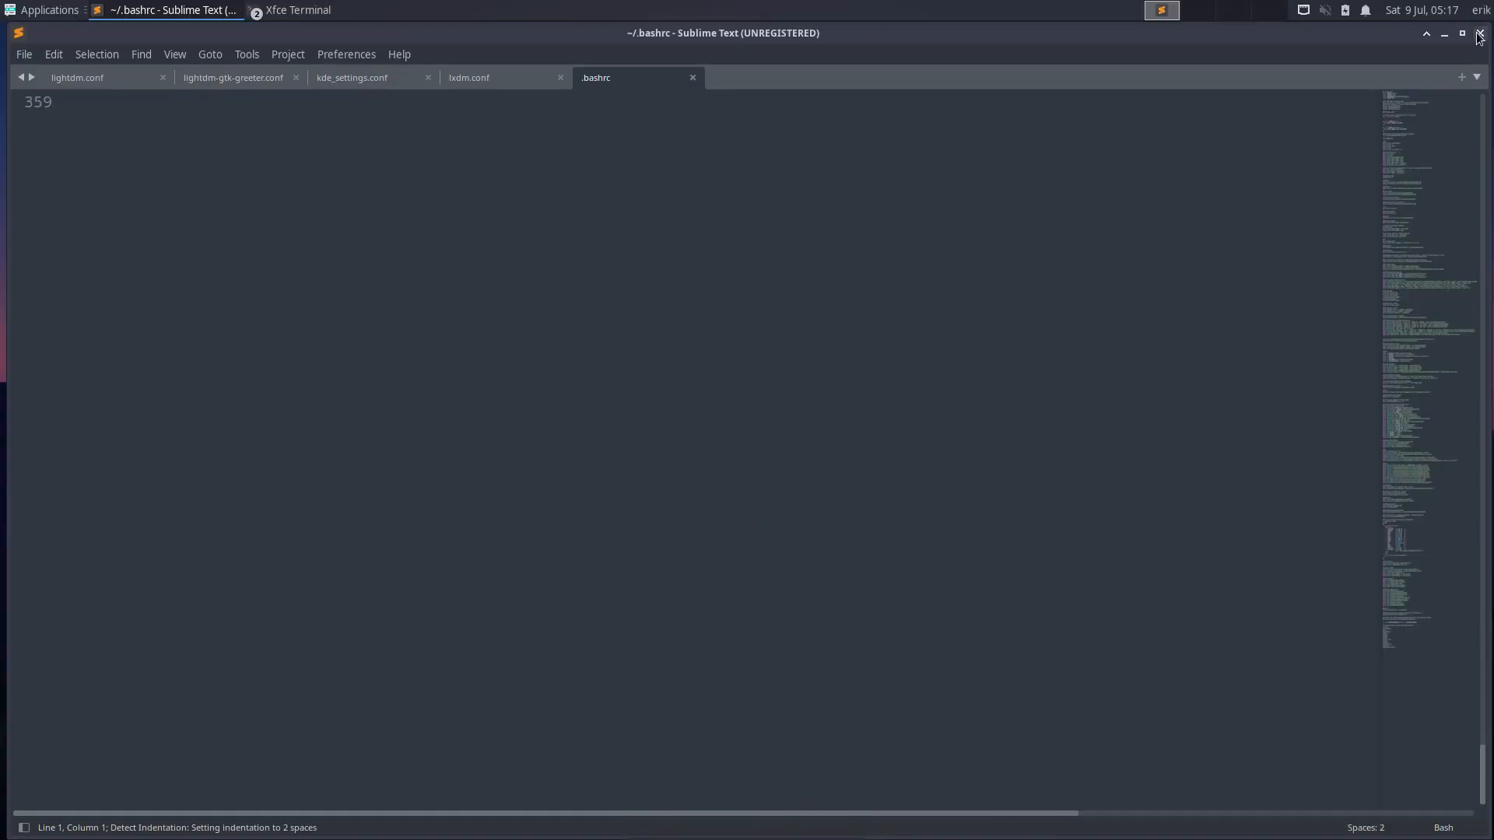
{"action": "left_click", "coordinate": [1446, 36]}
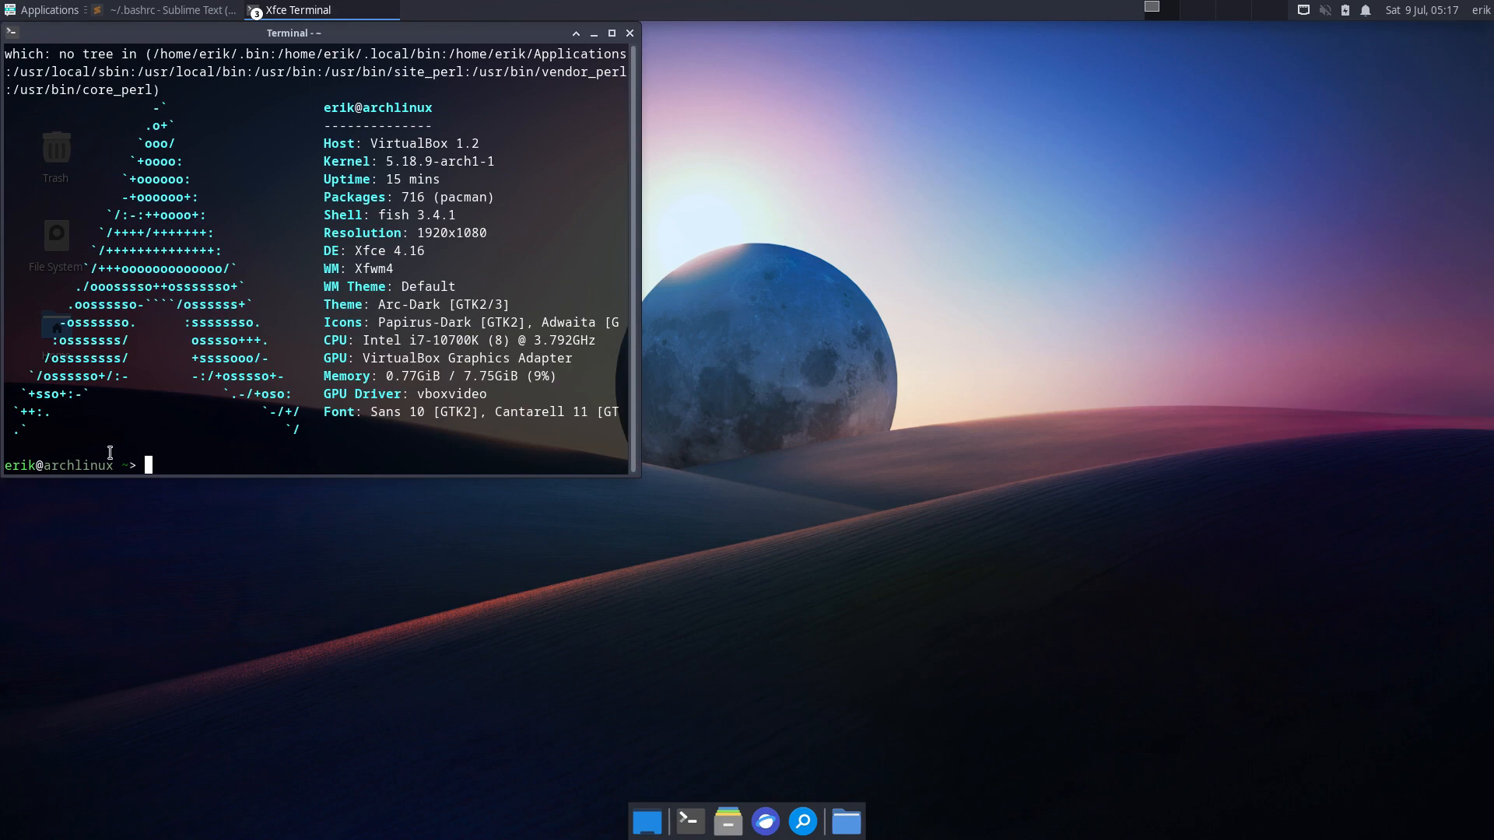
- Try installing arcolinux-hblock-git with sudo pacman -S, which fails at the sudo password
{"action": "left_click_drag", "start_coordinate": [366, 34], "coordinate": [888, 130]}
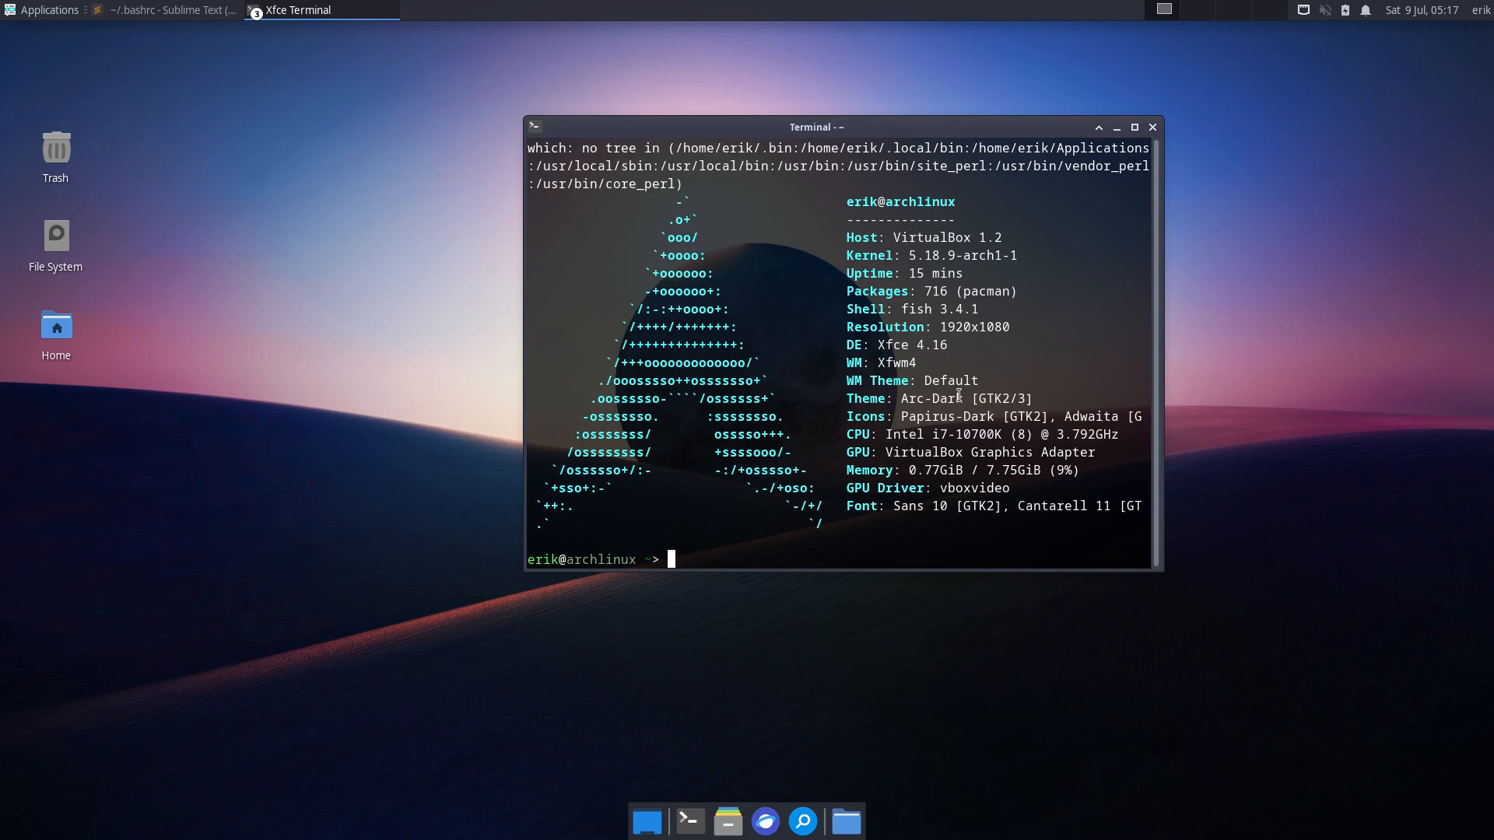
{"action": "type", "text": "sudo pacman "}
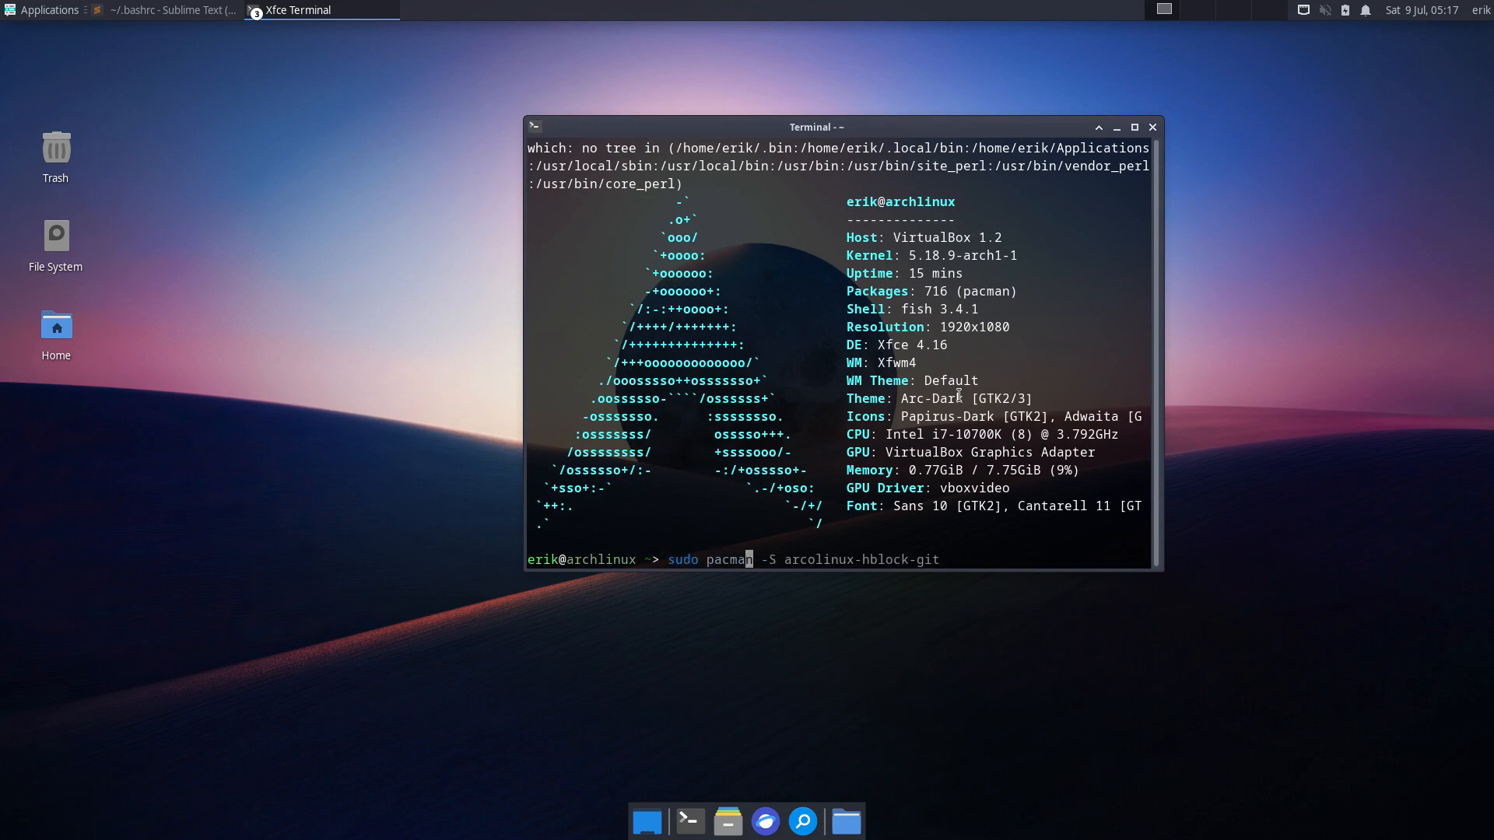
{"action": "type", "text": "-S"}
{"action": "key", "text": "Return"}
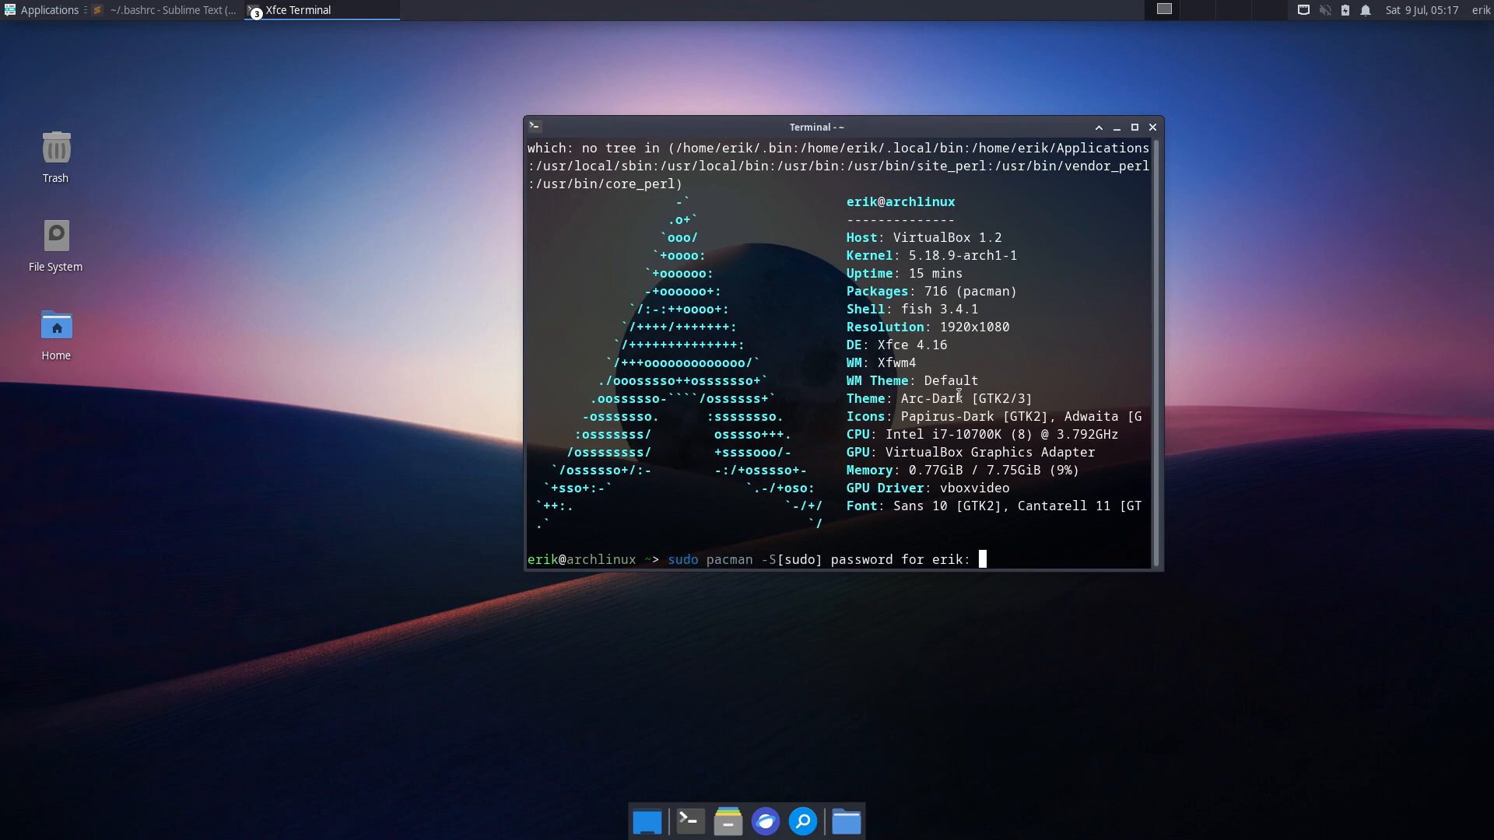
{"action": "key", "text": "Return"}
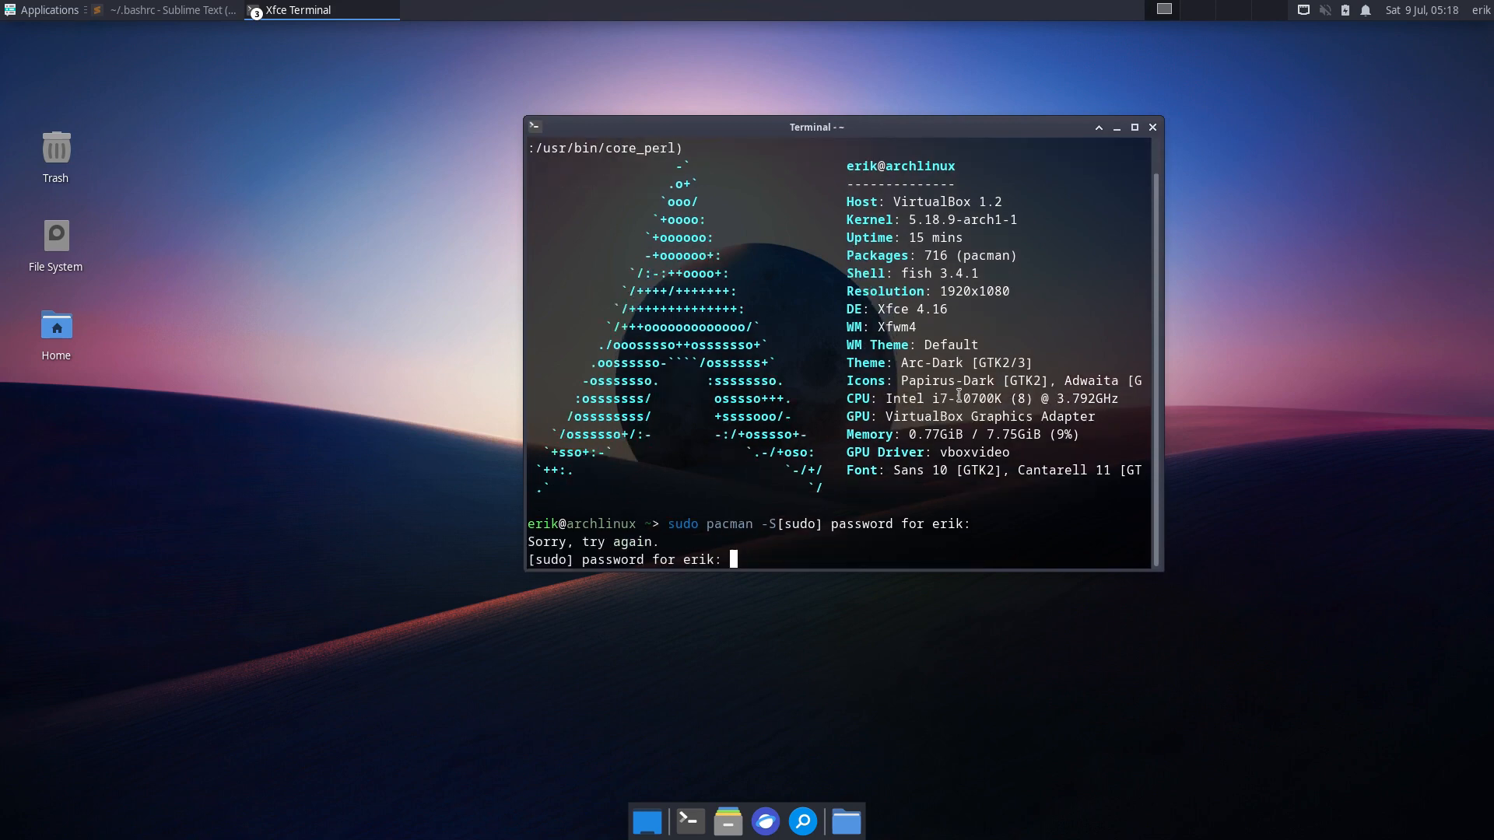
{"action": "key", "text": "Return"}
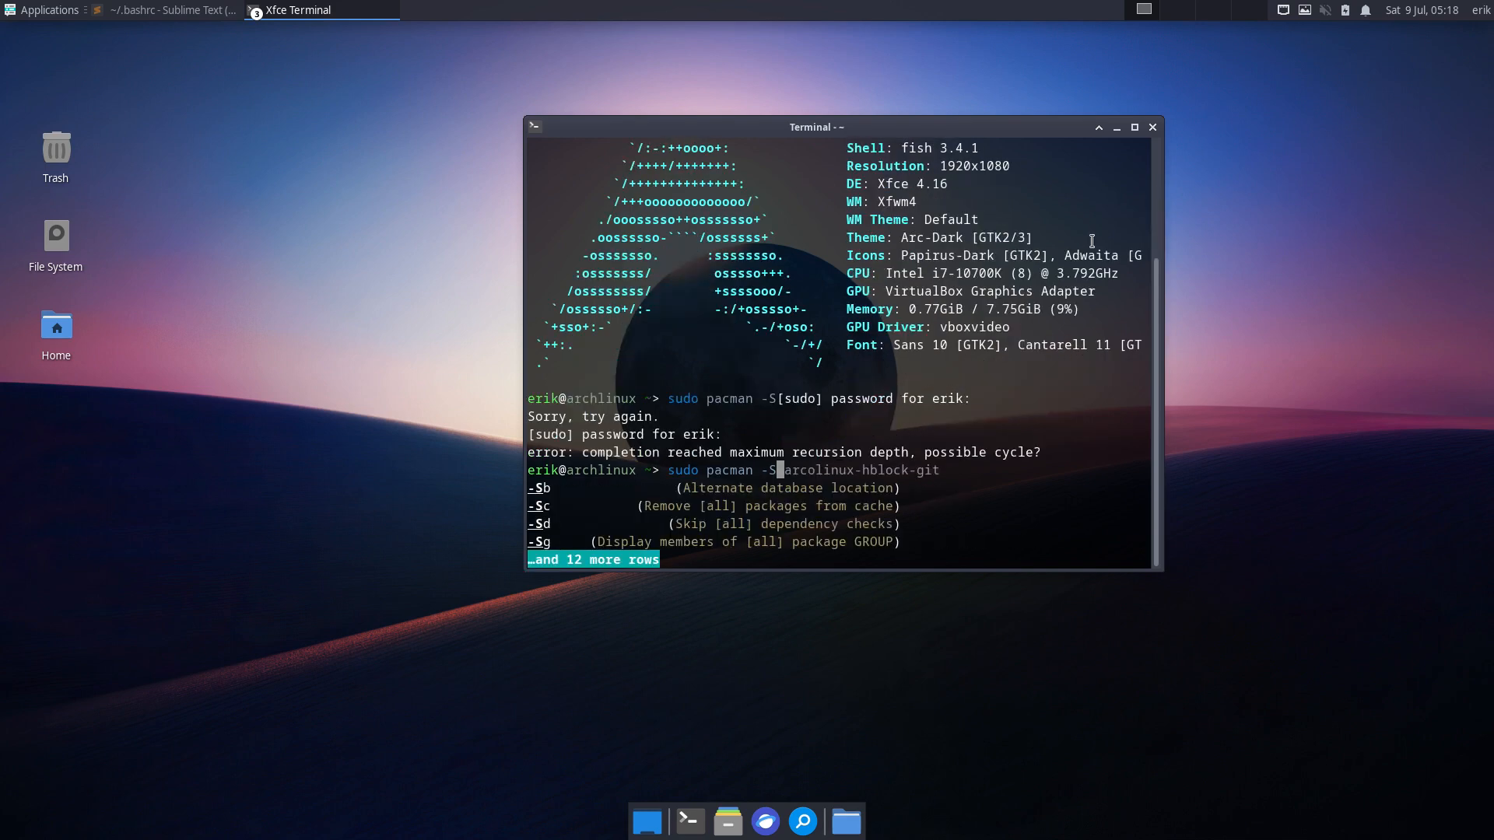
- List all packages in the arcolinux_repo_xlarge repository with sudo pacman -Sl
{"action": "key", "text": "Tab"}
{"action": "key", "text": "Tab"}
{"action": "key", "text": "Tab"}
{"action": "key", "text": "Tab"}
{"action": "key", "text": "Tab"}
{"action": "key", "text": "Tab"}
{"action": "key", "text": "Tab"}
{"action": "key", "text": "Tab"}
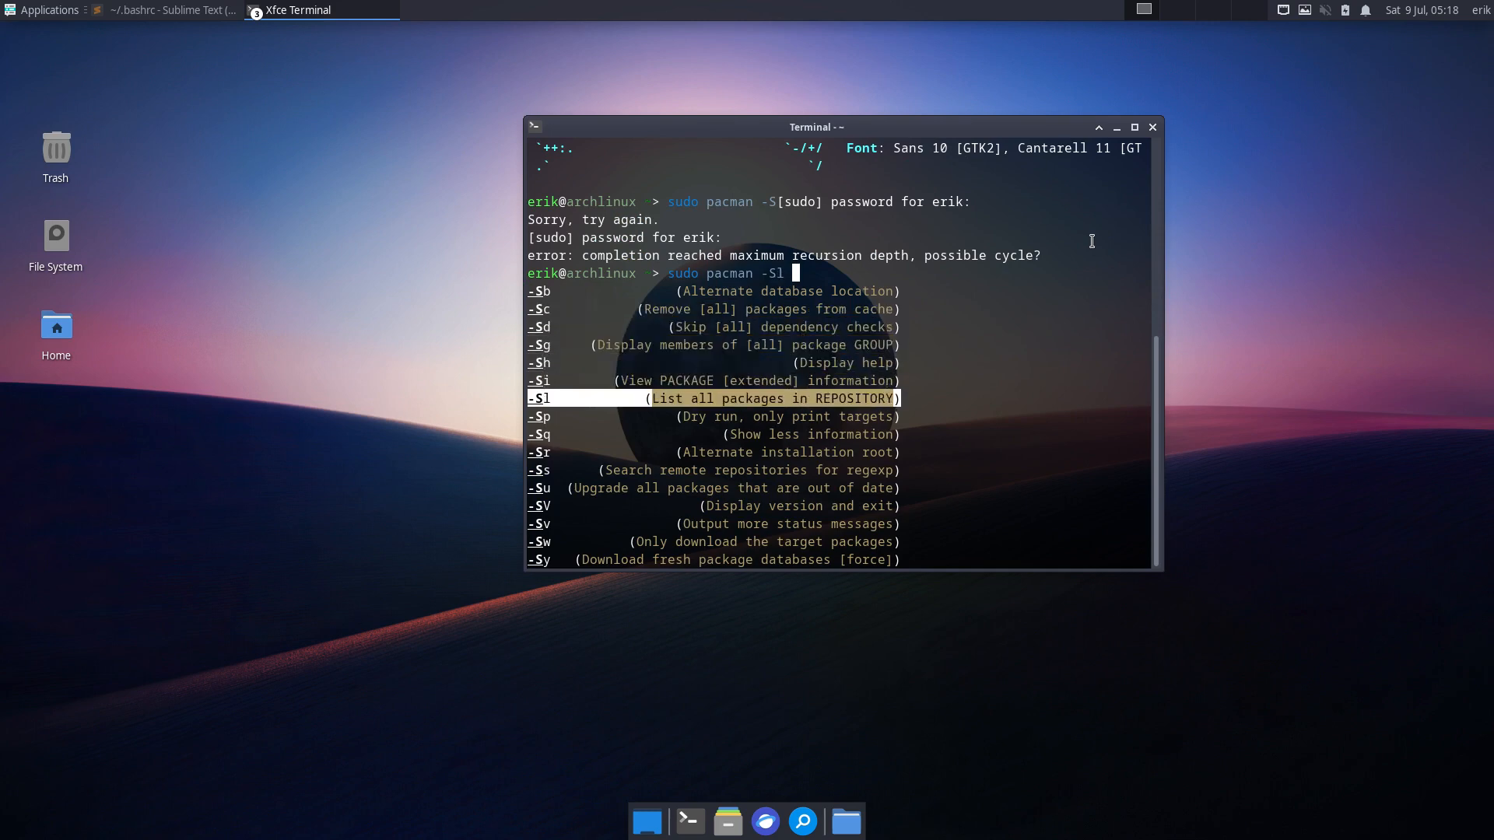
{"action": "key", "text": "Return"}
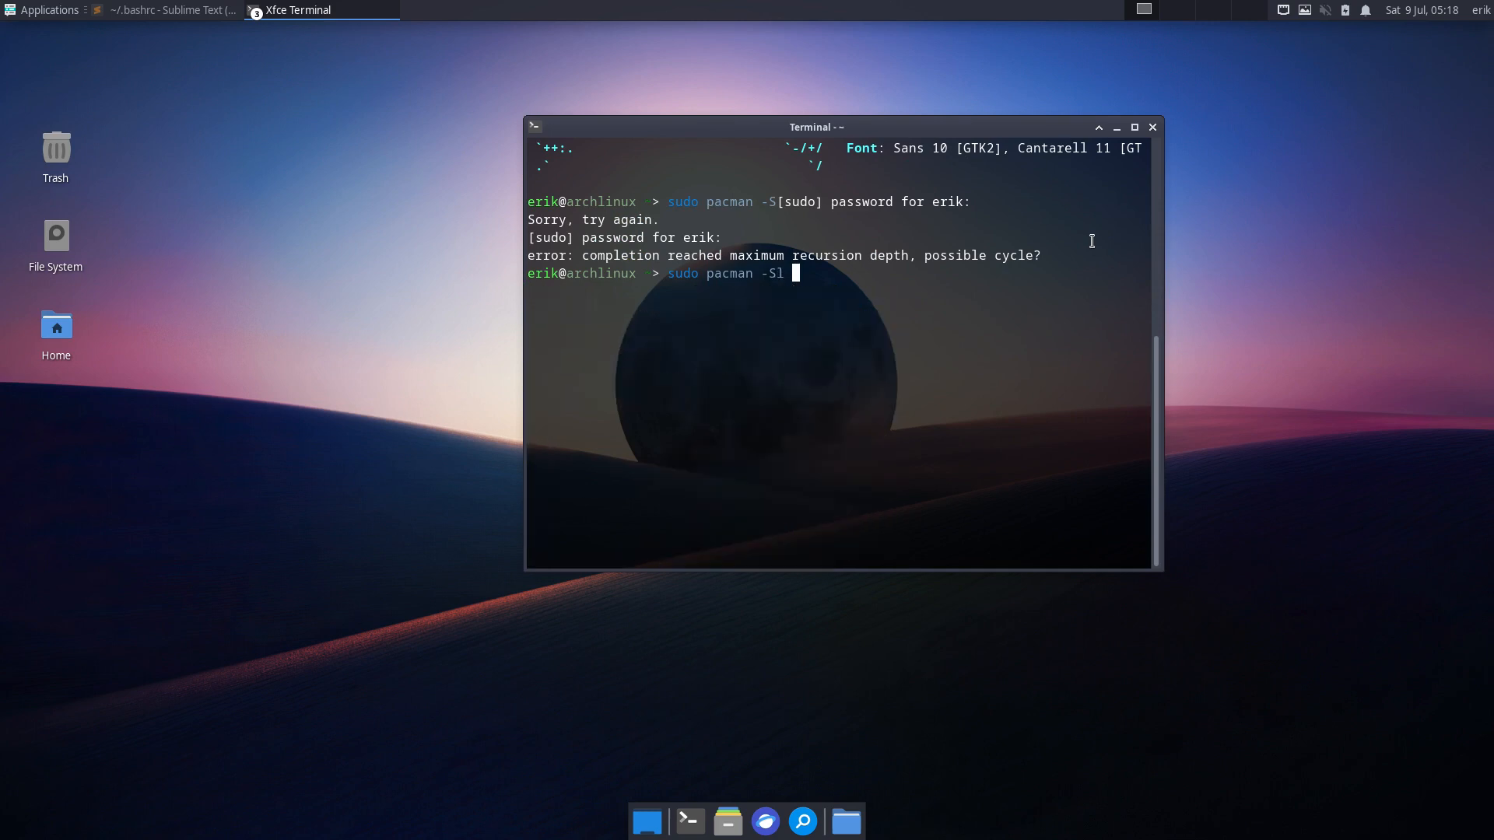
{"action": "key", "text": "Tab"}
{"action": "key", "text": "Up"}
{"action": "key", "text": "Up"}
{"action": "key", "text": "Up"}
{"action": "key", "text": "Up"}
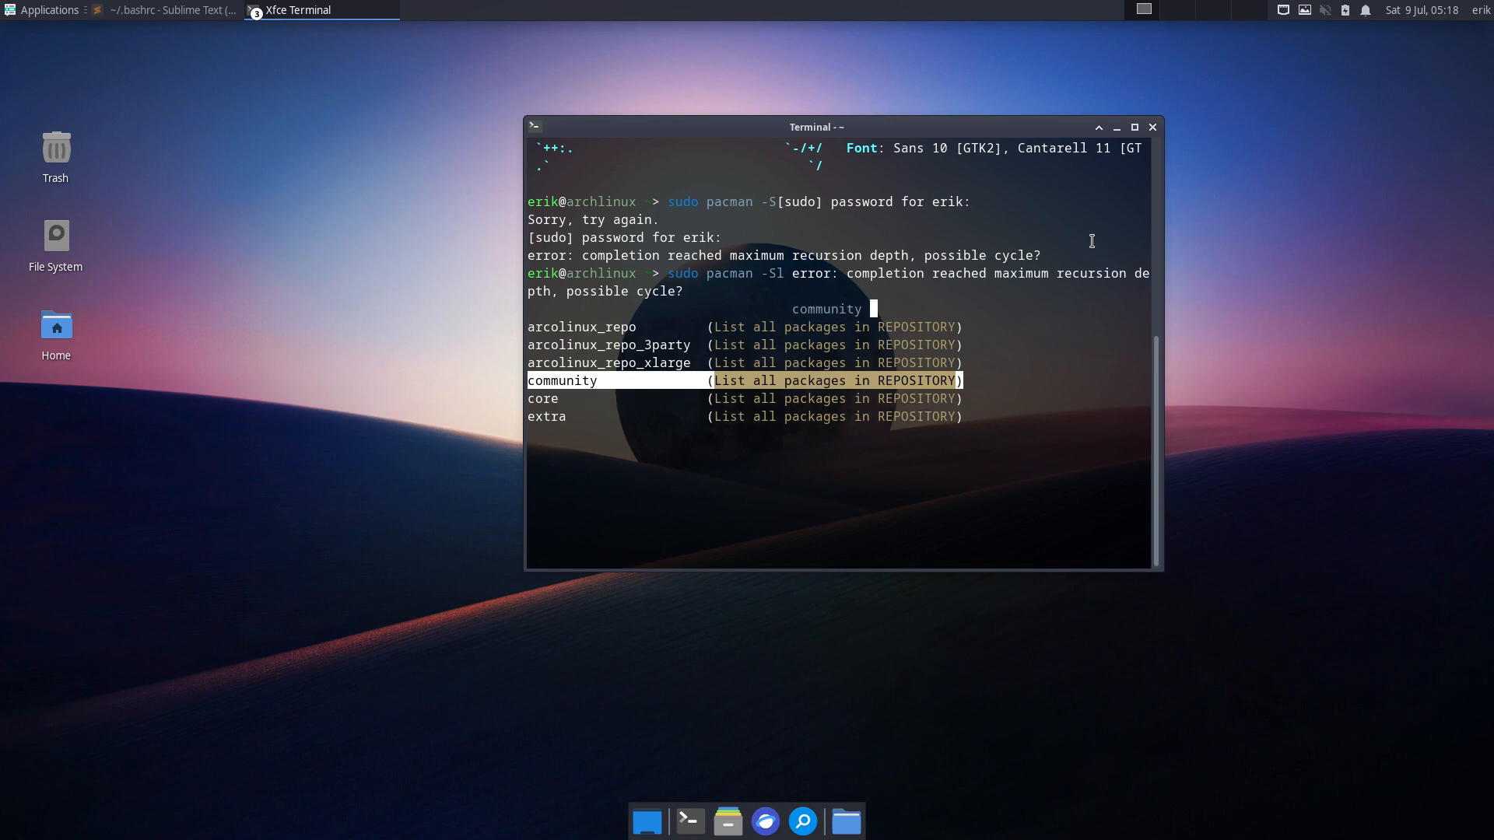
{"action": "key", "text": "Return"}
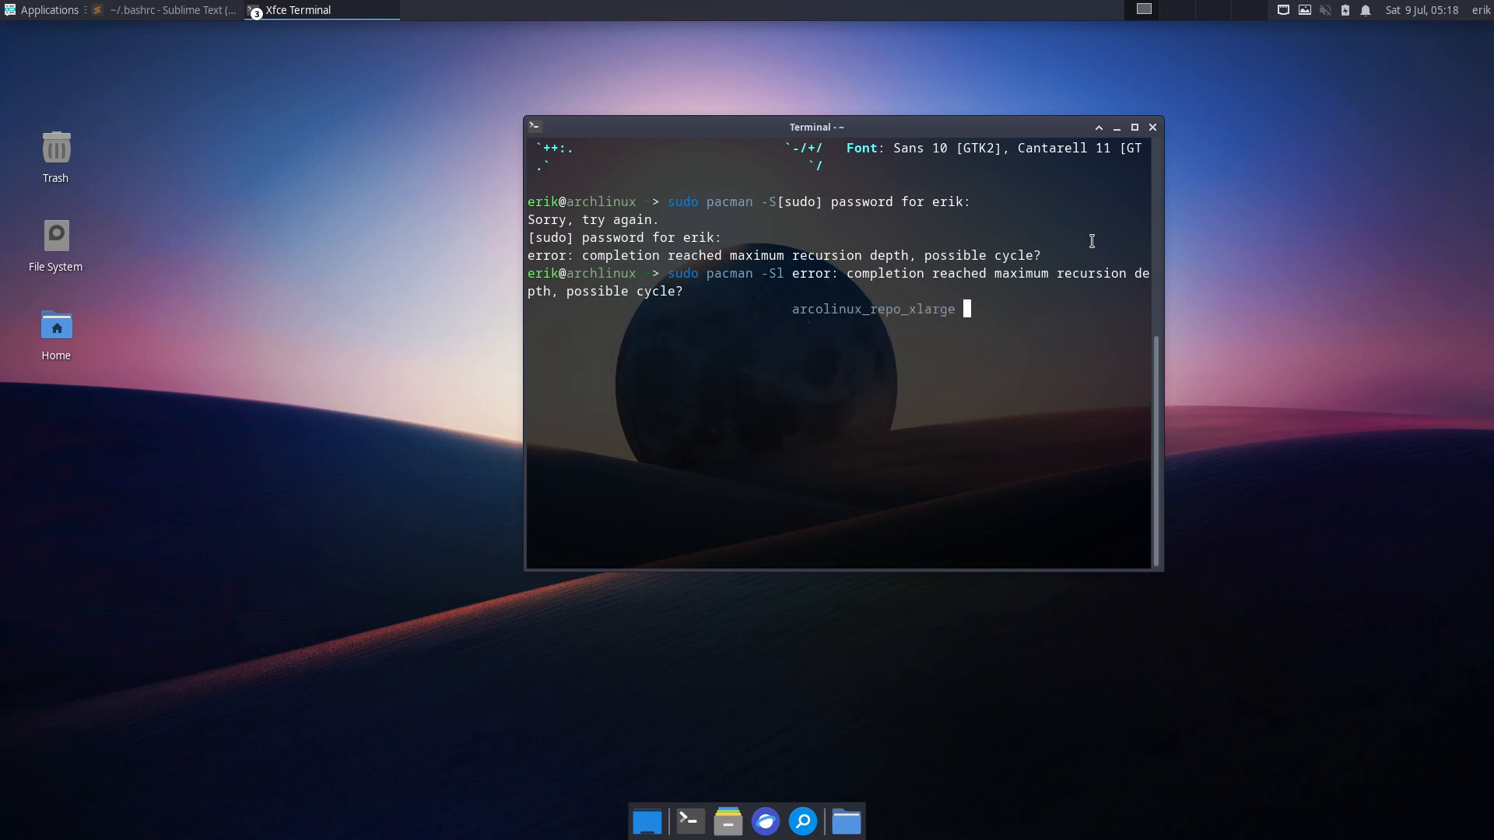
{"action": "key", "text": "Return"}
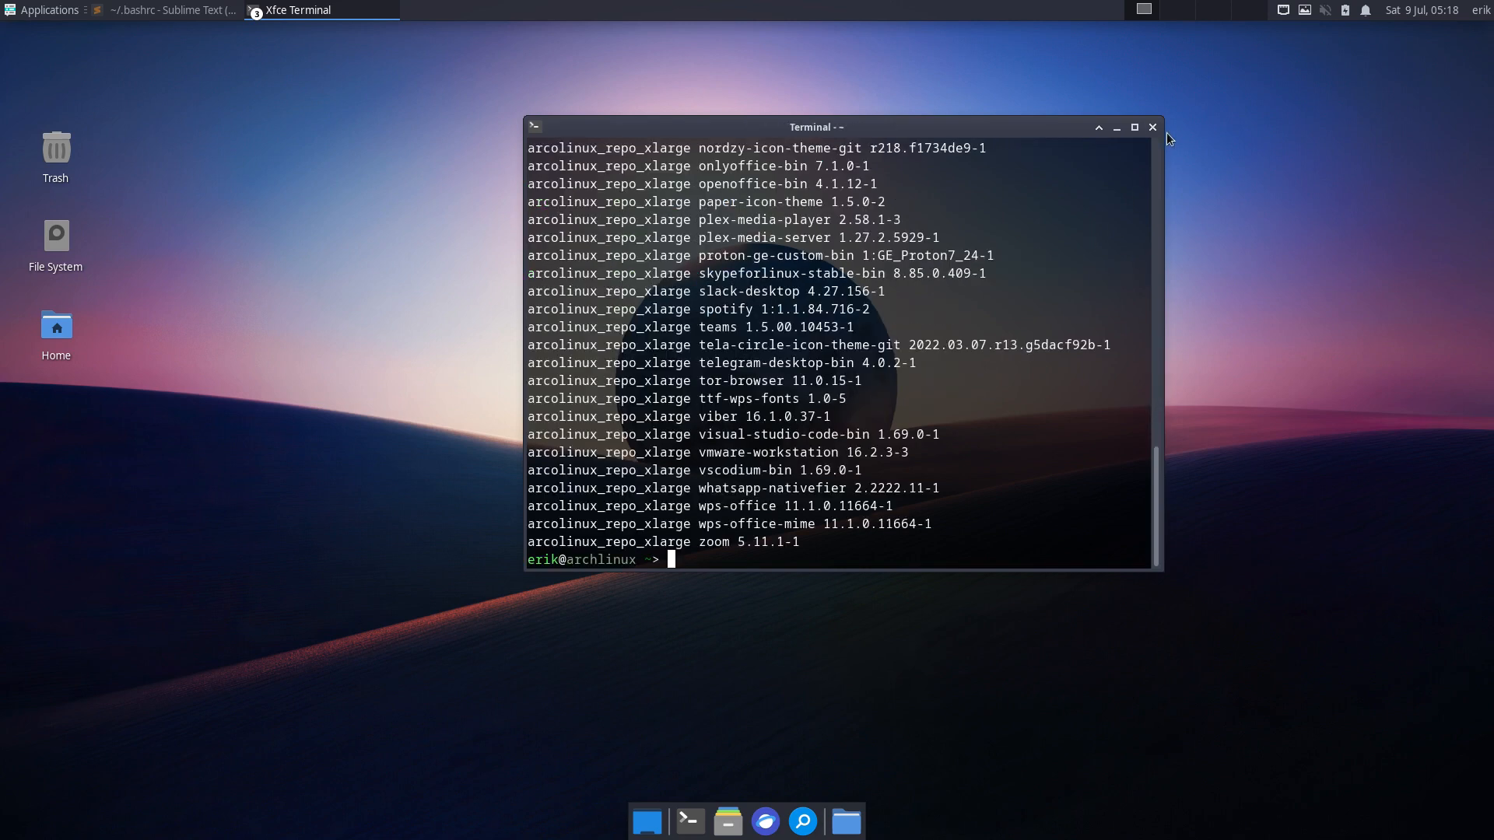
- Maximize the terminal, highlight the google-earth-pro, gitkraken and archlinux-login-backgrounds entries, then close it
{"action": "left_click", "coordinate": [1135, 127]}
{"action": "scroll", "coordinate": [396, 507], "scroll_direction": "up", "scroll_amount": 12}
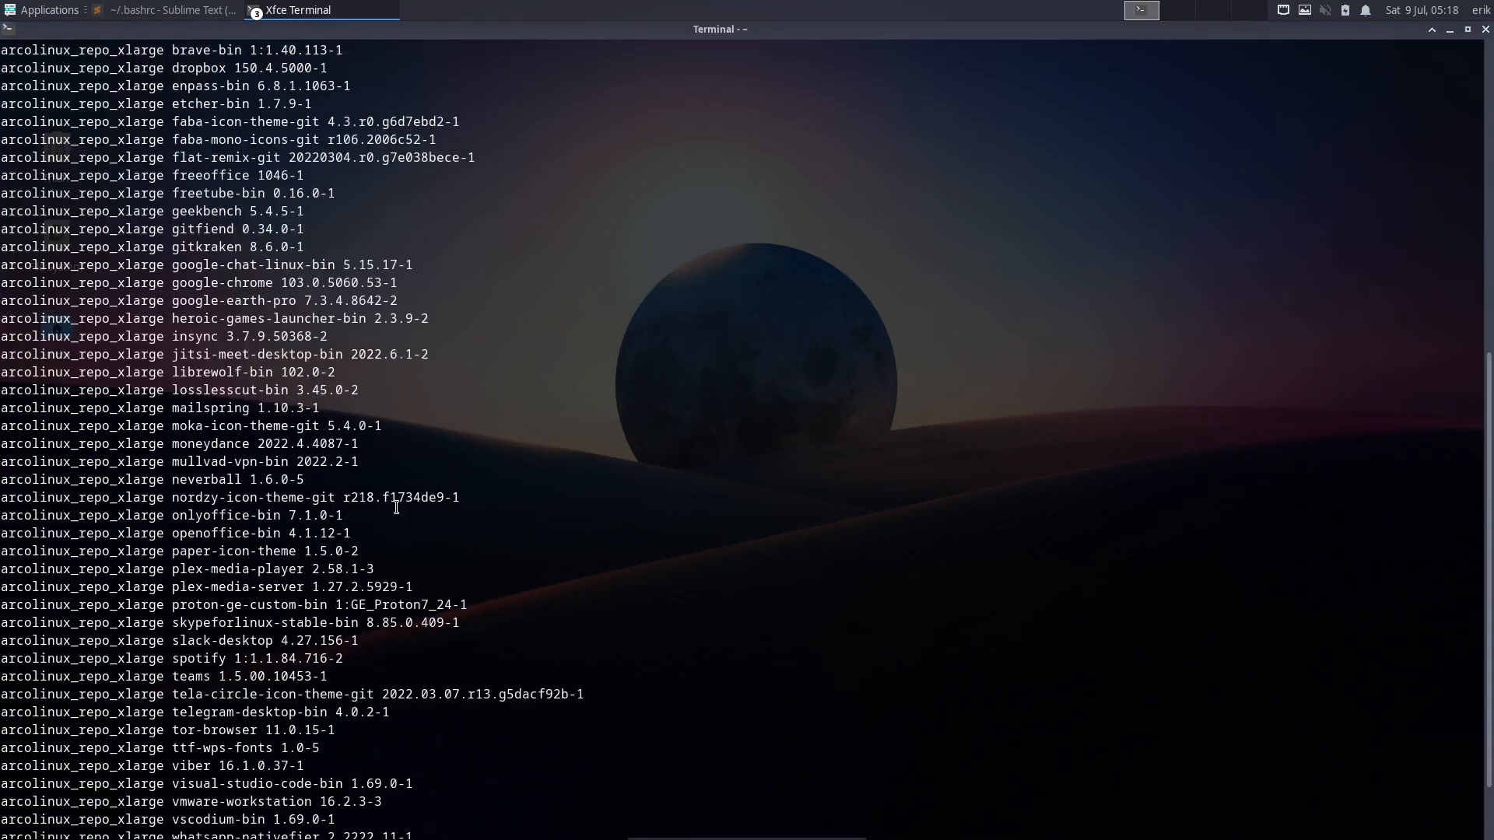
{"action": "scroll", "coordinate": [396, 506], "scroll_direction": "down", "scroll_amount": 12}
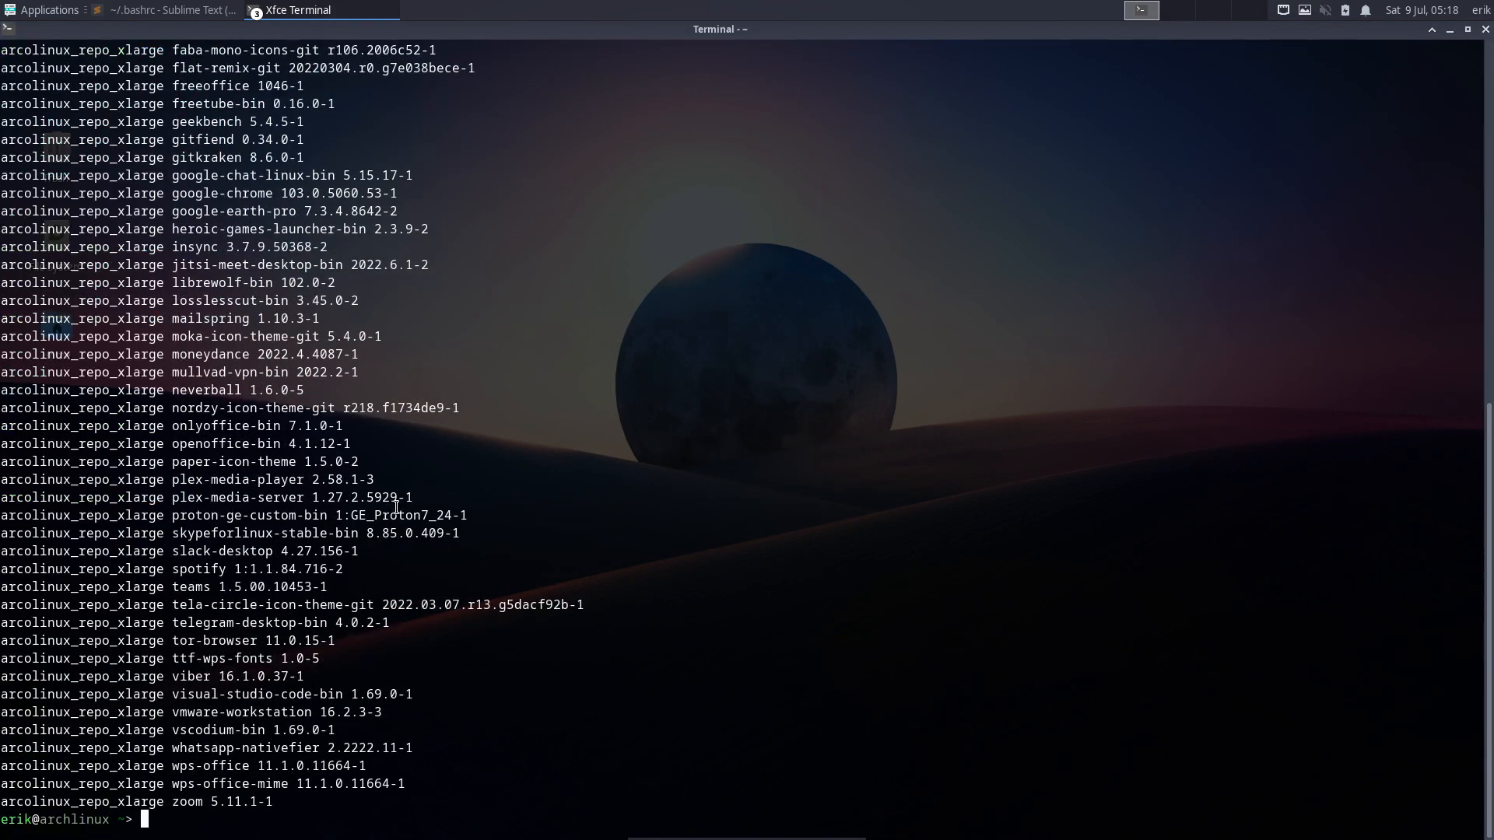
{"action": "scroll", "coordinate": [396, 507], "scroll_direction": "up", "scroll_amount": 3}
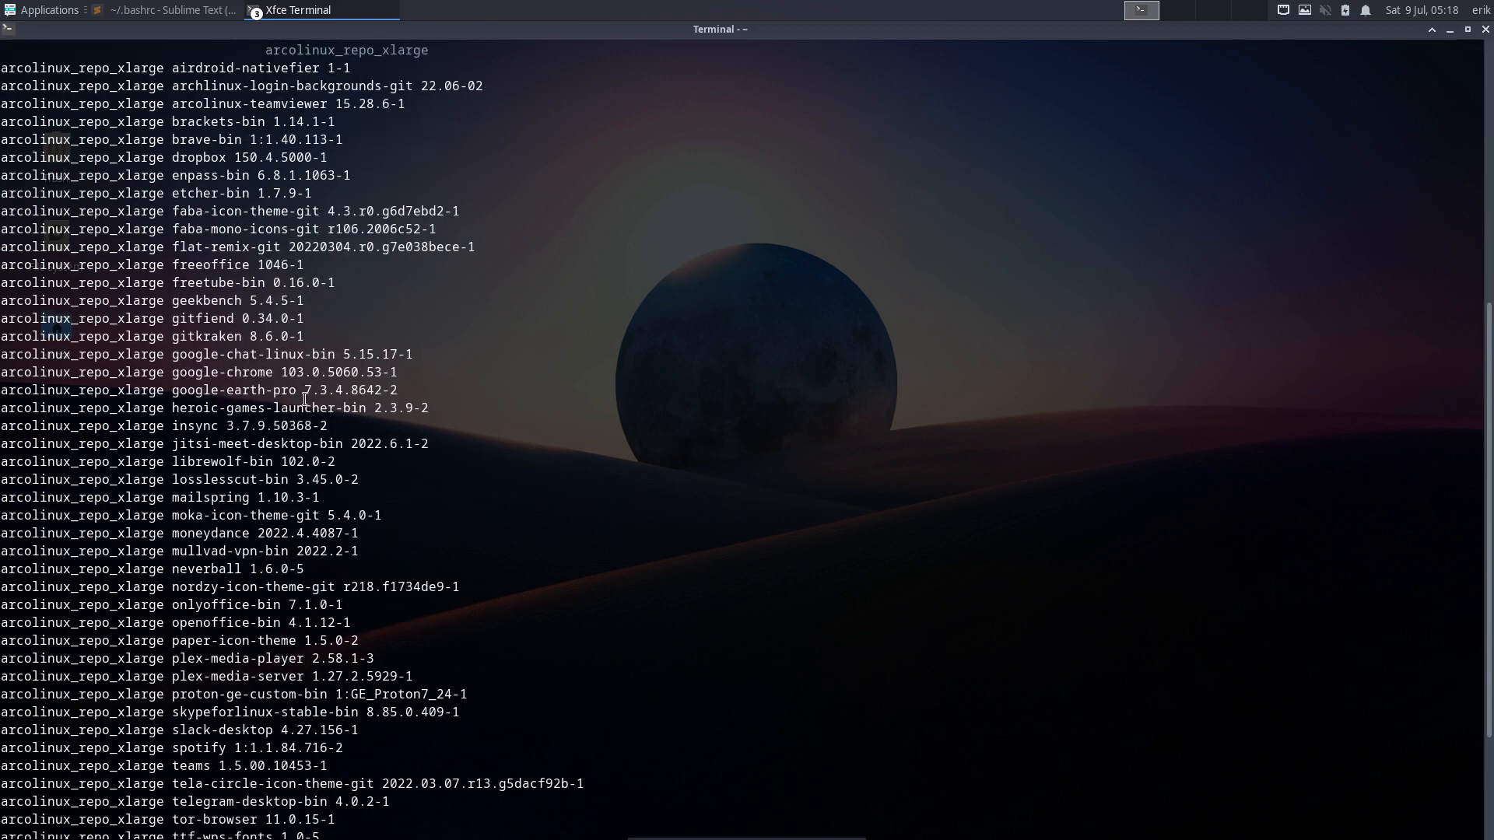
{"action": "left_click_drag", "start_coordinate": [278, 391], "coordinate": [163, 396]}
{"action": "left_click_drag", "start_coordinate": [265, 336], "coordinate": [195, 336]}
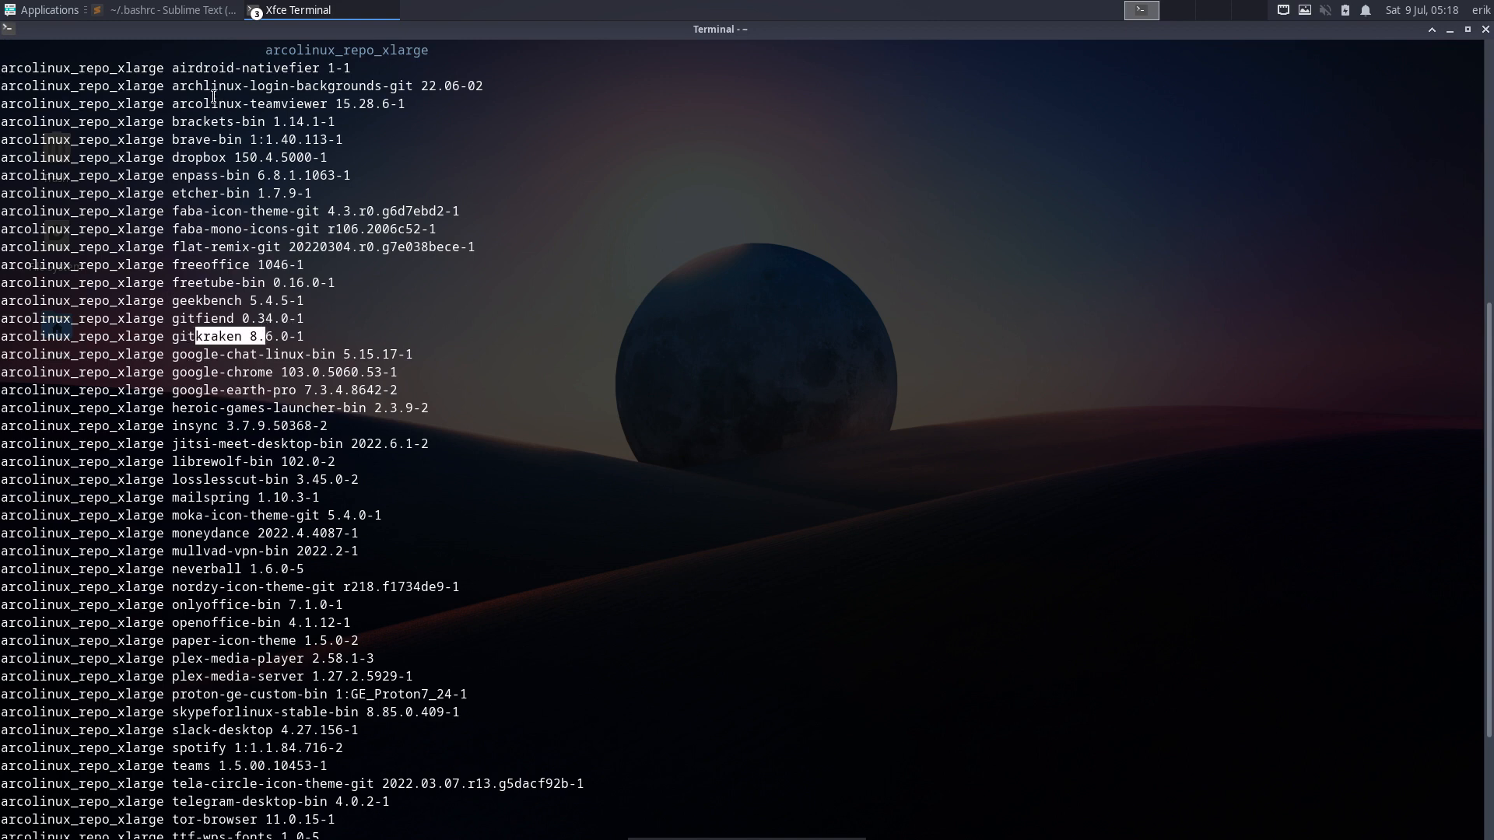
{"action": "left_click_drag", "start_coordinate": [211, 85], "coordinate": [344, 85]}
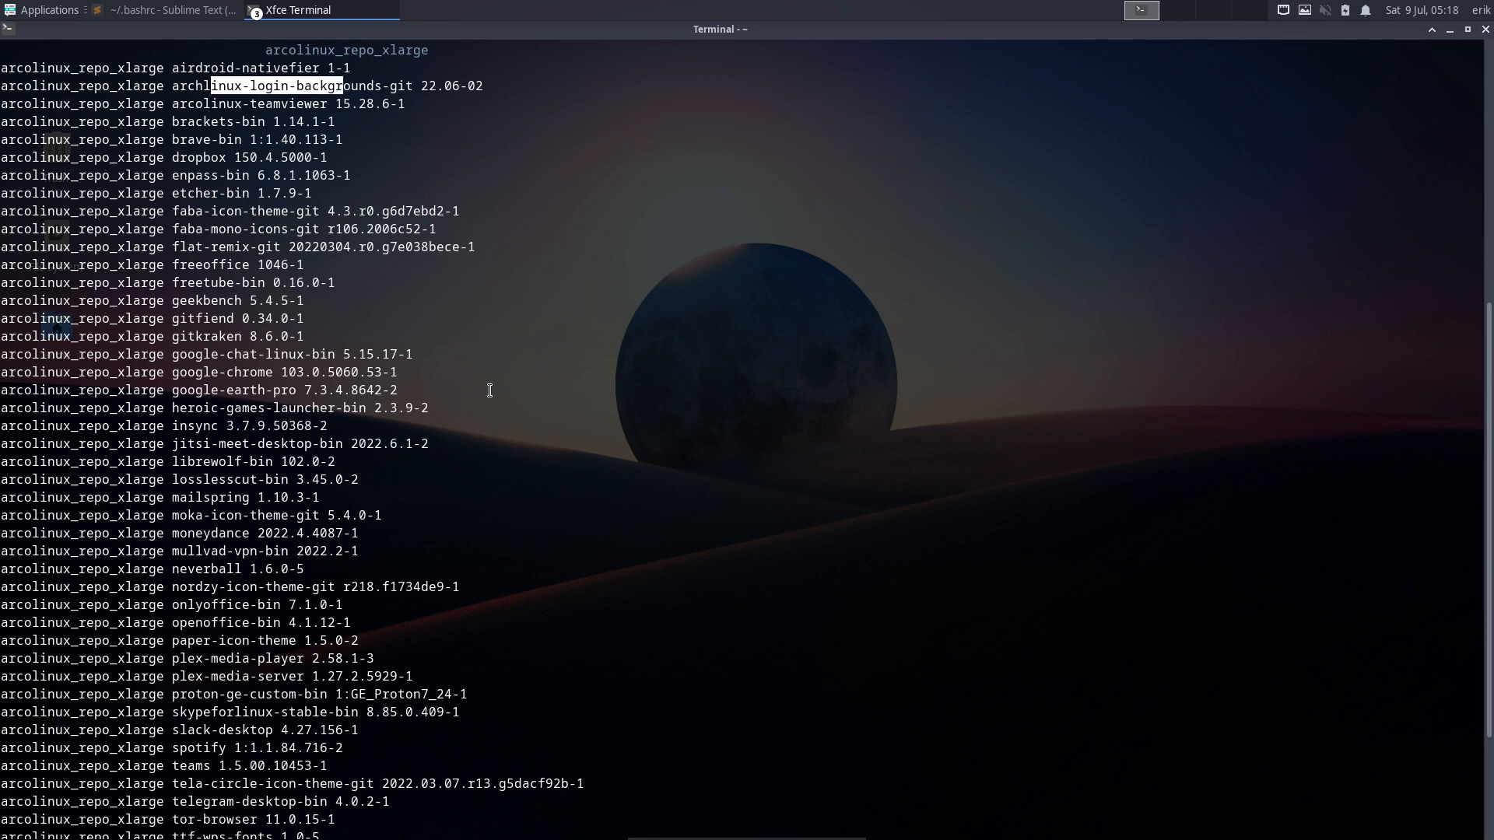
{"action": "left_click", "coordinate": [1486, 31]}
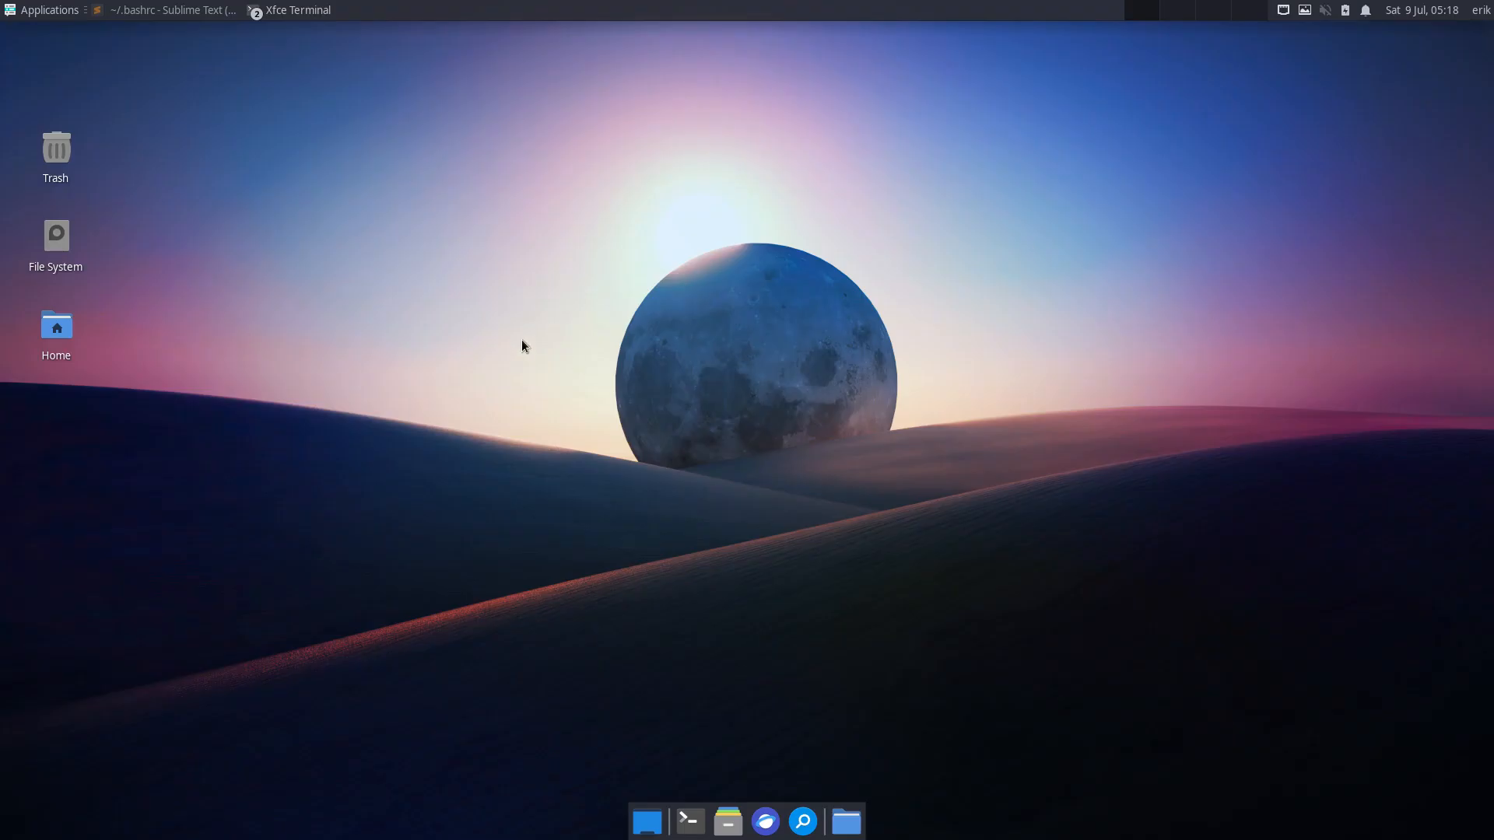
- Launch archlinux-tweak-tool from a new terminal, authenticate, and move its window right
{"action": "left_click", "coordinate": [690, 821]}
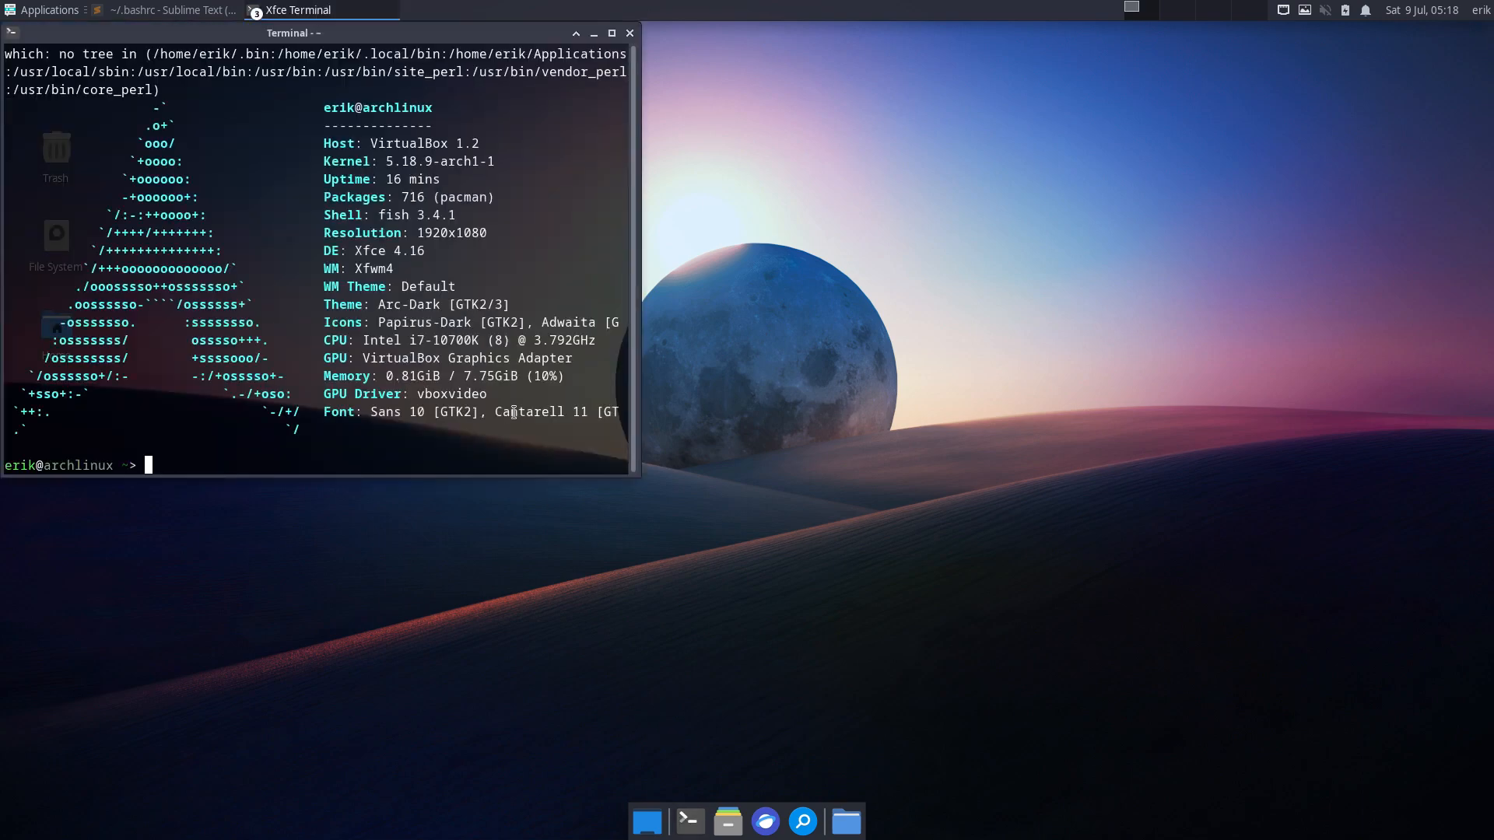
{"action": "type", "text": "archl"}
{"action": "key", "text": "Tab"}
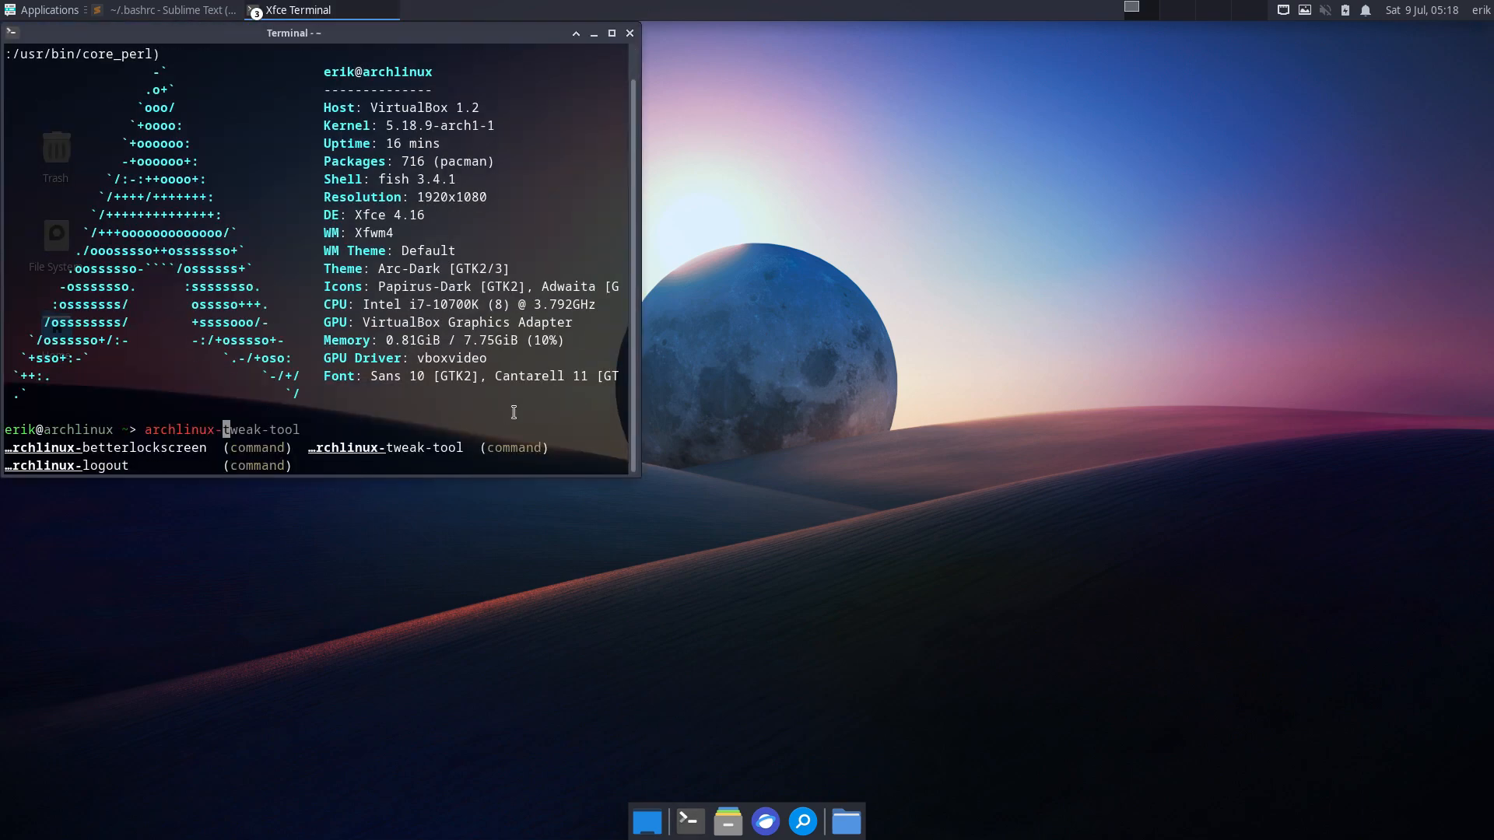
{"action": "key", "text": "Right"}
{"action": "key", "text": "Return"}
{"action": "type", "text": "••"}
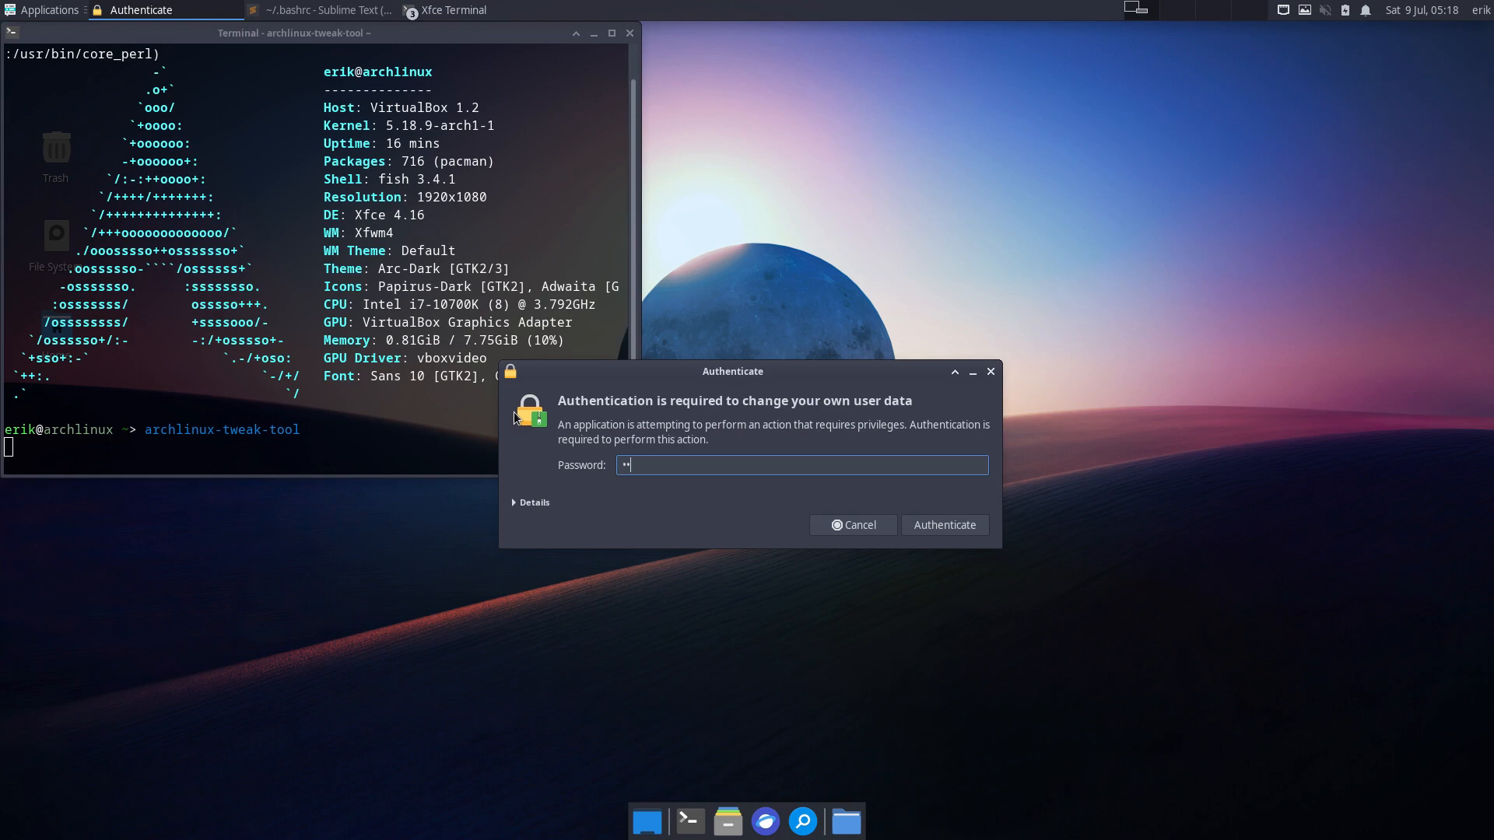
{"action": "type", "text": "••••"}
{"action": "key", "text": "Return"}
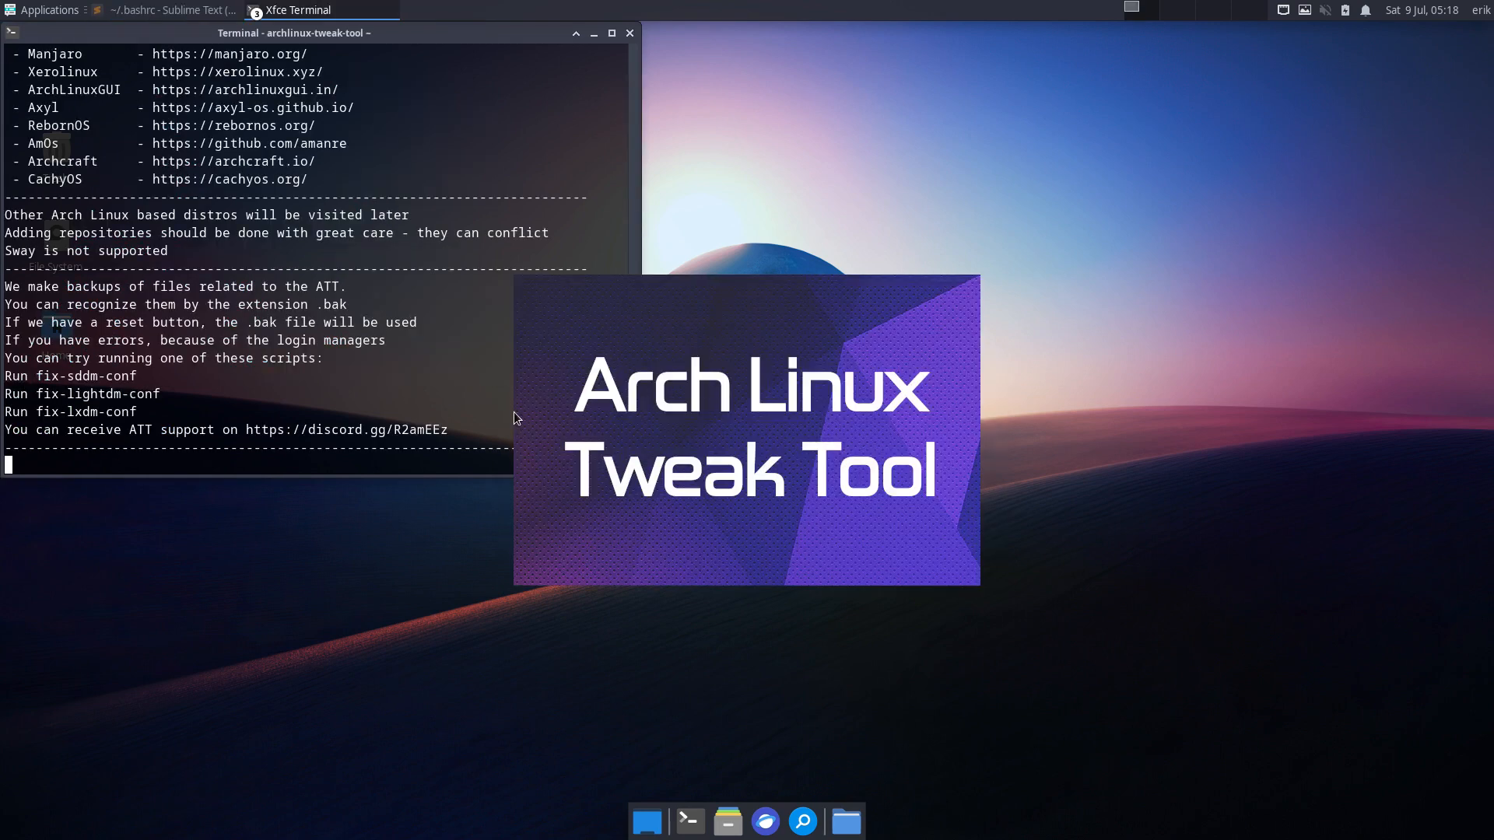
{"action": "scroll", "coordinate": [263, 242], "scroll_direction": "up", "scroll_amount": 2}
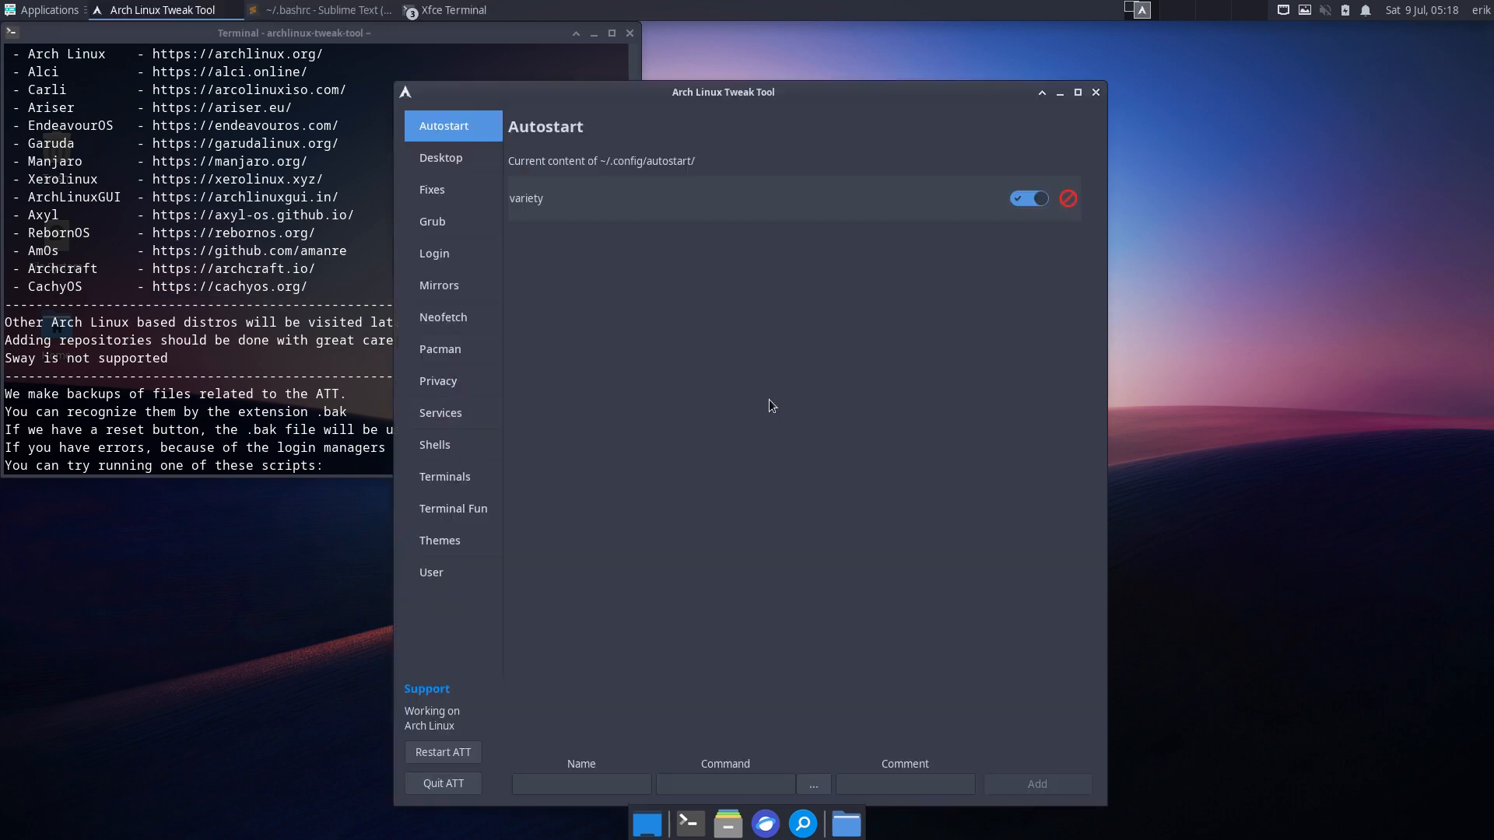
{"action": "left_click_drag", "start_coordinate": [797, 96], "coordinate": [1146, 48]}
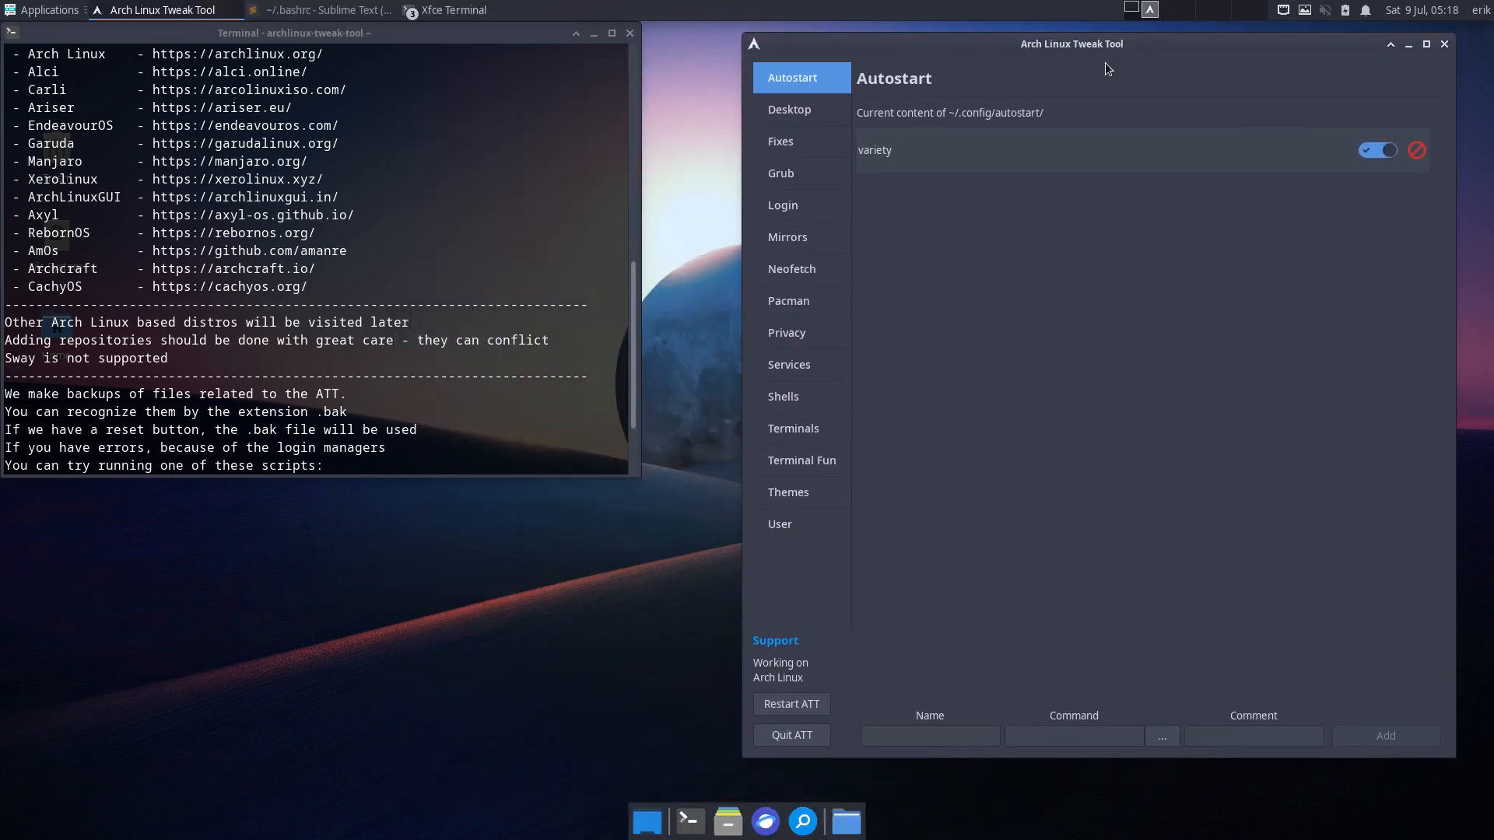
- Browse the Privacy, Services, Shells (ZSH, FISH) and Terminals pages, then Terminal Fun
{"action": "left_click", "coordinate": [788, 341]}
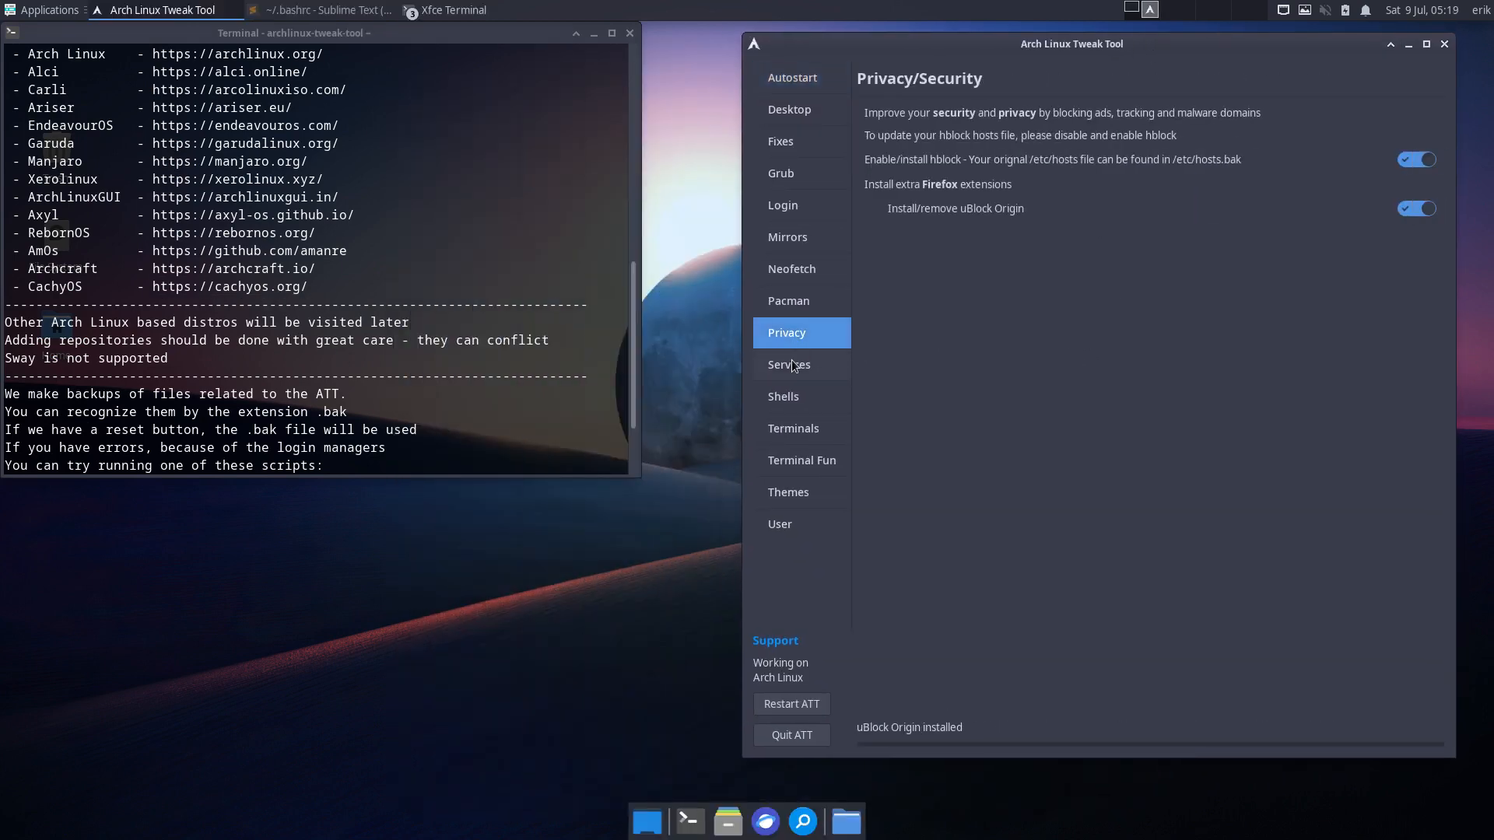
{"action": "left_click", "coordinate": [794, 372]}
{"action": "left_click", "coordinate": [799, 400]}
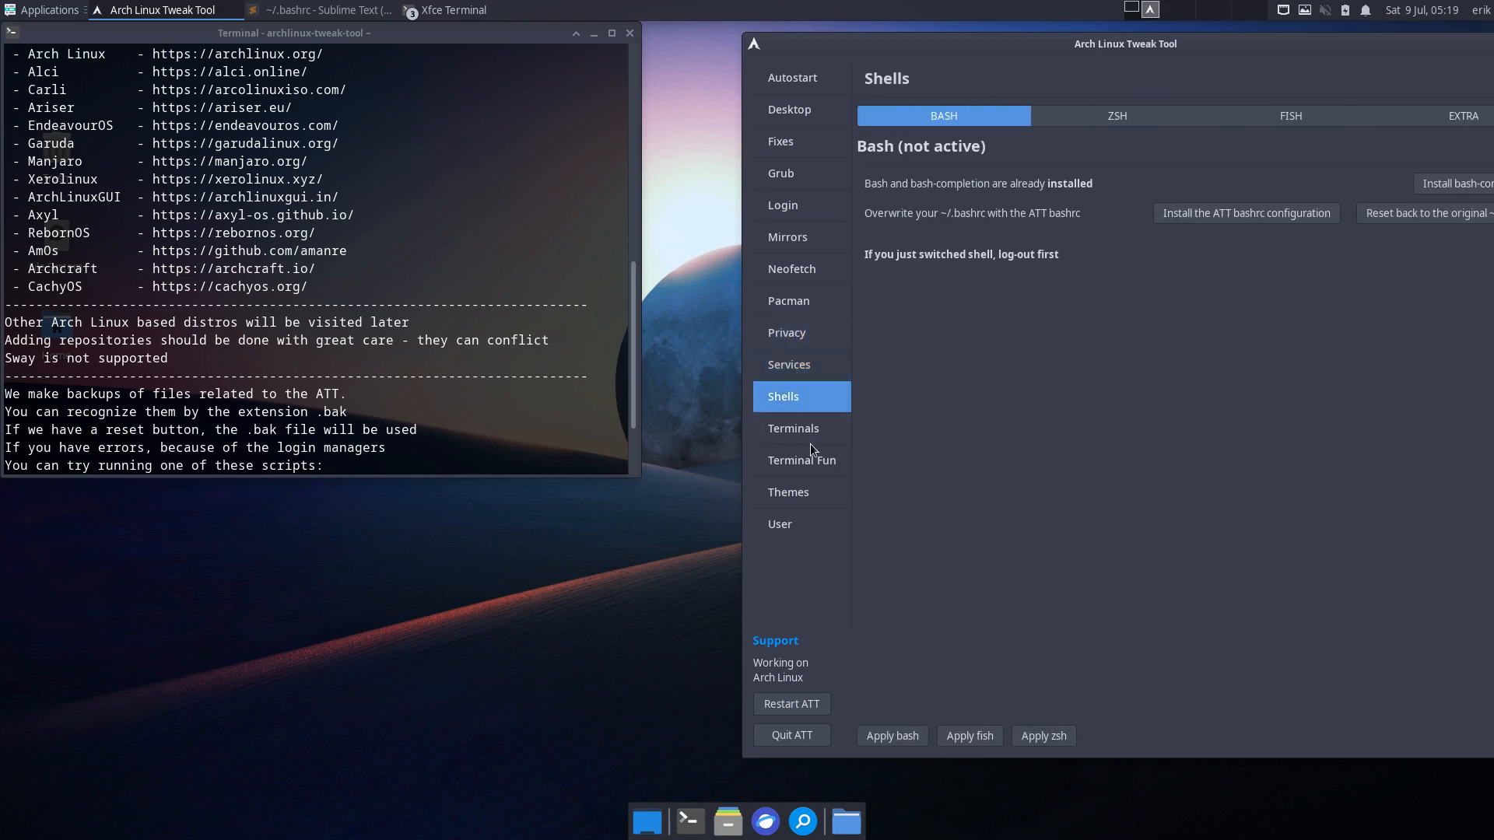
{"action": "left_click", "coordinate": [1187, 119]}
{"action": "left_click", "coordinate": [1268, 120]}
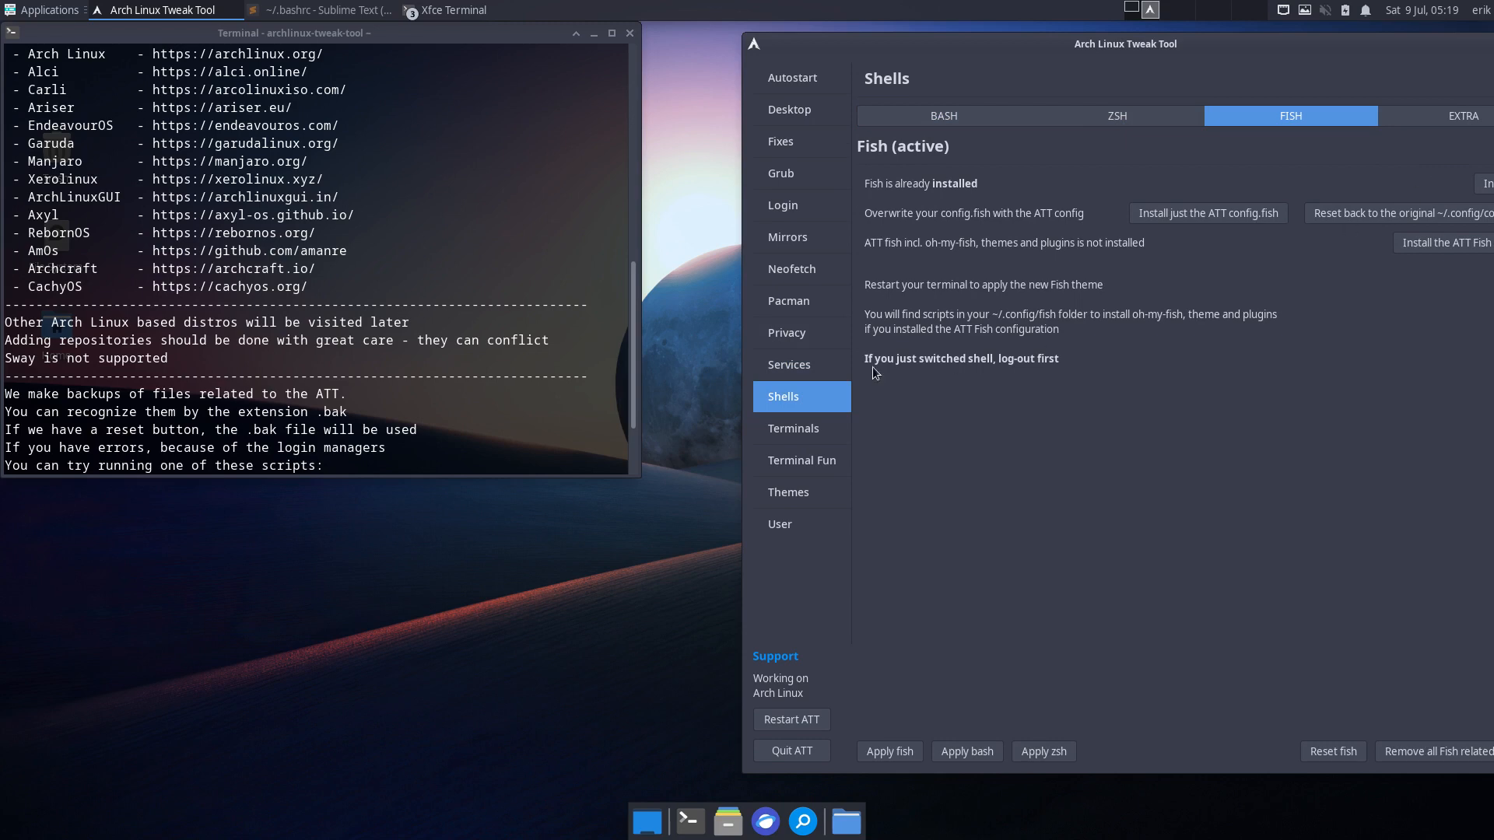
{"action": "left_click", "coordinate": [781, 435]}
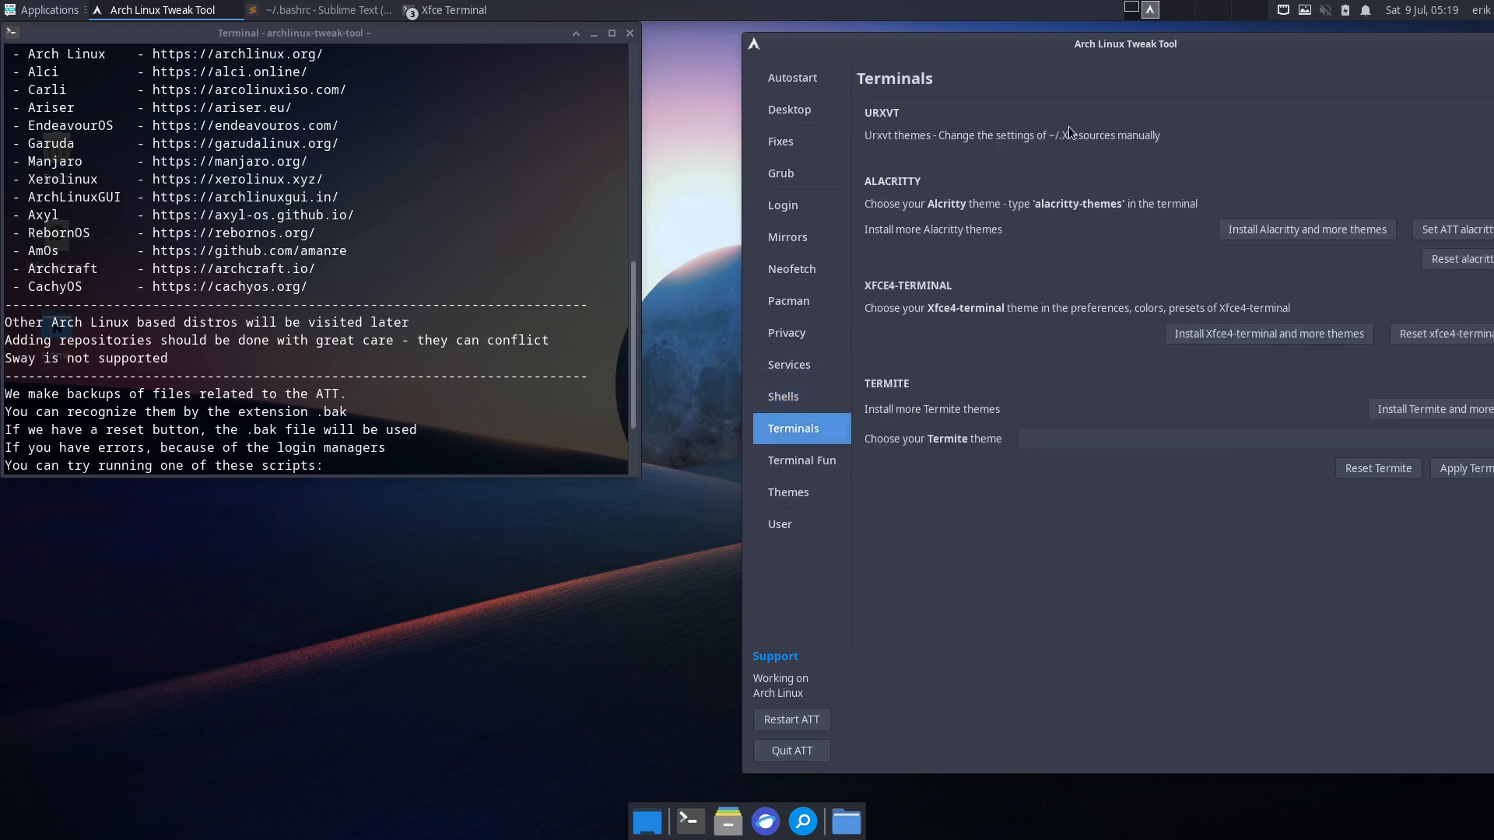
{"action": "left_click_drag", "start_coordinate": [1167, 44], "coordinate": [1086, 32]}
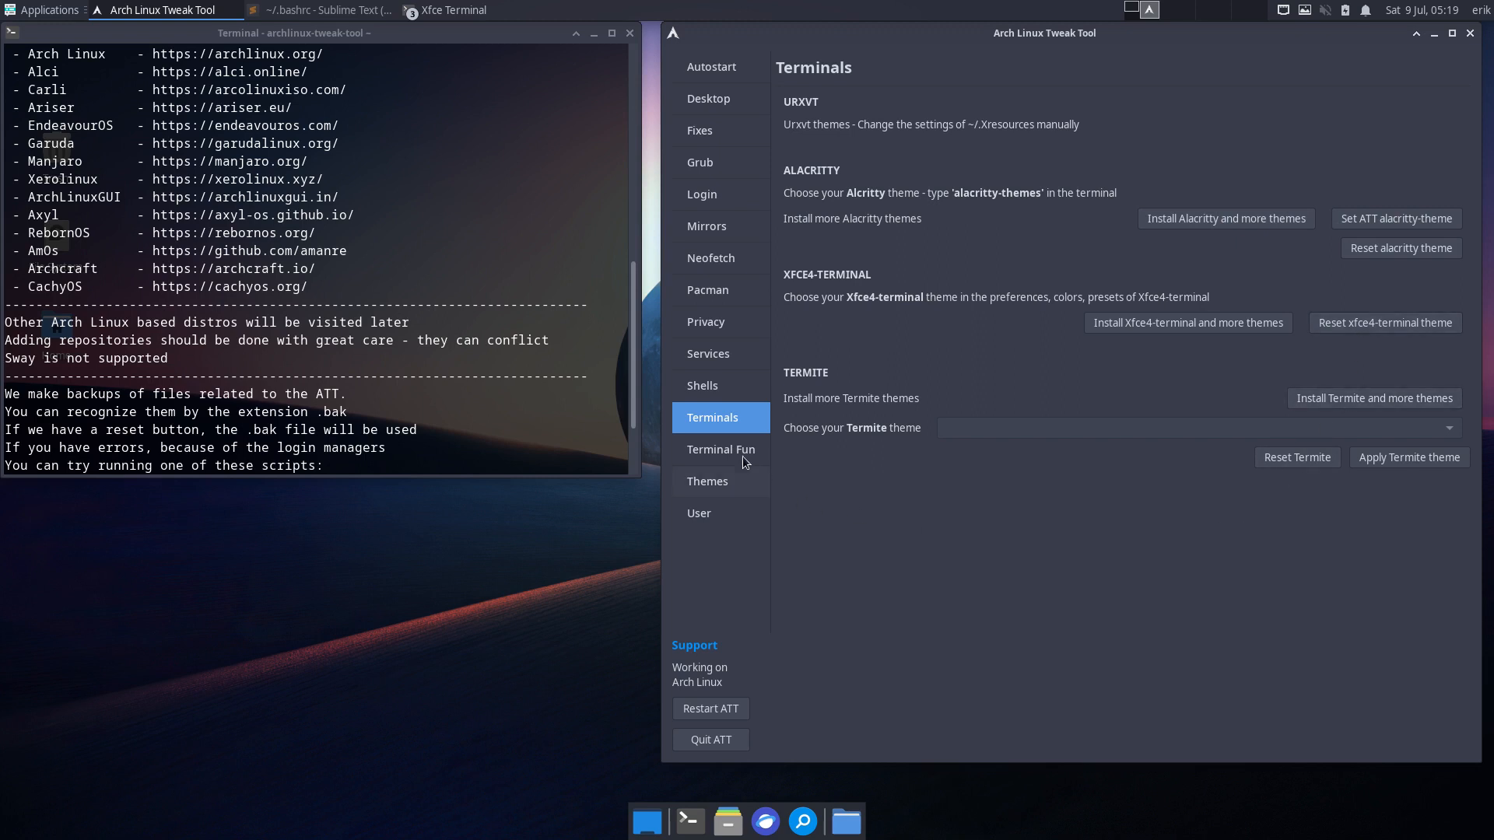
{"action": "left_click", "coordinate": [715, 452]}
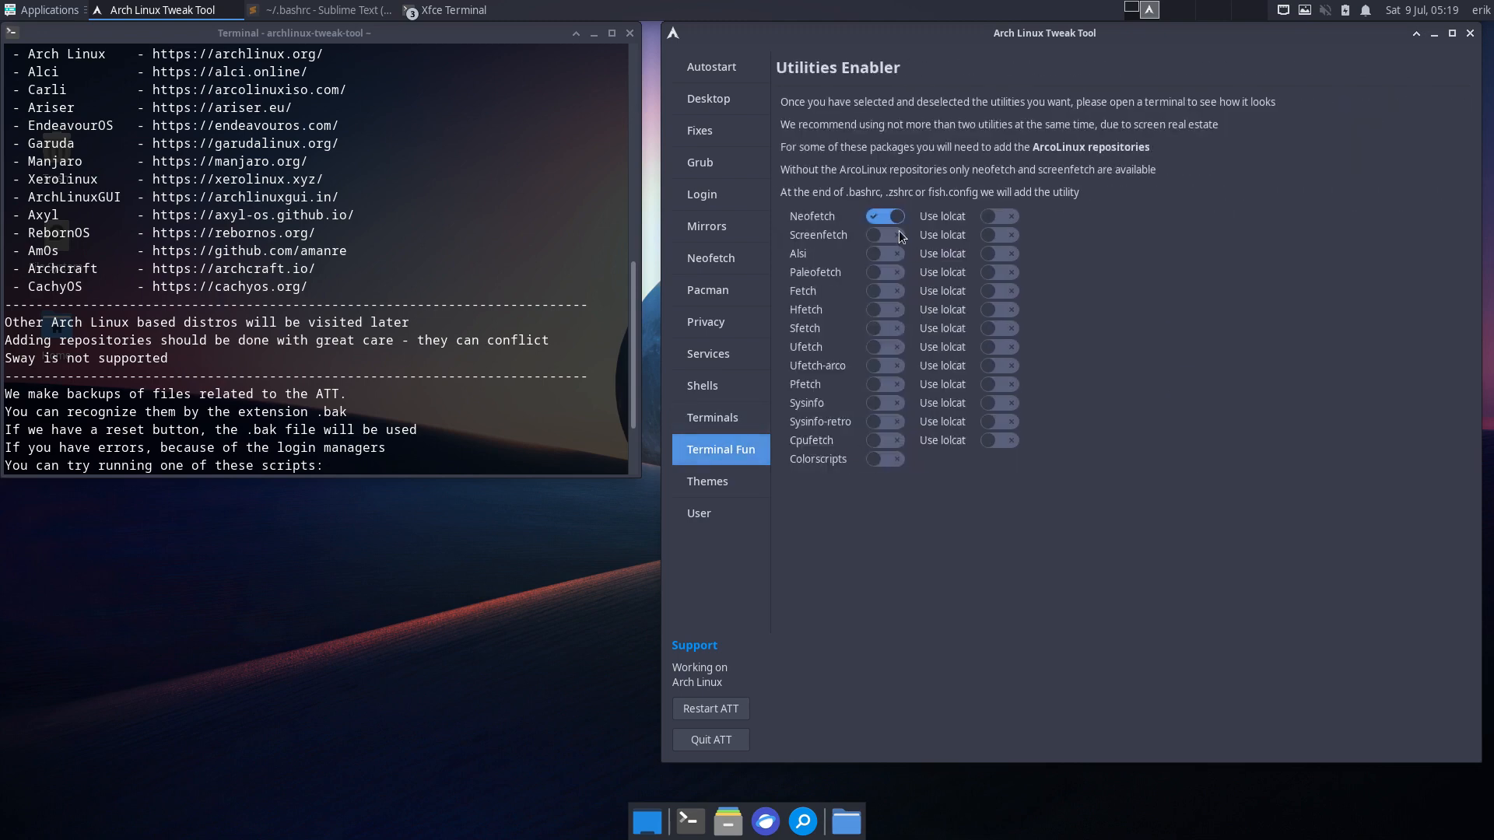
- Enable lolcat for Neofetch and preview the coloured output in test terminals, then close them
{"action": "key", "text": "ctrl+alt+Return"}
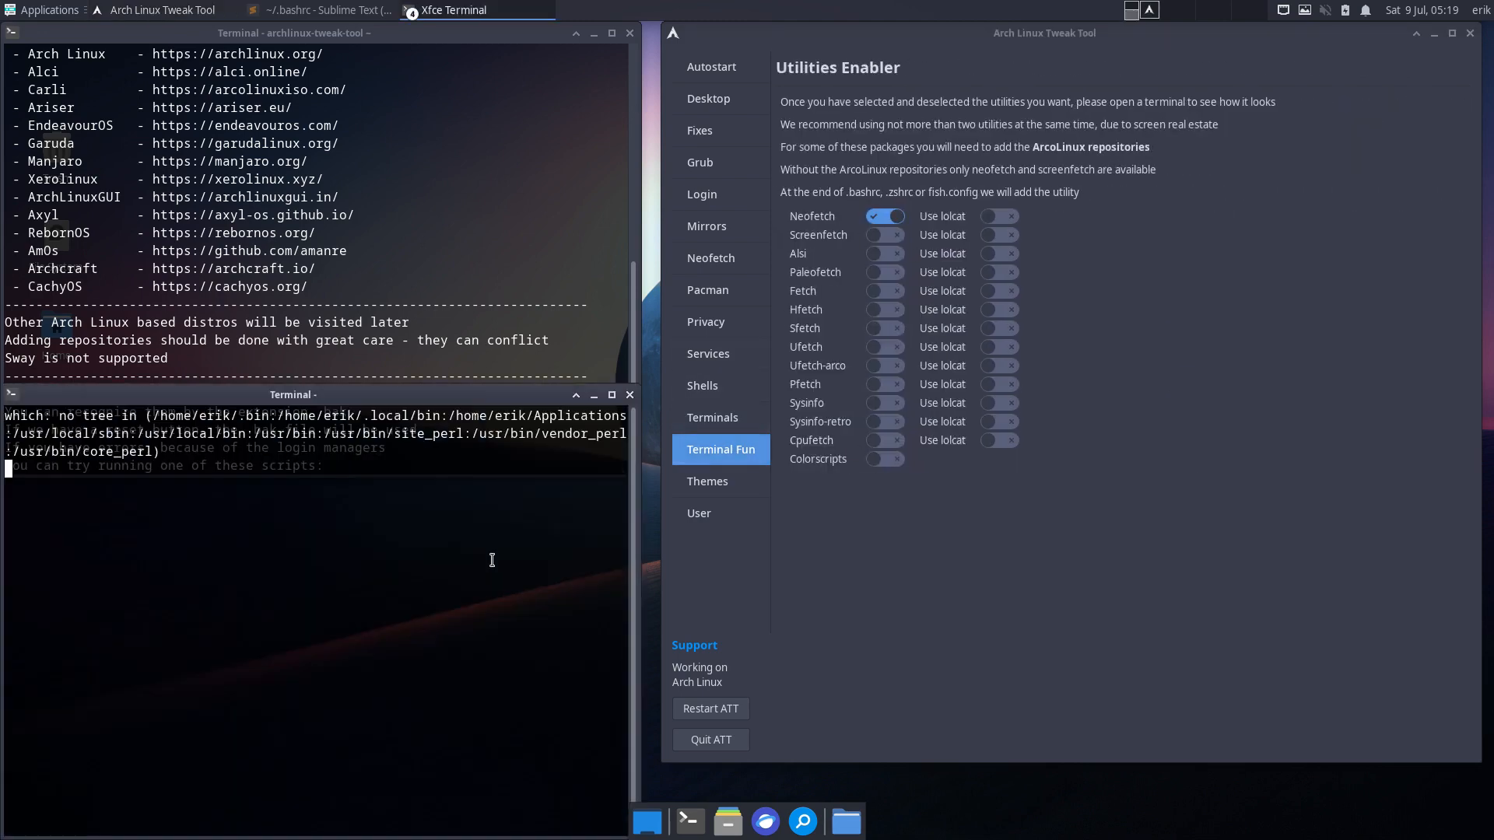
{"action": "left_click", "coordinate": [1001, 217]}
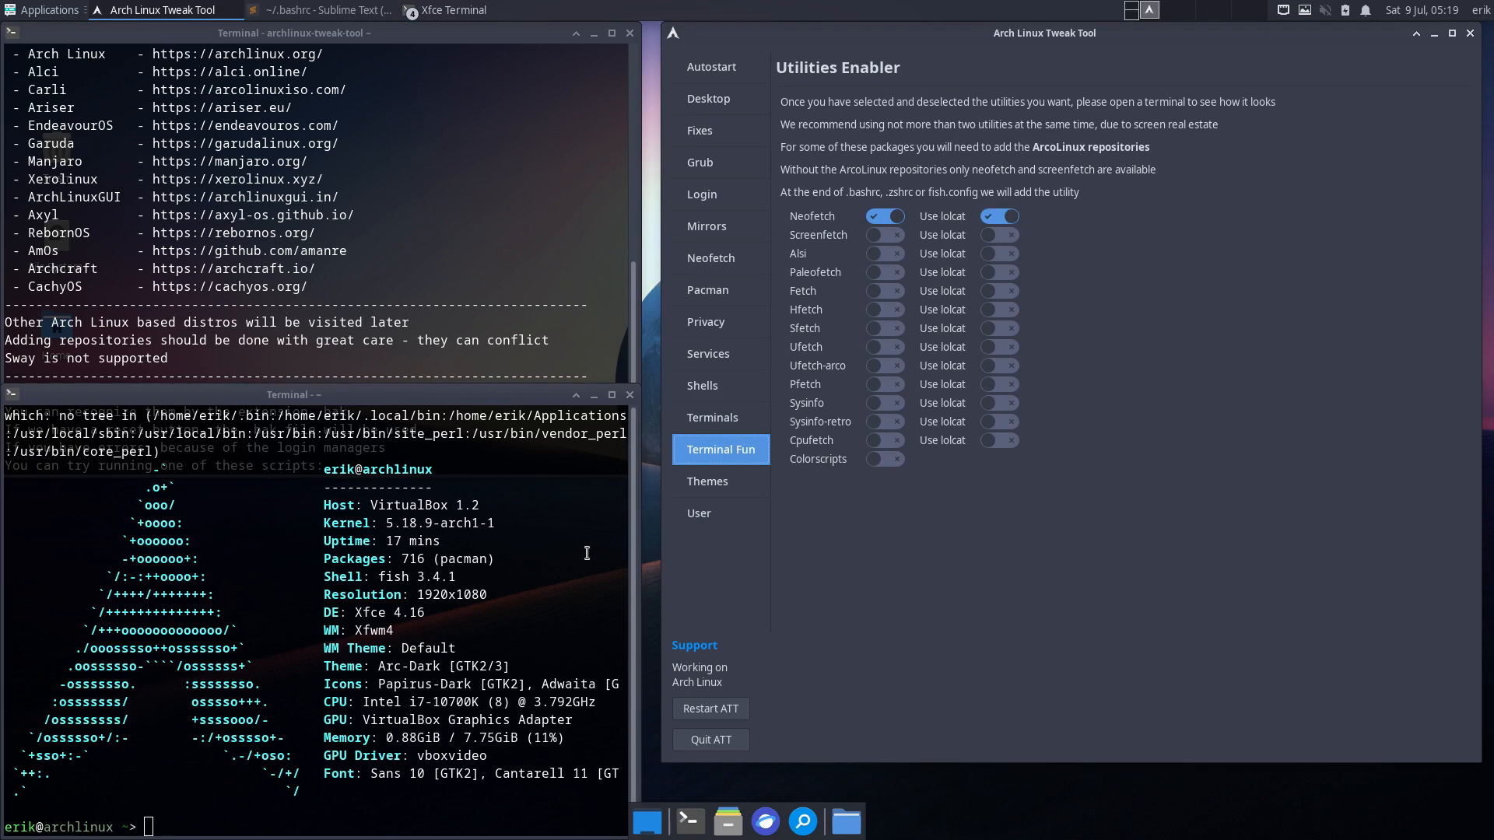
{"action": "key", "text": "ctrl+alt+Return"}
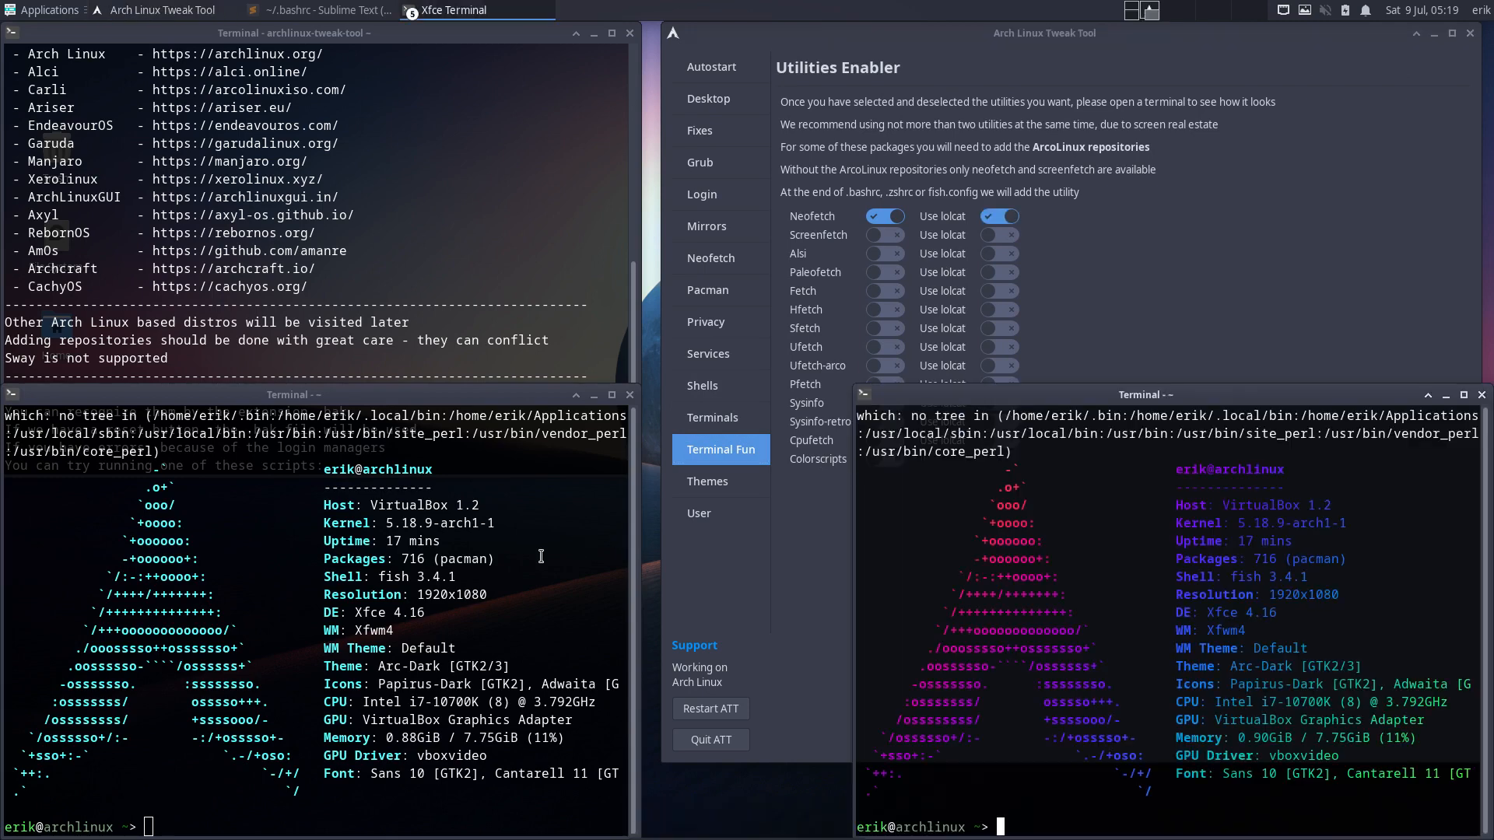
{"action": "type", "text": "q"}
{"action": "left_click", "coordinate": [630, 394]}
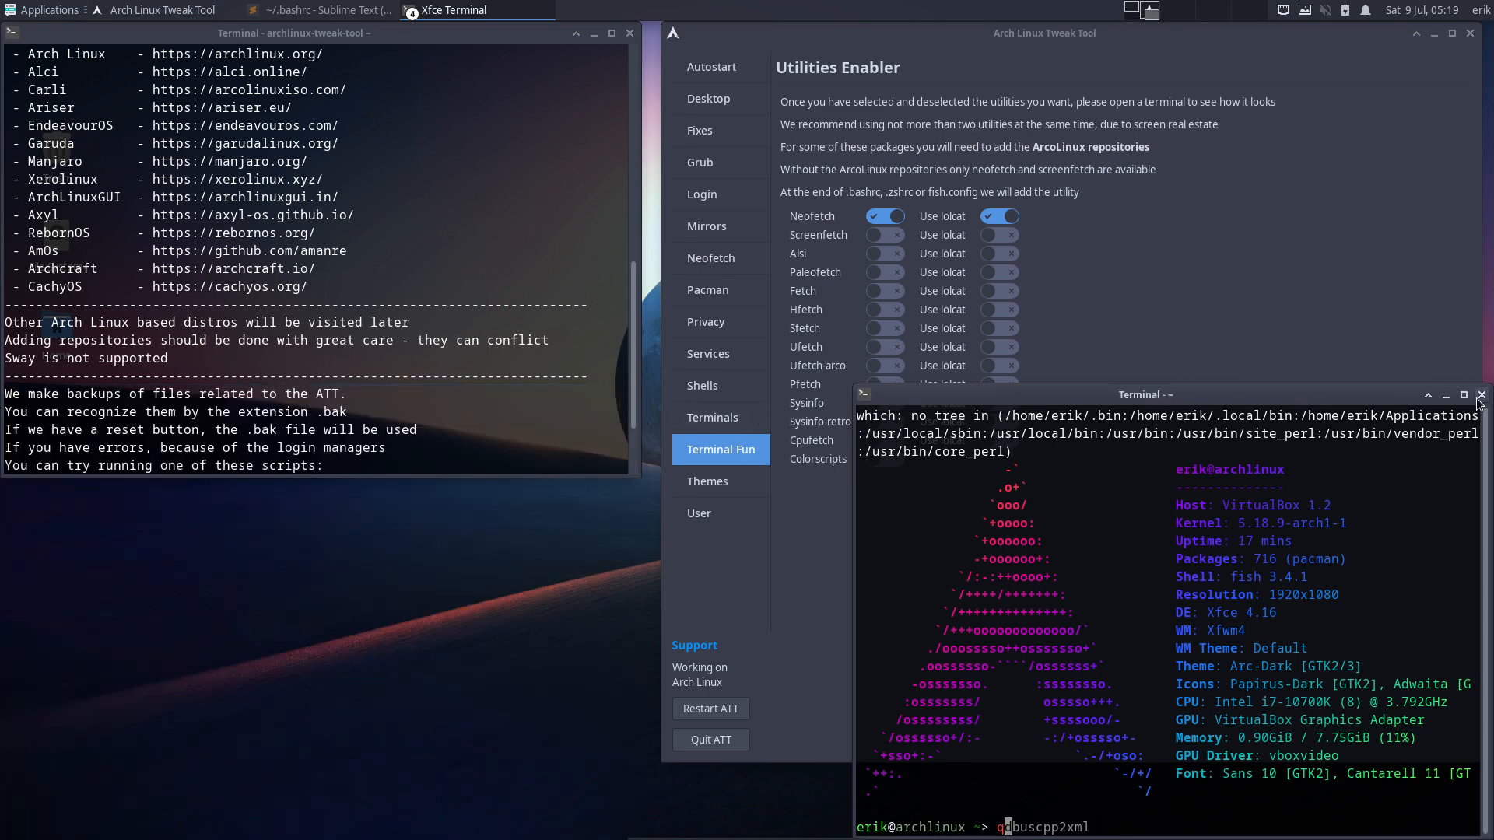
{"action": "left_click", "coordinate": [1482, 395]}
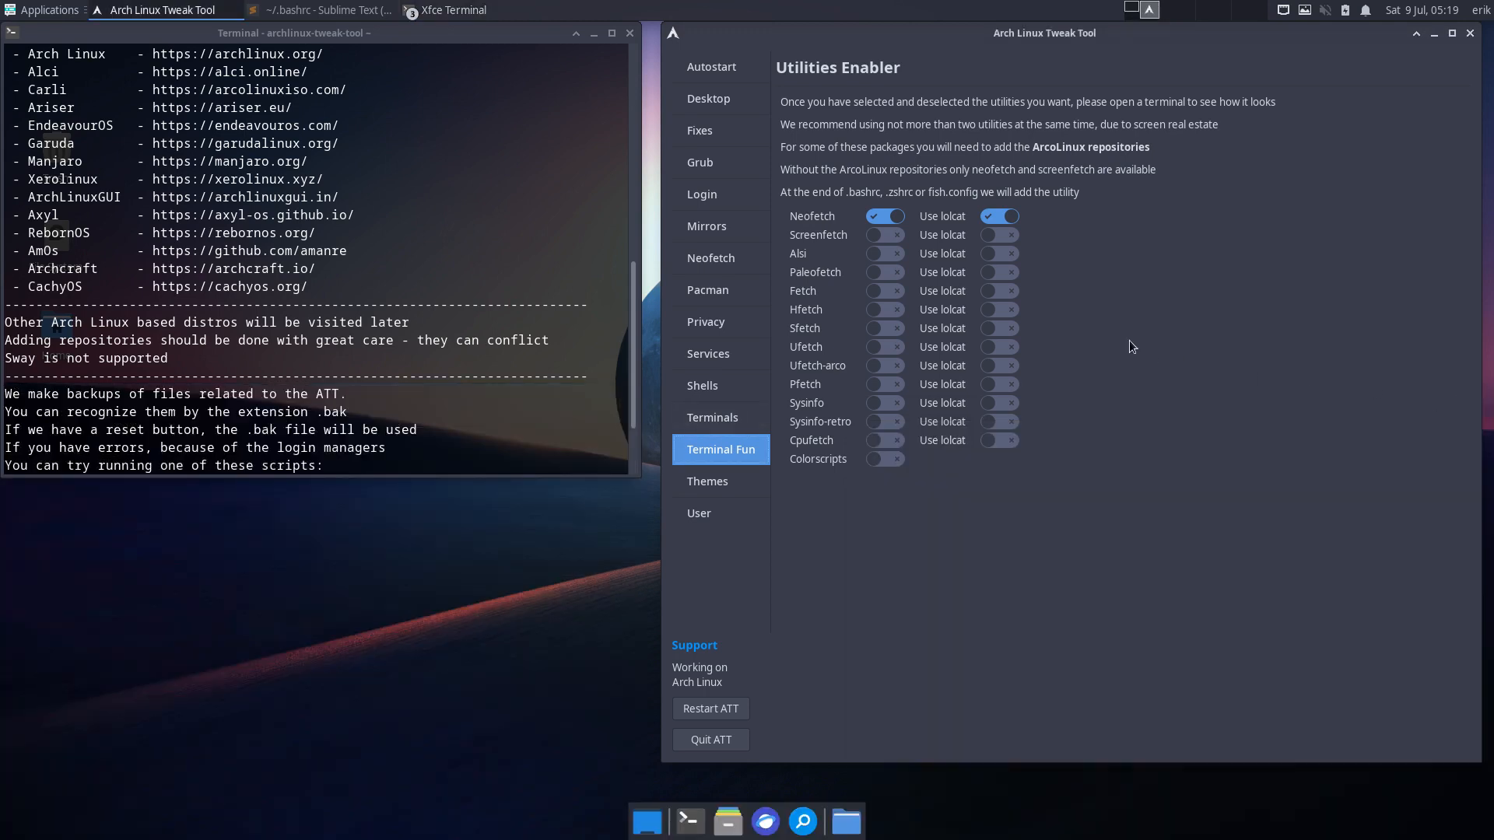
- Switch from Neofetch to Sfetch with lolcat and preview it in a trial terminal
{"action": "left_click", "coordinate": [881, 215]}
{"action": "left_click", "coordinate": [1007, 326]}
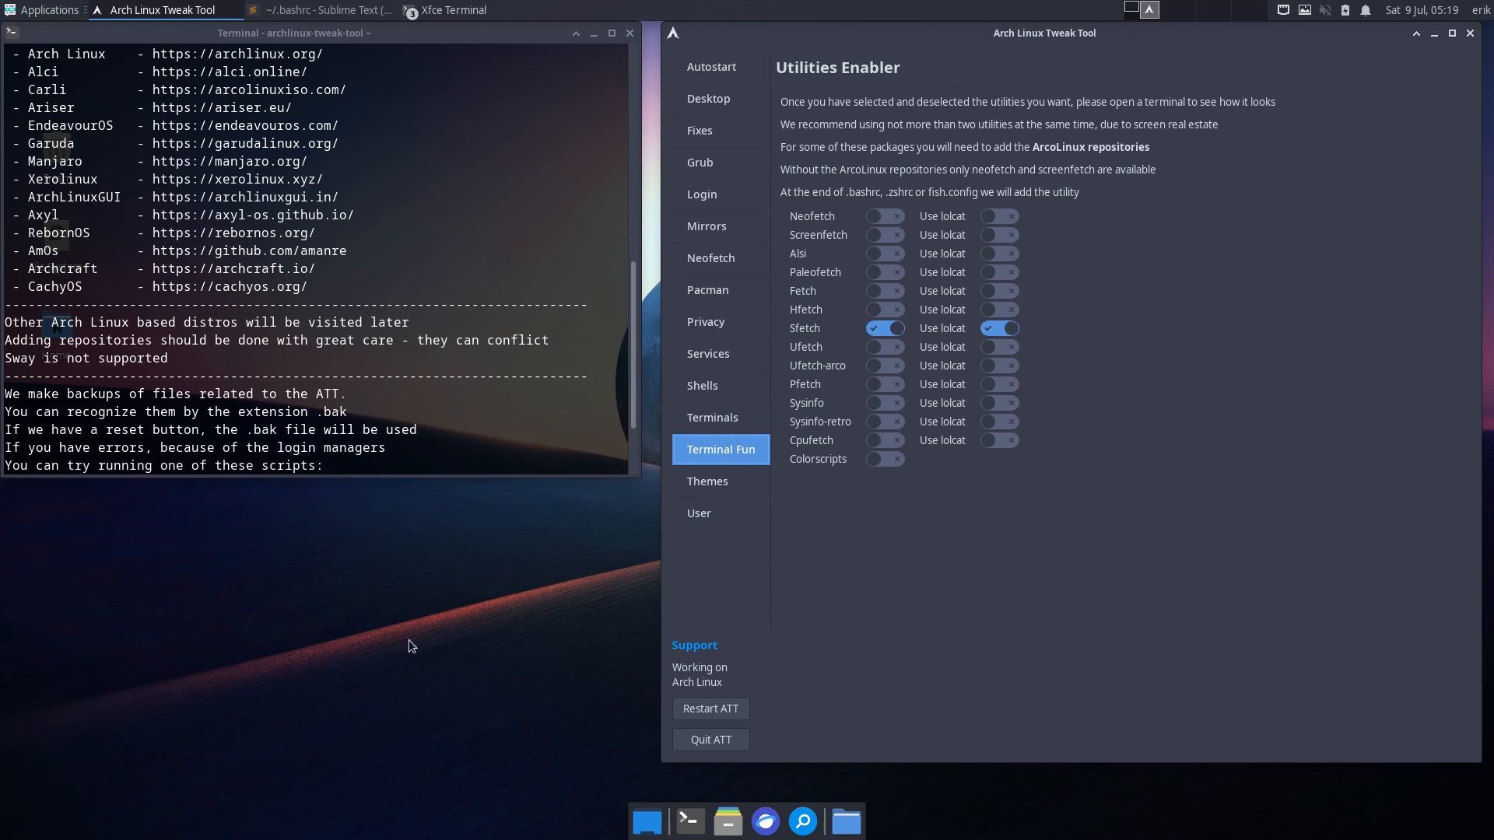
{"action": "key", "text": "ctrl+alt+t"}
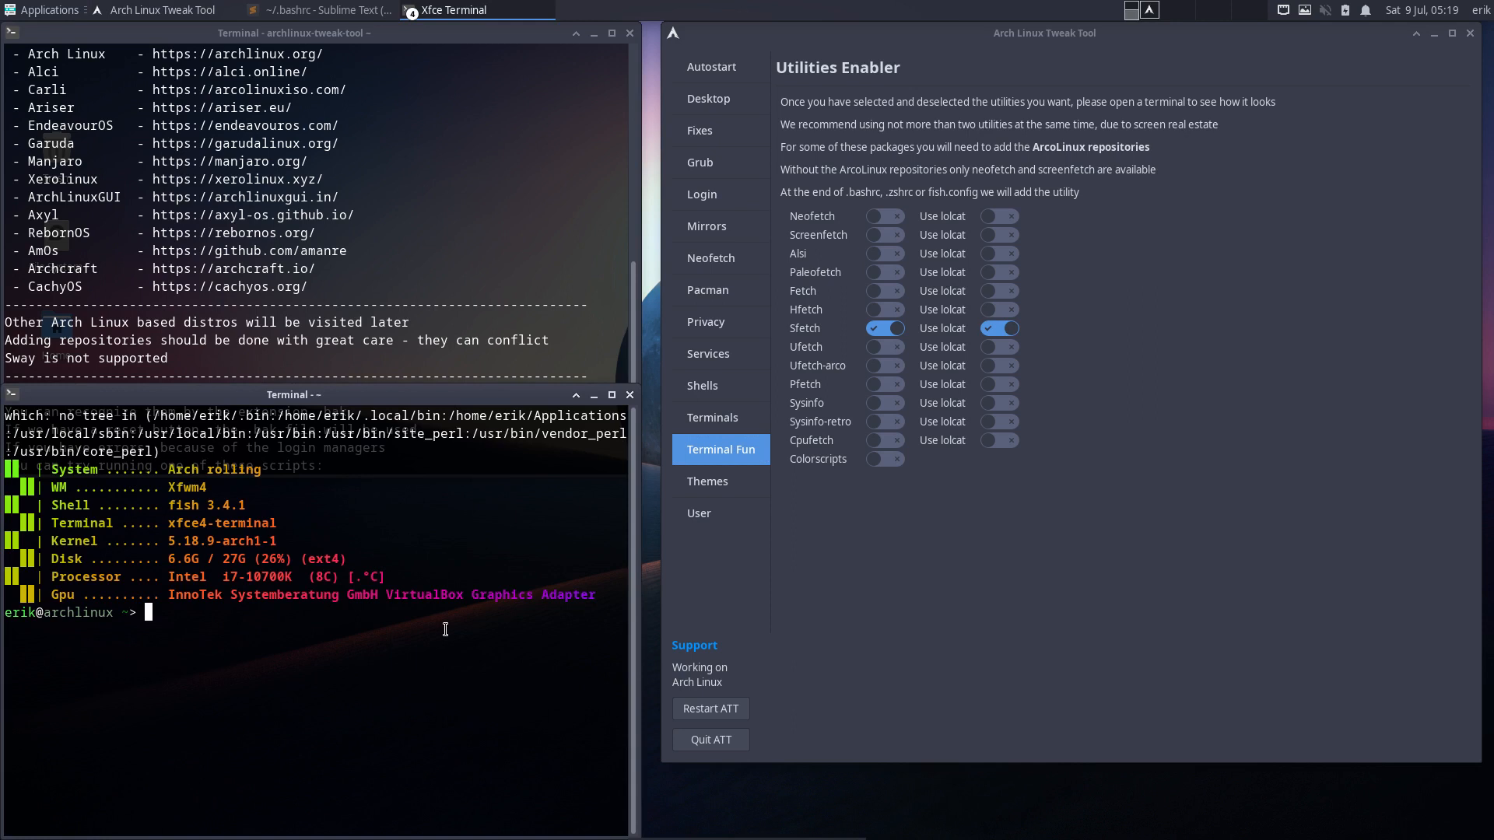
{"action": "left_click", "coordinate": [630, 394]}
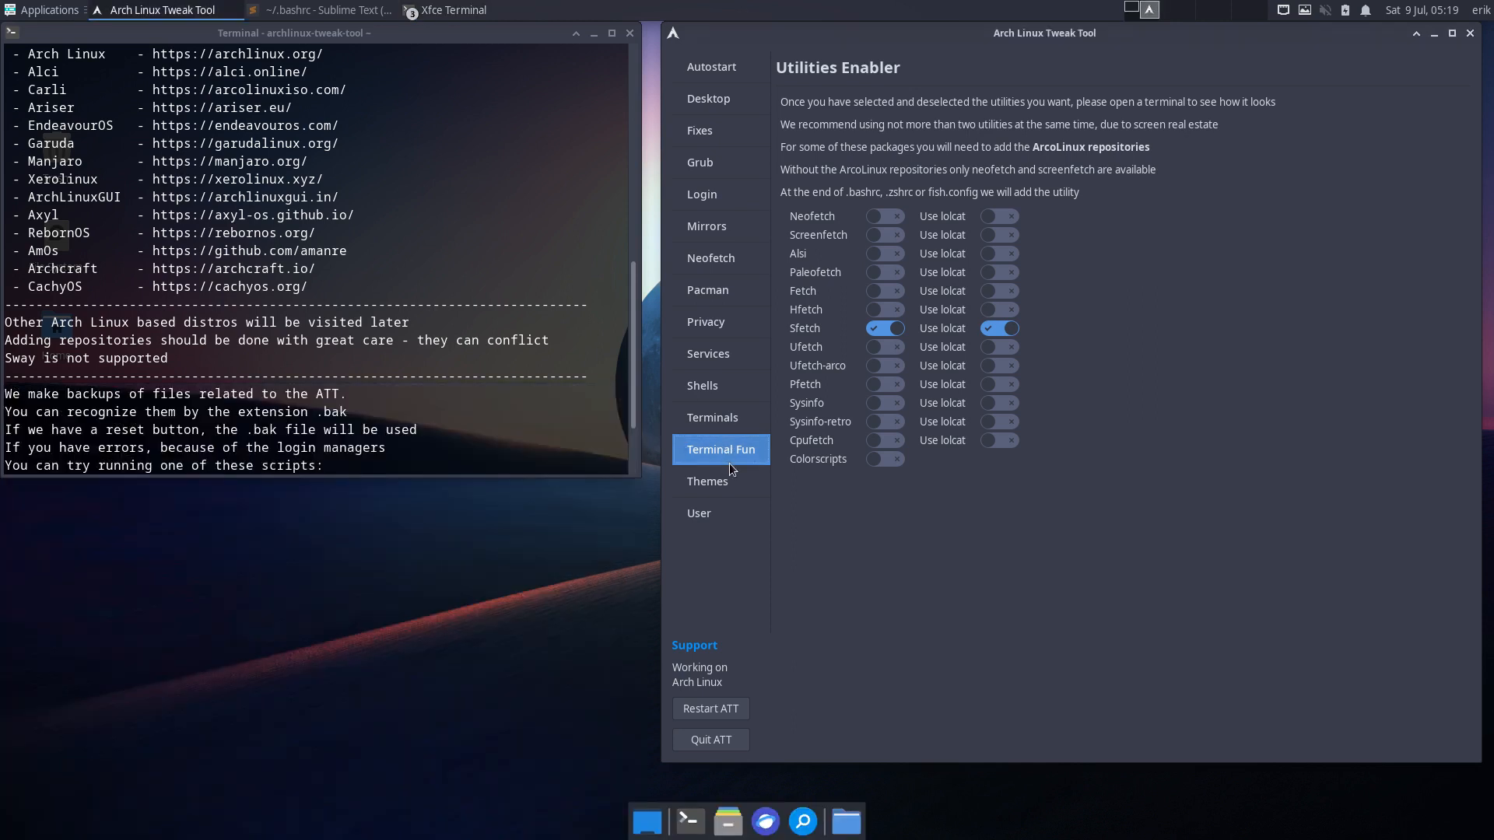
- Apply the powerarrow theme for Awesome and arcolinux-firedust for i3
{"action": "left_click", "coordinate": [729, 482]}
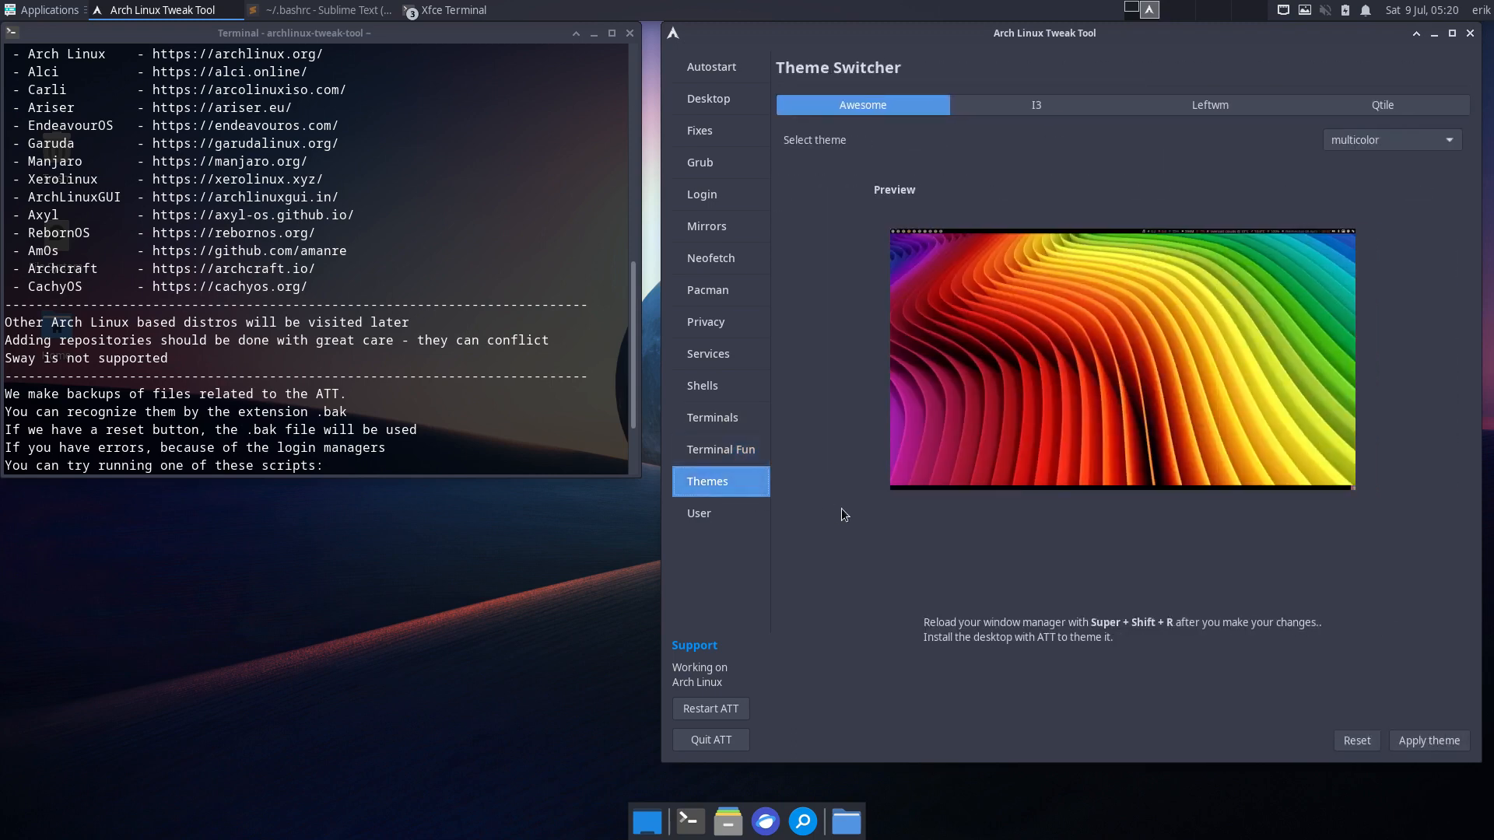
{"action": "left_click", "coordinate": [1416, 141]}
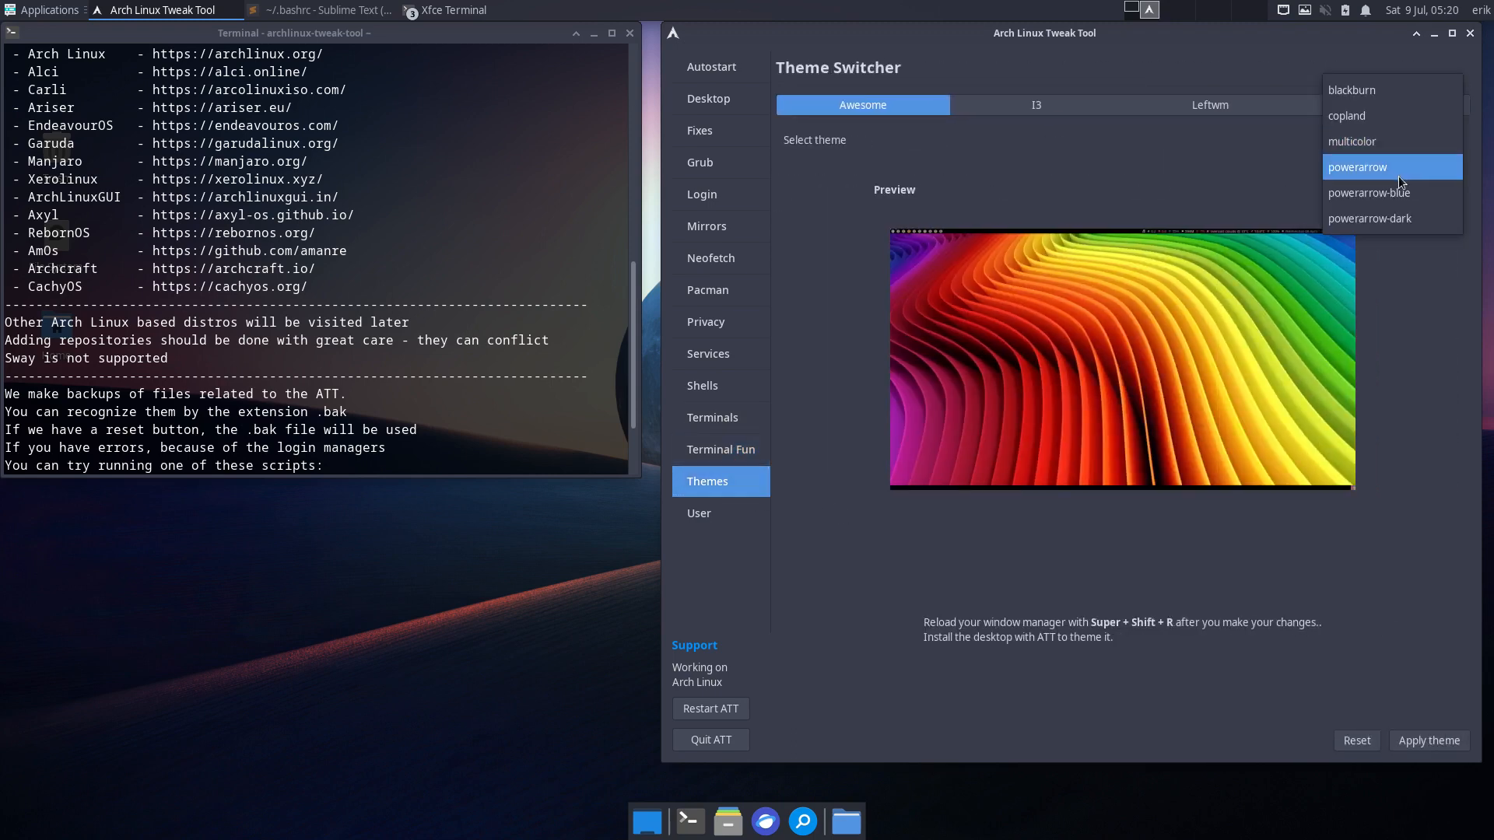
{"action": "left_click", "coordinate": [1399, 175]}
{"action": "left_click", "coordinate": [1412, 740]}
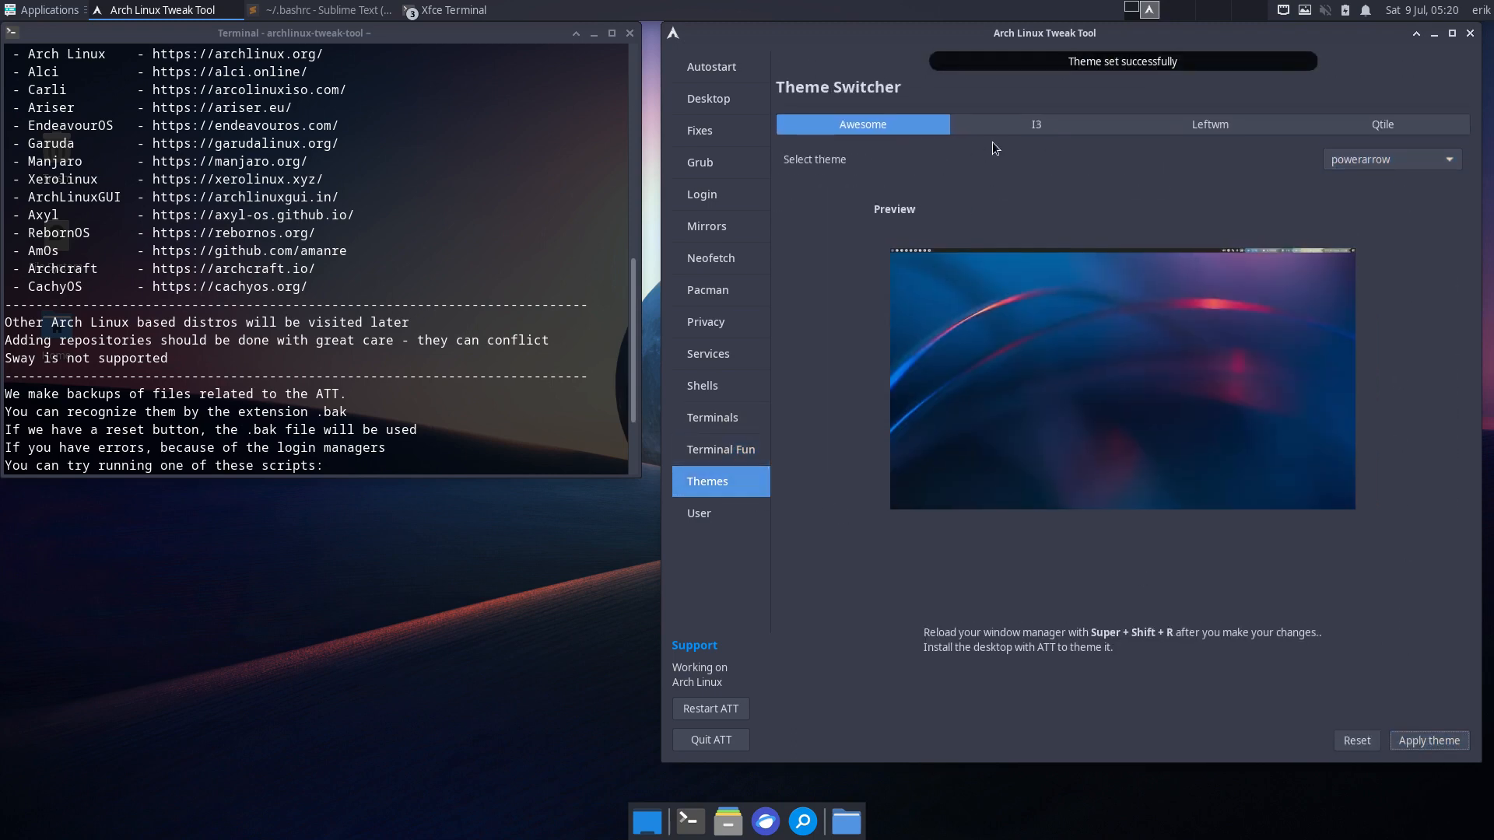
{"action": "left_click", "coordinate": [1017, 123]}
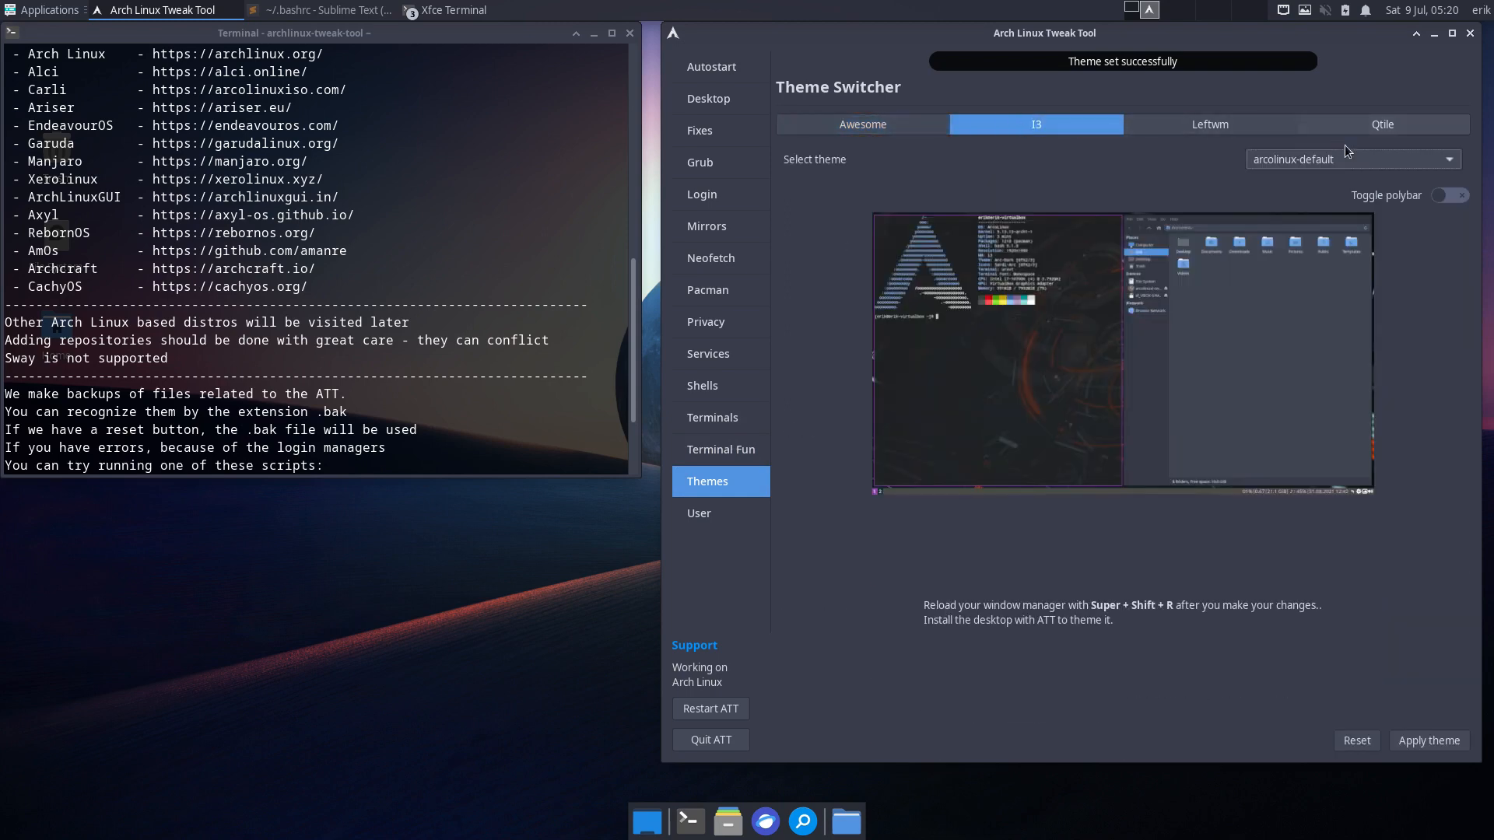
{"action": "left_click", "coordinate": [1348, 156]}
{"action": "left_click", "coordinate": [1369, 190]}
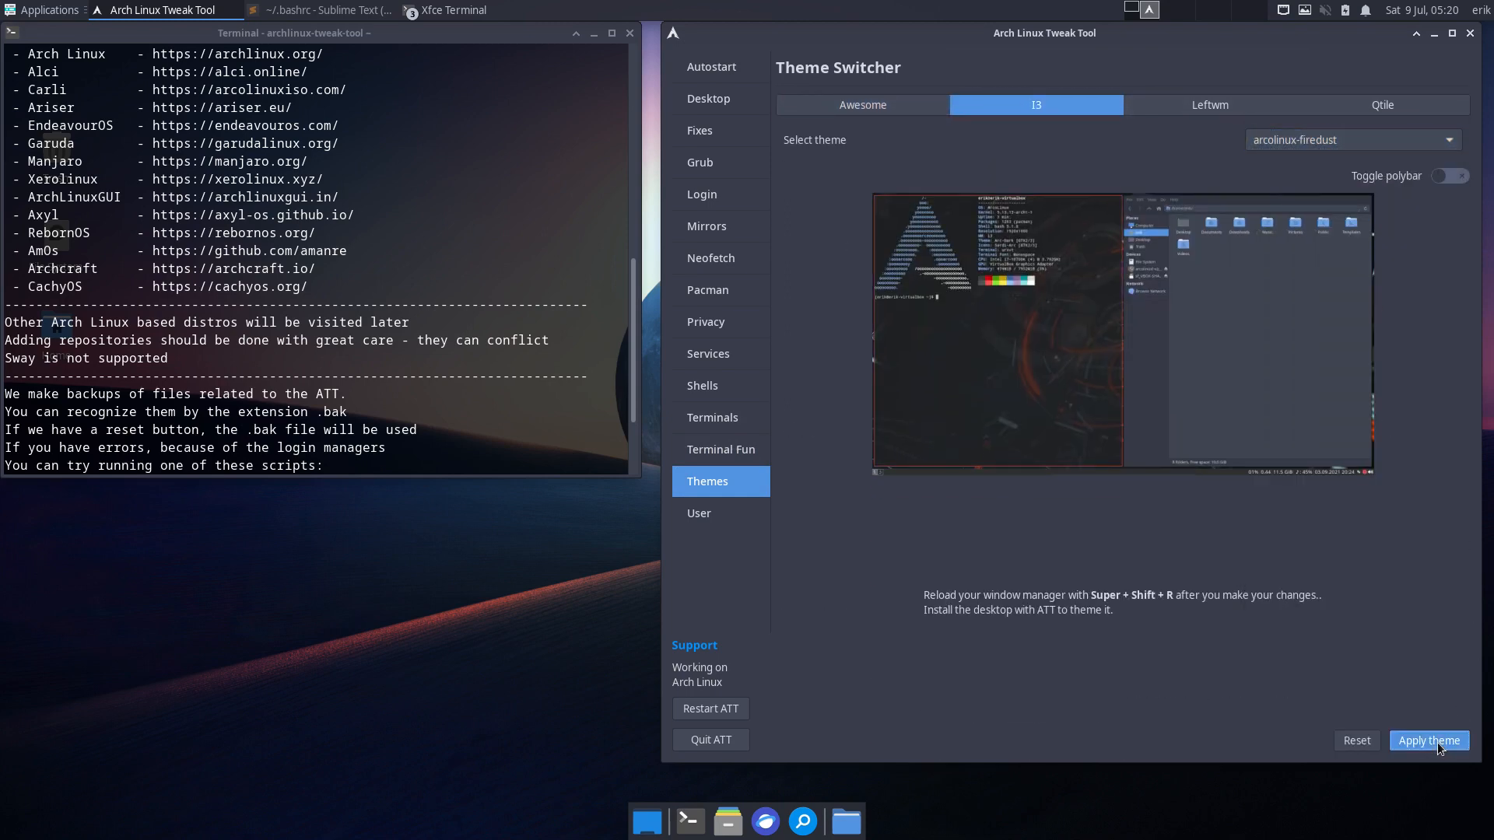
{"action": "left_click", "coordinate": [1437, 745]}
- Install and apply db-color-dev for LeftWM, and apply arcolinux-crimson for Qtile
{"action": "left_click", "coordinate": [1200, 130]}
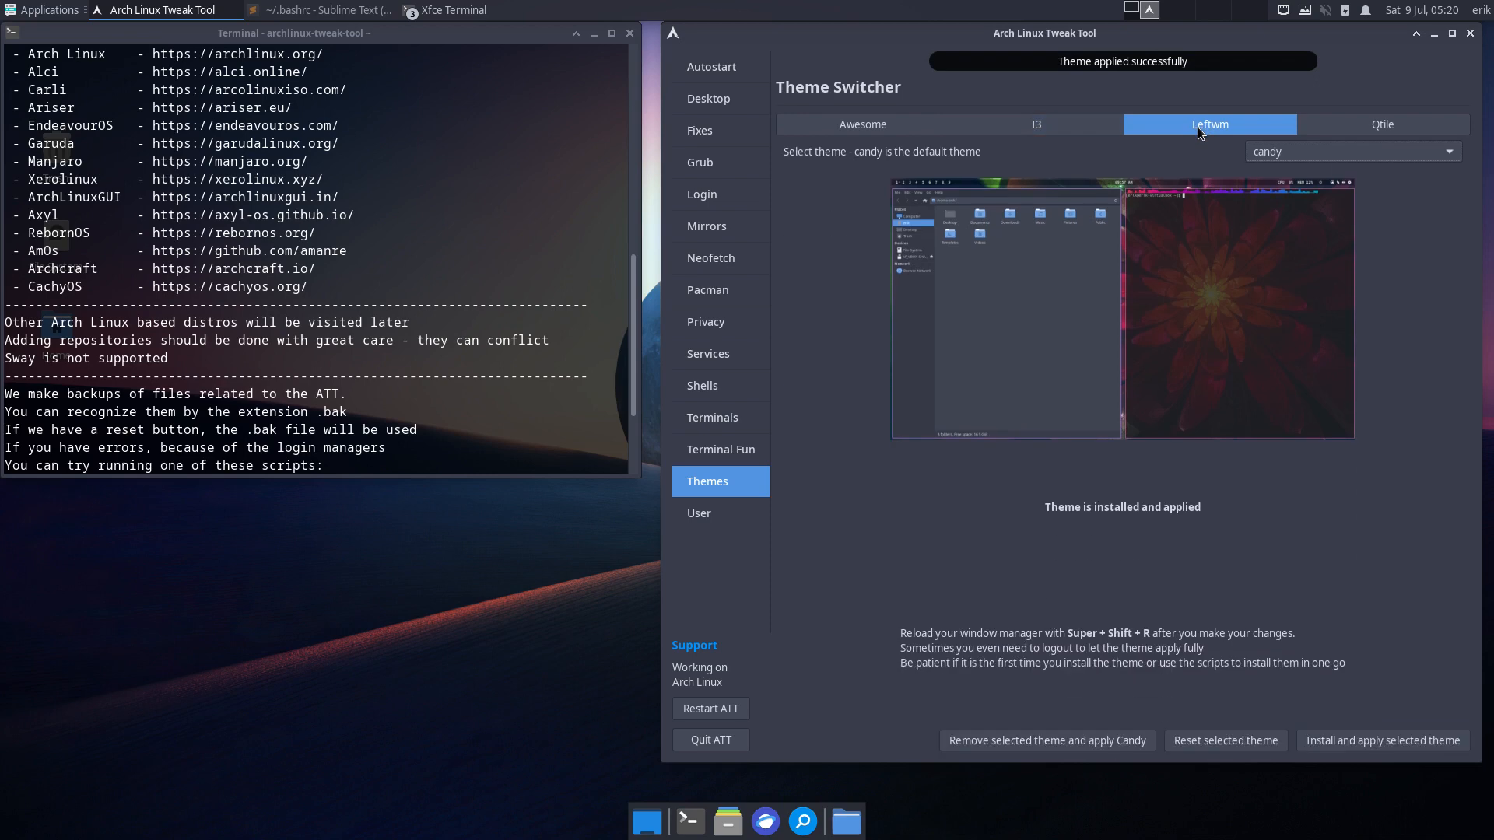
{"action": "left_click", "coordinate": [1309, 152]}
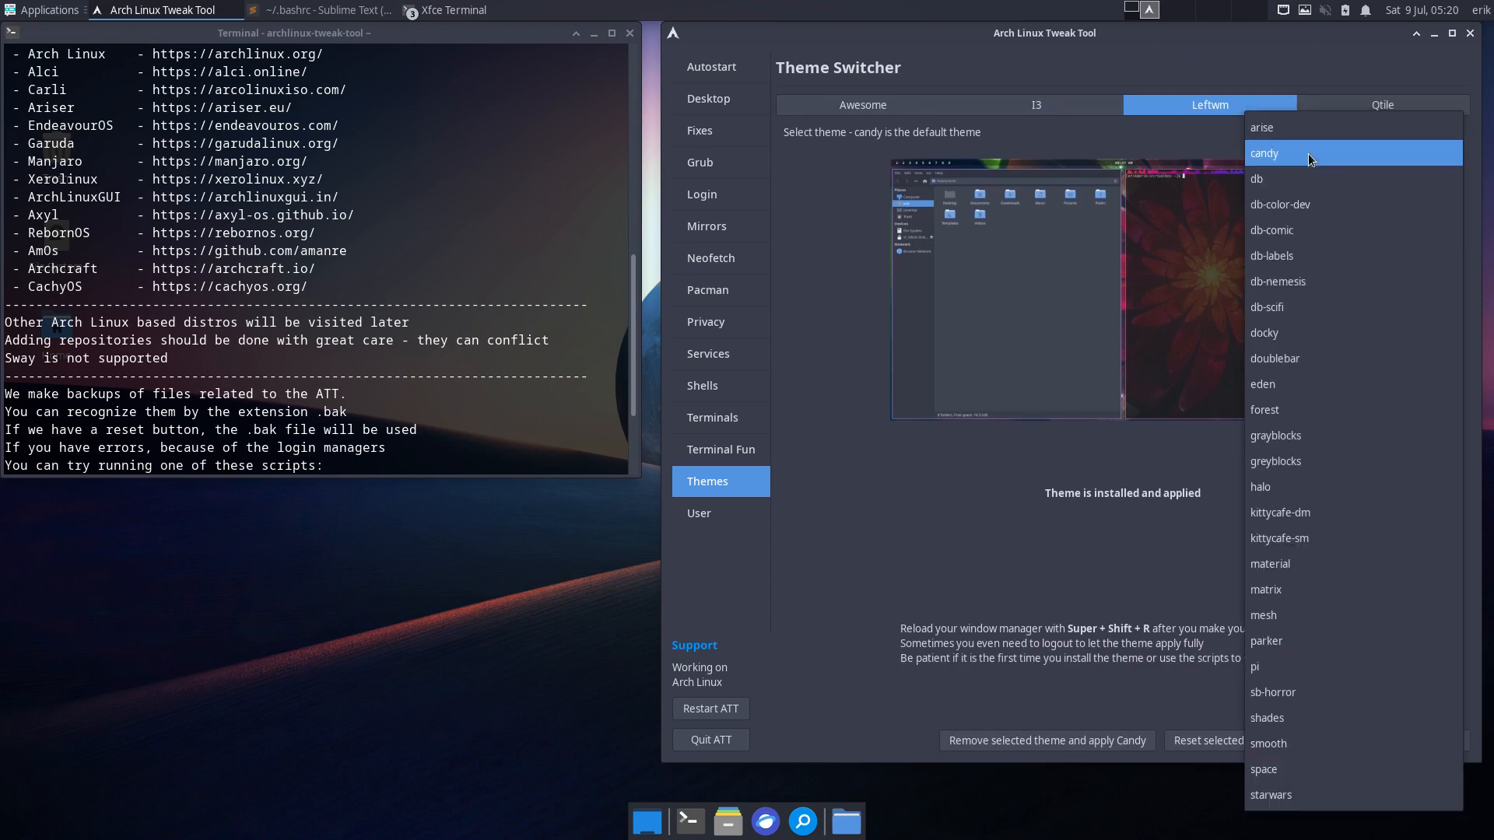
{"action": "left_click", "coordinate": [1310, 196]}
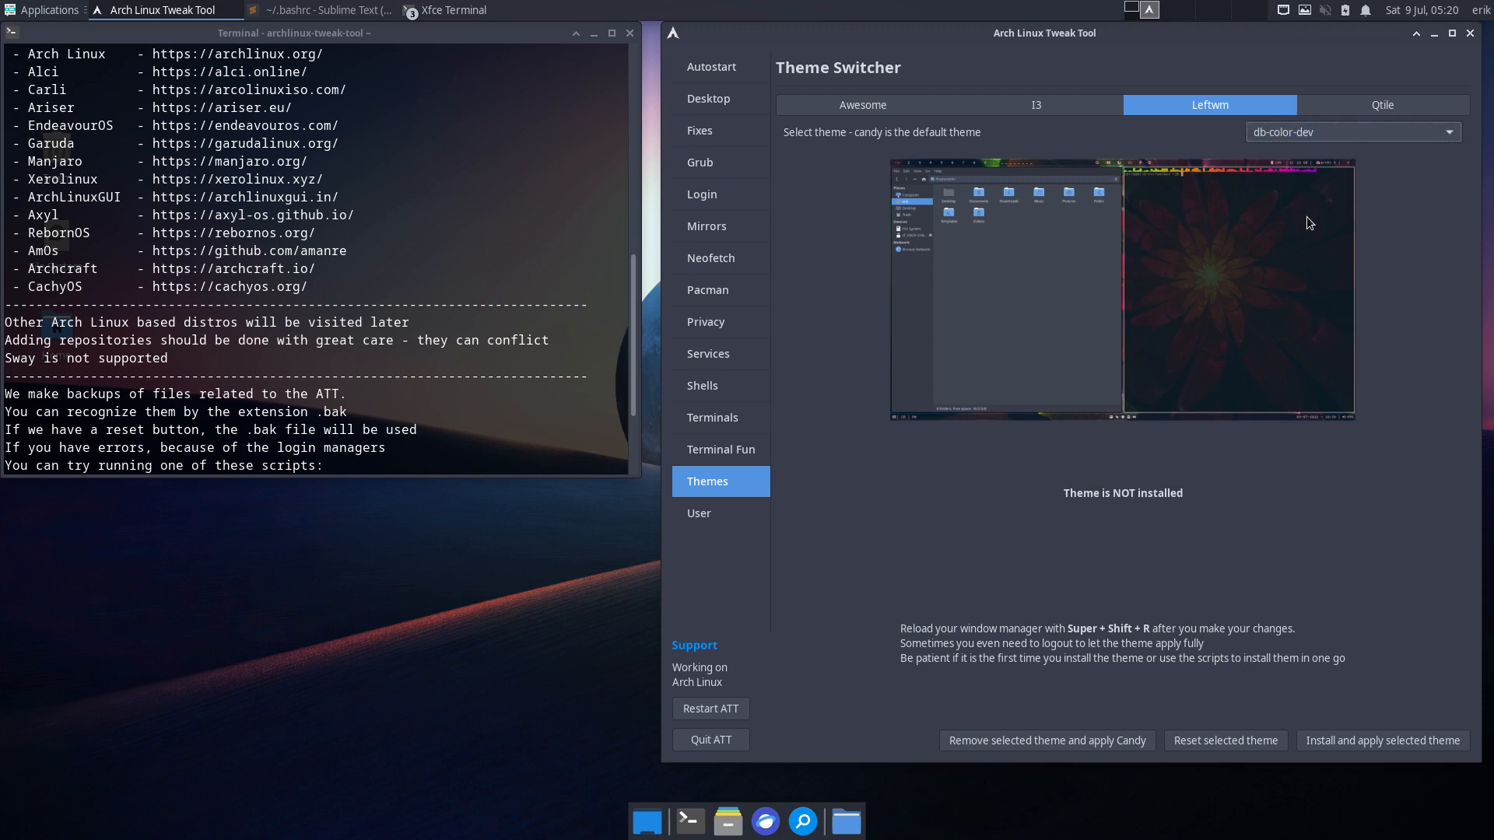
{"action": "left_click", "coordinate": [1394, 740]}
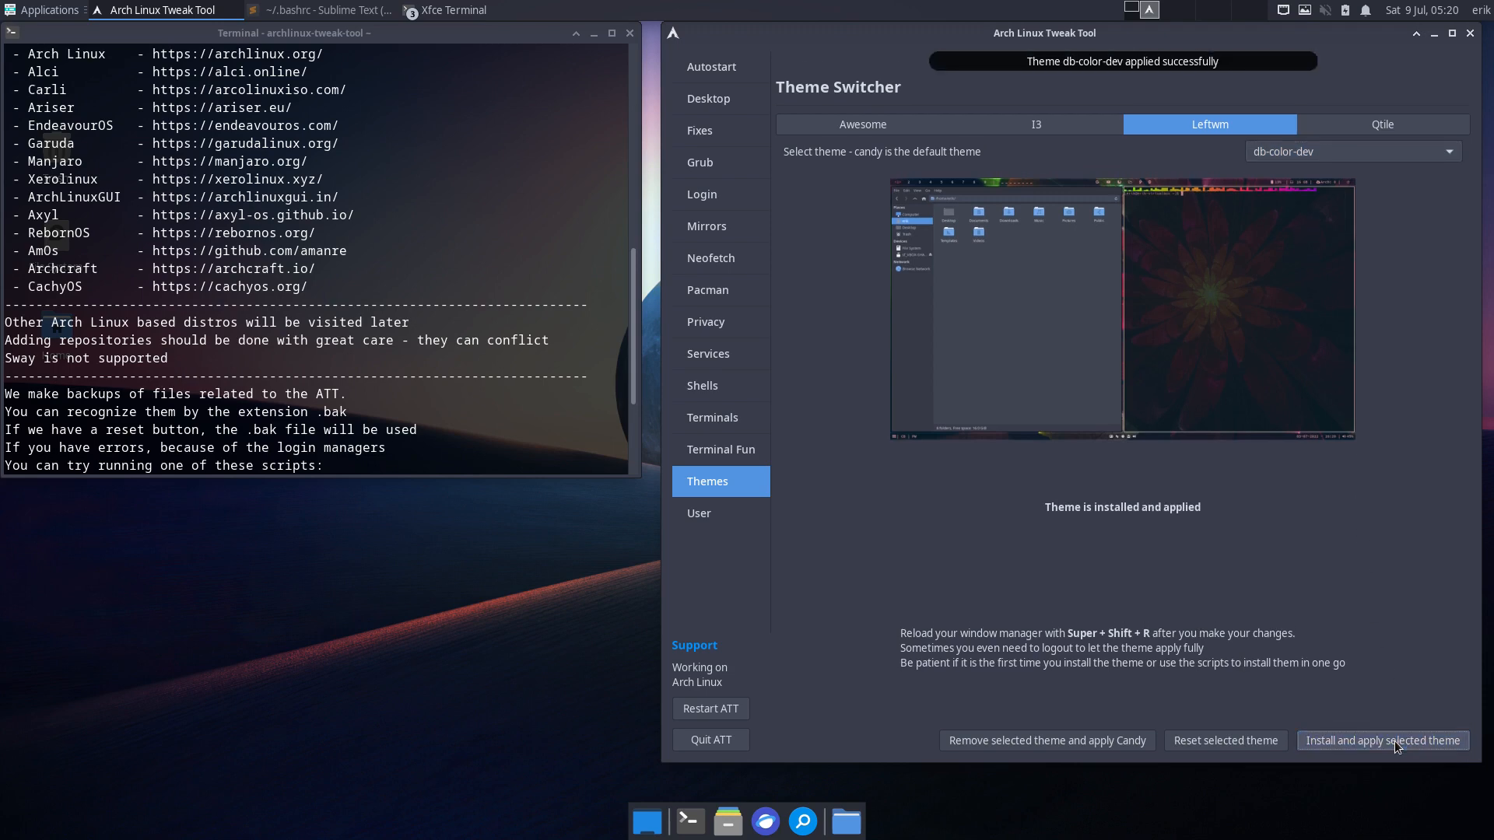
{"action": "left_click", "coordinate": [1371, 105]}
{"action": "left_click", "coordinate": [1370, 131]}
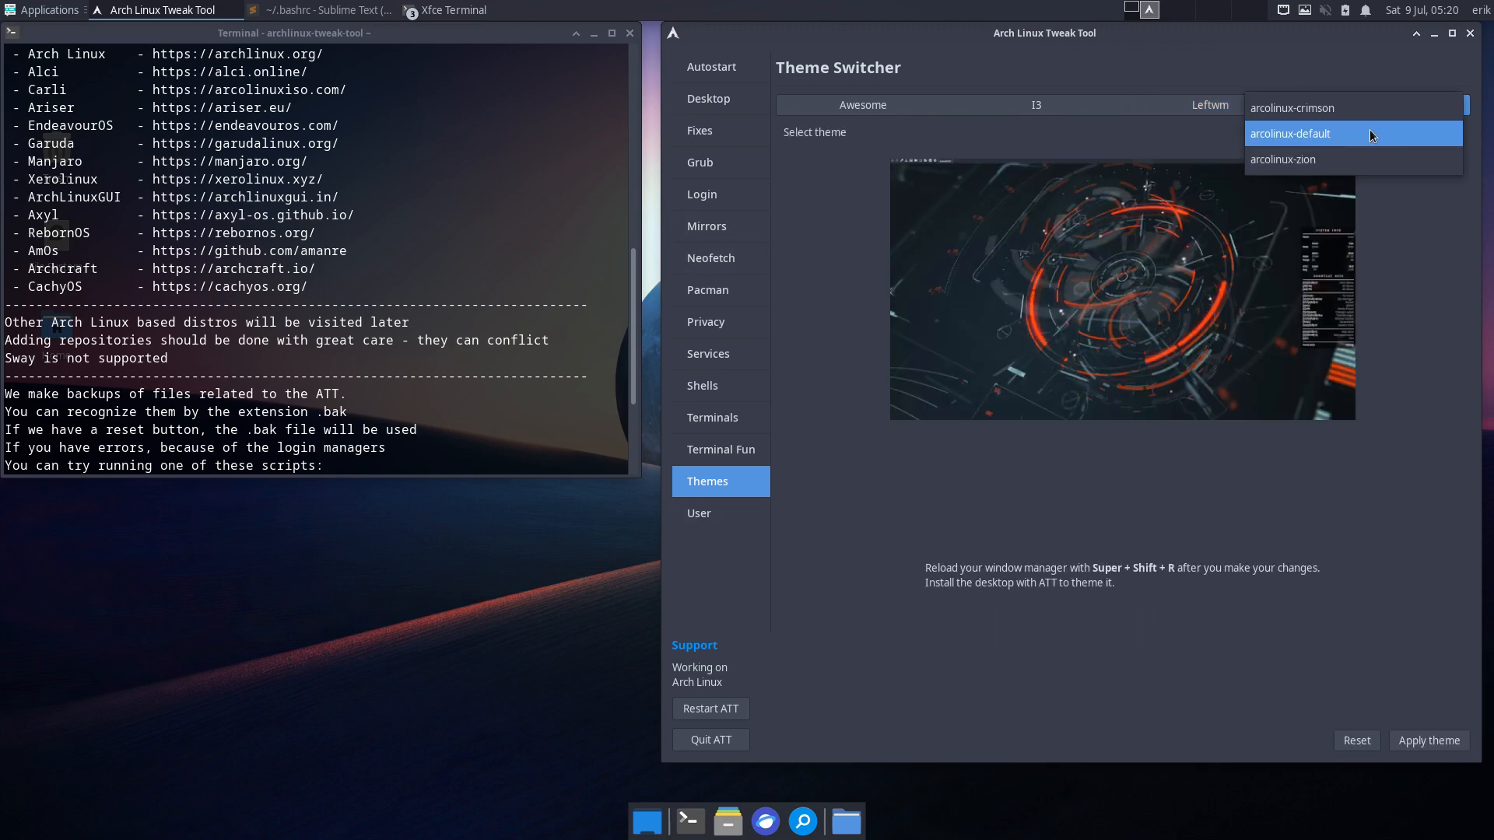
{"action": "left_click", "coordinate": [1374, 111]}
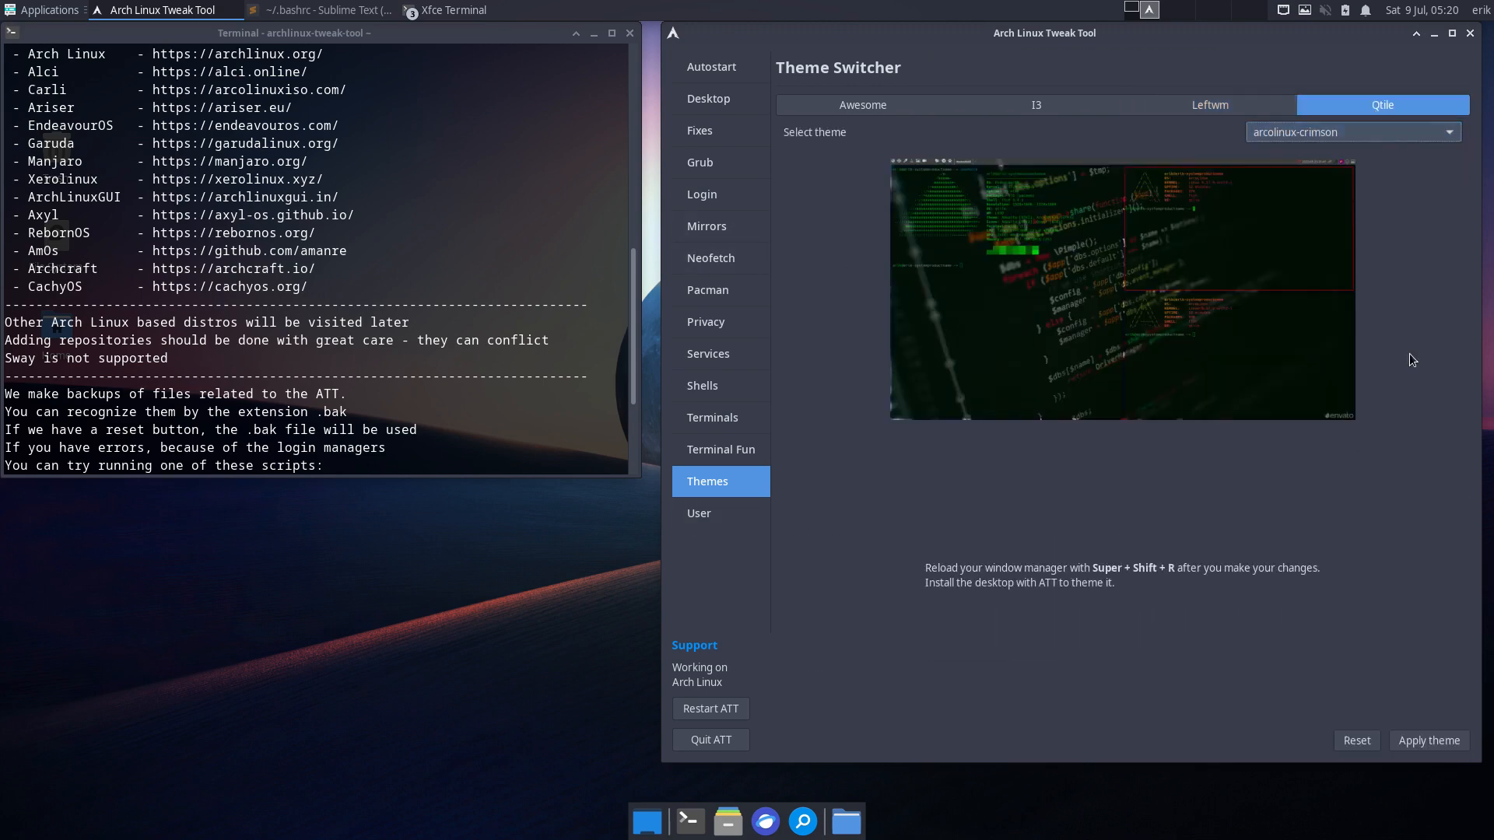
{"action": "left_click", "coordinate": [1424, 742]}
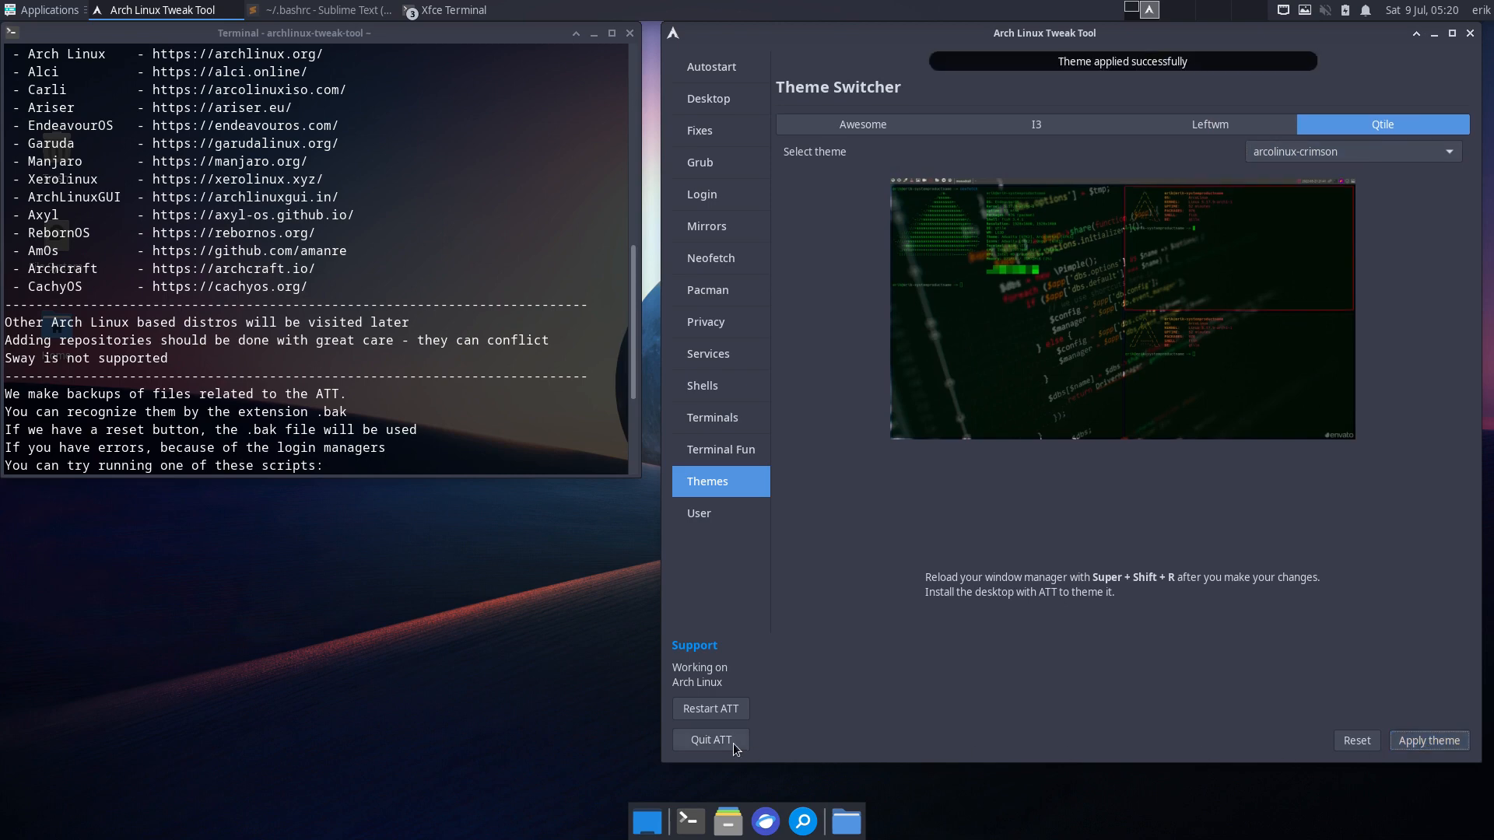
- Quit the tweak tool and log out of the Xfce session
{"action": "left_click", "coordinate": [710, 740]}
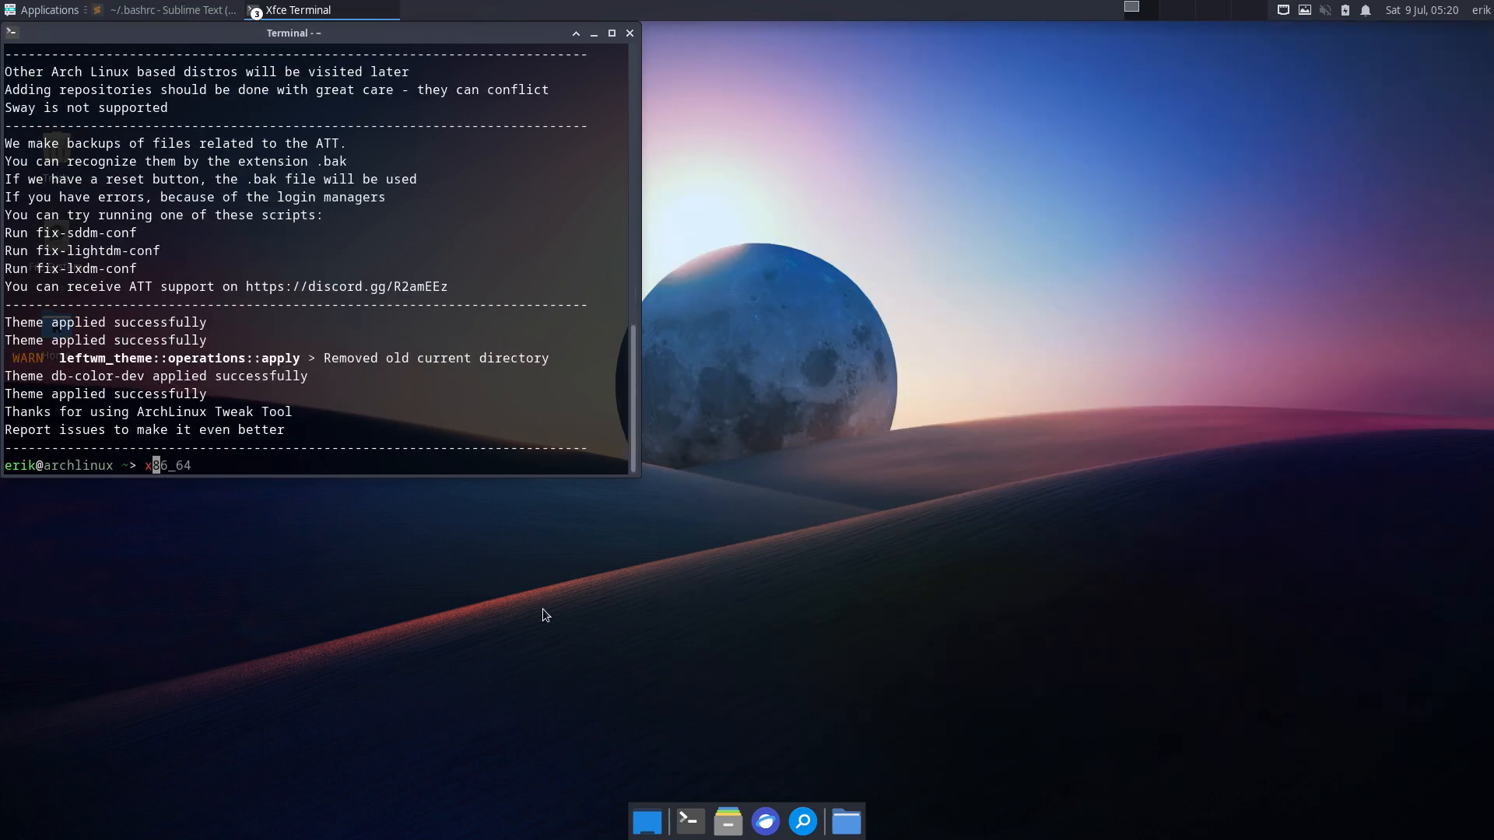
{"action": "left_click", "coordinate": [1481, 10]}
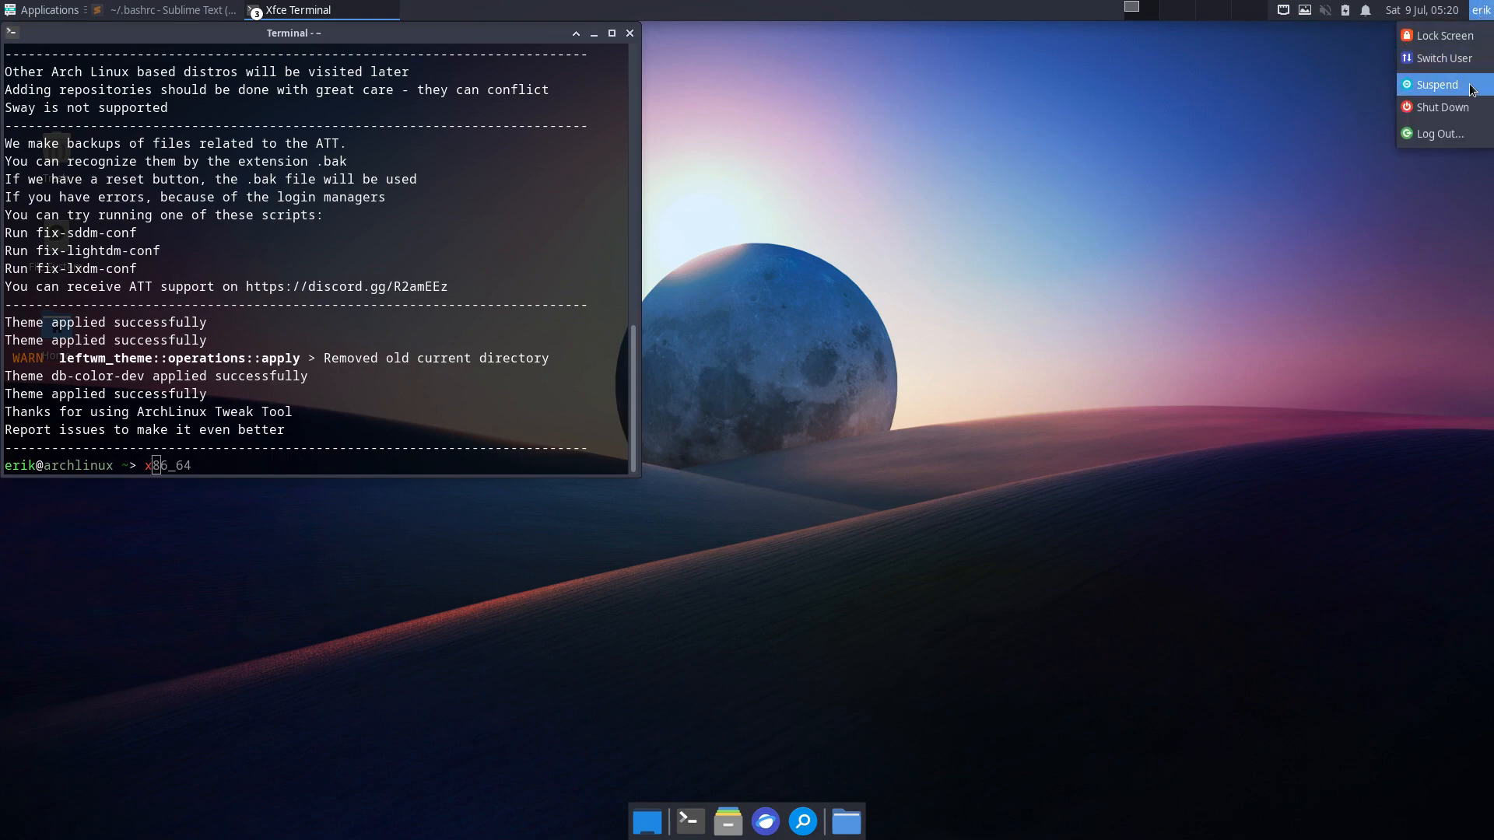
{"action": "left_click", "coordinate": [1460, 134]}
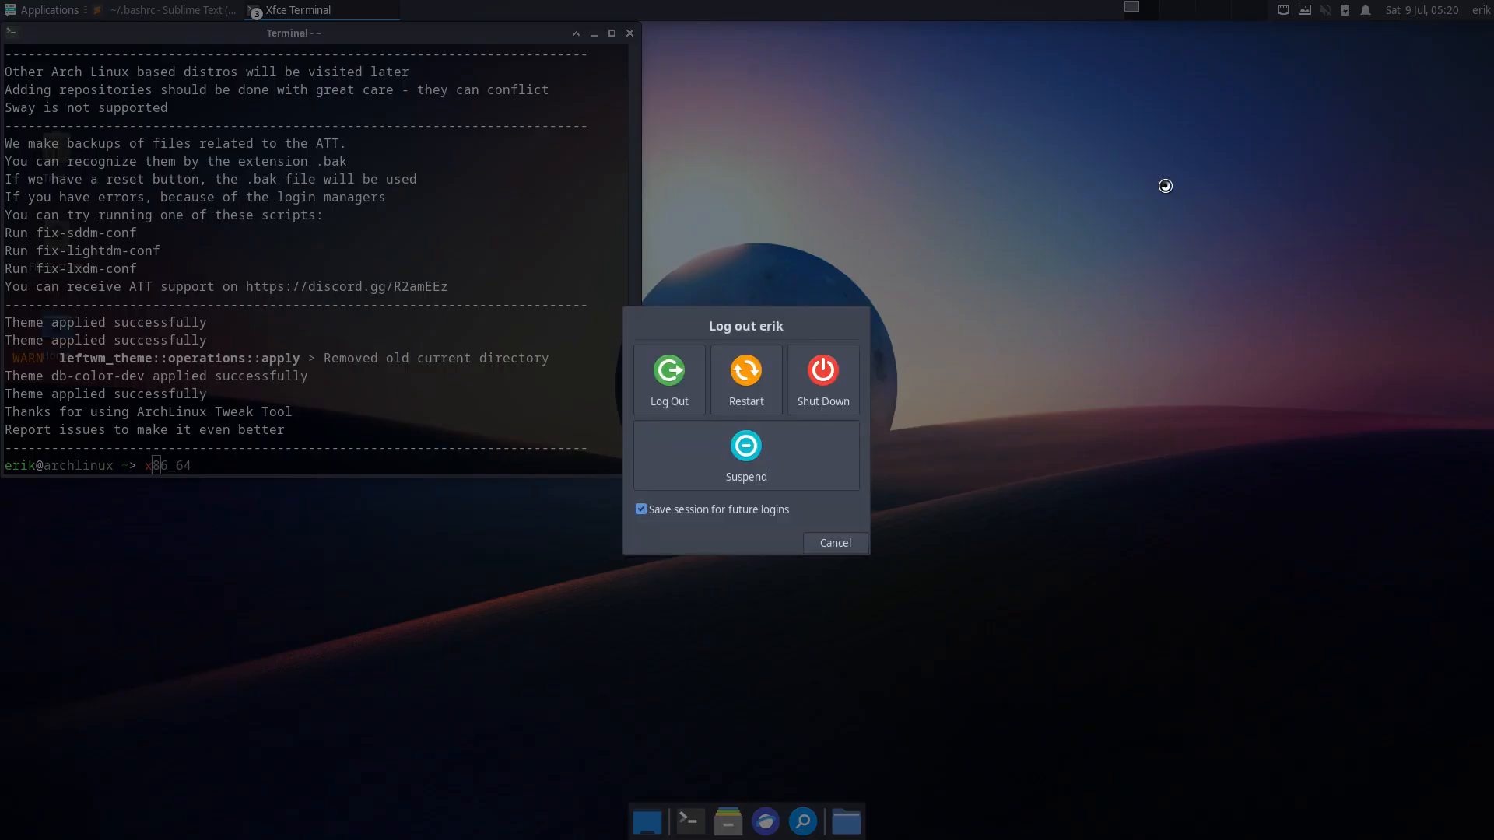
{"action": "left_click", "coordinate": [684, 376]}
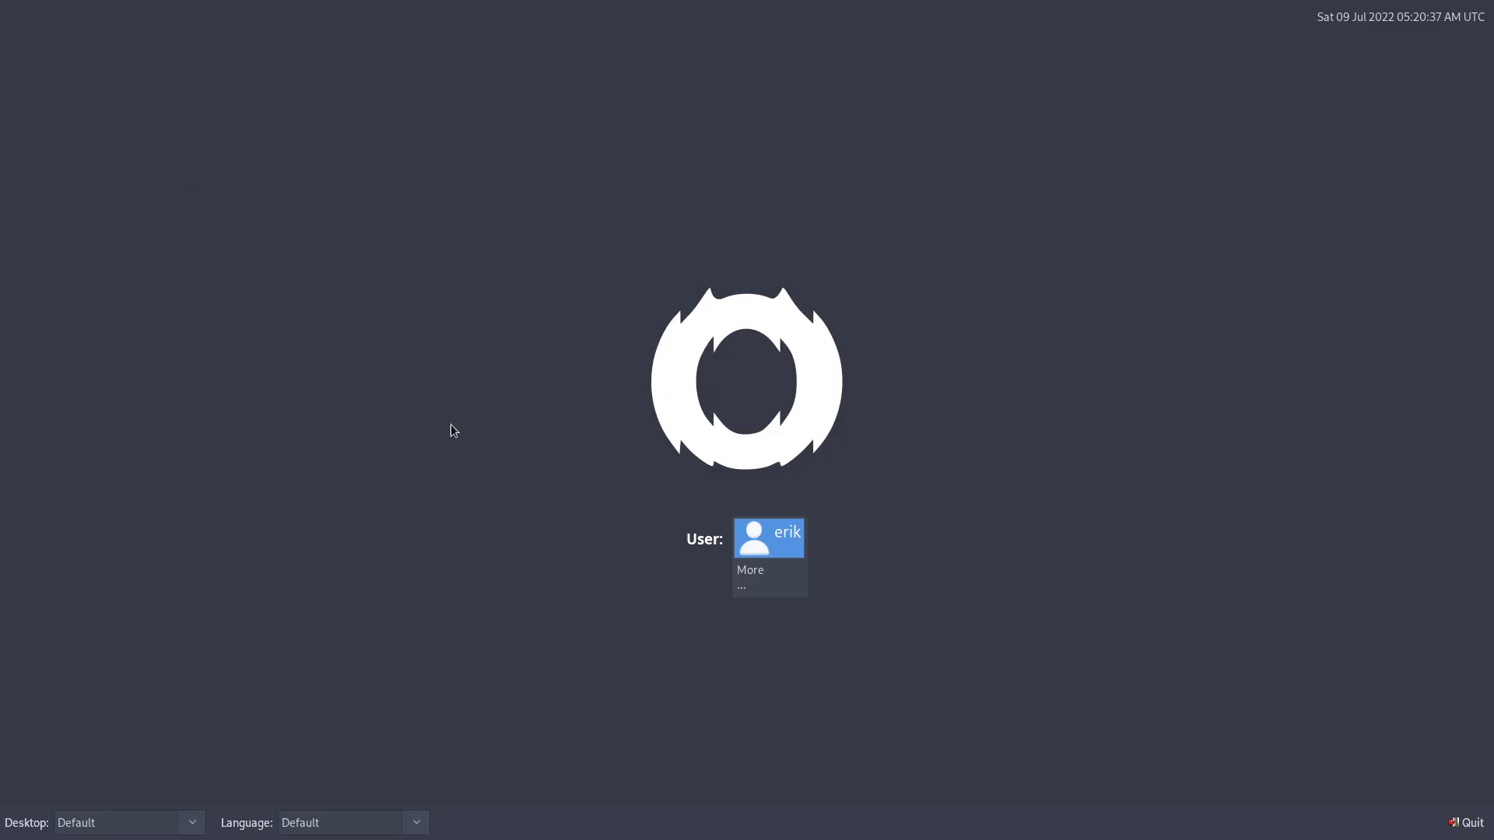
{"action": "left_click", "coordinate": [144, 828]}
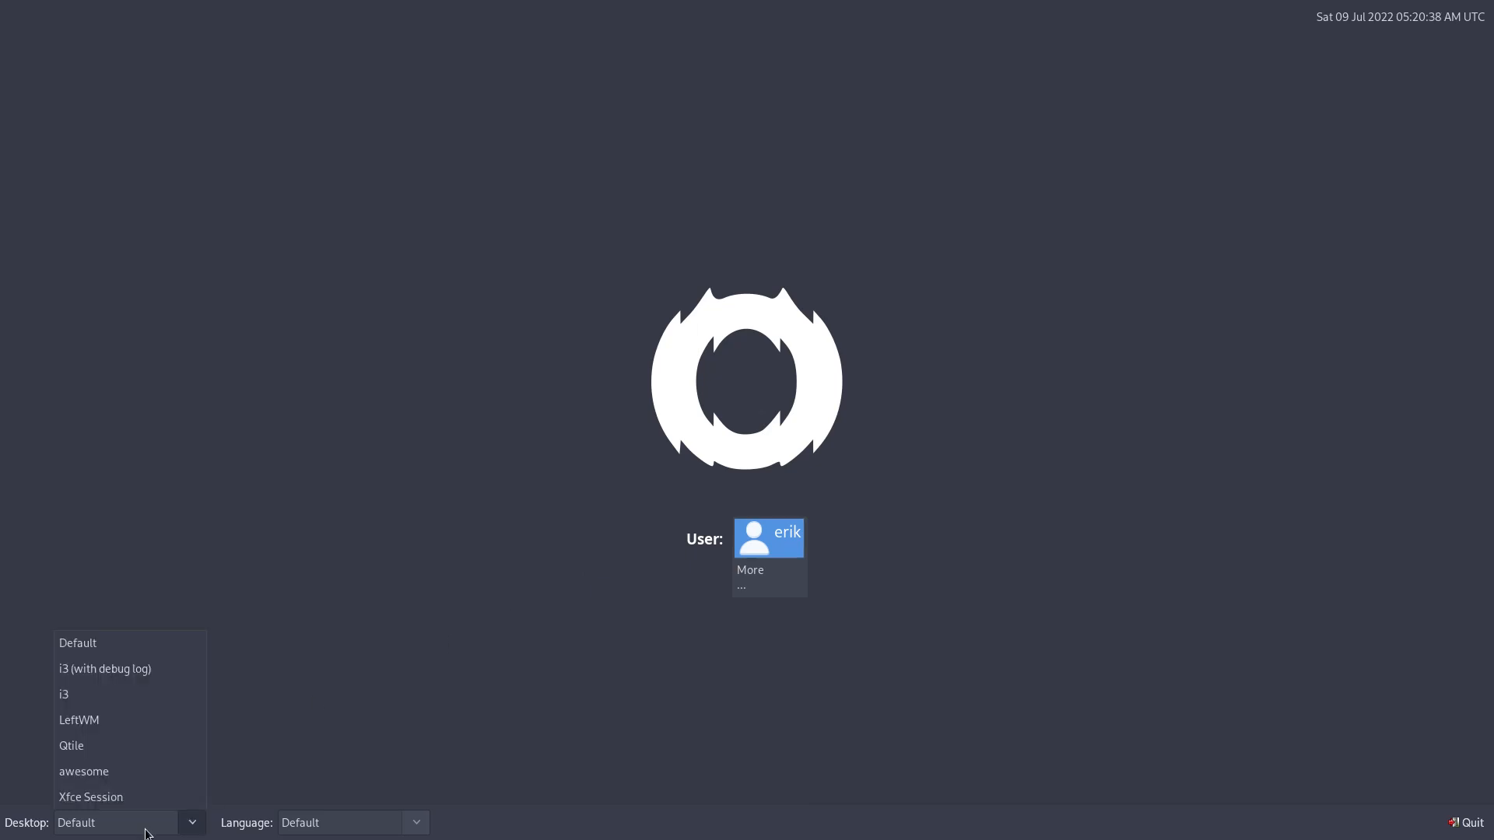
- Choose the Qtile session at the greeter and log in with the user's password
{"action": "left_click", "coordinate": [113, 751]}
{"action": "left_click", "coordinate": [773, 557]}
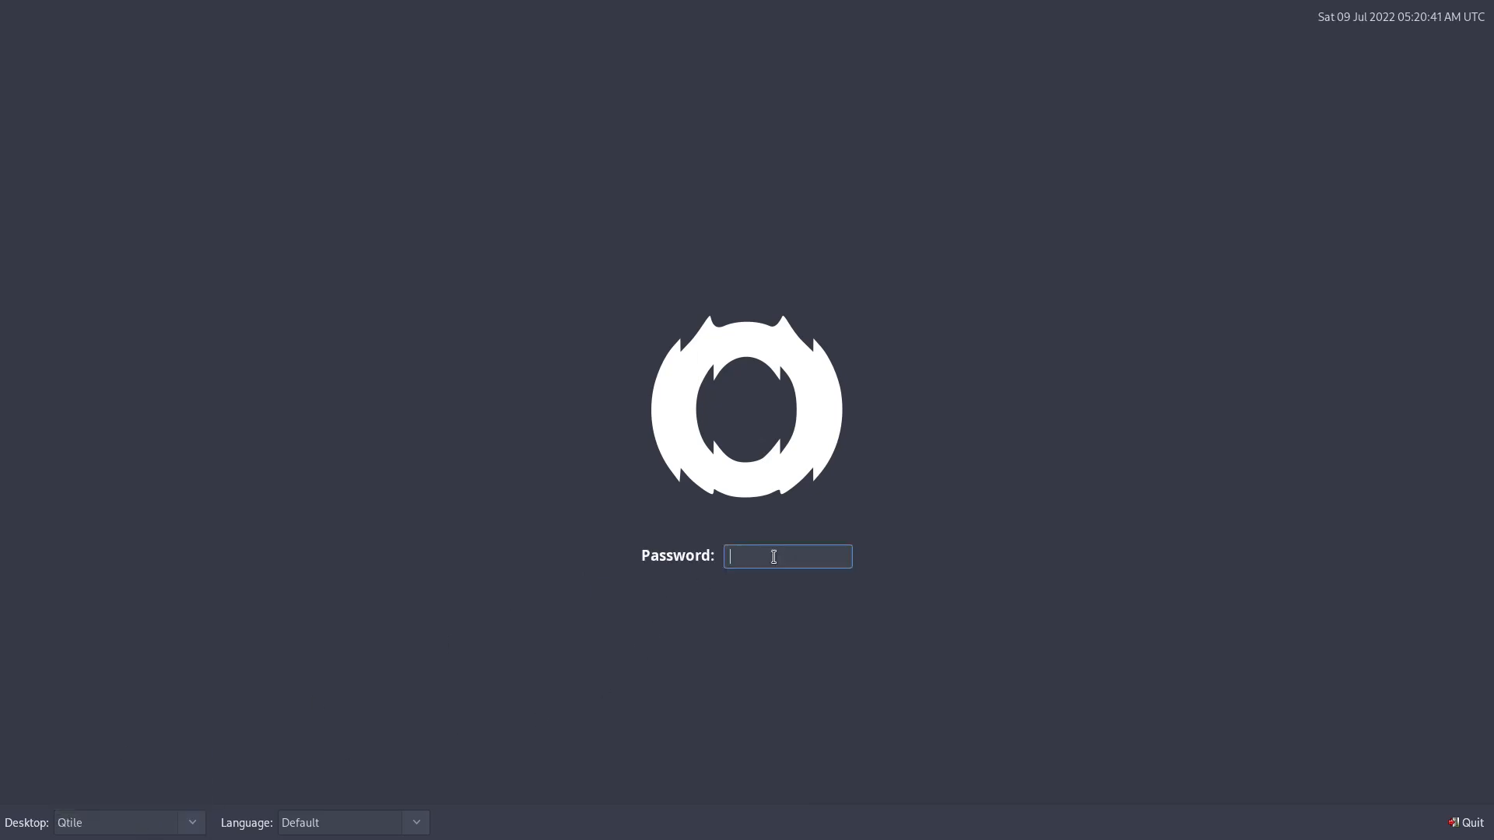
{"action": "type", "text": "••••"}
{"action": "key", "text": "Return"}
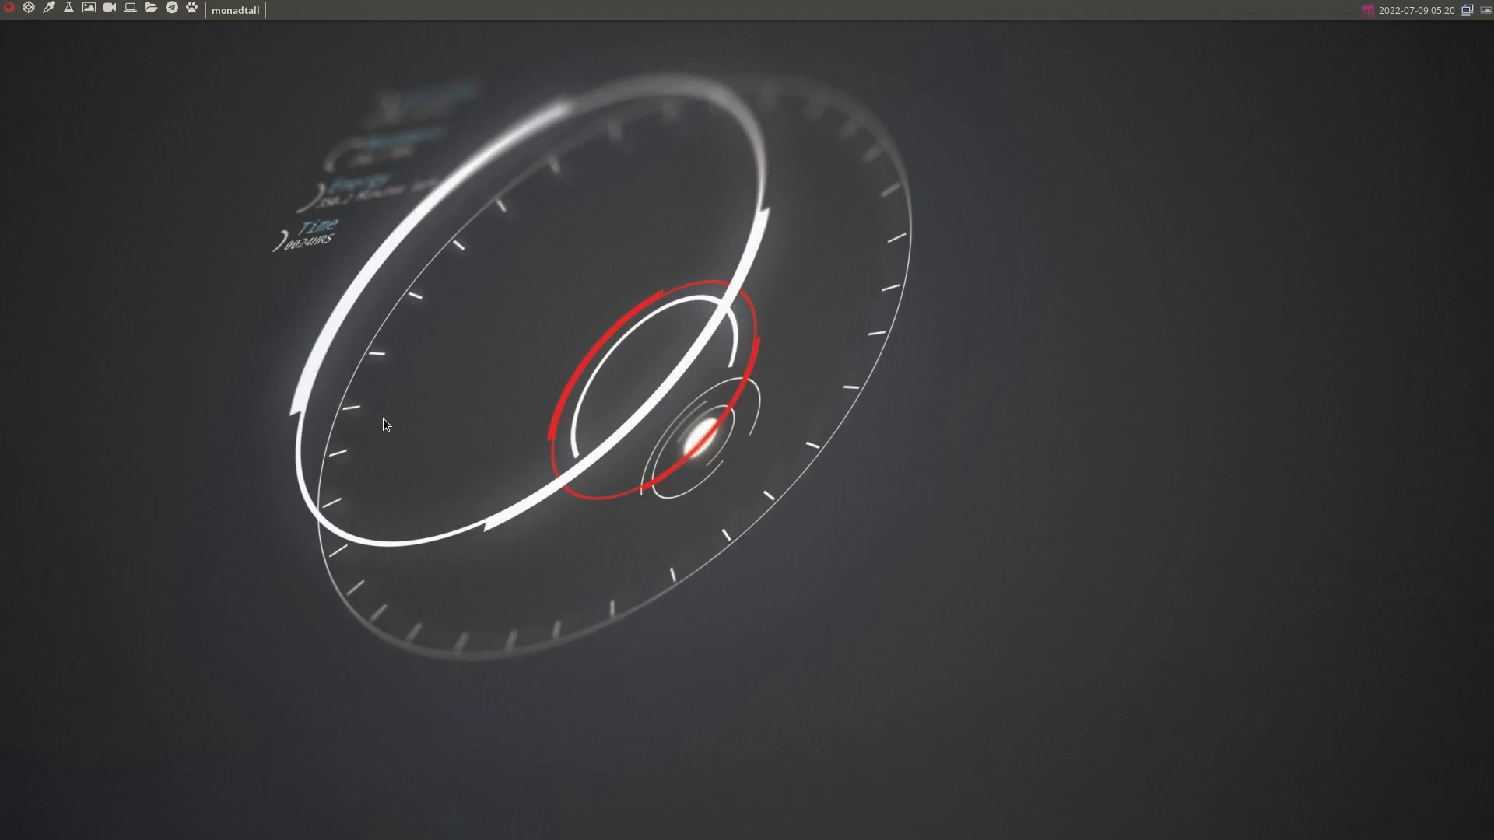
- Open a terminal, the file manager and Firefox via dmenu, then close them
{"action": "key", "text": "super+Return"}
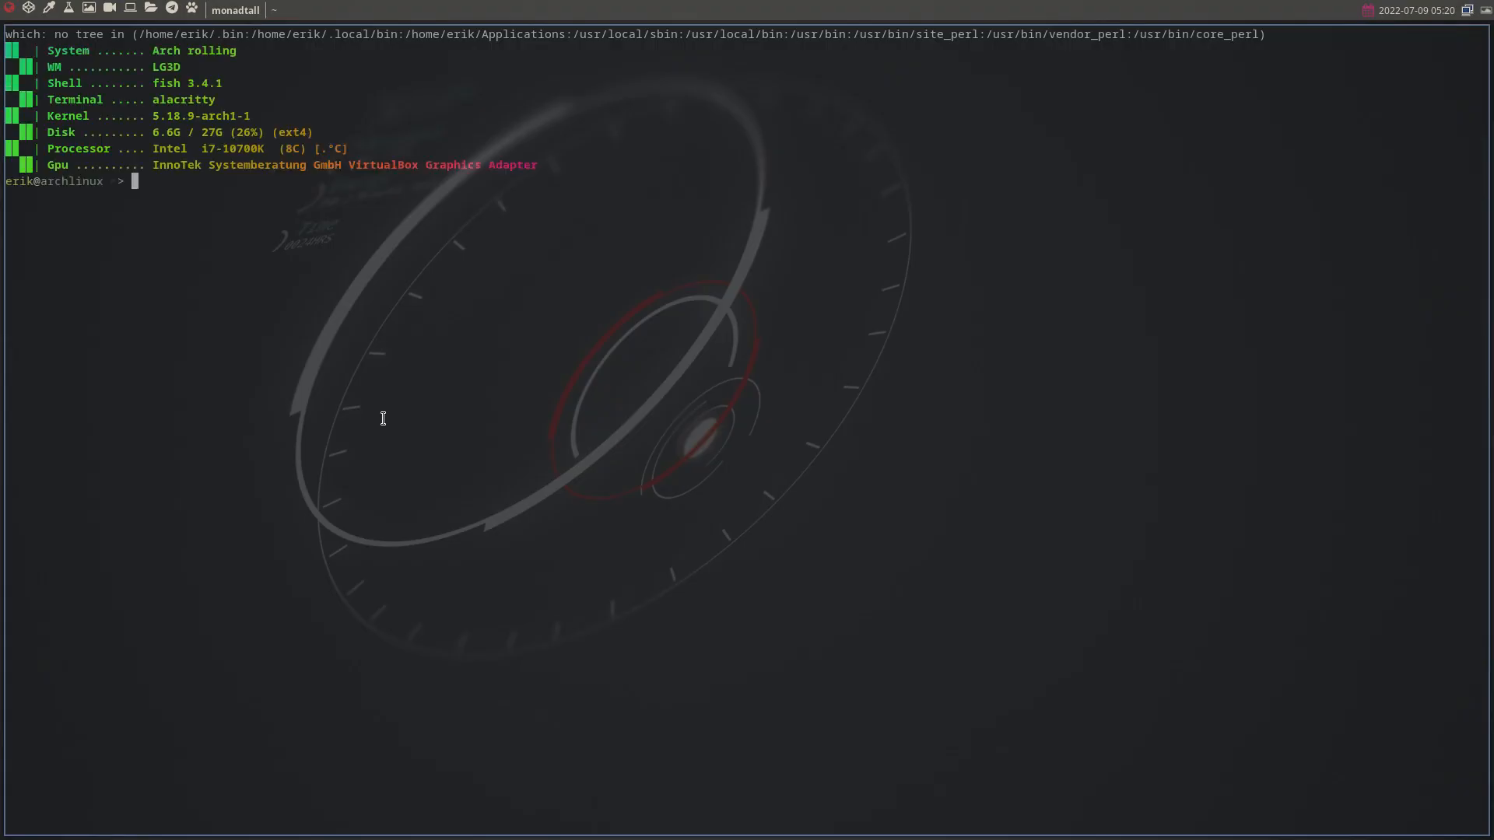
{"action": "key", "text": "super+e"}
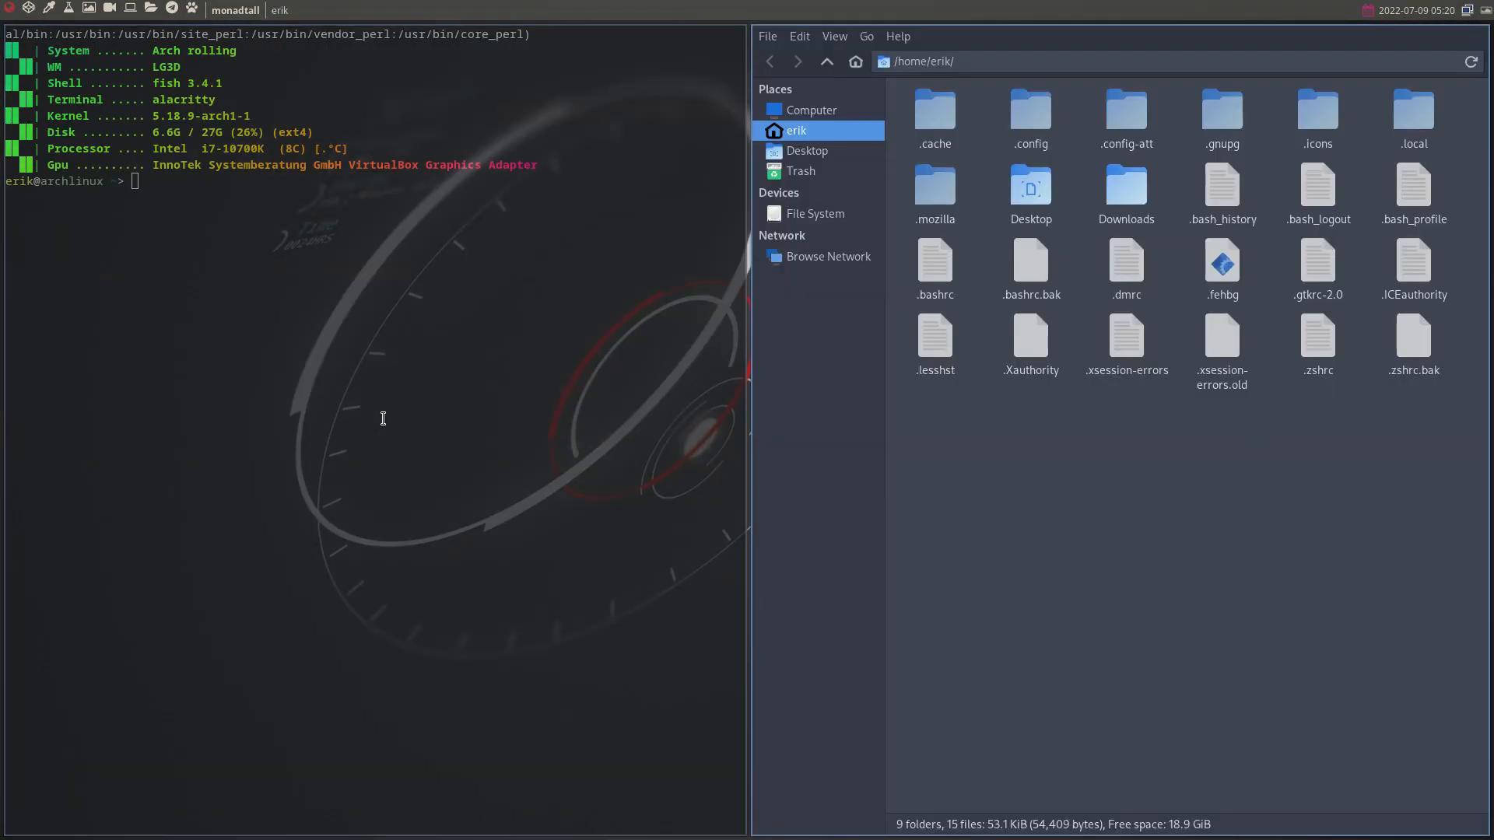
{"action": "key", "text": "super+p"}
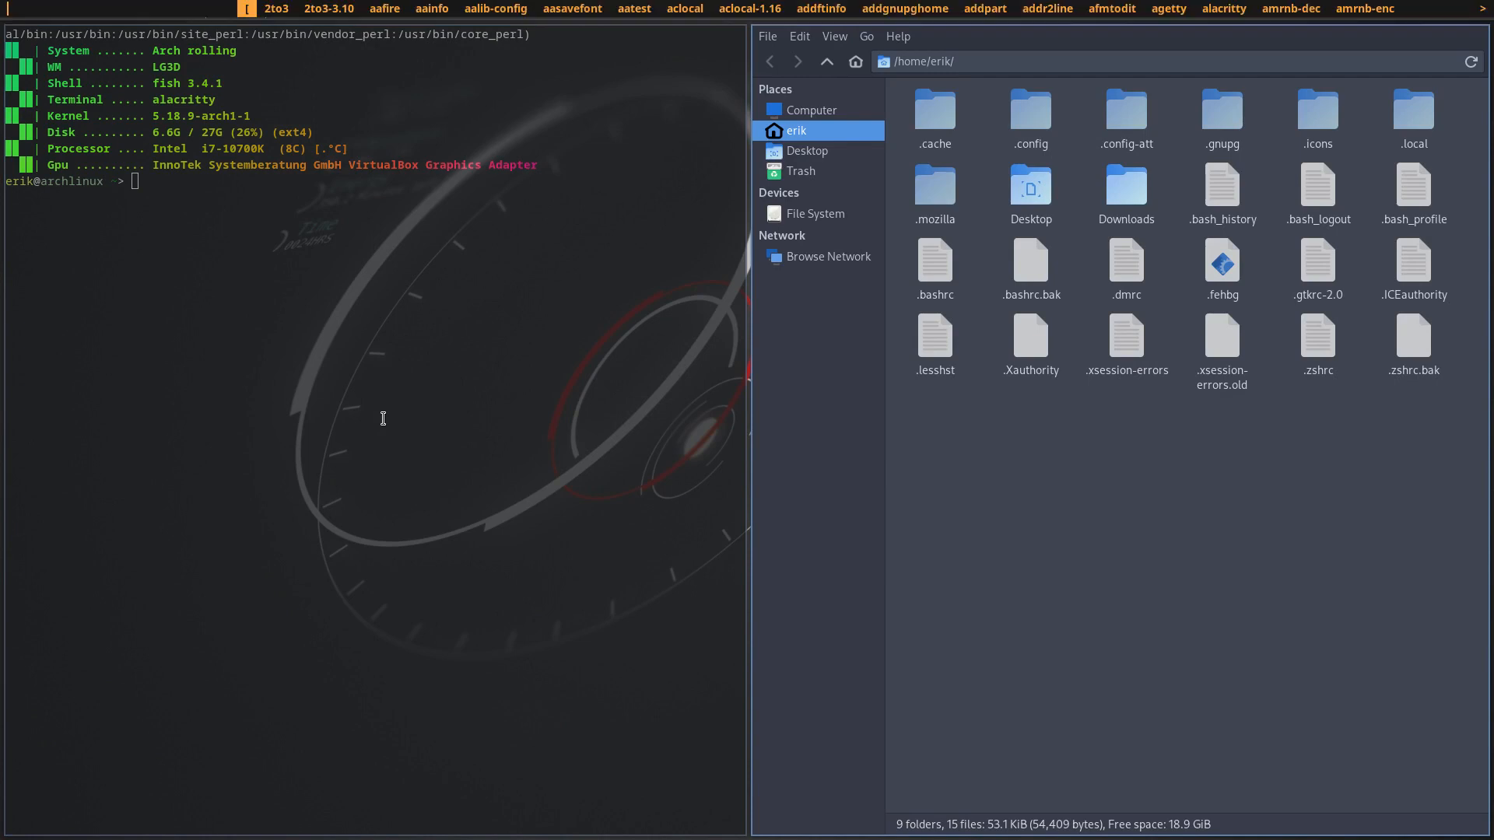
{"action": "type", "text": "firef"}
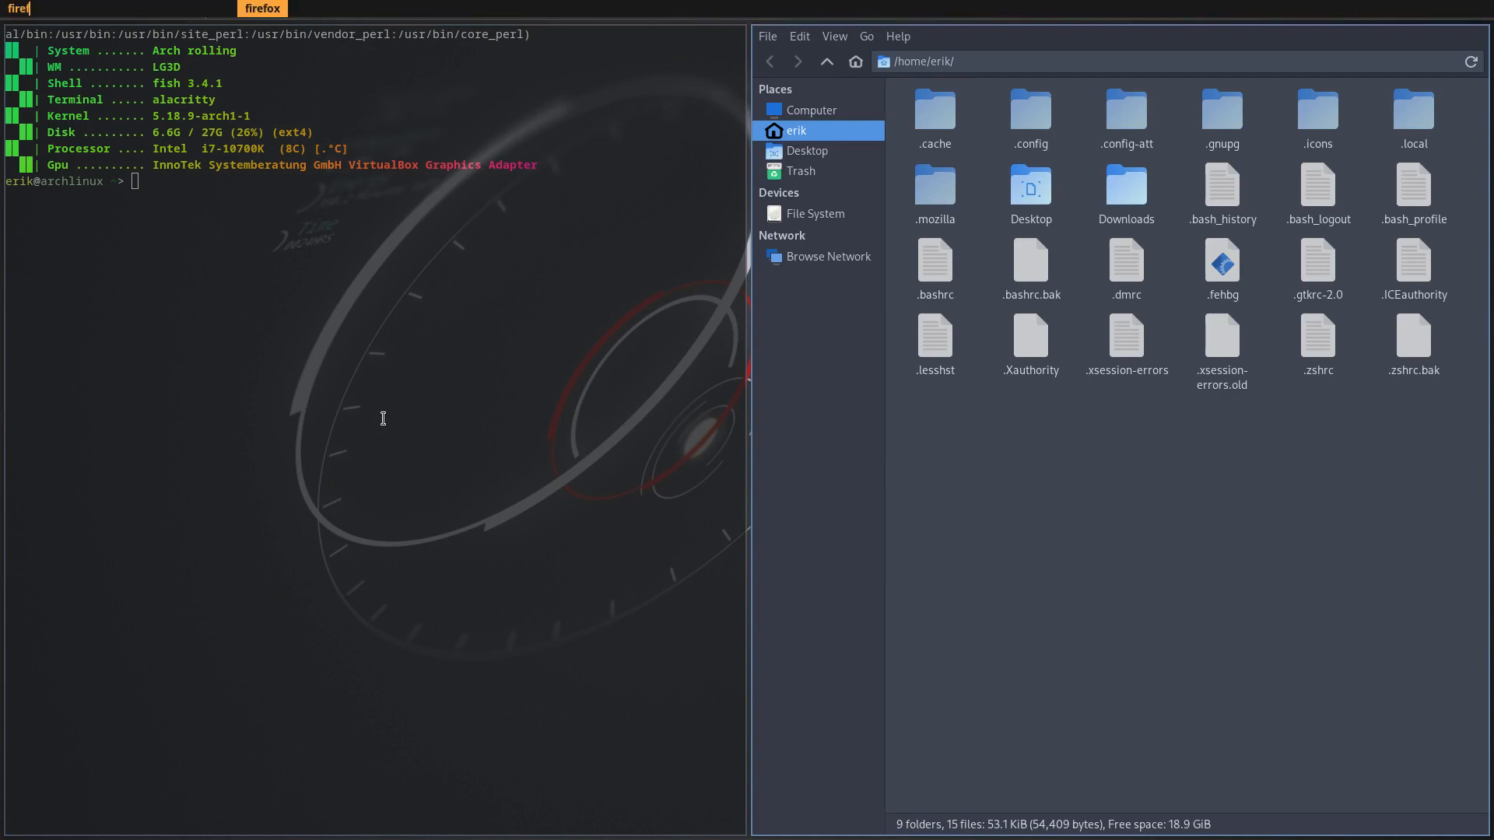
{"action": "key", "text": "Return"}
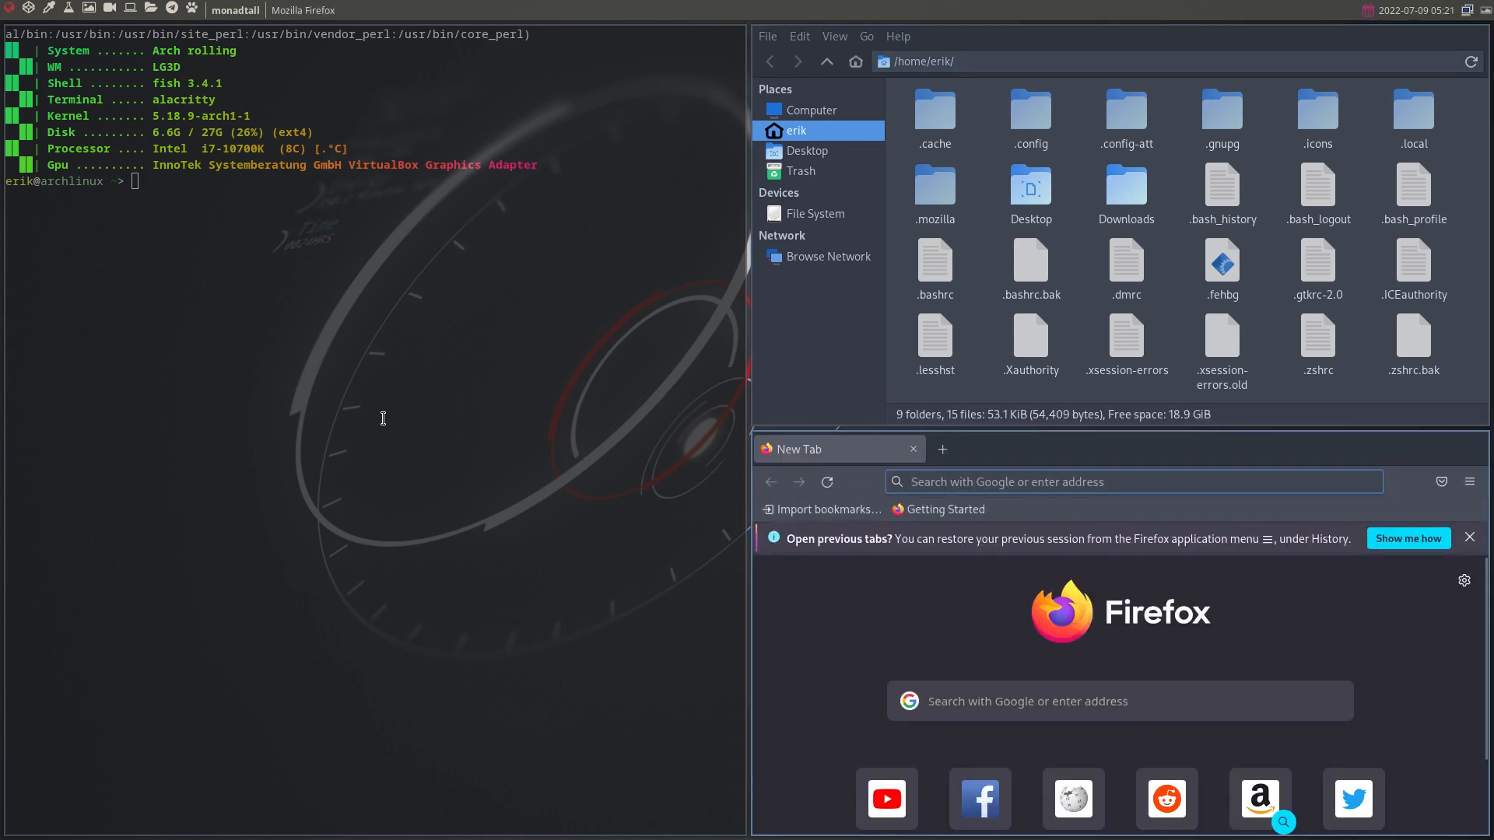
{"action": "key", "text": "super+q"}
{"action": "key", "text": "super+q"}
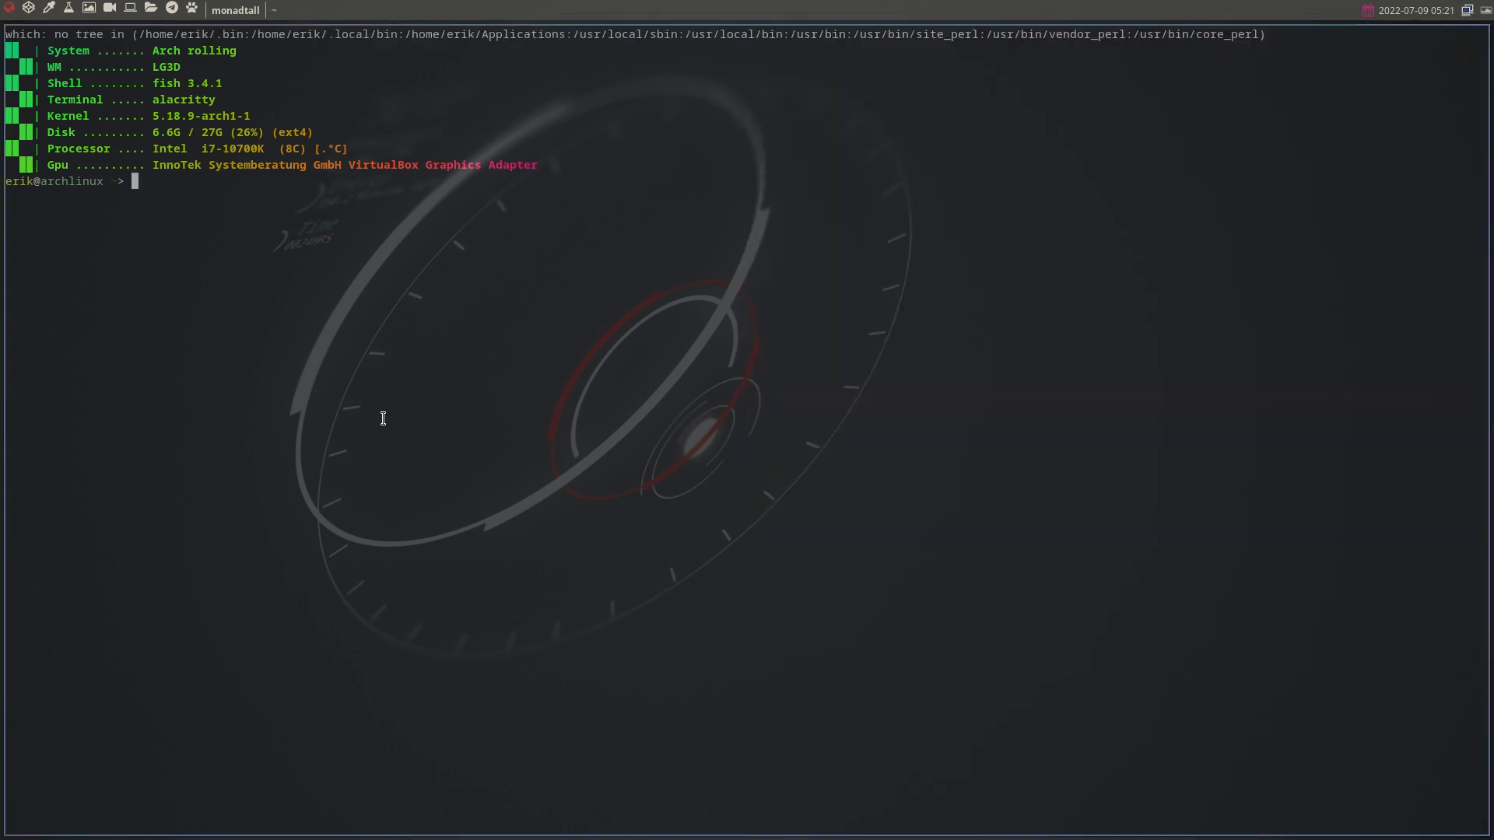
{"action": "key", "text": "super+q"}
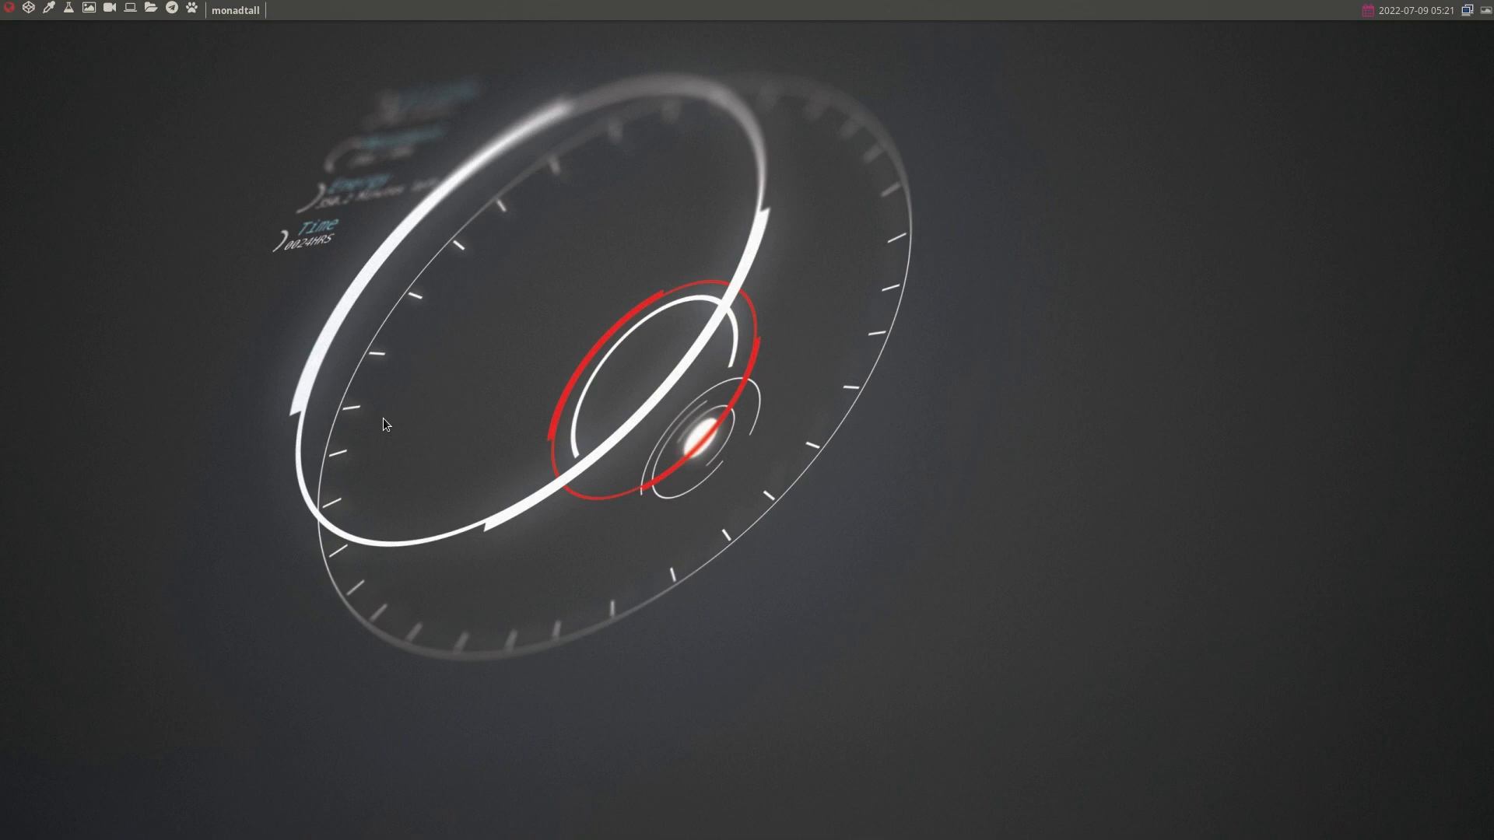
- Log out of the Qtile session from the logout overlay
{"action": "key", "text": "super+x"}
{"action": "key", "text": "l"}
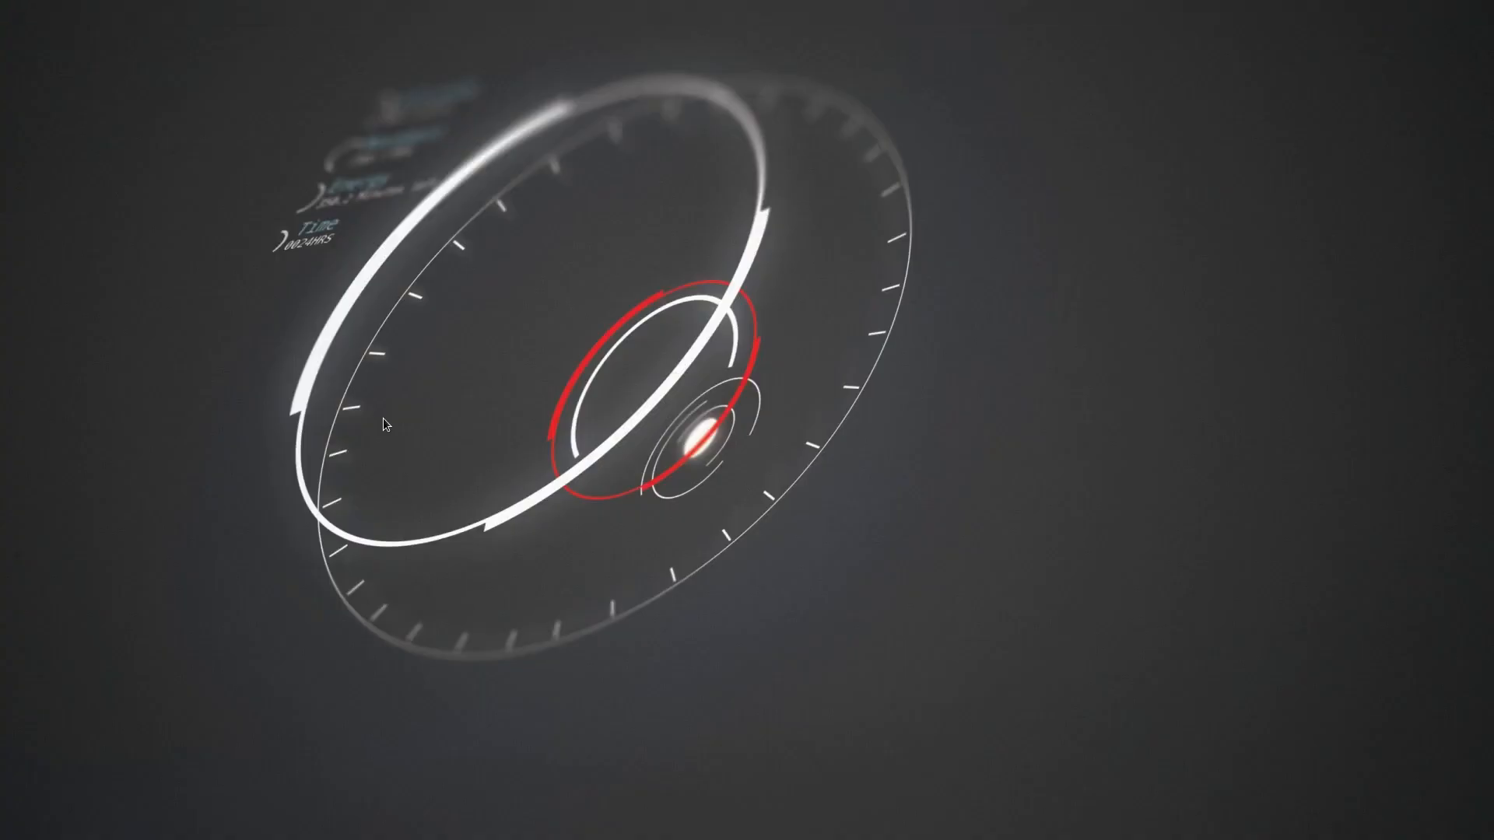
{"action": "key", "text": "Return"}
- Enter the account password, retyping it after a mistake, to open Arch Linux Tweak Tool on Autostart
{"action": "type", "text": "•••"}
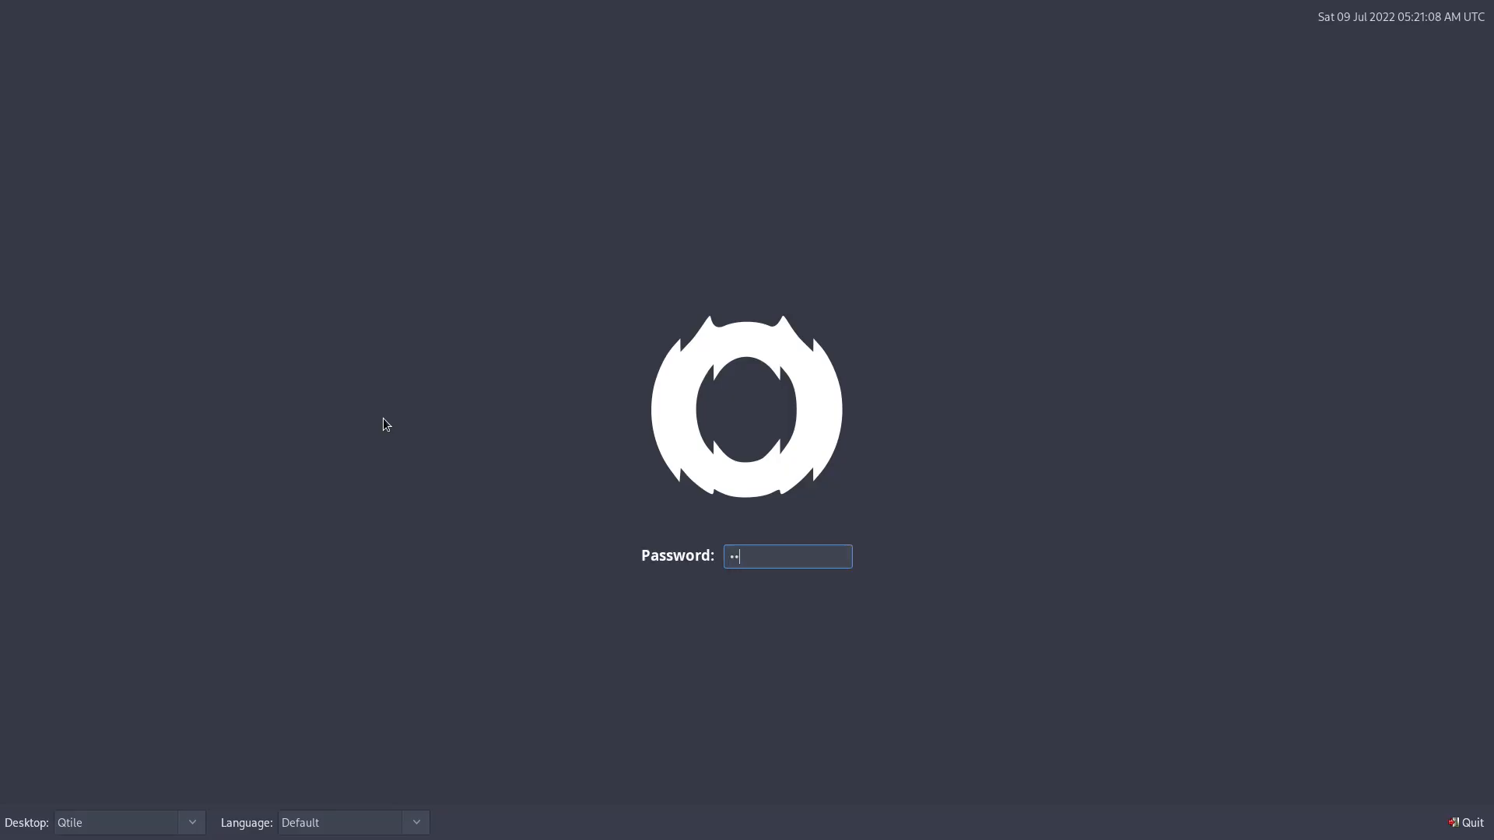
{"action": "key", "text": "Return"}
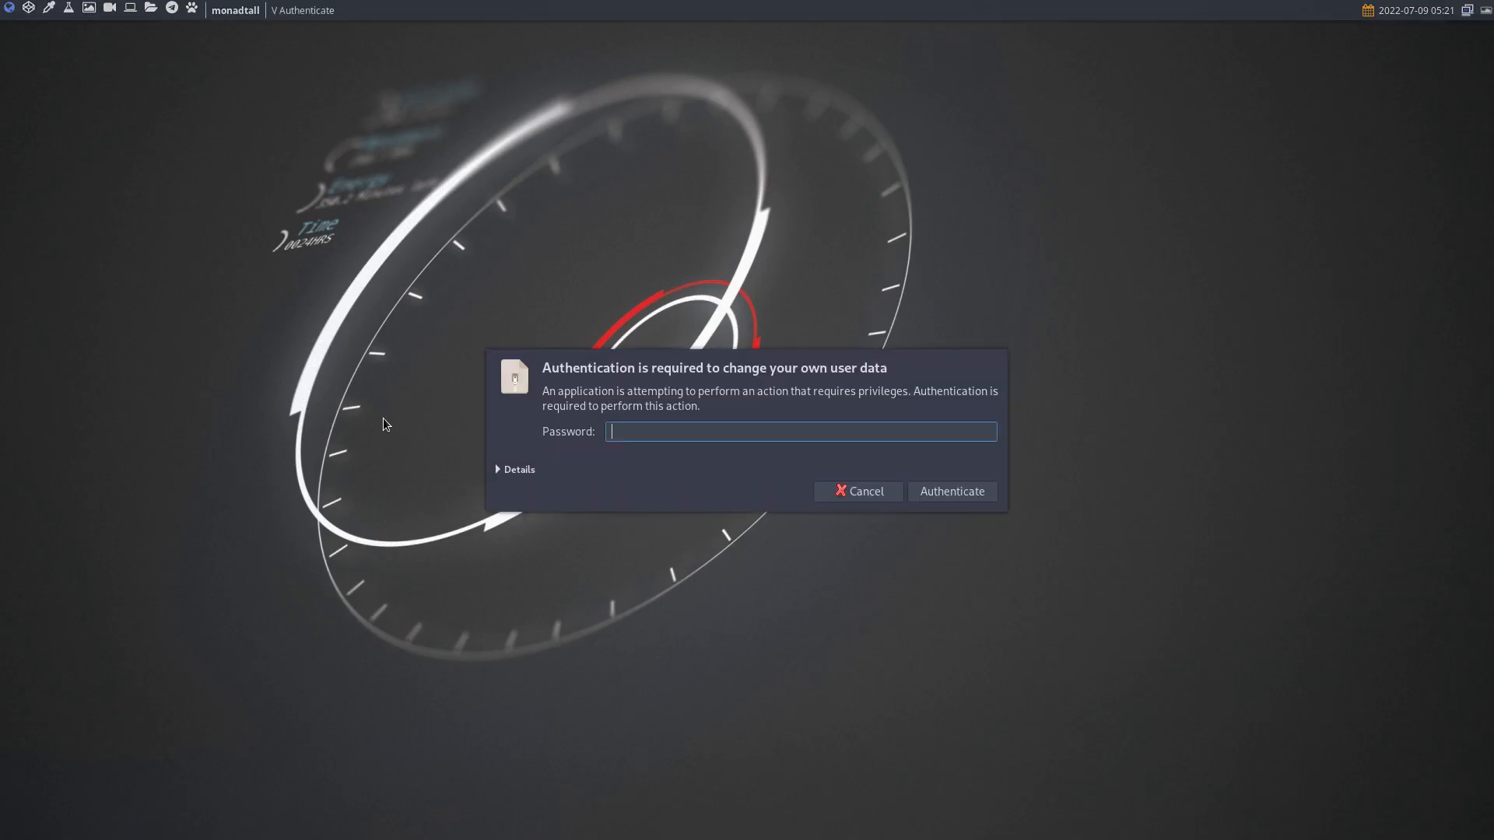
{"action": "type", "text": "•••••"}
{"action": "key", "text": "BackSpace"}
{"action": "key", "text": "BackSpace"}
{"action": "key", "text": "BackSpace"}
{"action": "key", "text": "BackSpace"}
{"action": "key", "text": "BackSpace"}
{"action": "type", "text": "•••••"}
{"action": "key", "text": "Return"}
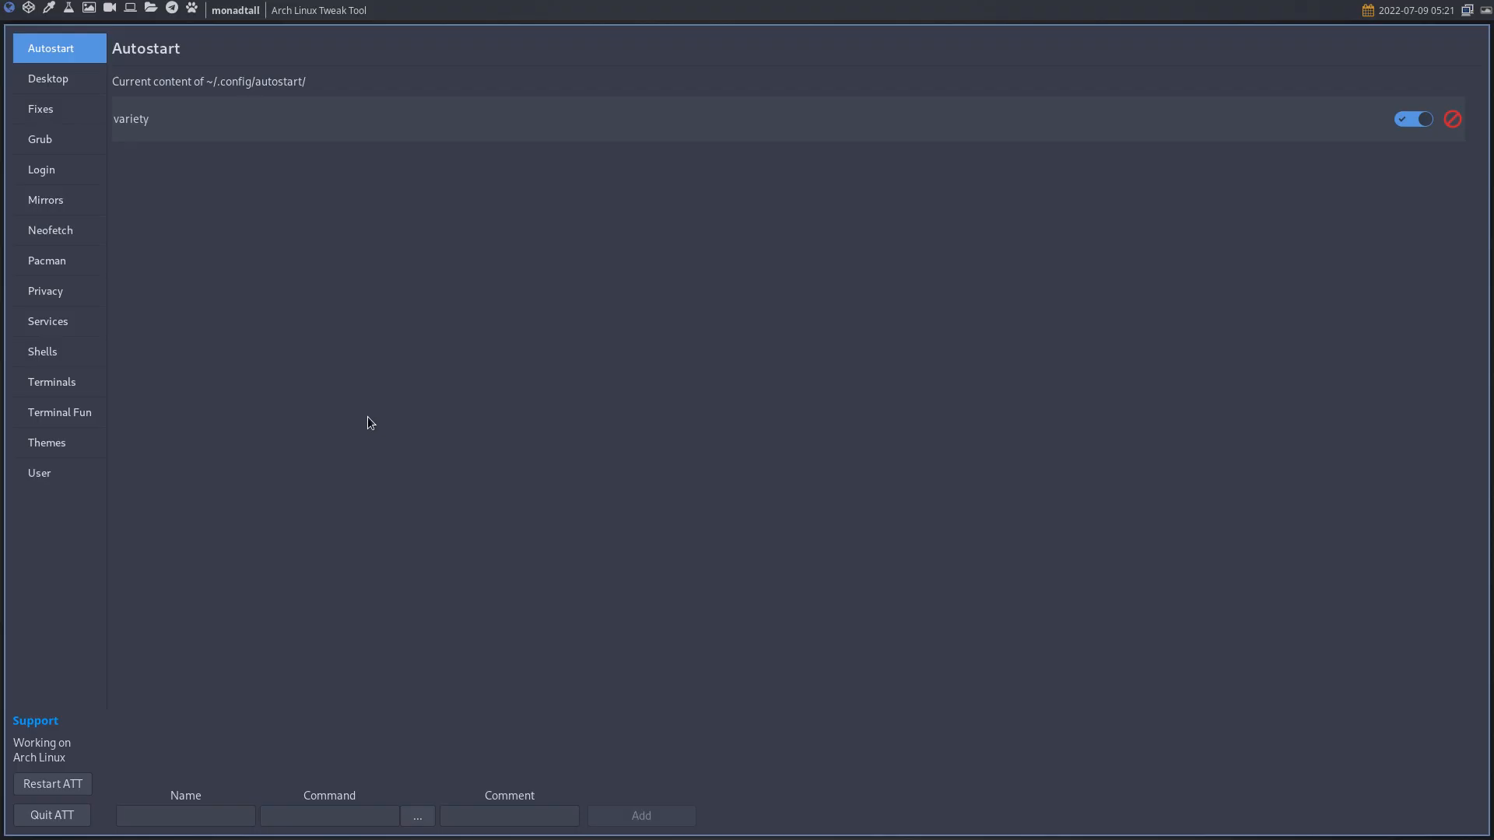
- Preview the Qtile, Leftwm, I3 and Awesome themes, then show the User page beside an Alacritty terminal
{"action": "left_click", "coordinate": [58, 445]}
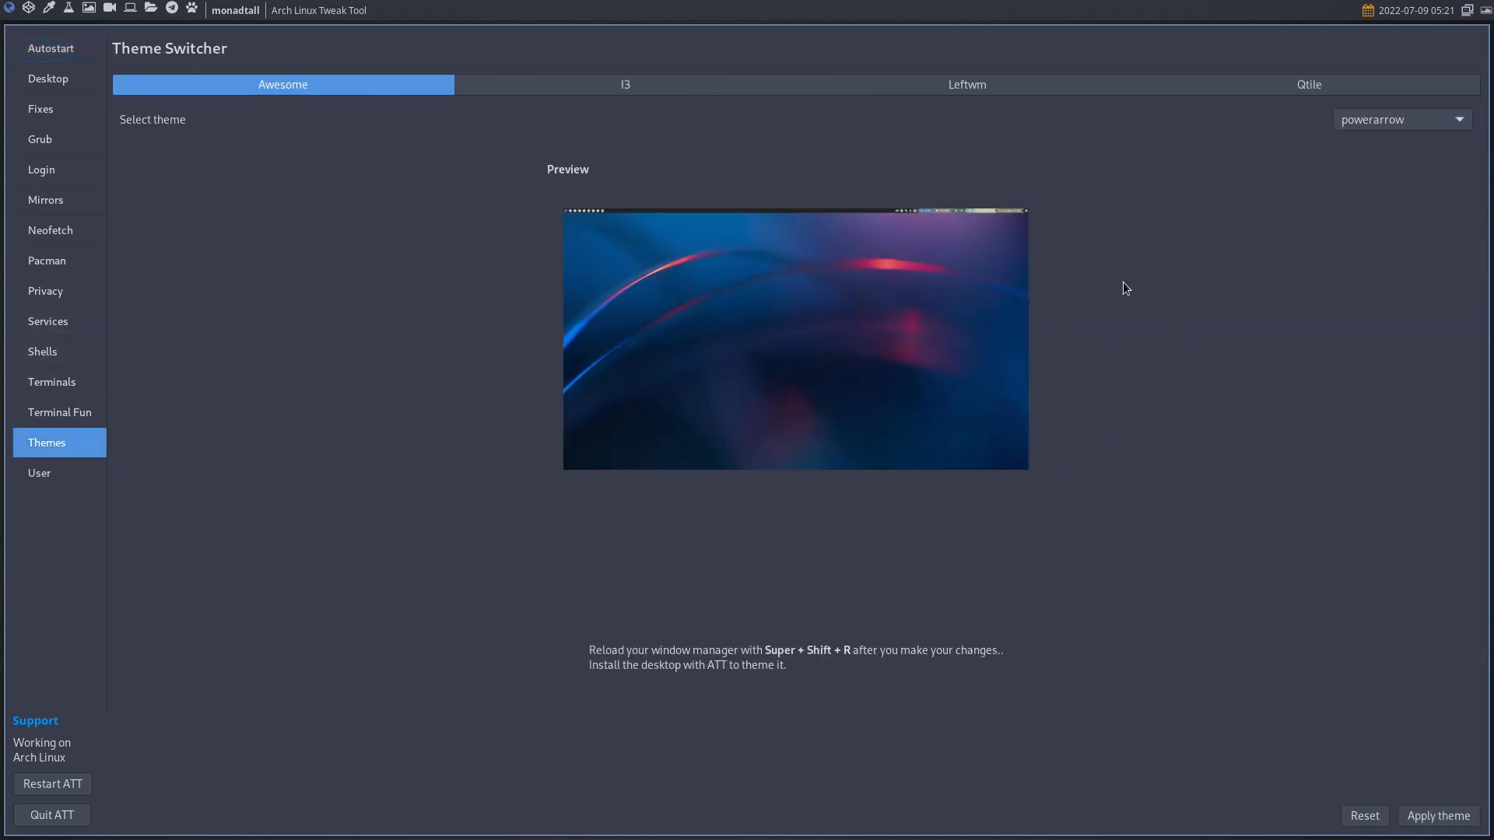
{"action": "left_click", "coordinate": [1329, 83]}
{"action": "left_click", "coordinate": [962, 86]}
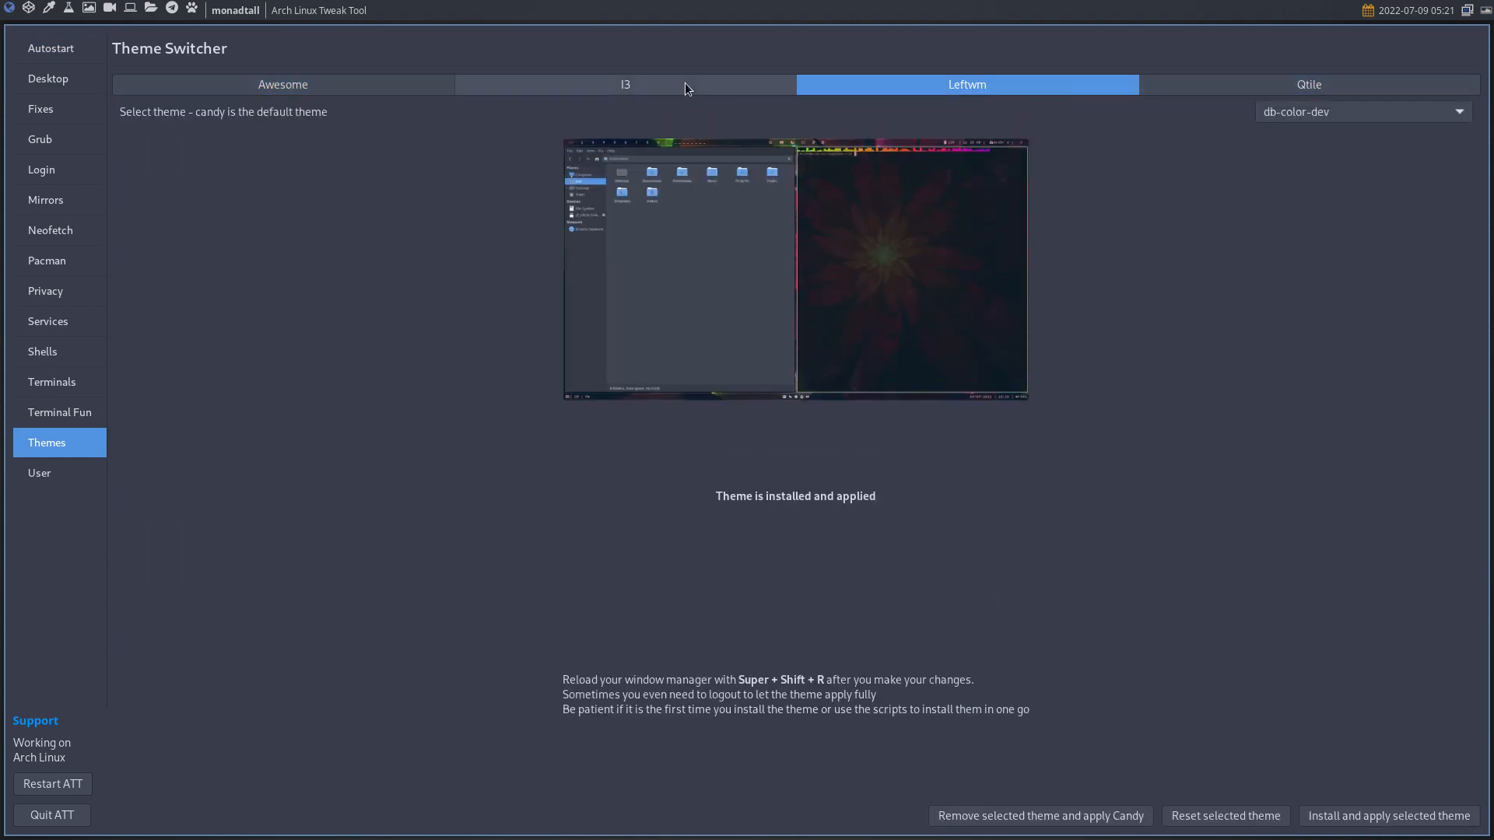
{"action": "left_click", "coordinate": [506, 81]}
{"action": "left_click", "coordinate": [319, 82]}
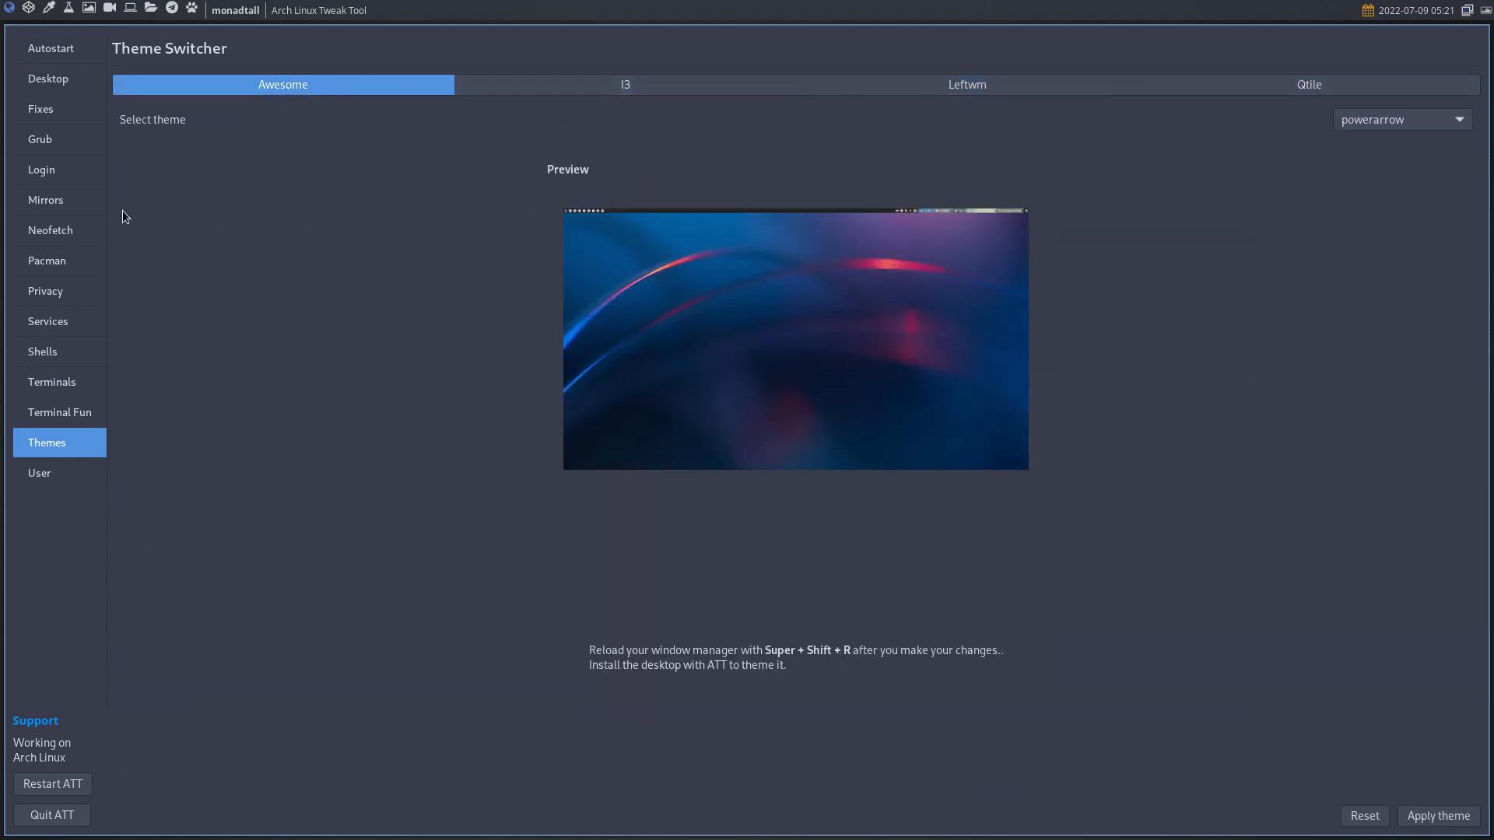
{"action": "left_click", "coordinate": [52, 470]}
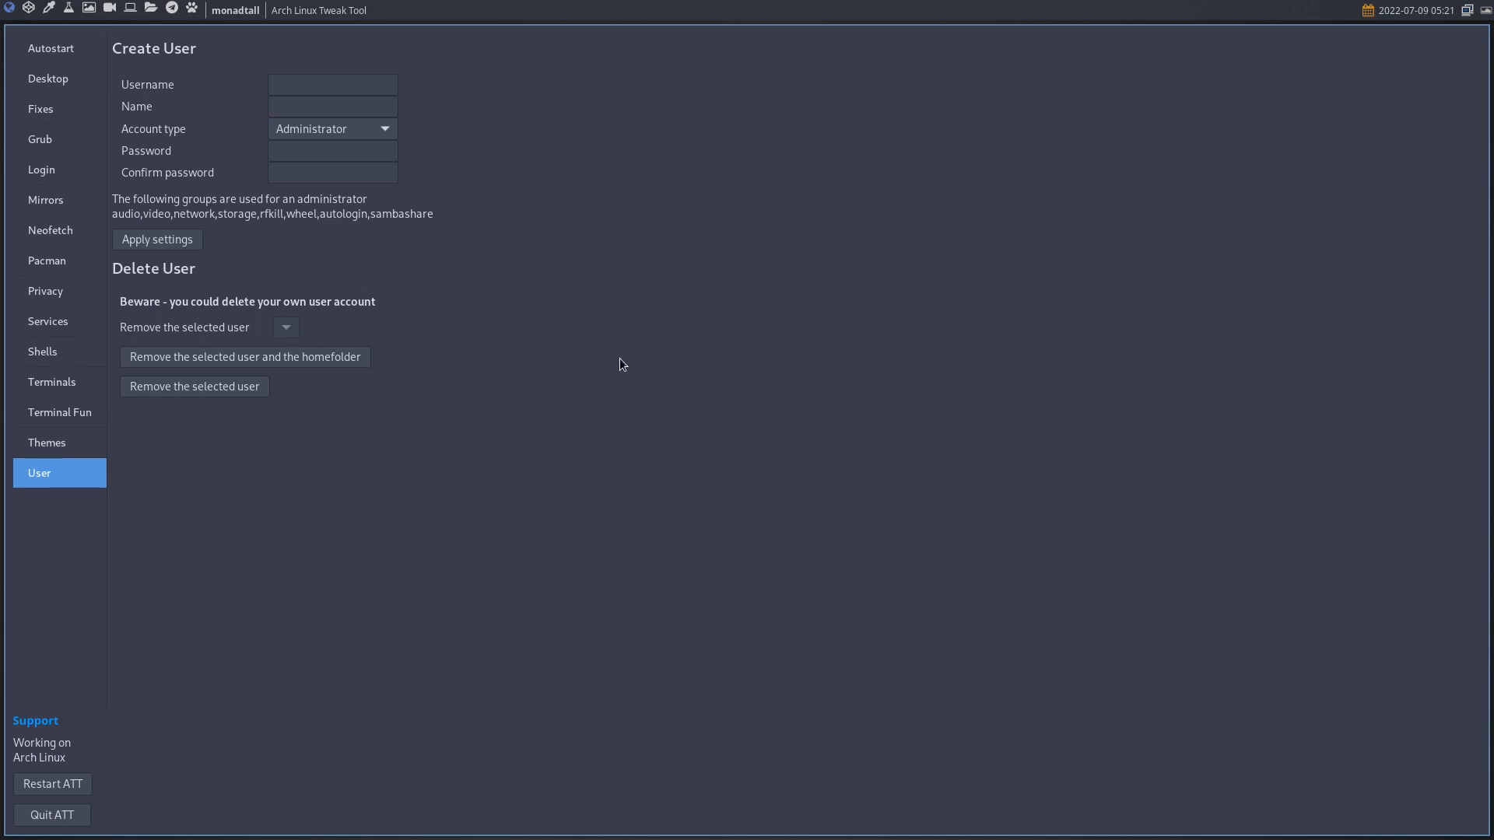
{"action": "key", "text": "super+Return"}
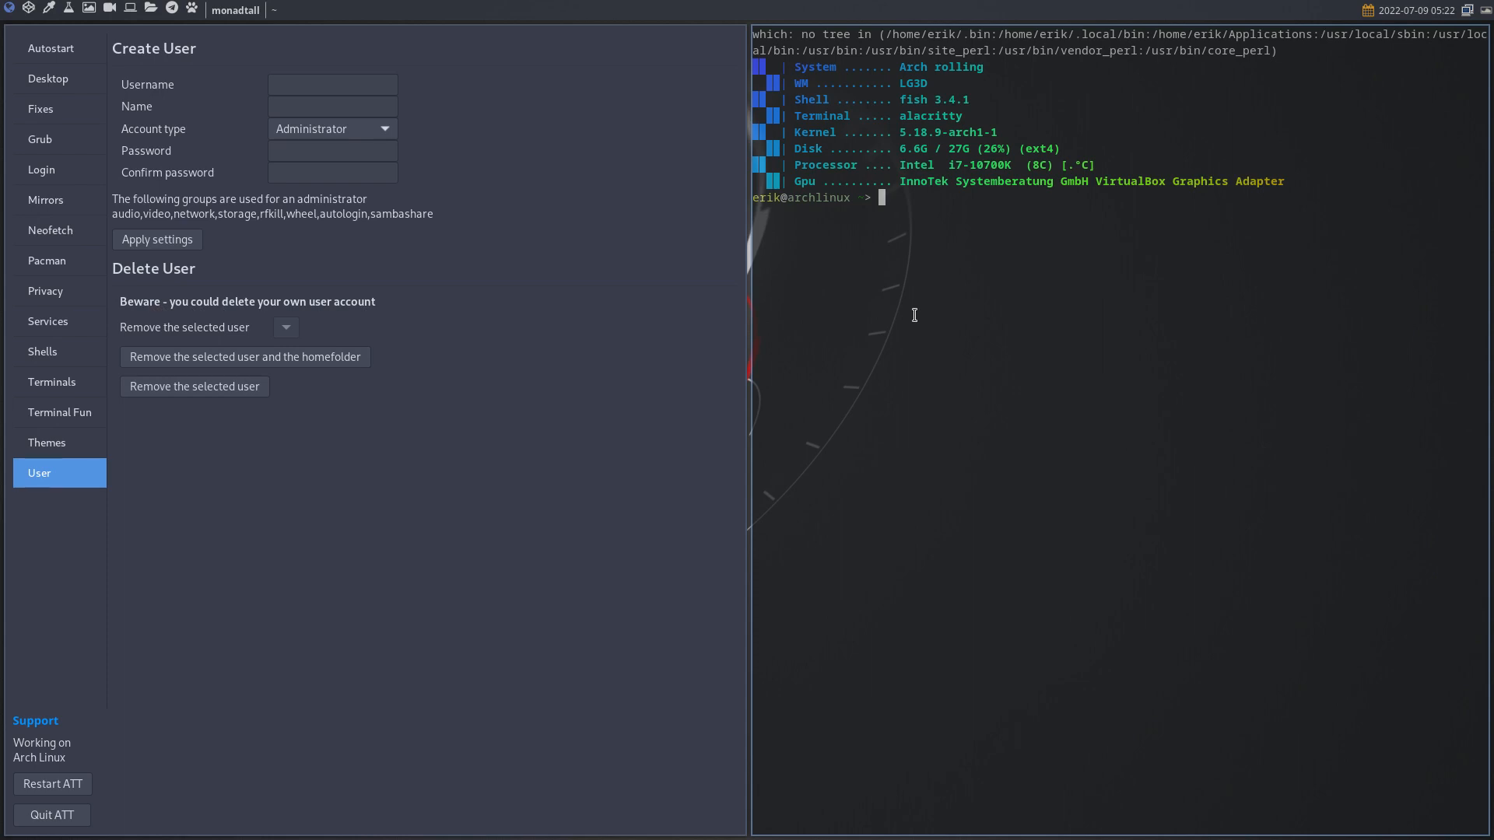
- Print /etc/group and filter it with grep 1000, highlighting the autologin entry
{"action": "type", "text": "cat /etc/groups"}
{"action": "key", "text": "Return"}
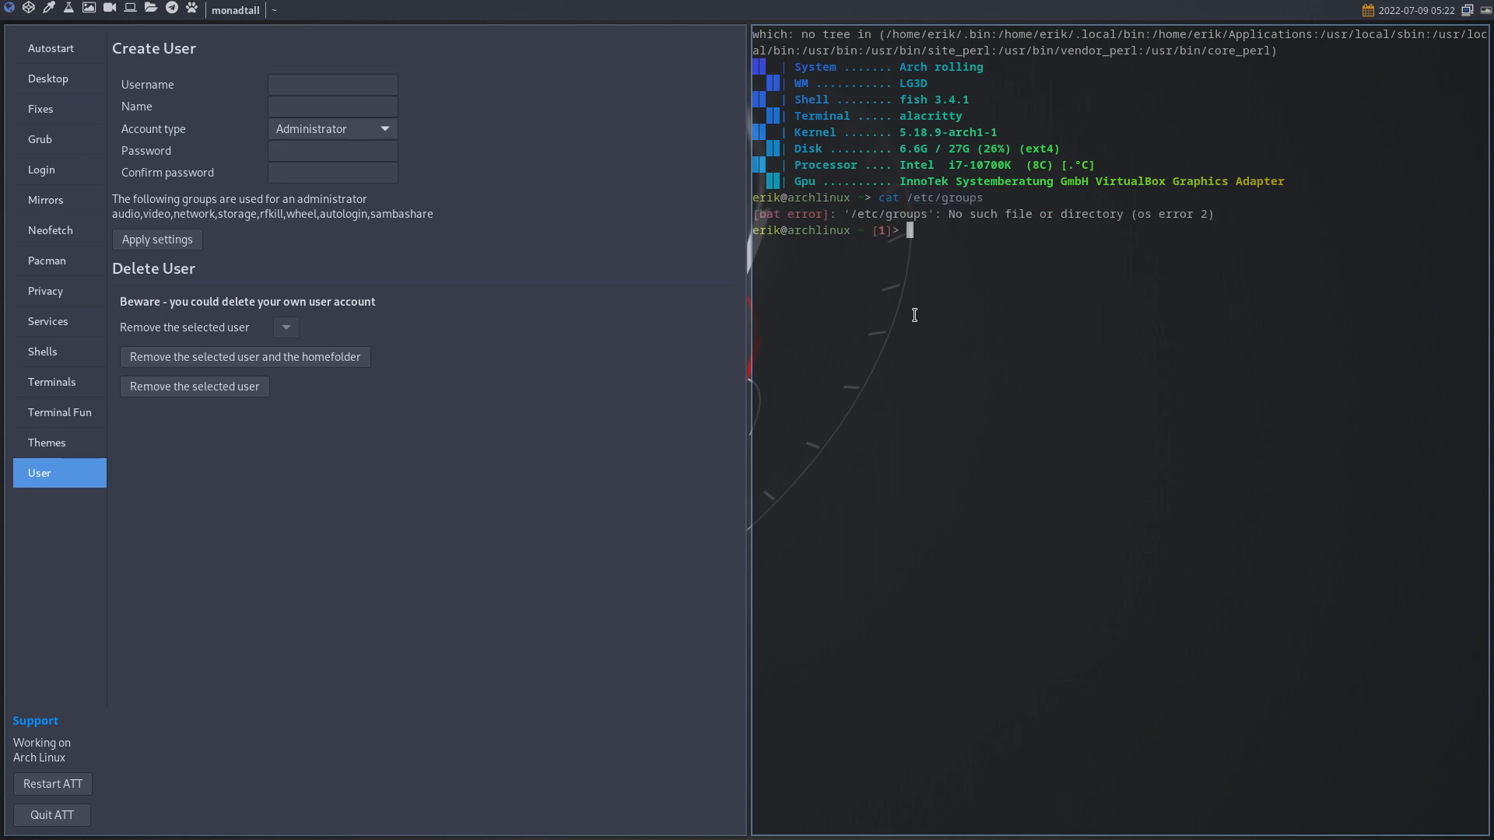
{"action": "key", "text": "Up"}
{"action": "key", "text": "BackSpace"}
{"action": "key", "text": "Return"}
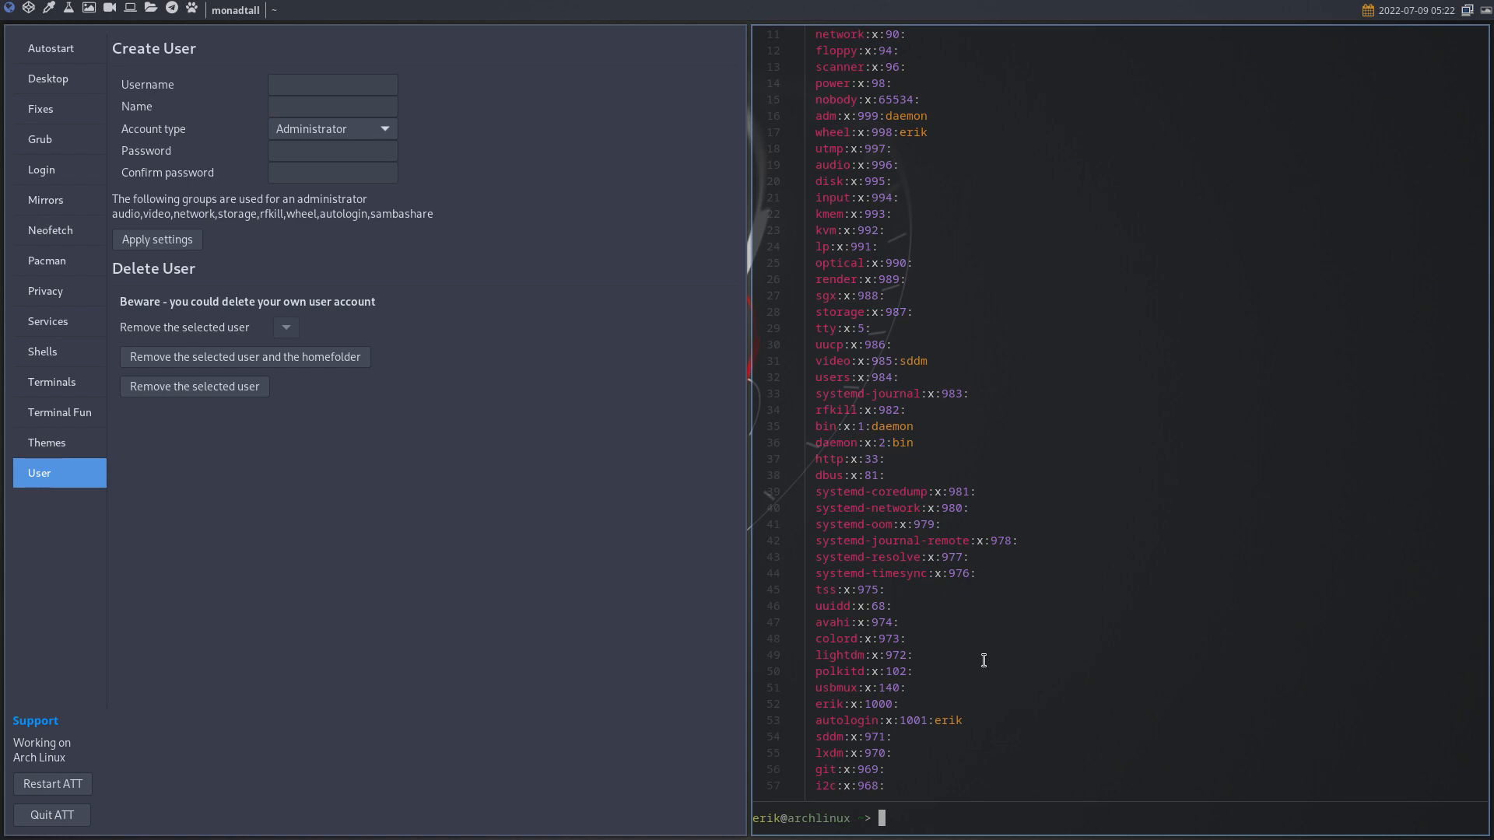
{"action": "key", "text": "Up"}
{"action": "type", "text": "| grep 1000"}
{"action": "key", "text": "Return"}
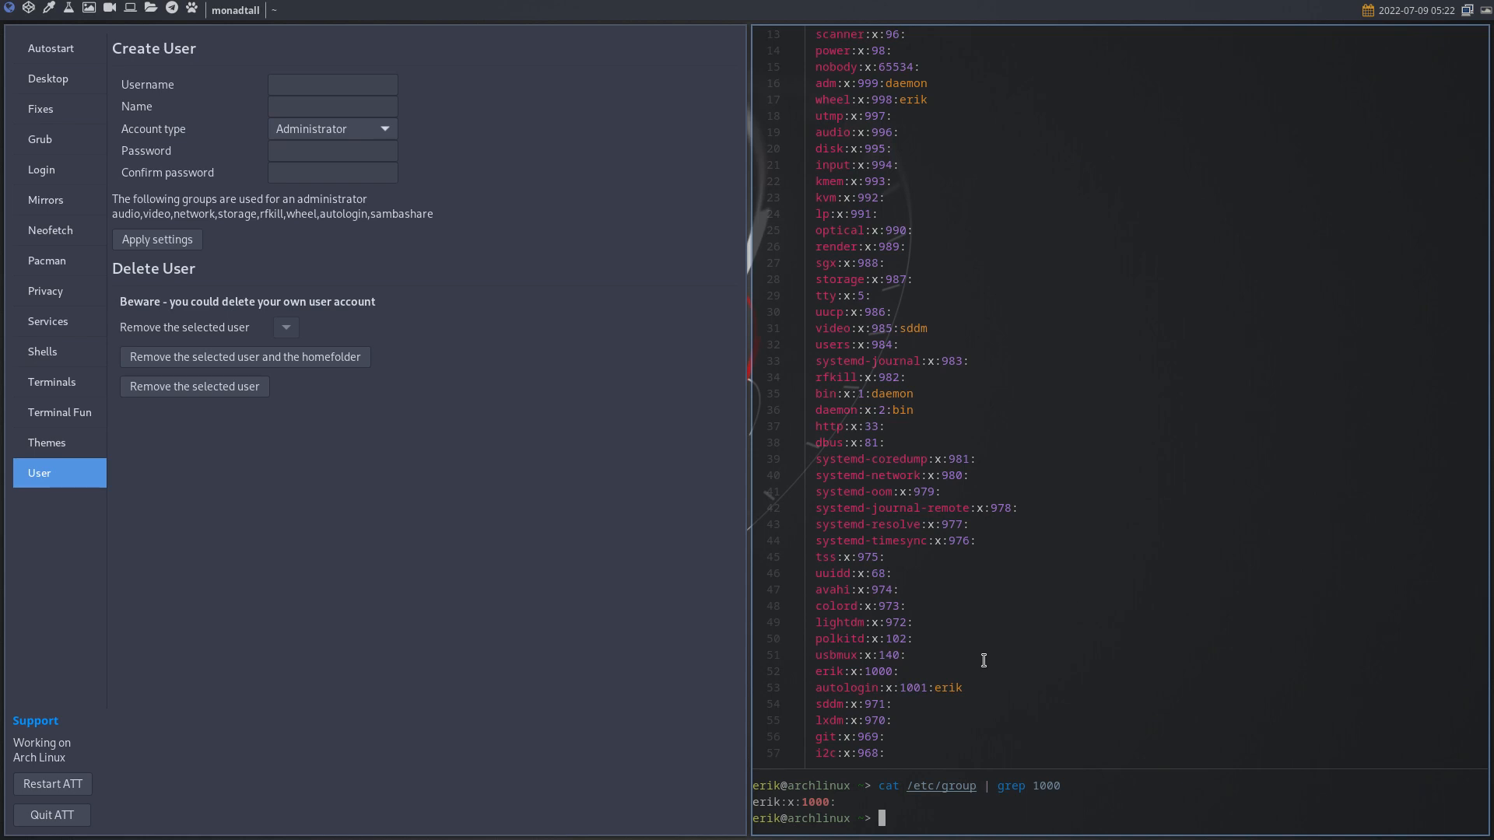
{"action": "left_click_drag", "start_coordinate": [970, 690], "coordinate": [813, 690]}
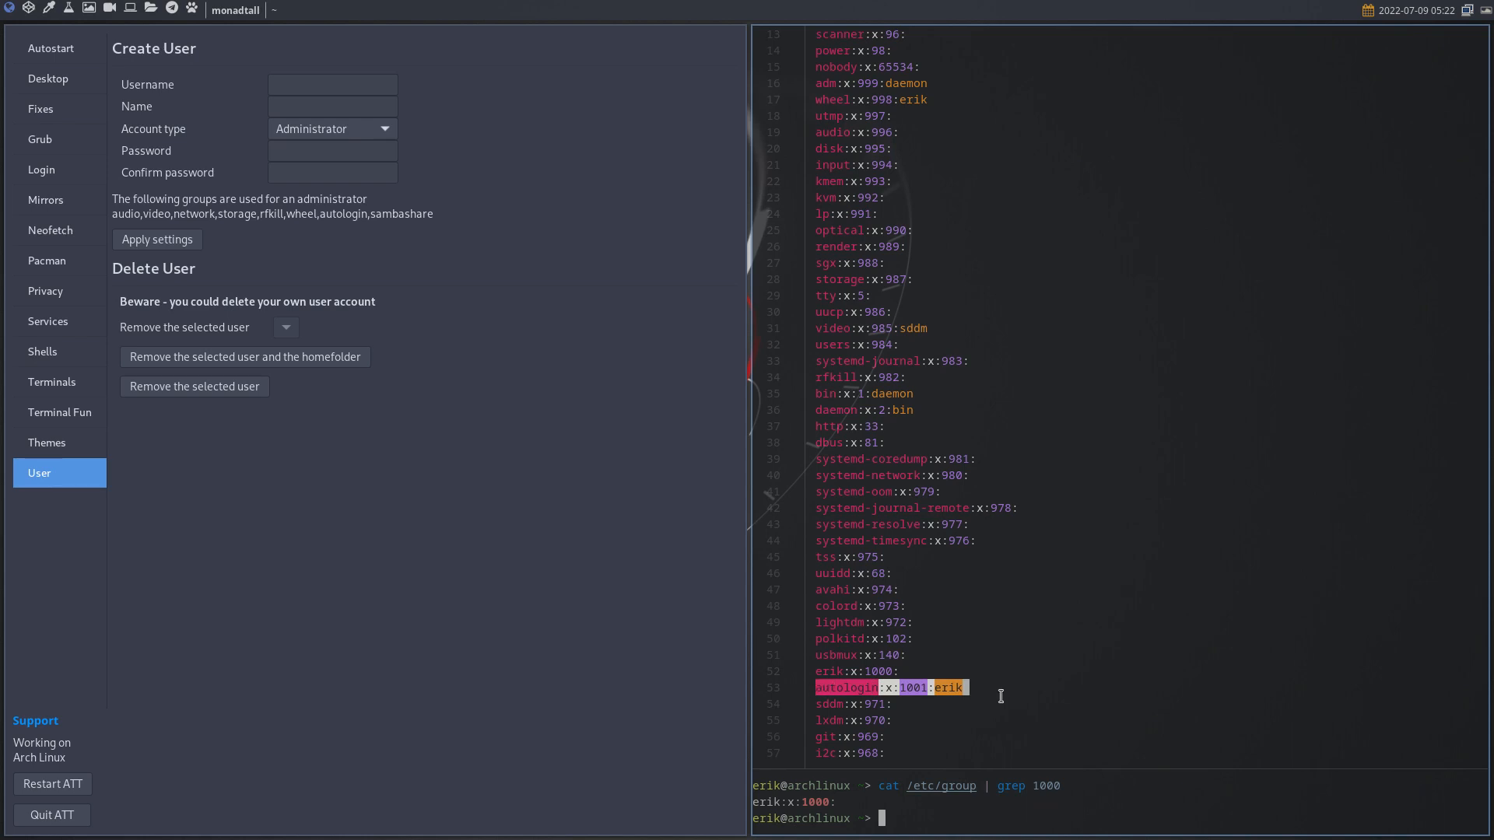
{"action": "double_click", "coordinate": [821, 802]}
{"action": "left_click", "coordinate": [984, 815]}
- Print /etc/passwd, filter it with grep 1000, then close the terminal
{"action": "type", "text": "cat /etc/group | grep 1000"}
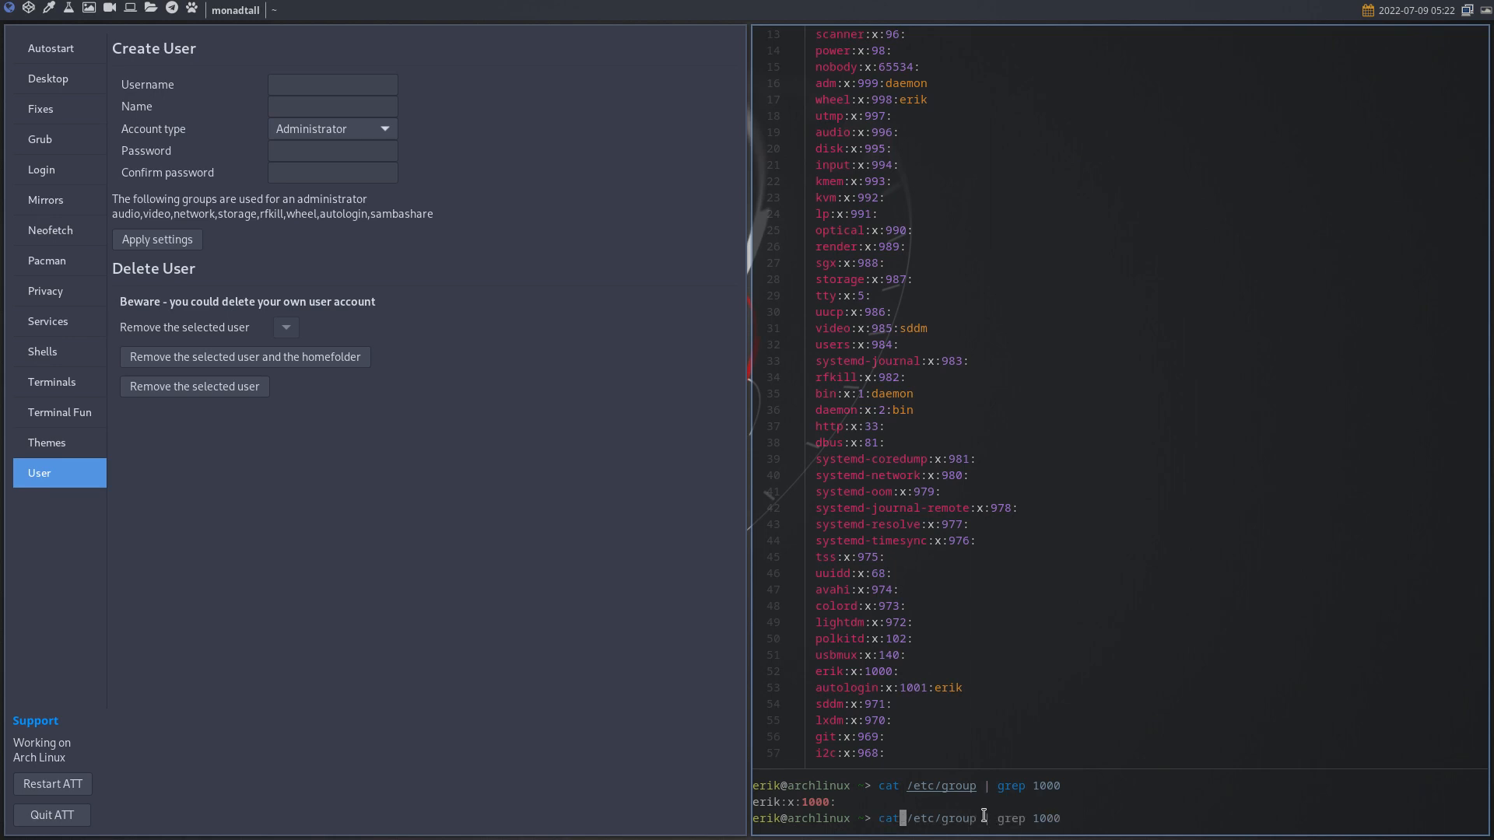
{"action": "type", "text": "pass"}
{"action": "key", "text": "BackSpace"}
{"action": "key", "text": "BackSpace"}
{"action": "key", "text": "BackSpace"}
{"action": "key", "text": "BackSpace"}
{"action": "type", "text": "etc/pas"}
{"action": "key", "text": "Tab"}
{"action": "key", "text": "Return"}
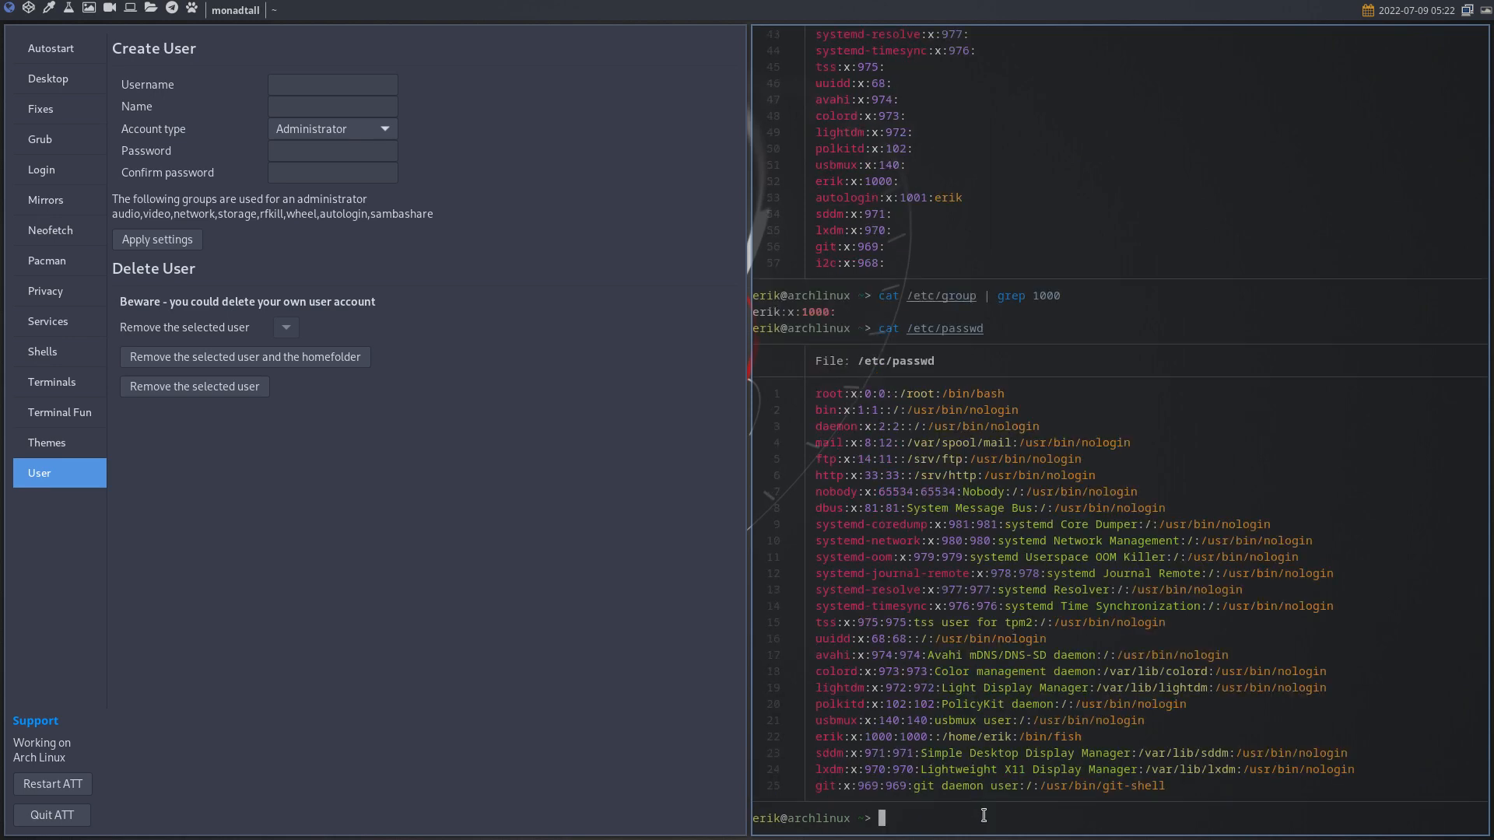
{"action": "key", "text": "Up"}
{"action": "type", "text": "| grep 1000"}
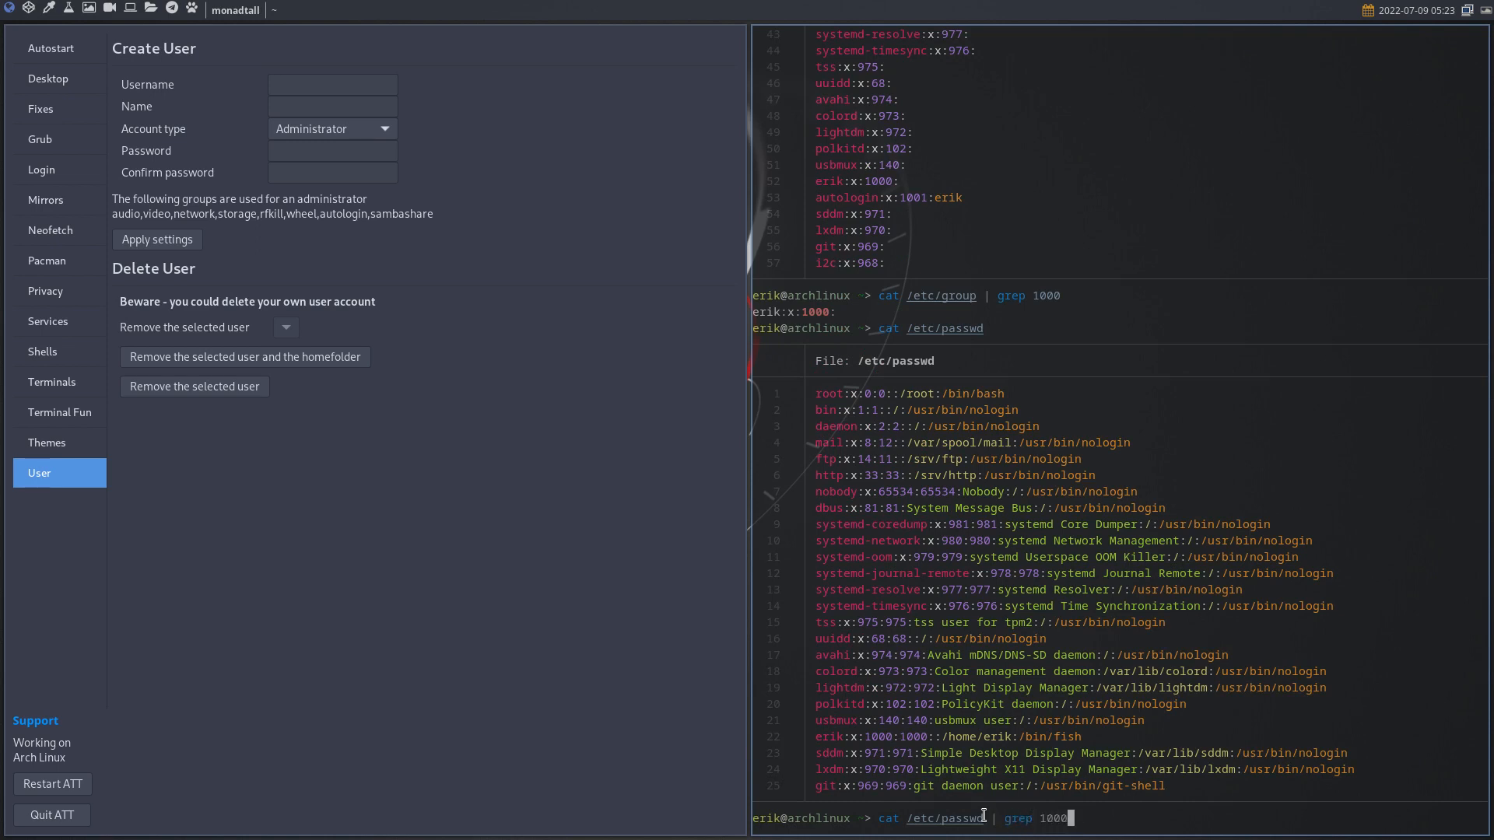
{"action": "key", "text": "Return"}
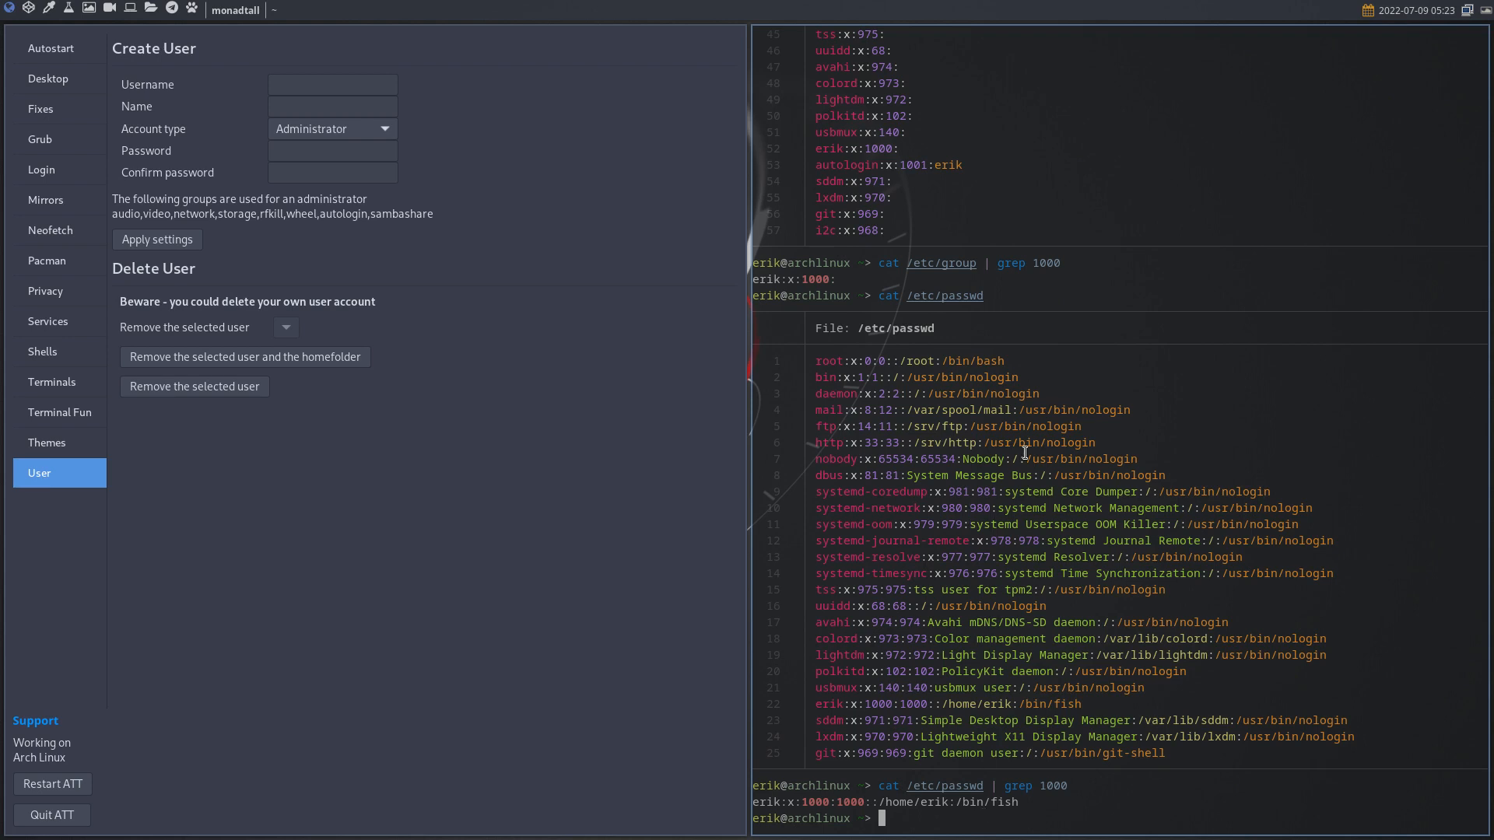
{"action": "key", "text": "super+q"}
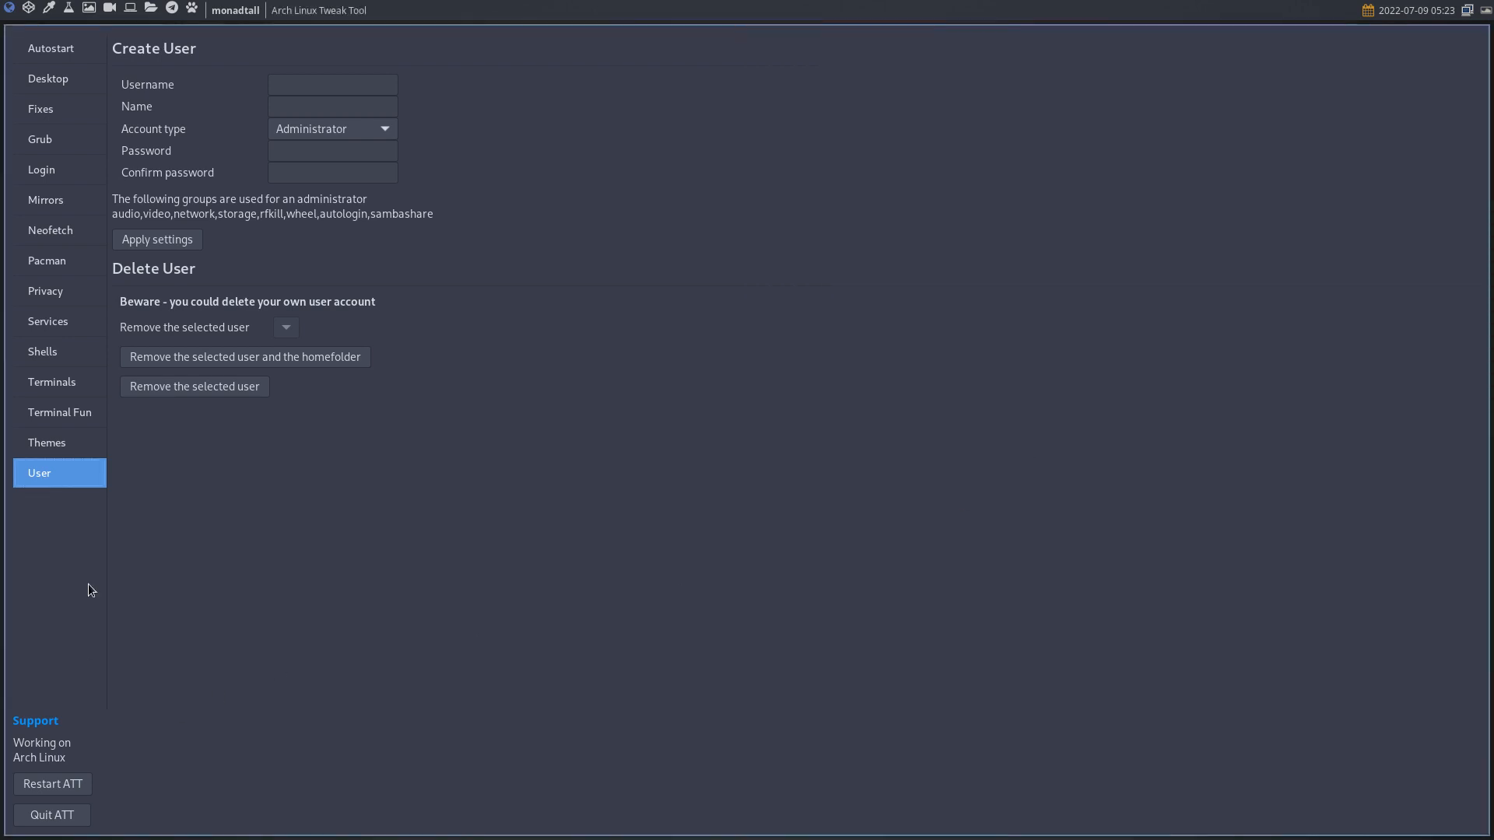
- Review the Themes, Terminal Fun, Terminals, Shells, Services and Privacy pages
{"action": "left_click", "coordinate": [63, 440]}
{"action": "left_click", "coordinate": [67, 415]}
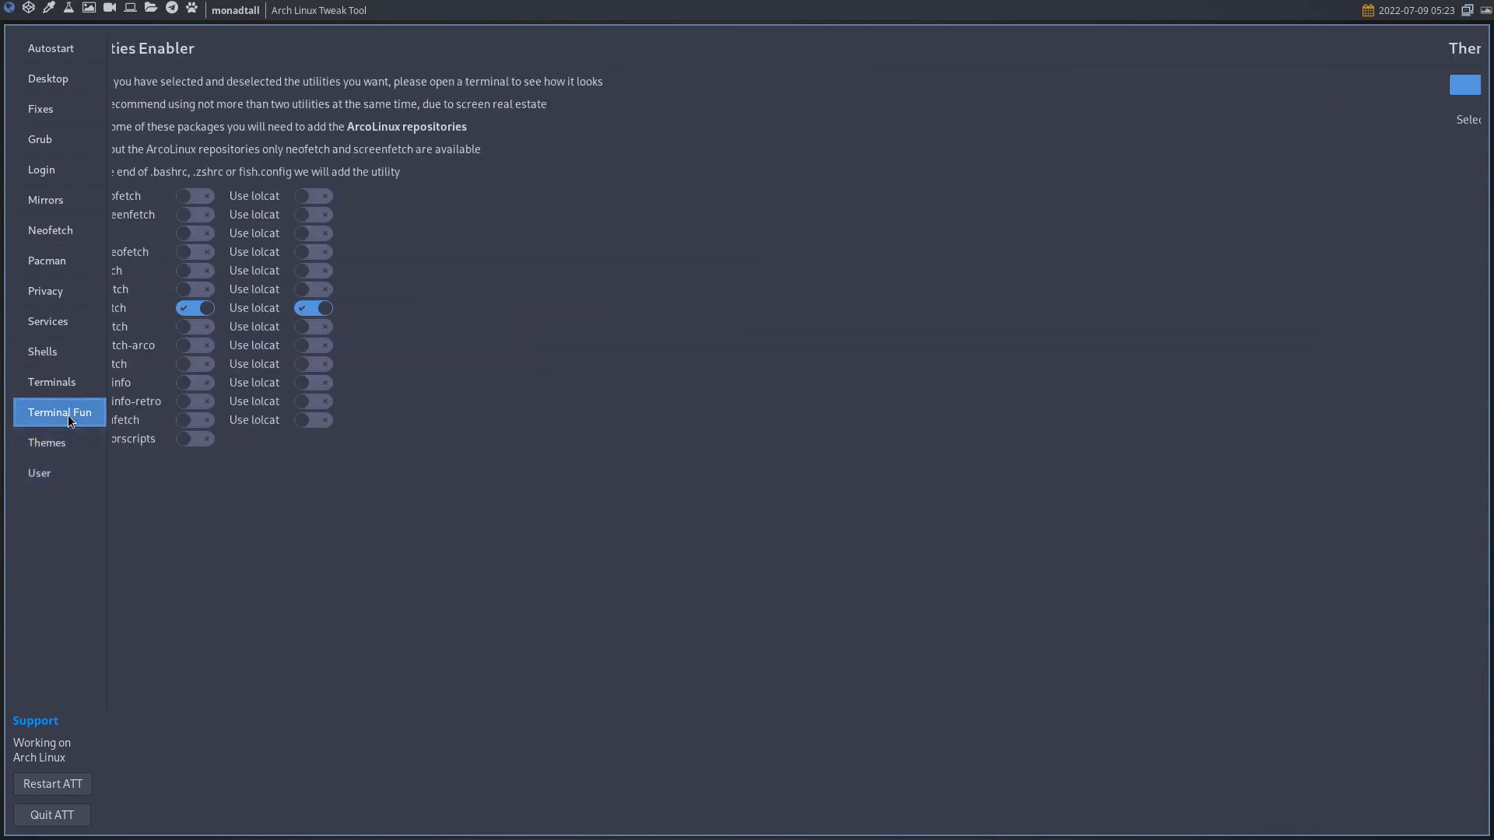
{"action": "left_click", "coordinate": [67, 390]}
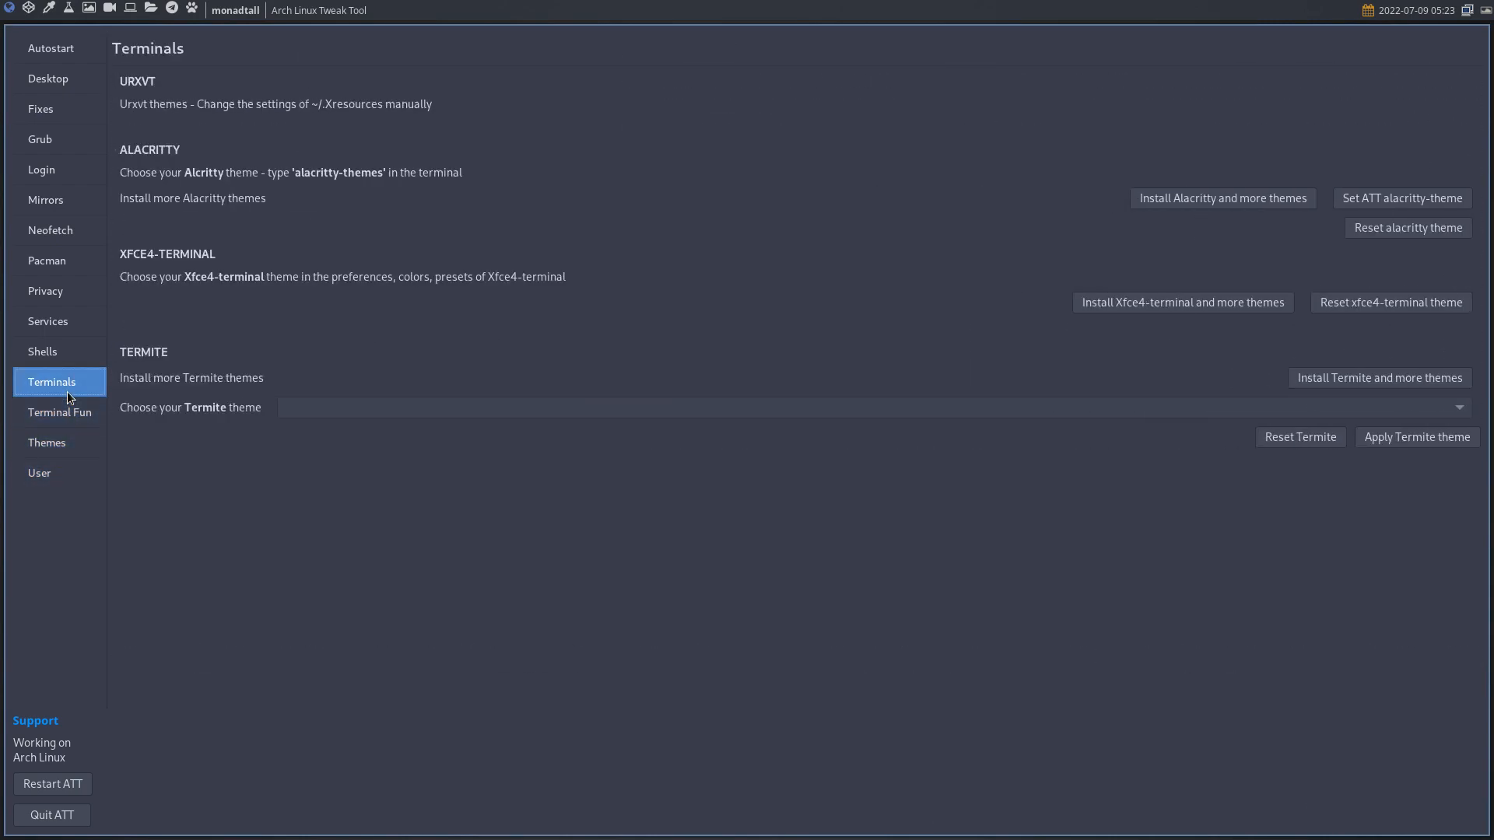
{"action": "left_click", "coordinate": [62, 350]}
{"action": "left_click", "coordinate": [58, 322]}
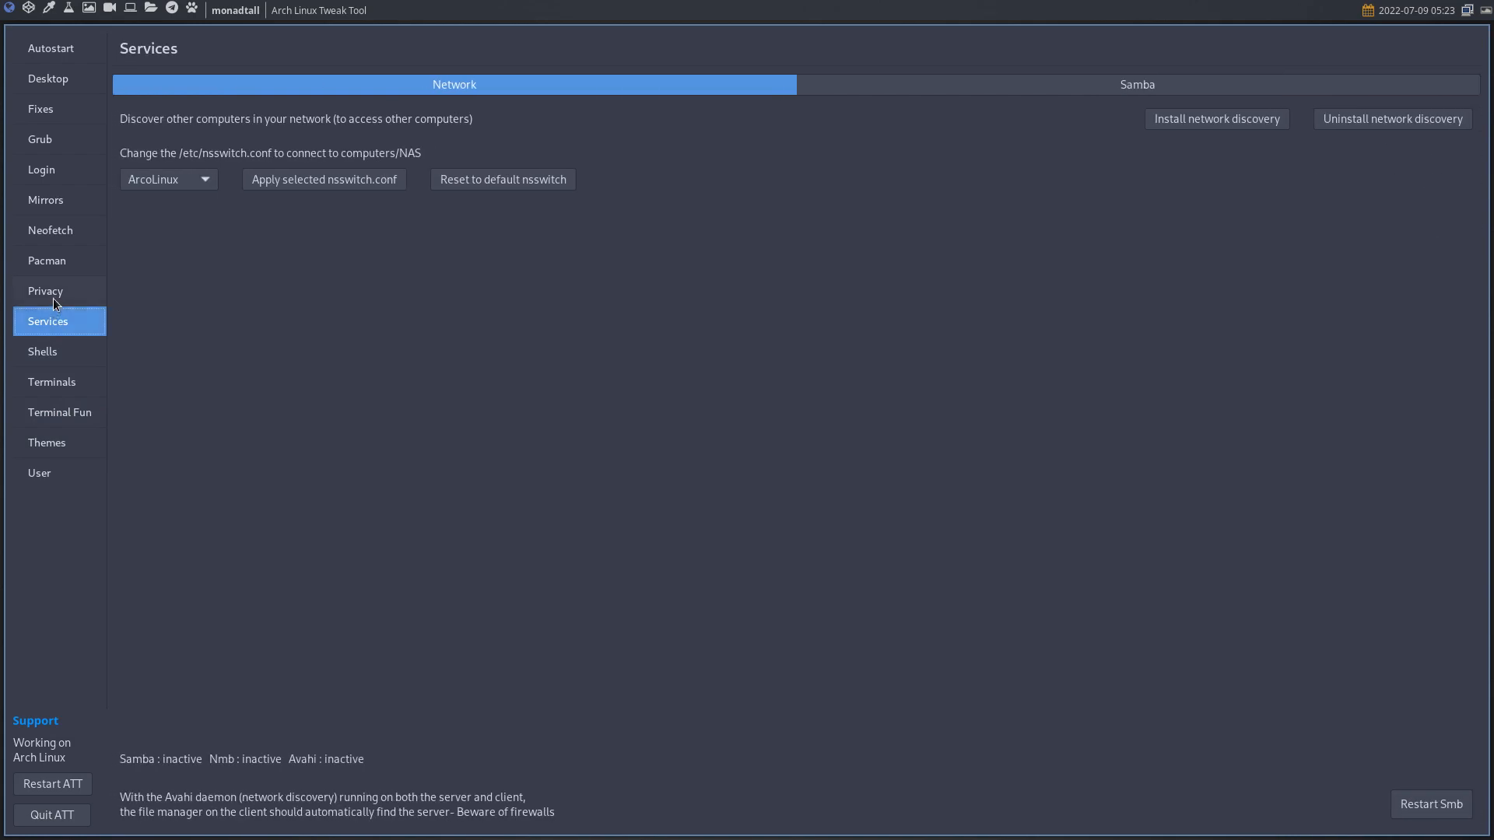
{"action": "left_click", "coordinate": [54, 297]}
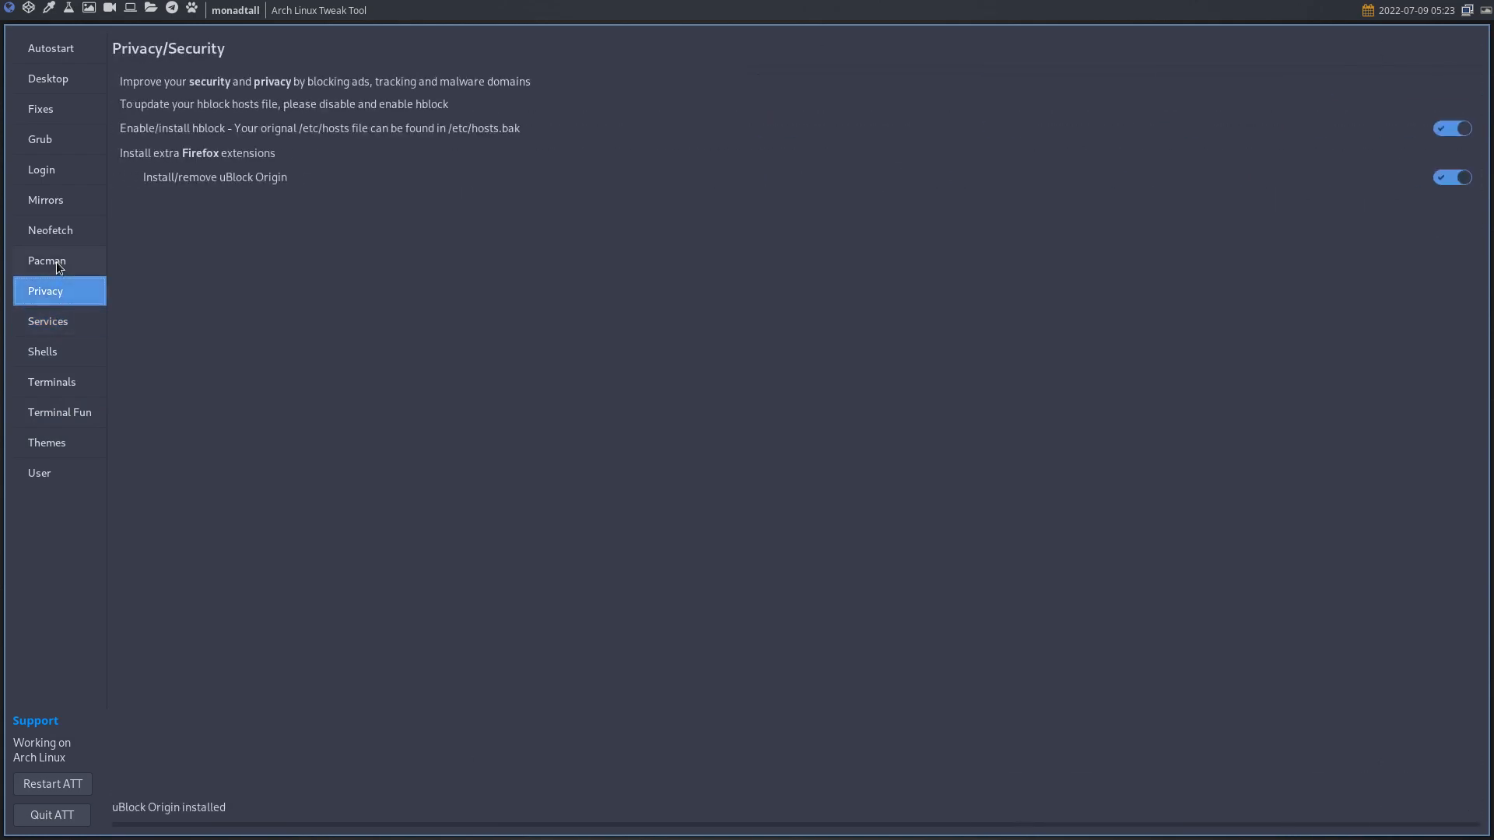
- Review the Pacman, Neofetch, Mirrors, Login managers, Grub and Fixes pages, then close the tool
{"action": "left_click", "coordinate": [55, 263]}
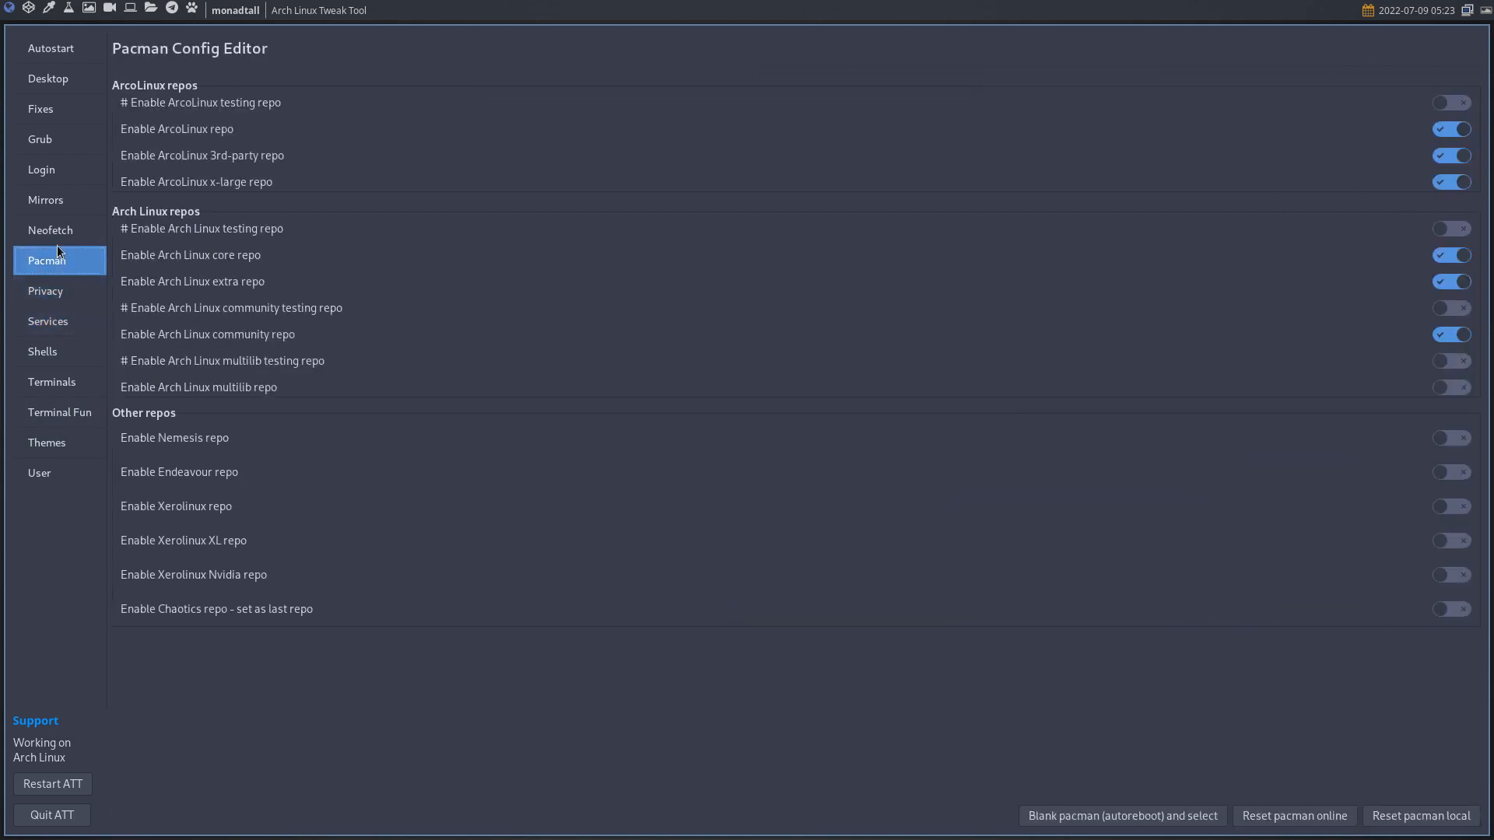
{"action": "left_click", "coordinate": [58, 237]}
{"action": "left_click", "coordinate": [53, 208]}
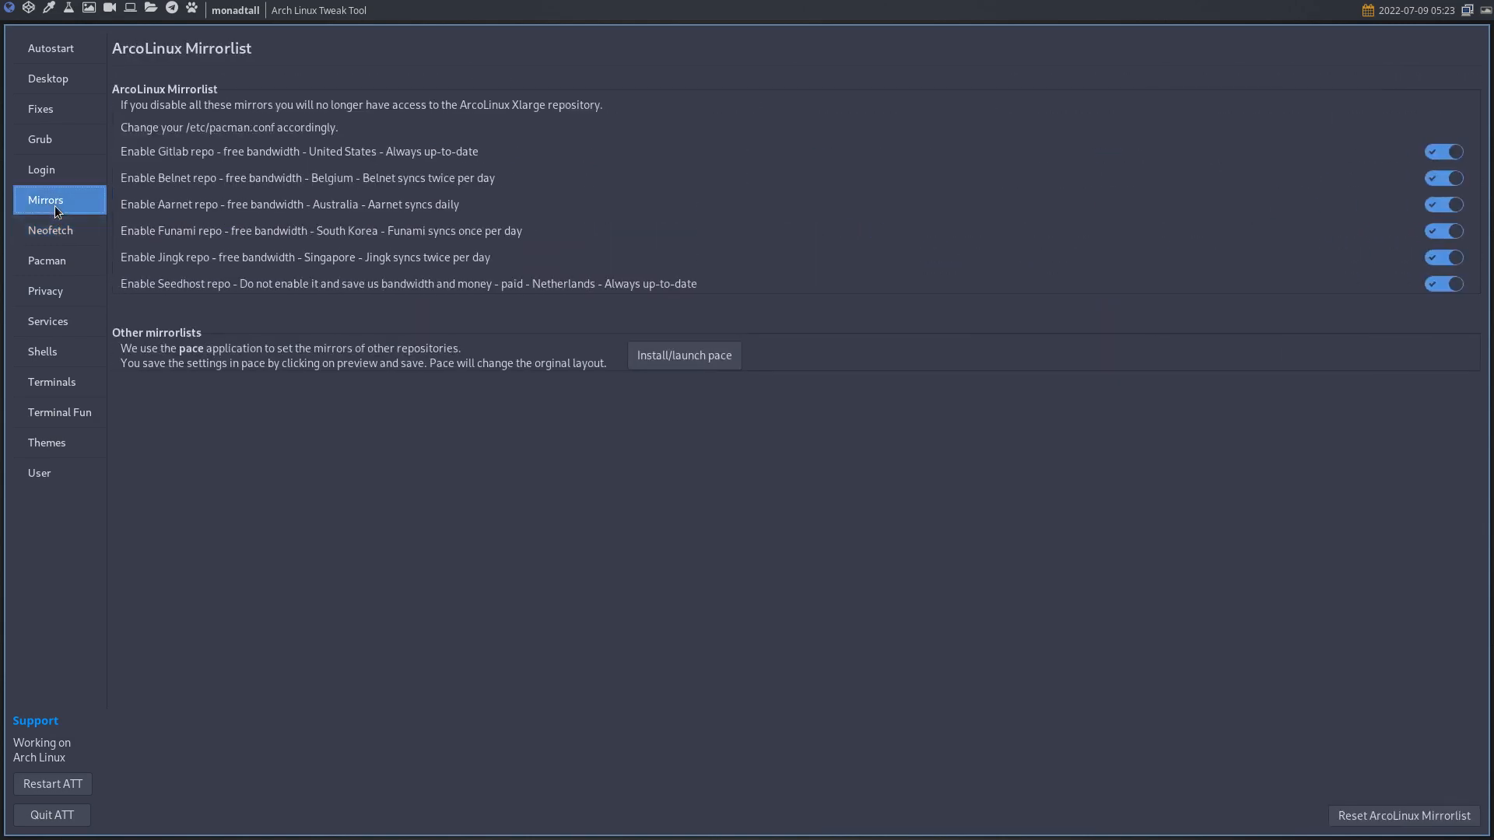
{"action": "left_click", "coordinate": [45, 171]}
{"action": "left_click", "coordinate": [43, 140]}
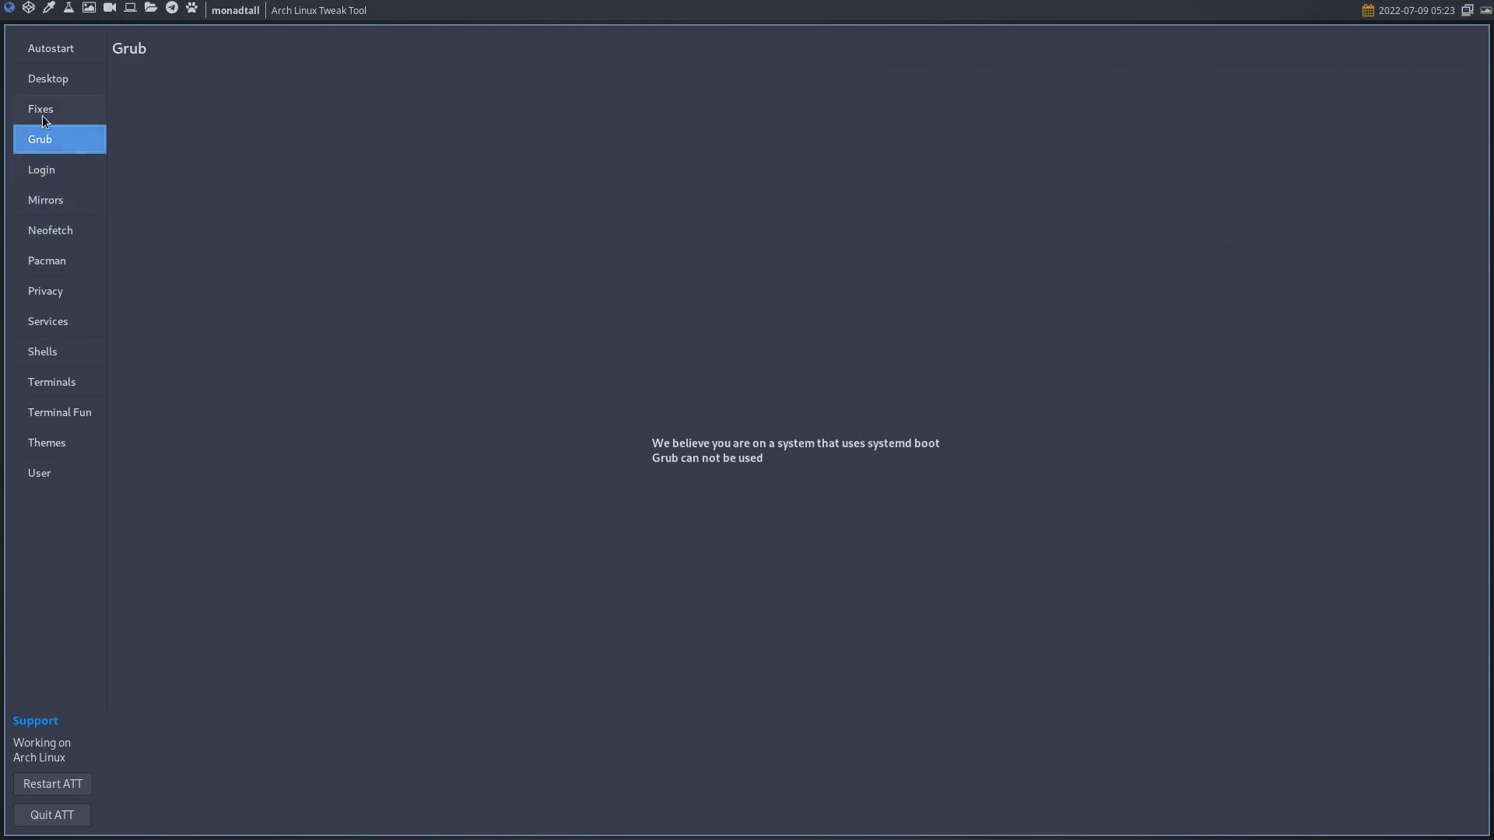
{"action": "left_click", "coordinate": [42, 116]}
{"action": "key", "text": "super+q"}
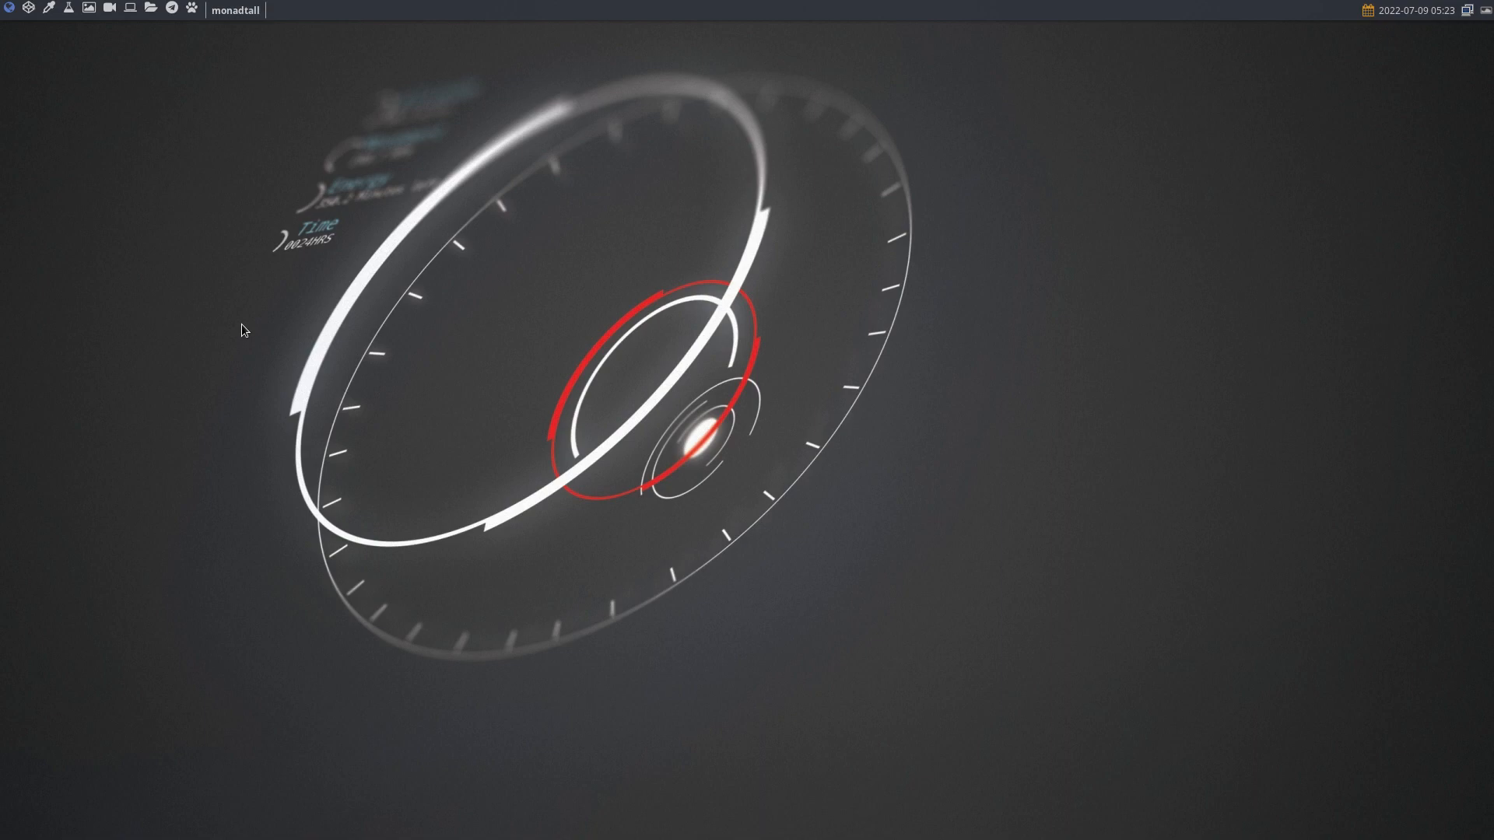
- Relaunch archlinux-tweak-tool from a new terminal, authenticate, and highlight its supported-distros list
{"action": "key", "text": "super+Return"}
{"action": "type", "text": "archl"}
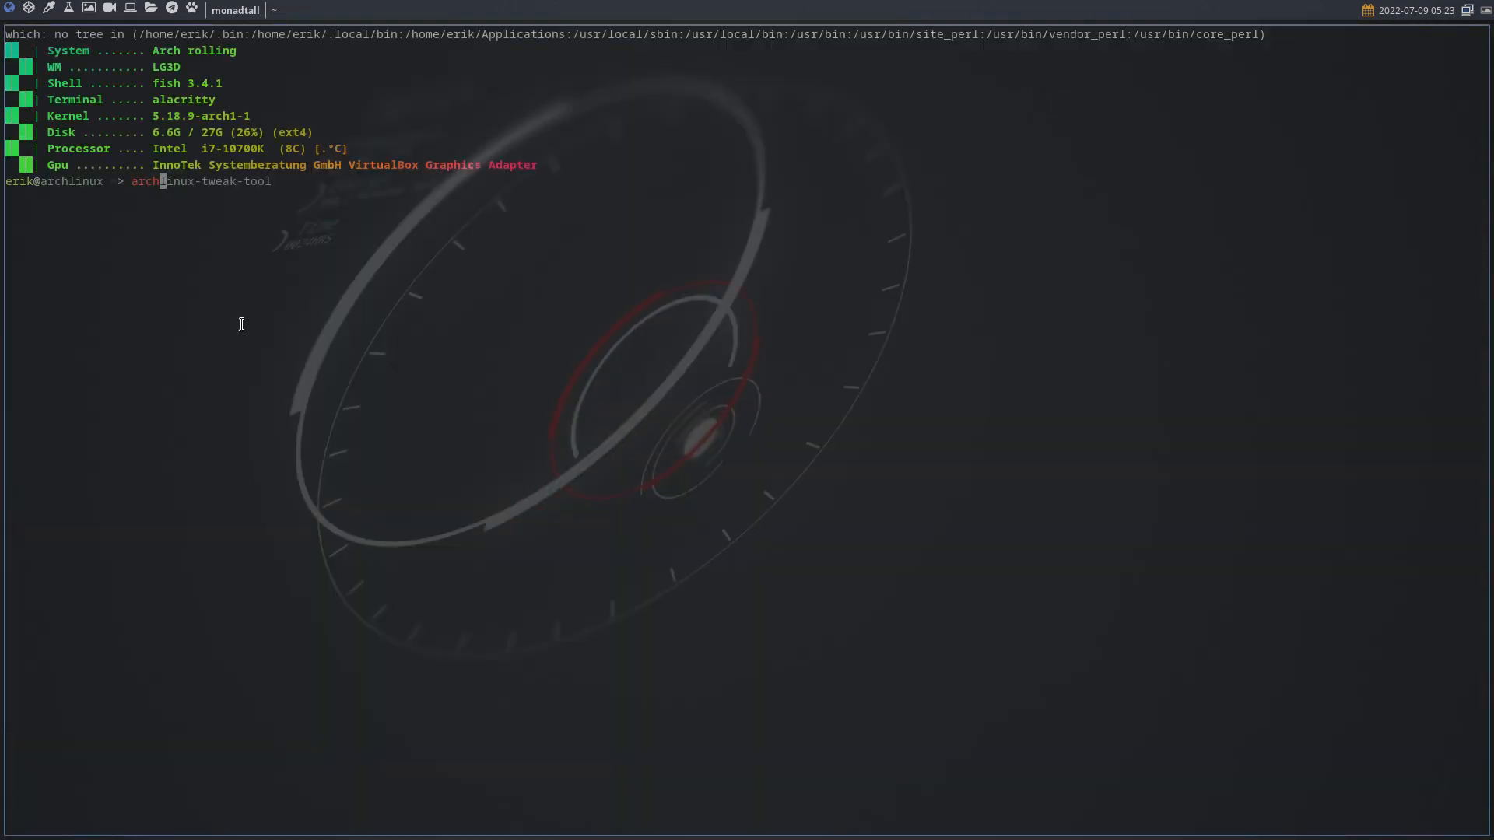
{"action": "key", "text": "Tab"}
{"action": "type", "text": "t"}
{"action": "key", "text": "Right"}
{"action": "key", "text": "Return"}
{"action": "type", "text": "****"}
{"action": "key", "text": "Return"}
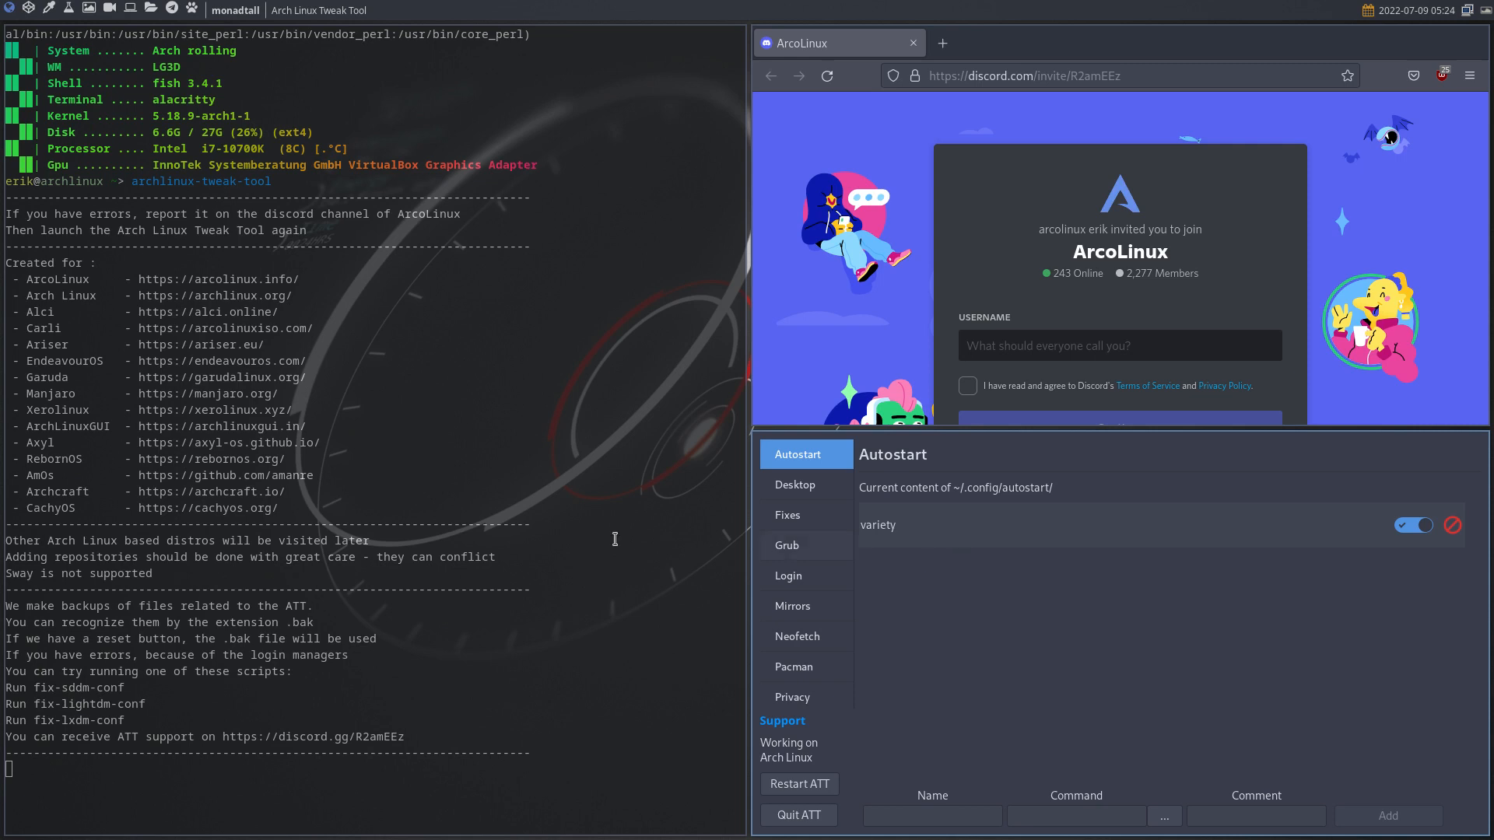
{"action": "left_click_drag", "start_coordinate": [299, 510], "coordinate": [6, 278]}
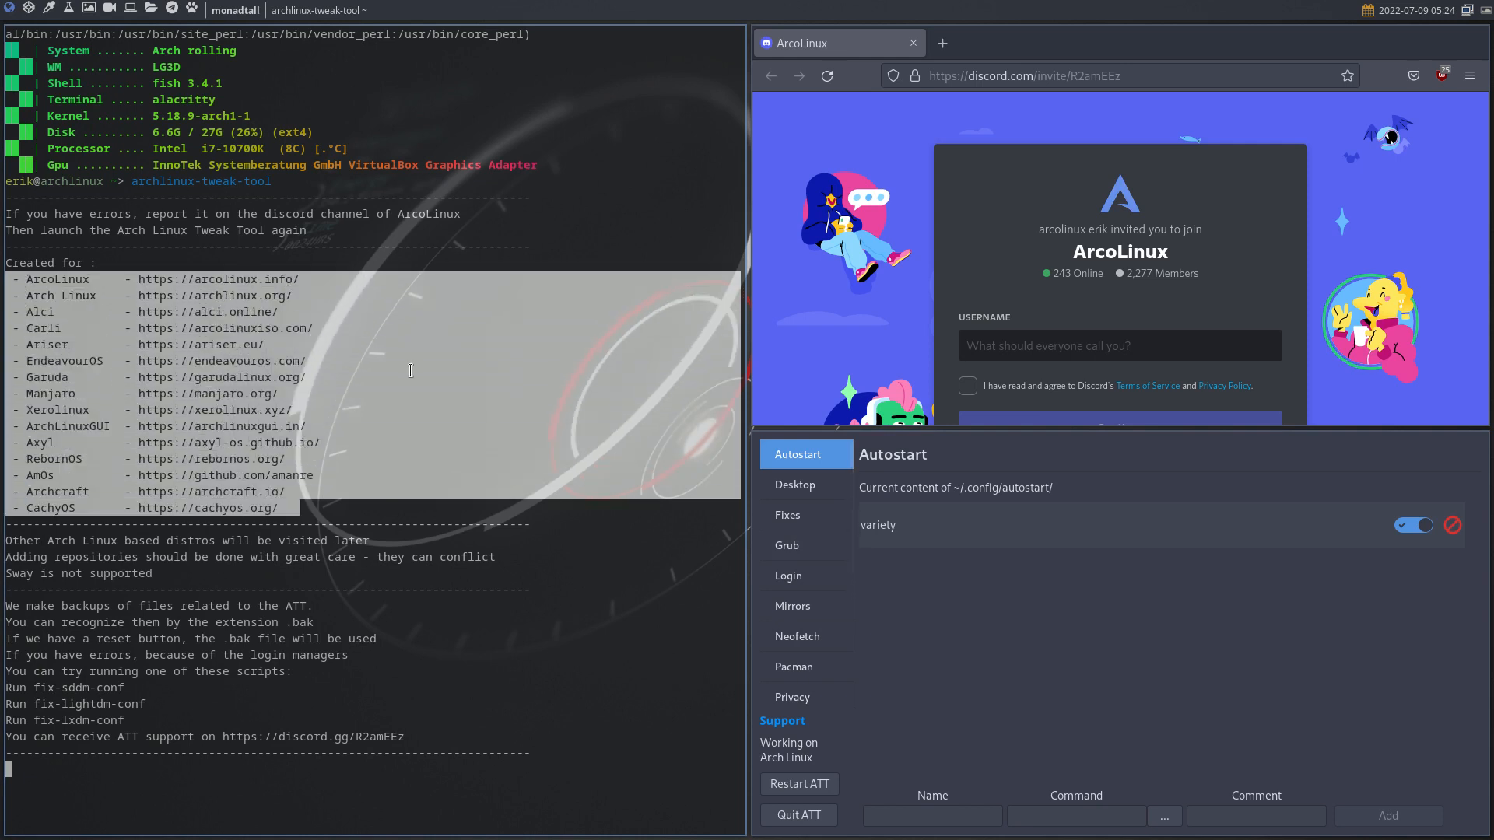